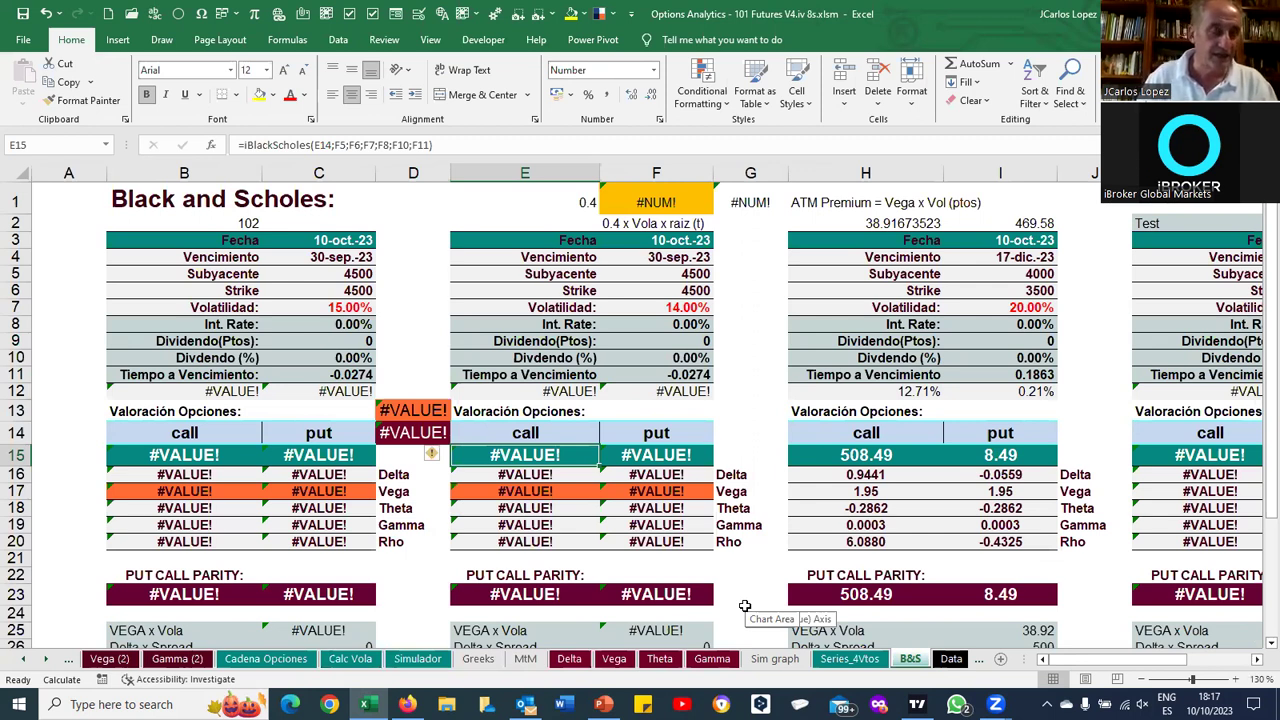
# Set the expiry date (Vencimiento) to 17/12/2023 in the first and second Black and Scholes blocks, cells C4 and F4
pyautogui.click(336, 241)
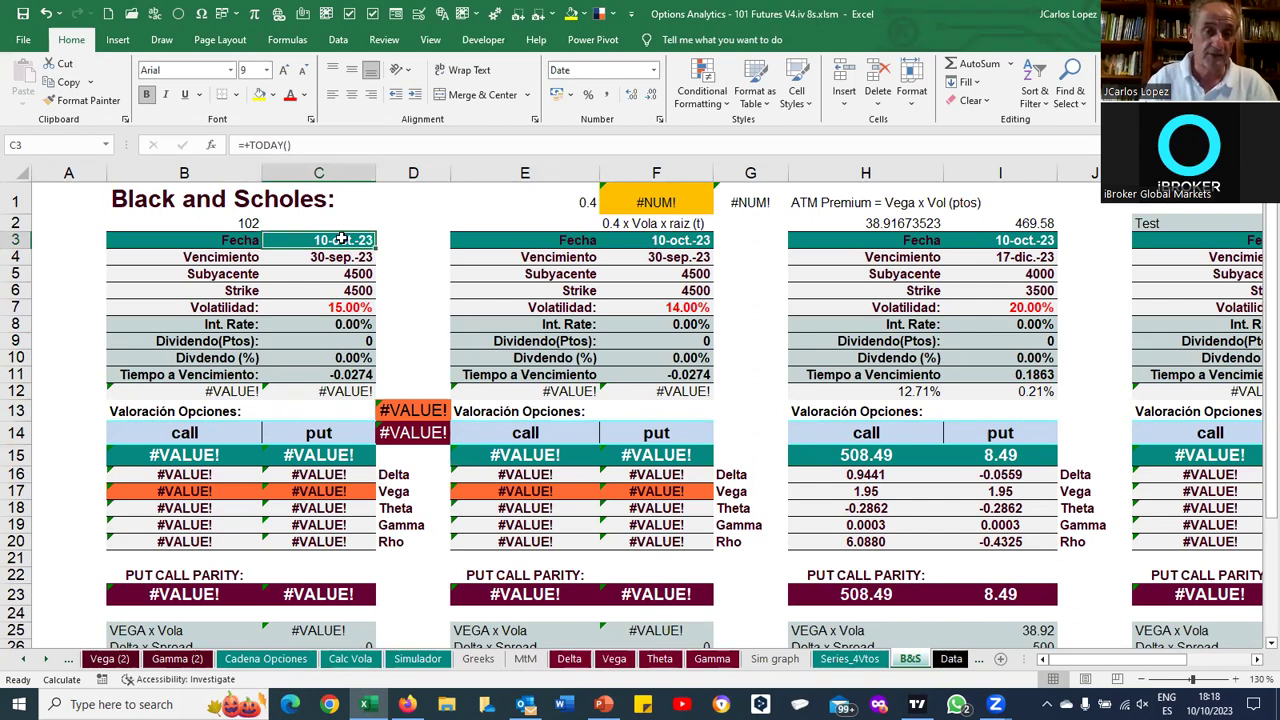
pyautogui.press('Down')
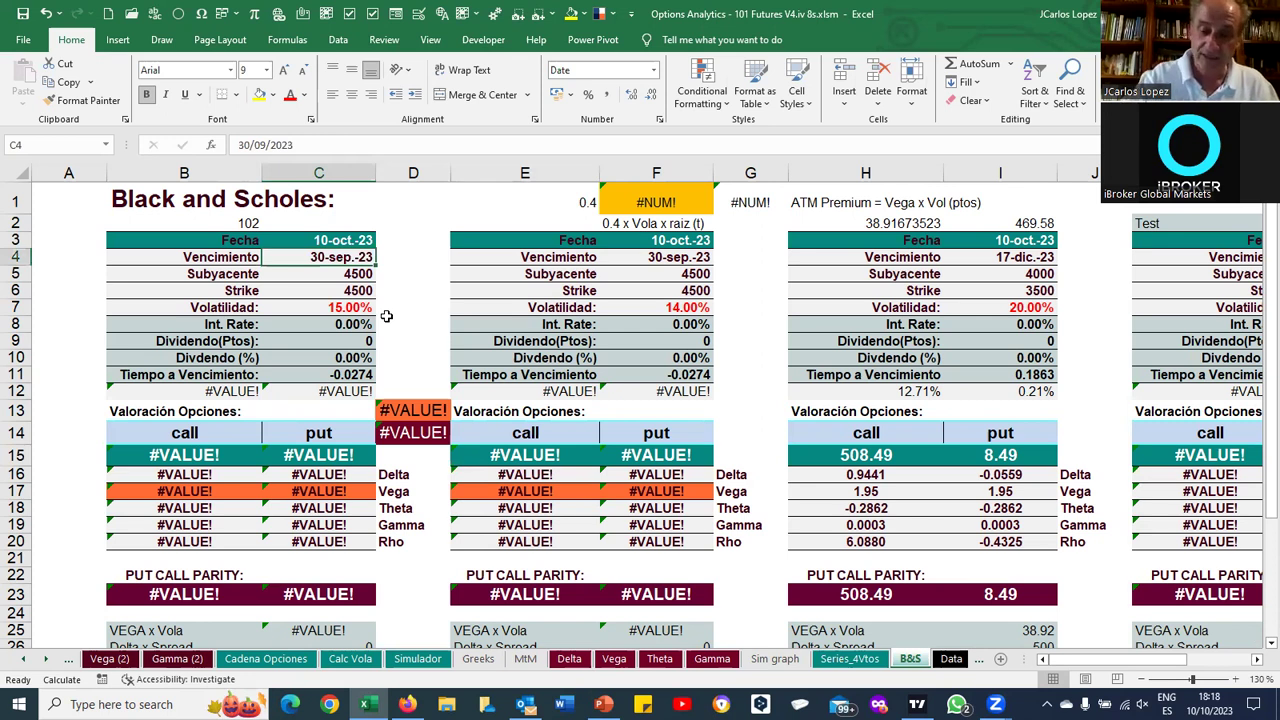
pyautogui.write('17/12/2023')
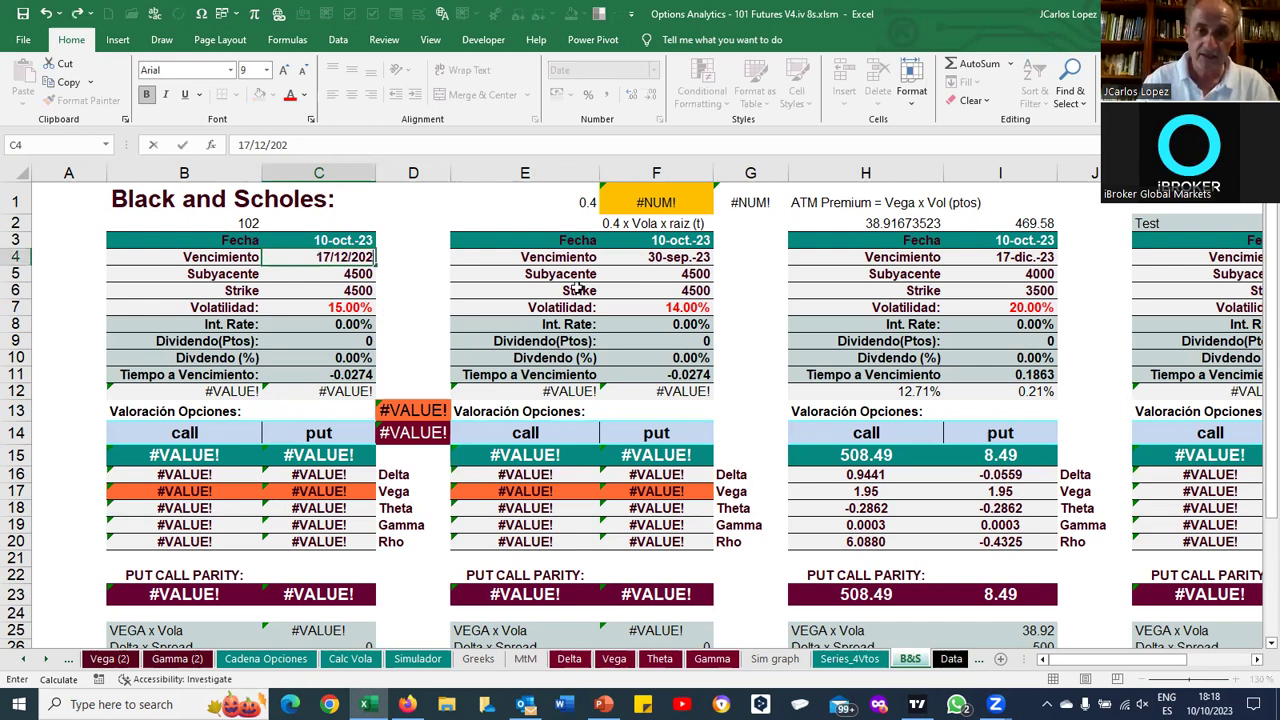
pyautogui.click(683, 258)
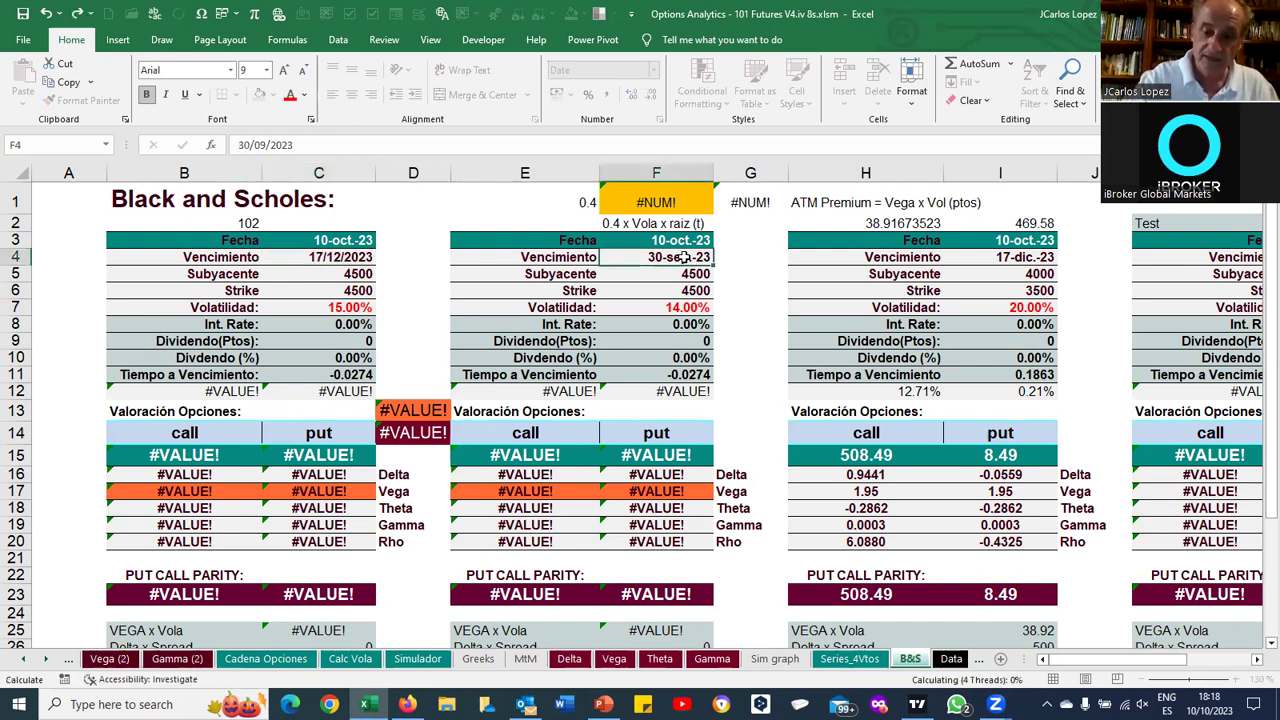
pyautogui.doubleClick(683, 257)
pyautogui.write('17/12/2023')
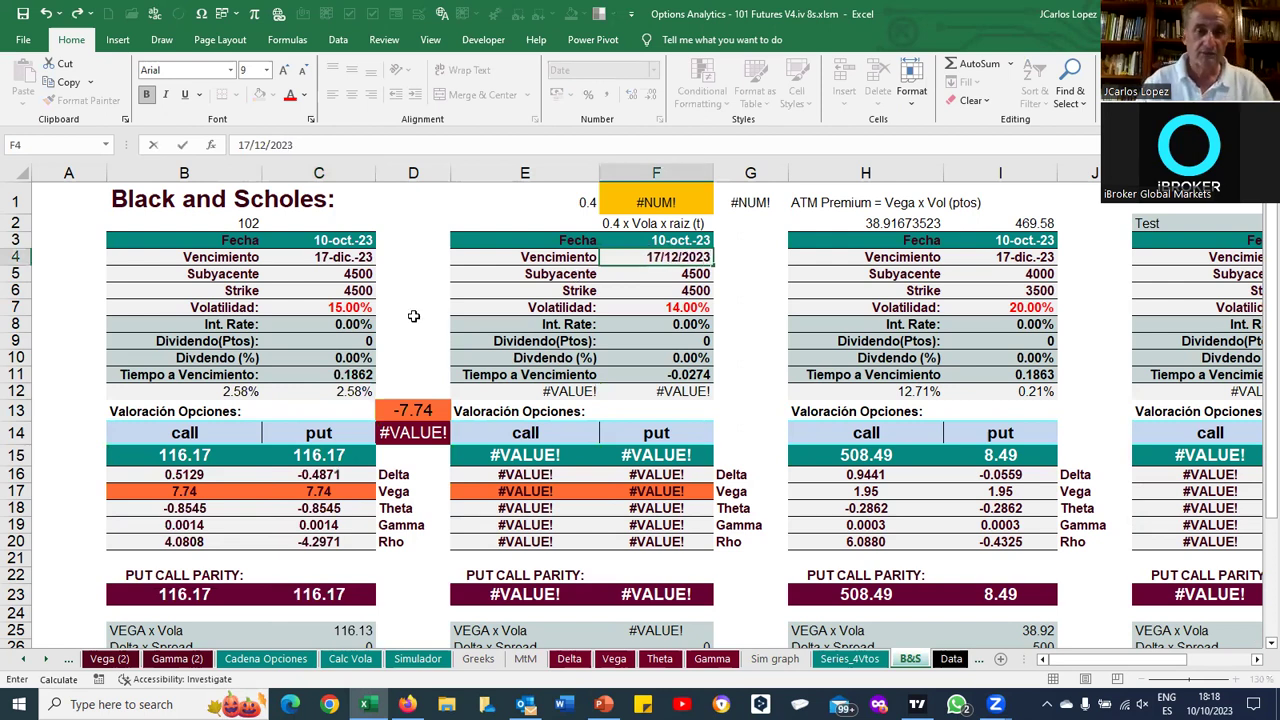
pyautogui.click(413, 319)
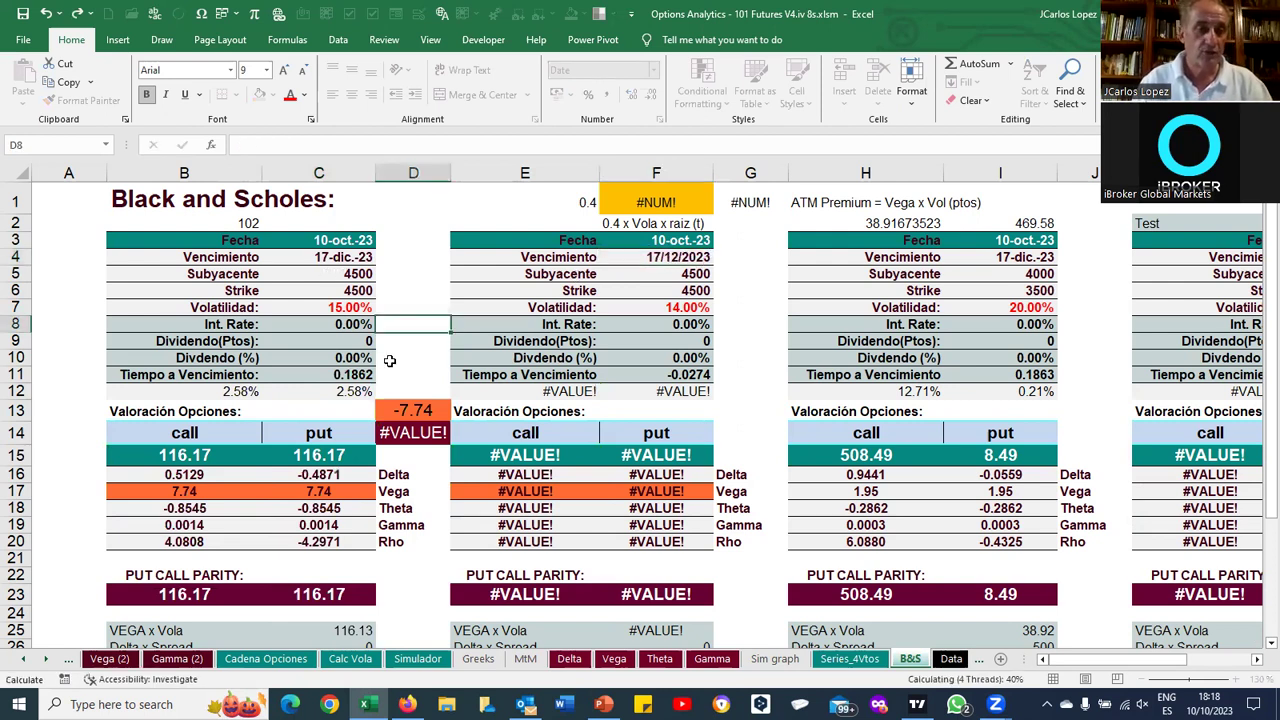
# Check the underlying and strike inputs, and set the volatility to 18% in both the first and second option blocks (C7 and F7)
pyautogui.click(362, 274)
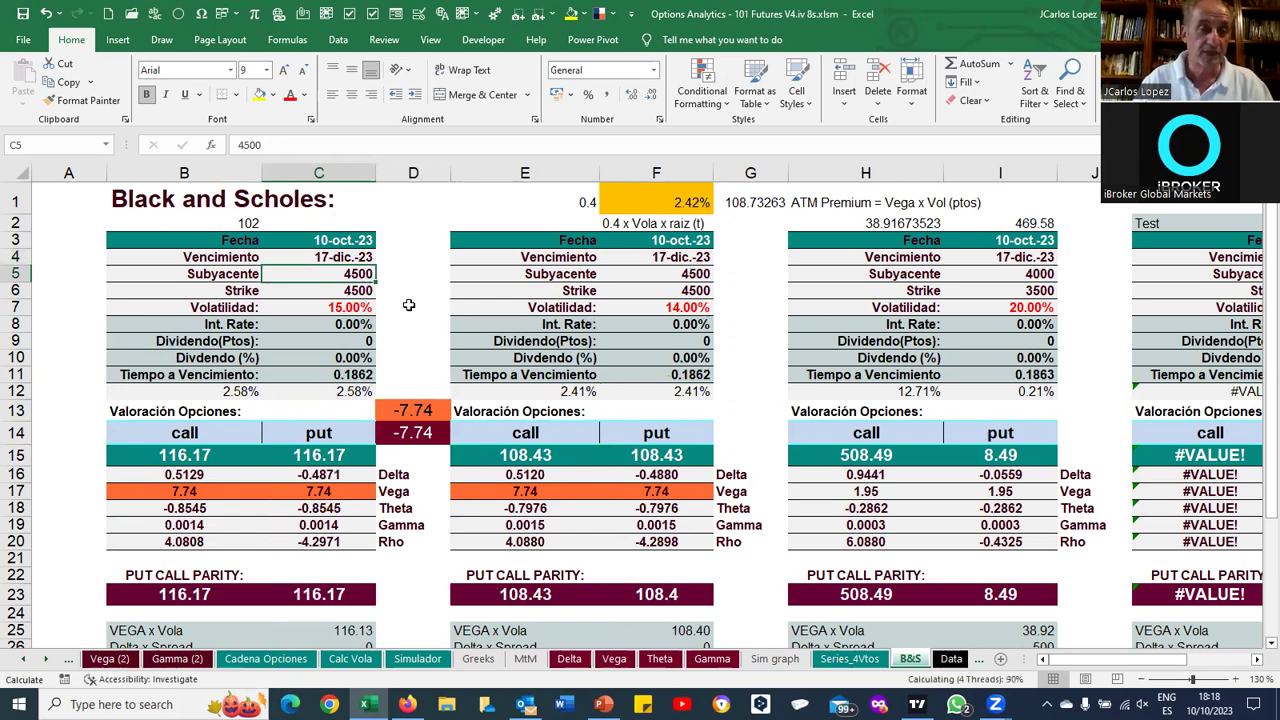
pyautogui.click(360, 292)
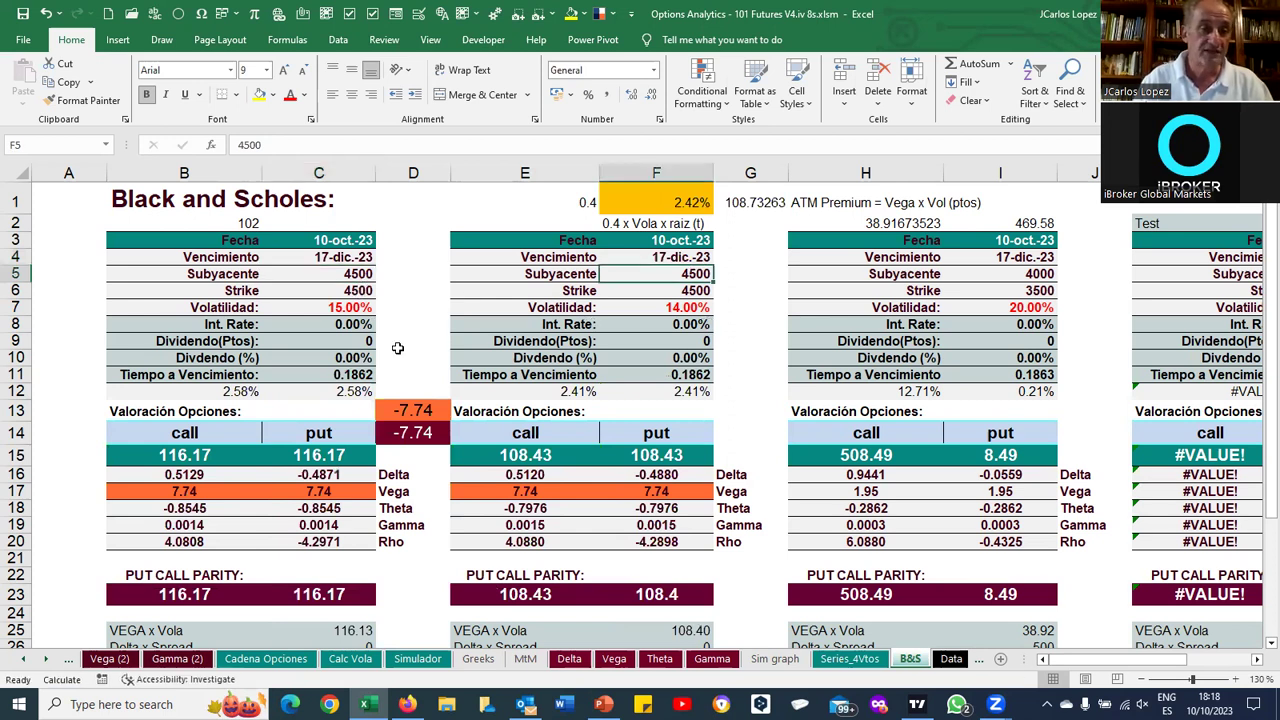
pyautogui.click(695, 290)
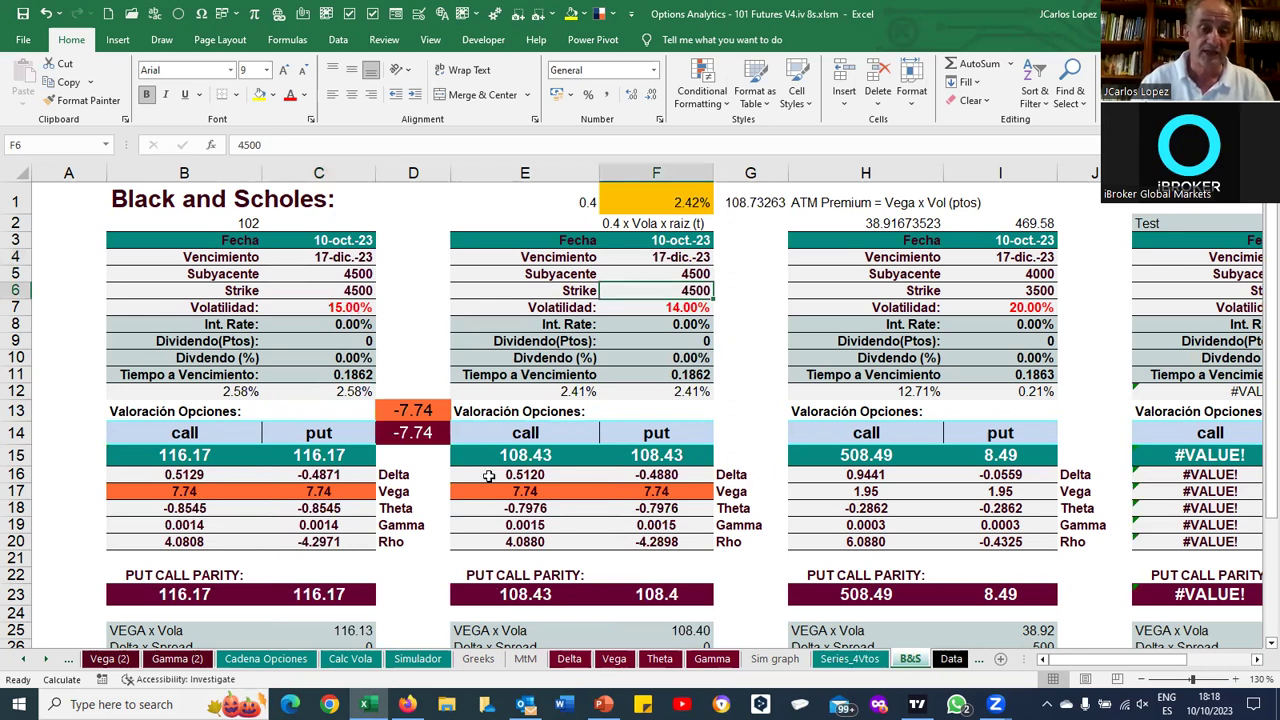
pyautogui.press('Down')
pyautogui.press('Left')
pyautogui.press('Left')
pyautogui.press('Left')
pyautogui.press('F9')
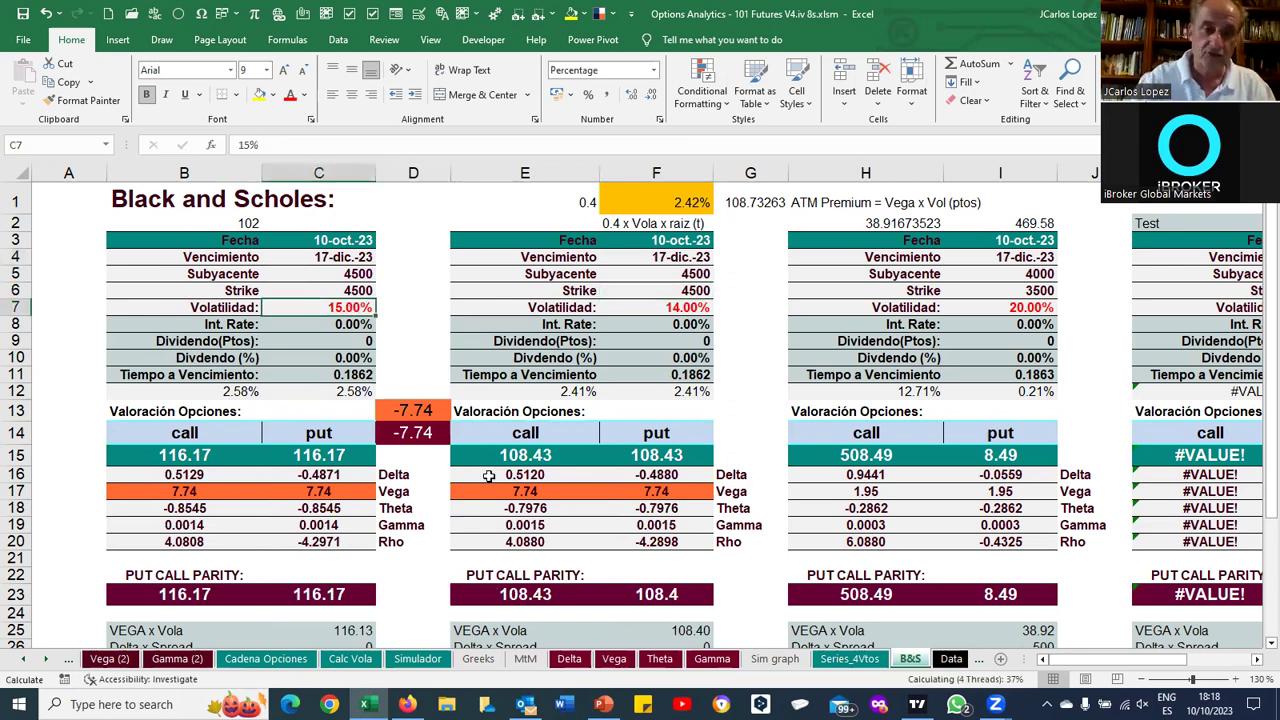
pyautogui.write('18')
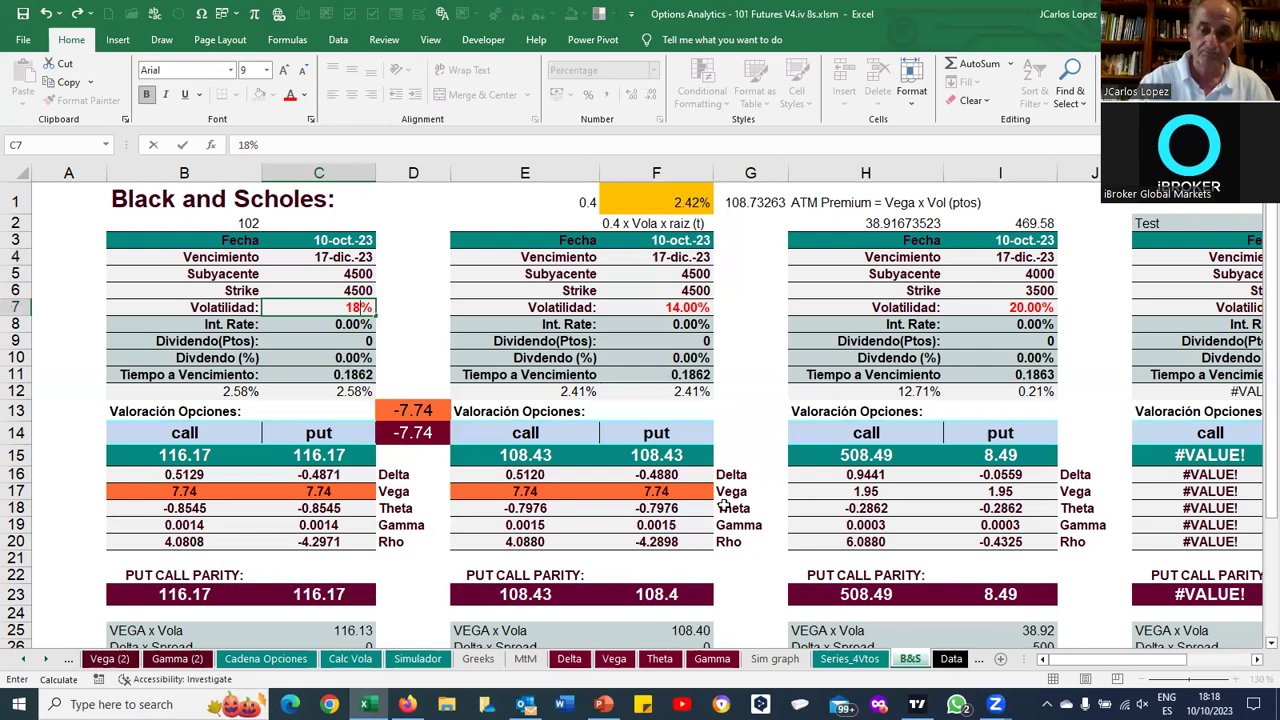
pyautogui.press('Right')
pyautogui.press('Right')
pyautogui.press('Right')
pyautogui.write('18')
pyautogui.click(453, 355)
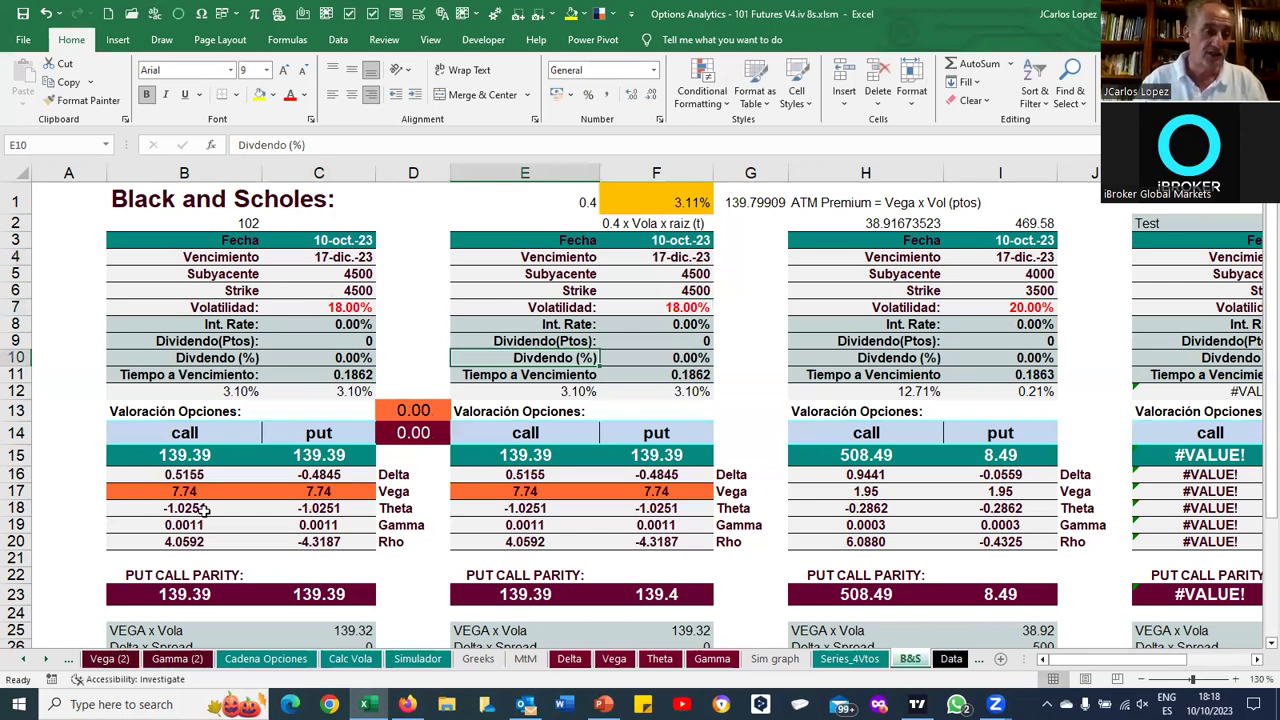
# Examine the first block's call and put premiums and compare them with the second block's call premium
pyautogui.press('Left')
pyautogui.press('Left')
pyautogui.press('Left')
pyautogui.press('Down')
pyautogui.press('Down')
pyautogui.press('Down')
pyautogui.press('Down')
pyautogui.press('Down')
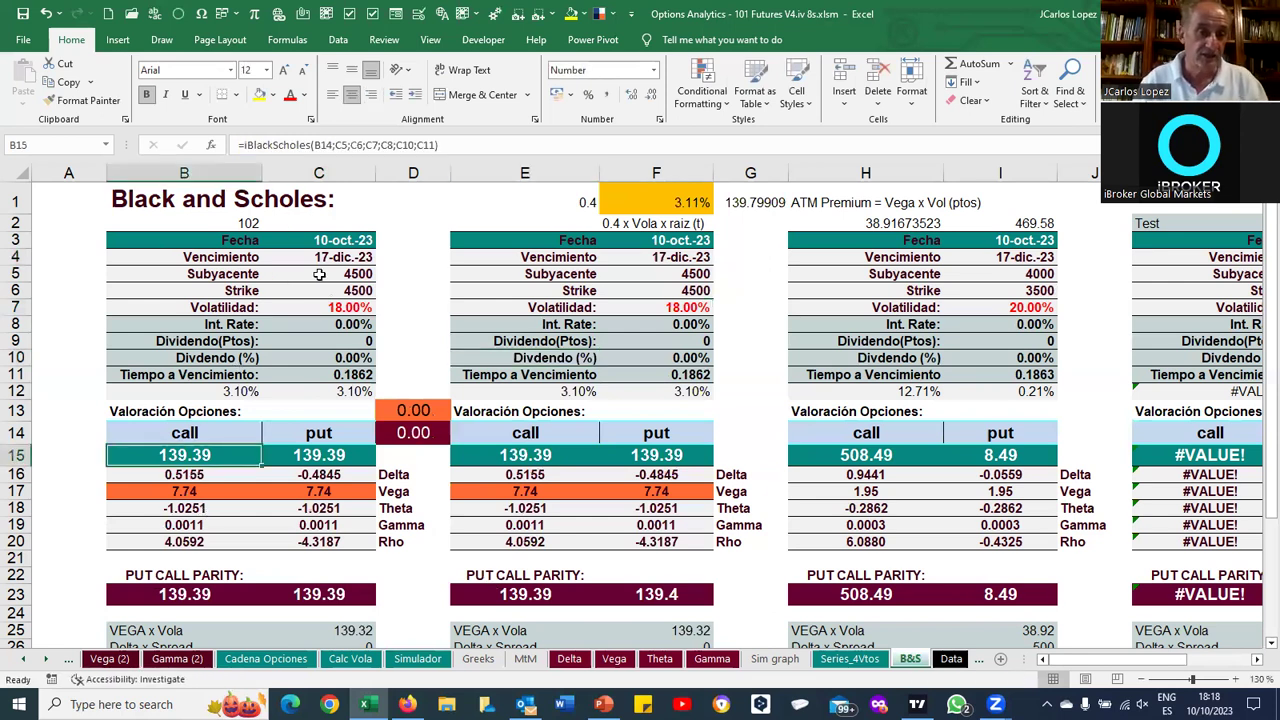
pyautogui.click(329, 457)
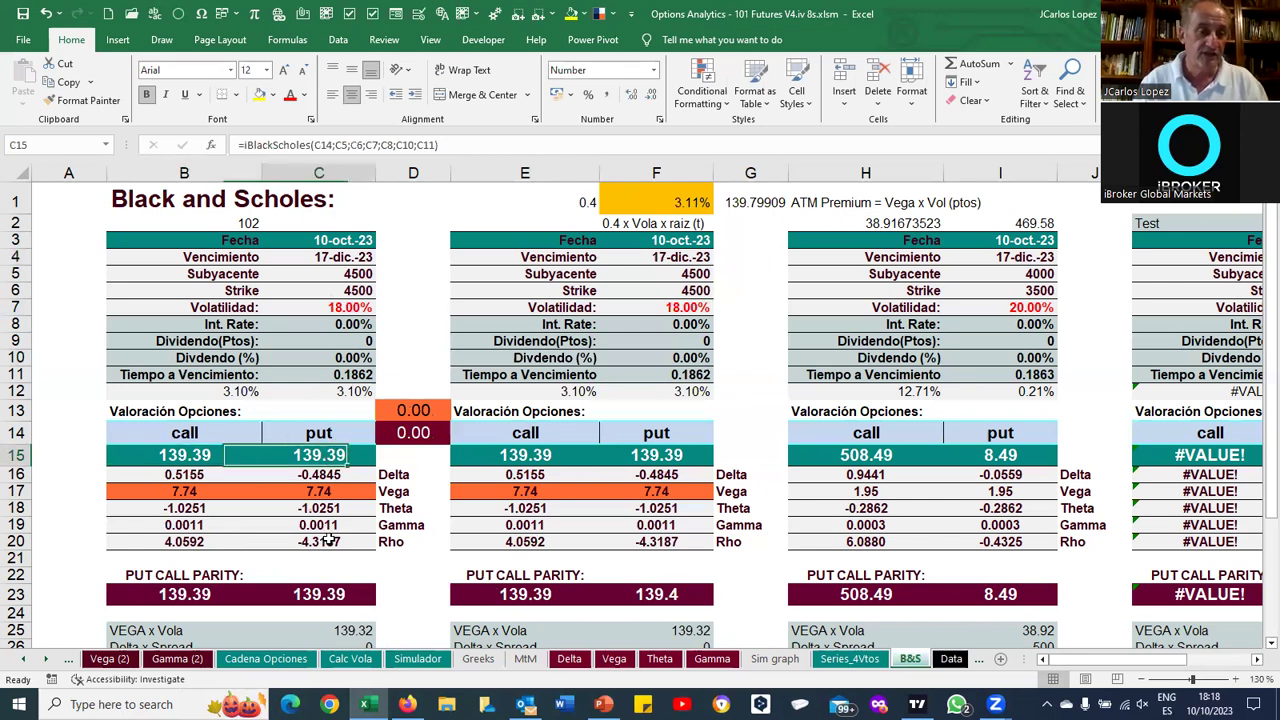
pyautogui.click(345, 341)
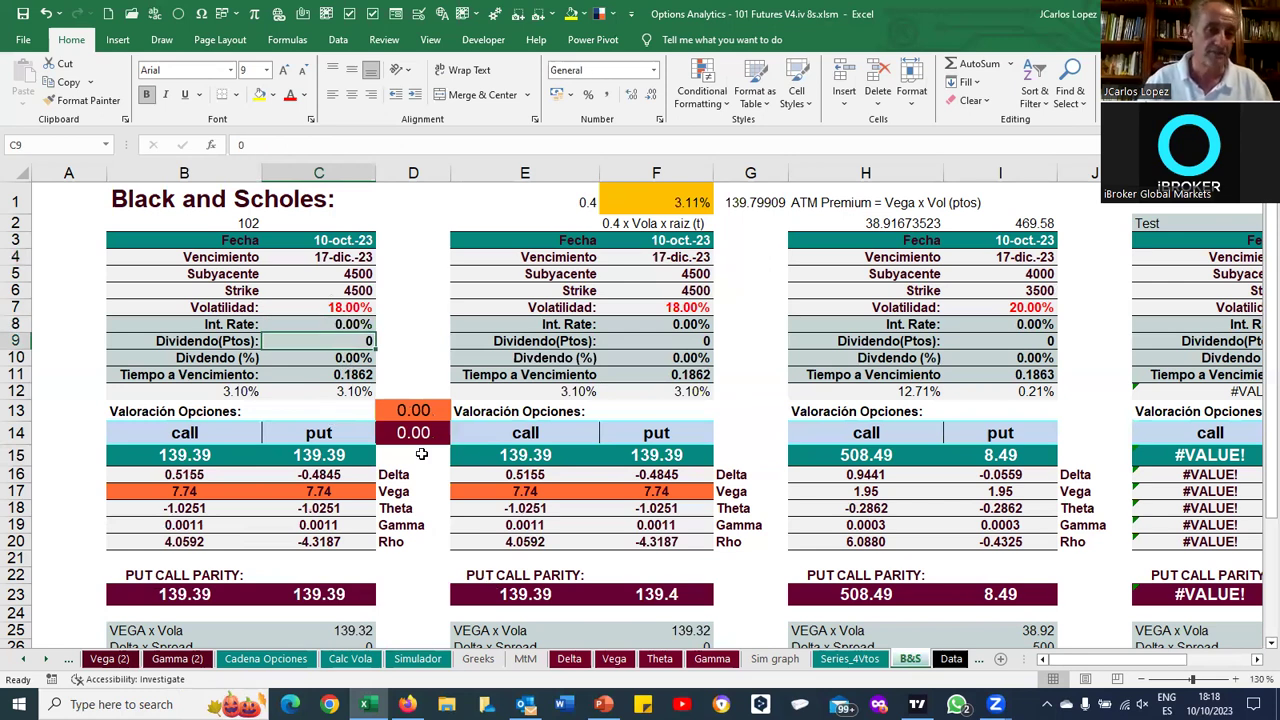
pyautogui.click(509, 457)
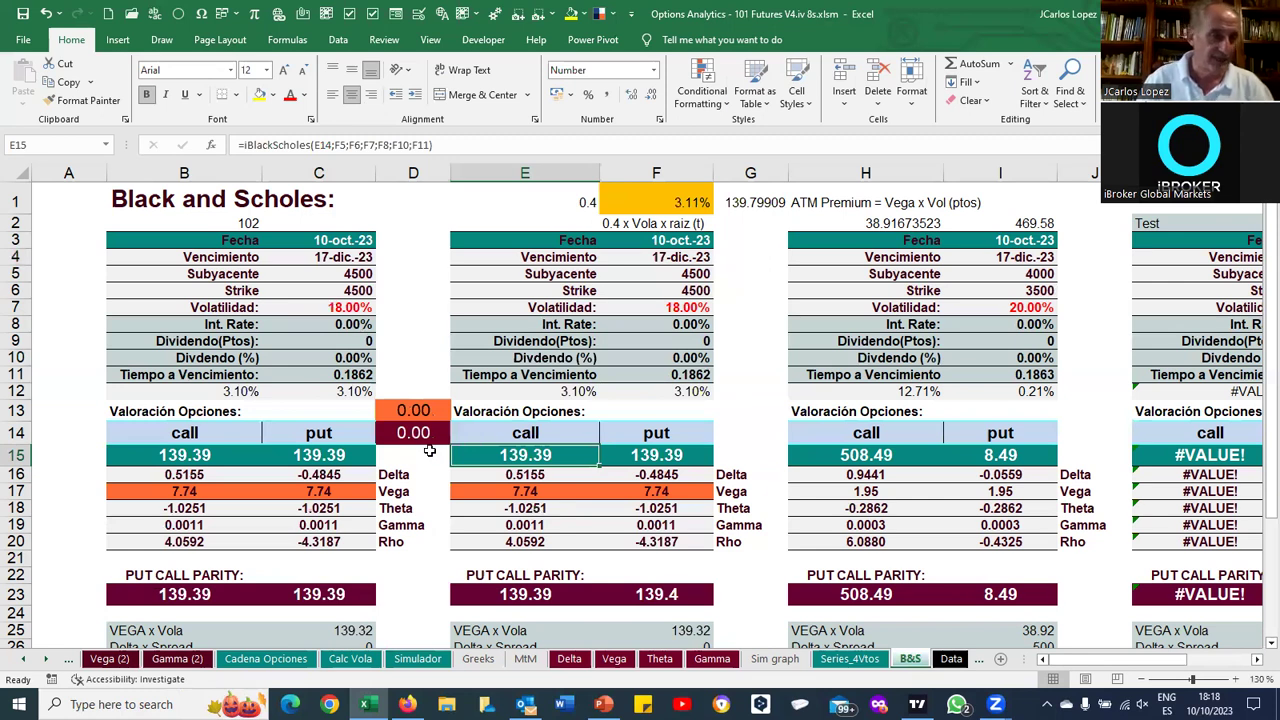
# Compare the volatility inputs of the first and second option blocks
pyautogui.press('Up')
pyautogui.press('Up')
pyautogui.press('Up')
pyautogui.press('Up')
pyautogui.press('Up')
pyautogui.press('Up')
pyautogui.press('Up')
pyautogui.press('Up')
pyautogui.press('Left')
pyautogui.press('Left')
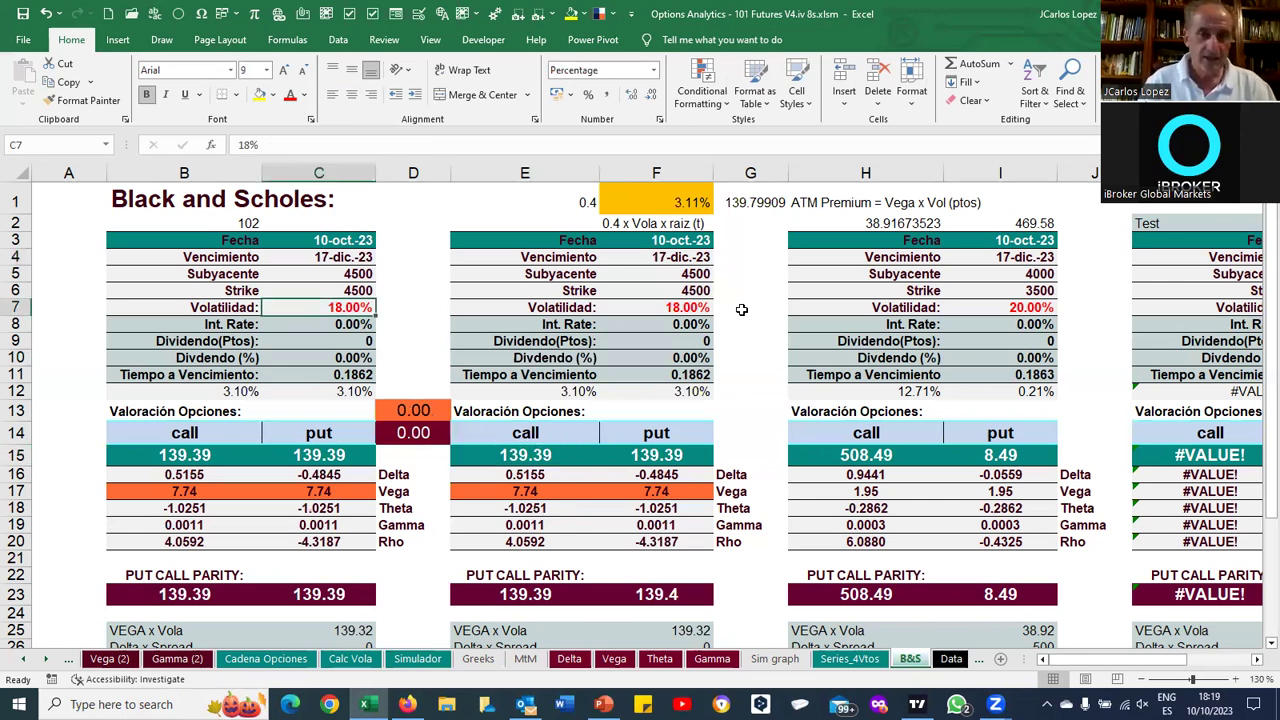
pyautogui.press('Right')
pyautogui.press('Right')
pyautogui.press('Right')
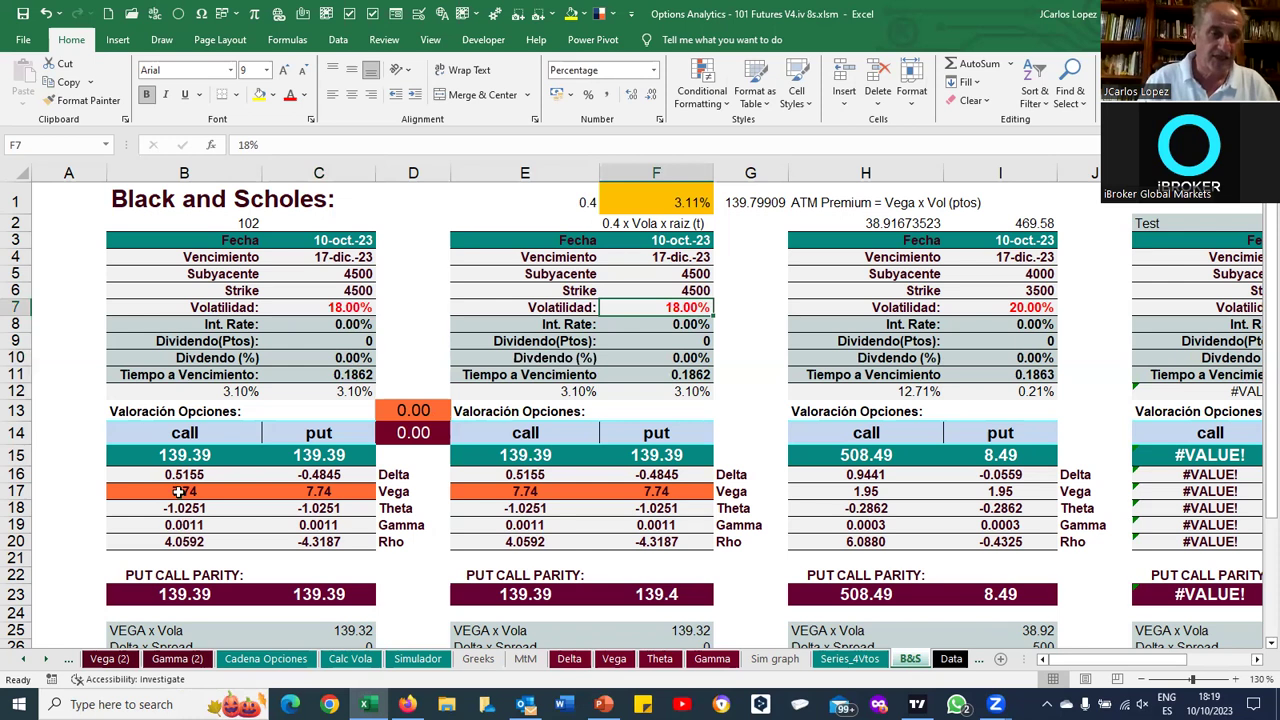
# Examine the call and put vega of the first block alongside the second block's premiums
pyautogui.click(230, 491)
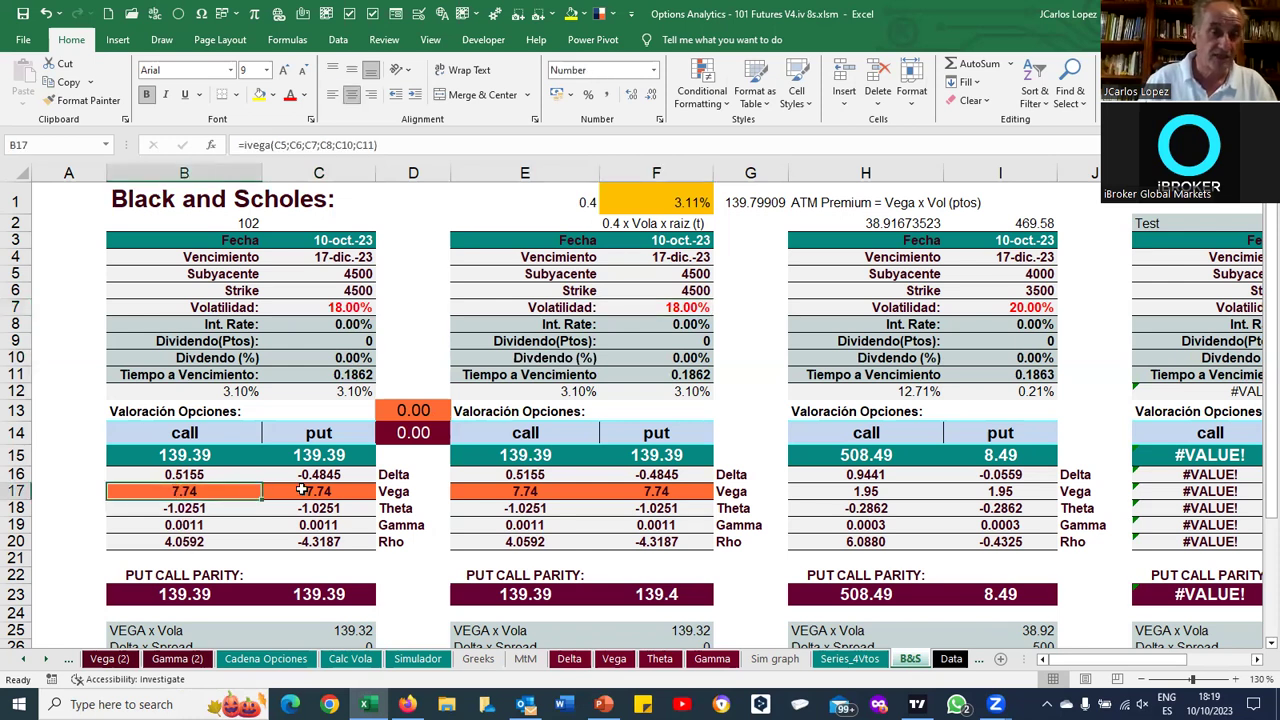
pyautogui.click(300, 489)
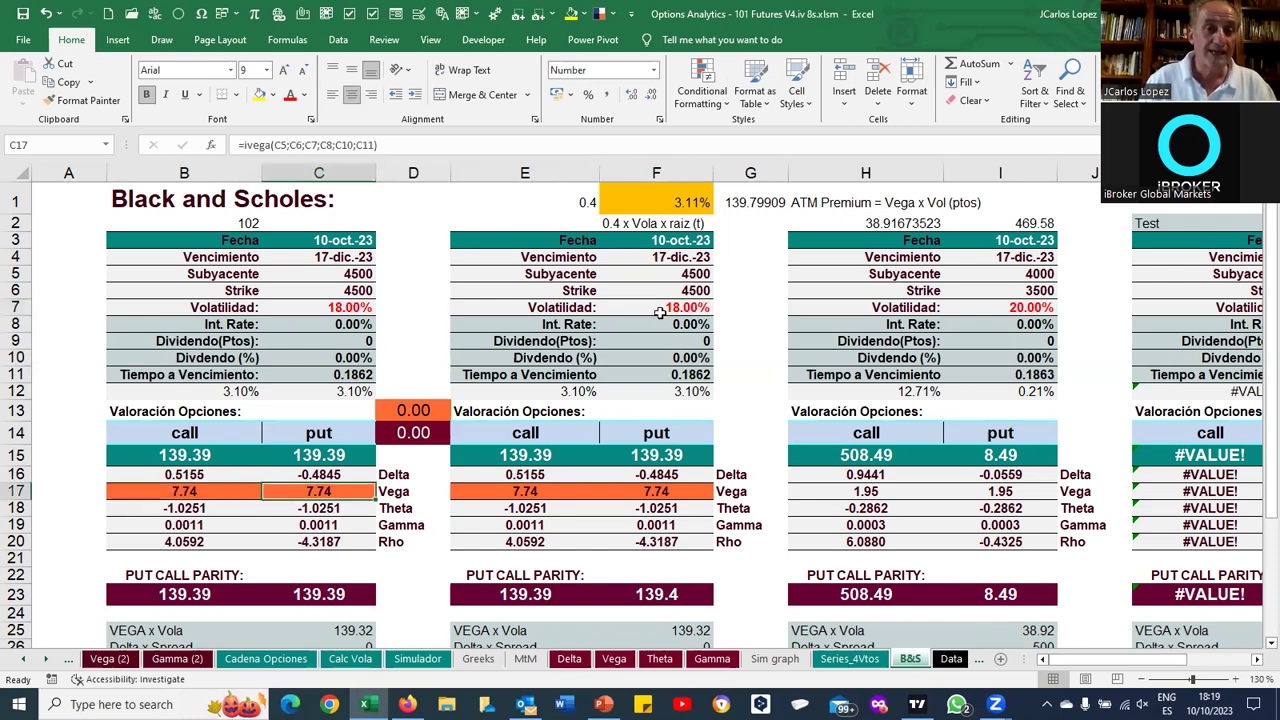
pyautogui.click(512, 457)
pyautogui.click(648, 455)
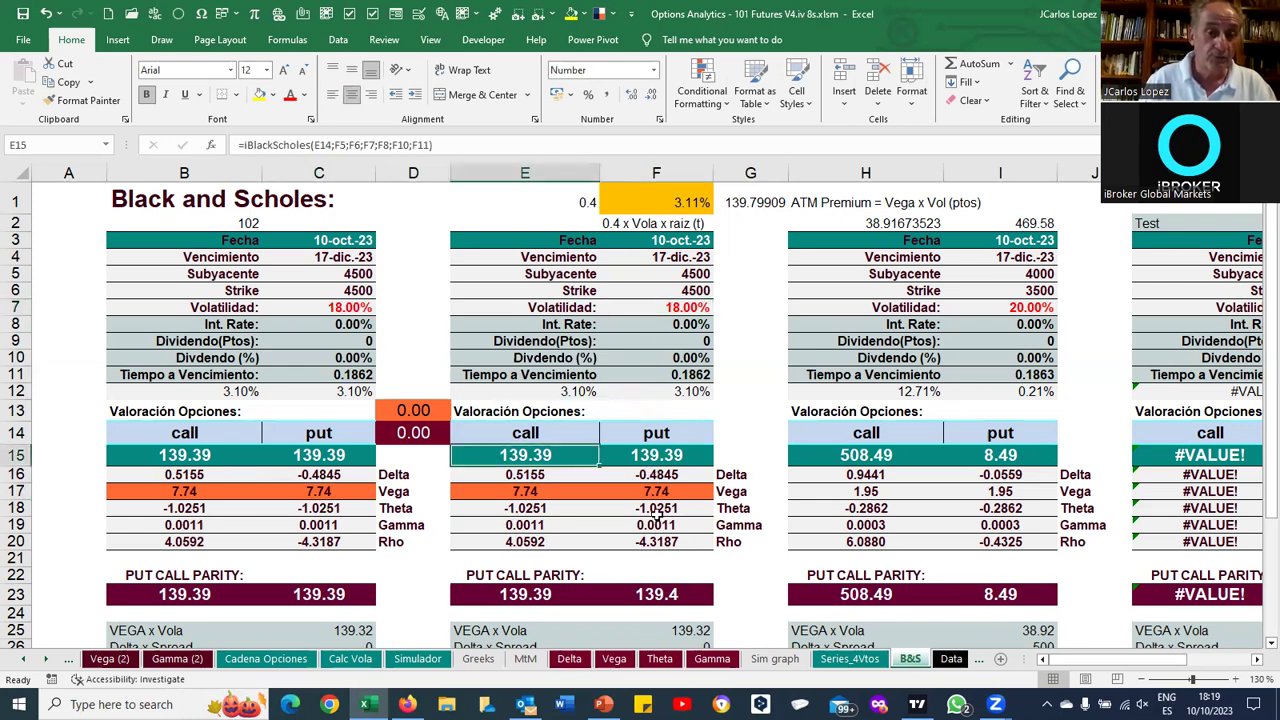
pyautogui.click(184, 491)
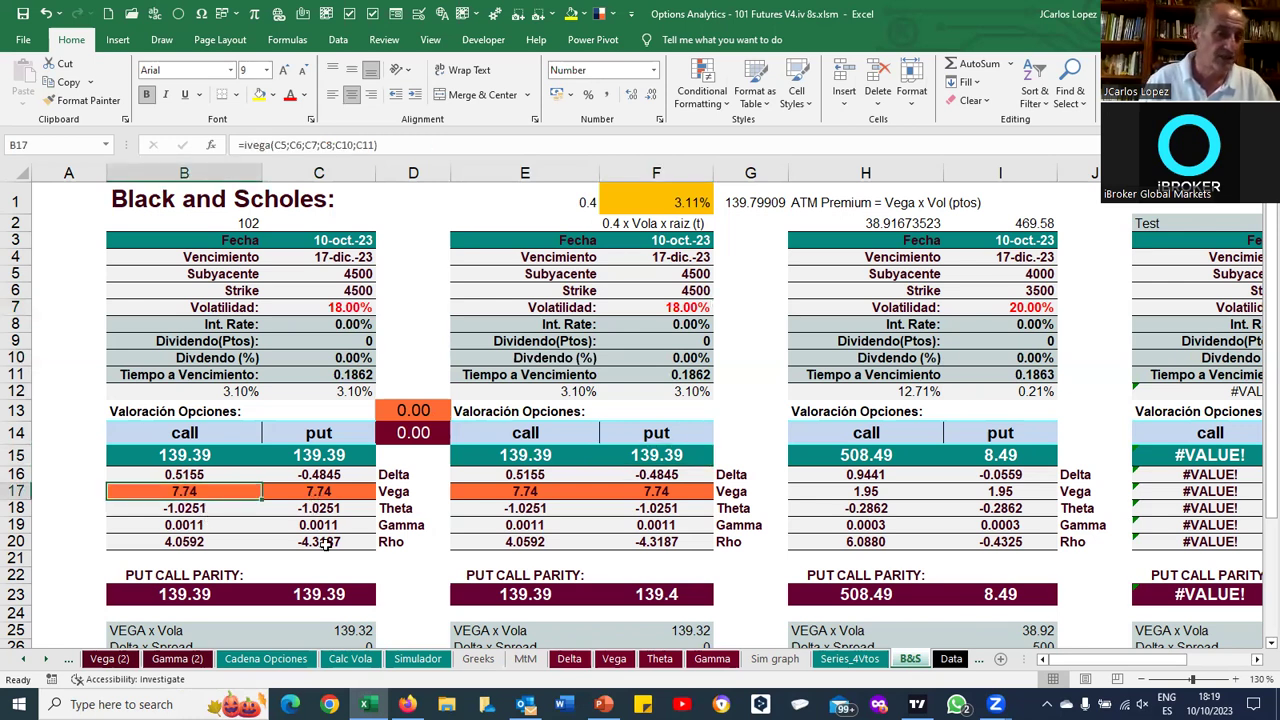
pyautogui.press('Right')
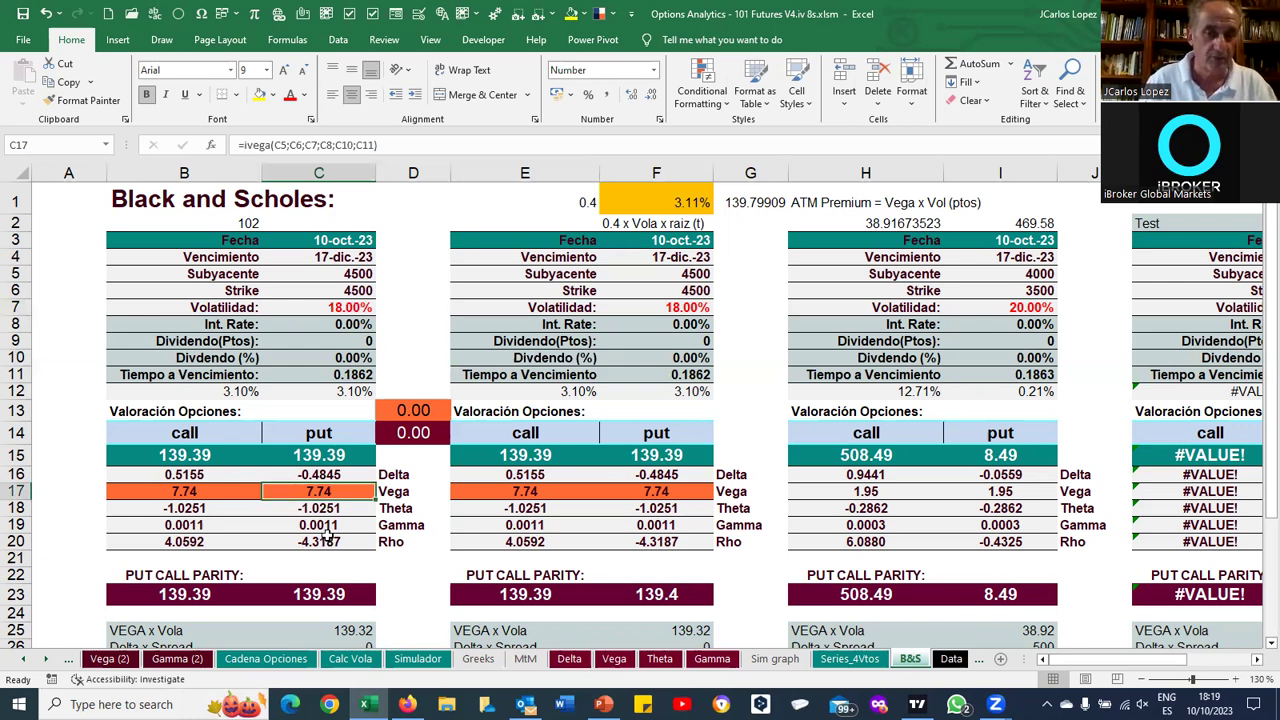
# Set the volatility of the second option block (F7) to 19%
pyautogui.click(676, 307)
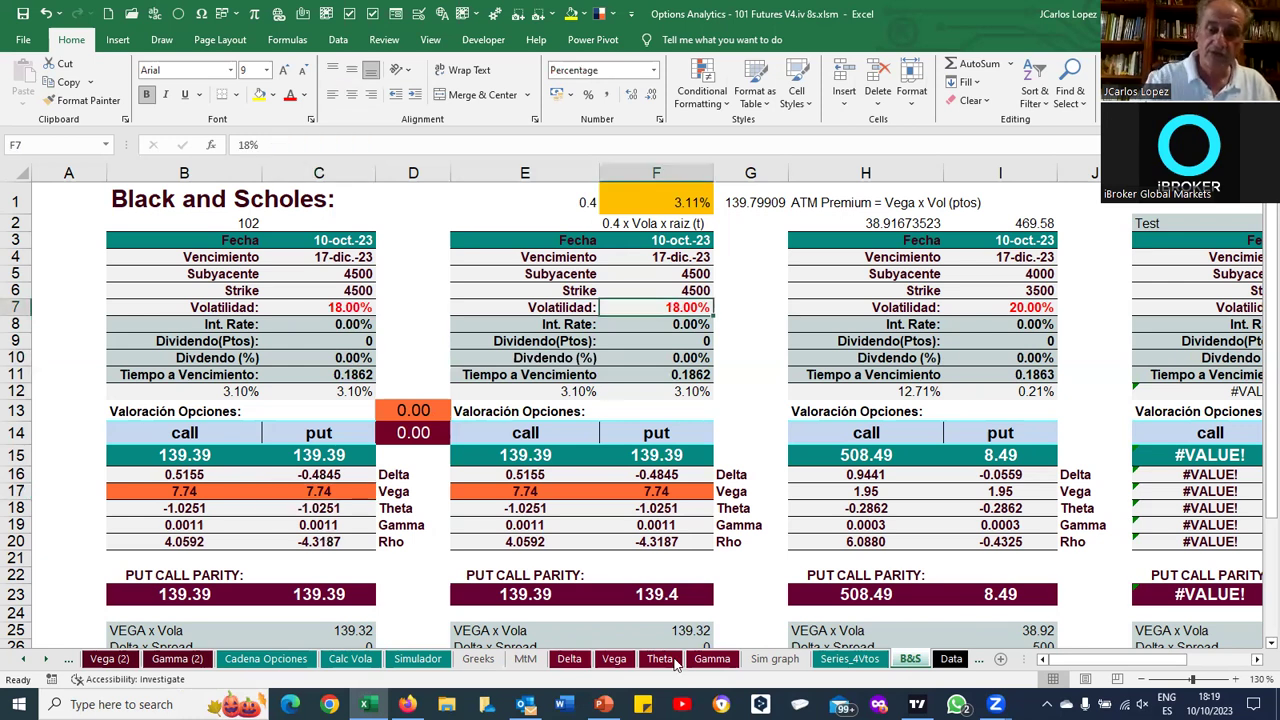
pyautogui.write('19')
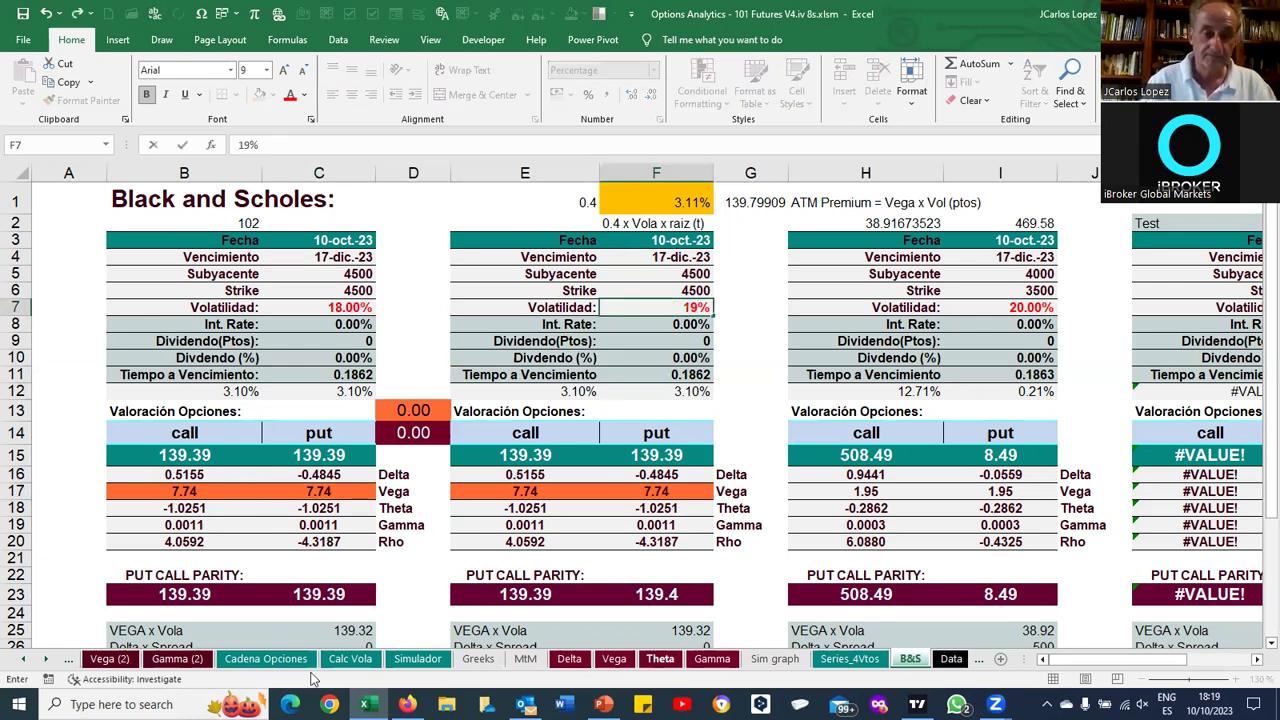
pyautogui.click(409, 508)
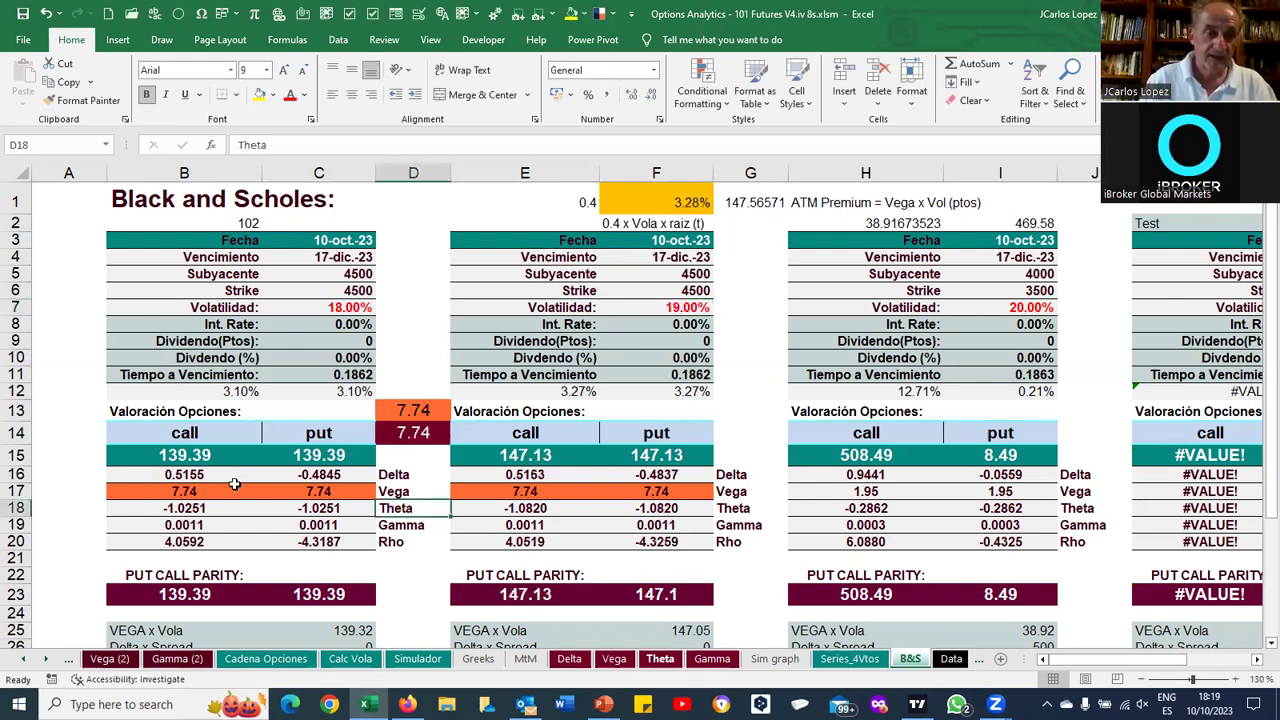
# Compare the call premiums of the two blocks and inspect which cells the vega-based price change formula in D13 references
pyautogui.press('Up')
pyautogui.press('Up')
pyautogui.press('Up')
pyautogui.press('Left')
pyautogui.press('Left')
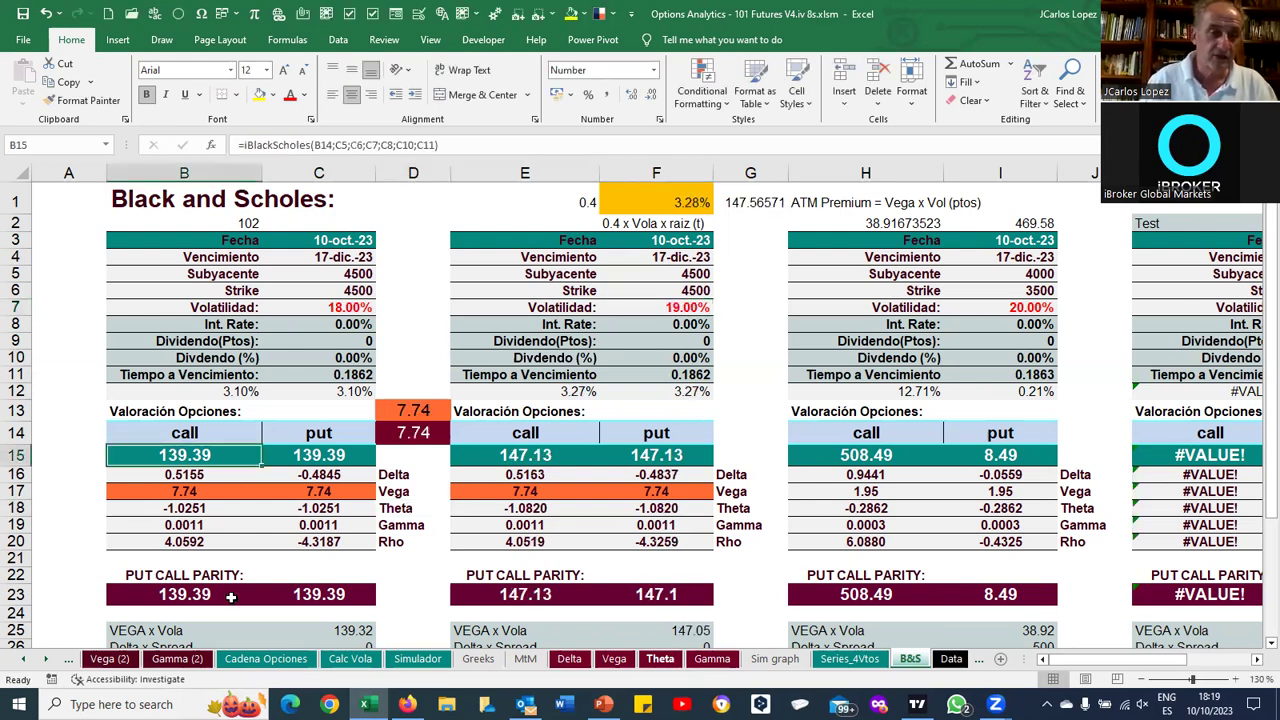
pyautogui.click(513, 456)
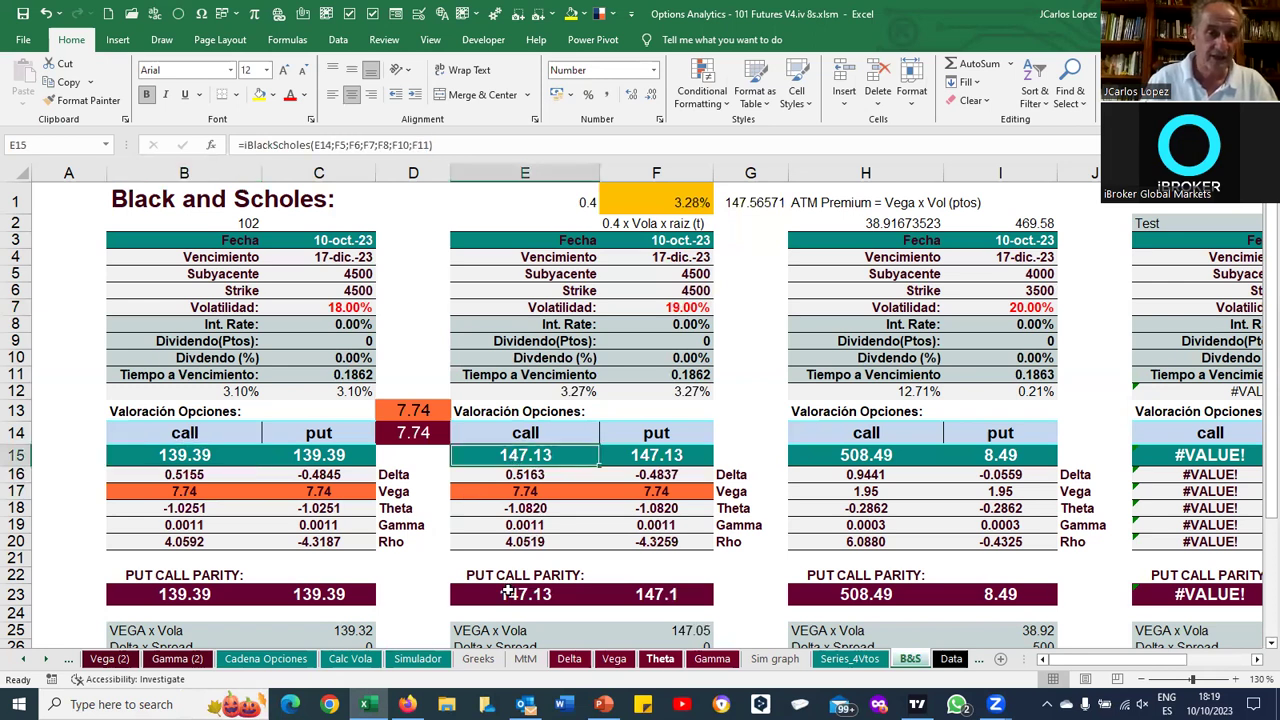
pyautogui.click(420, 413)
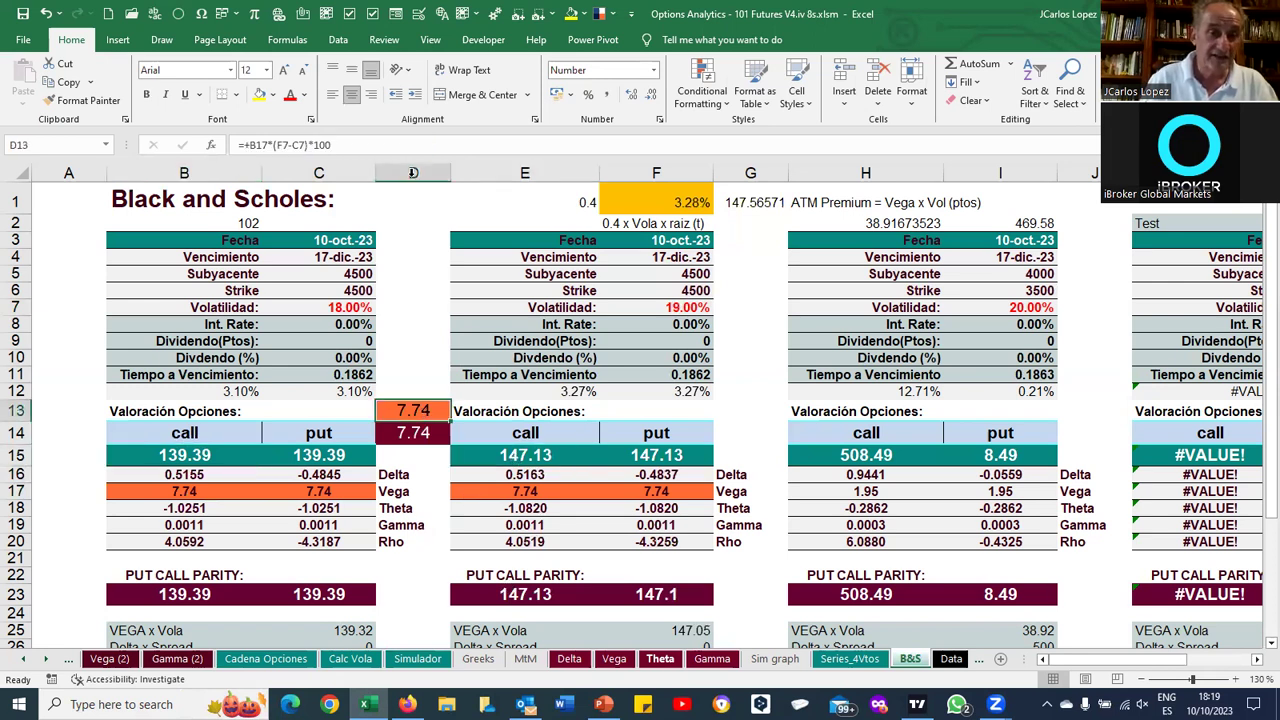
pyautogui.click(309, 145)
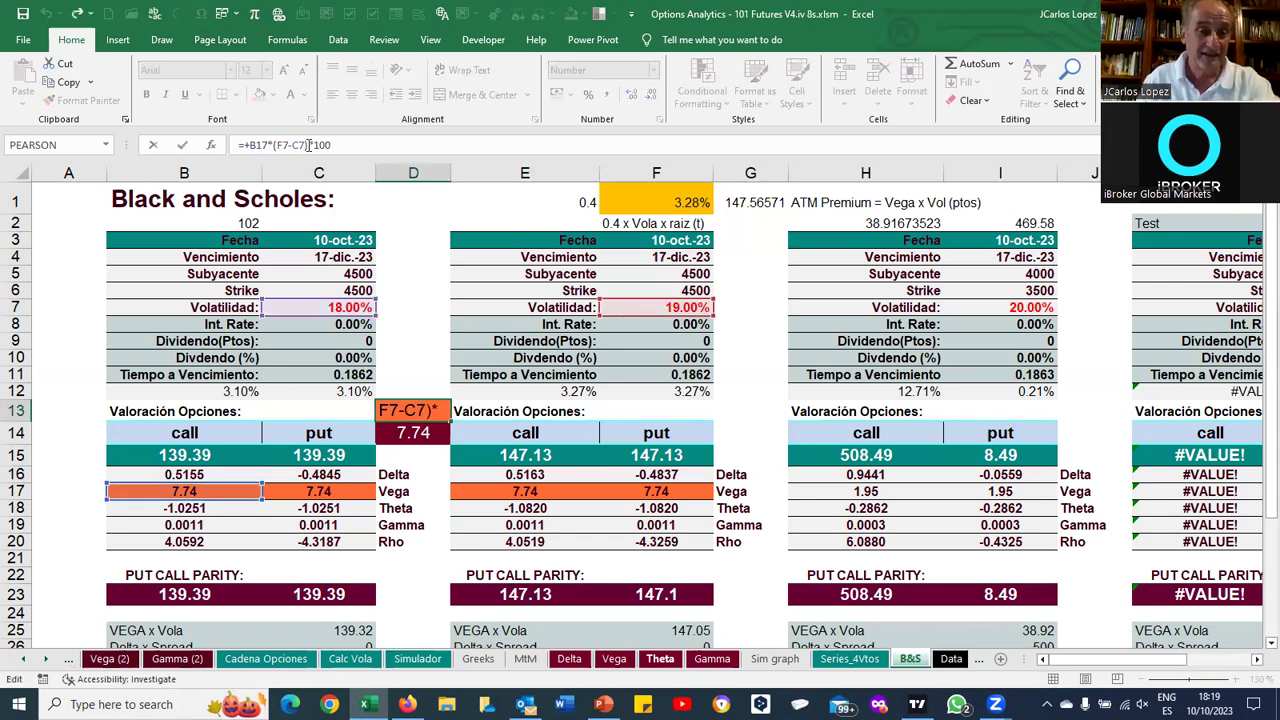
pyautogui.press('Escape')
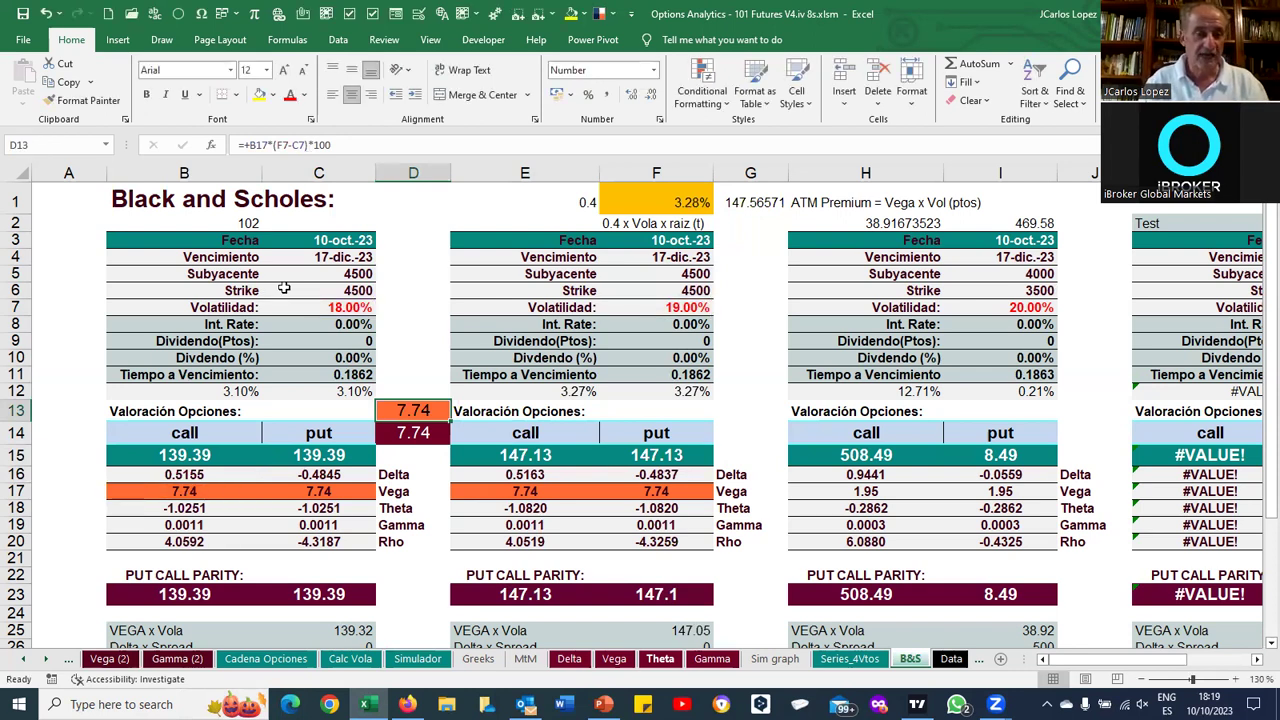
# Review the first block's call premium against the second block's volatility, call premium and put premium
pyautogui.click(193, 456)
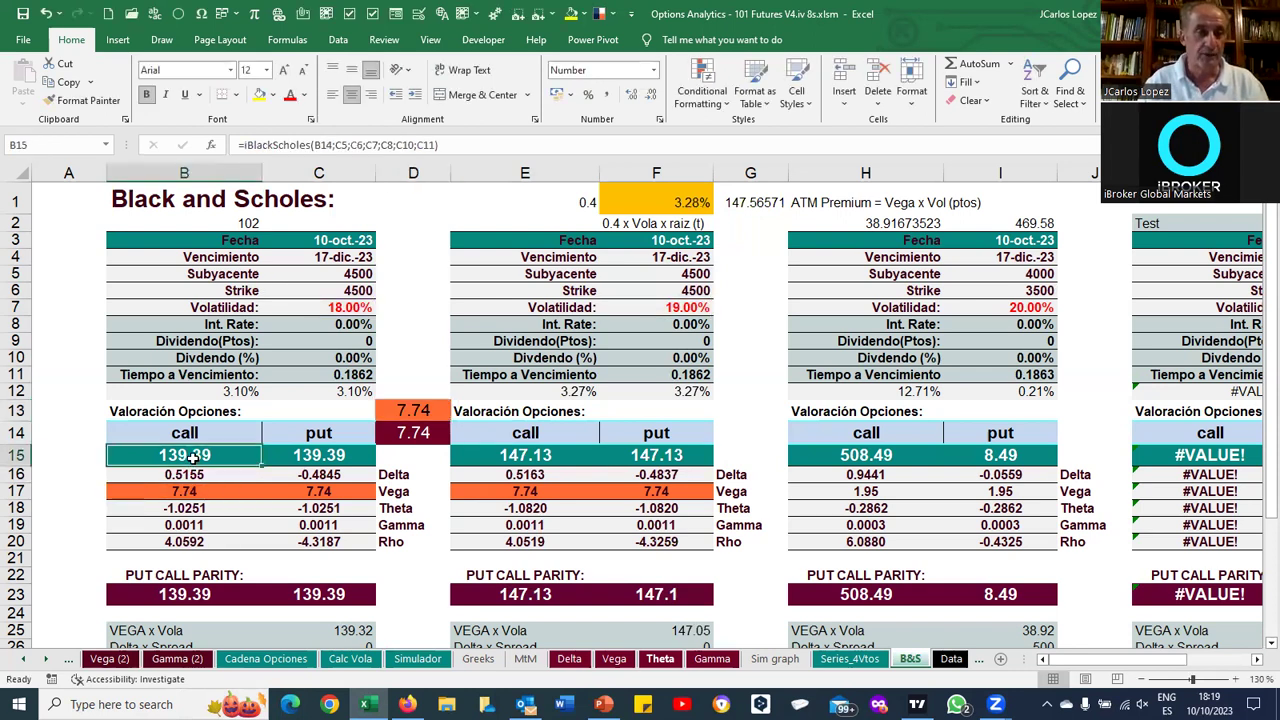
pyautogui.click(668, 309)
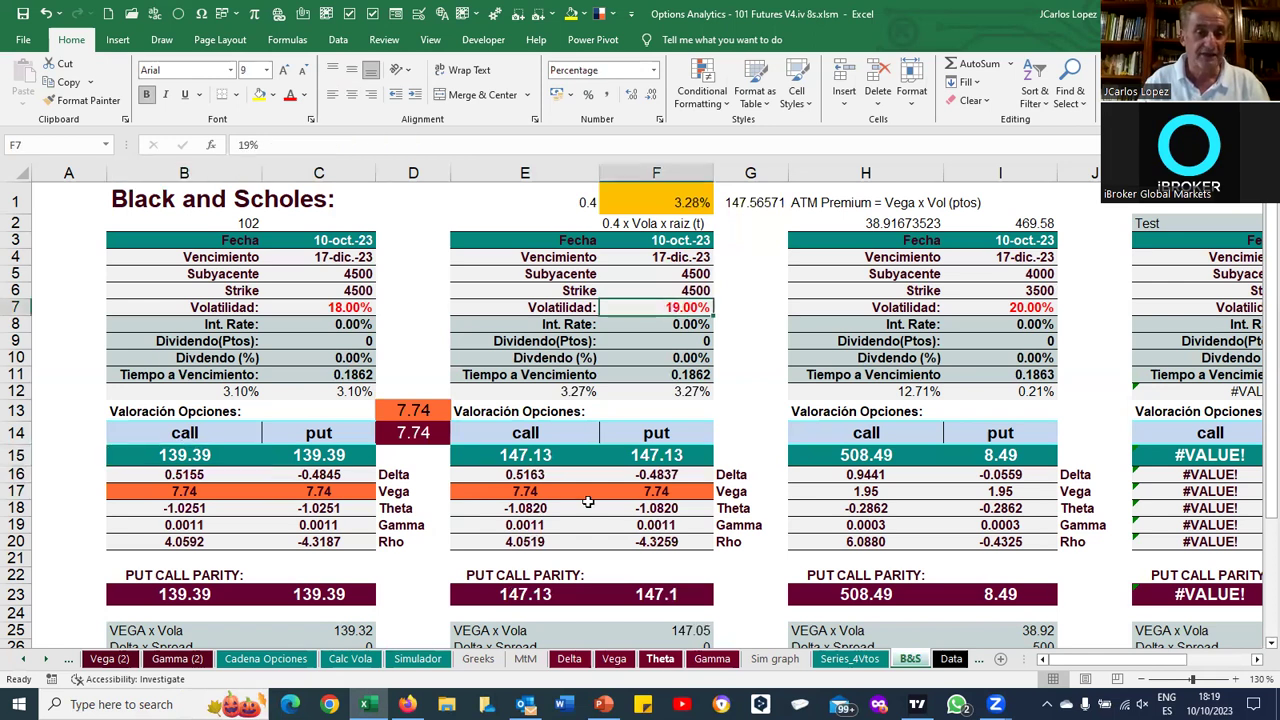
pyautogui.click(519, 457)
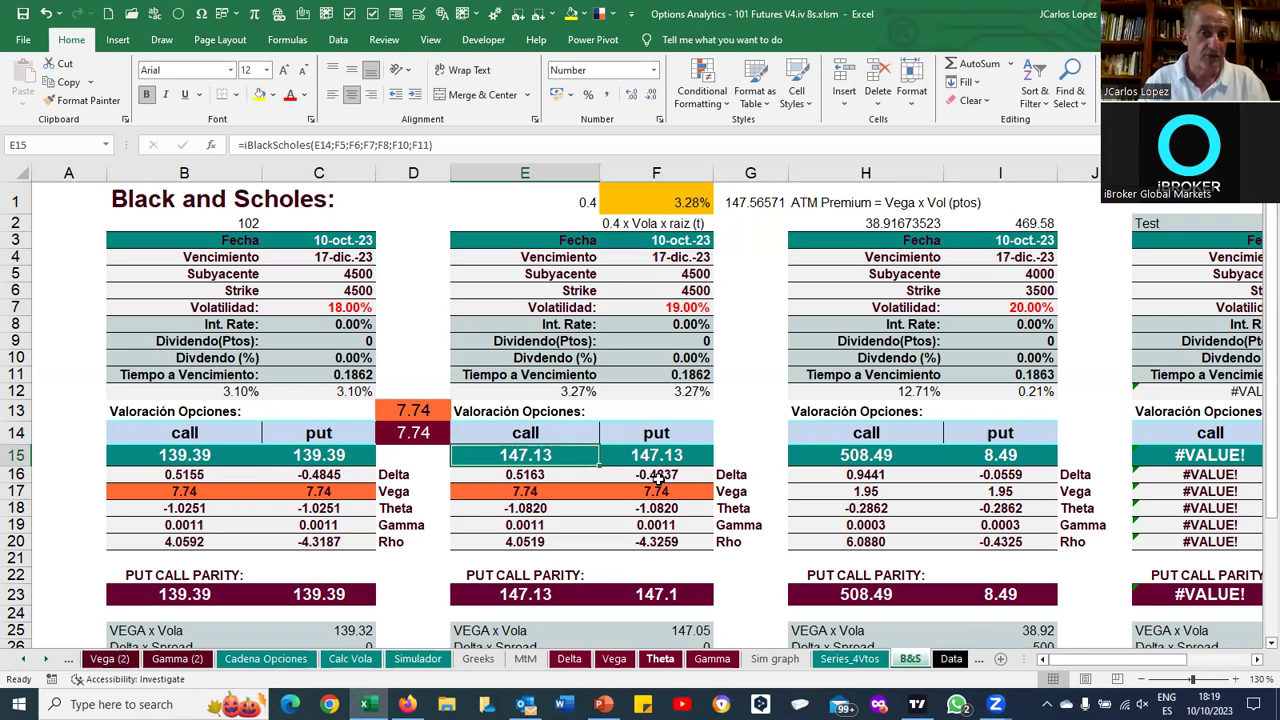
pyautogui.press('Right')
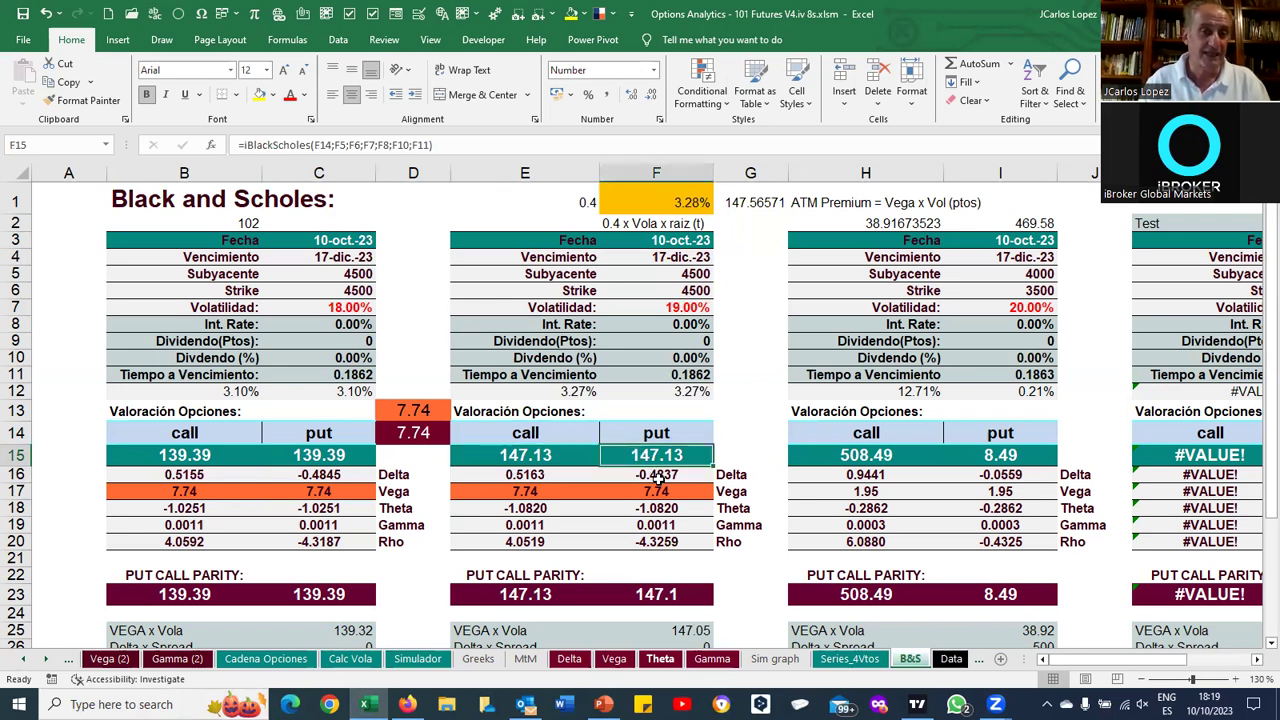
# Set the volatility of the second option block (F7) to 17%
pyautogui.click(686, 300)
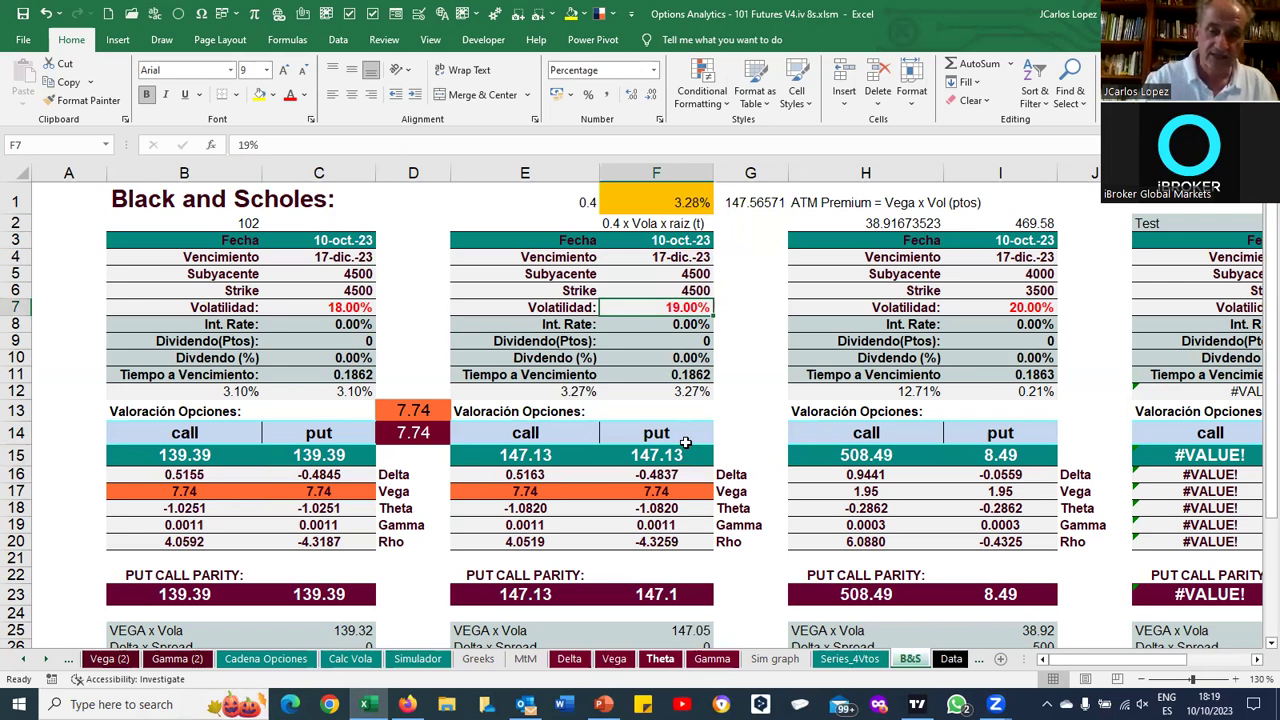
pyautogui.write('17')
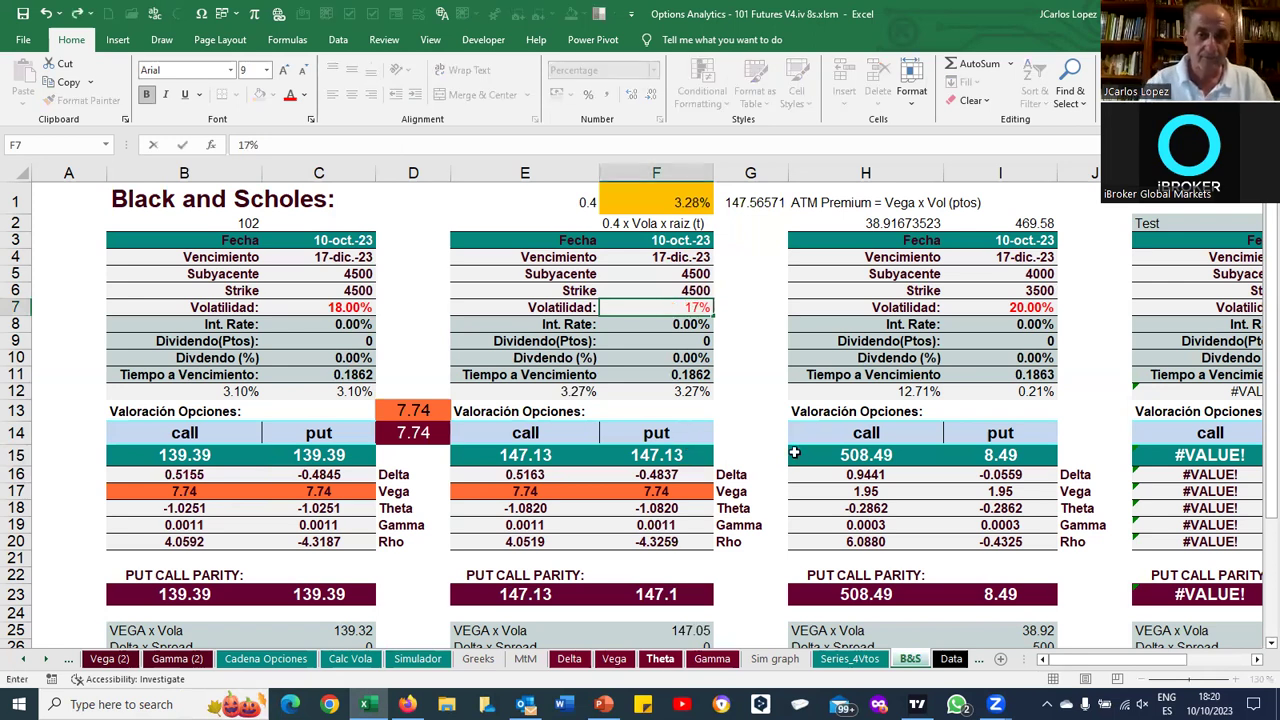
pyautogui.press('Return')
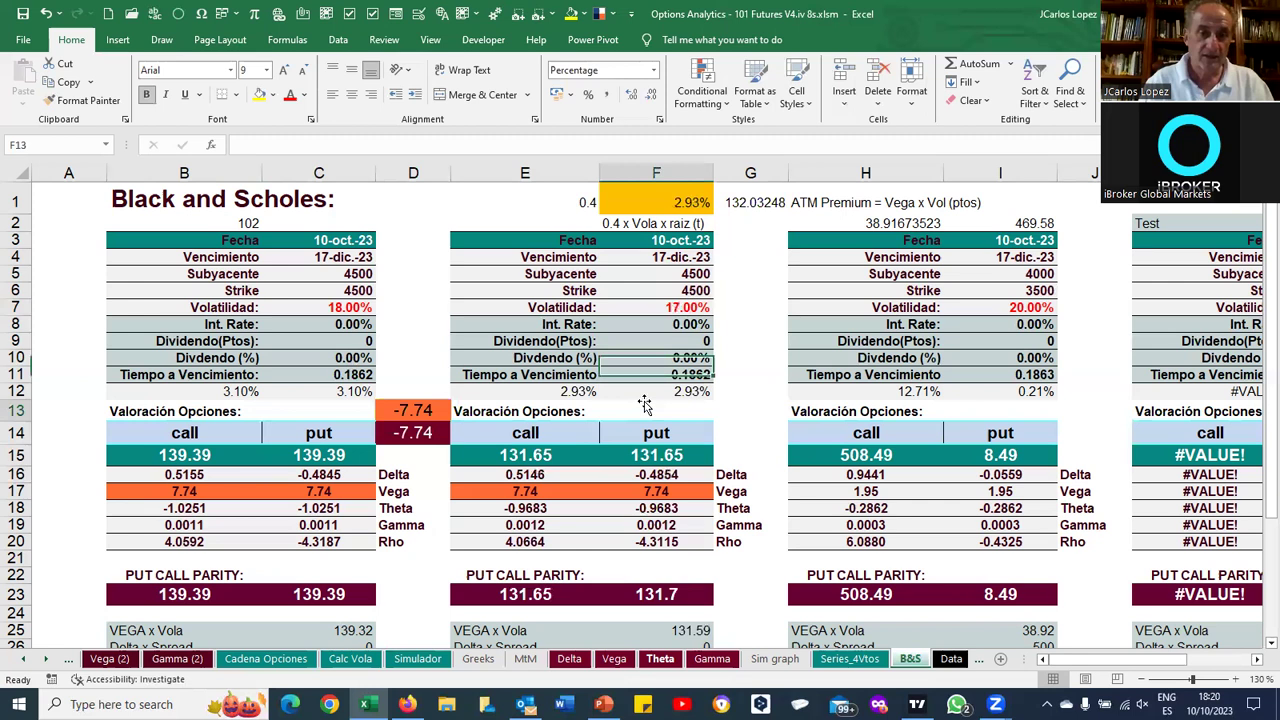
# Compare the second block's put and call premiums at the lower volatility with the first block's call premium
pyautogui.click(646, 405)
pyautogui.press('Down')
pyautogui.press('Down')
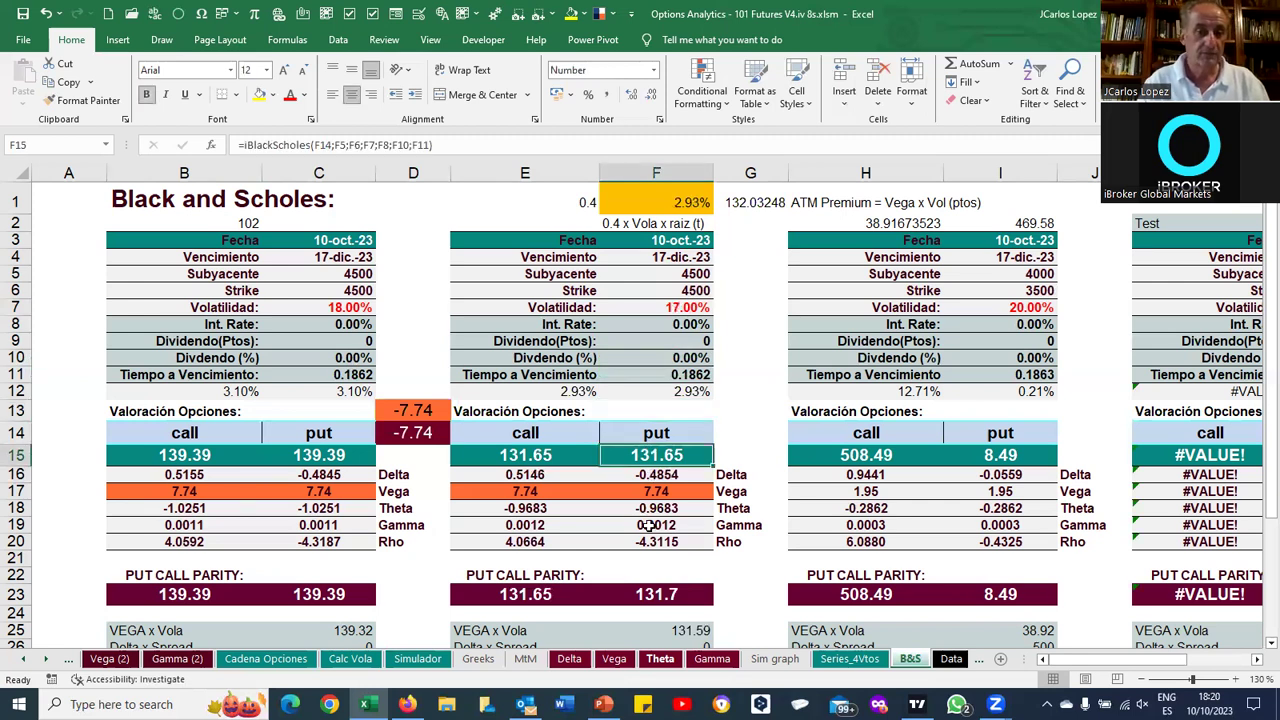
pyautogui.click(190, 460)
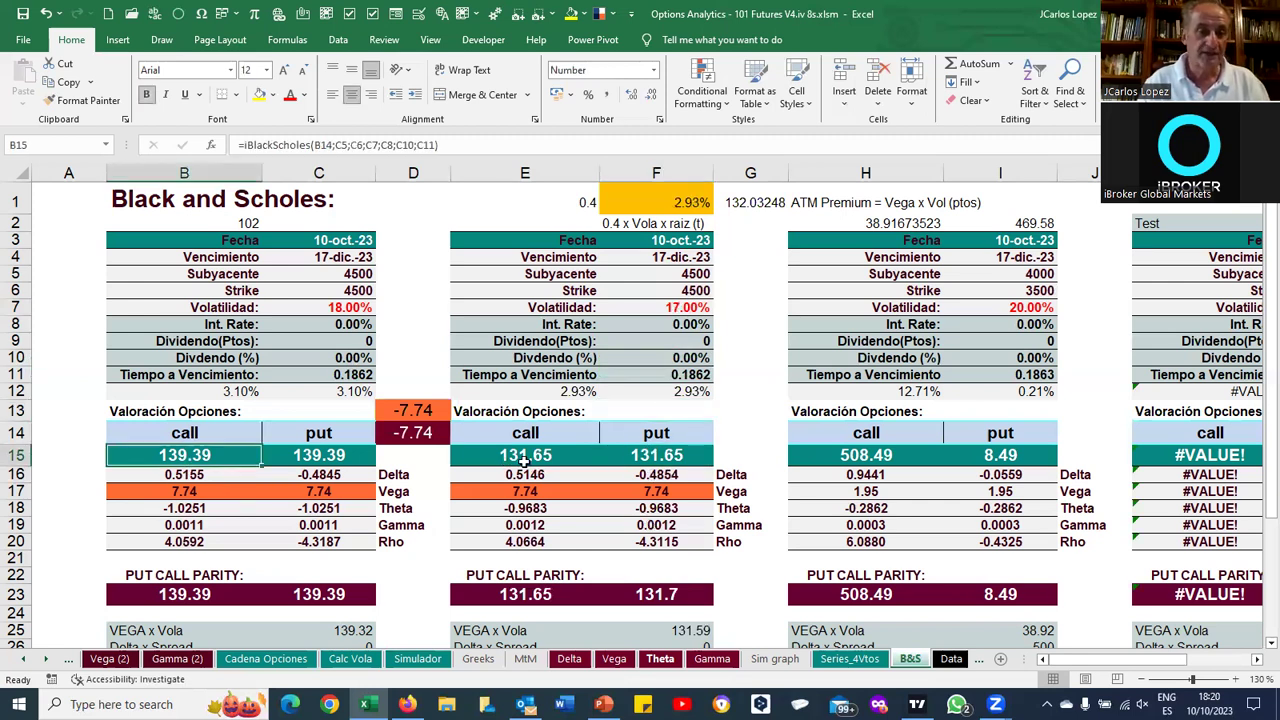
pyautogui.click(522, 460)
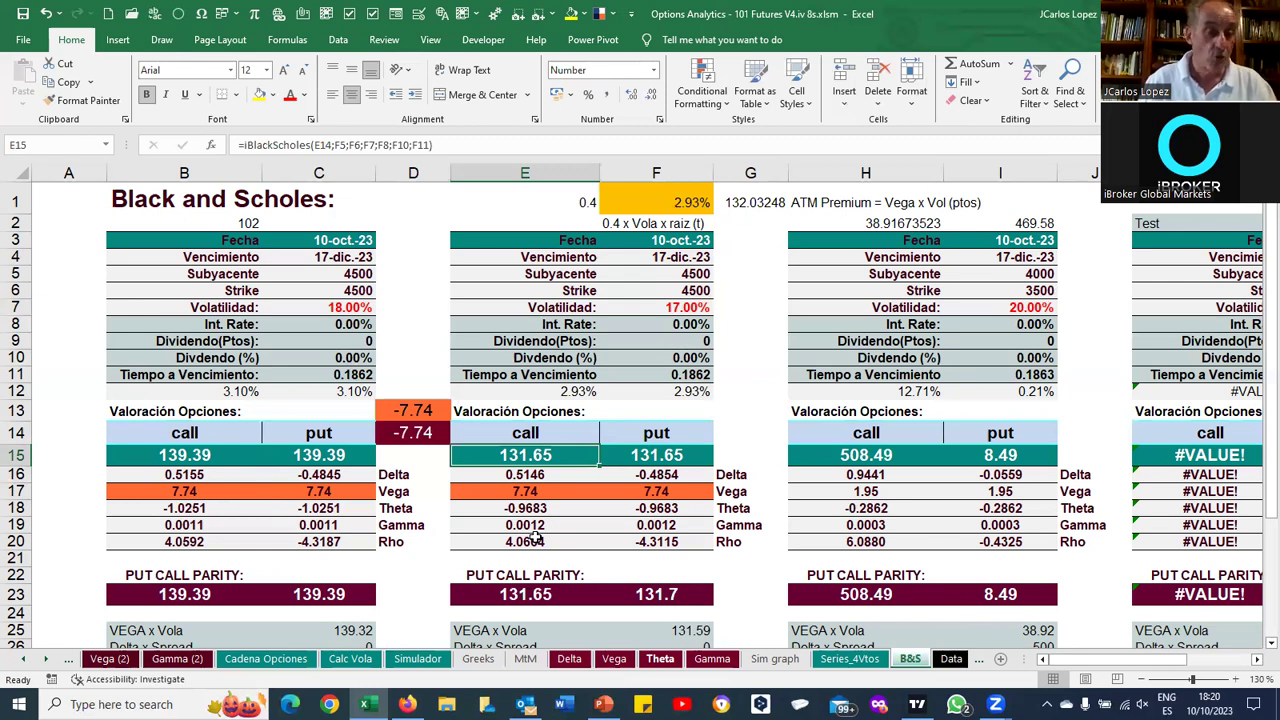
pyautogui.click(186, 460)
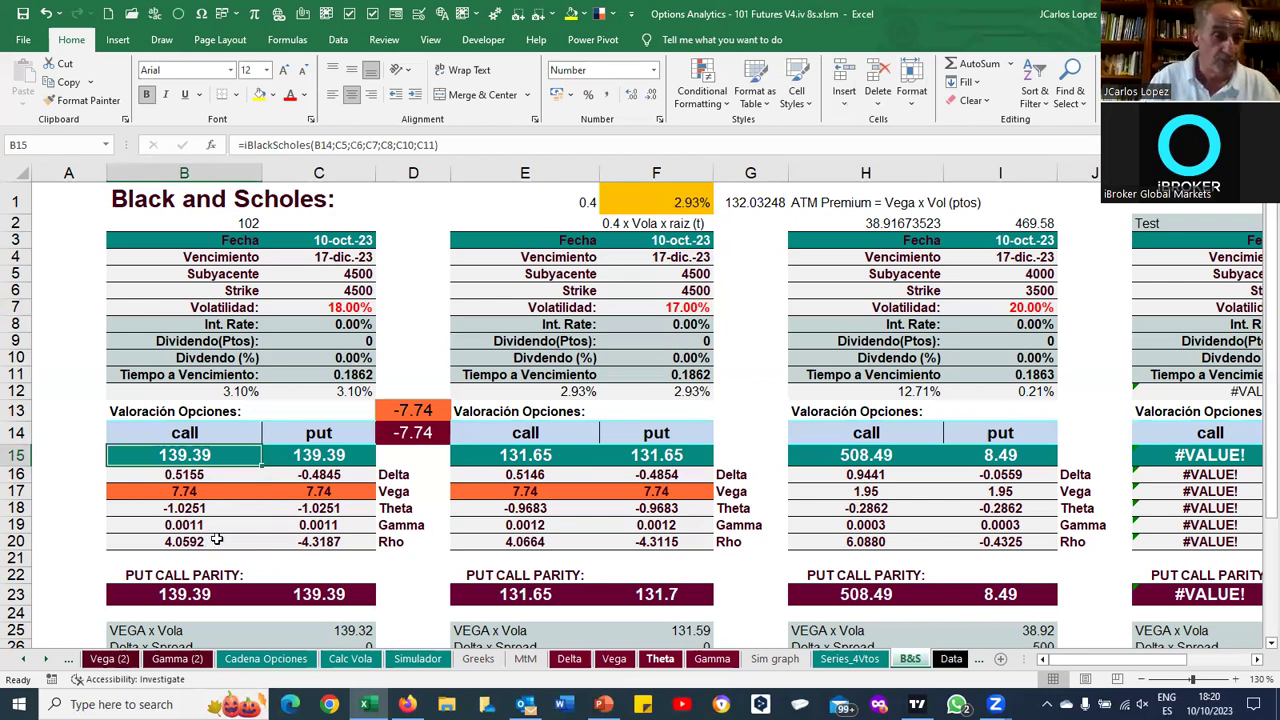
pyautogui.click(518, 455)
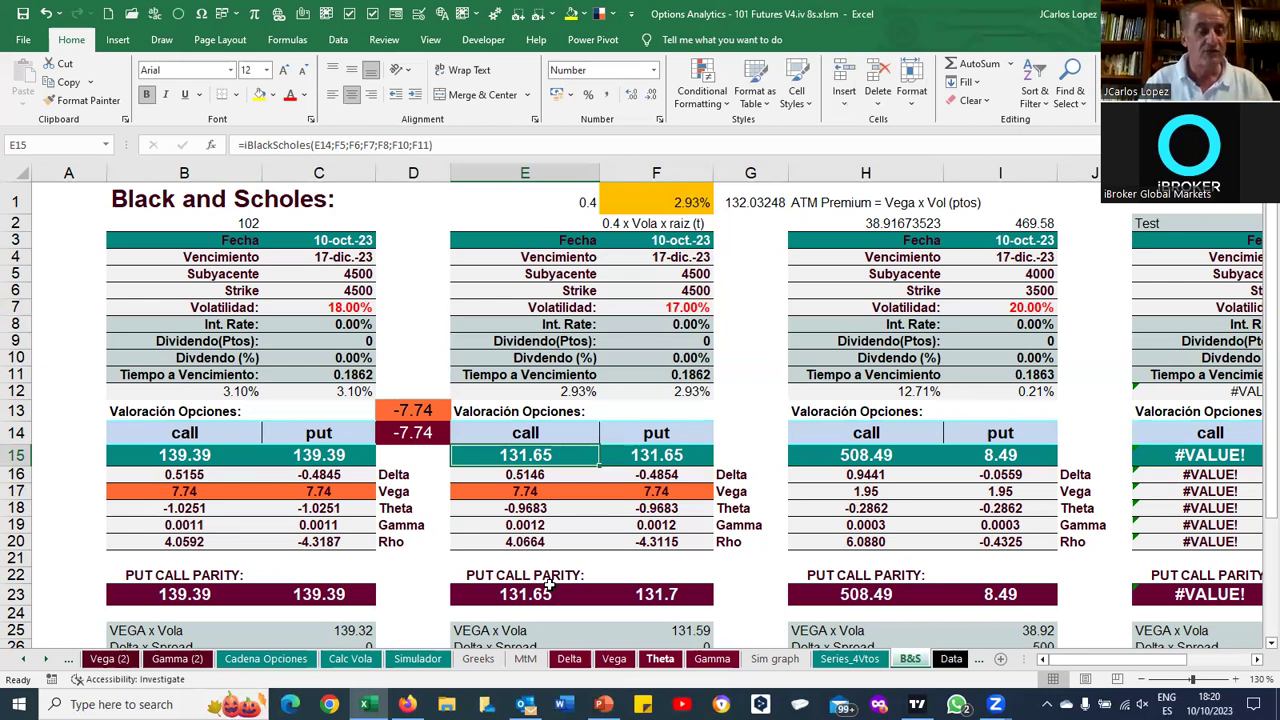
# On the Simulador sheet, set the number of contracts of the sold and bought 4300 puts (U20 and V20) to 0
pyautogui.click(416, 660)
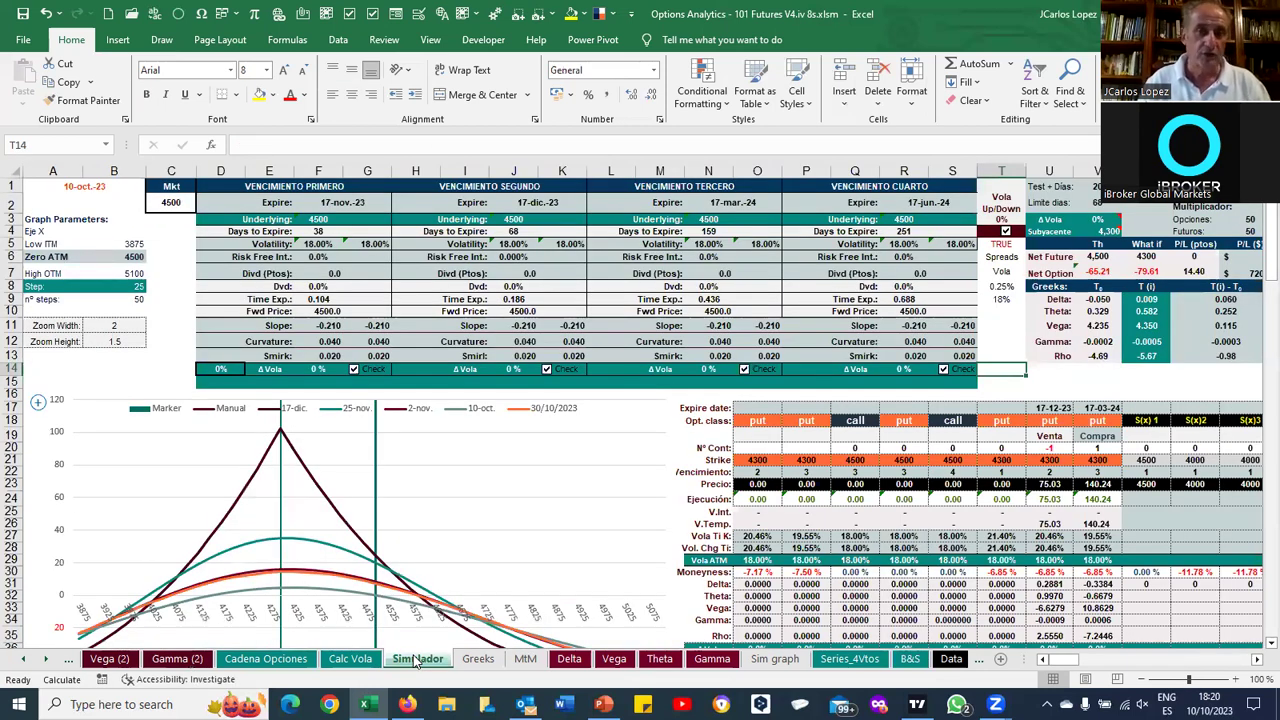
pyautogui.click(1042, 449)
pyautogui.write('0')
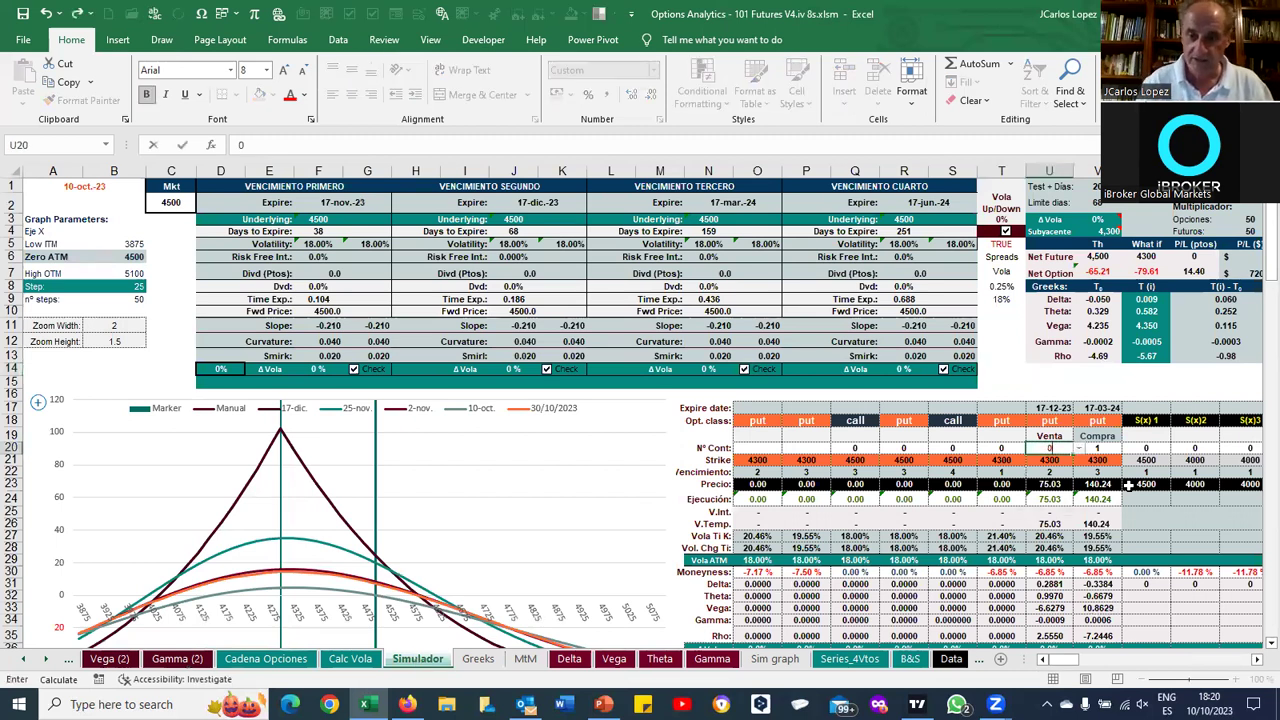
pyautogui.write('0')
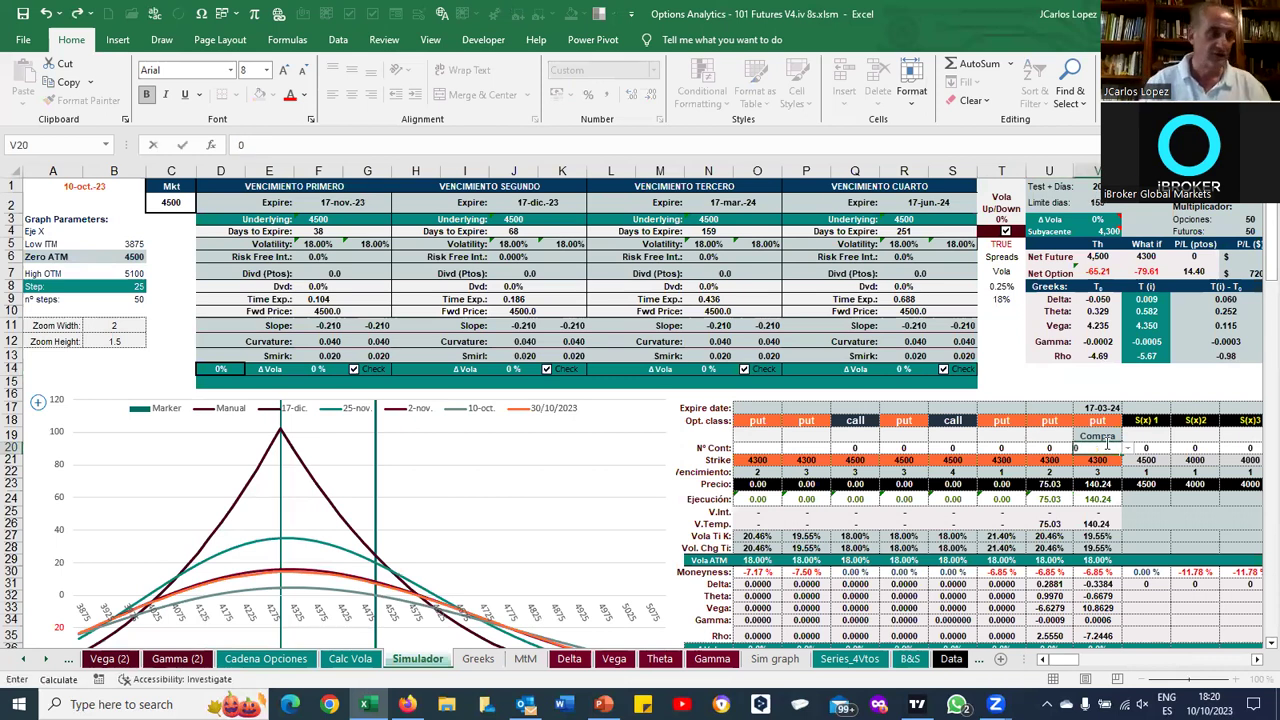
pyautogui.click(893, 498)
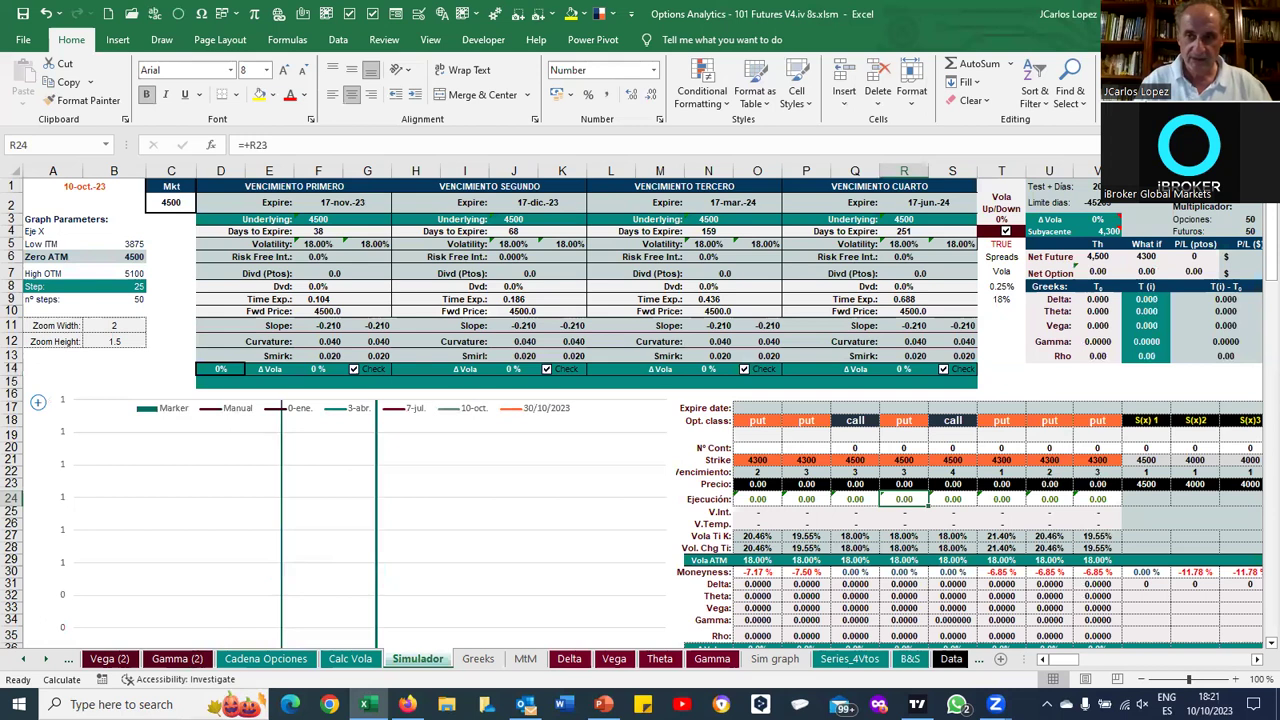
# Hide the ribbon to show more rows of the Simulador sheet
pyautogui.hotkey('ctrl', 'shift', 'F1')
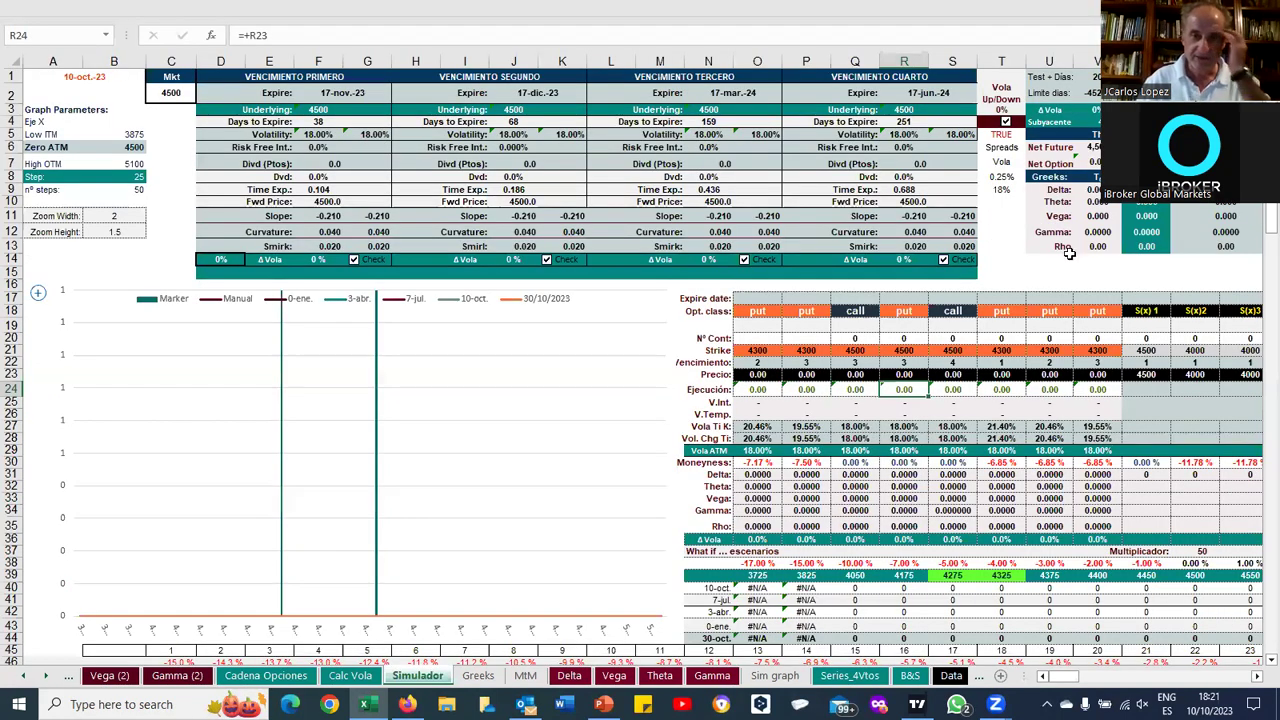
pyautogui.click(1002, 245)
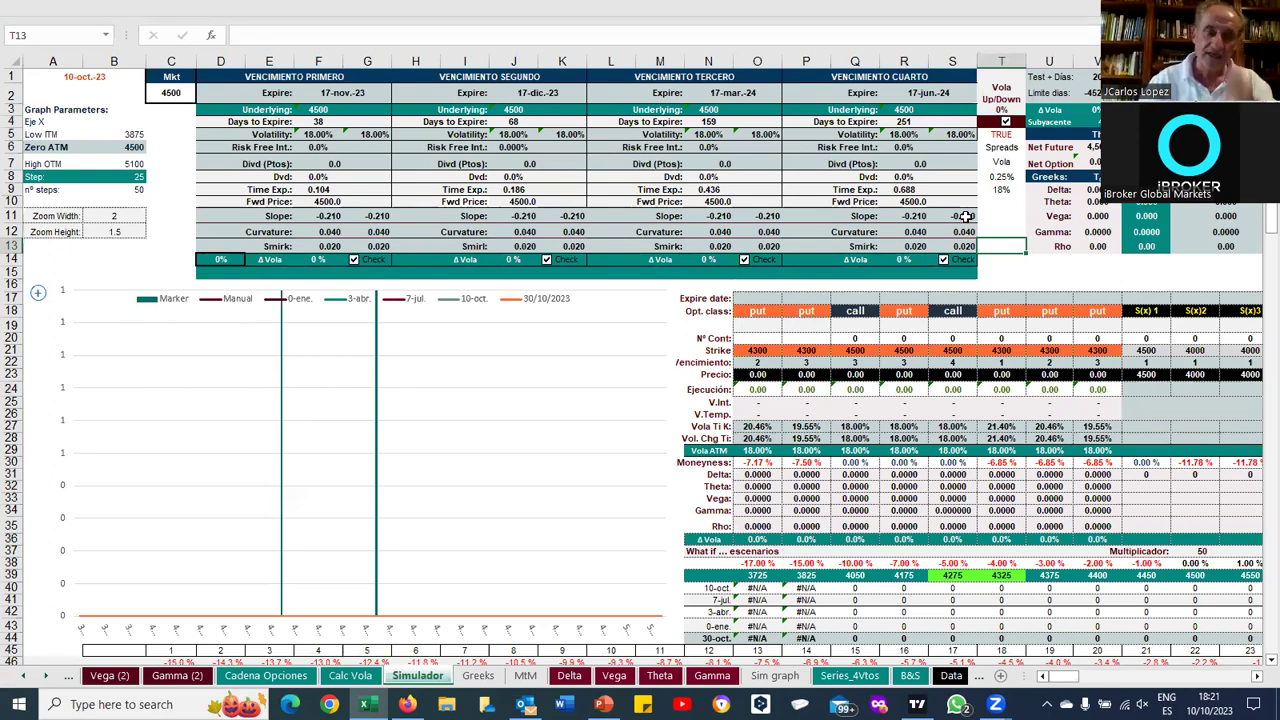
pyautogui.click(1013, 215)
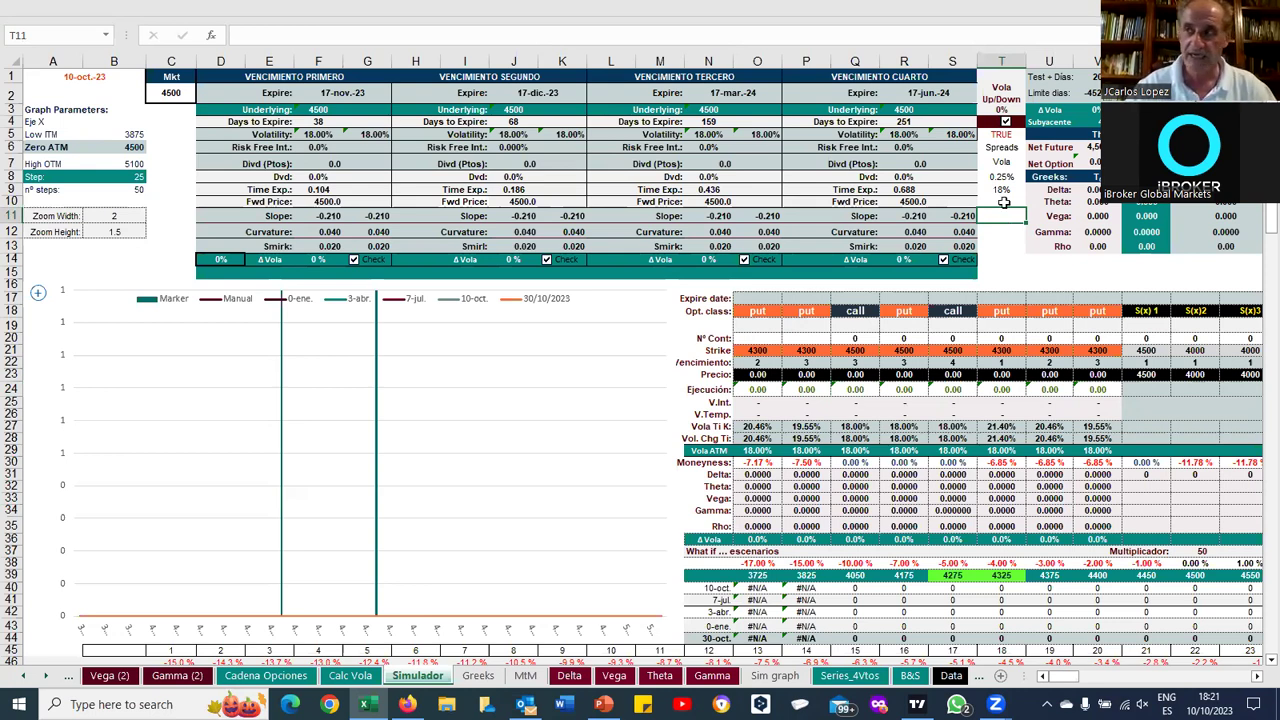
pyautogui.click(1004, 201)
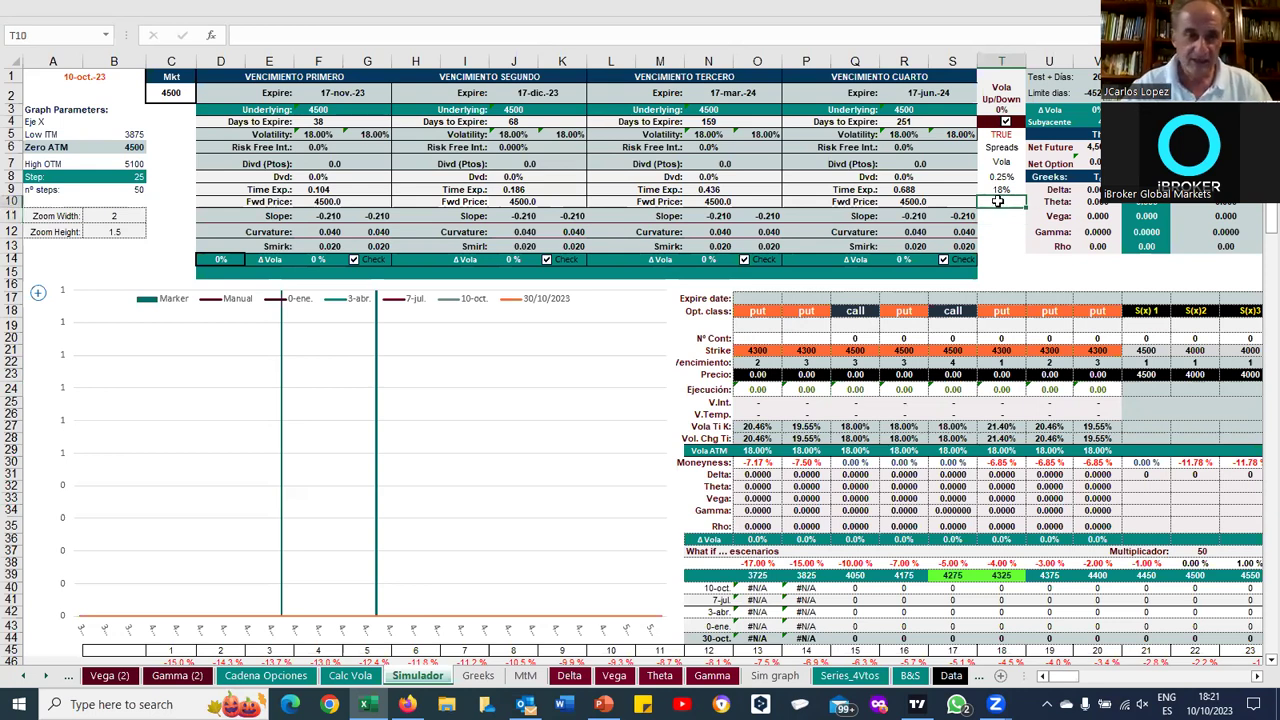
# Set the what-if Subyacente value in V4 to 4500, matching the market price in C2
pyautogui.click(170, 92)
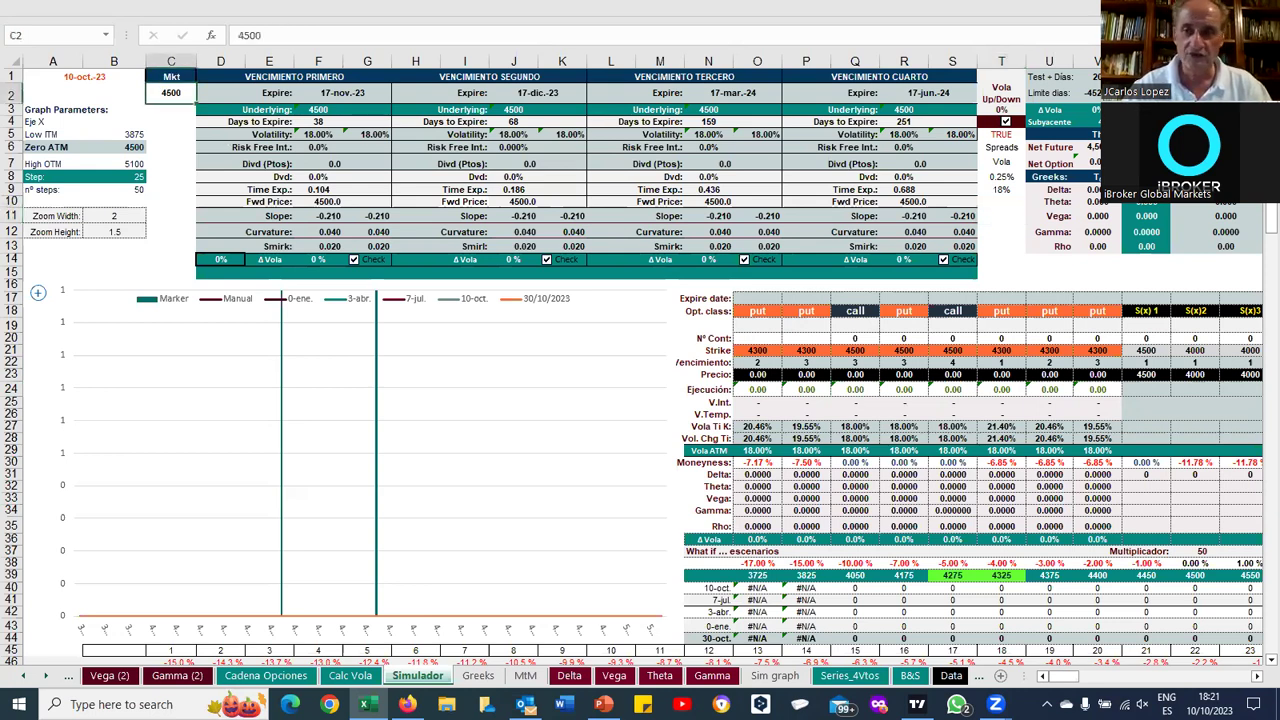
pyautogui.click(1064, 248)
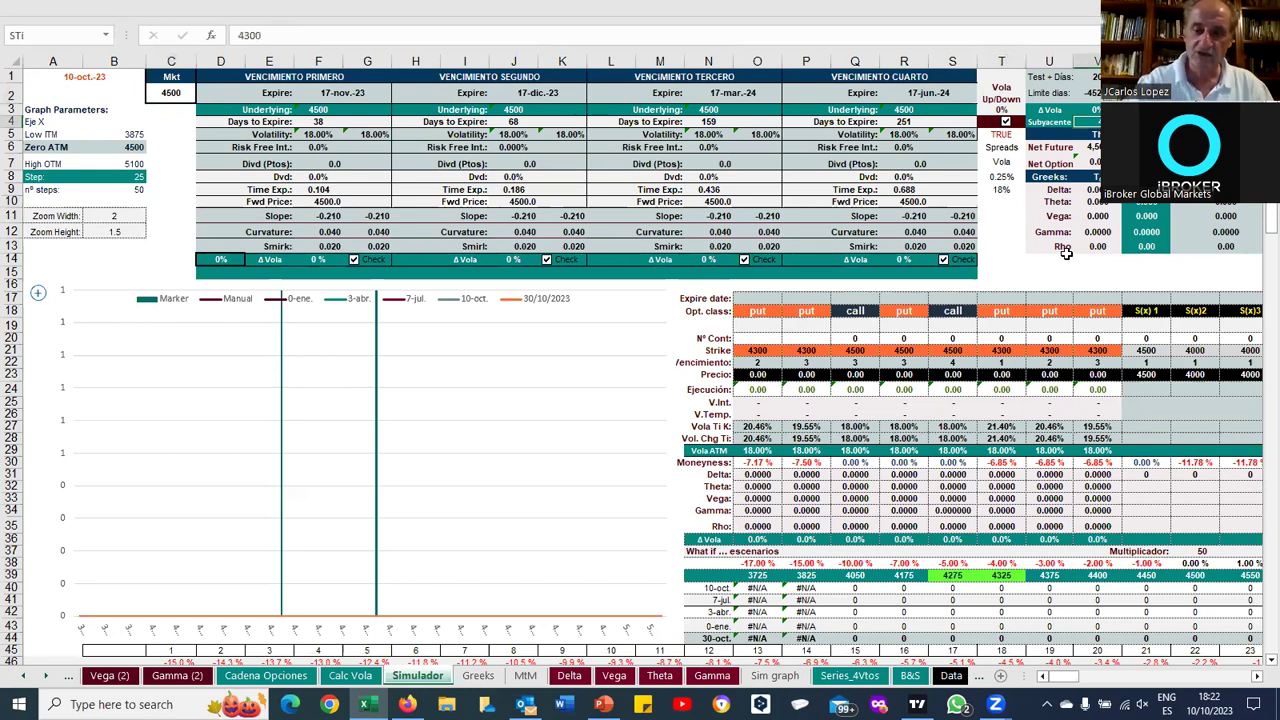
pyautogui.write('4500')
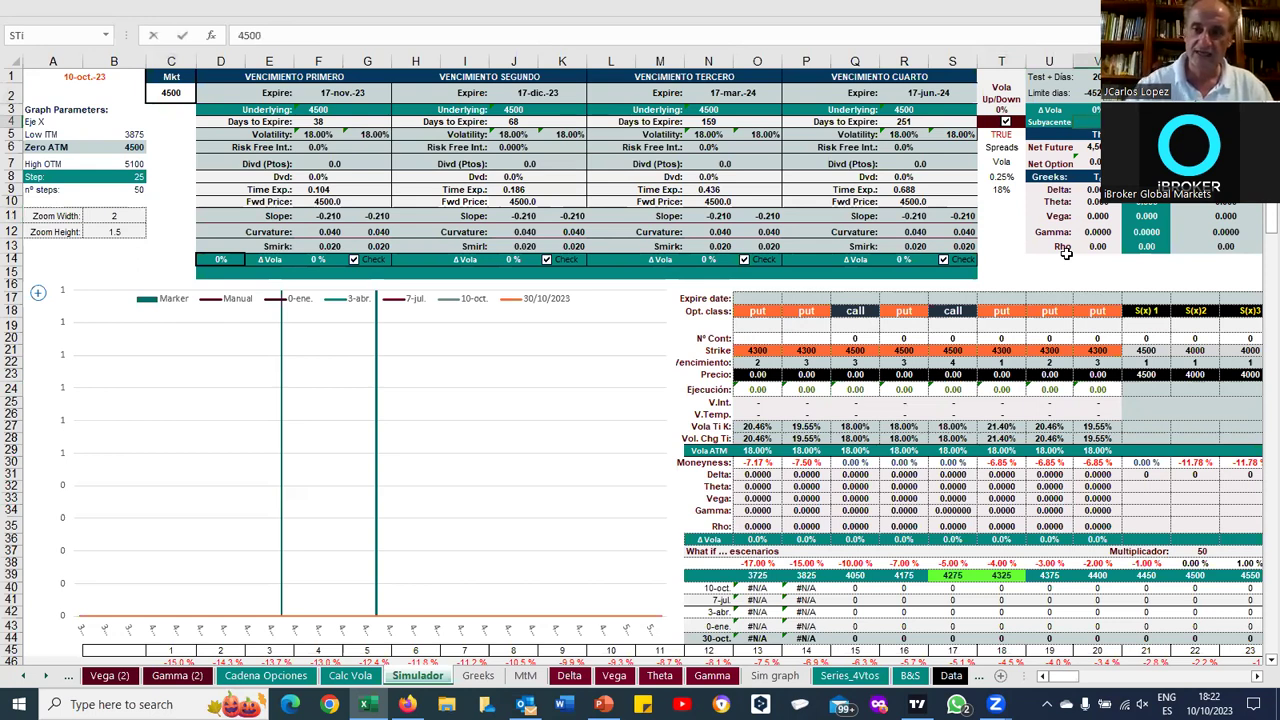
pyautogui.press('Return')
pyautogui.click(1090, 120)
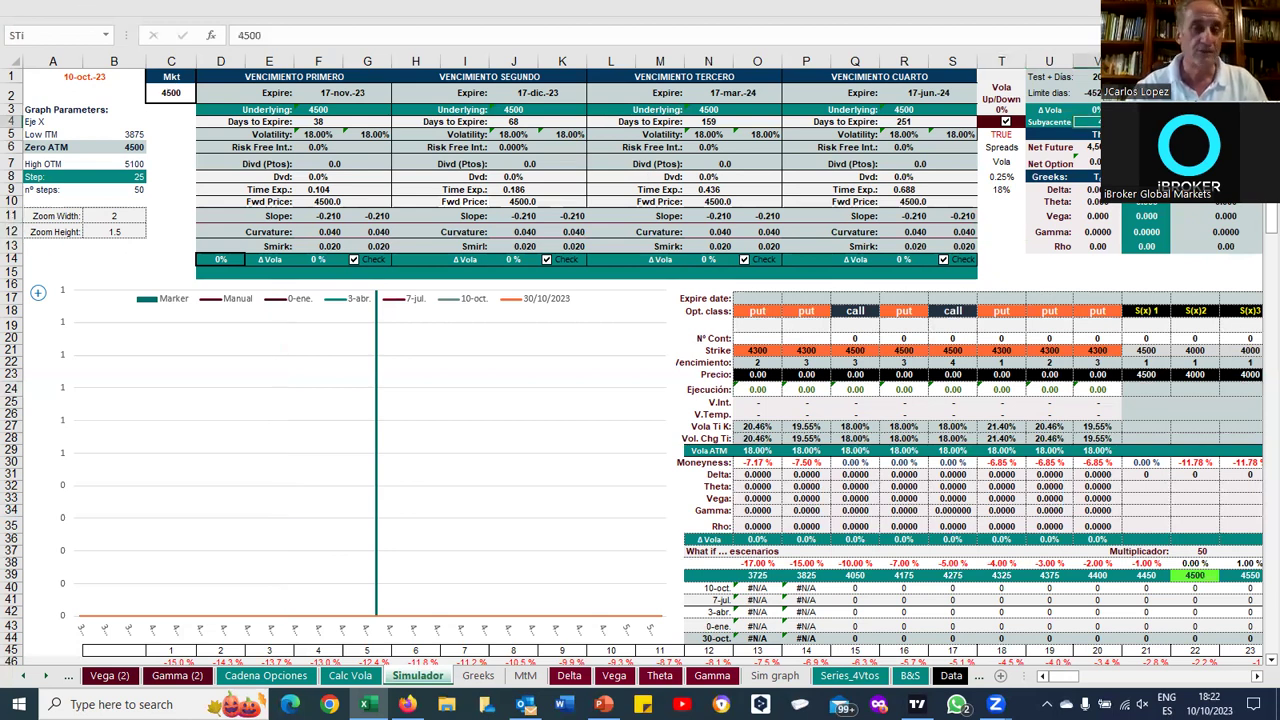
pyautogui.click(171, 92)
pyautogui.click(1060, 121)
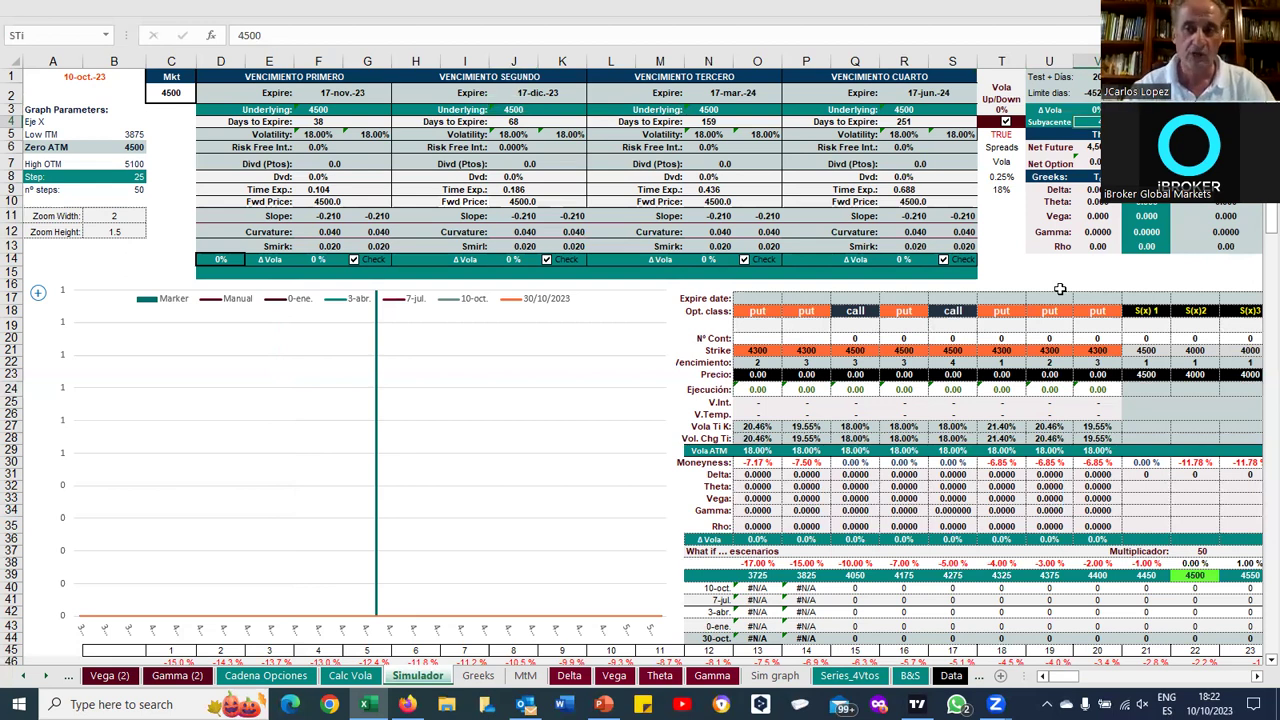
# Try to set the Test + Días value in V1 to 0
pyautogui.click(1097, 76)
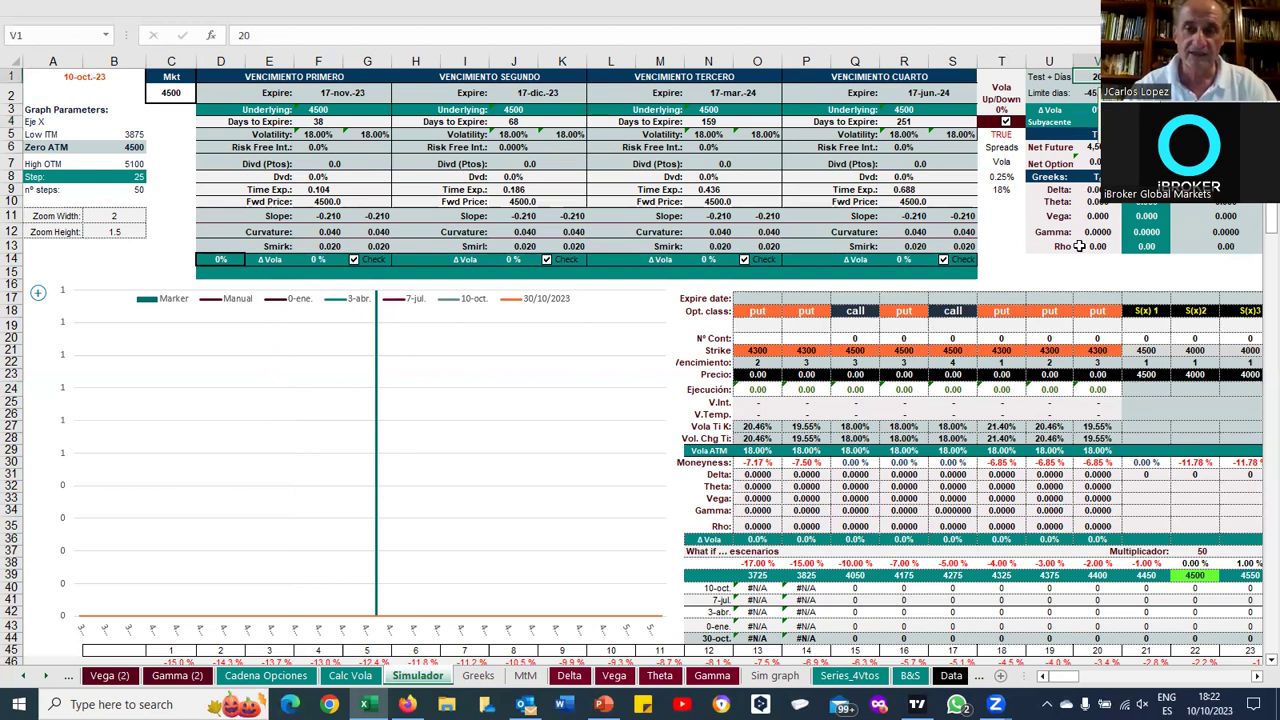
pyautogui.write('0')
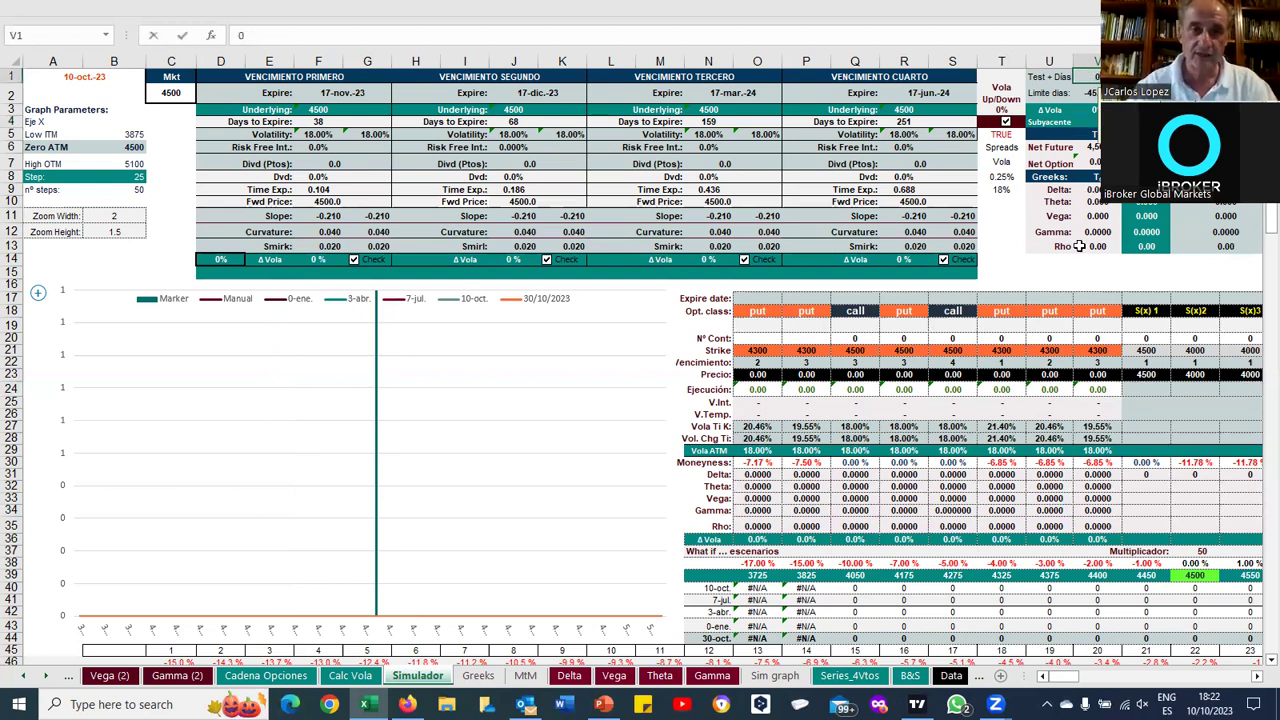
pyautogui.press('Return')
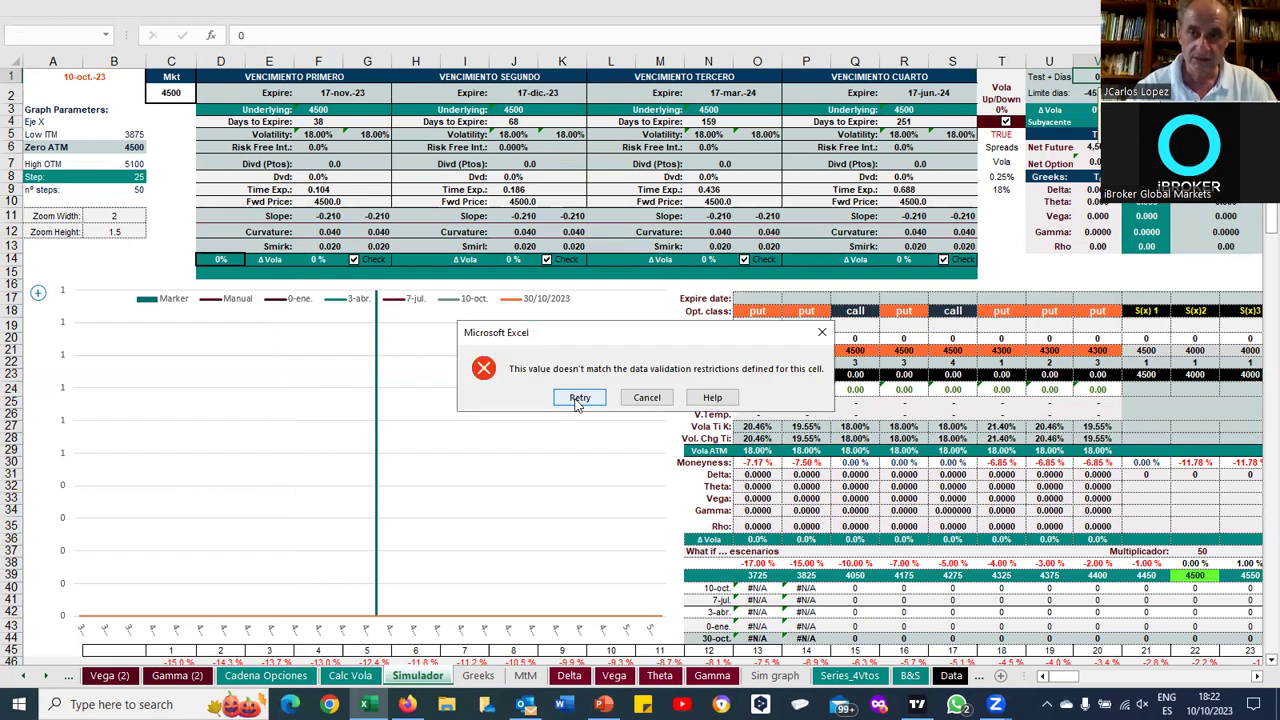
pyautogui.click(579, 399)
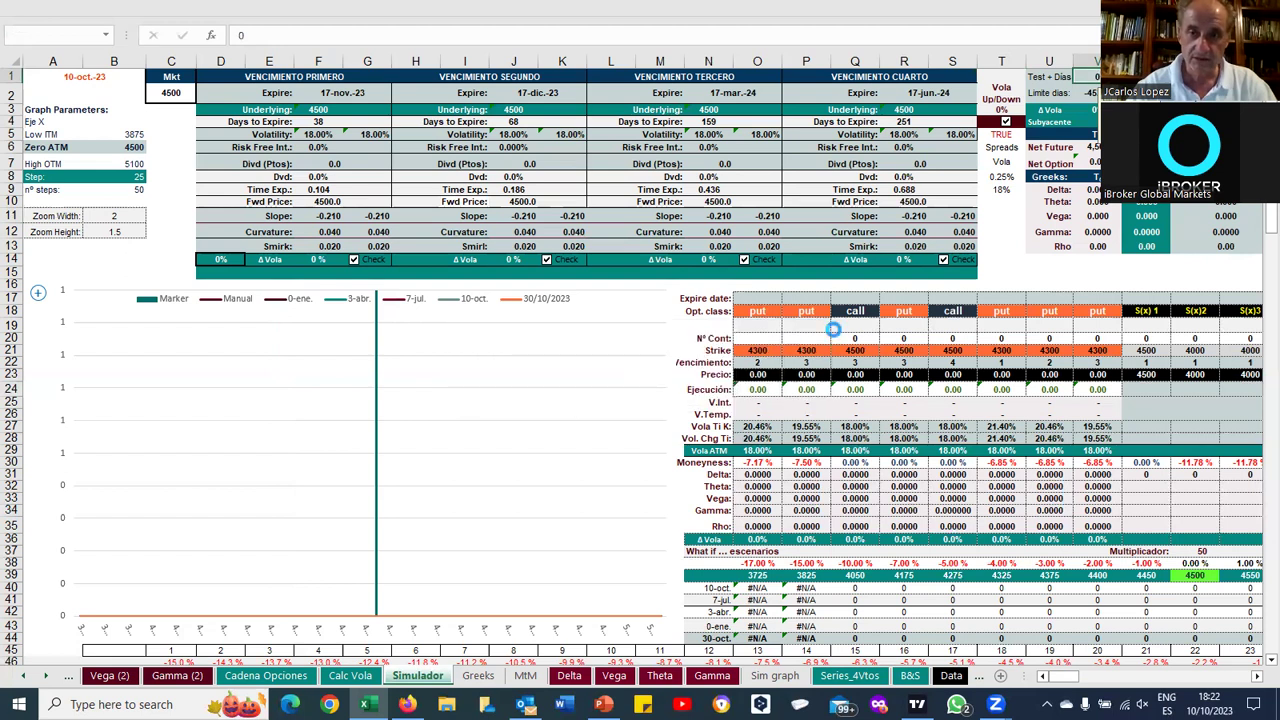
pyautogui.click(995, 267)
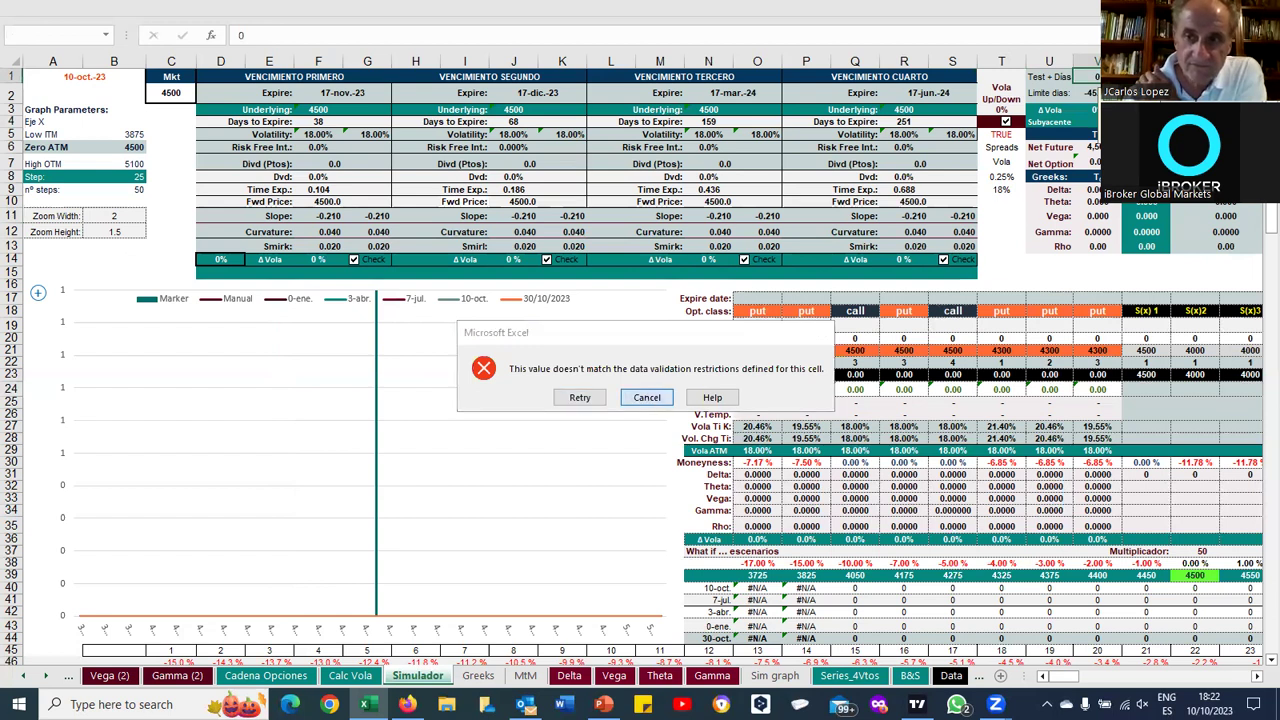
pyautogui.press('Escape')
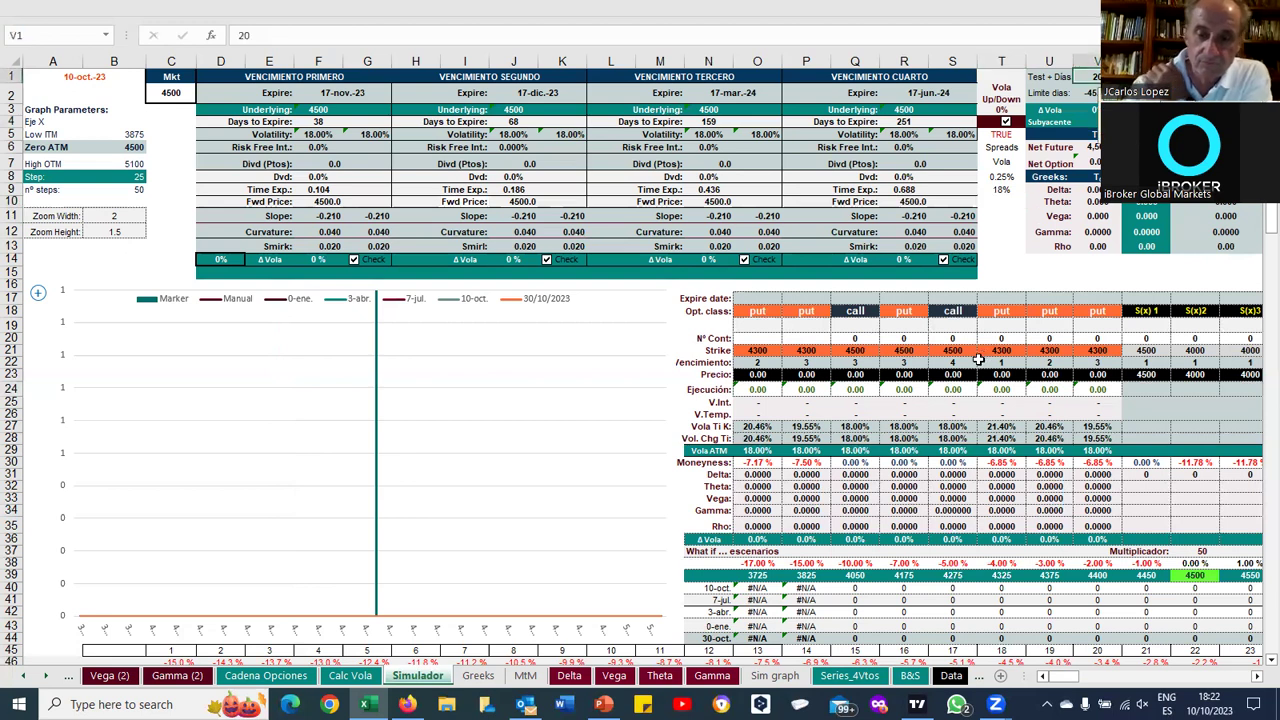
# Restore the ribbon and trace the Limite días formula in V2 to cell B47, inspecting the formula there
pyautogui.click(1097, 91)
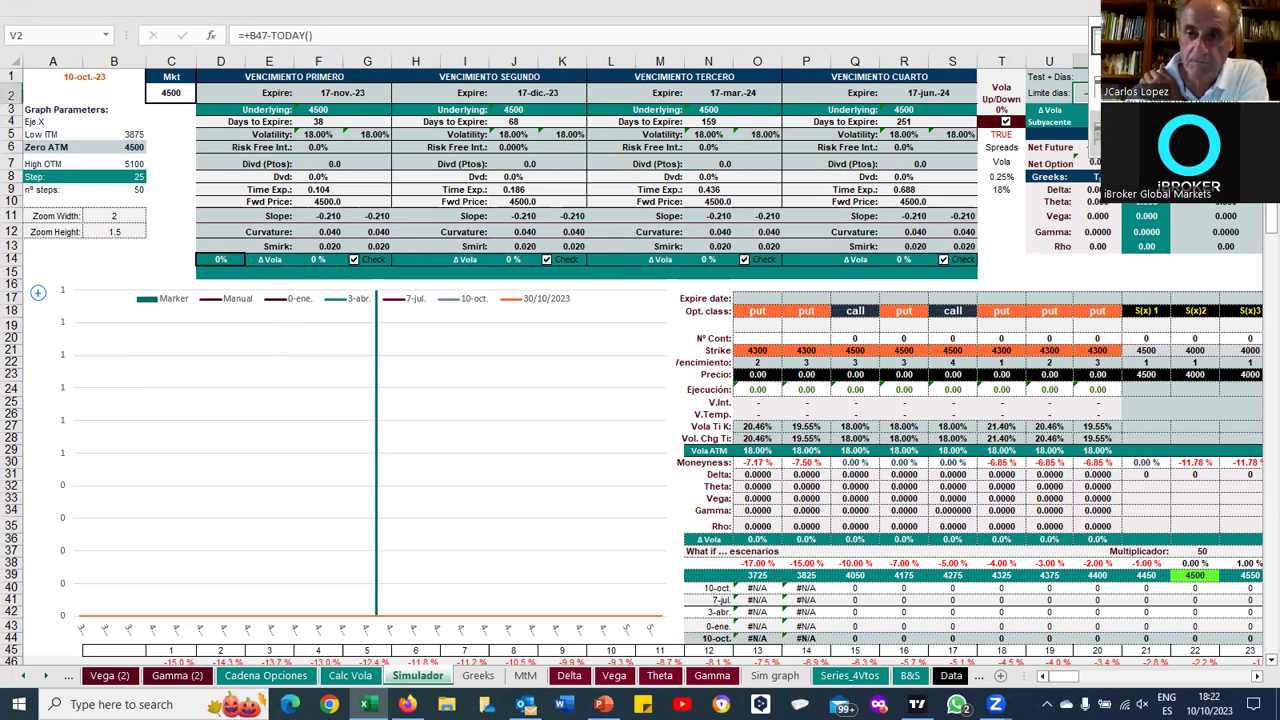
pyautogui.hotkey('ctrl', 'shift', 'F1')
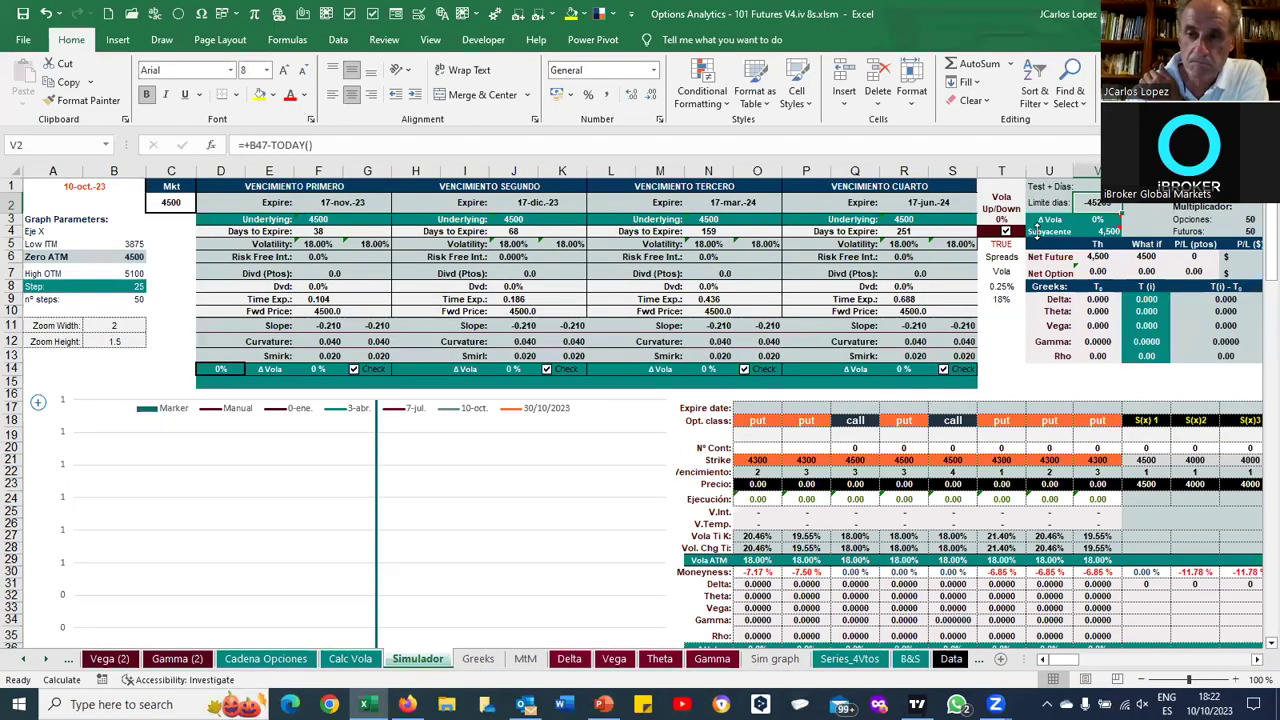
pyautogui.click(1095, 234)
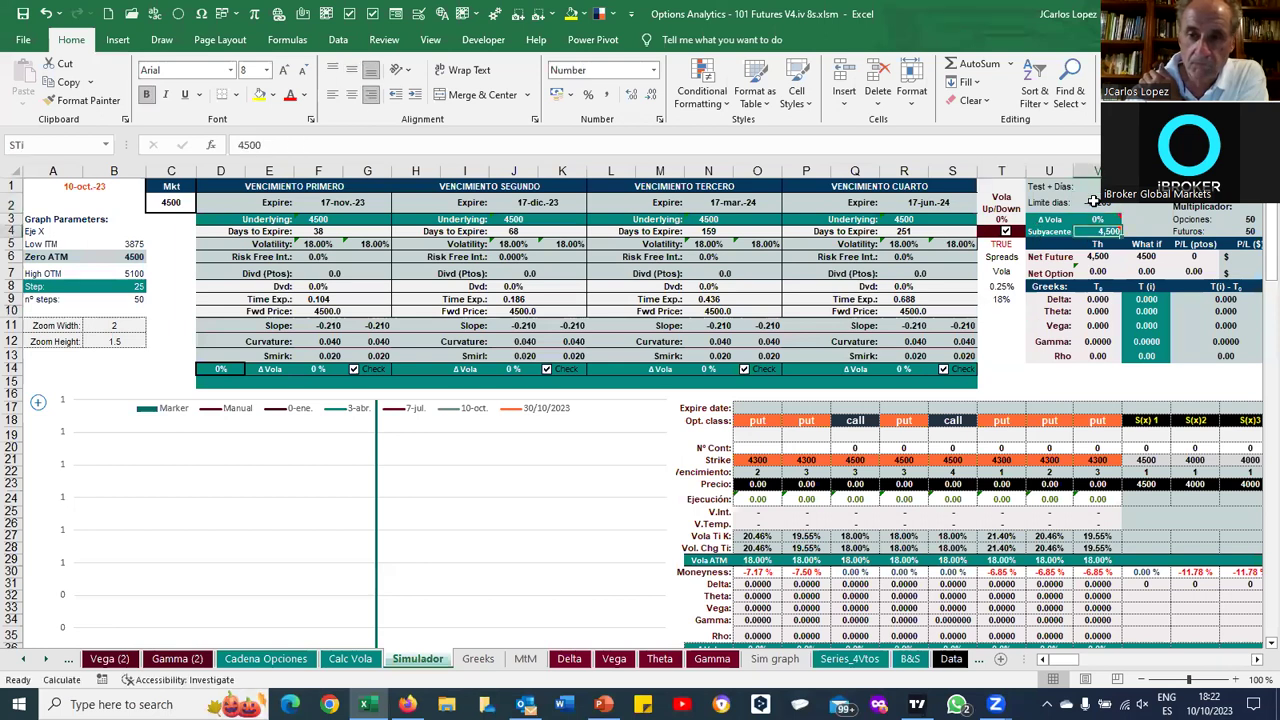
pyautogui.click(1095, 201)
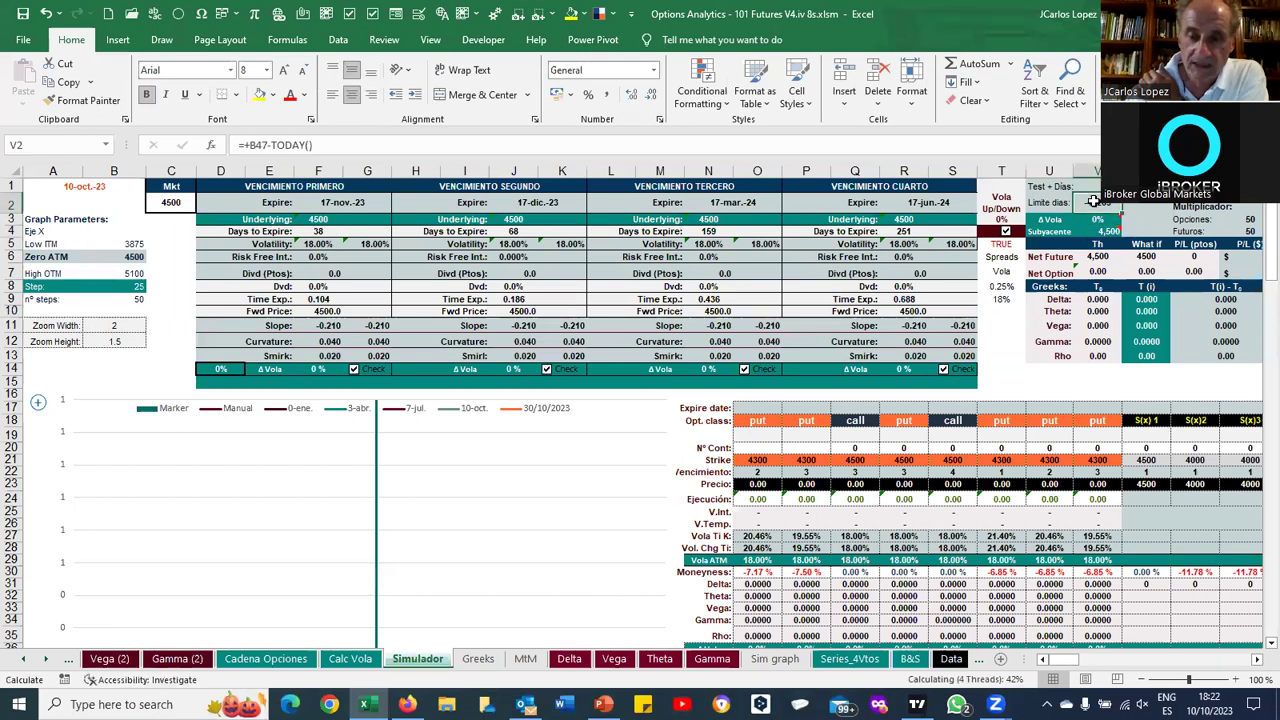
pyautogui.click(298, 145)
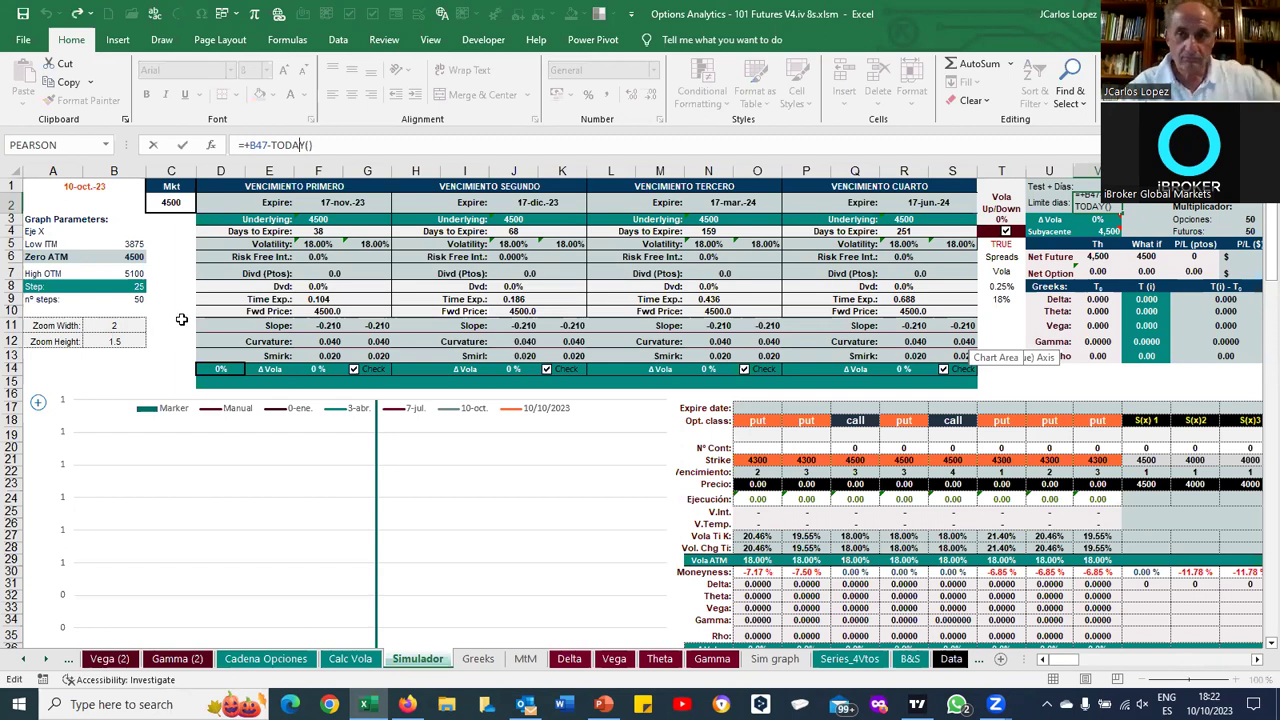
pyautogui.press('Escape')
pyautogui.scroll(-2, 187, 316)
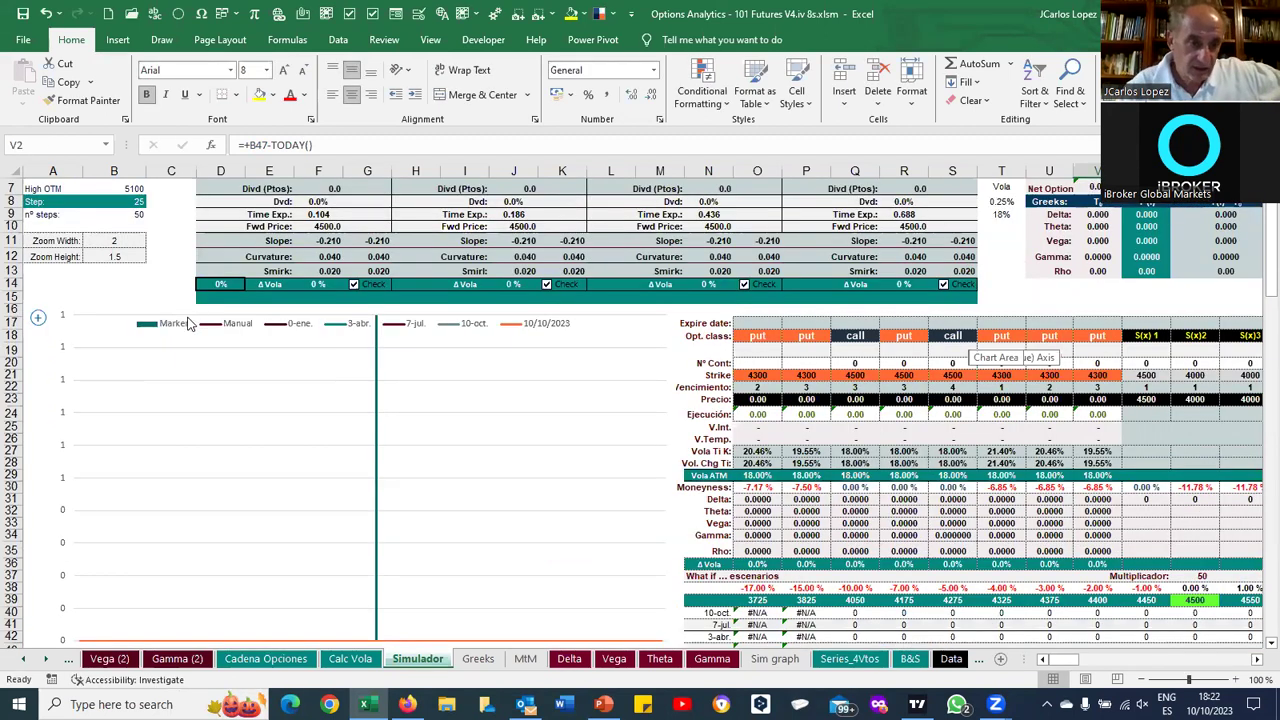
pyautogui.scroll(-4, 187, 318)
pyautogui.scroll(-1, 187, 318)
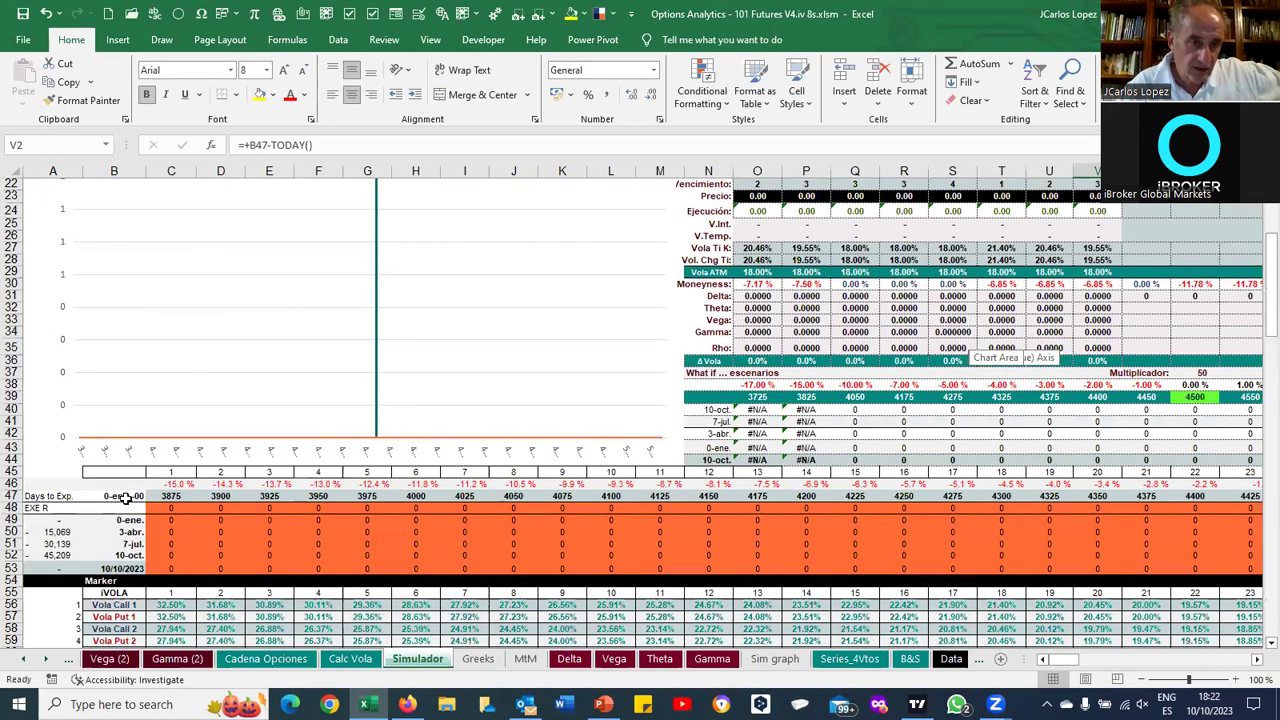
pyautogui.click(128, 497)
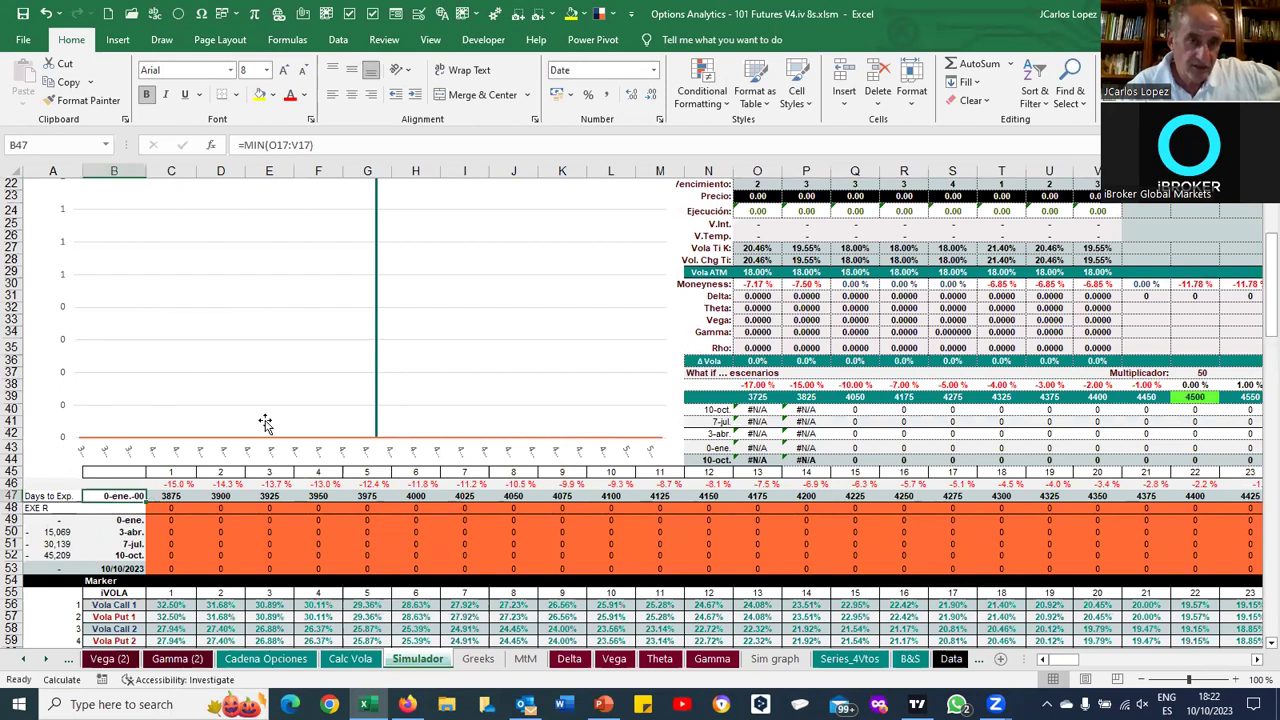
# Review the expiration parameters in the Simulador header, including volatility, days to expire, slope and the Limite días formula in V2
pyautogui.scroll(7, 265, 423)
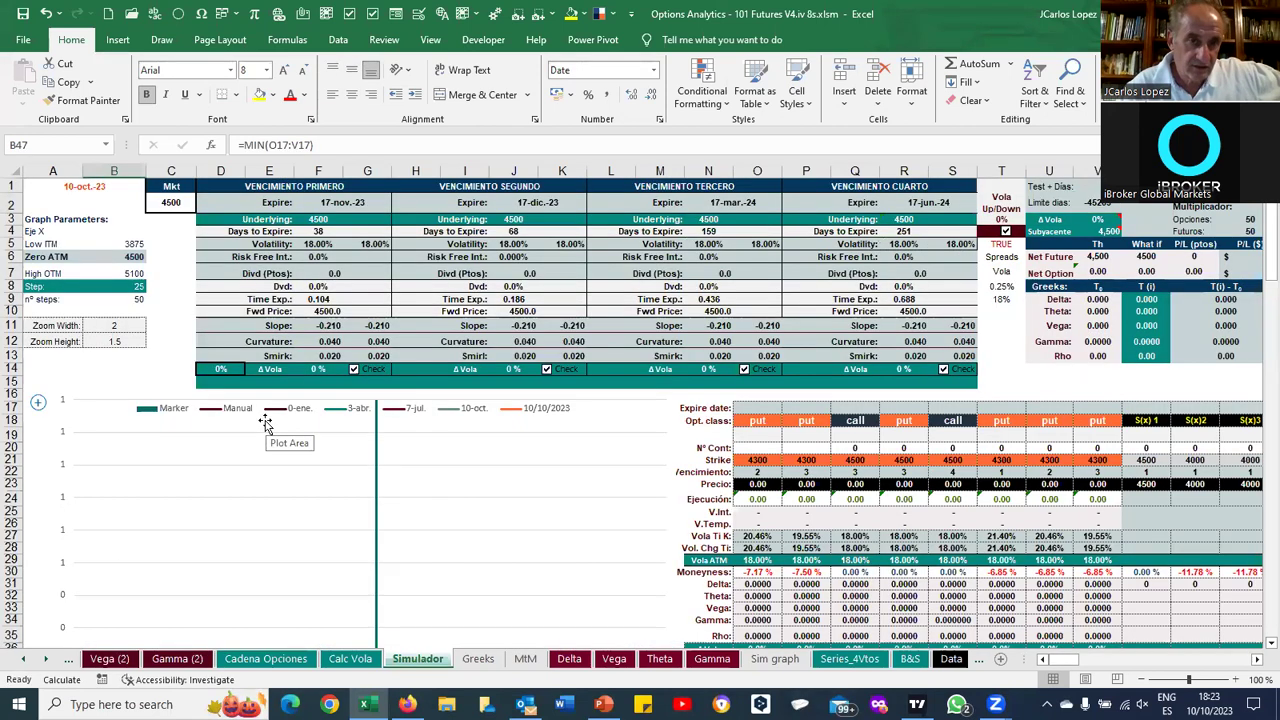
pyautogui.click(318, 244)
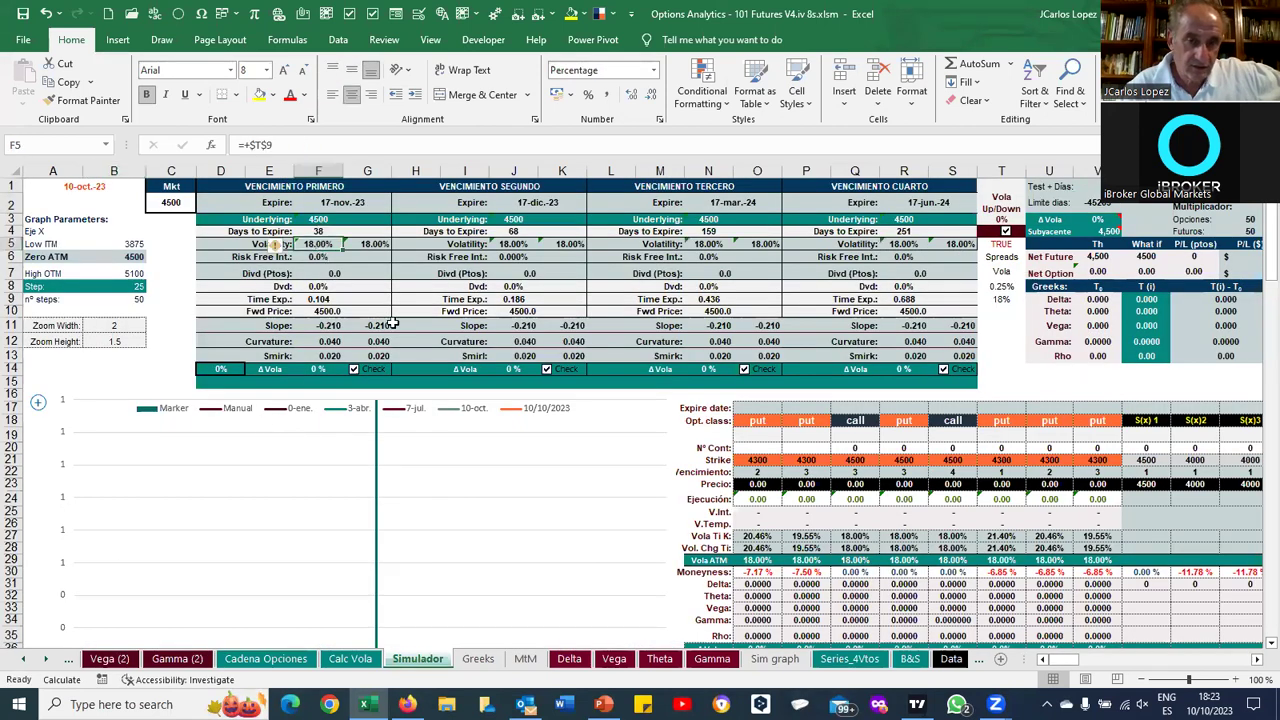
pyautogui.click(1007, 341)
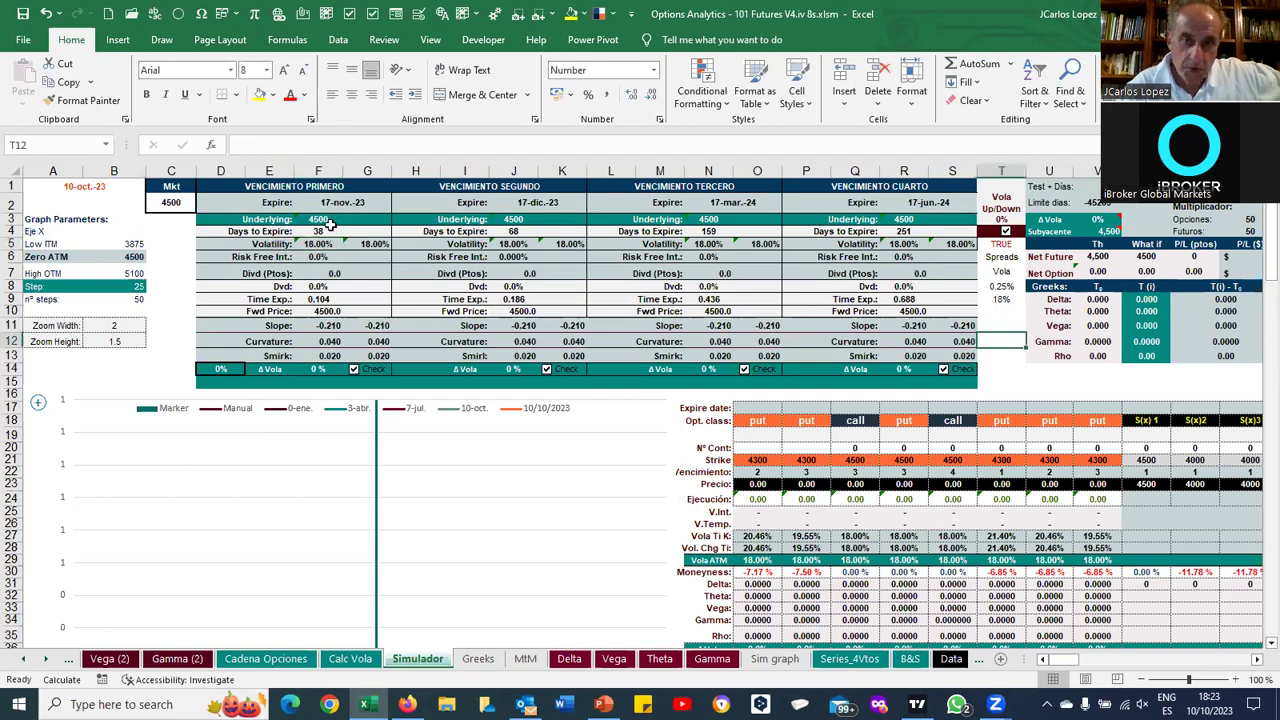
pyautogui.click(511, 232)
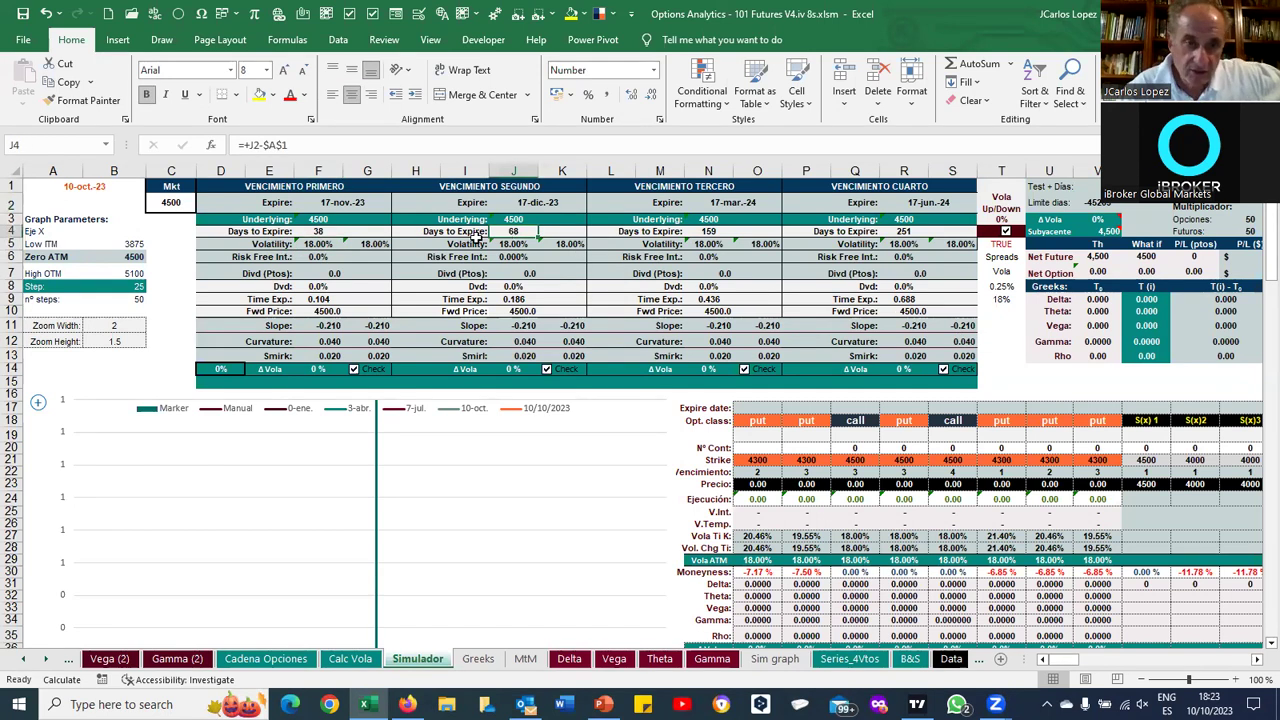
pyautogui.click(341, 326)
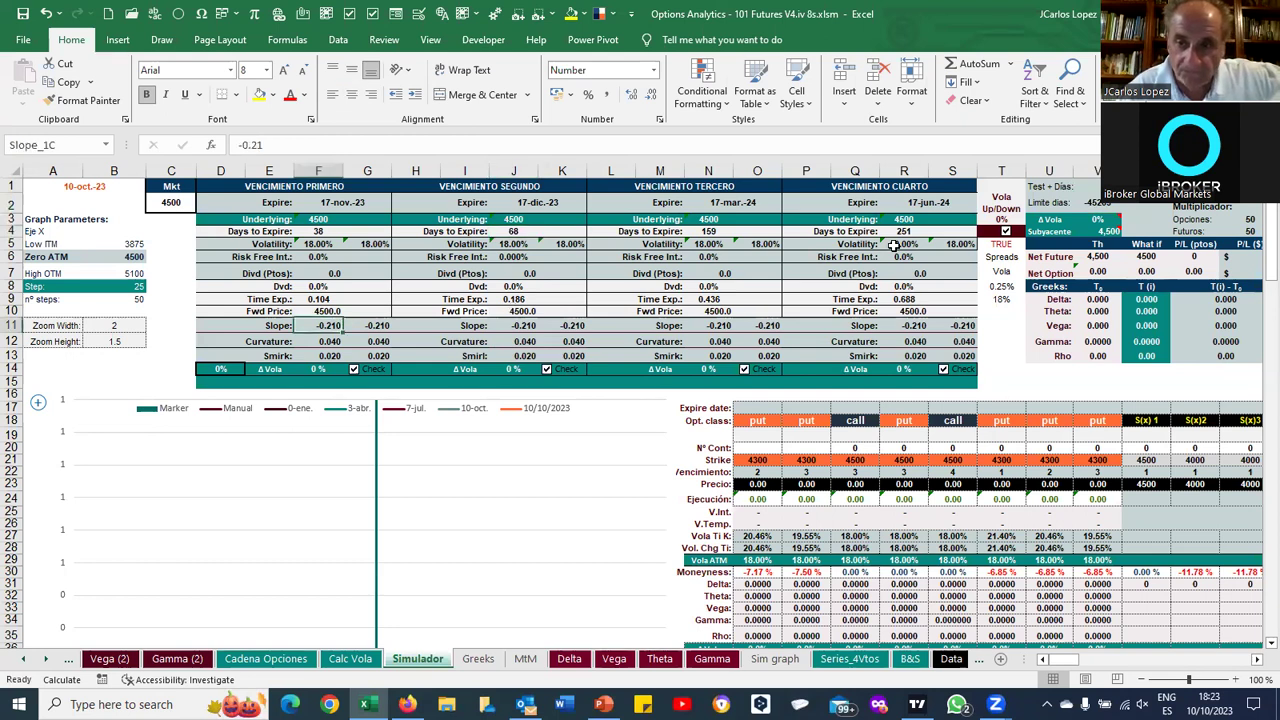
pyautogui.click(893, 245)
pyautogui.click(1098, 203)
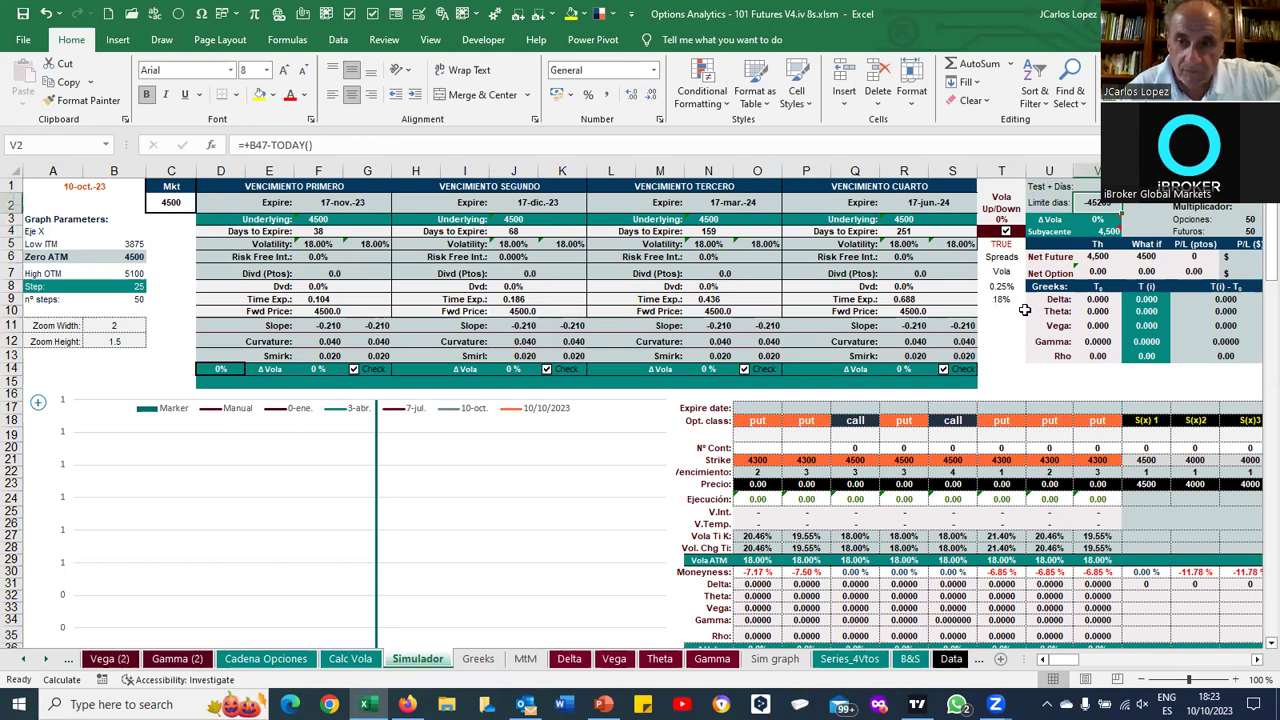
# Set the number of contracts for the first option in O20 to 1
pyautogui.click(757, 447)
pyautogui.write('1')
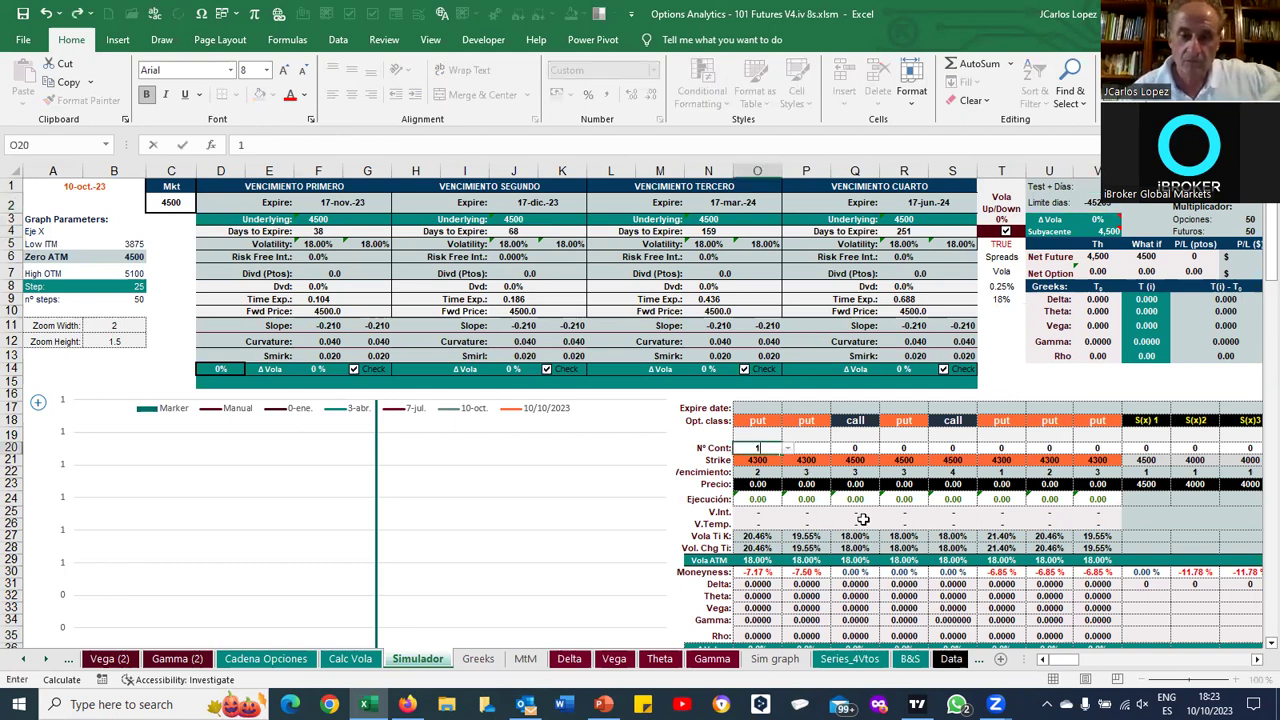
pyautogui.click(1005, 368)
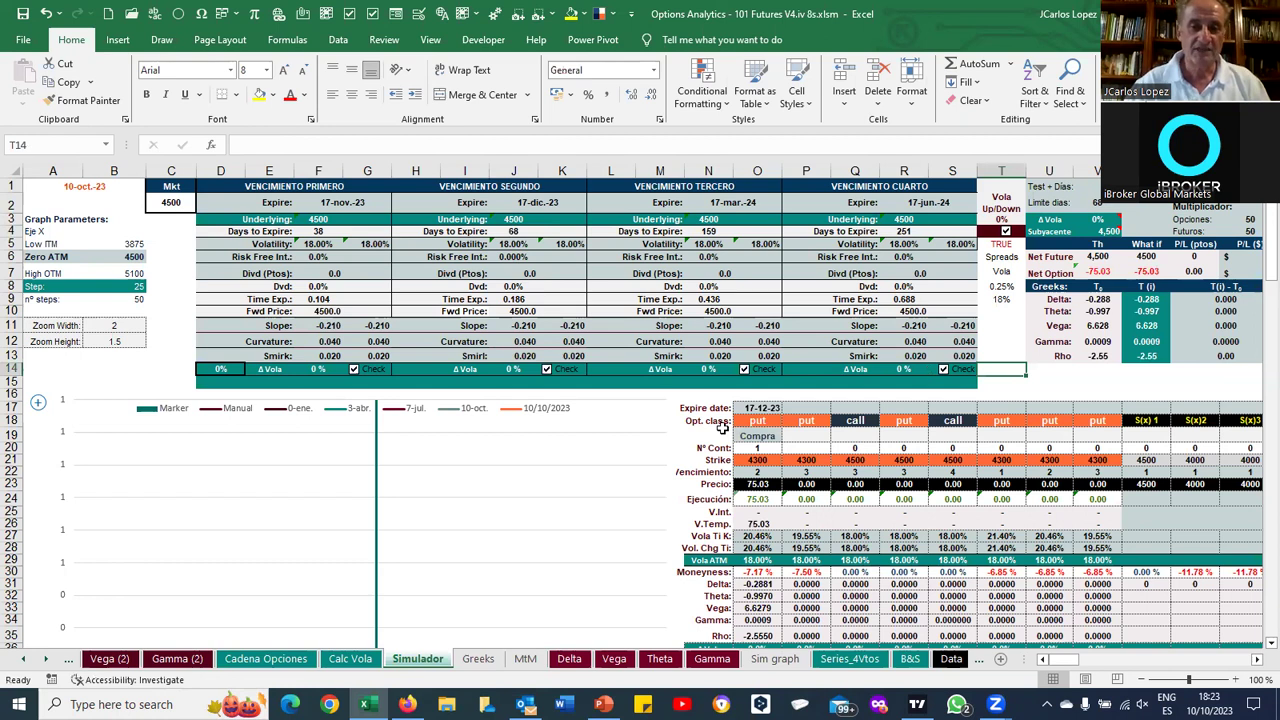
# Change the first option's class in O18 from put to call and hide the ribbon to show more rows
pyautogui.click(790, 428)
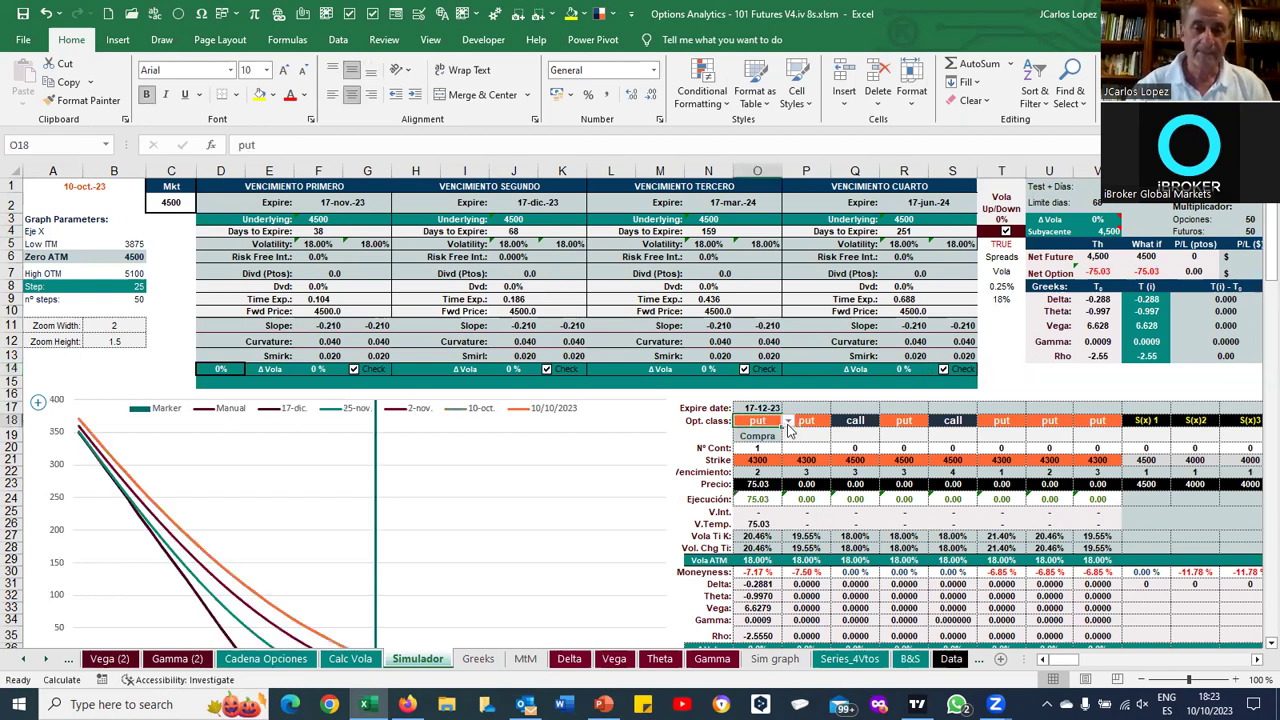
pyautogui.click(788, 421)
pyautogui.click(760, 434)
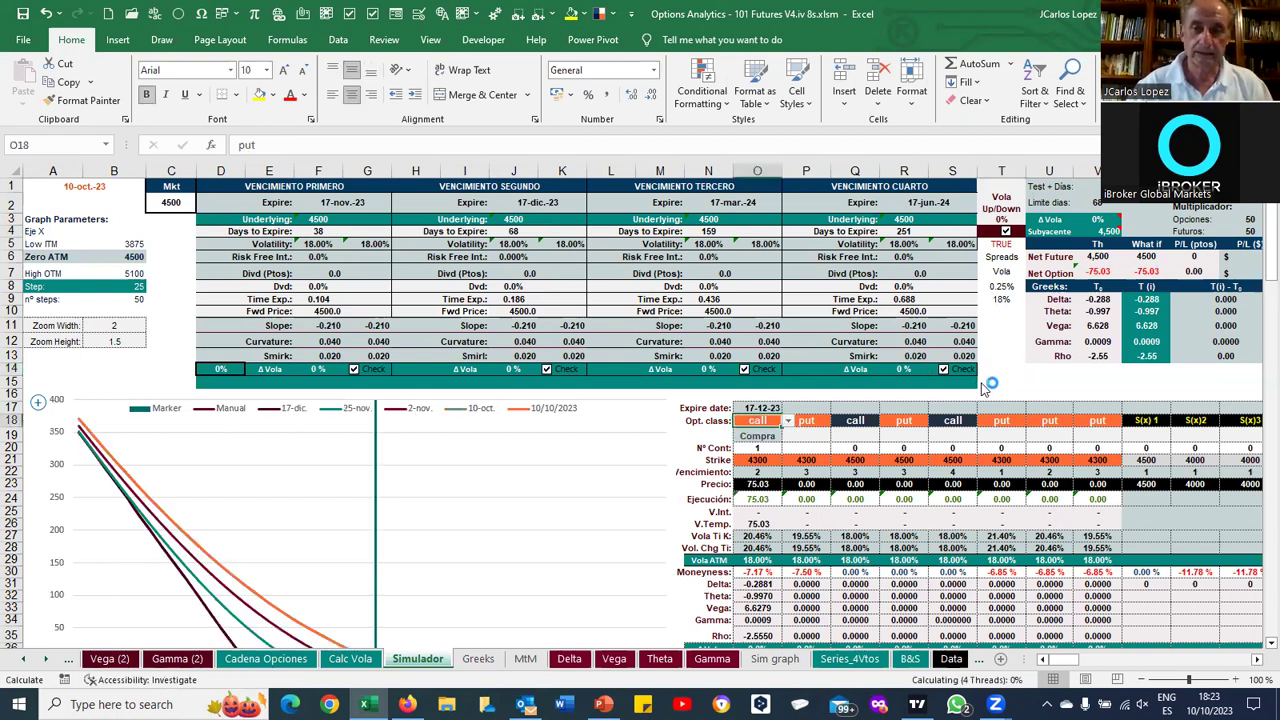
pyautogui.click(1000, 381)
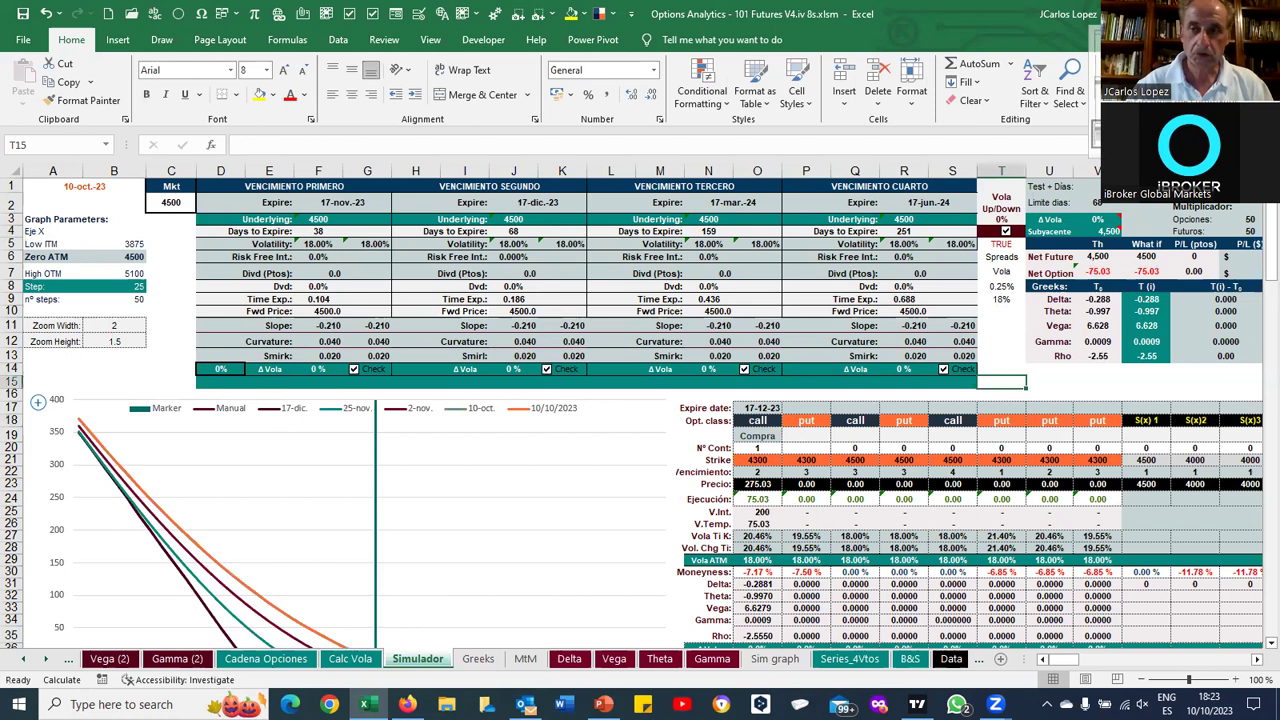
pyautogui.hotkey('ctrl', 'shift', 'F1')
pyautogui.click(1001, 230)
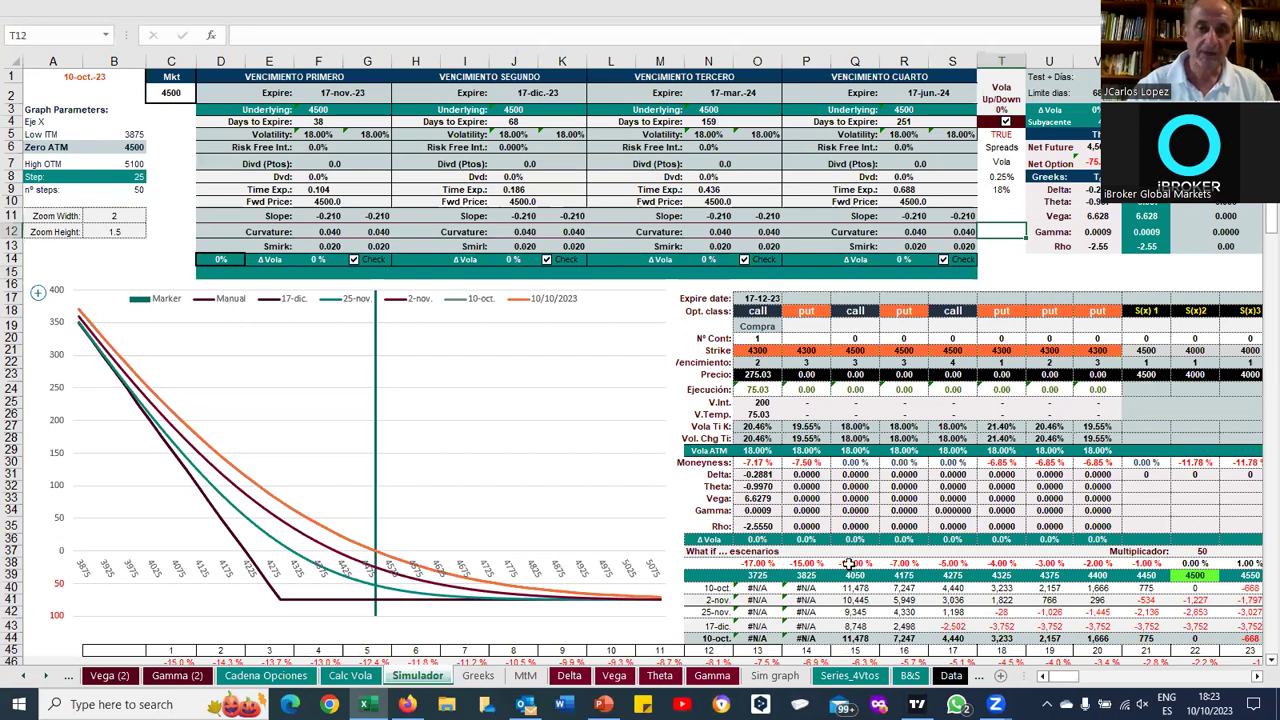
# Set the strike of the first option in O21 to 4500
pyautogui.click(757, 350)
pyautogui.write('4500')
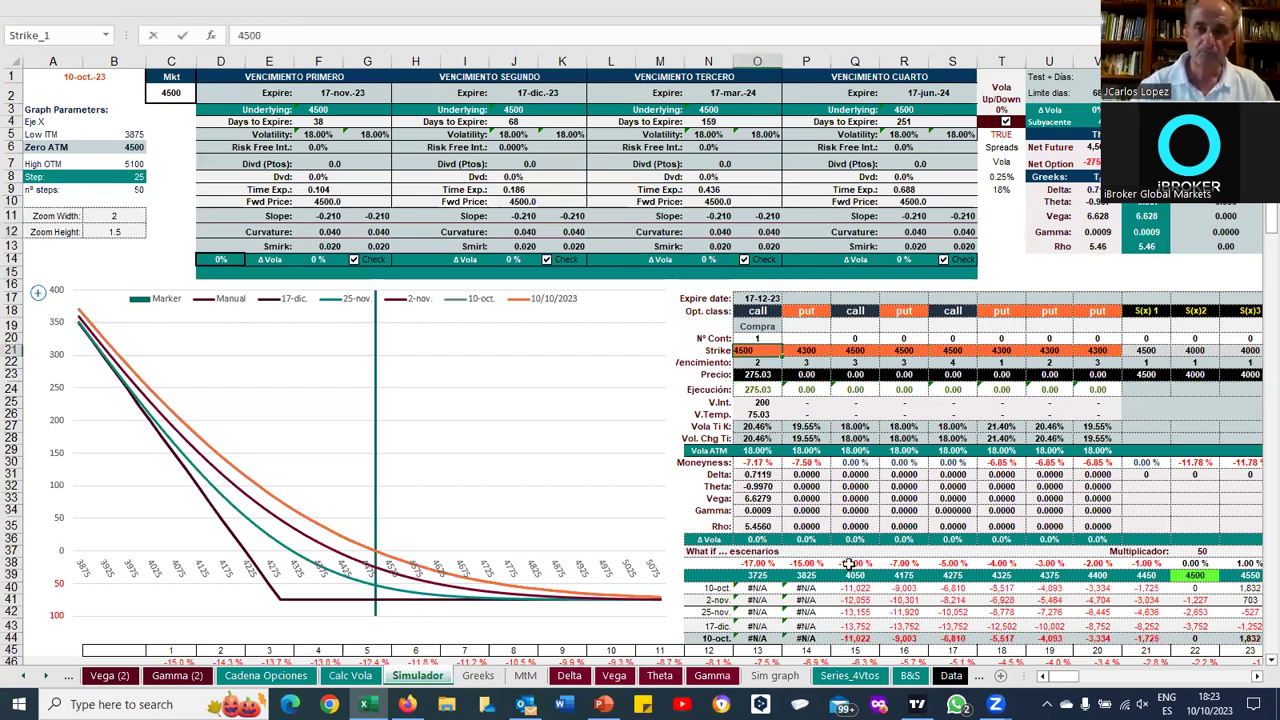
pyautogui.click(992, 269)
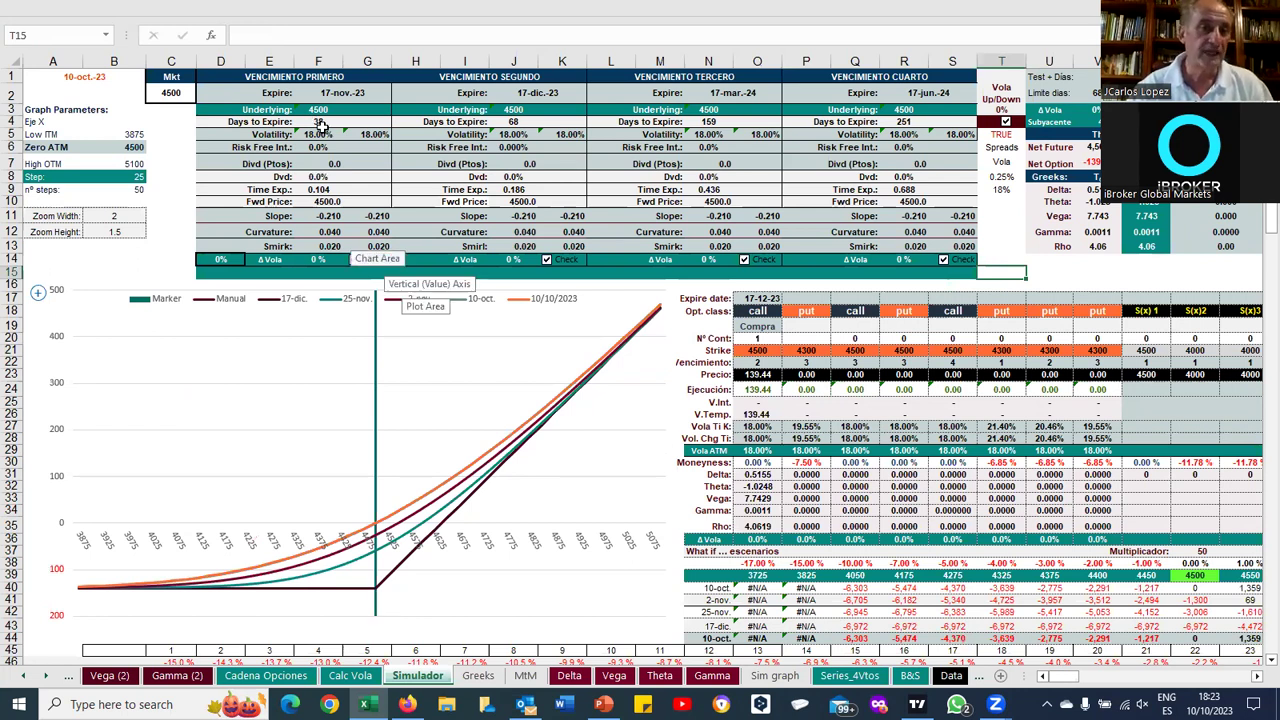
# Examine the expiry dates of the four expirations in row 2, from Vencimiento Primero to Vencimiento Cuarto
pyautogui.moveTo(305, 93); pyautogui.dragTo(915, 100)
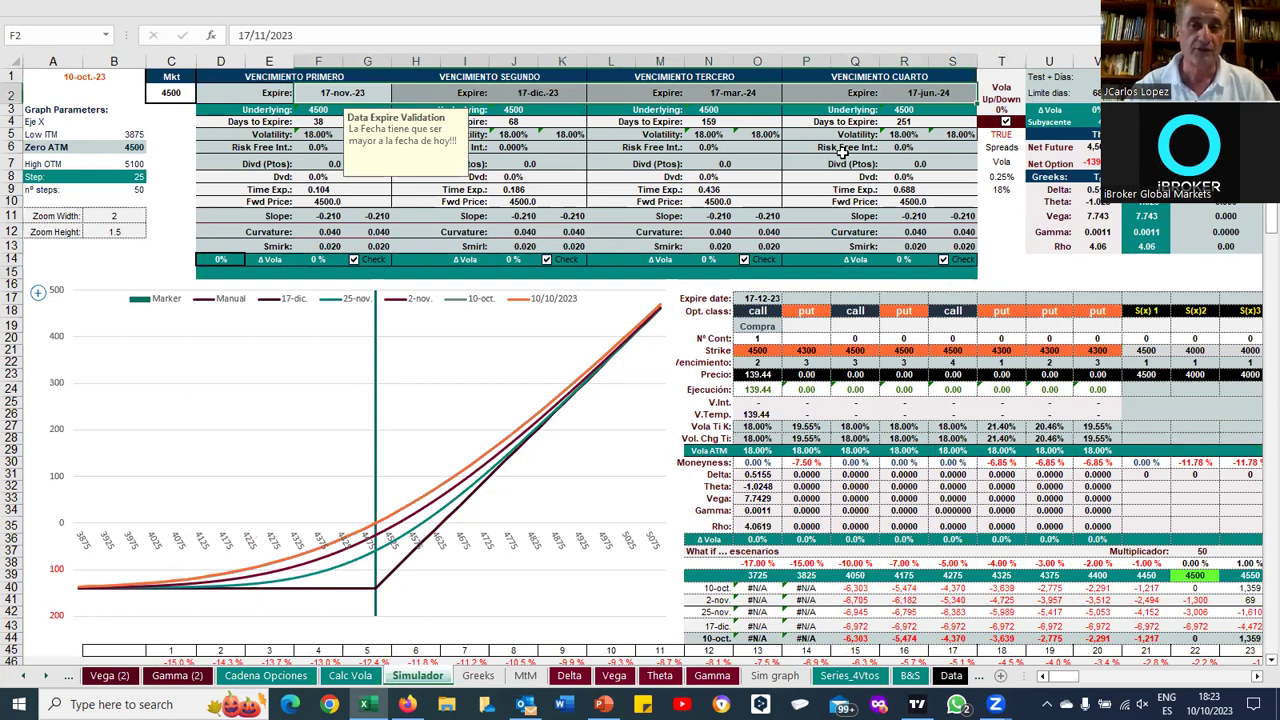
pyautogui.click(1018, 257)
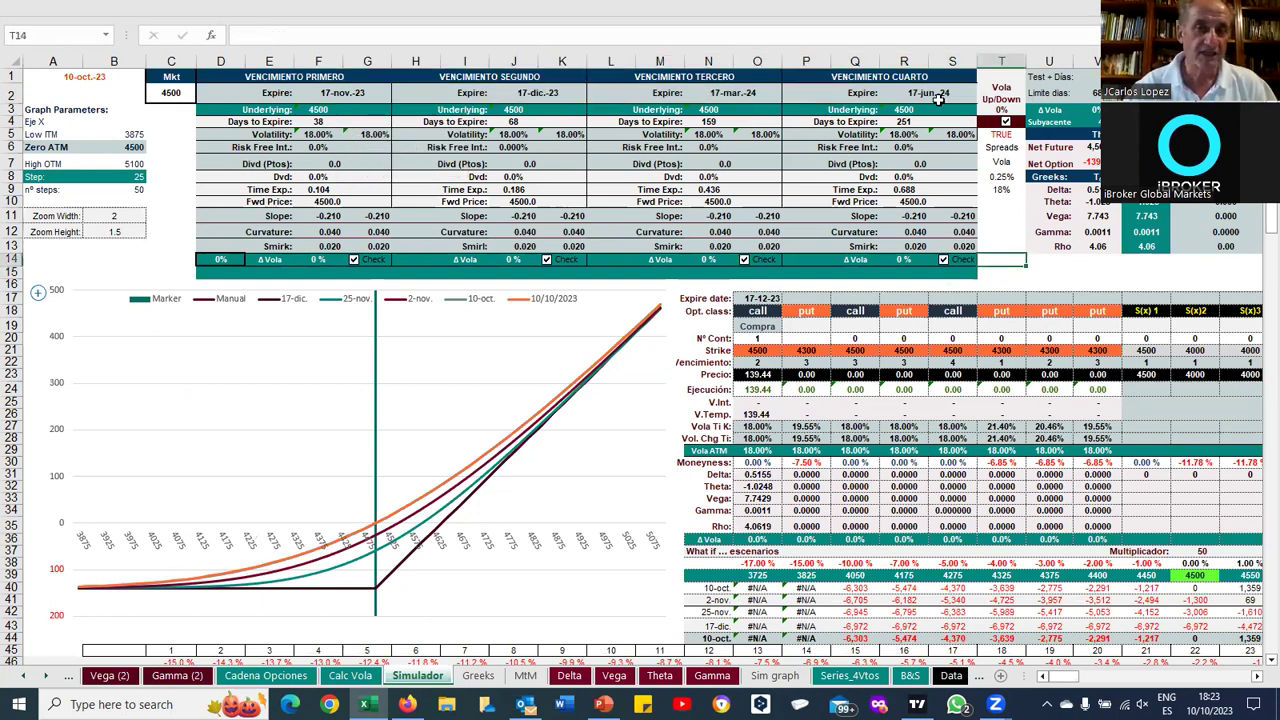
pyautogui.click(533, 93)
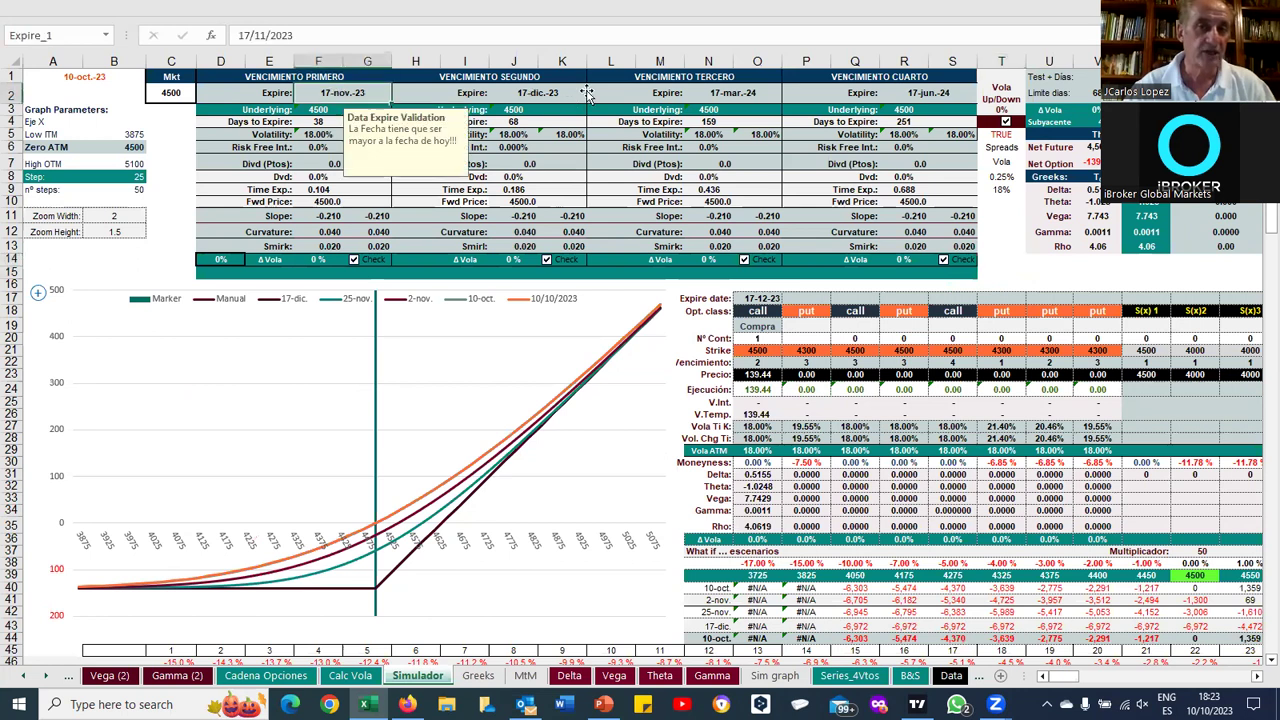
pyautogui.click(709, 94)
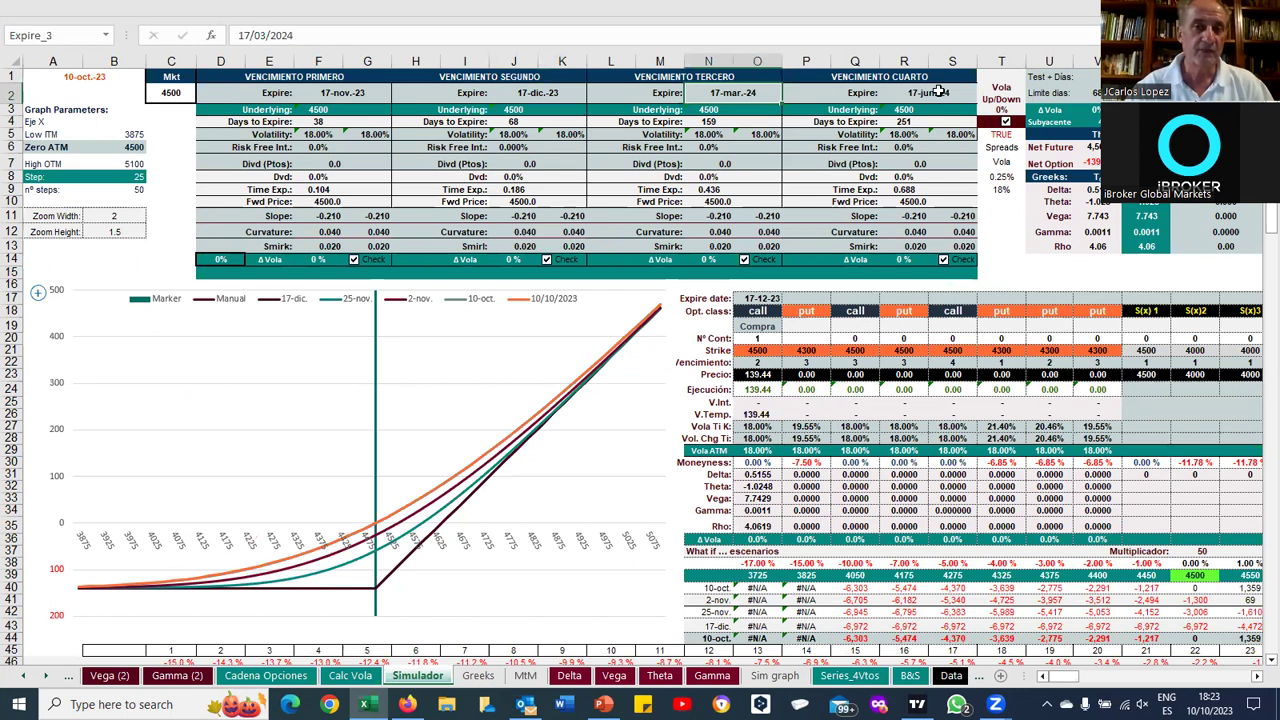
pyautogui.press('Right')
pyautogui.press('Right')
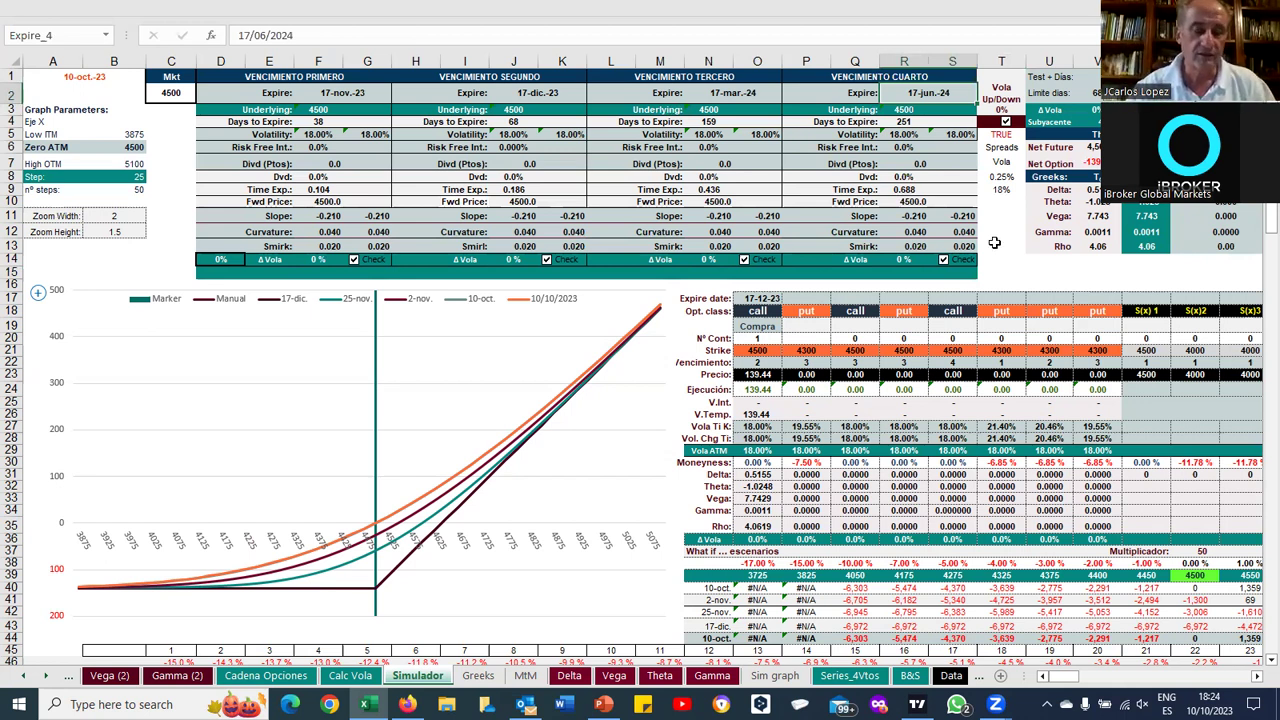
pyautogui.click(995, 243)
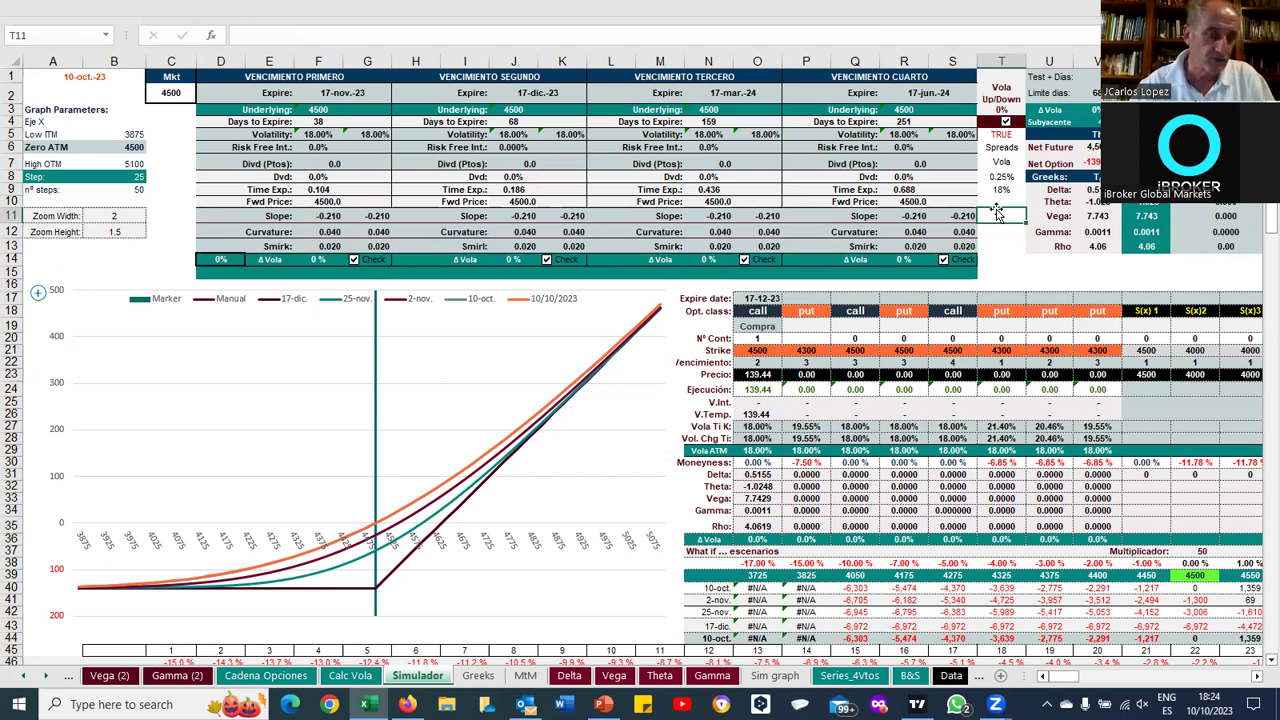
# Inspect the call and put volatility formulas of the first expiration in F5 and G5
pyautogui.click(310, 131)
pyautogui.click(366, 134)
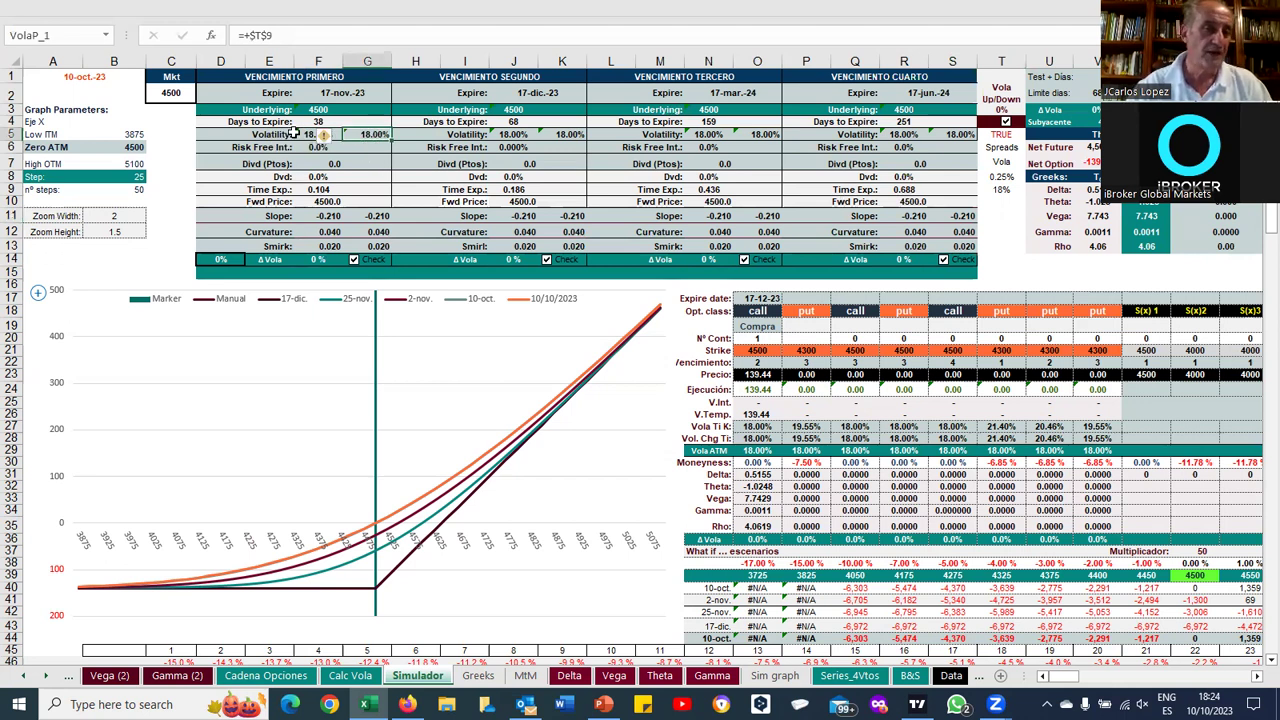
pyautogui.click(305, 137)
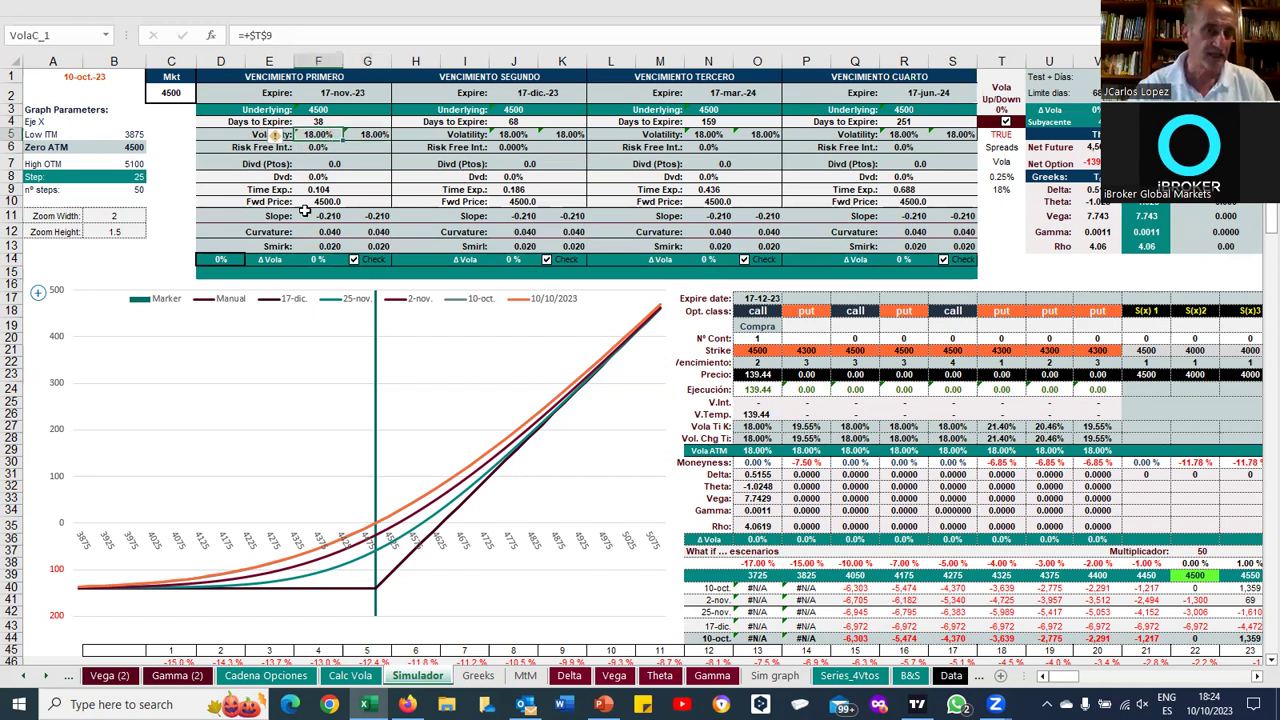
pyautogui.click(360, 137)
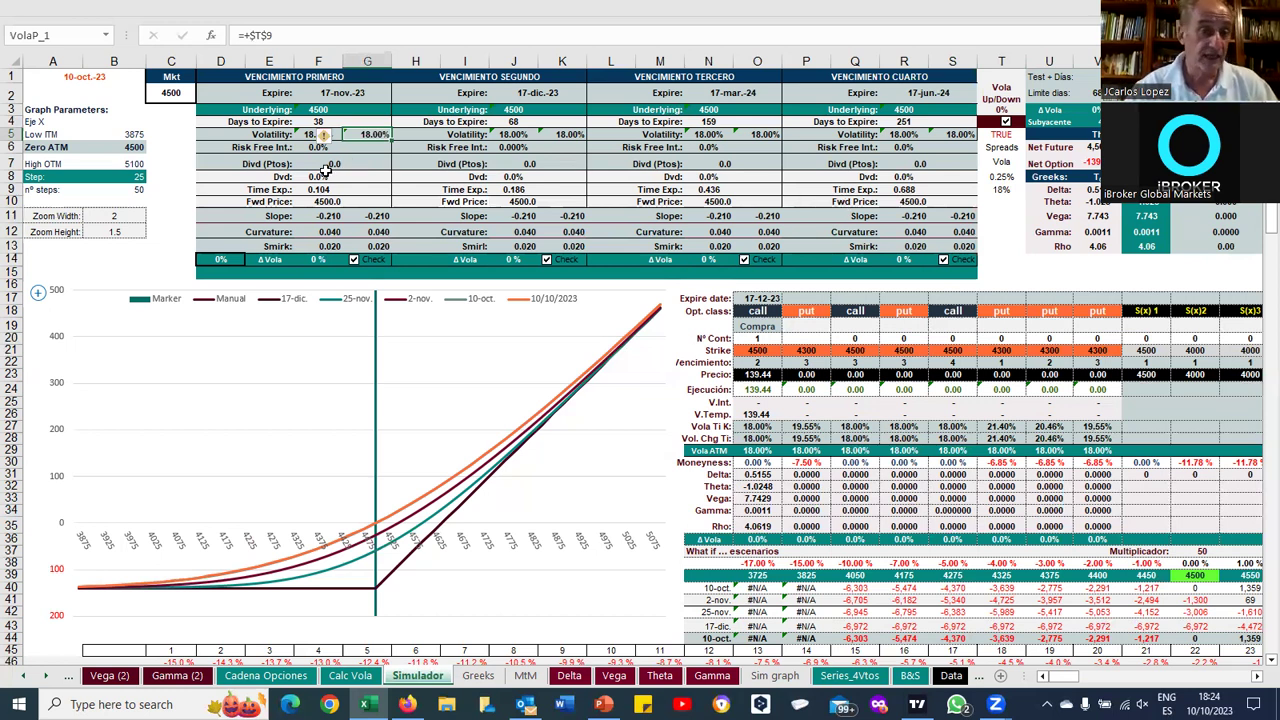
# Inspect the dividend, underlying and risk-free interest inputs of the first expiration, and the second expiration's underlying formula
pyautogui.click(325, 173)
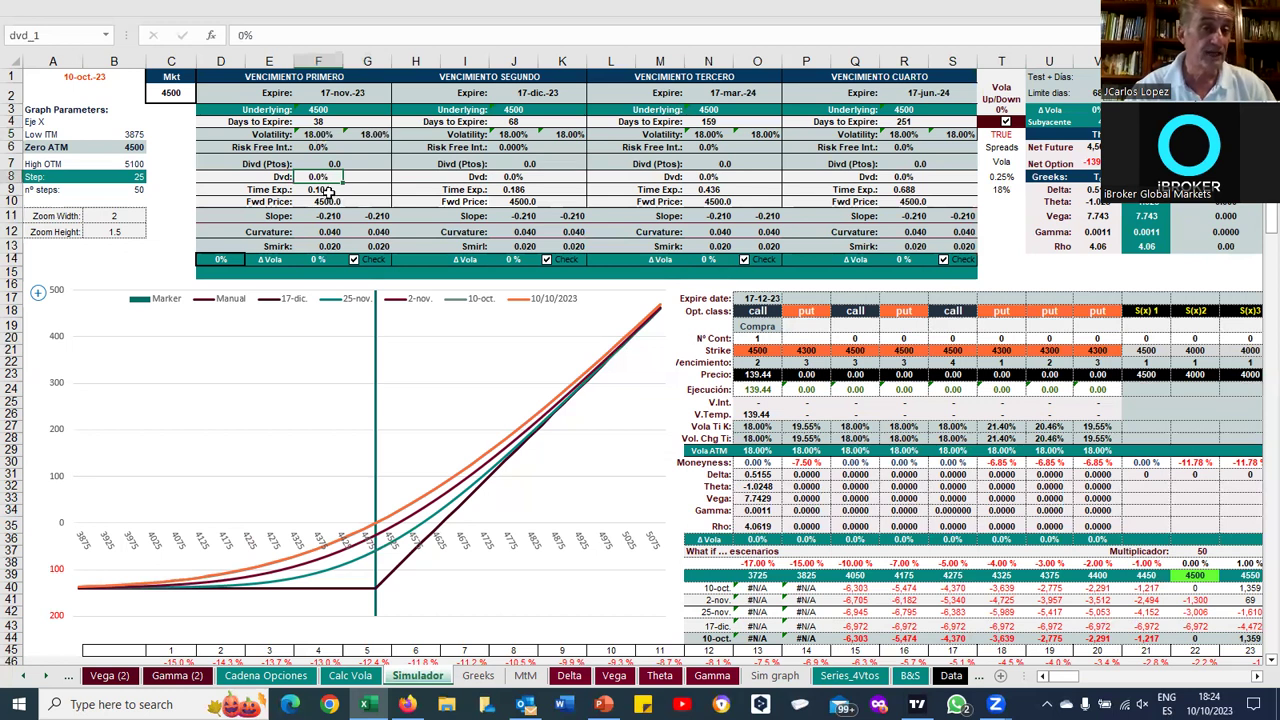
pyautogui.click(325, 108)
pyautogui.click(507, 111)
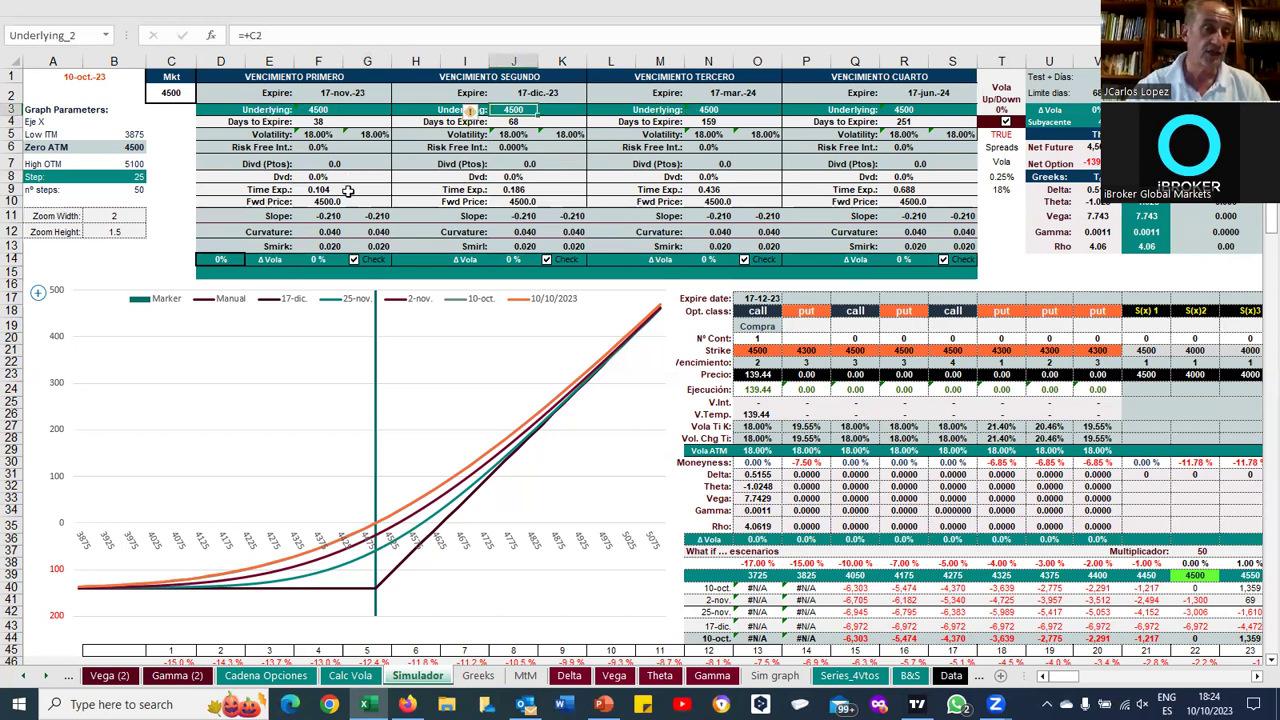
pyautogui.click(346, 178)
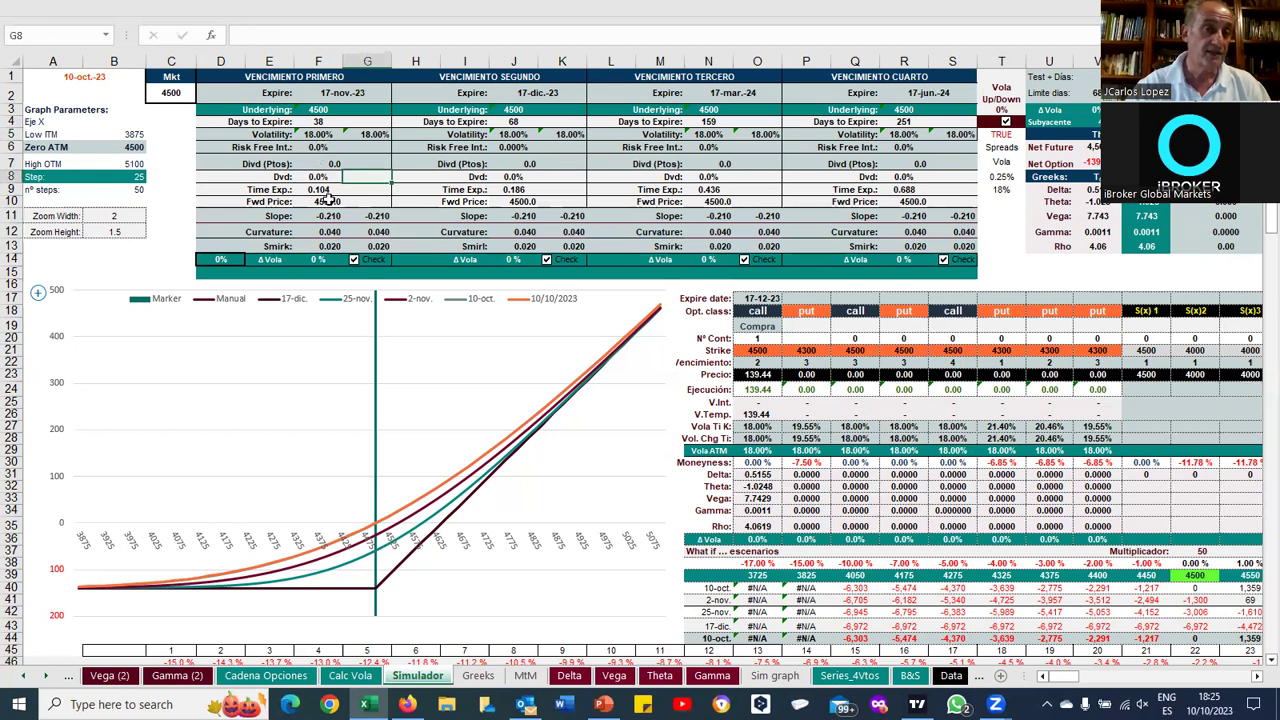
pyautogui.click(318, 149)
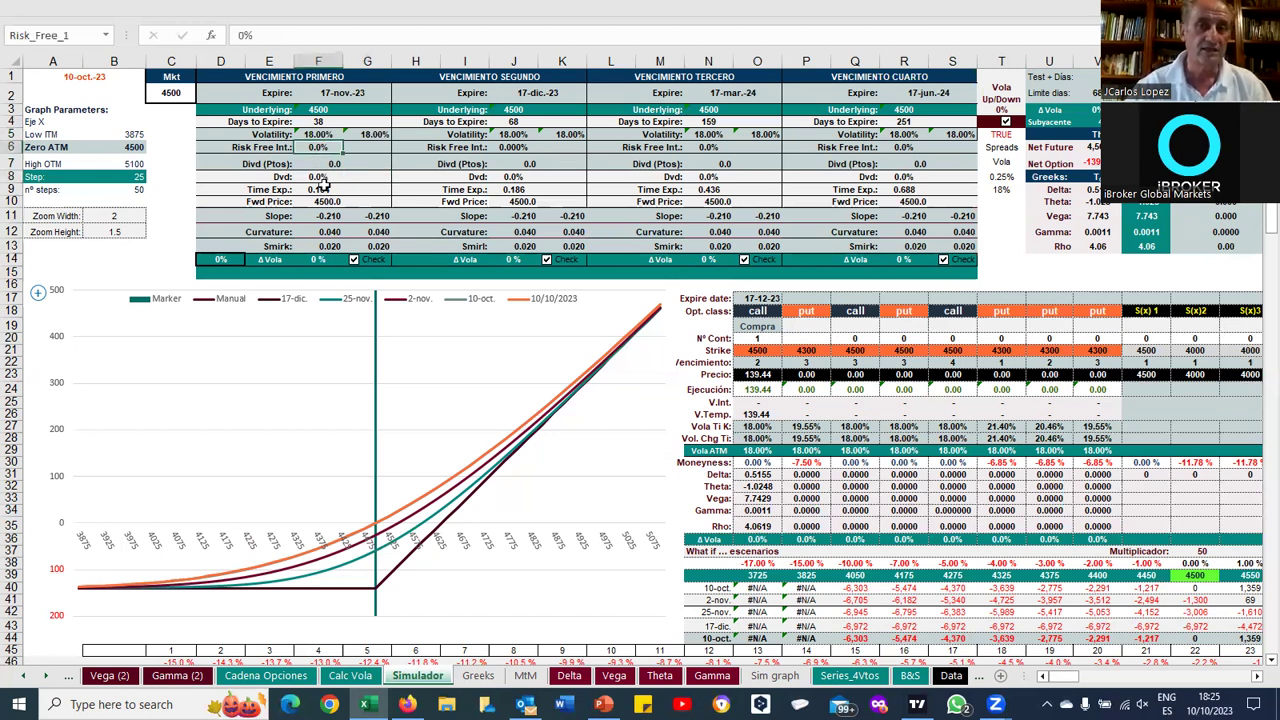
# Check the base volatility in T9 and the row 5 volatility cells across all four expirations that reference it
pyautogui.click(988, 220)
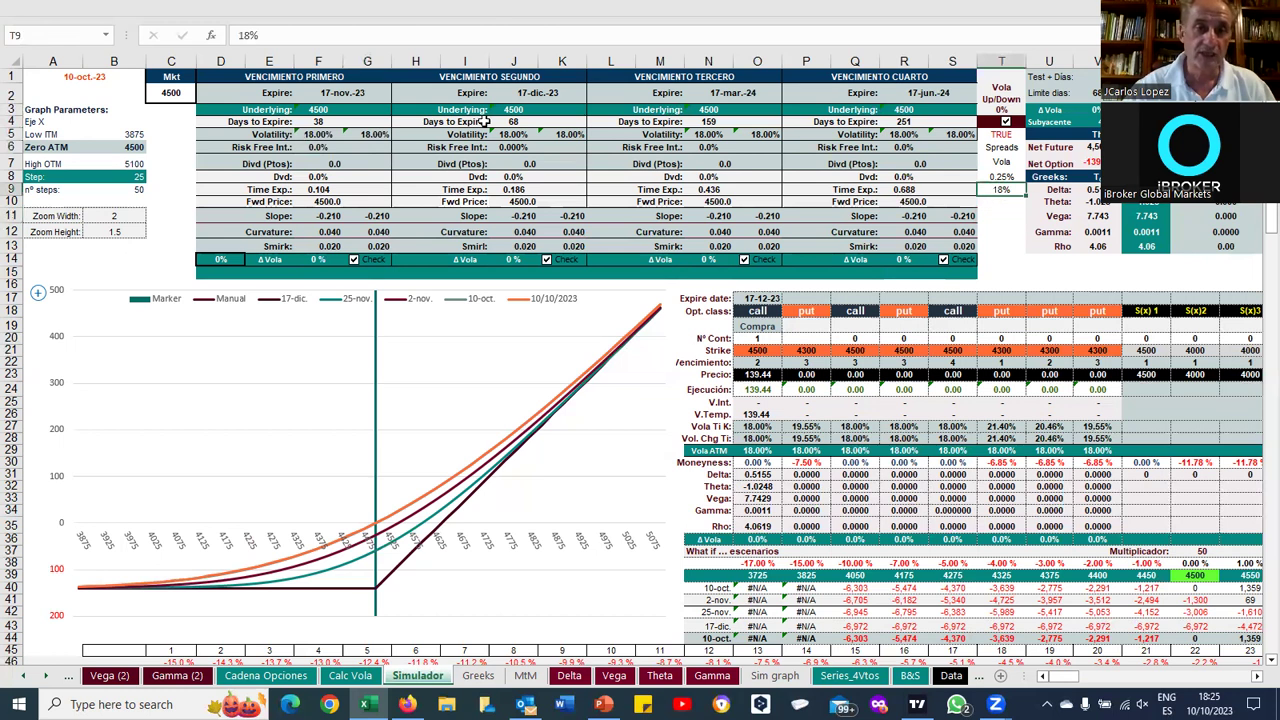
pyautogui.moveTo(312, 122); pyautogui.dragTo(420, 135)
pyautogui.moveTo(930, 133); pyautogui.dragTo(950, 134)
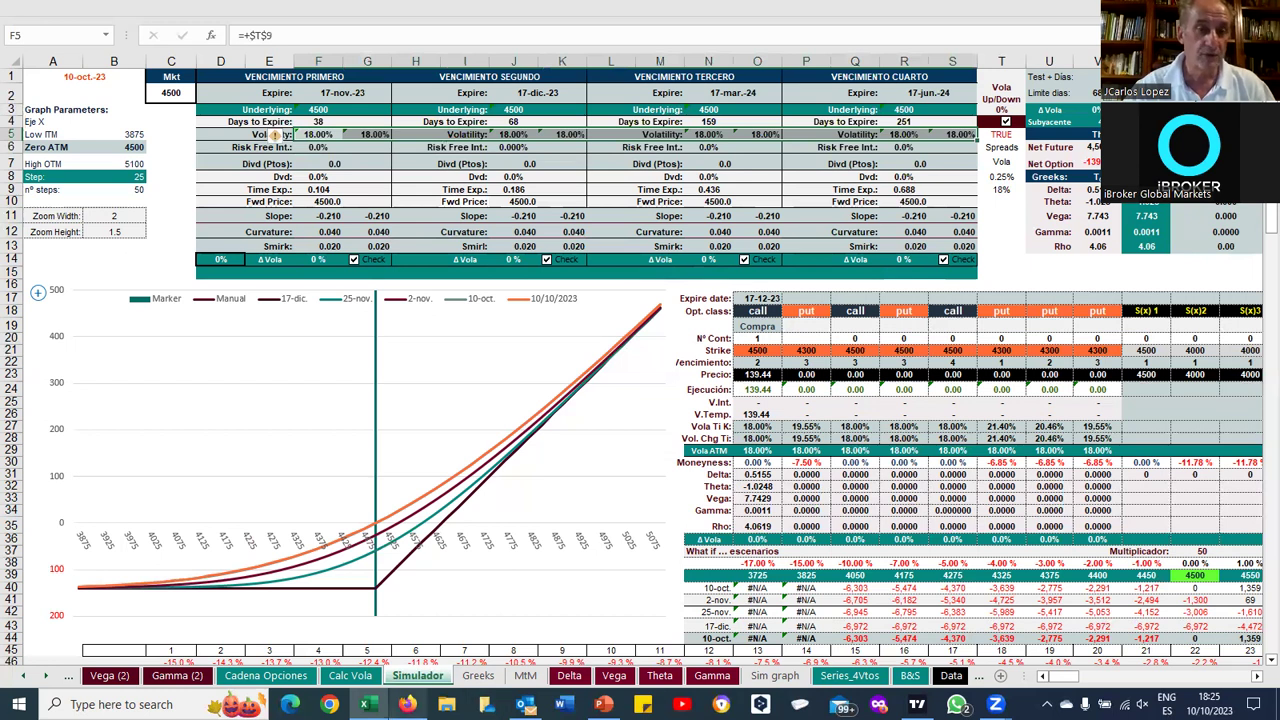
# Switch to Firefox, open the CME Group Volatility Term Structure Tool for metals in a new tab, and point out its web address
pyautogui.click(407, 704)
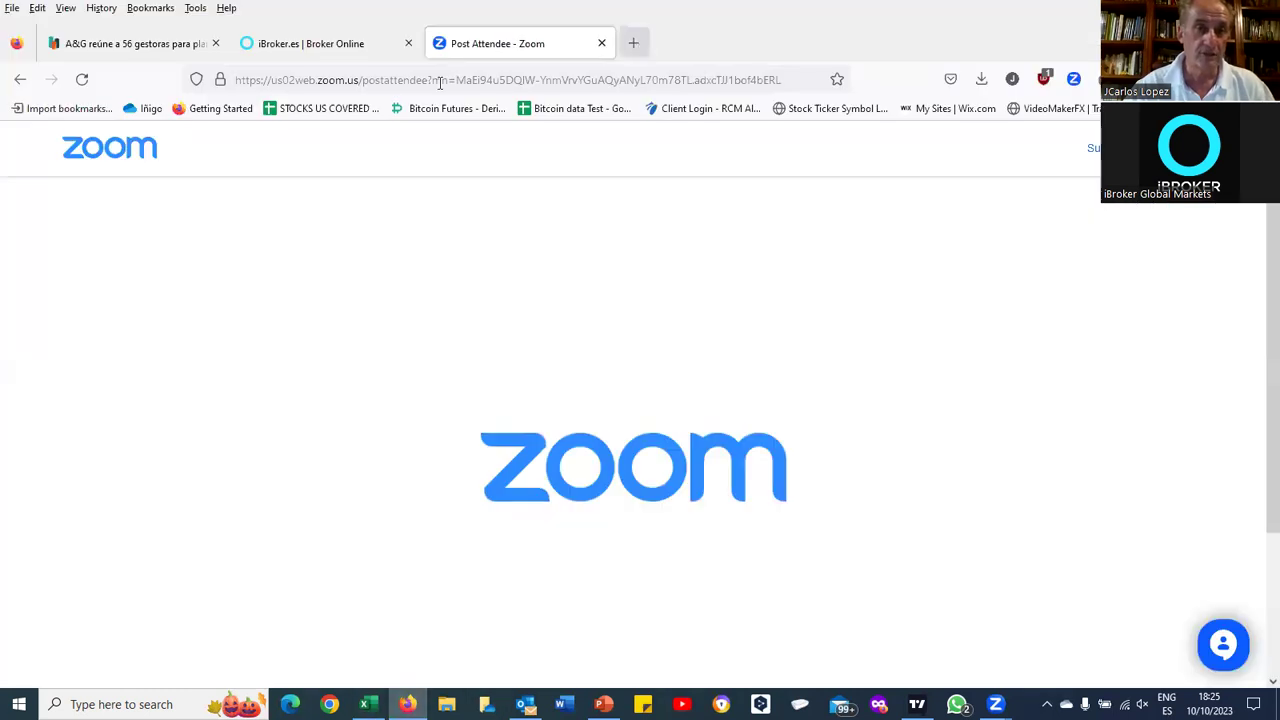
pyautogui.hotkey('ctrl', 't')
pyautogui.click(439, 80)
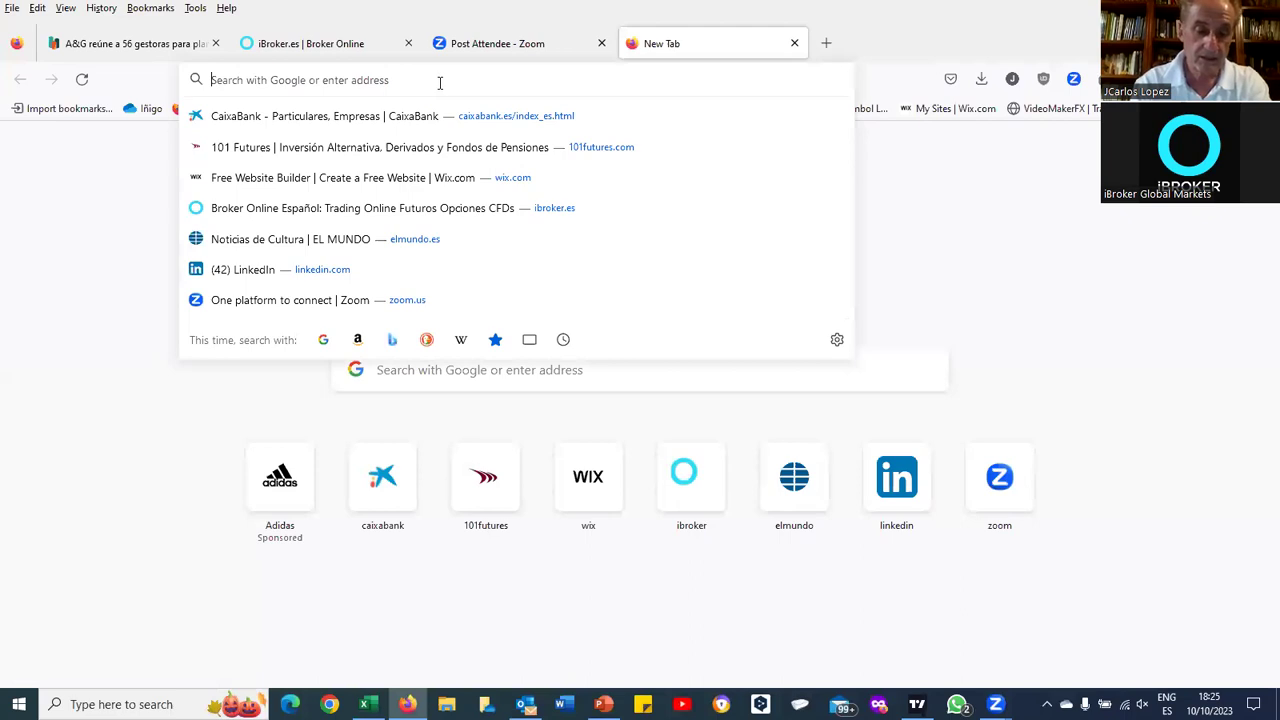
pyautogui.write('volatili')
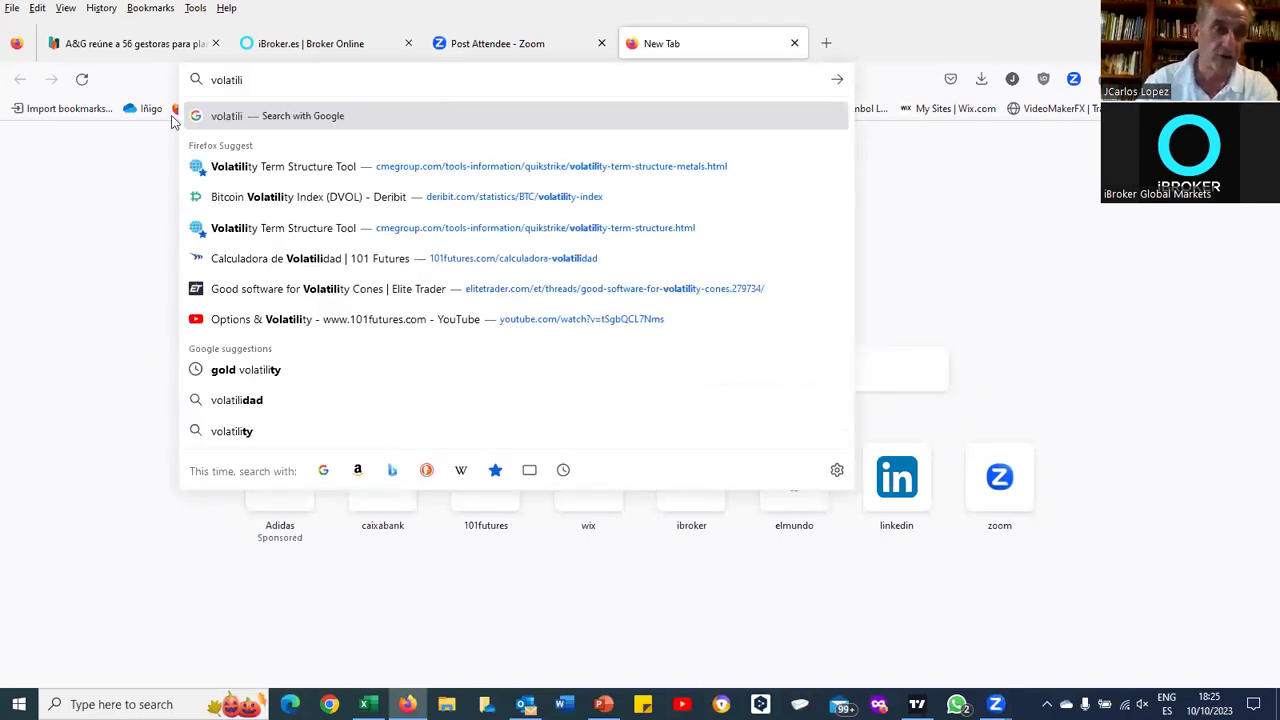
pyautogui.click(268, 168)
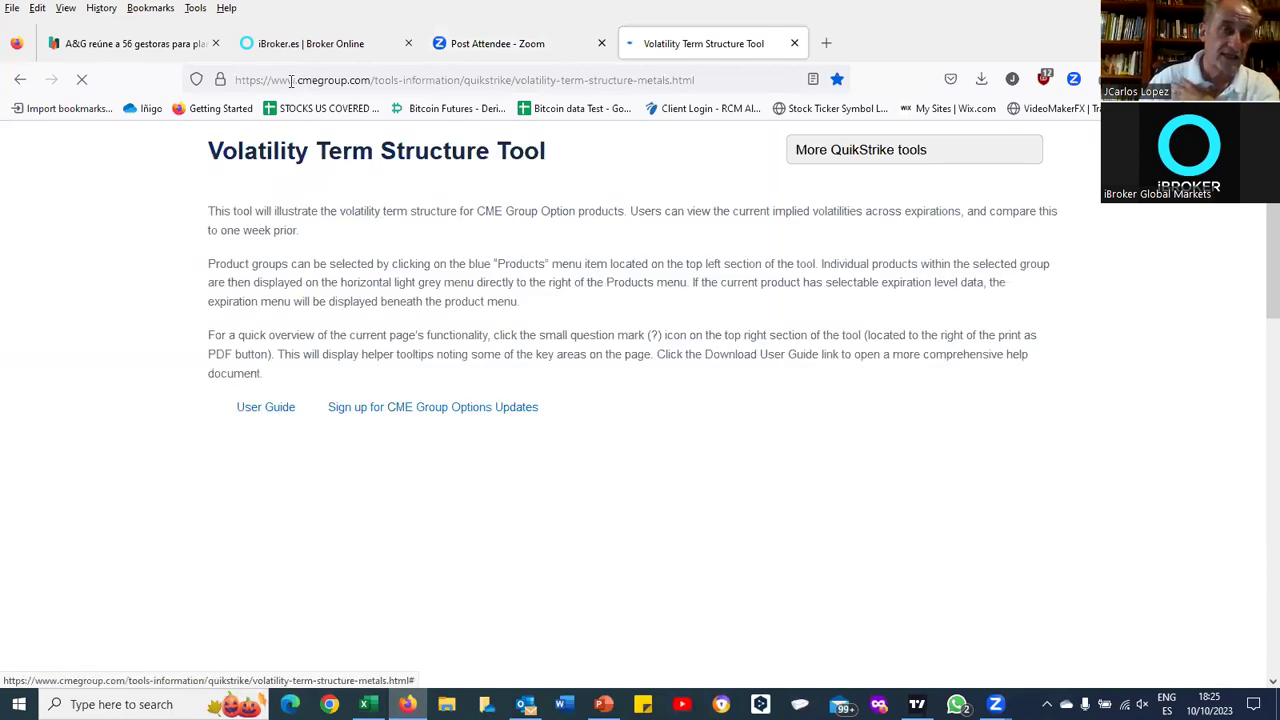
pyautogui.moveTo(289, 80); pyautogui.dragTo(545, 80)
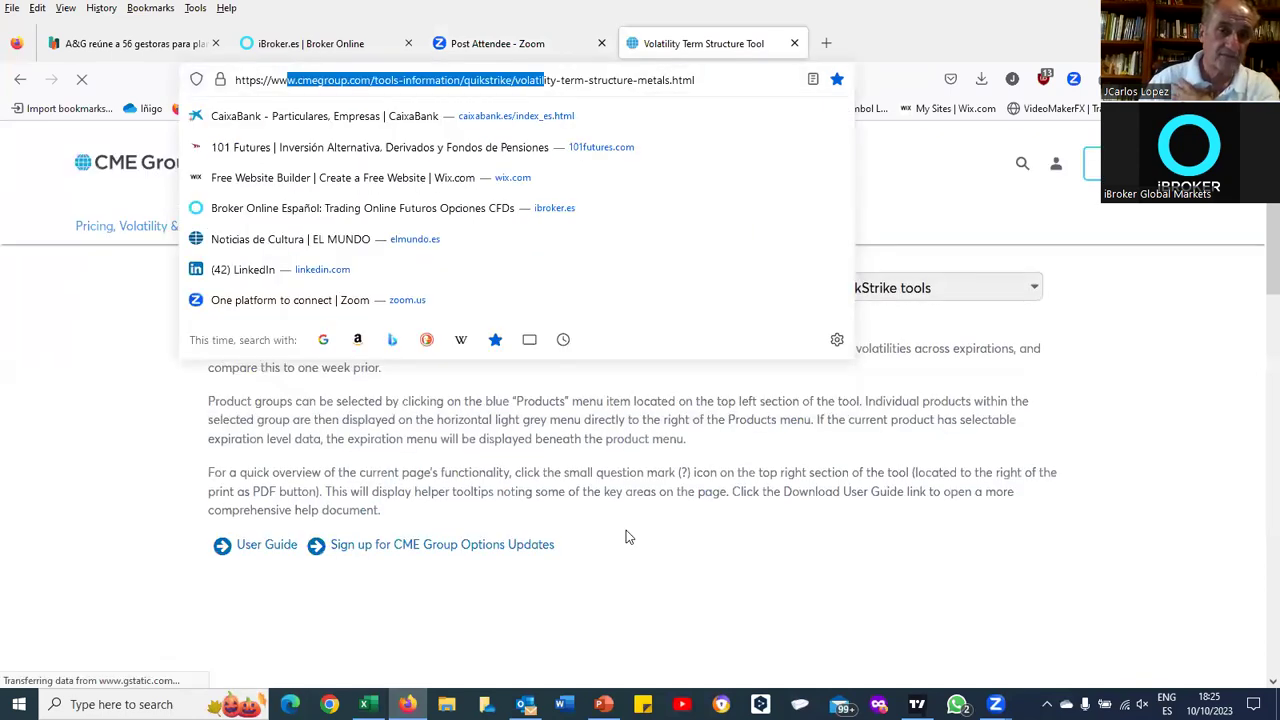
pyautogui.click(350, 372)
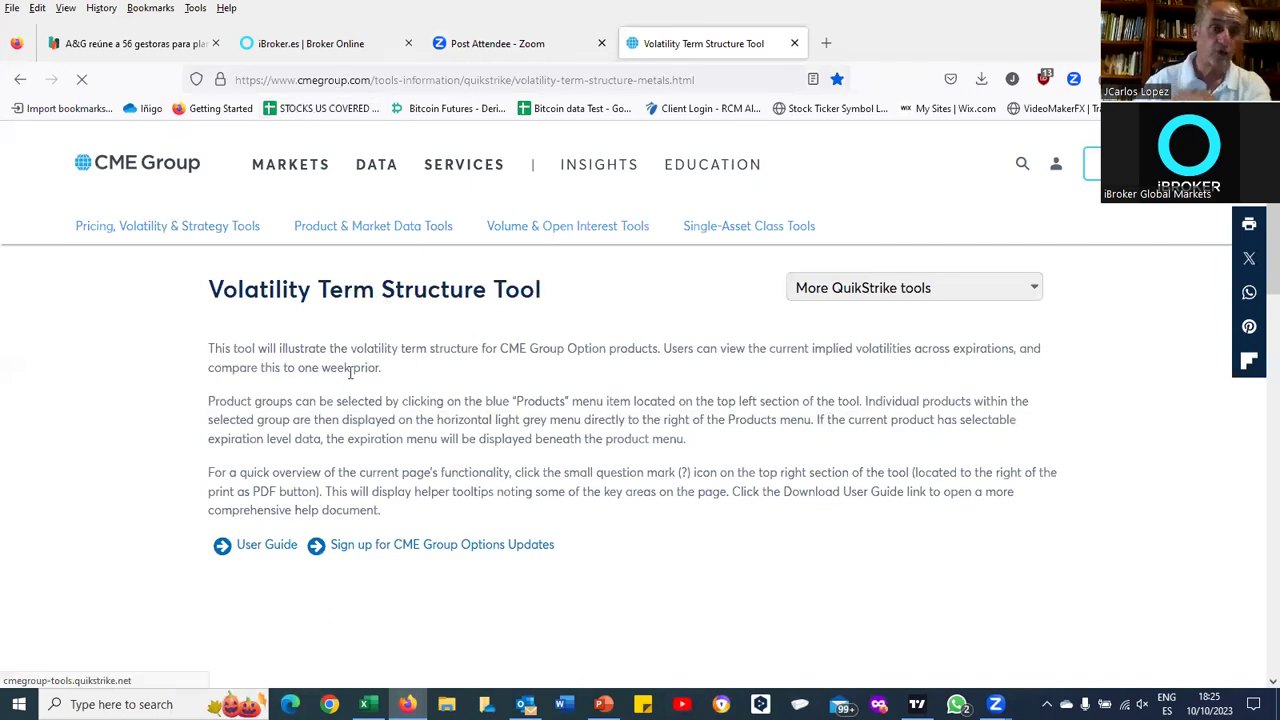
# Highlight the Volatility Term Structure Tool heading and examine the gold term structure volatility chart by expiration
pyautogui.moveTo(210, 290); pyautogui.dragTo(568, 323)
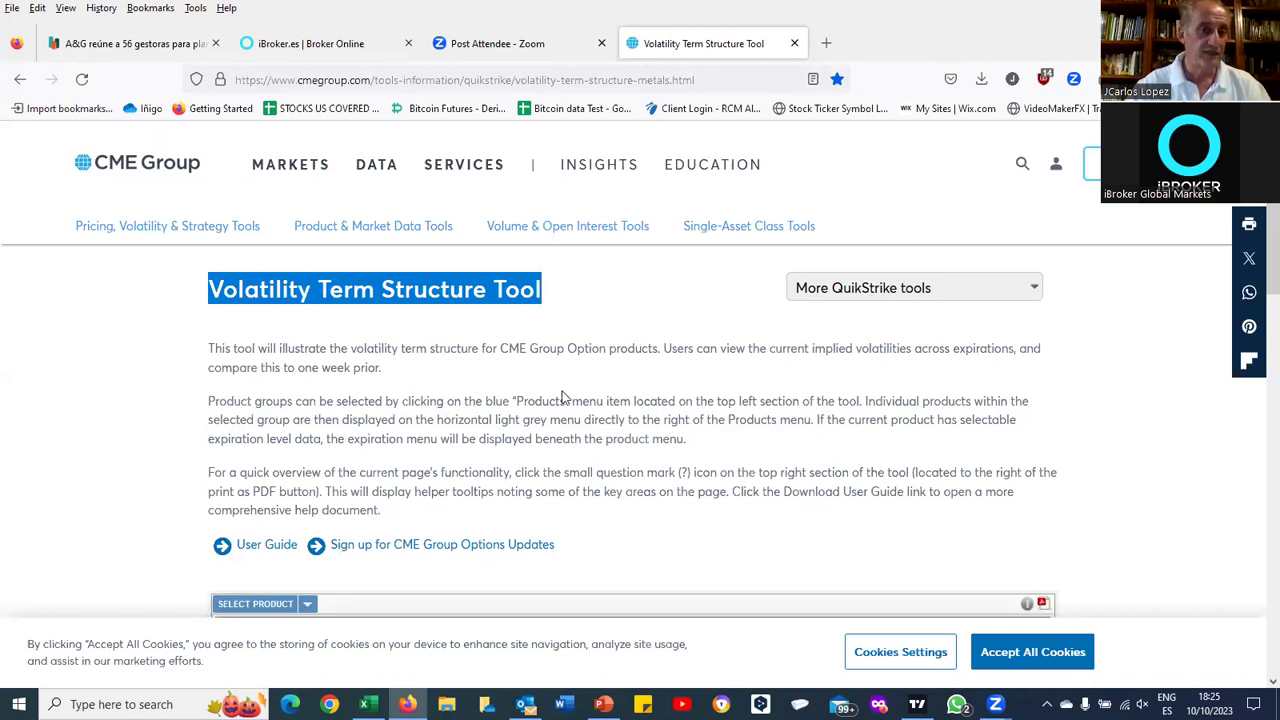
pyautogui.scroll(-1, 713, 516)
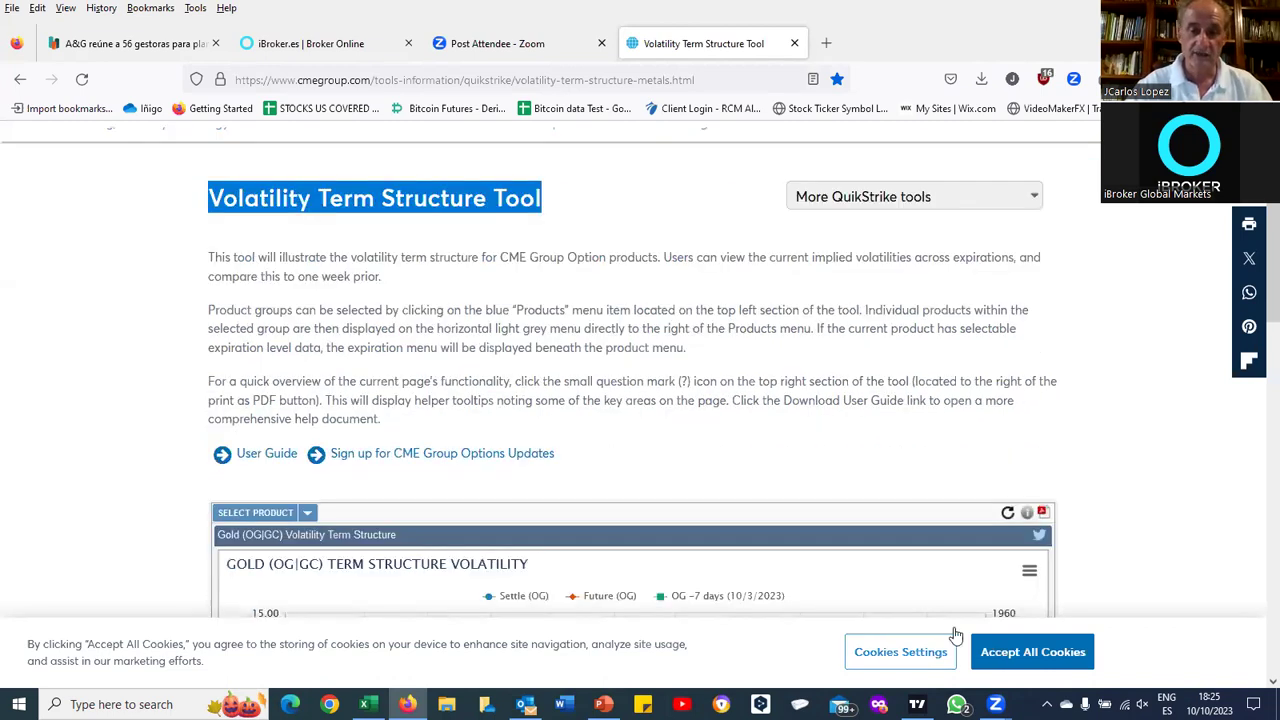
pyautogui.scroll(-4, 659, 454)
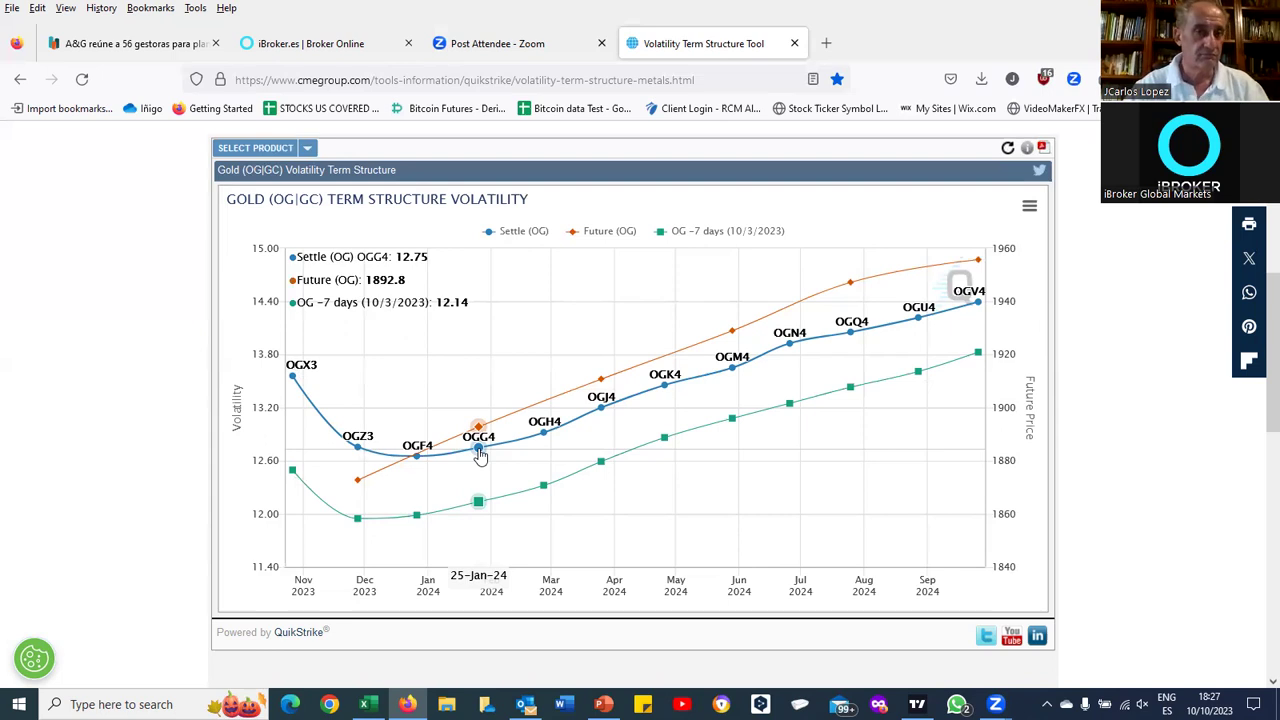
# Change the term structure product to E-mini S&P 500 (ES|ES) under Equity Indexes, US Index (E-mini), and examine its curve
pyautogui.click(307, 149)
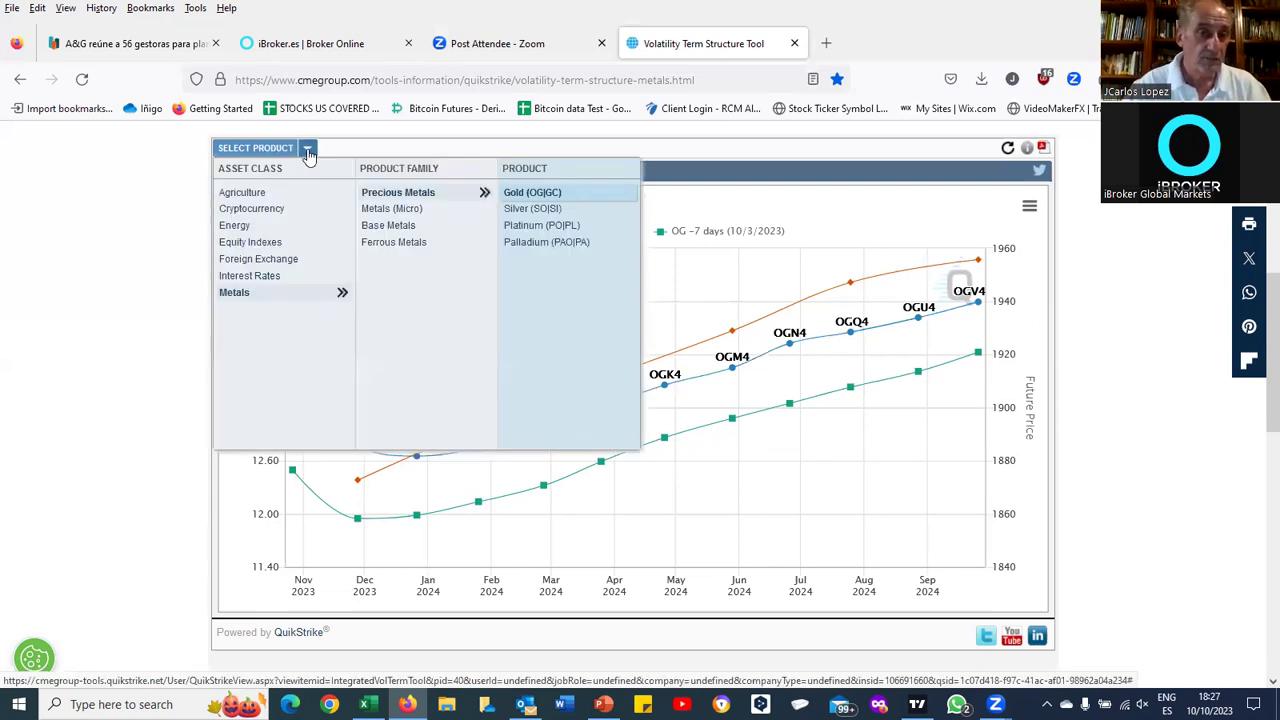
pyautogui.click(268, 244)
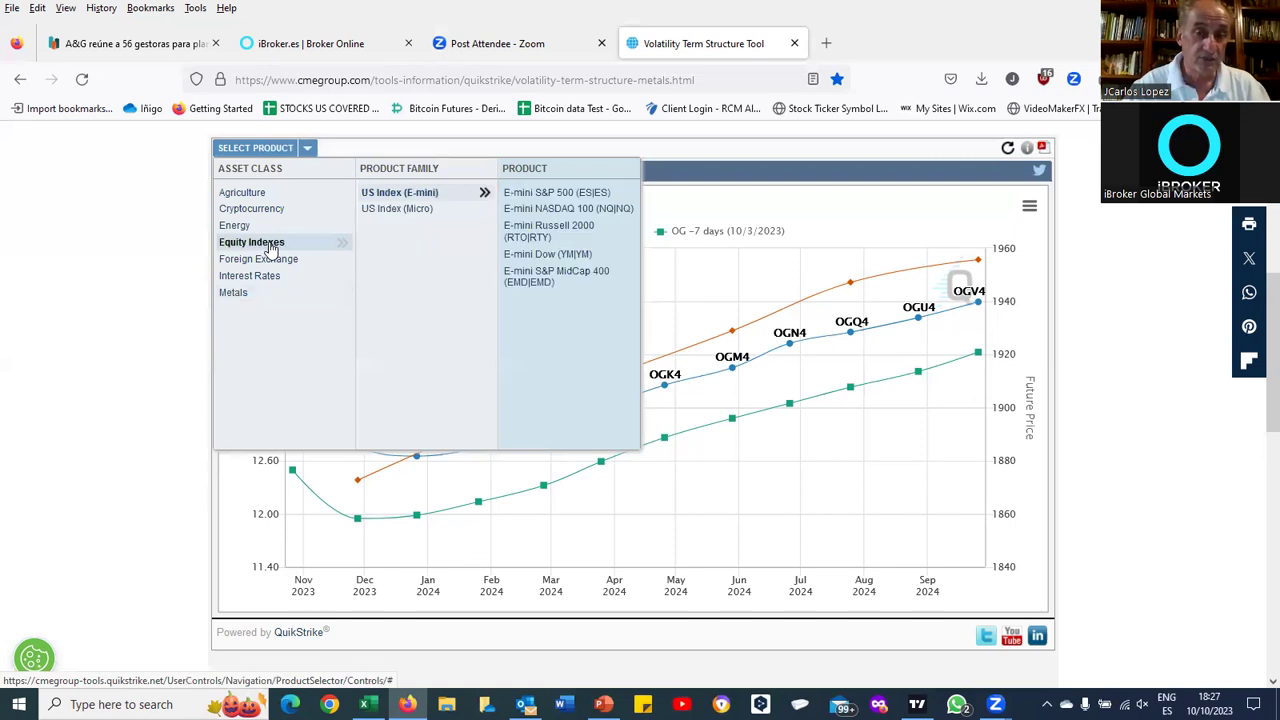
pyautogui.click(546, 200)
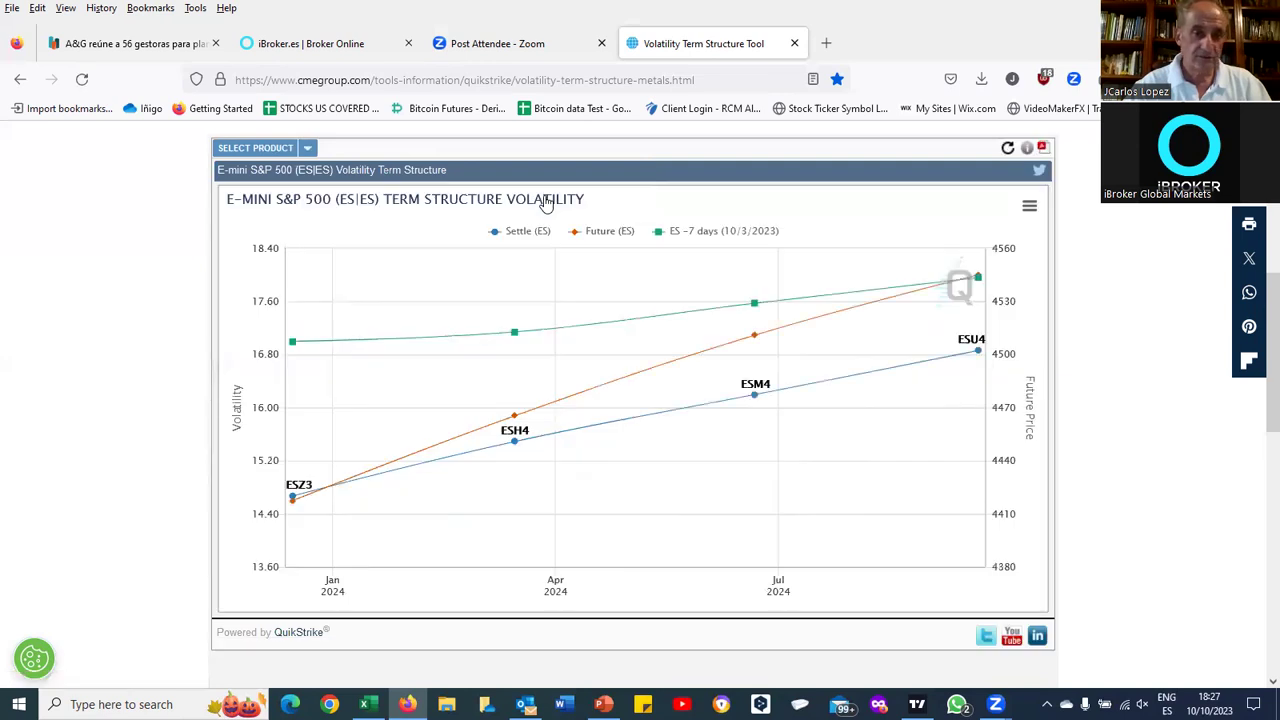
pyautogui.moveTo(309, 354)
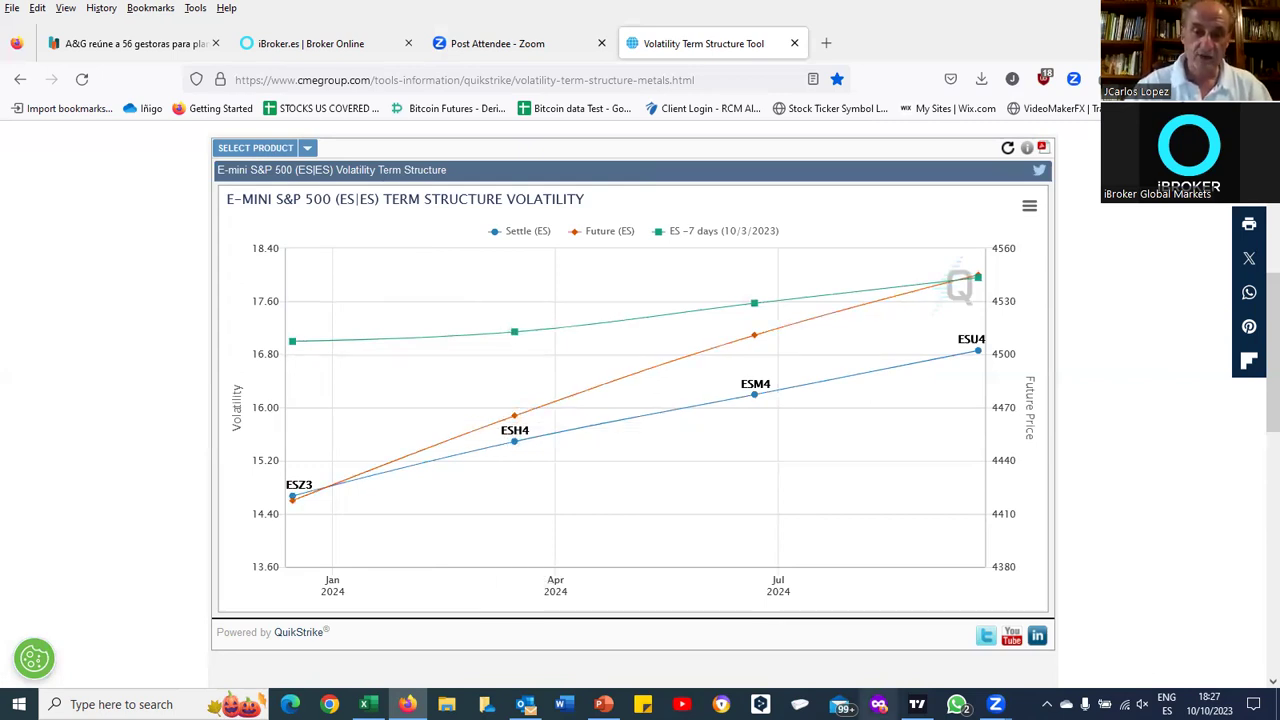
# Switch to TradingView and examine the daily E-mini S&P 500 futures chart against the VIX over recent months
pyautogui.click(916, 704)
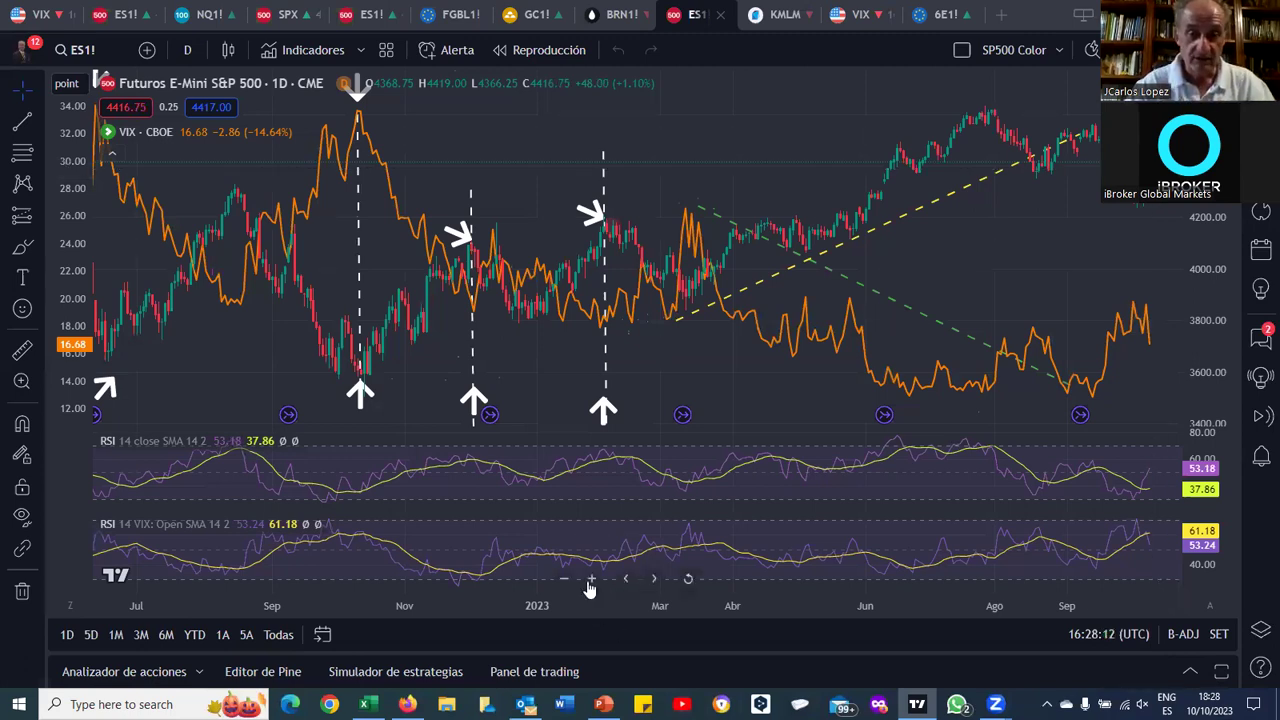
pyautogui.click(590, 580)
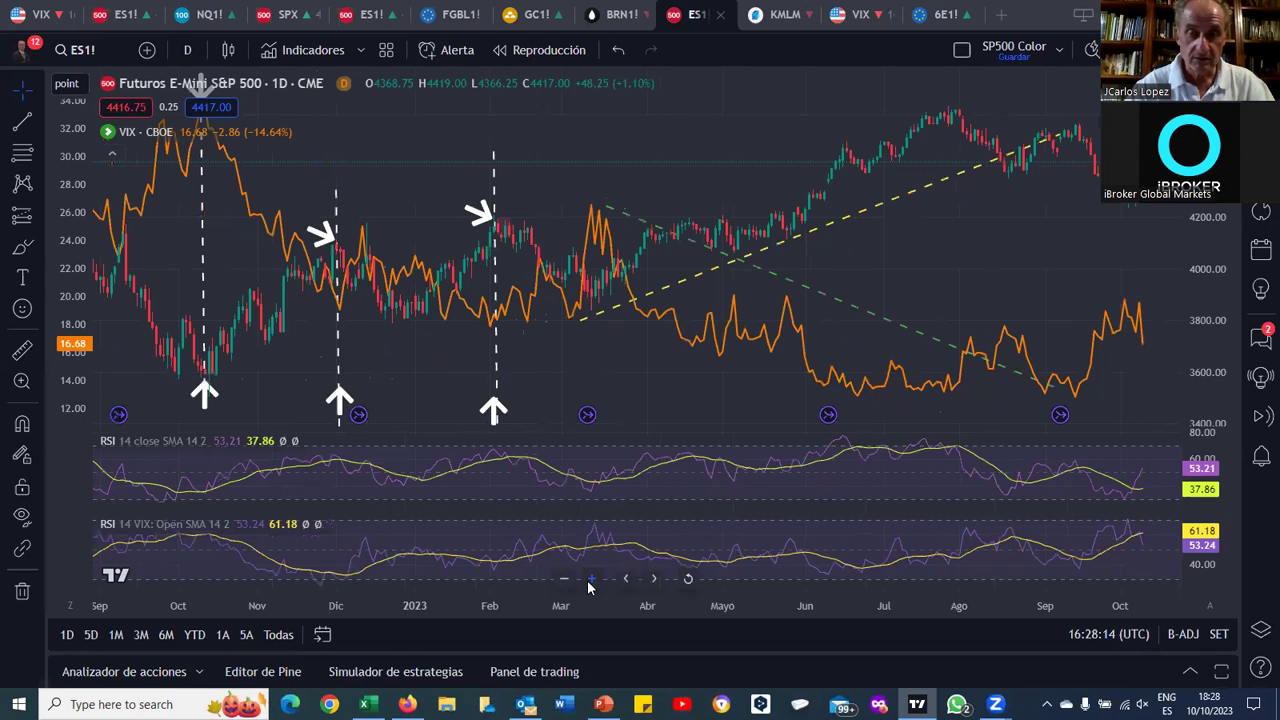
pyautogui.scroll(2, 1105, 265)
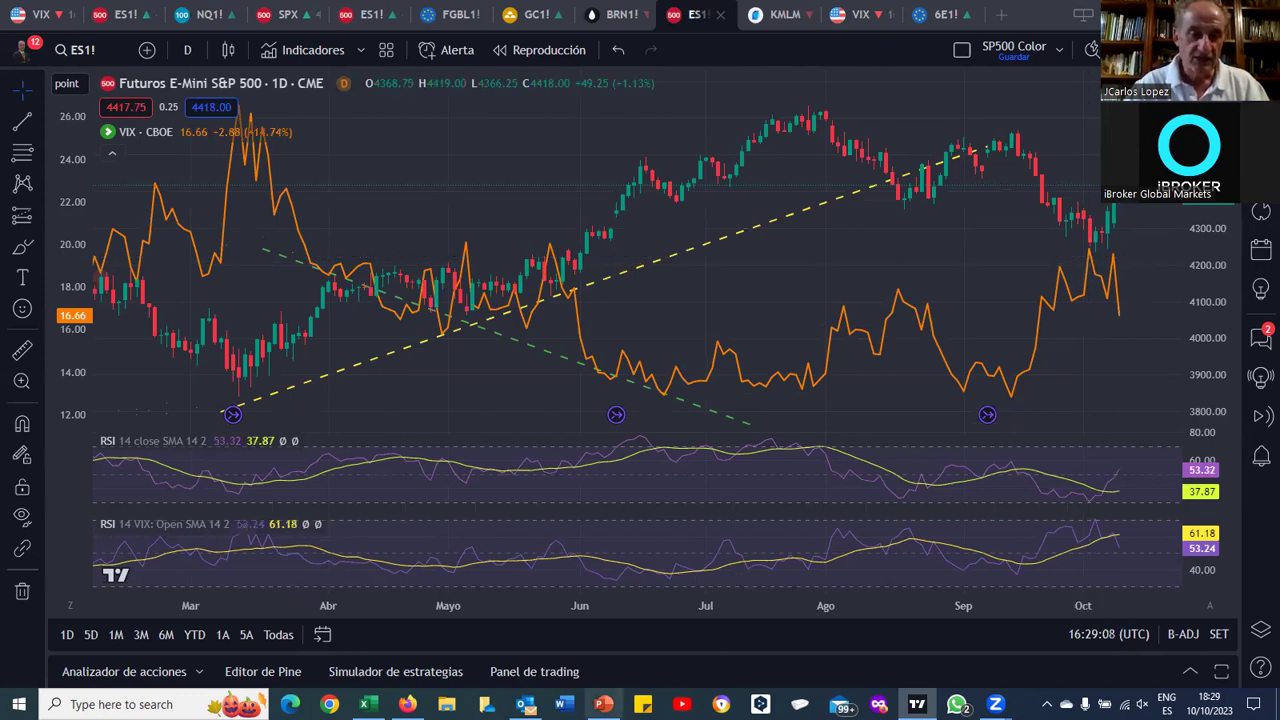
# Return to the Options Analytics workbook in Excel and set the bought 4500 call's expiration in O22 to 1
pyautogui.moveTo(368, 704)
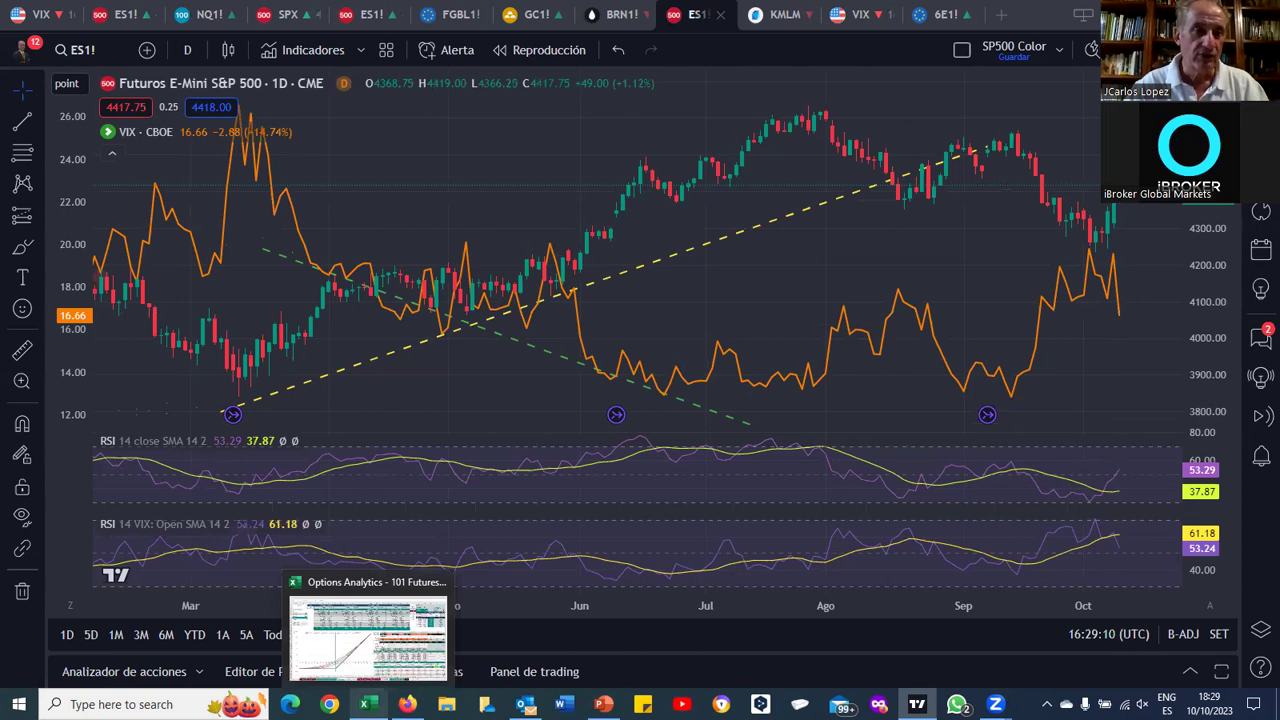
pyautogui.click(350, 656)
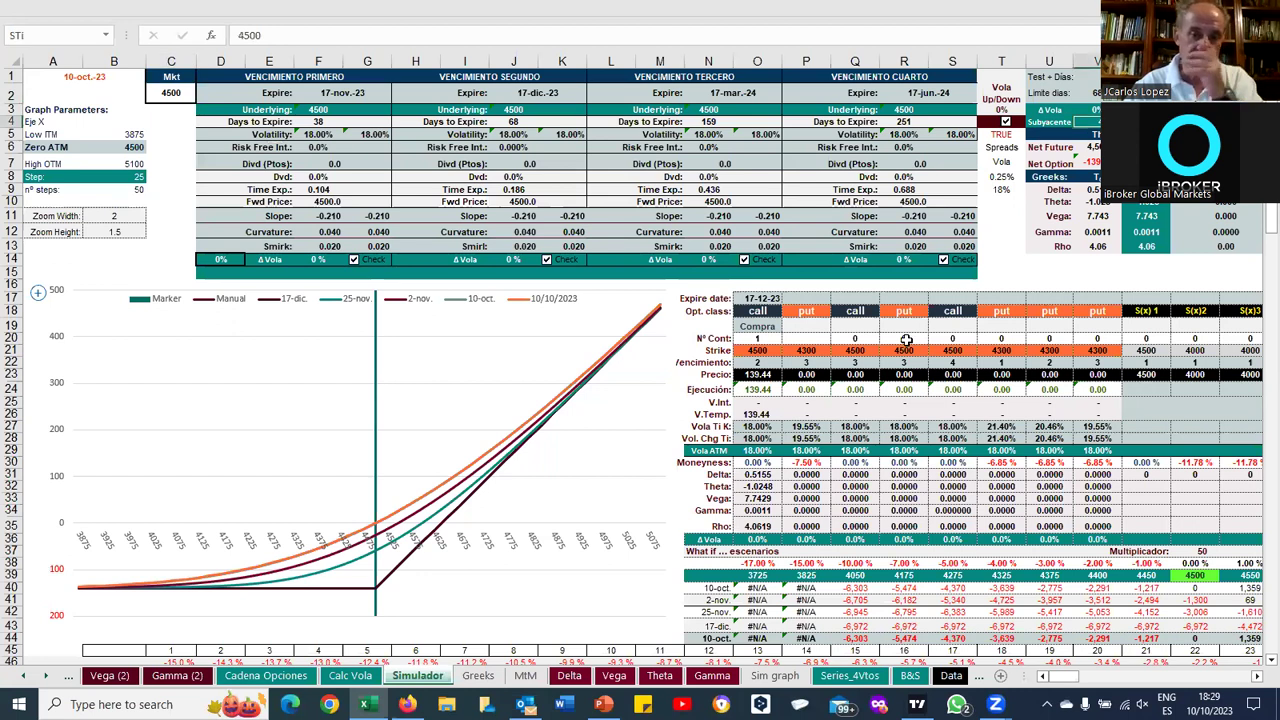
pyautogui.click(760, 364)
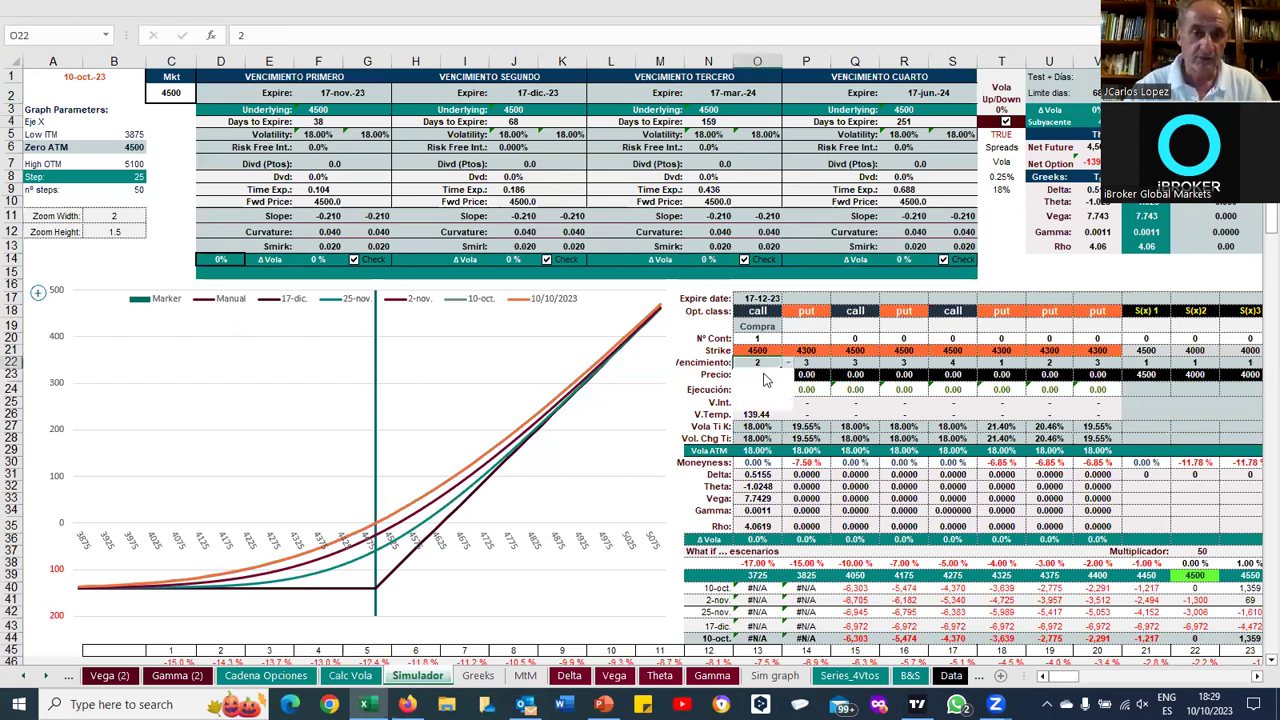
pyautogui.click(1016, 272)
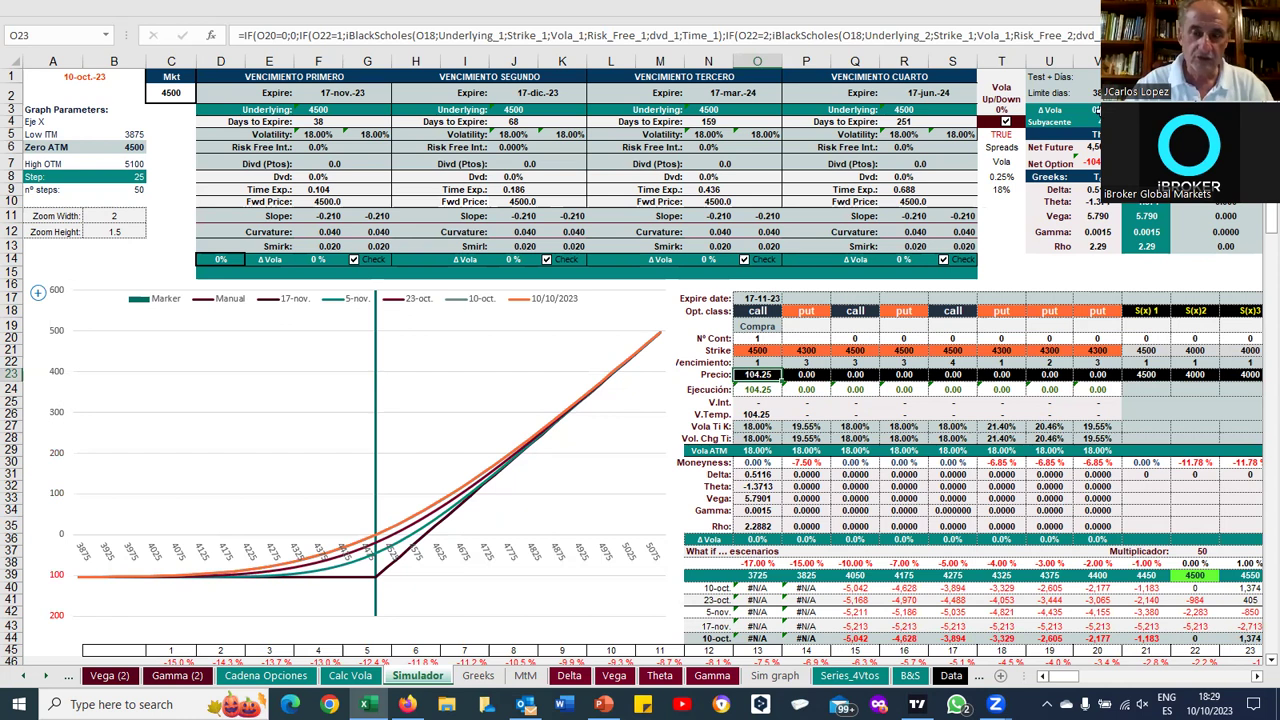
# Circle the at-the-money area of the payoff chart and set the volatility change in V3 to -4%
pyautogui.click(1098, 109)
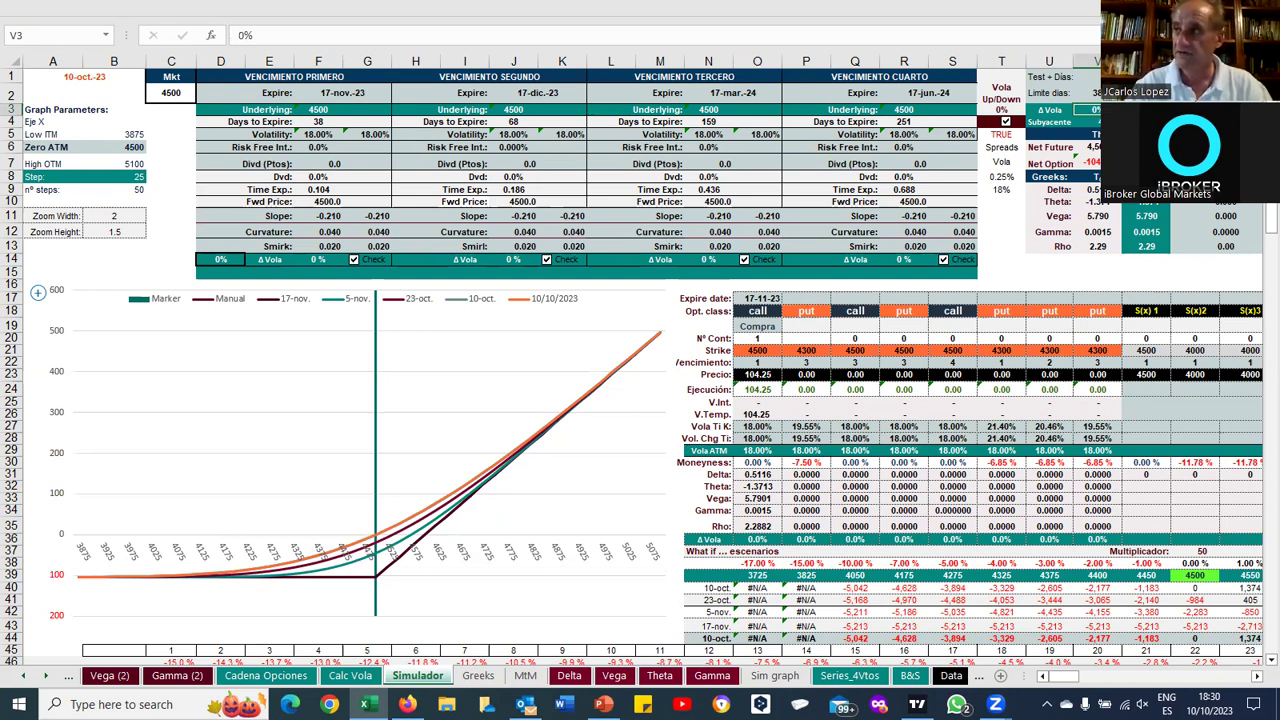
pyautogui.moveTo(360, 500)
pyautogui.mouseDown()
pyautogui.moveTo(410, 574)
pyautogui.moveTo(418, 509)
pyautogui.moveTo(335, 527)
pyautogui.mouseUp()
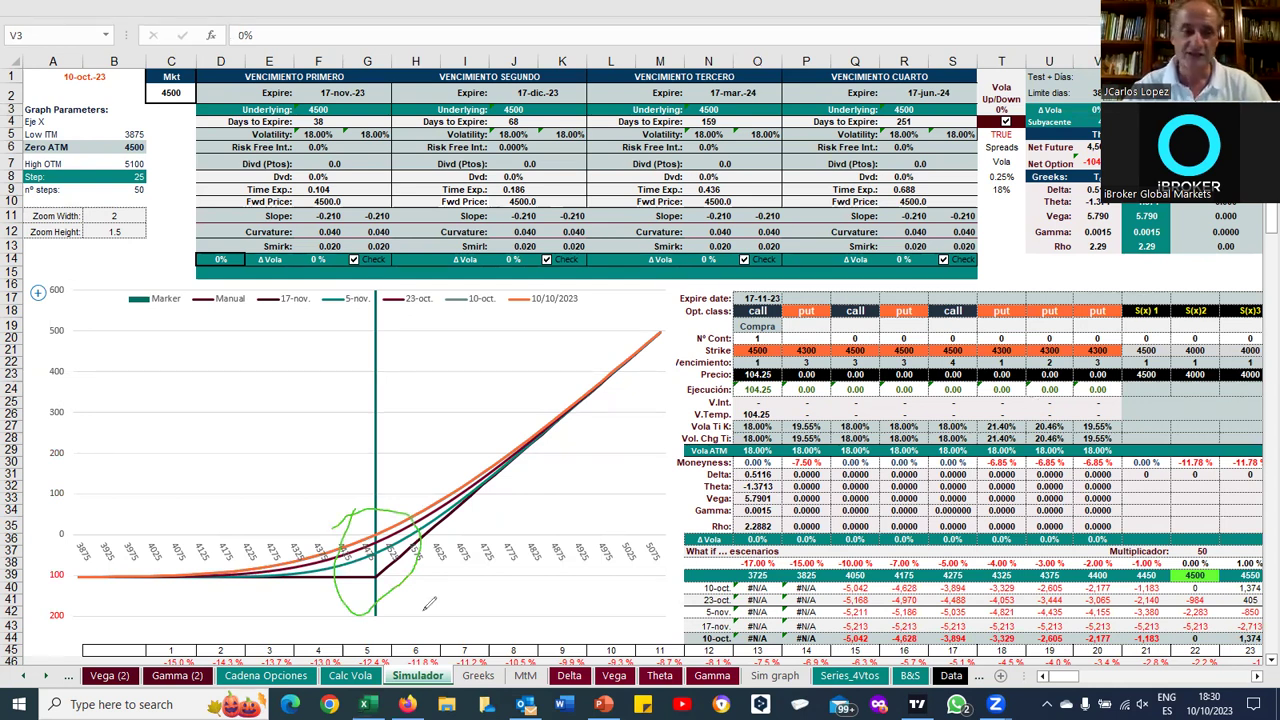
pyautogui.moveTo(400, 476); pyautogui.dragTo(434, 514)
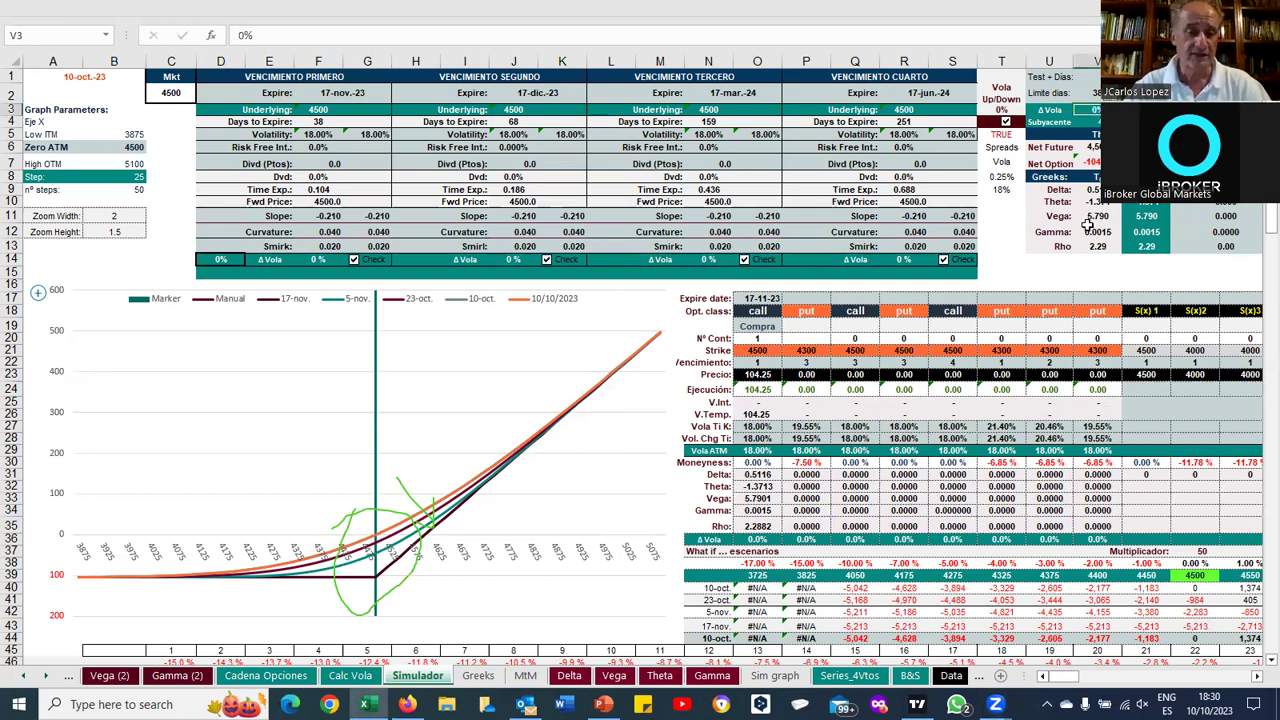
pyautogui.write('-4%')
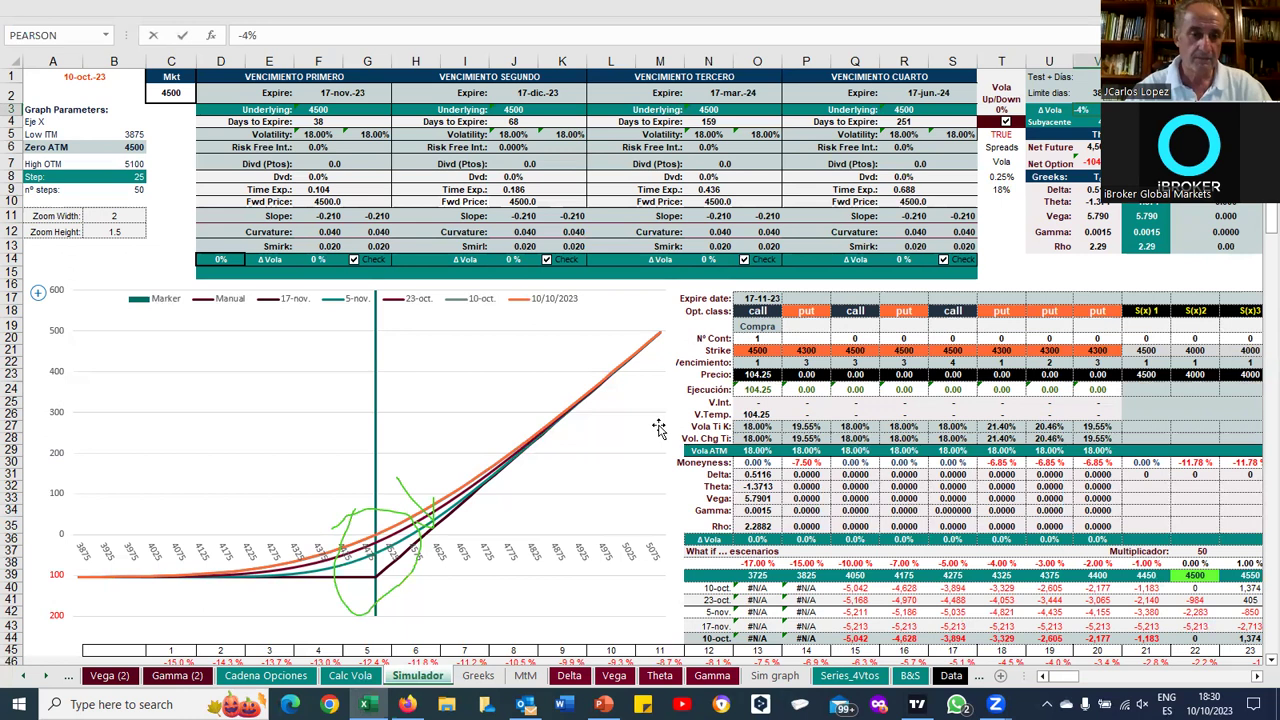
pyautogui.press('Return')
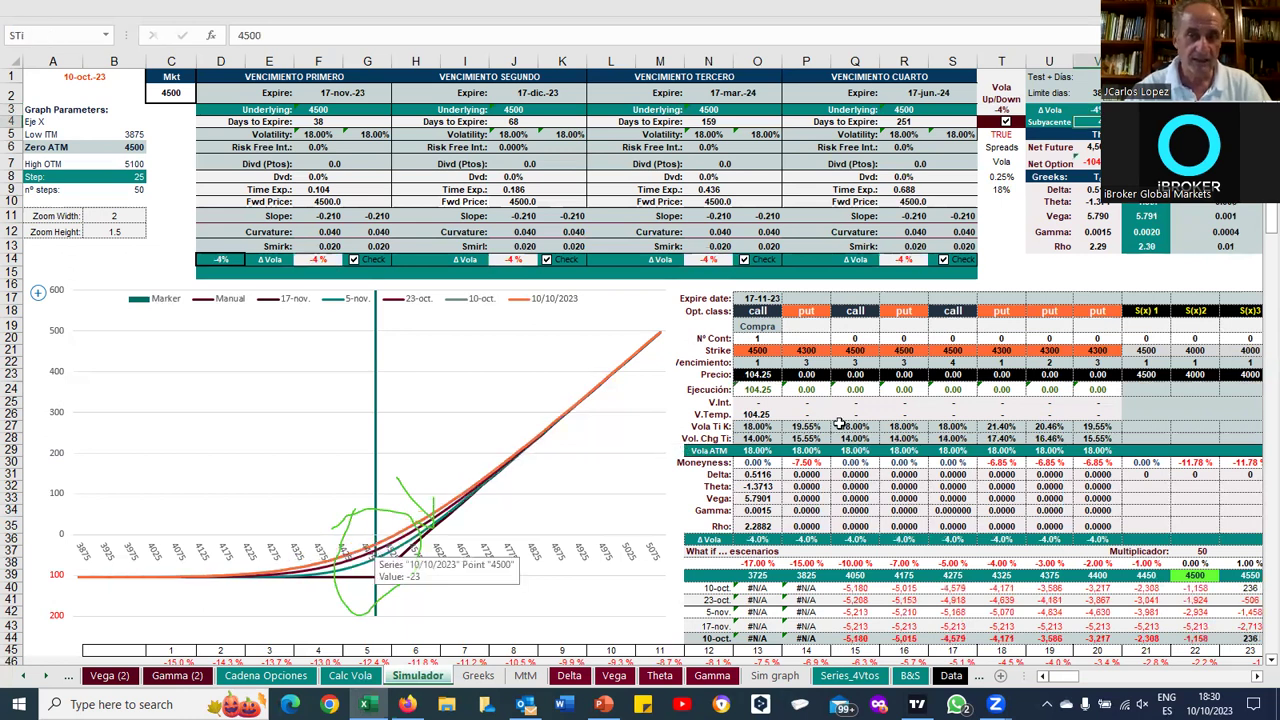
# Inspect the call price in O23, the net option value in V7, the difference in X7 and the vega in O33
pyautogui.press('Down')
pyautogui.press('Down')
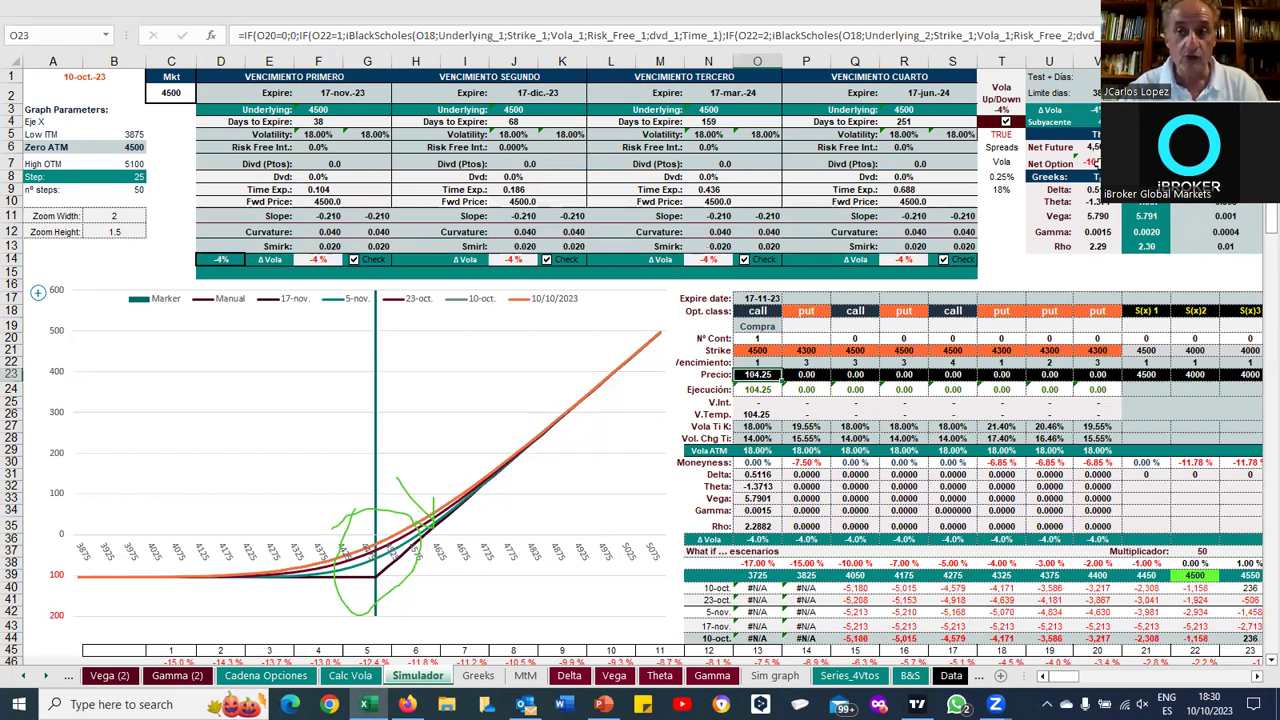
pyautogui.click(1097, 163)
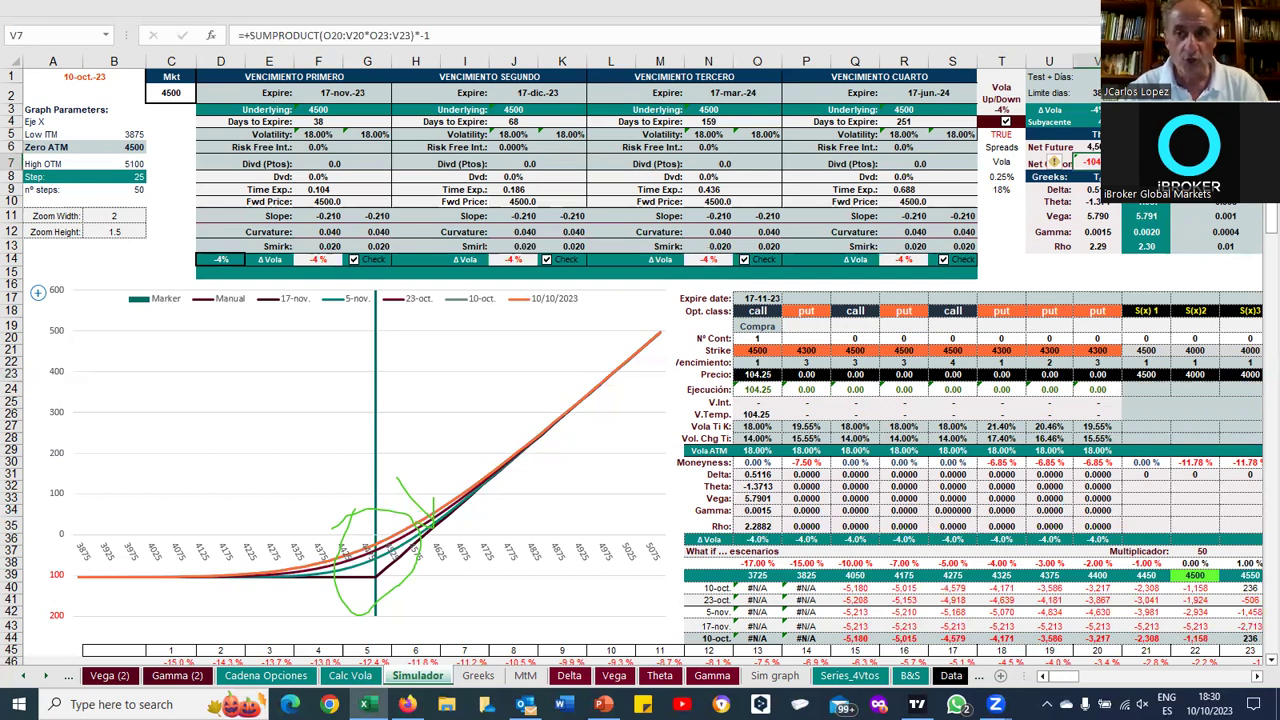
pyautogui.press('Right')
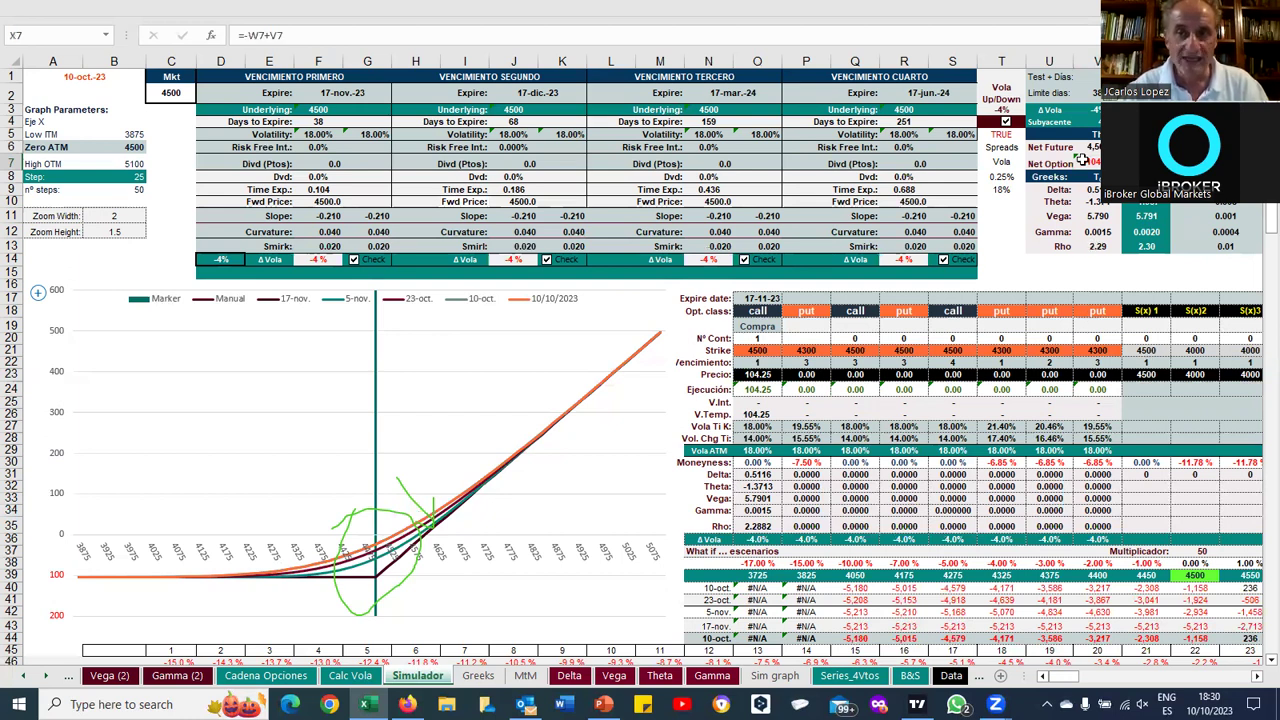
pyautogui.click(765, 498)
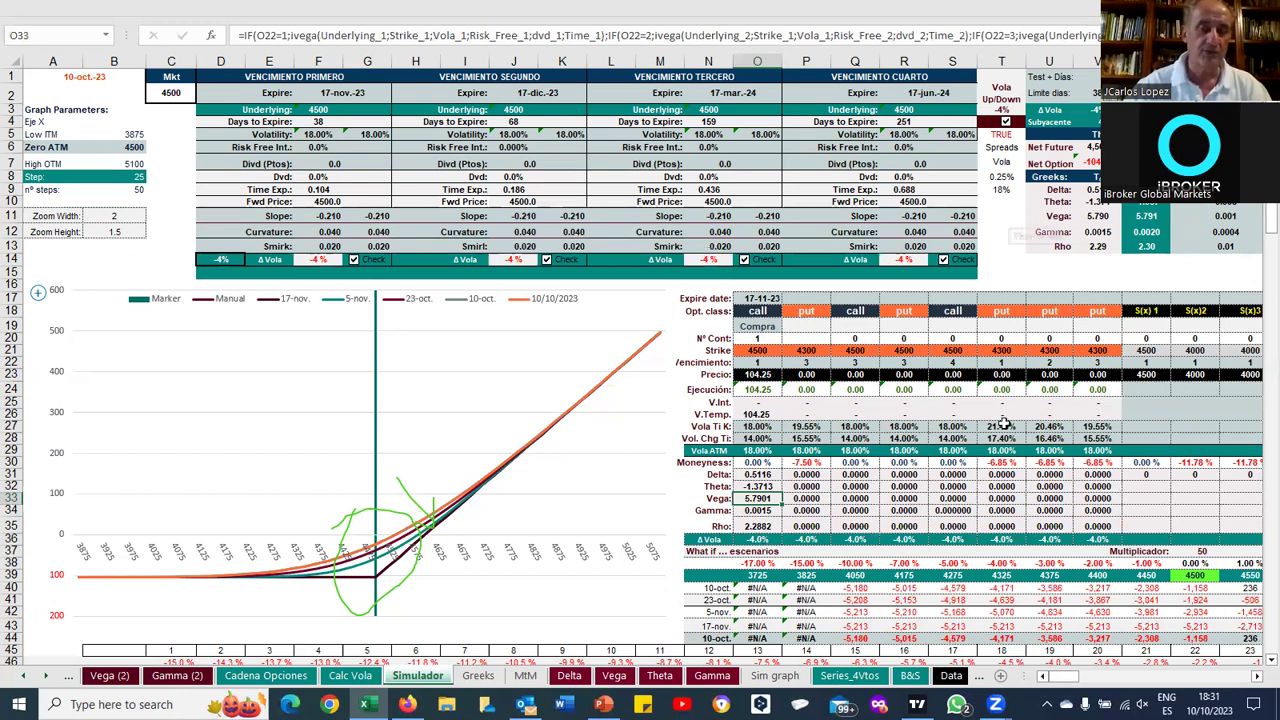
# Enter the formula +O33*V3 in T11 to multiply the call's vega by the volatility change
pyautogui.write('+')
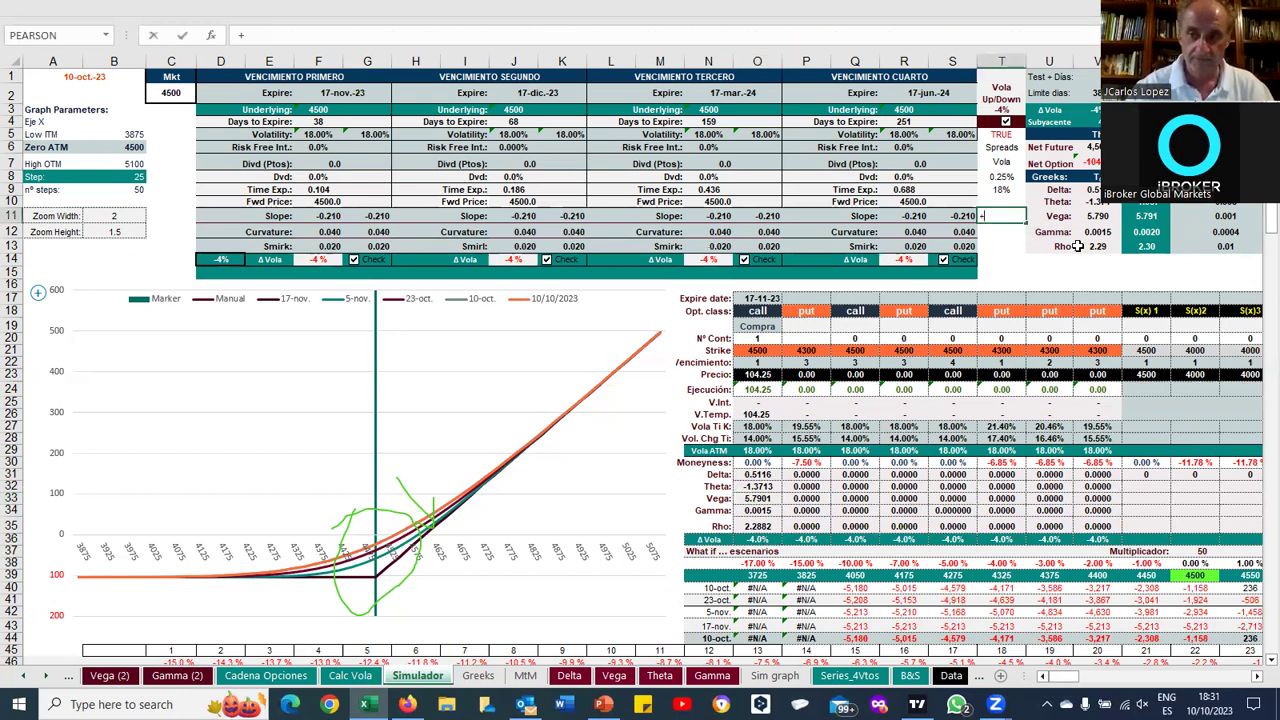
pyautogui.click(757, 498)
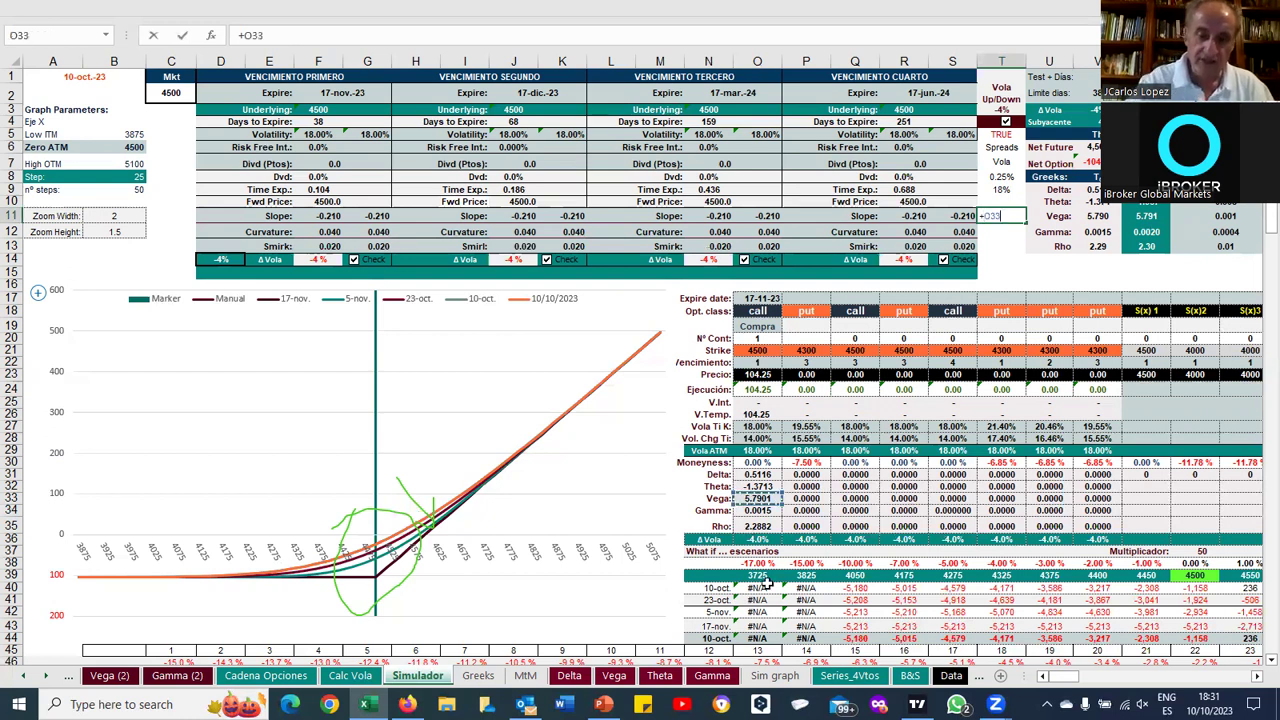
pyautogui.write('*')
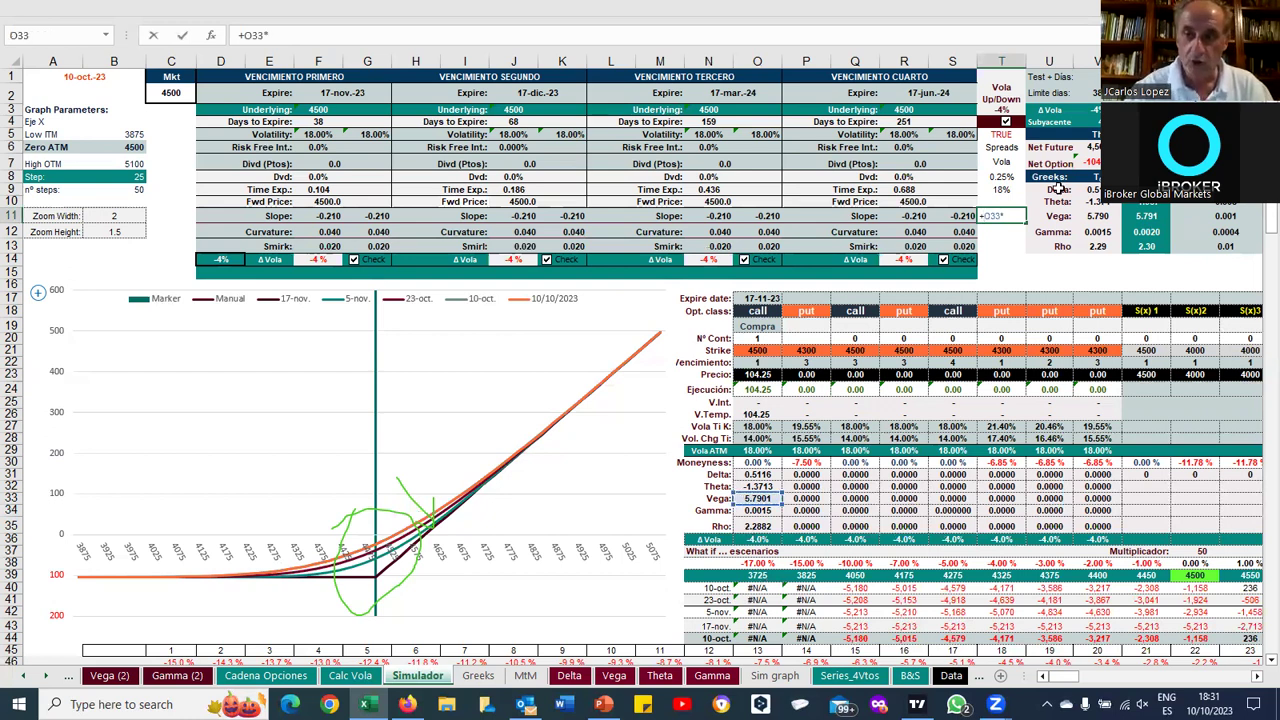
pyautogui.write('V3')
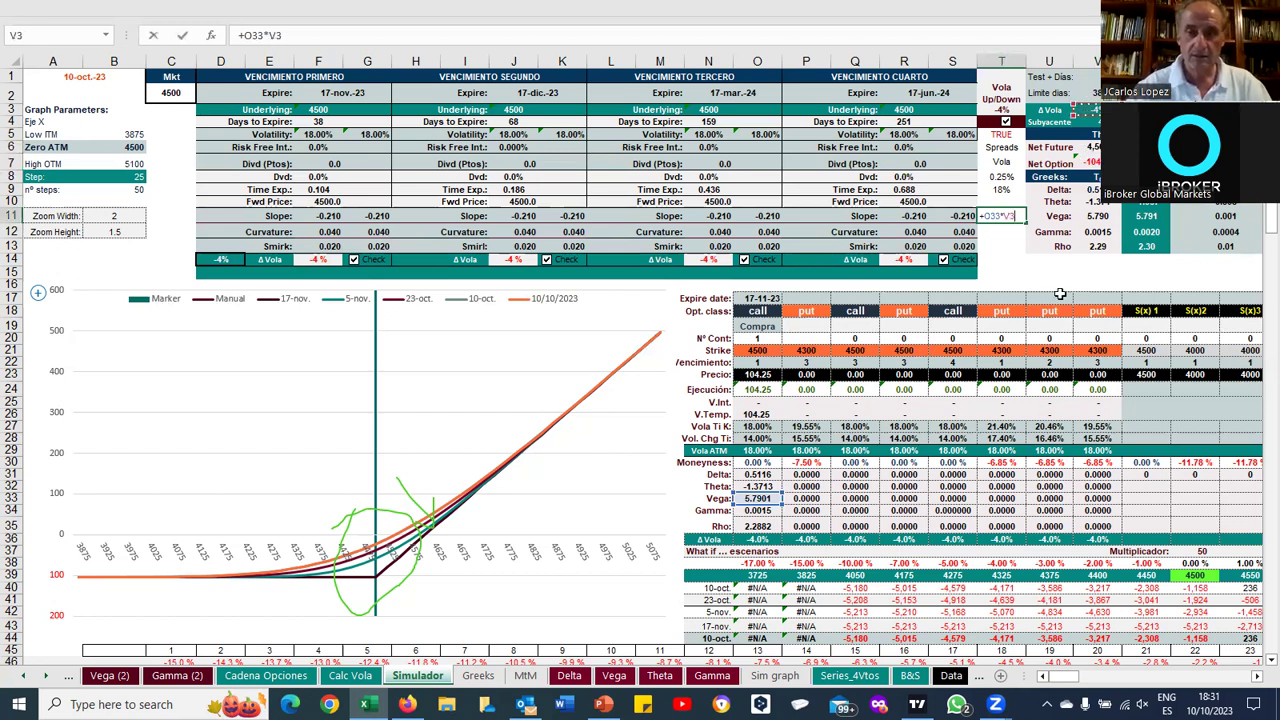
pyautogui.click(992, 246)
pyautogui.press('Up')
pyautogui.press('Up')
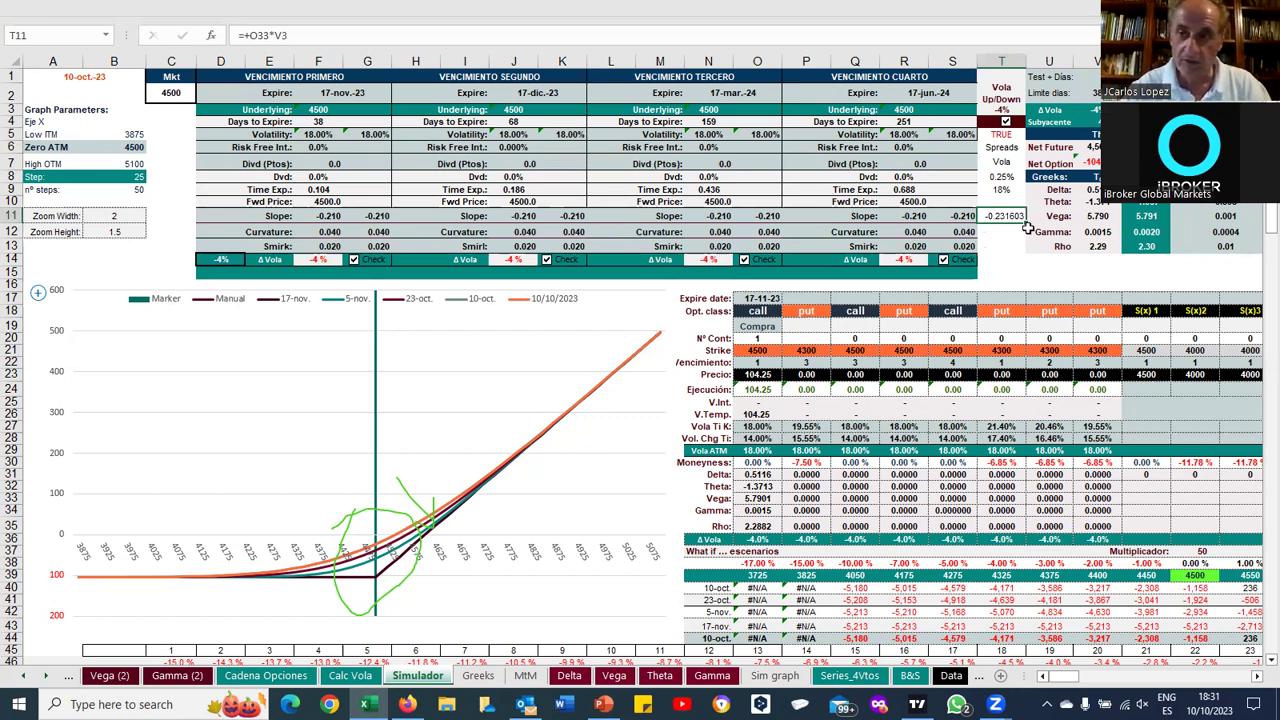
# Extend the formula in T11 with *100 to express the vega effect in points
pyautogui.click(315, 34)
pyautogui.write('*100')
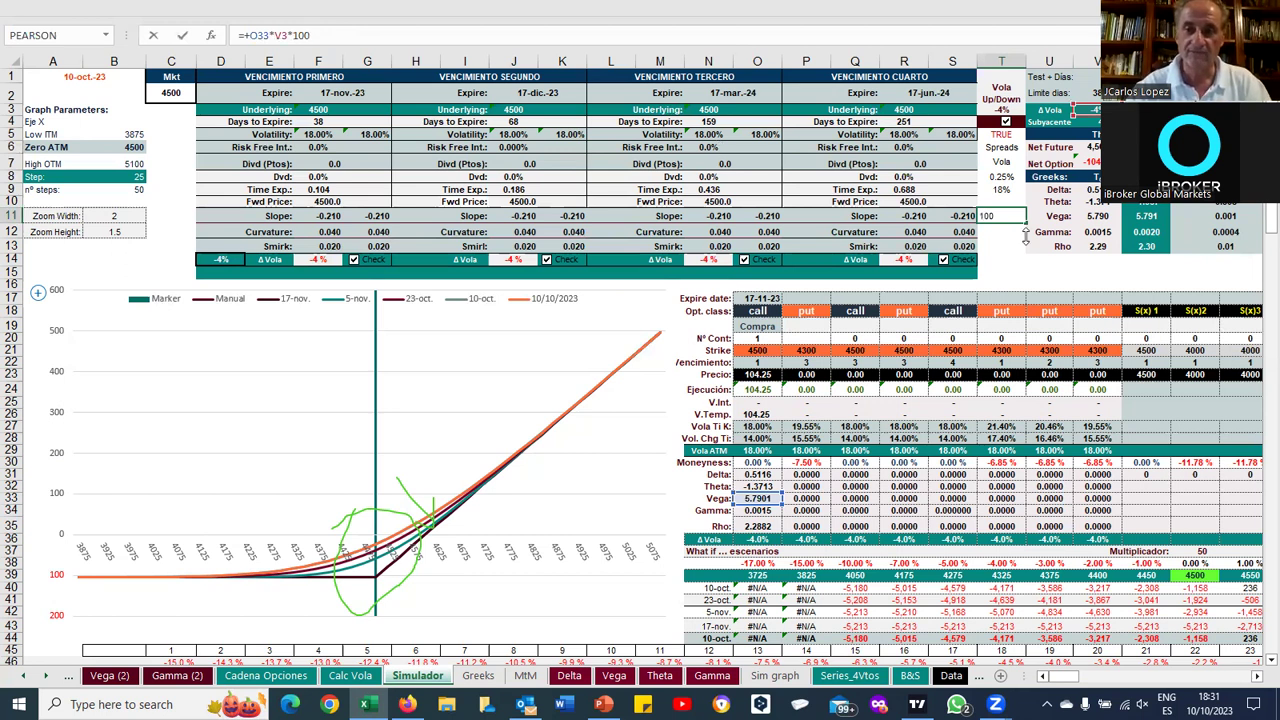
pyautogui.press('Return')
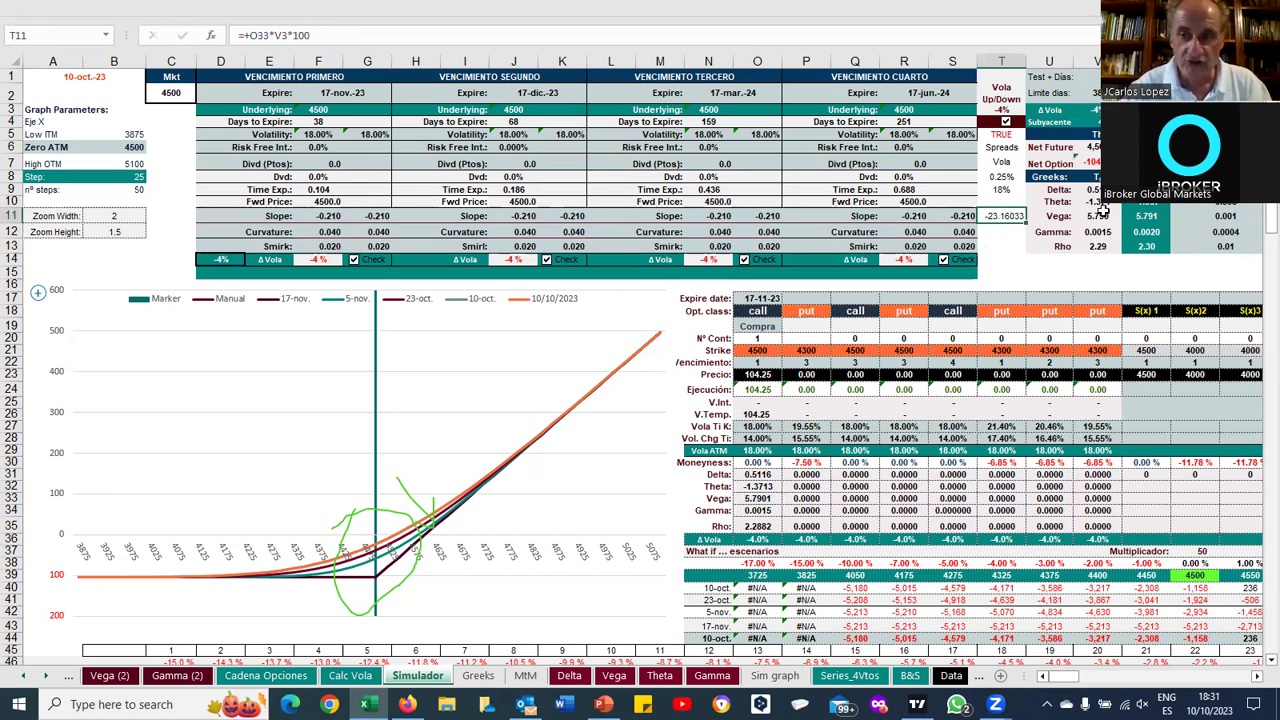
# Compare the net option difference in X7 with the vega-based estimate in T11
pyautogui.click(1195, 163)
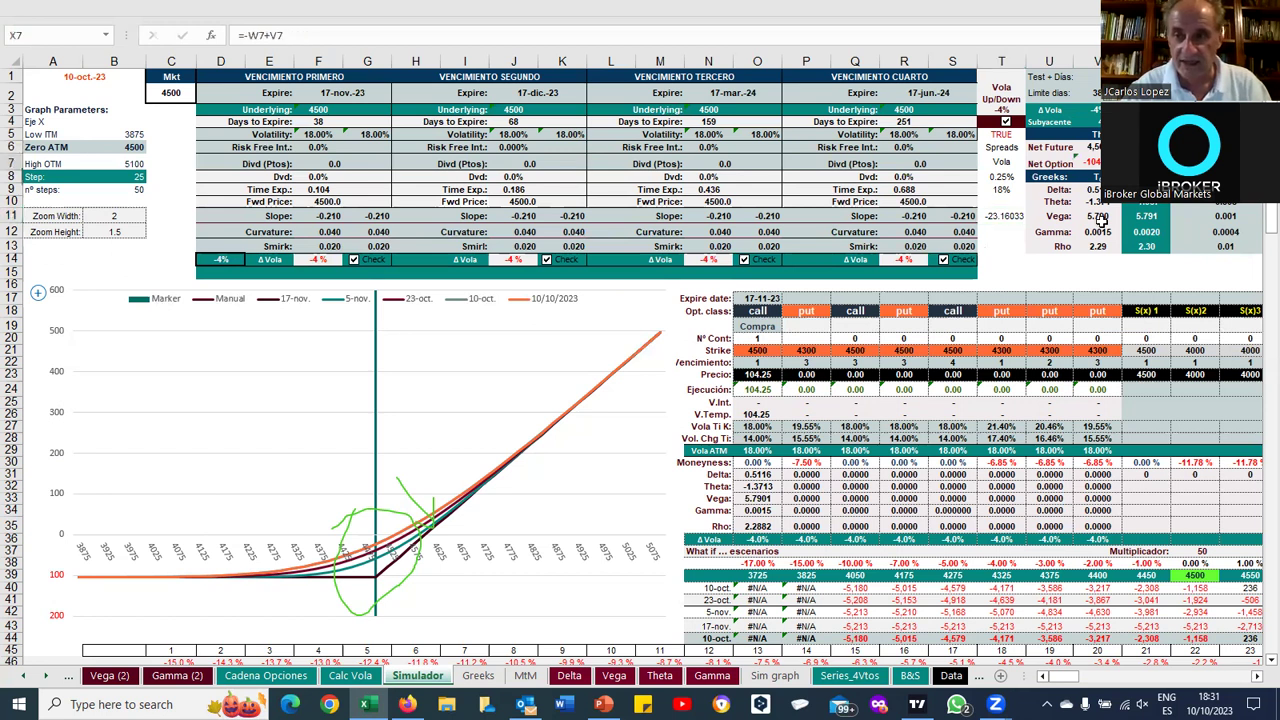
pyautogui.click(1001, 216)
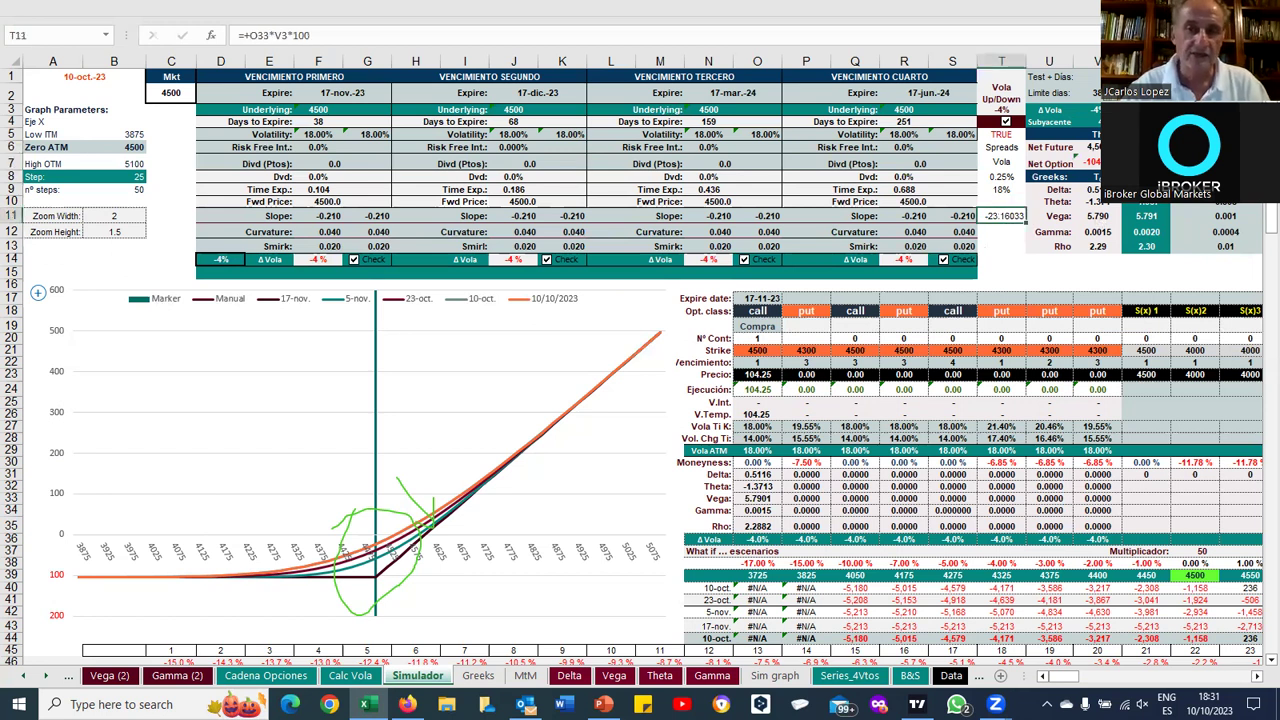
pyautogui.press('F5')
pyautogui.press('Return')
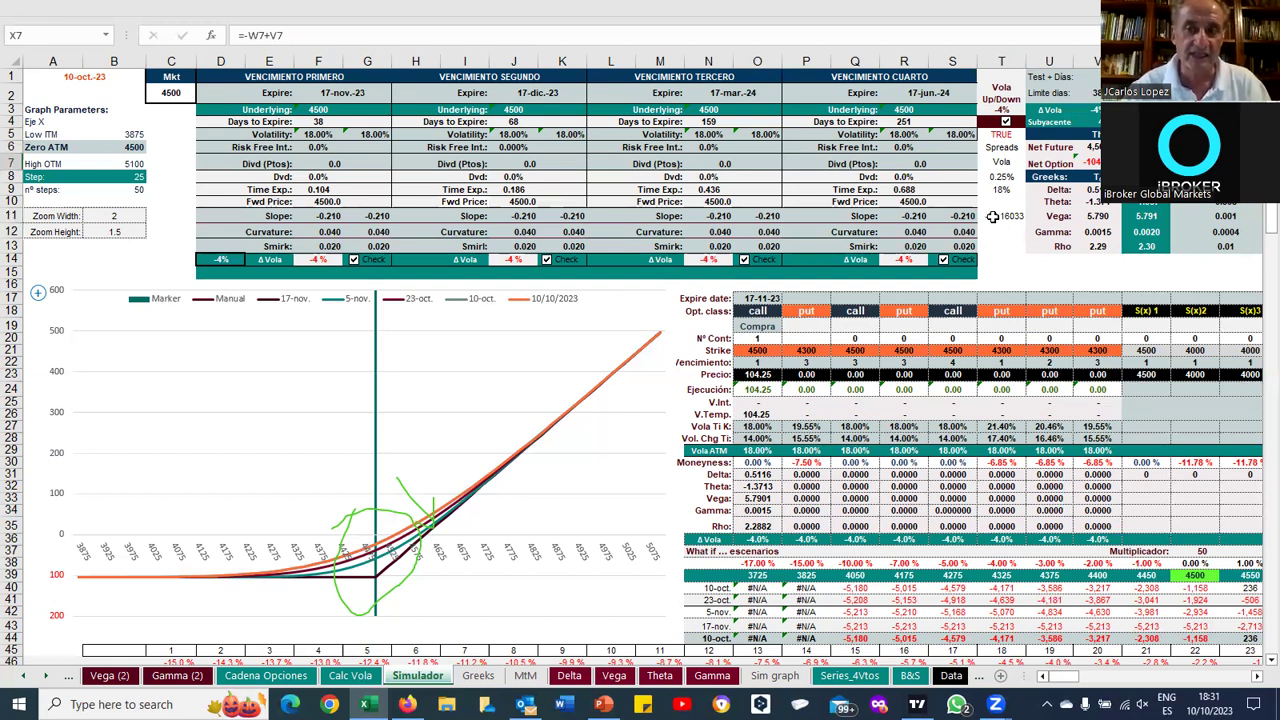
pyautogui.press('F5')
pyautogui.press('Return')
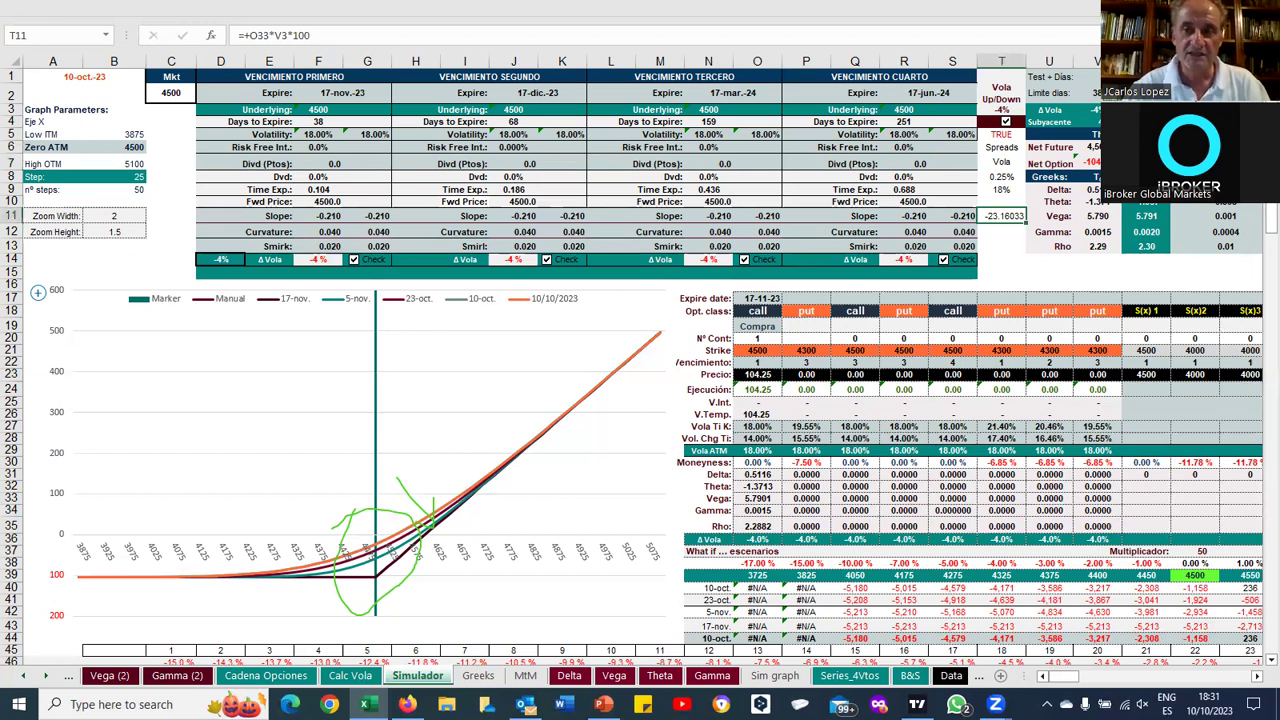
pyautogui.press('F5')
pyautogui.press('Return')
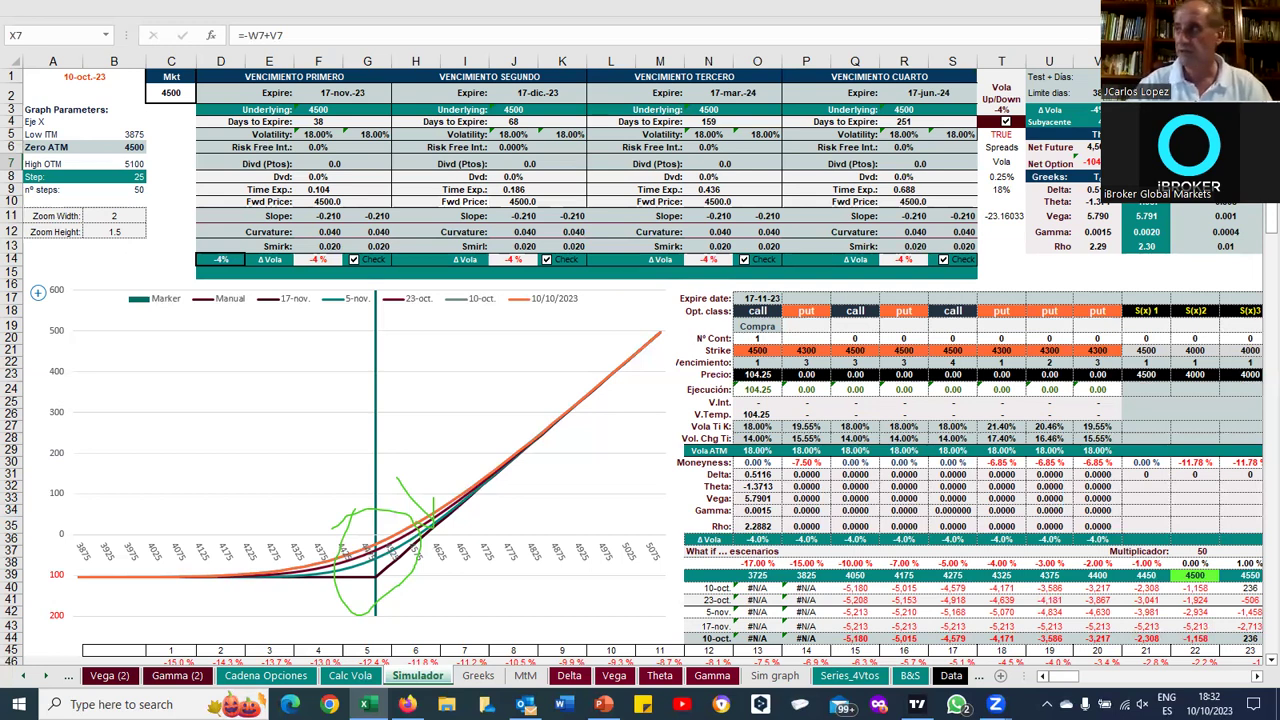
# Reset the volatility change in V3 to 0%
pyautogui.press('Escape')
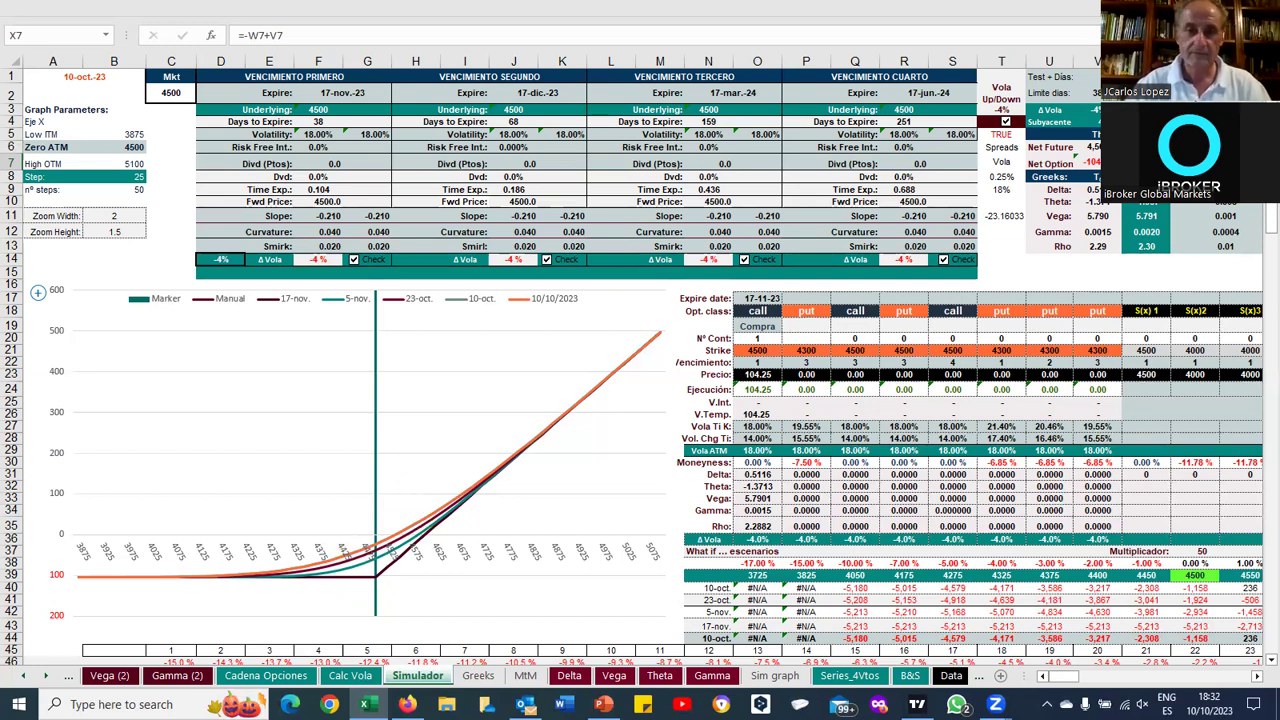
pyautogui.click(1015, 249)
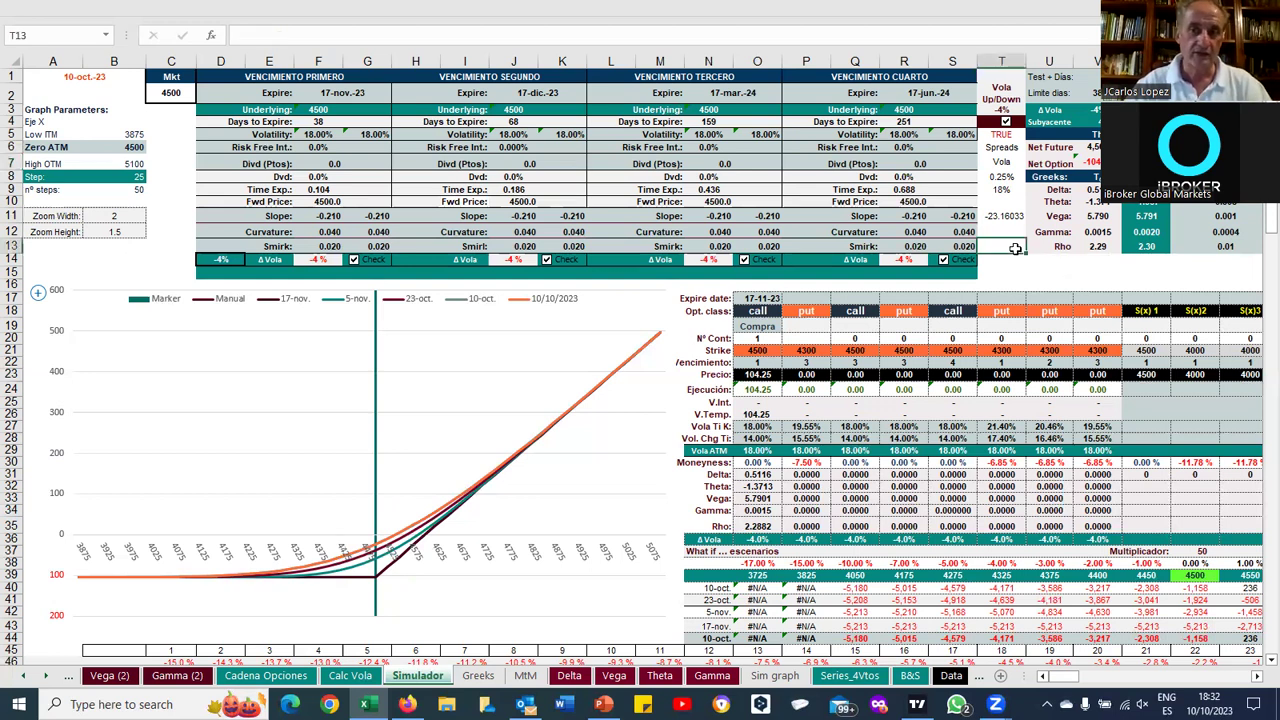
pyautogui.click(1095, 110)
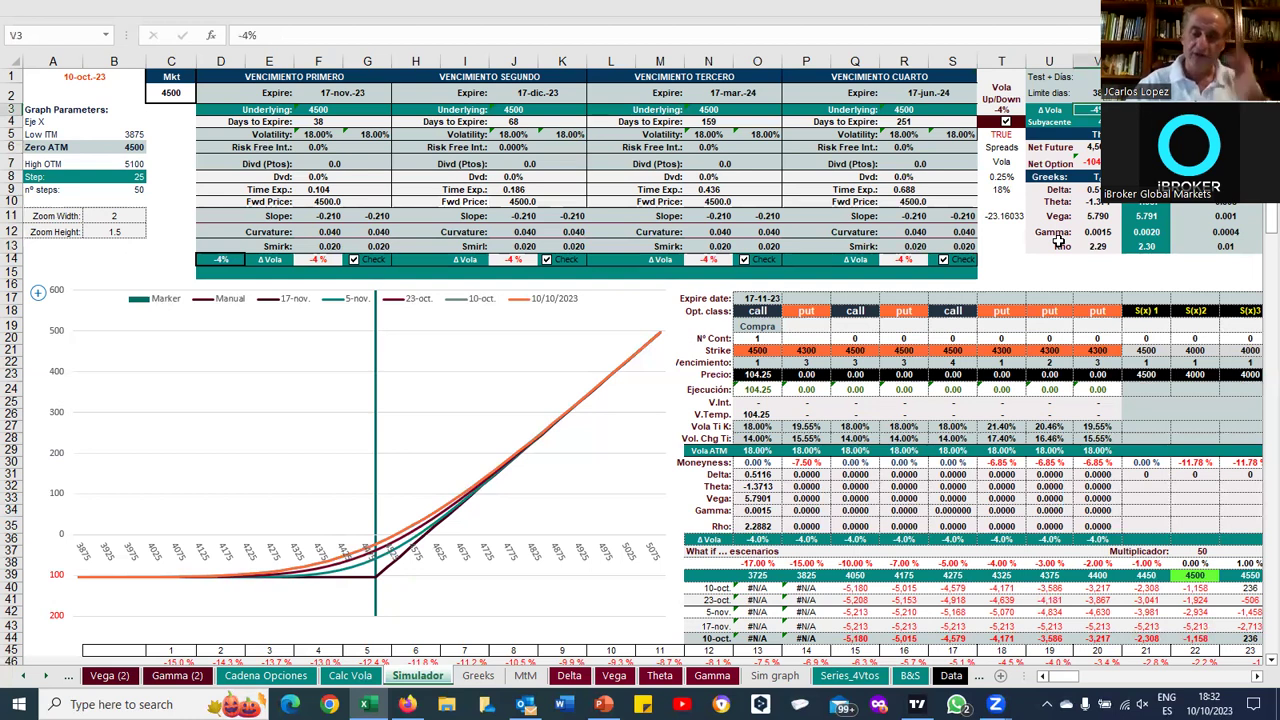
pyautogui.write('0')
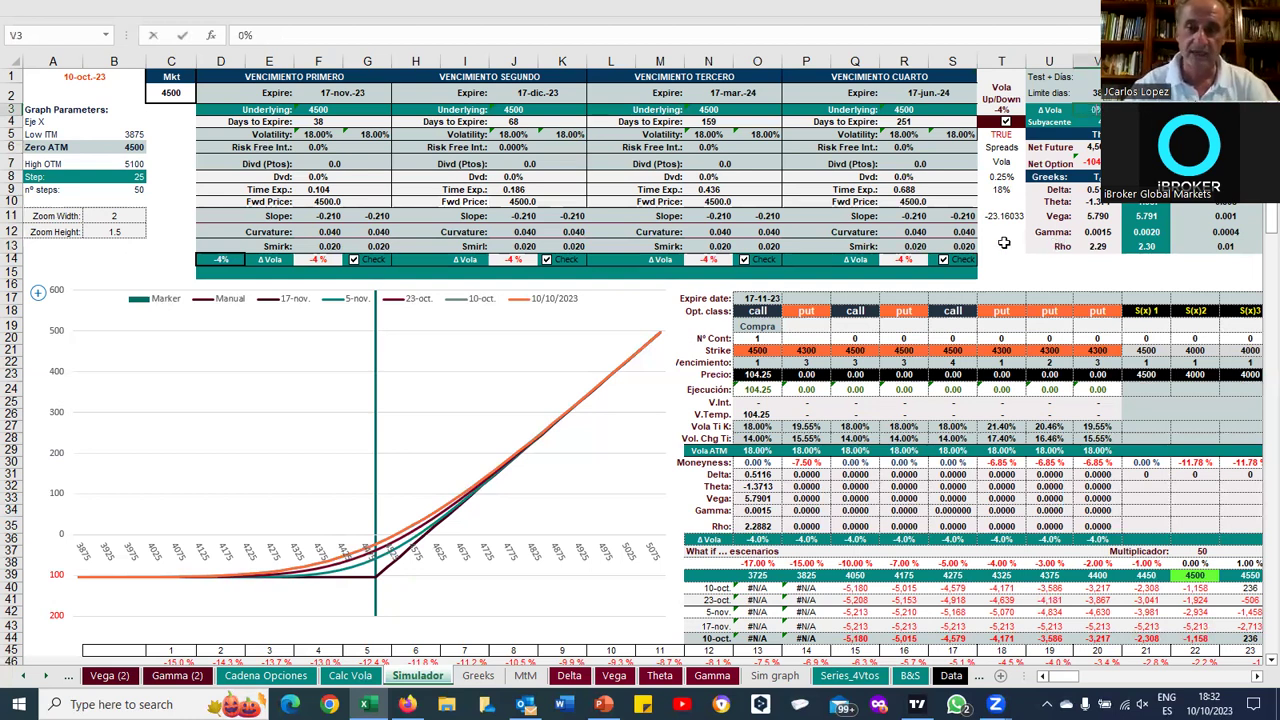
pyautogui.click(1004, 245)
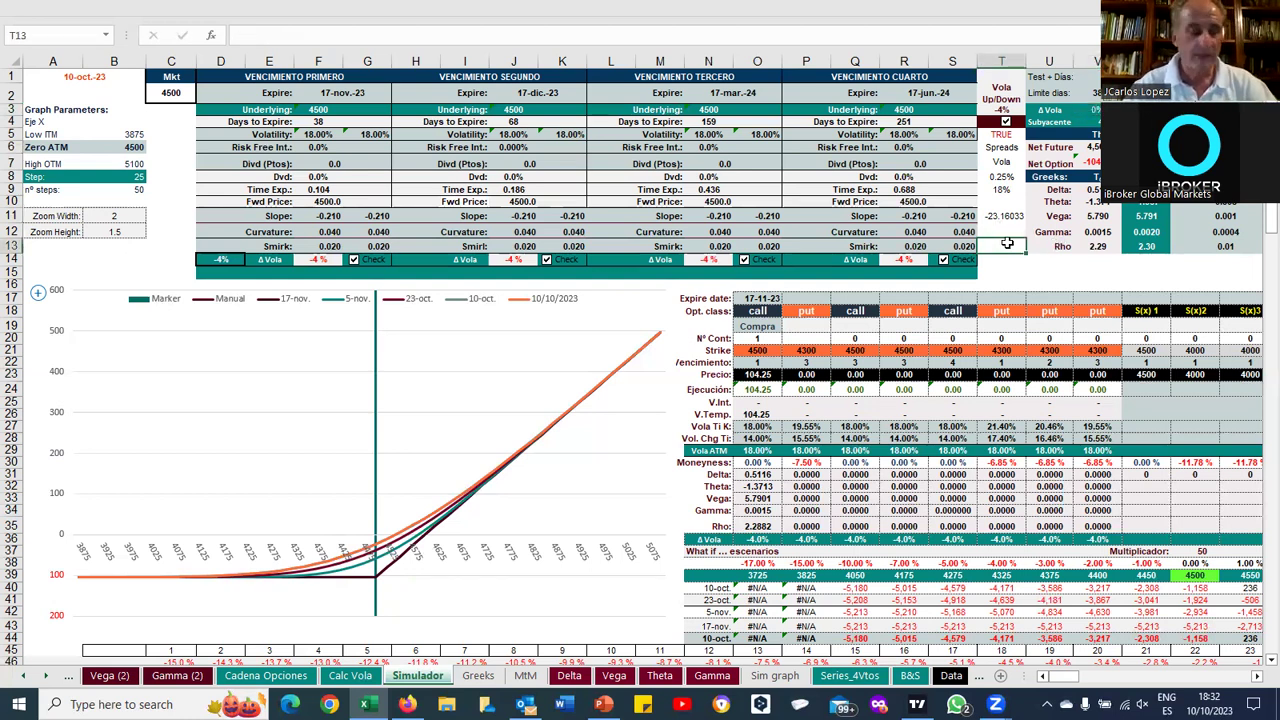
pyautogui.press('Up')
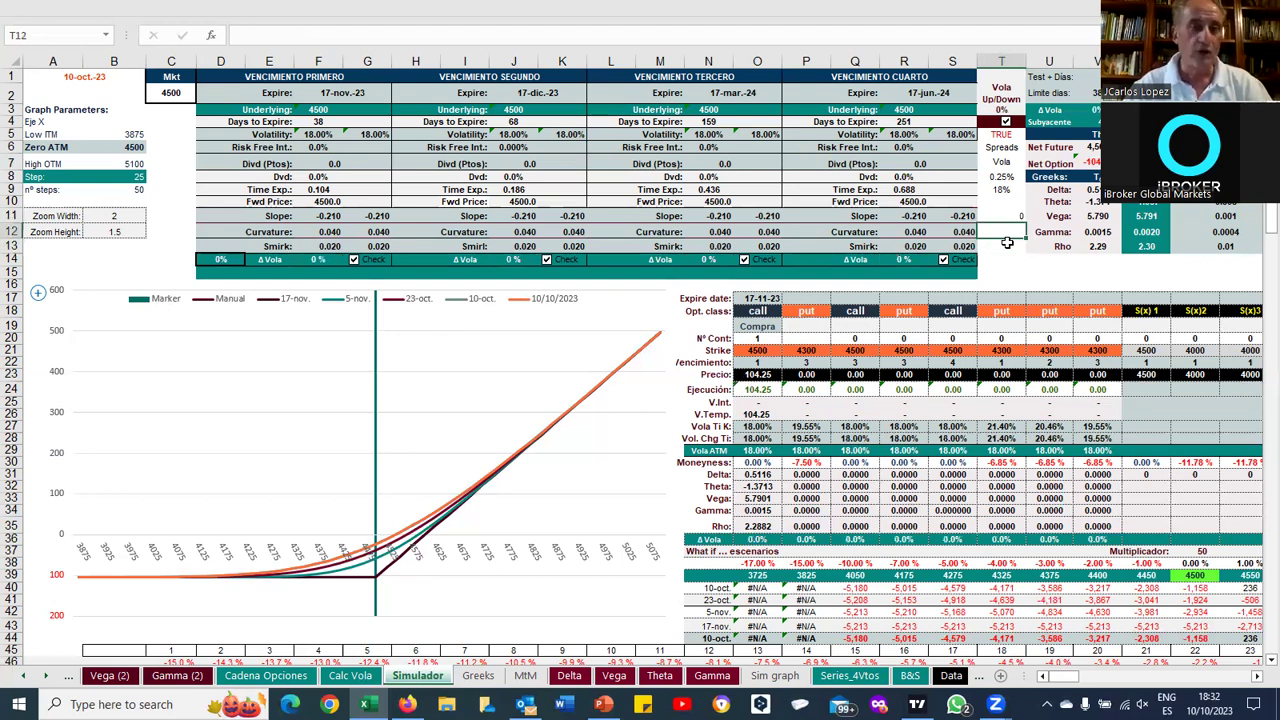
# Set the what-if underlying price in V4 to 4700
pyautogui.click(1095, 121)
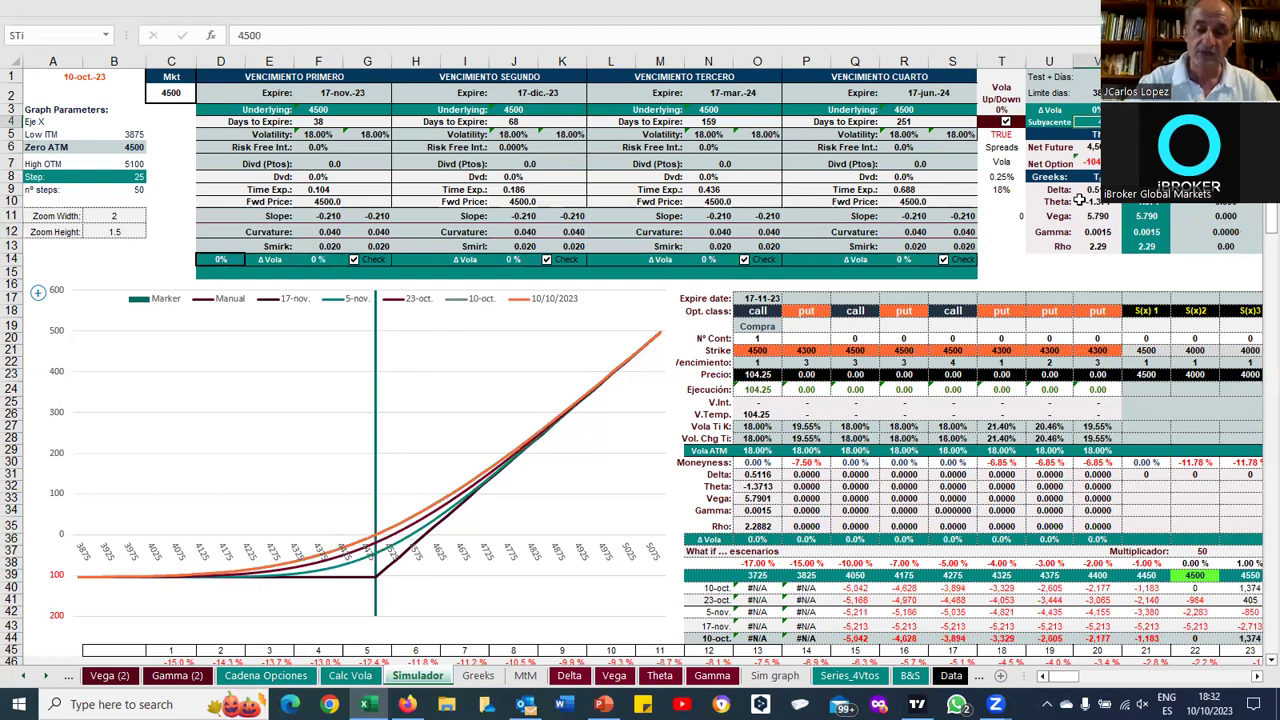
pyautogui.write('4700')
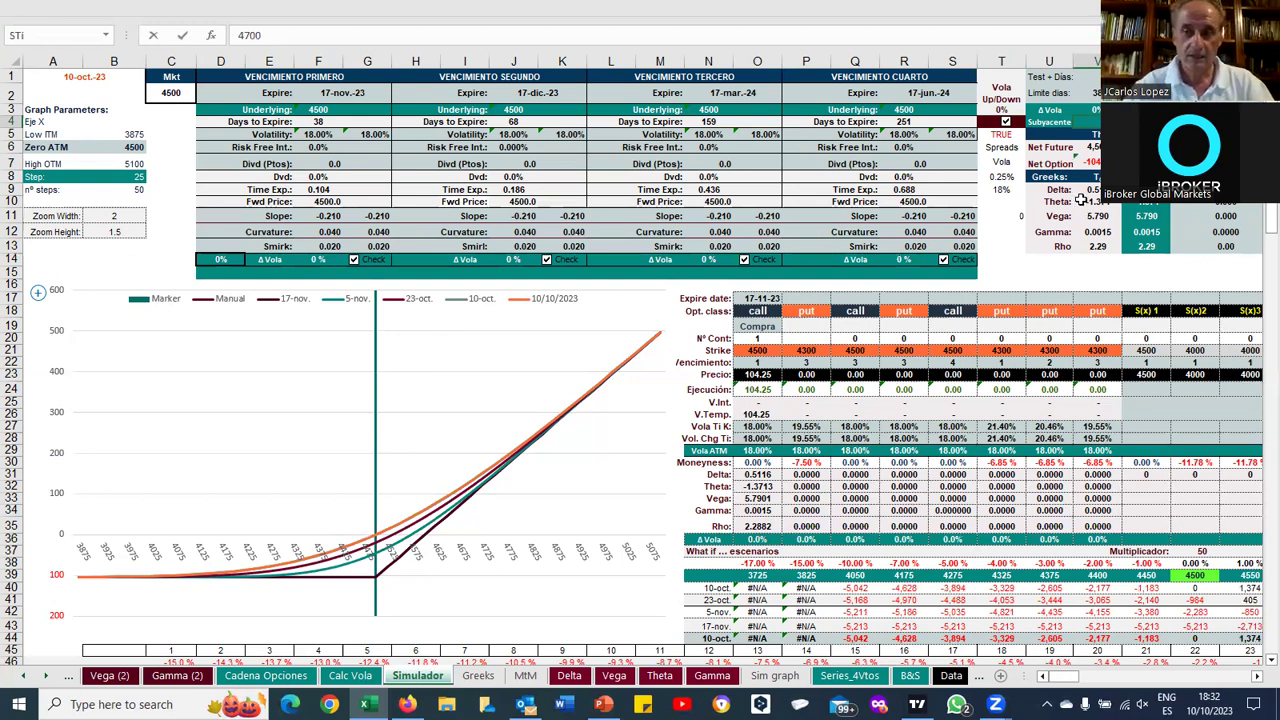
pyautogui.click(1090, 163)
pyautogui.press('Right')
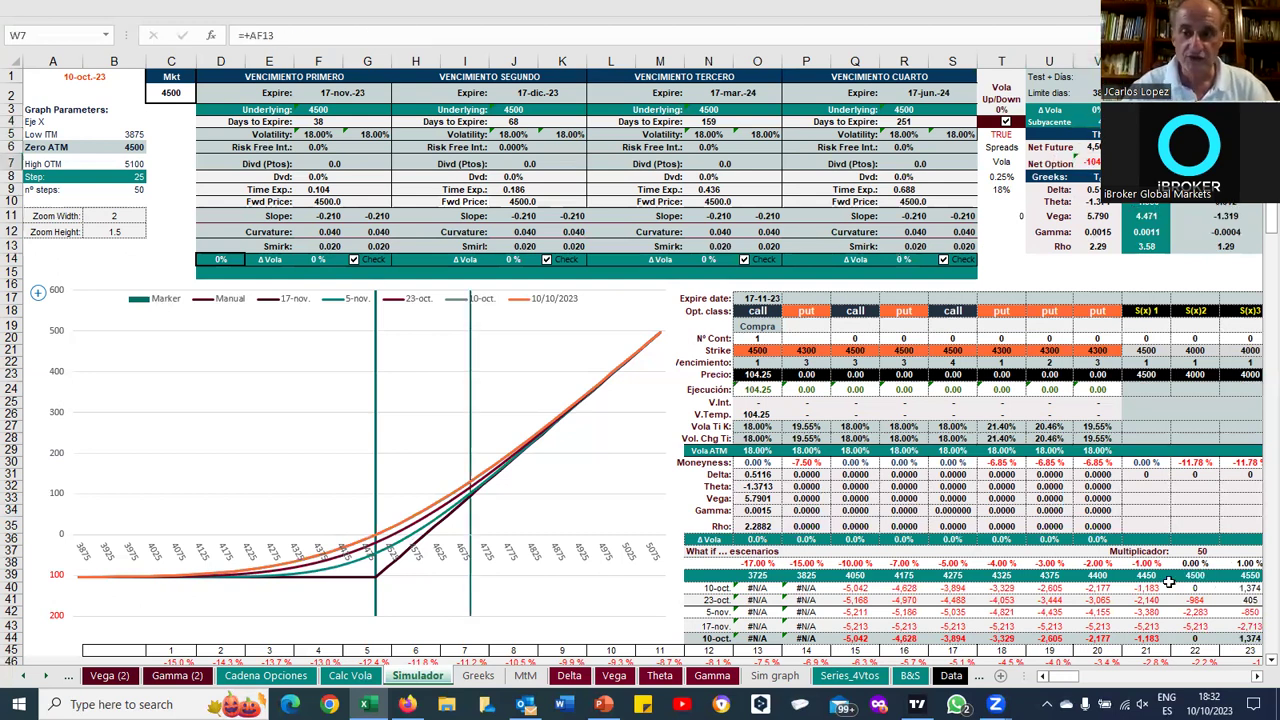
# Outline the current option position block in green and the scenario simulation block in blue
pyautogui.click(1257, 678)
pyautogui.hscroll(2, 1257, 678)
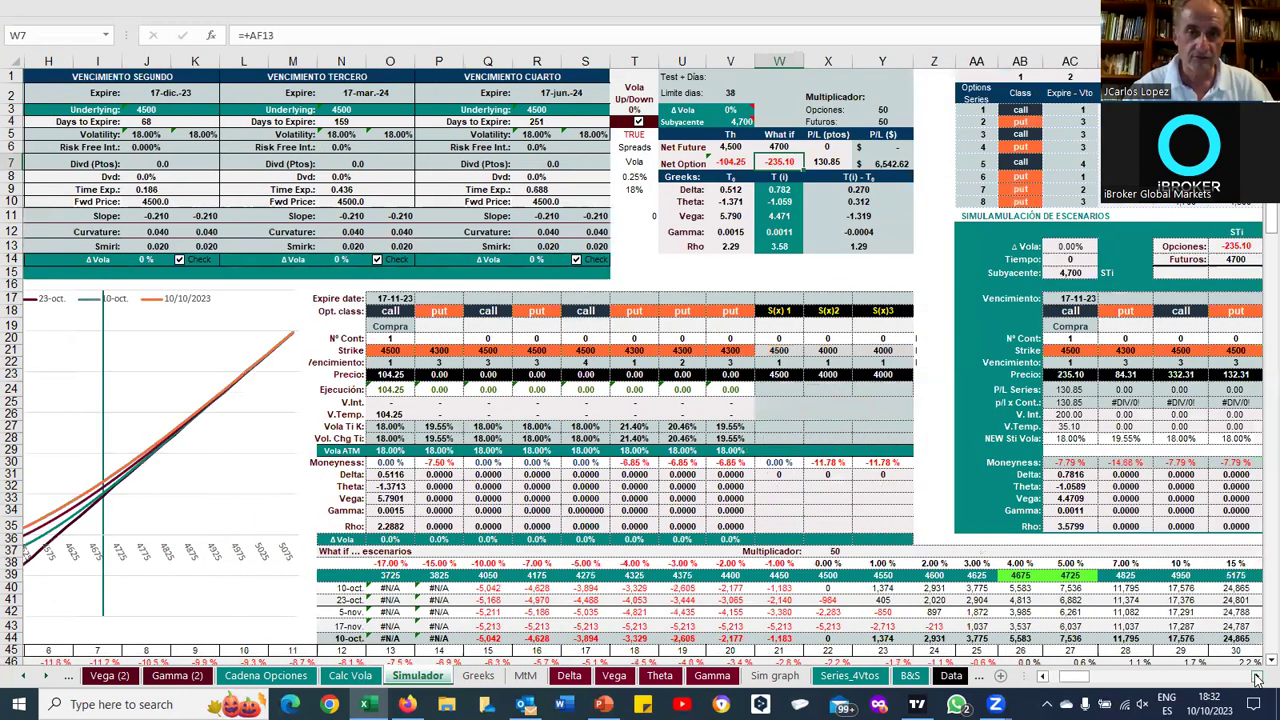
pyautogui.hscroll(2, 1107, 225)
pyautogui.hscroll(1, 664, 492)
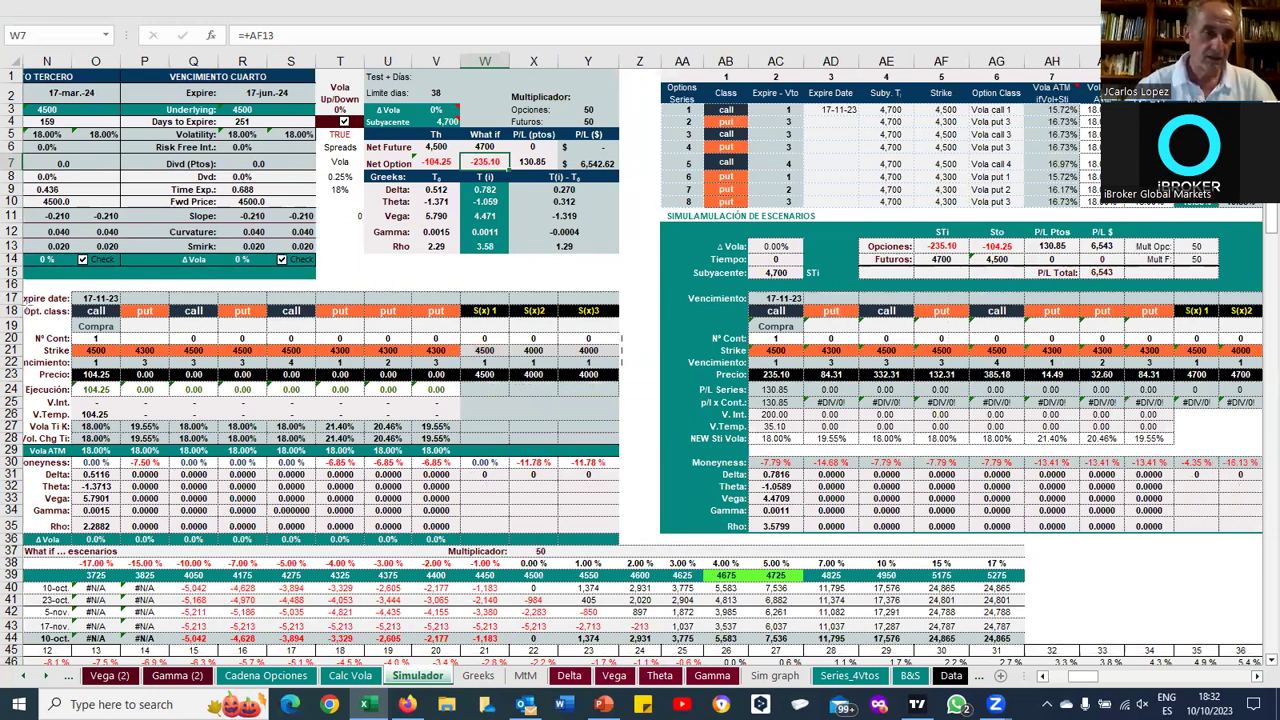
pyautogui.moveTo(62, 285); pyautogui.dragTo(631, 548)
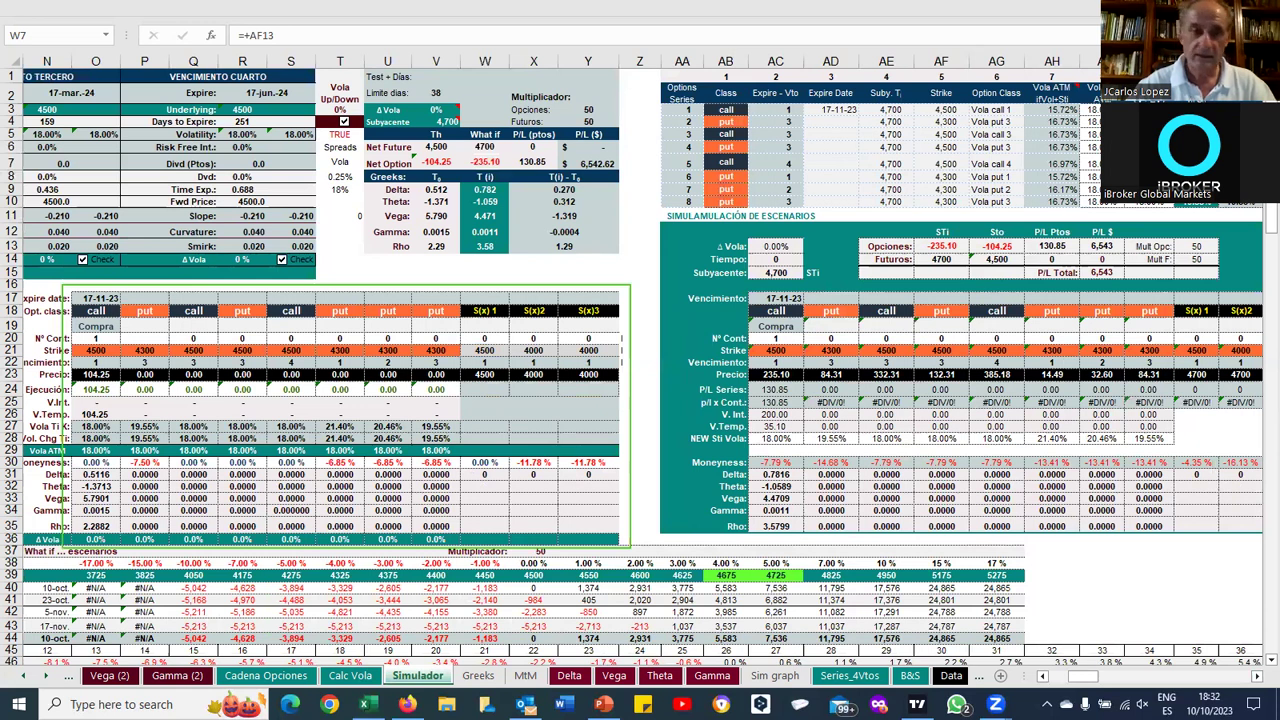
pyautogui.moveTo(650, 212); pyautogui.dragTo(1247, 537)
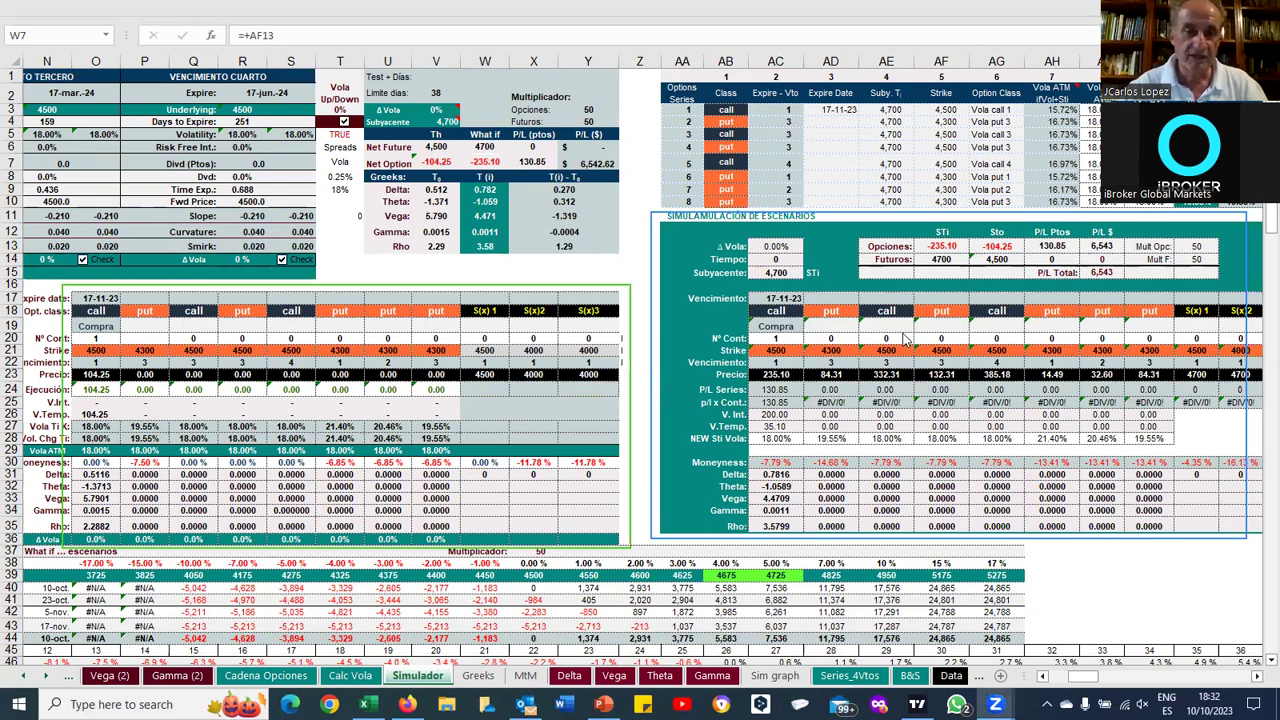
# Compare the call's current price in O23 with its simulated price in AC23 and the resulting P/L in X7
pyautogui.click(90, 372)
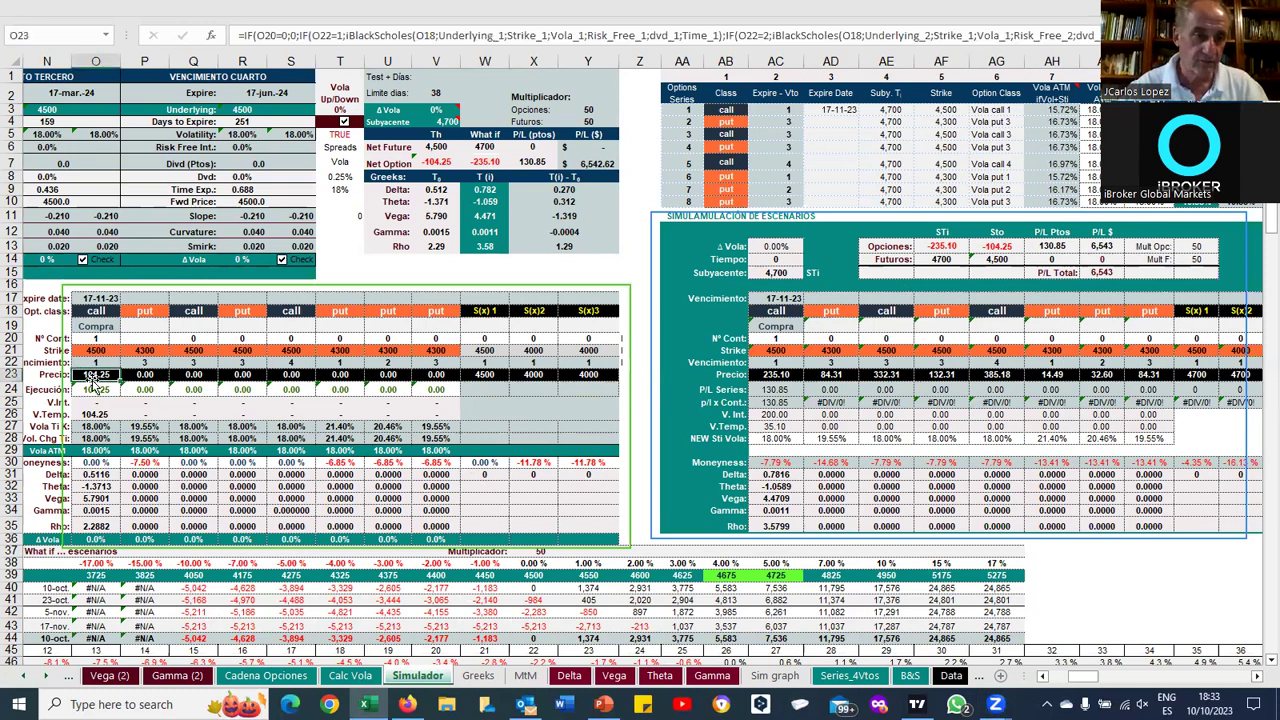
pyautogui.click(765, 374)
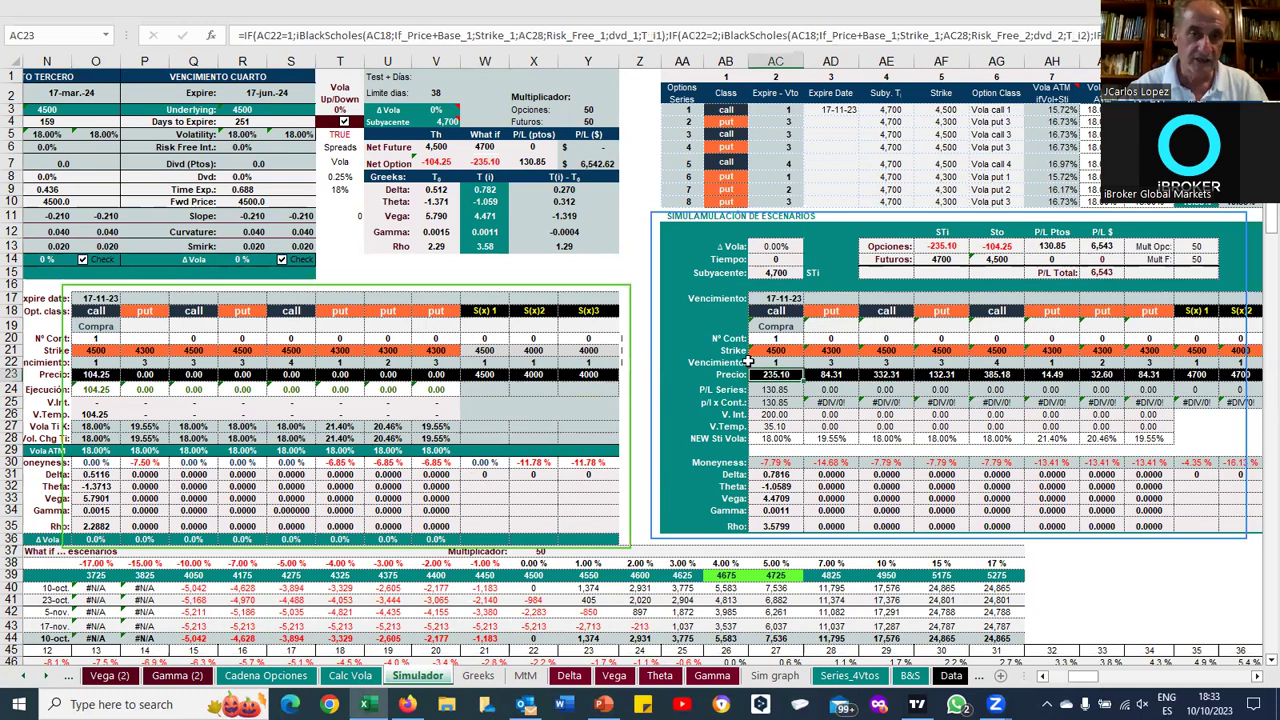
pyautogui.click(486, 164)
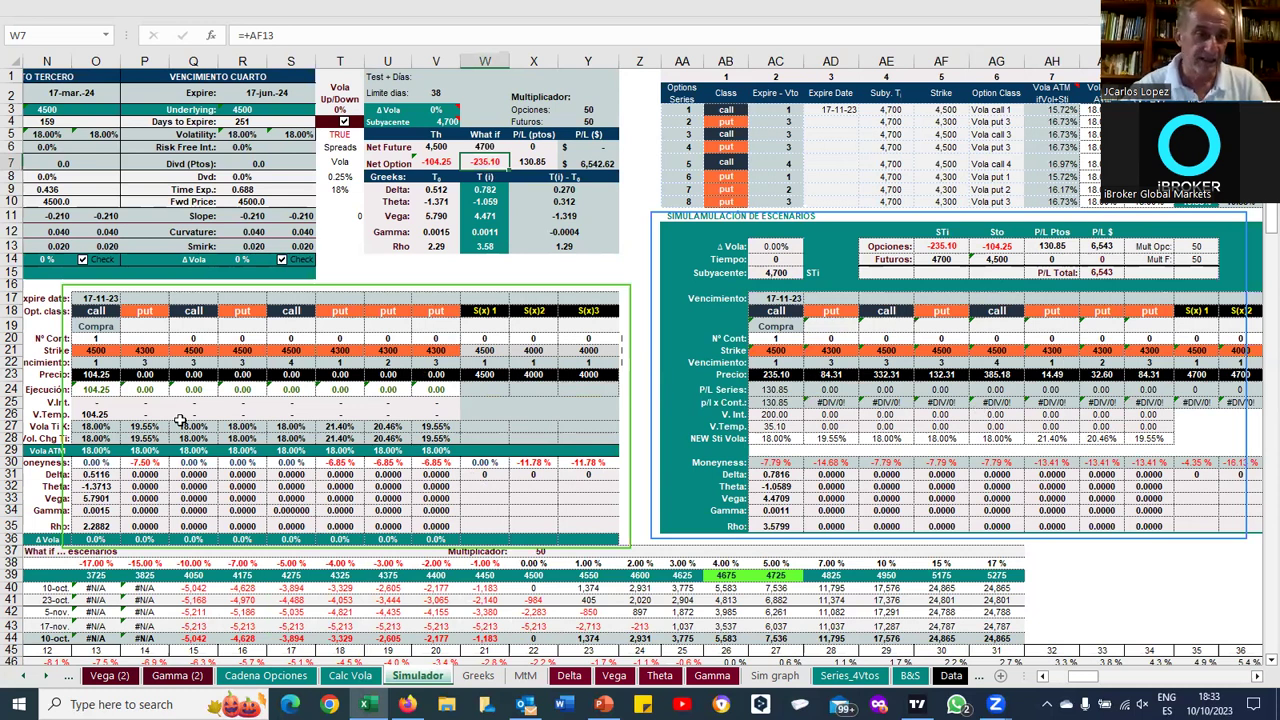
pyautogui.click(100, 377)
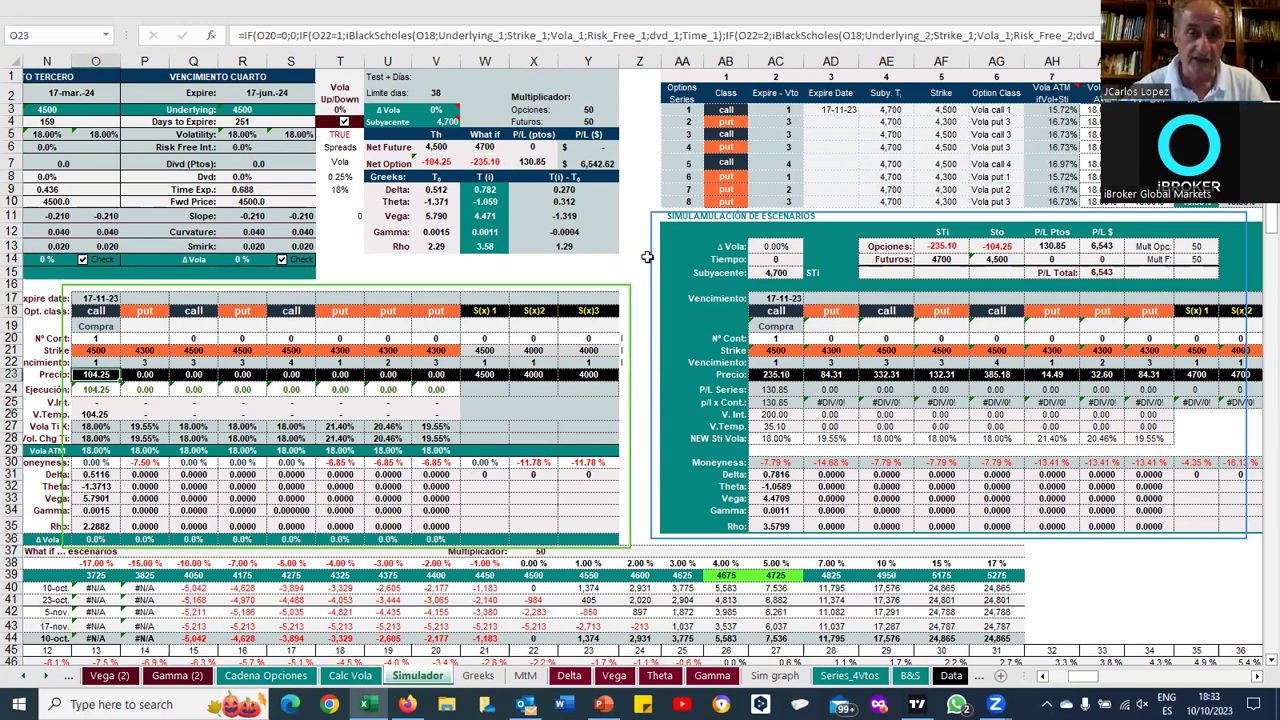
pyautogui.click(775, 374)
pyautogui.click(533, 160)
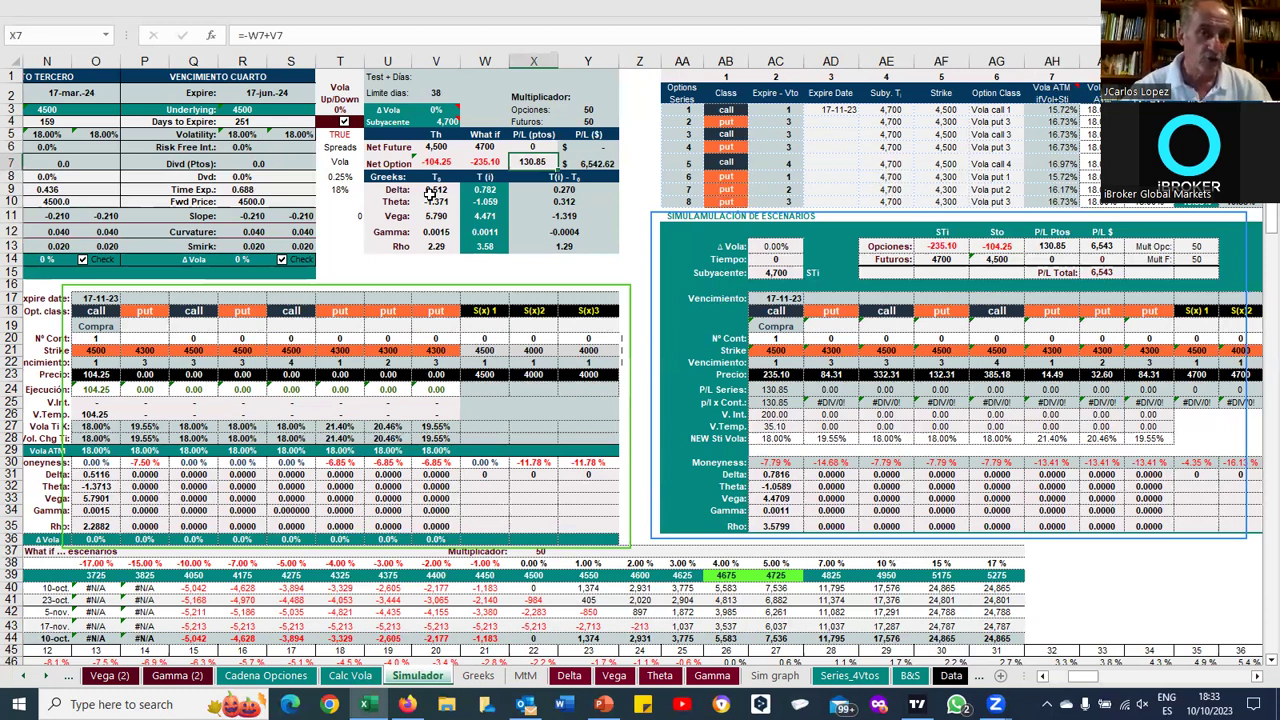
# Compare the current delta in V9 with the simulated delta in W9 and relate them to the P/L in X7
pyautogui.press('Left')
pyautogui.press('Left')
pyautogui.press('Down')
pyautogui.press('Down')
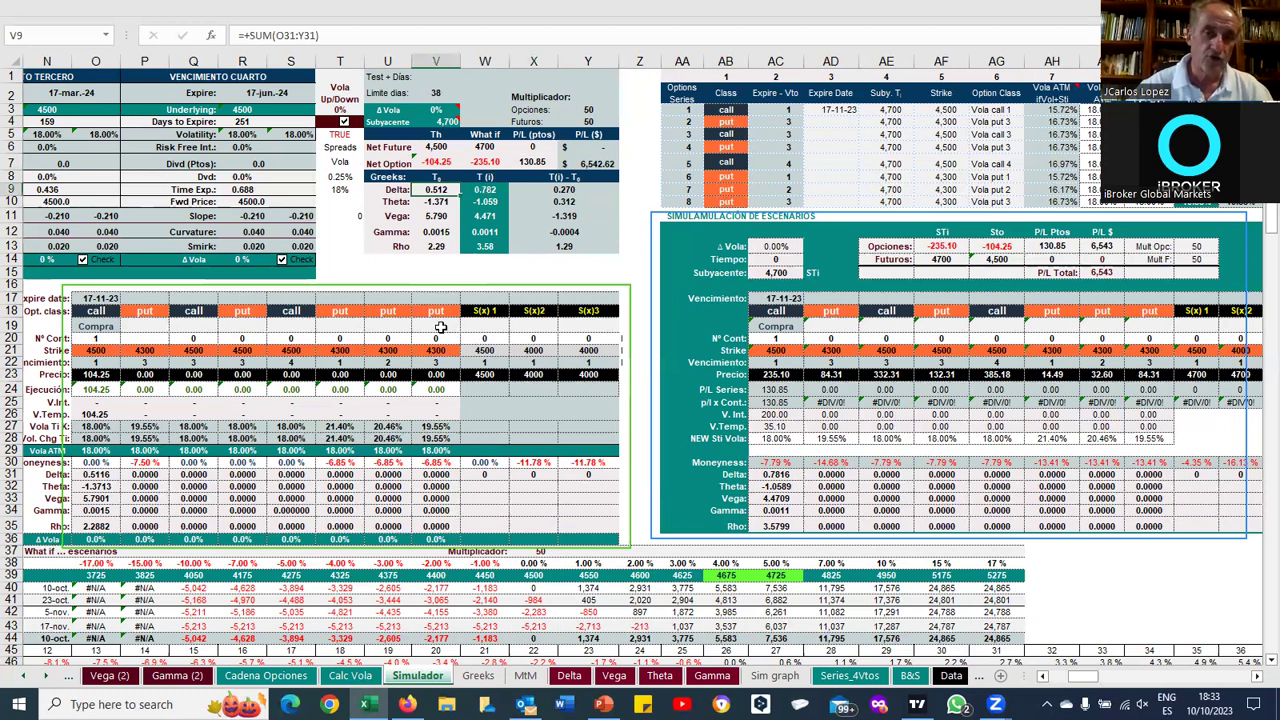
pyautogui.press('Right')
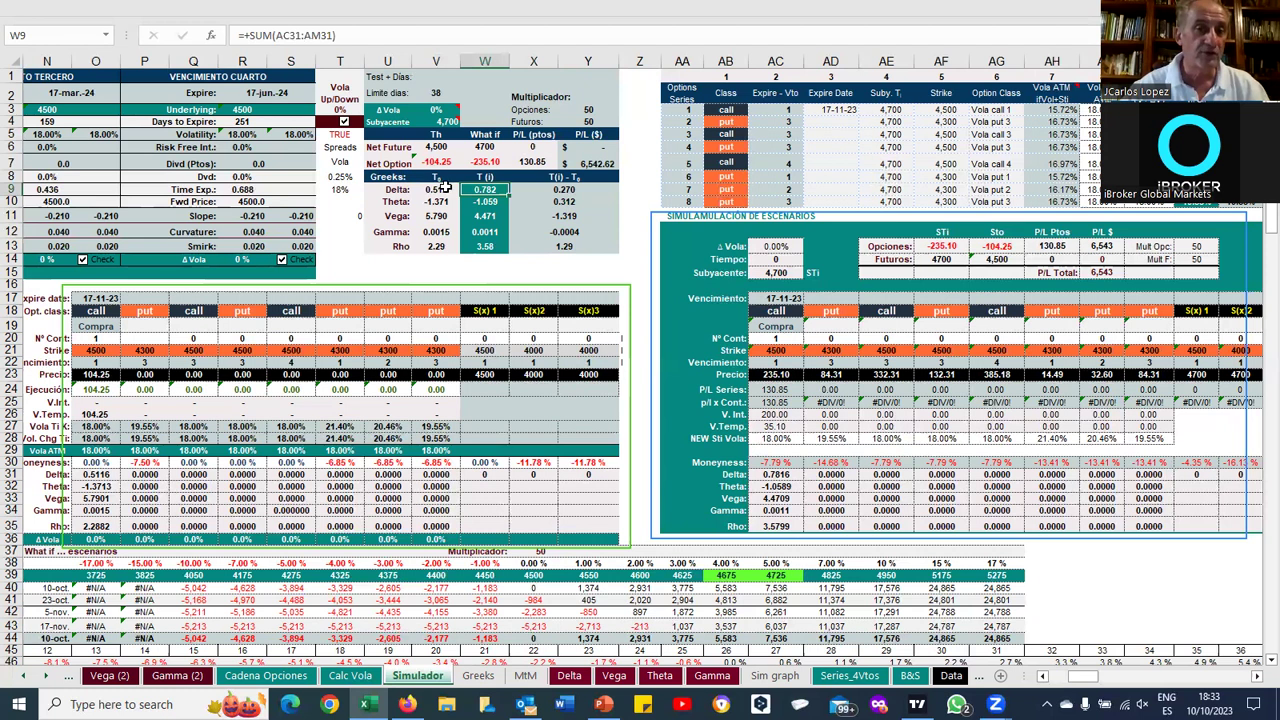
pyautogui.click(535, 160)
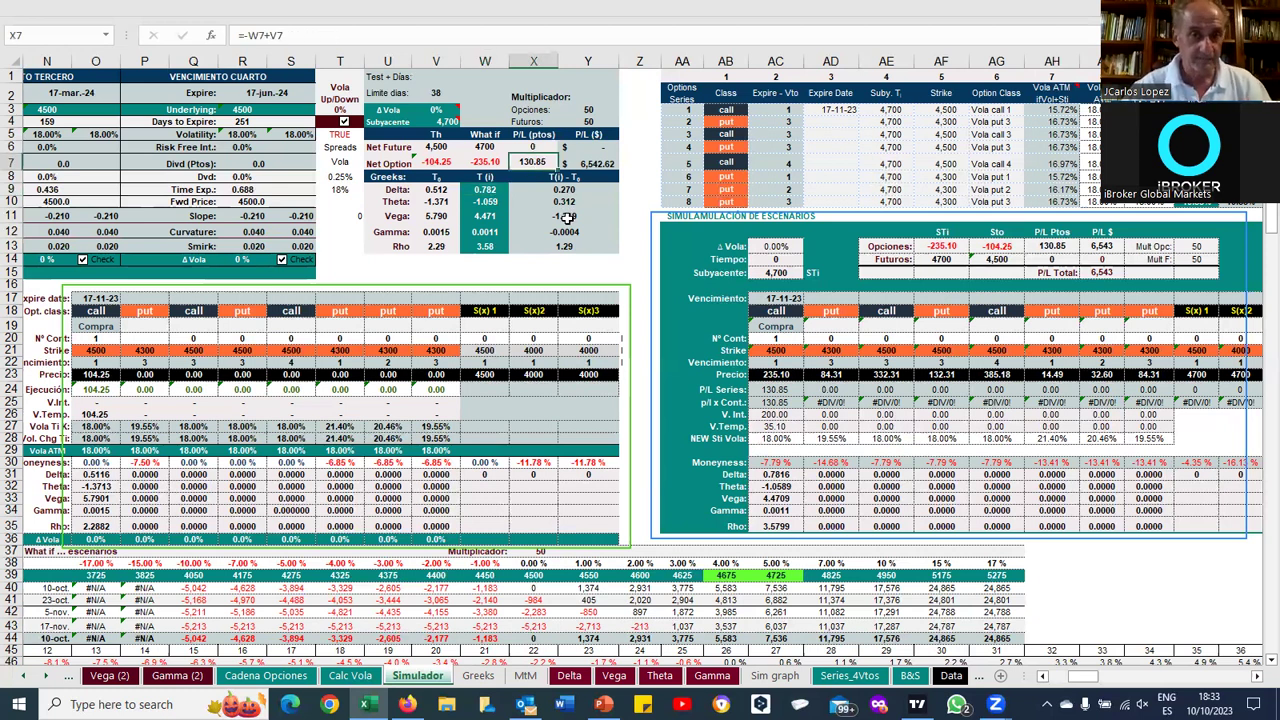
pyautogui.click(432, 109)
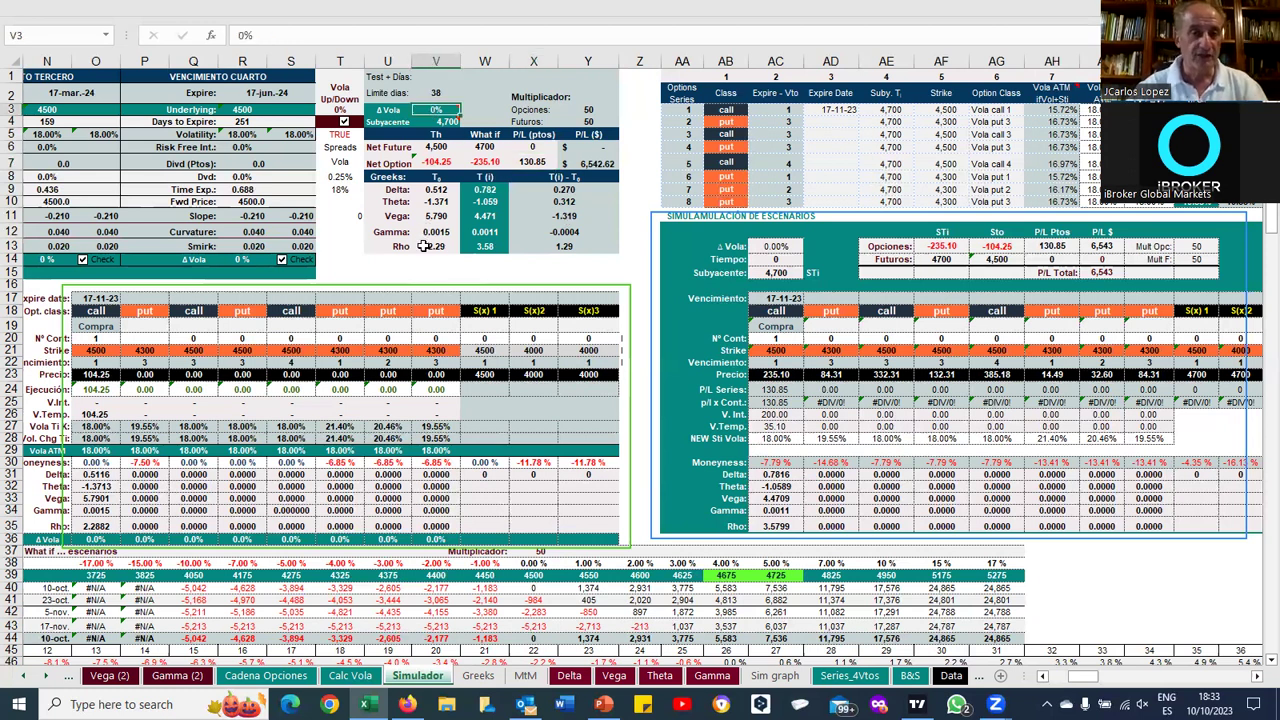
pyautogui.click(537, 264)
pyautogui.write('130')
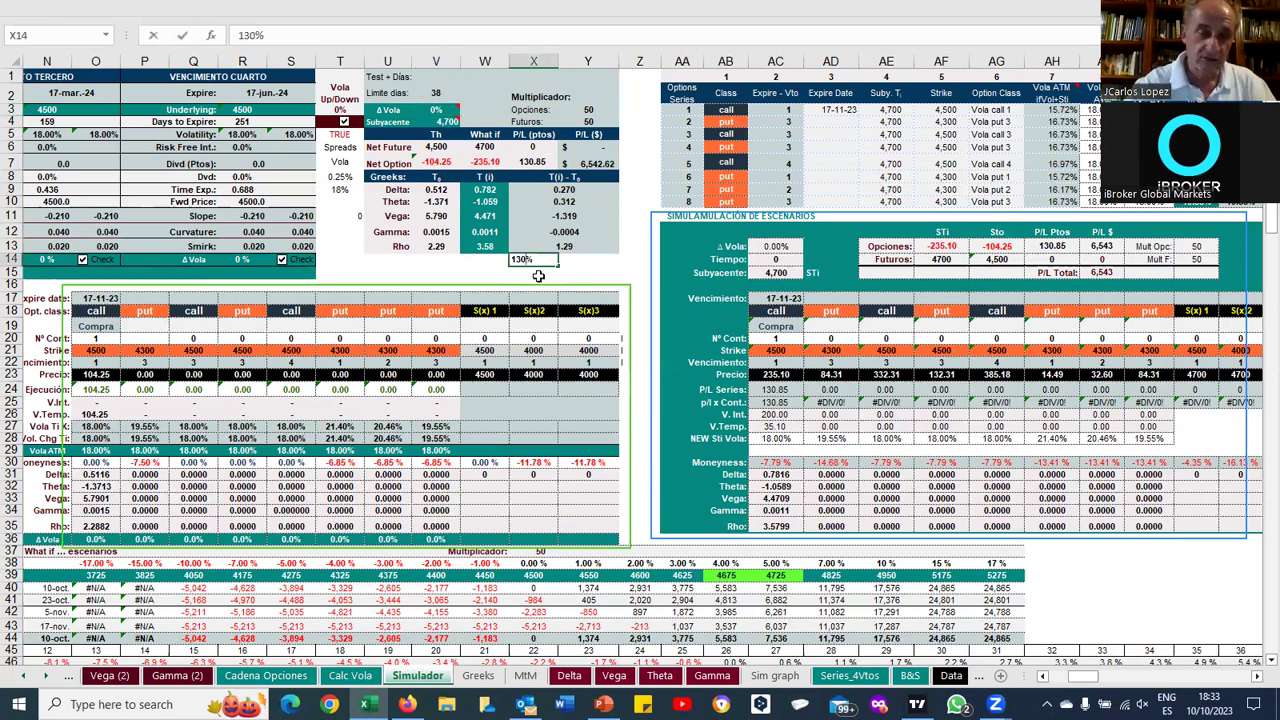
# Enter 130 in T11 to record the points gained from the underlying move alone
pyautogui.click(345, 215)
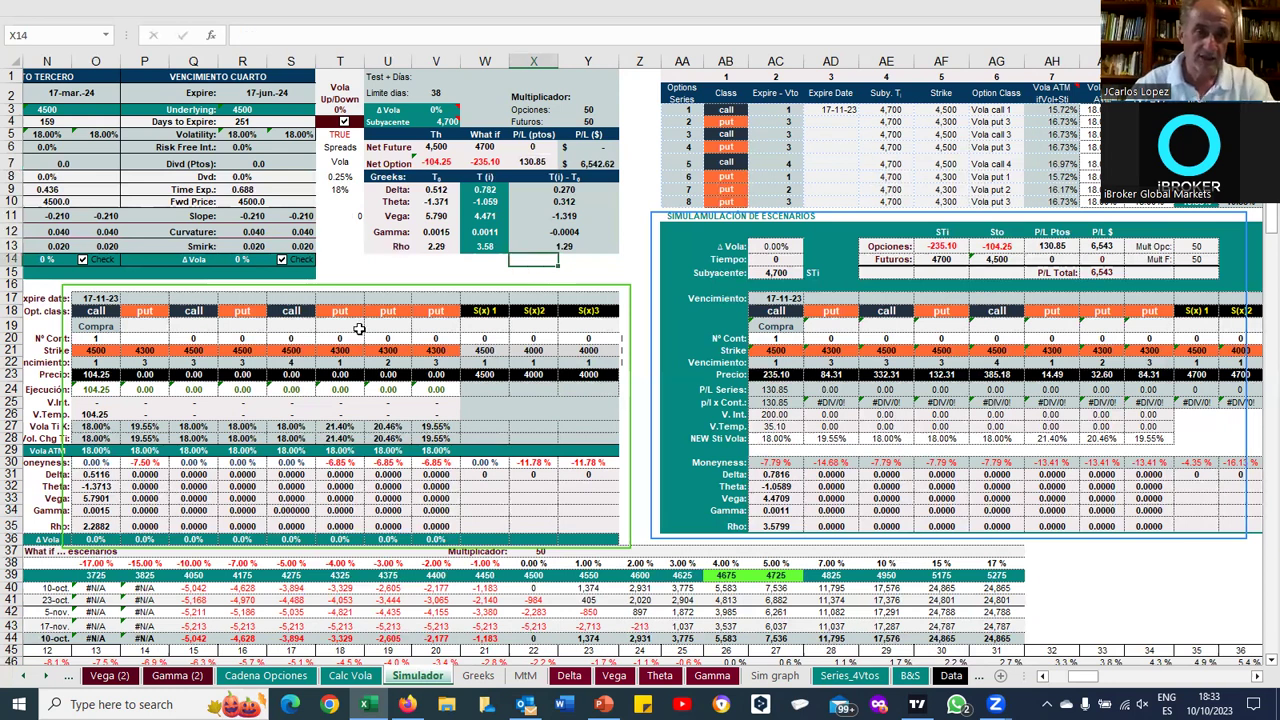
pyautogui.write('130')
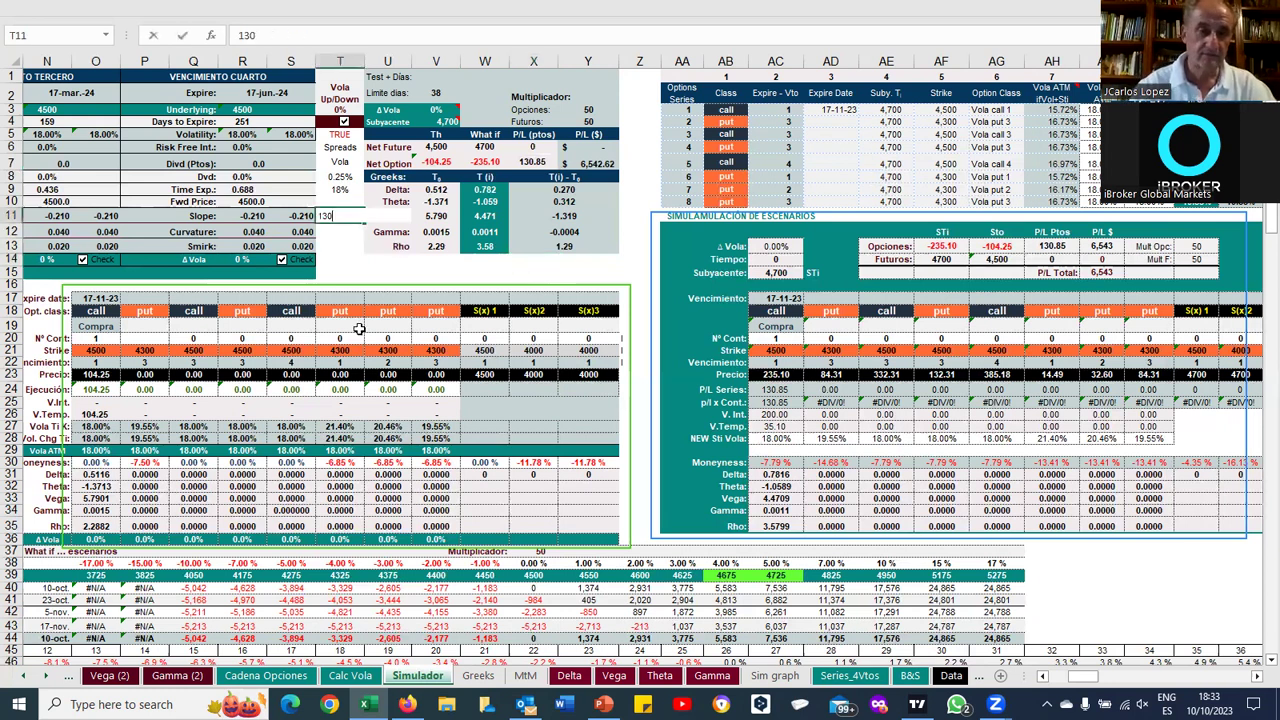
pyautogui.hotkey('ctrl', 'Return')
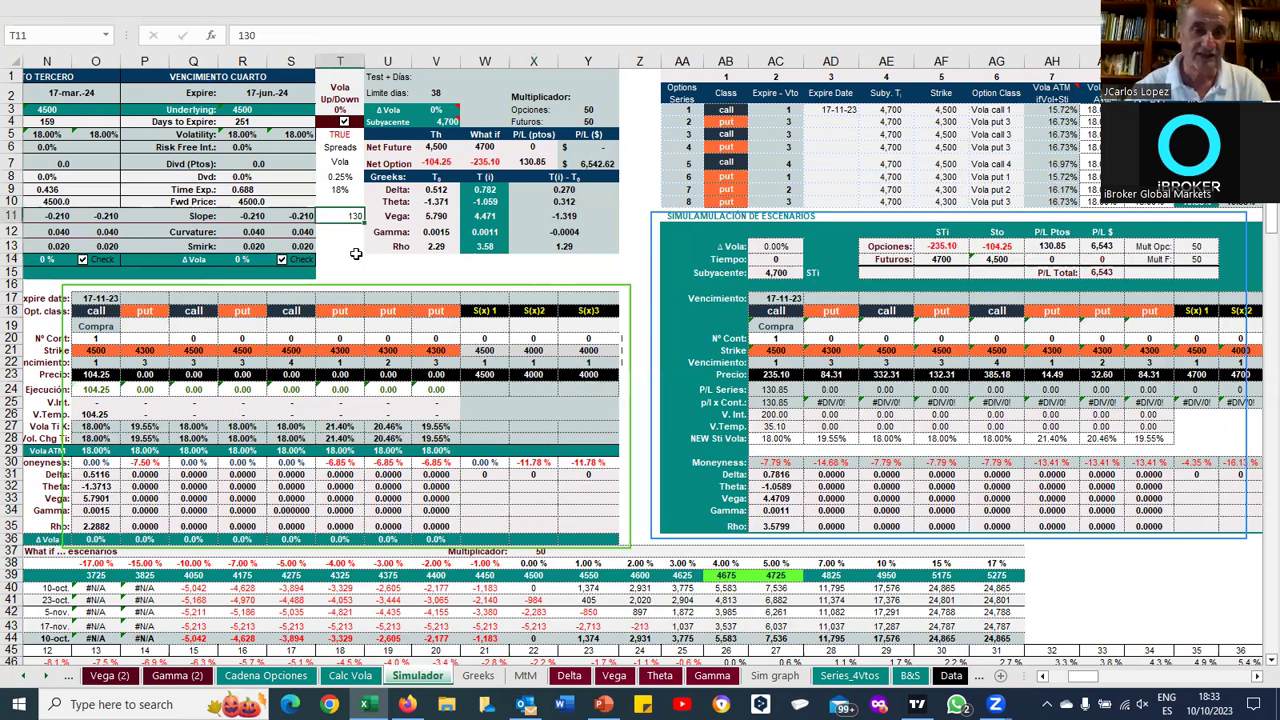
# Set the volatility change in V3 to -4% while keeping the what-if underlying at 4700
pyautogui.click(520, 163)
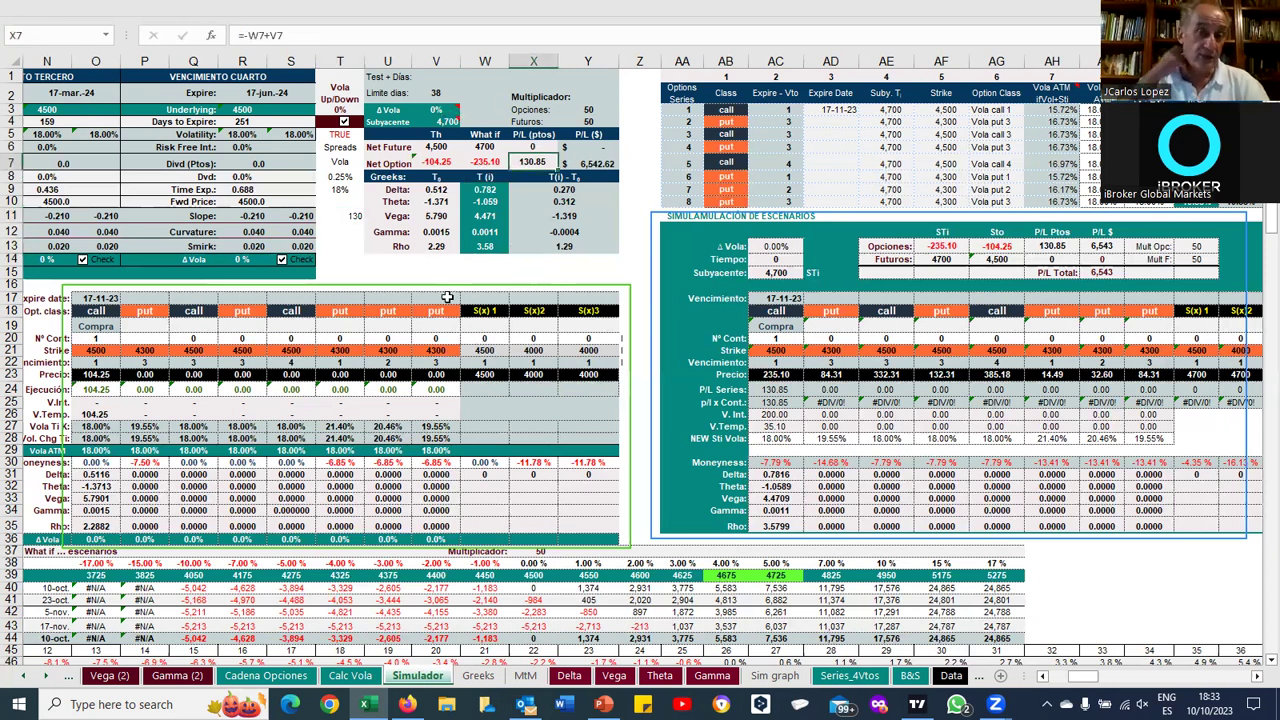
pyautogui.press('Up')
pyautogui.press('Up')
pyautogui.press('Up')
pyautogui.press('Up')
pyautogui.press('Left')
pyautogui.press('Left')
pyautogui.write('-4')
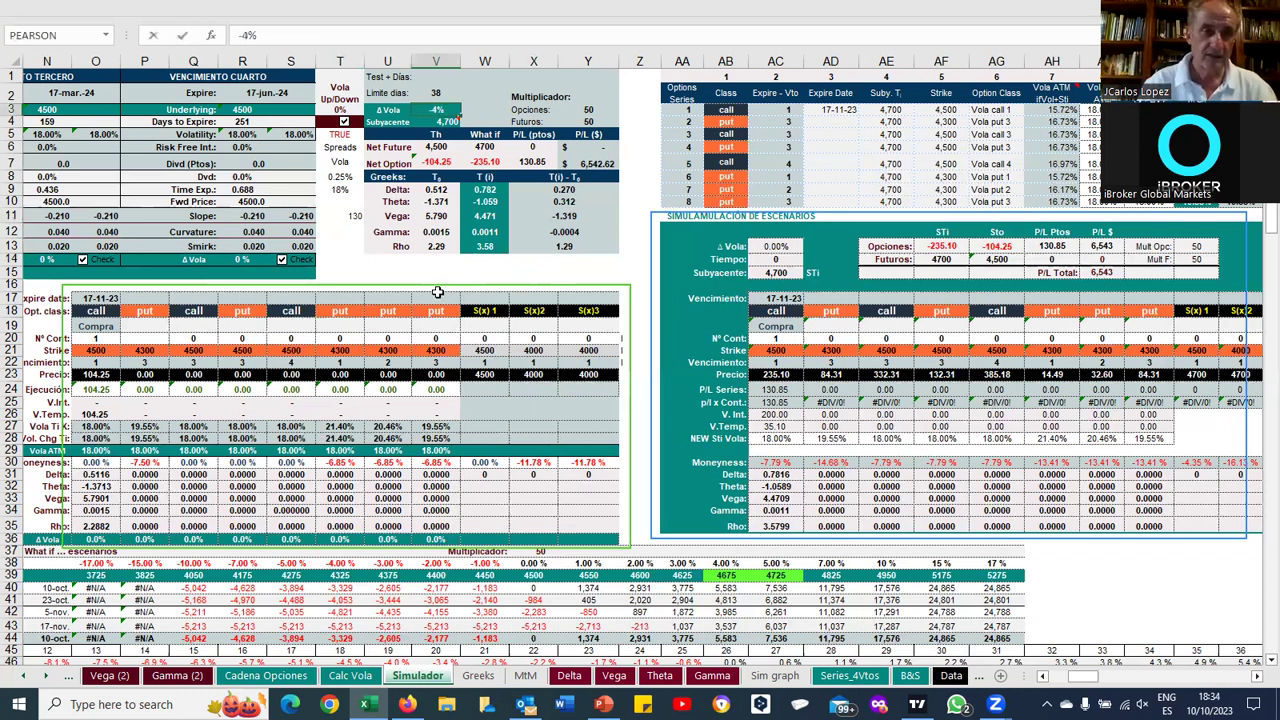
pyautogui.press('Return')
# Check the combined-scenario P/L in X7 and the vega in AC33, and enter 114 in T12 as the points gained
pyautogui.click(530, 161)
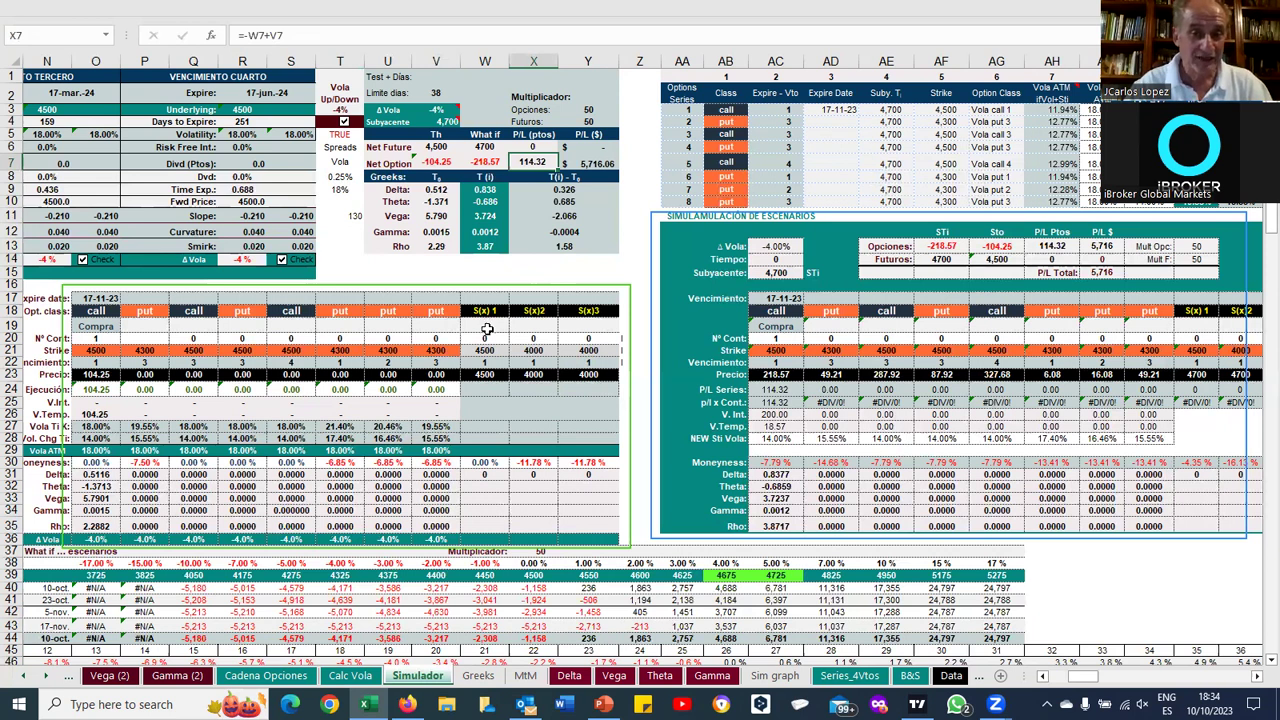
pyautogui.click(90, 498)
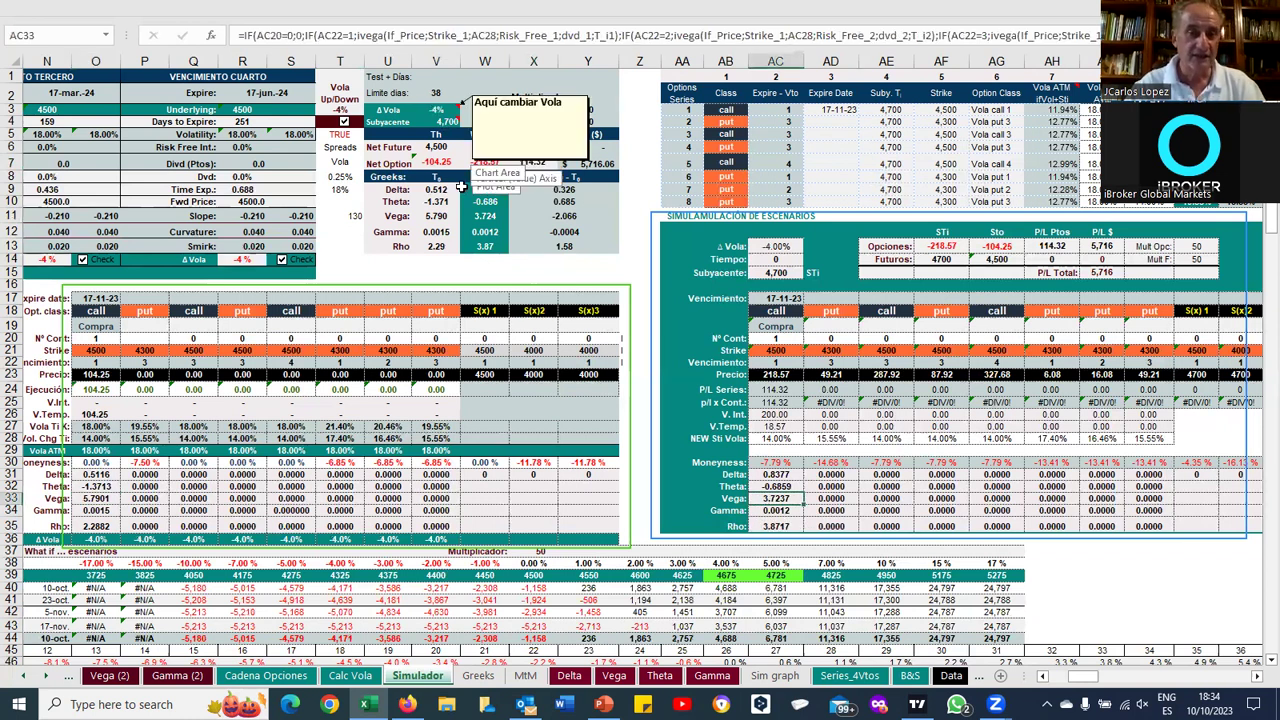
pyautogui.click(355, 231)
pyautogui.write('+')
pyautogui.press('BackSpace')
pyautogui.write('114')
pyautogui.press('Return')
# Enter the formula +T11-T12 in T13 to calculate the points lost to the volatility drop
pyautogui.write('+')
pyautogui.click(339, 215)
pyautogui.write('-')
pyautogui.click(335, 231)
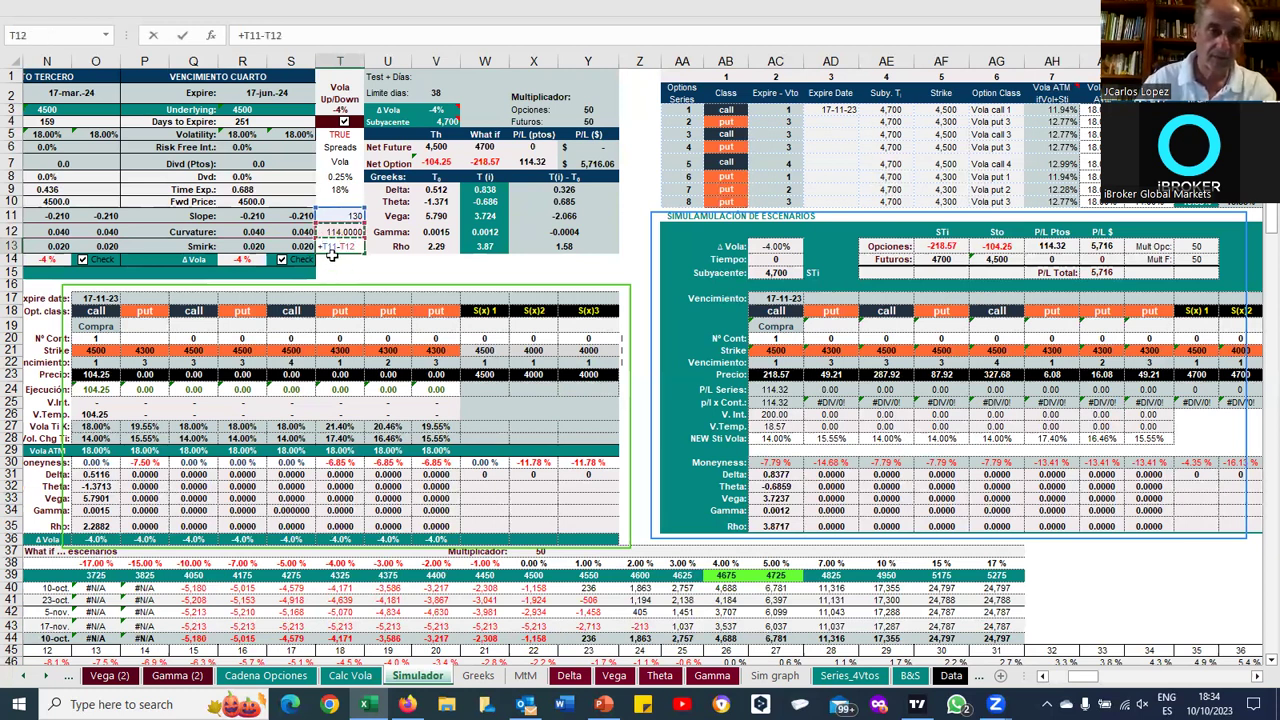
pyautogui.press('Return')
# Extend the difference formula in T13 with *100
pyautogui.click(336, 246)
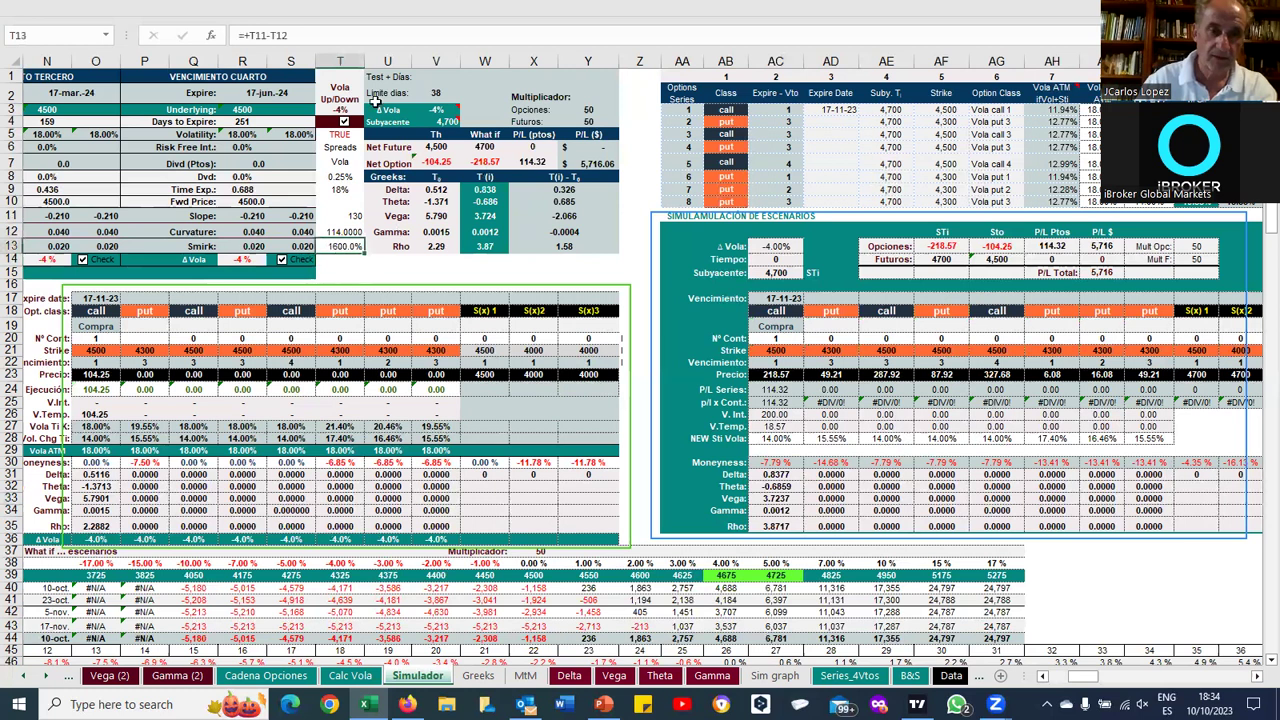
pyautogui.click(313, 33)
pyautogui.write('*100')
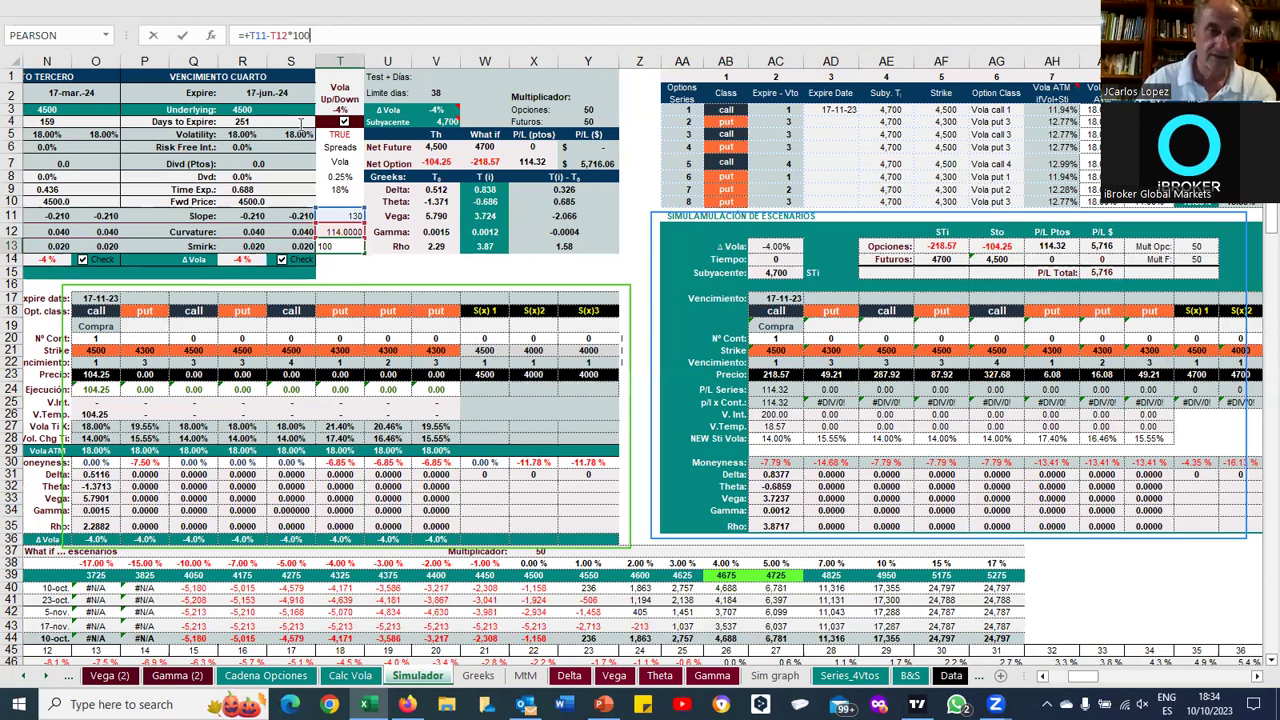
pyautogui.press('Return')
# Complete the T13 formula with the *100 factor and set the cell's number format to General
pyautogui.click(340, 247)
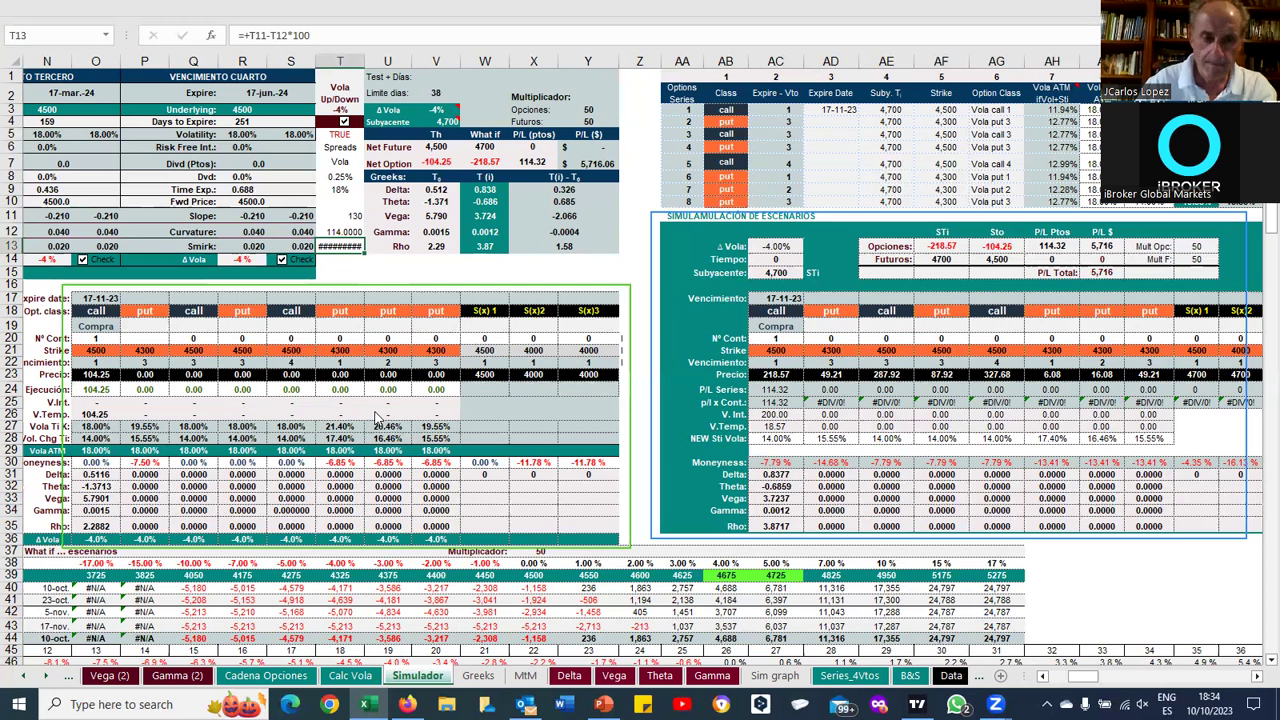
pyautogui.rightClick(348, 253)
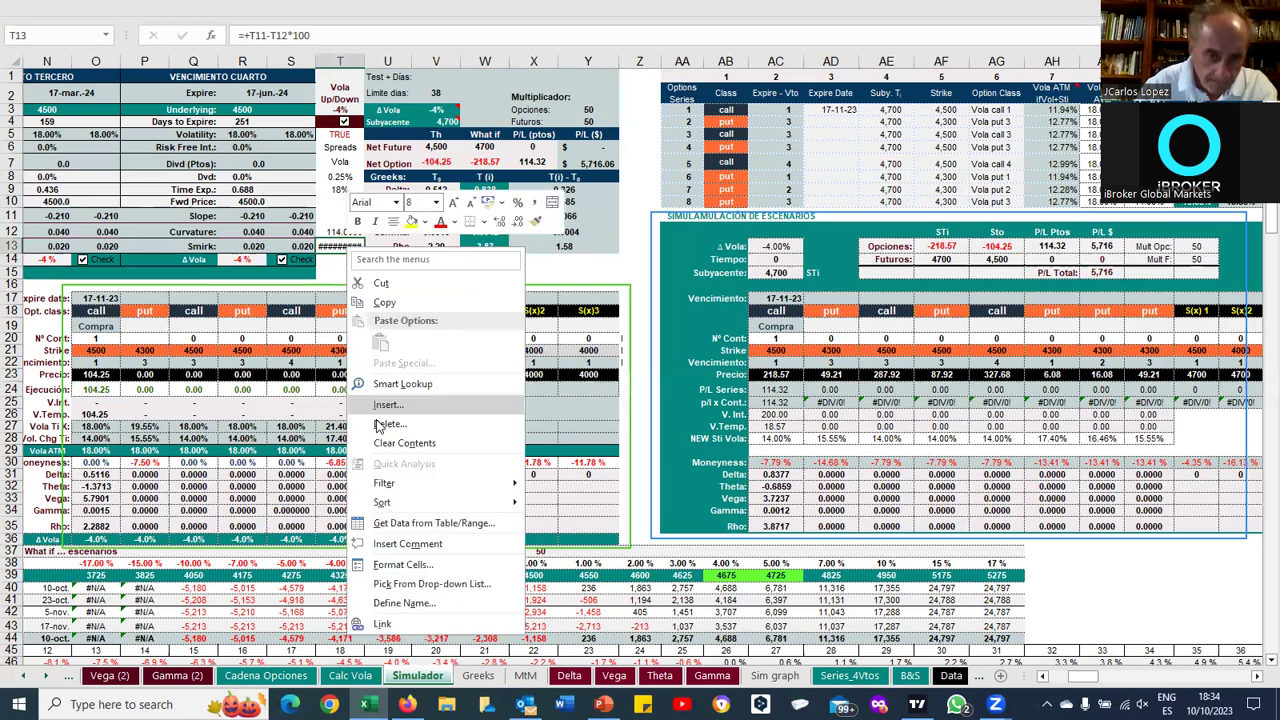
pyautogui.click(398, 566)
pyautogui.click(224, 372)
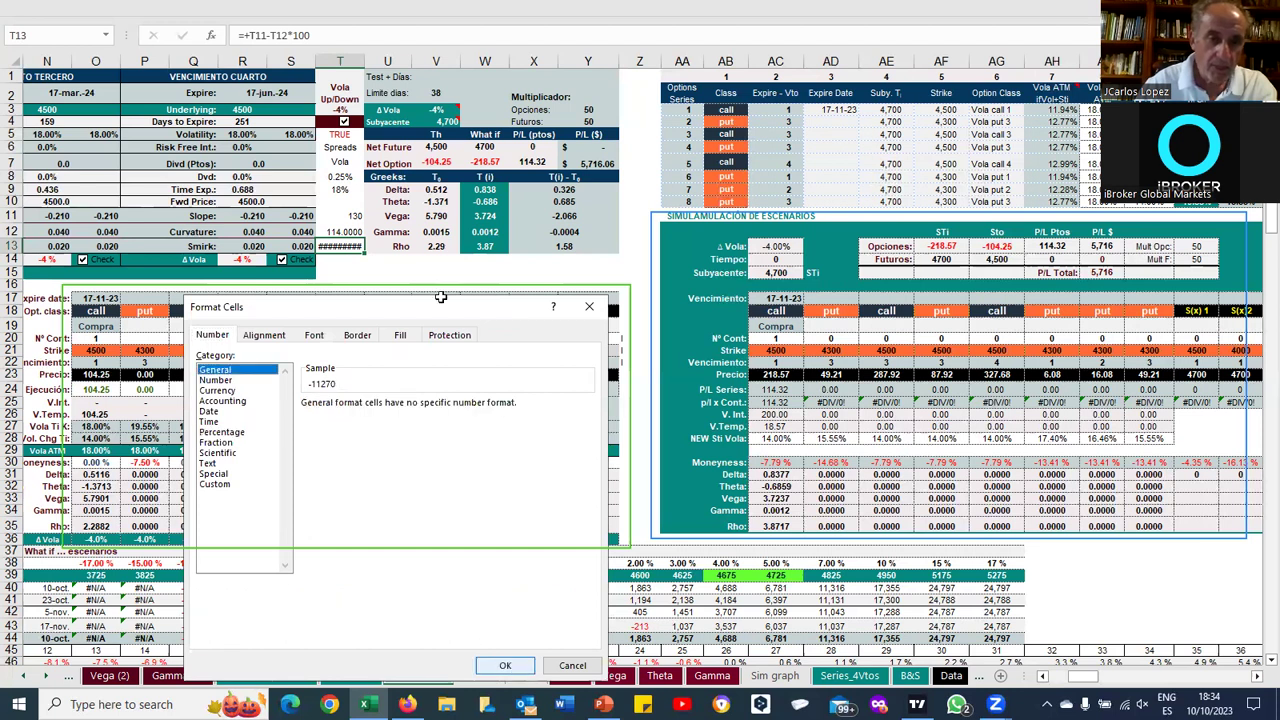
pyautogui.press('Return')
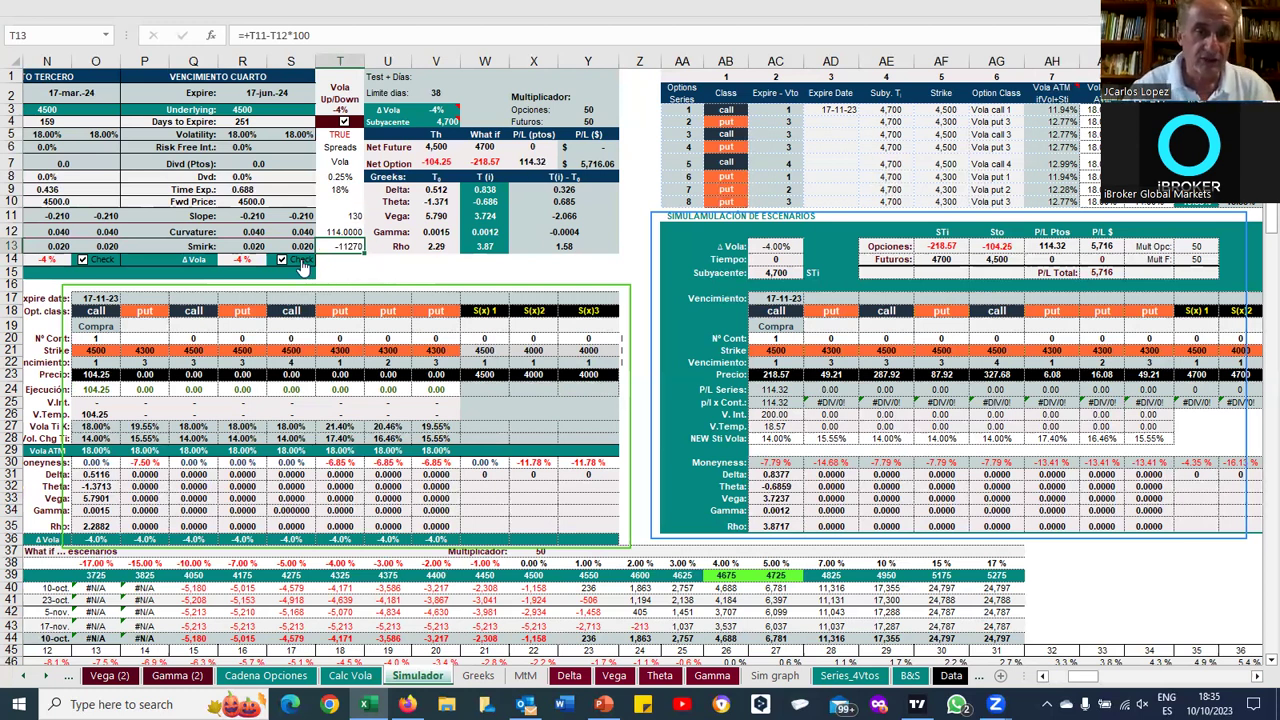
# Remove the *100 factor from T13 so the formula is just +T11-T12
pyautogui.press('Up')
pyautogui.press('Up')
pyautogui.press('Down')
pyautogui.press('Down')
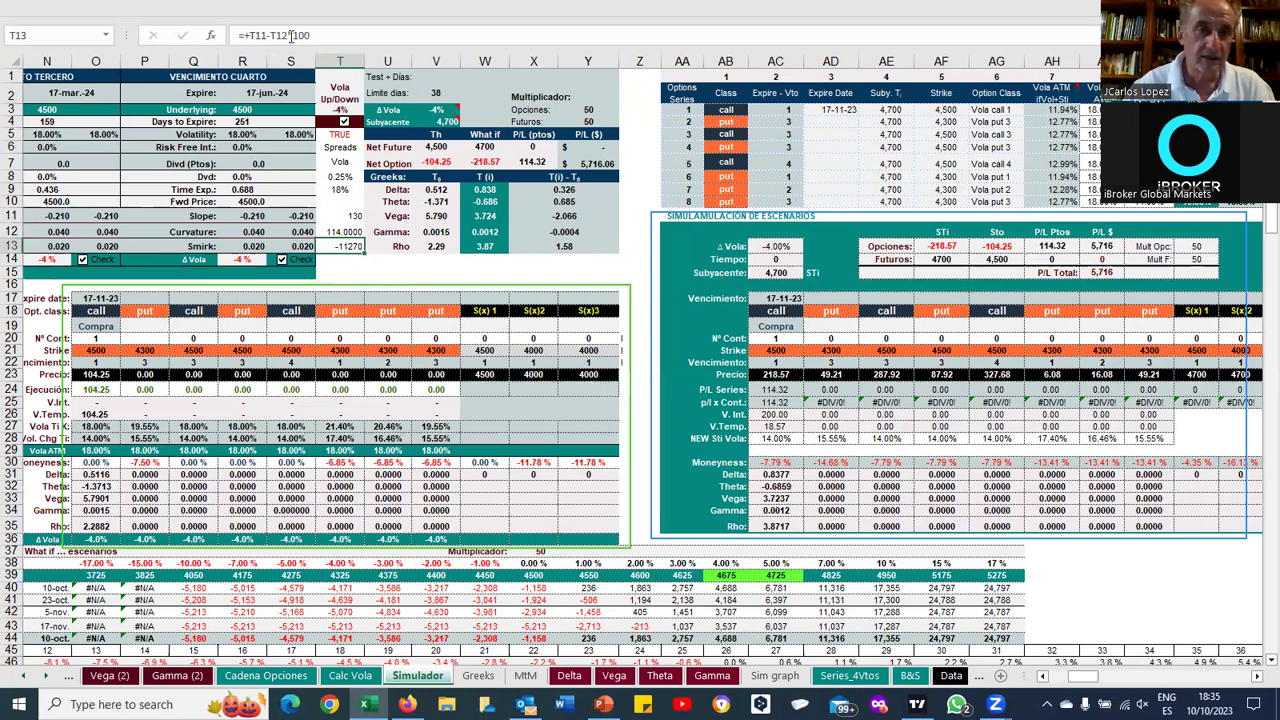
pyautogui.doubleClick(416, 28)
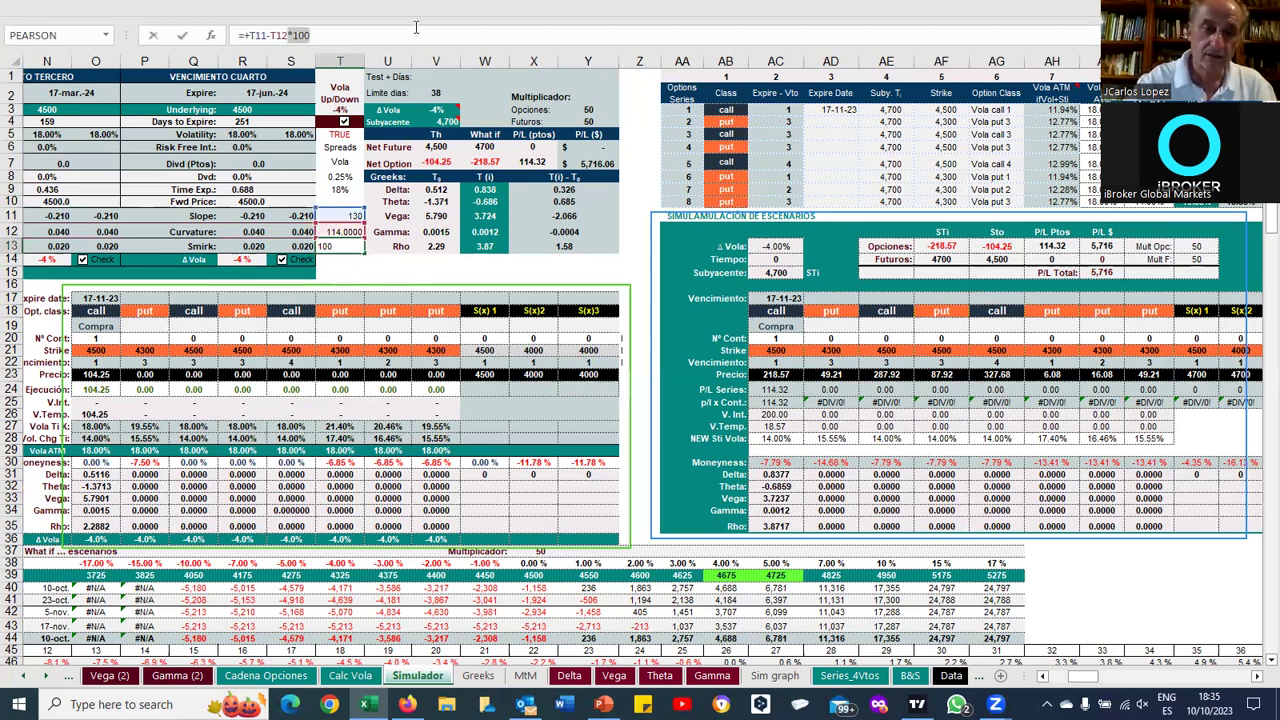
pyautogui.press('BackSpace')
pyautogui.press('BackSpace')
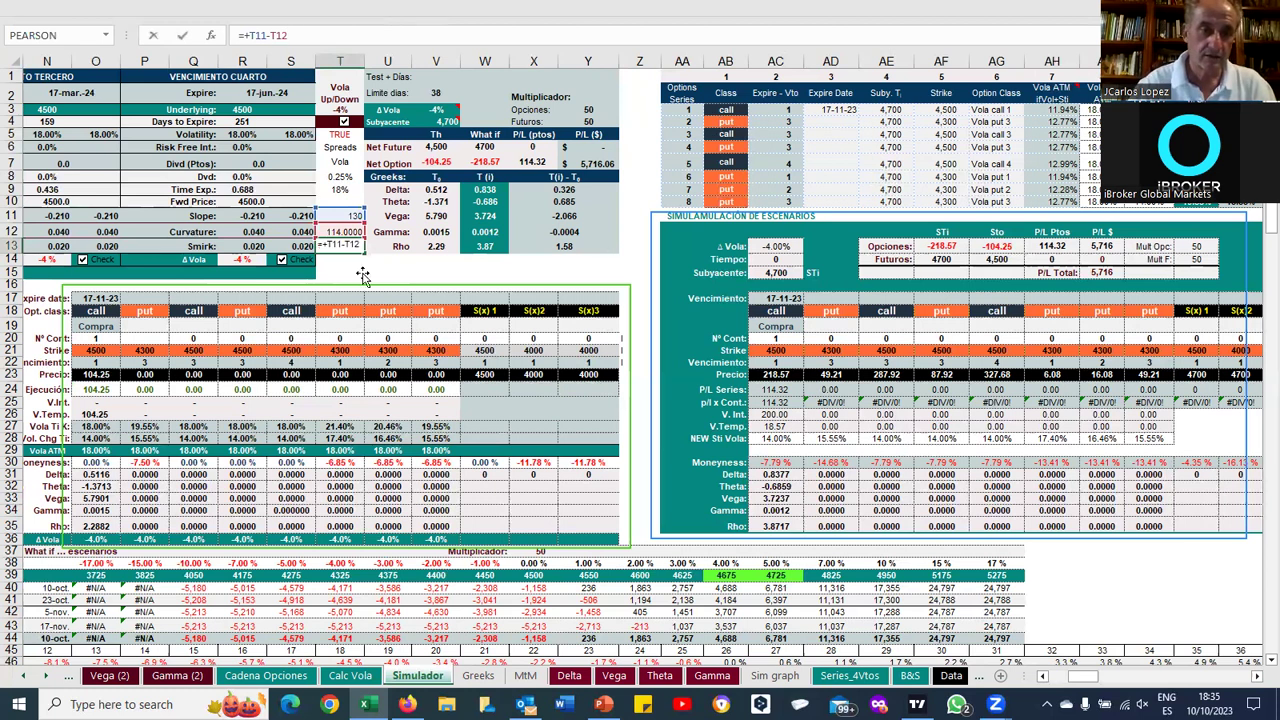
pyautogui.press('Return')
pyautogui.press('Up')
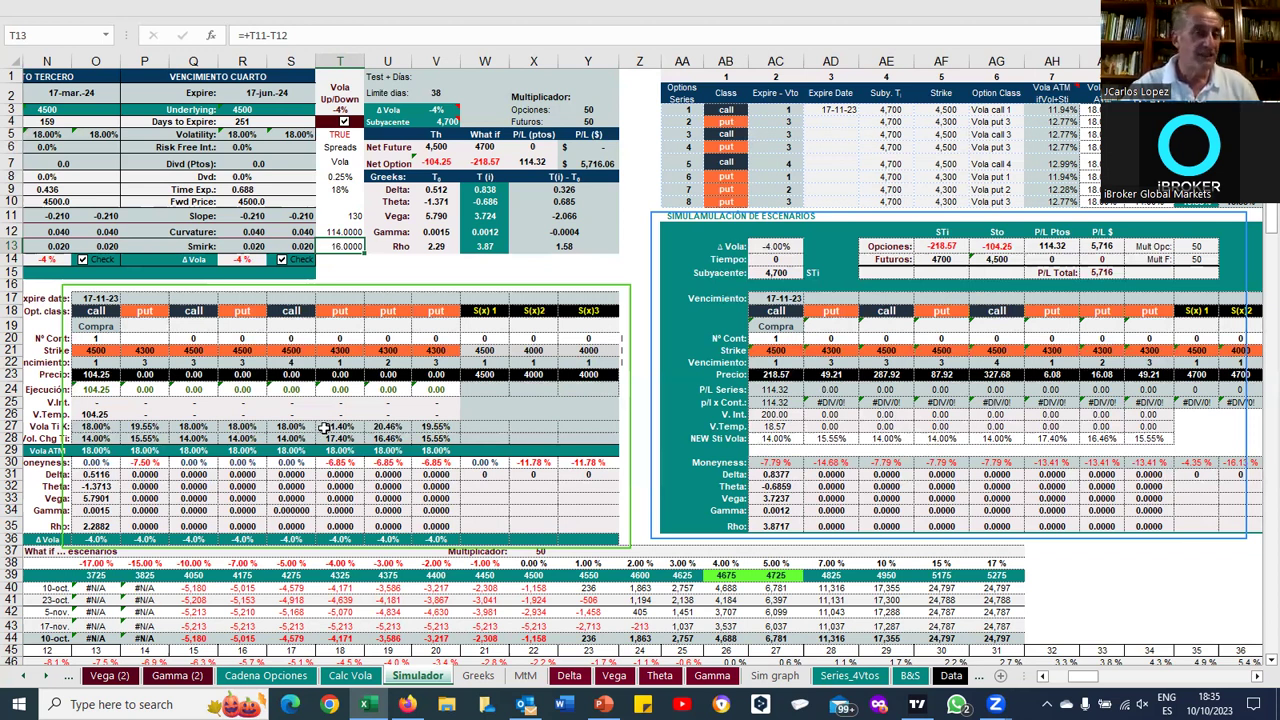
# Set the Test + Días value in V1 to 20 days
pyautogui.click(437, 97)
pyautogui.click(432, 76)
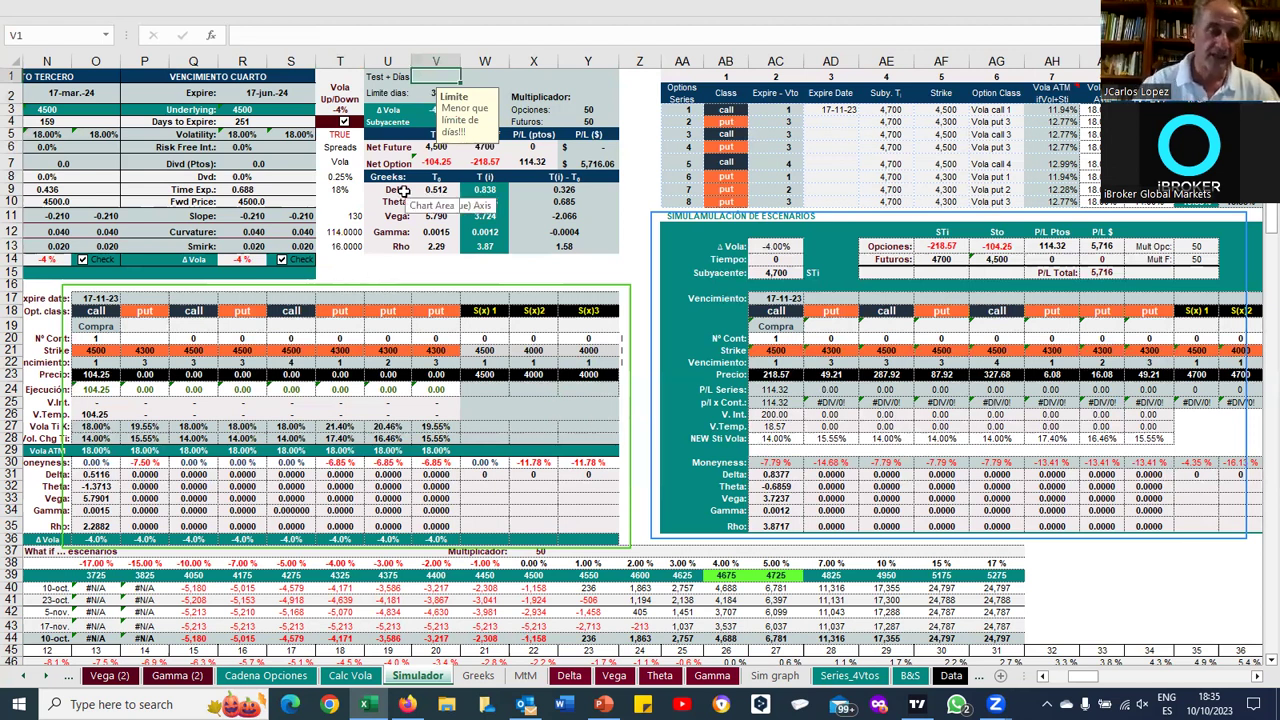
pyautogui.click(354, 268)
# Review the scenario's underlying and volatility inputs in V4 and V3, the option P/L in X7 and the net option premiums in row 7
pyautogui.click(425, 118)
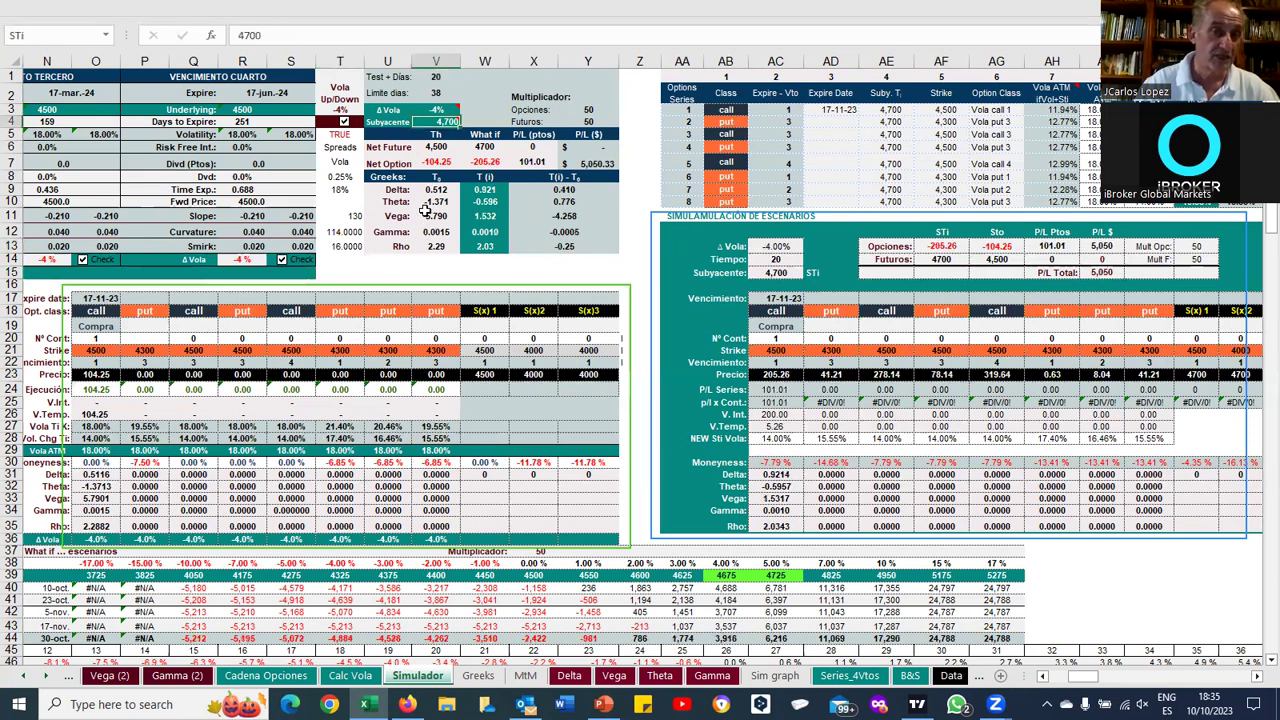
pyautogui.click(428, 110)
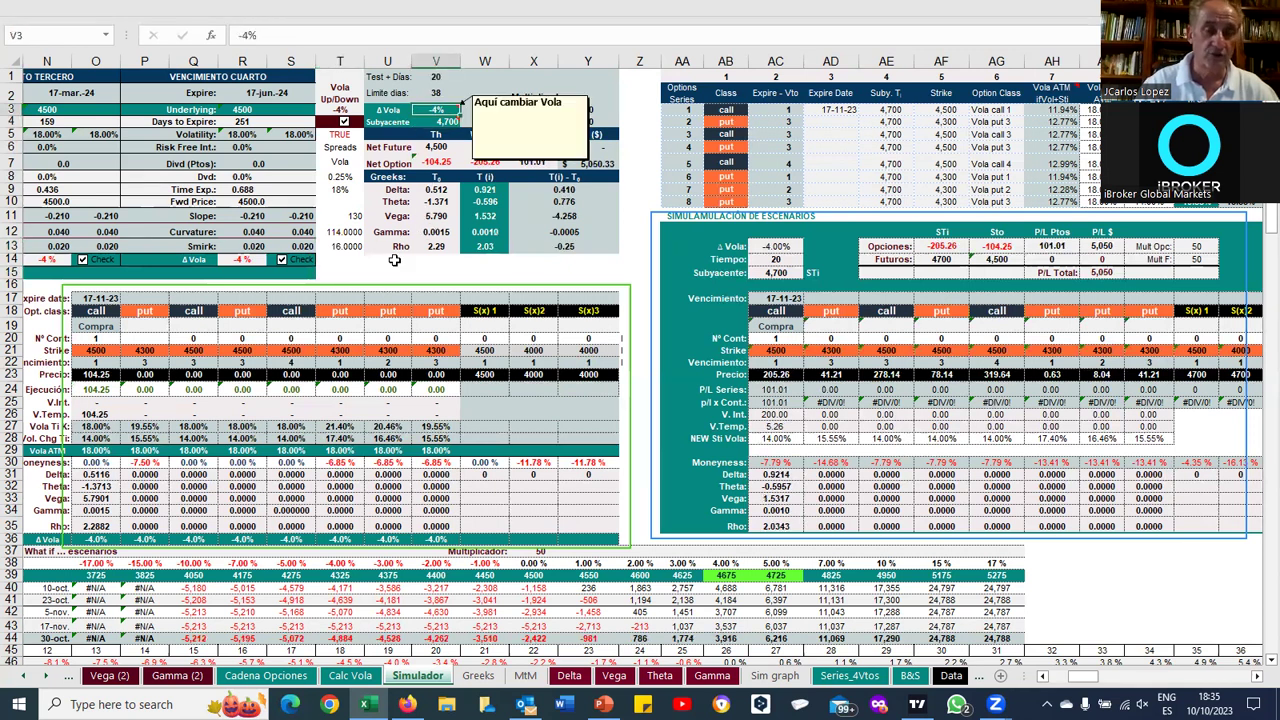
pyautogui.click(395, 260)
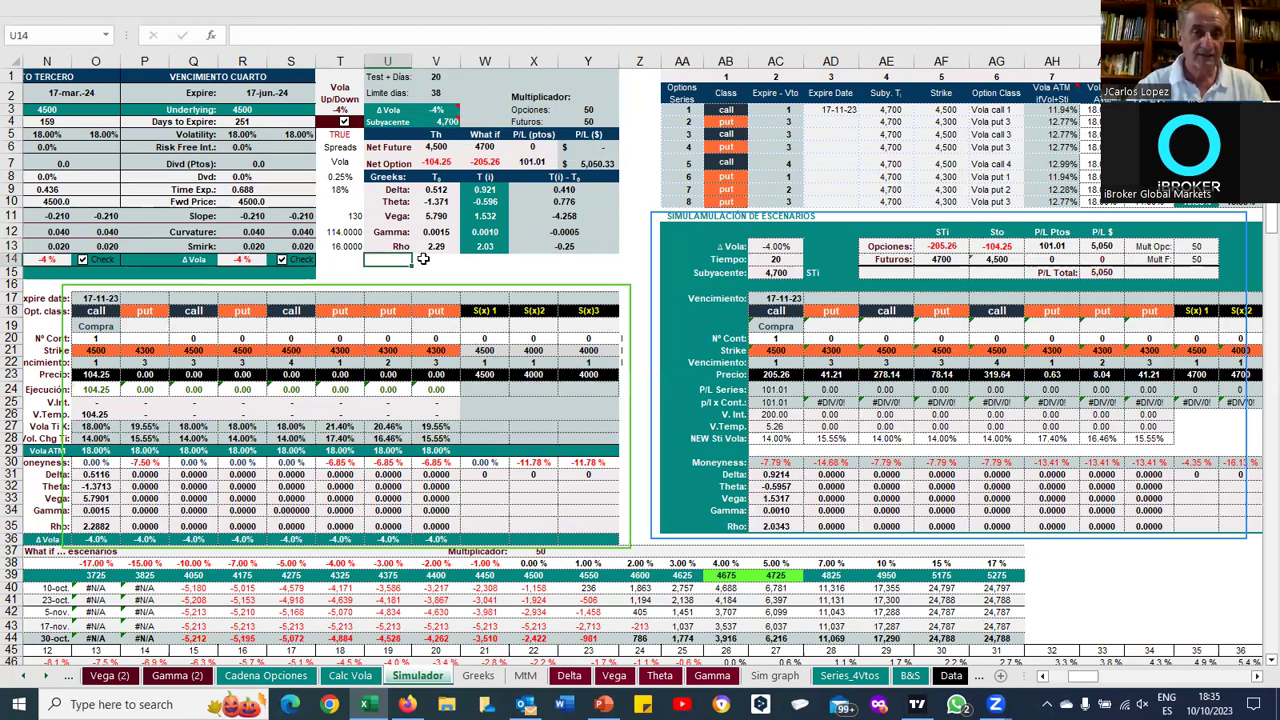
pyautogui.click(533, 162)
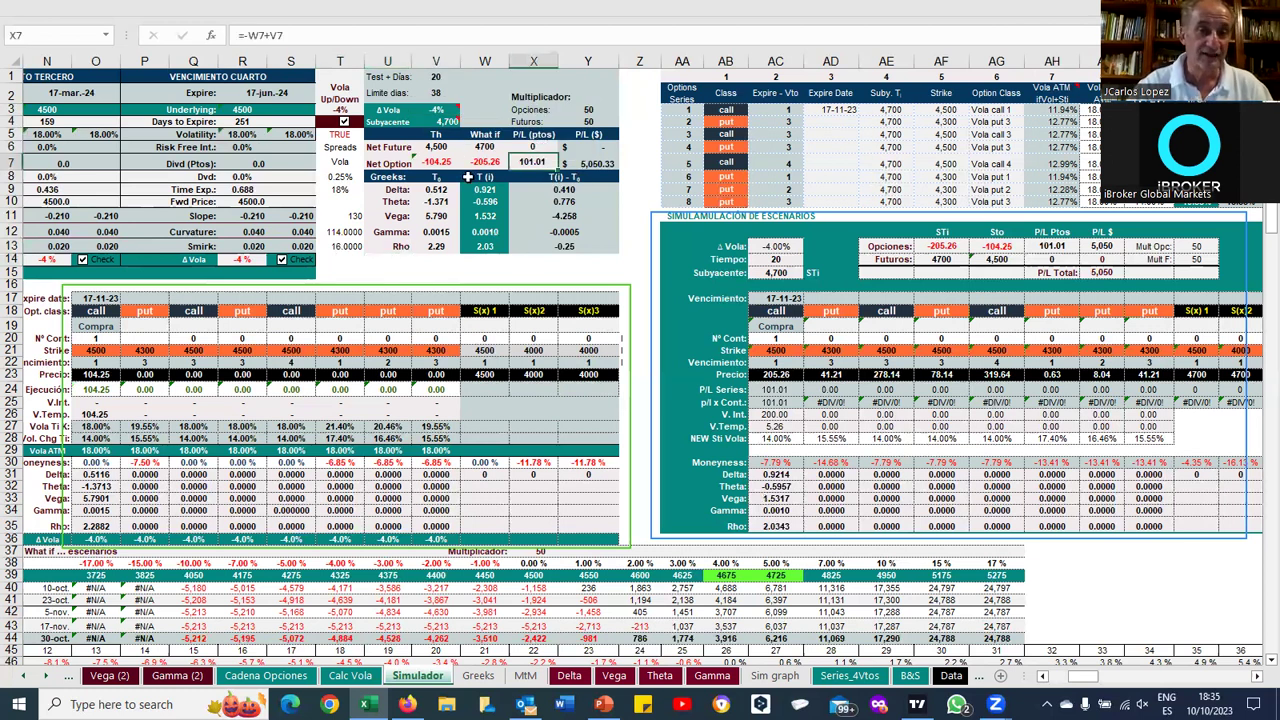
pyautogui.click(433, 161)
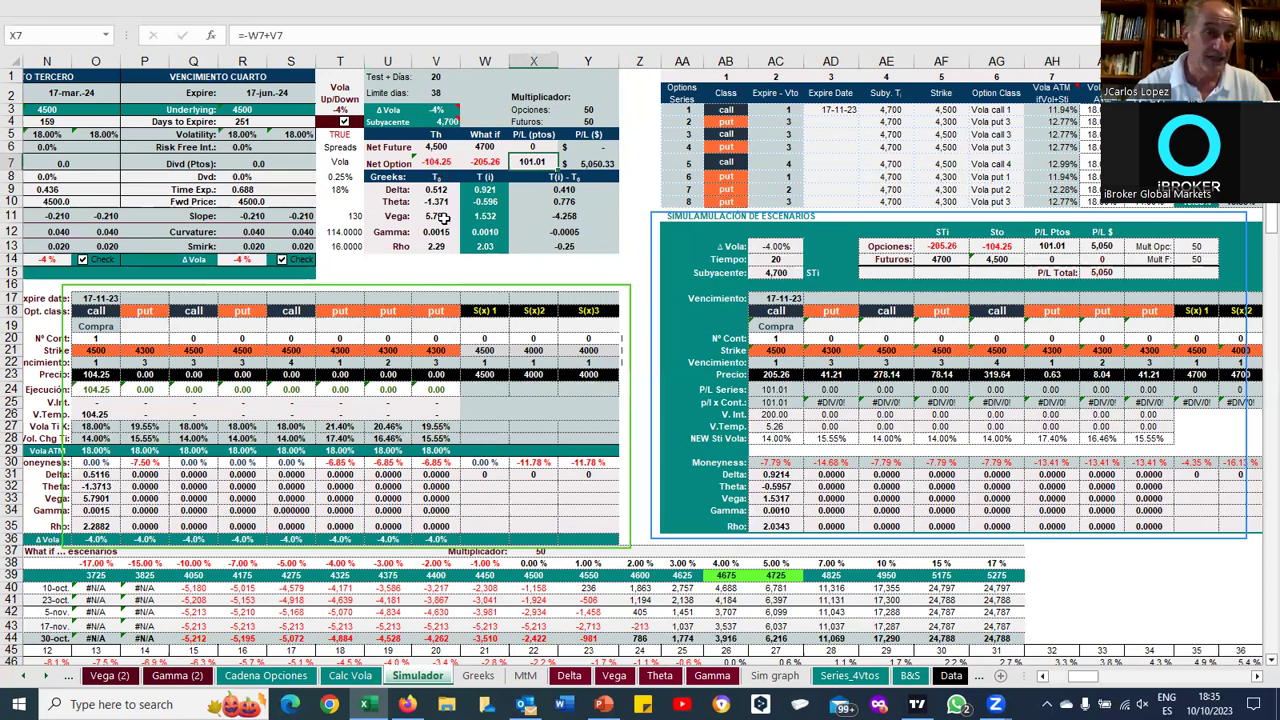
pyautogui.click(490, 161)
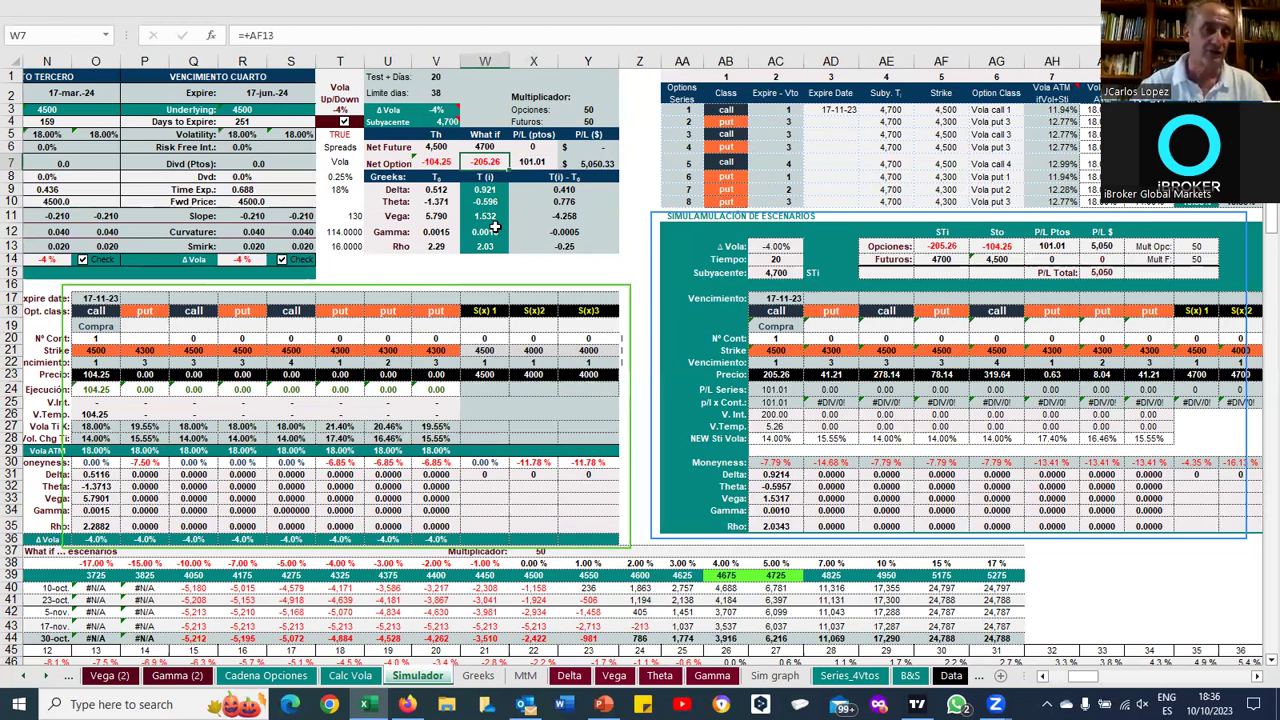
# Compare the initial delta in V9 with the what-if delta in W9 and their difference in X9
pyautogui.press('Down')
pyautogui.press('Down')
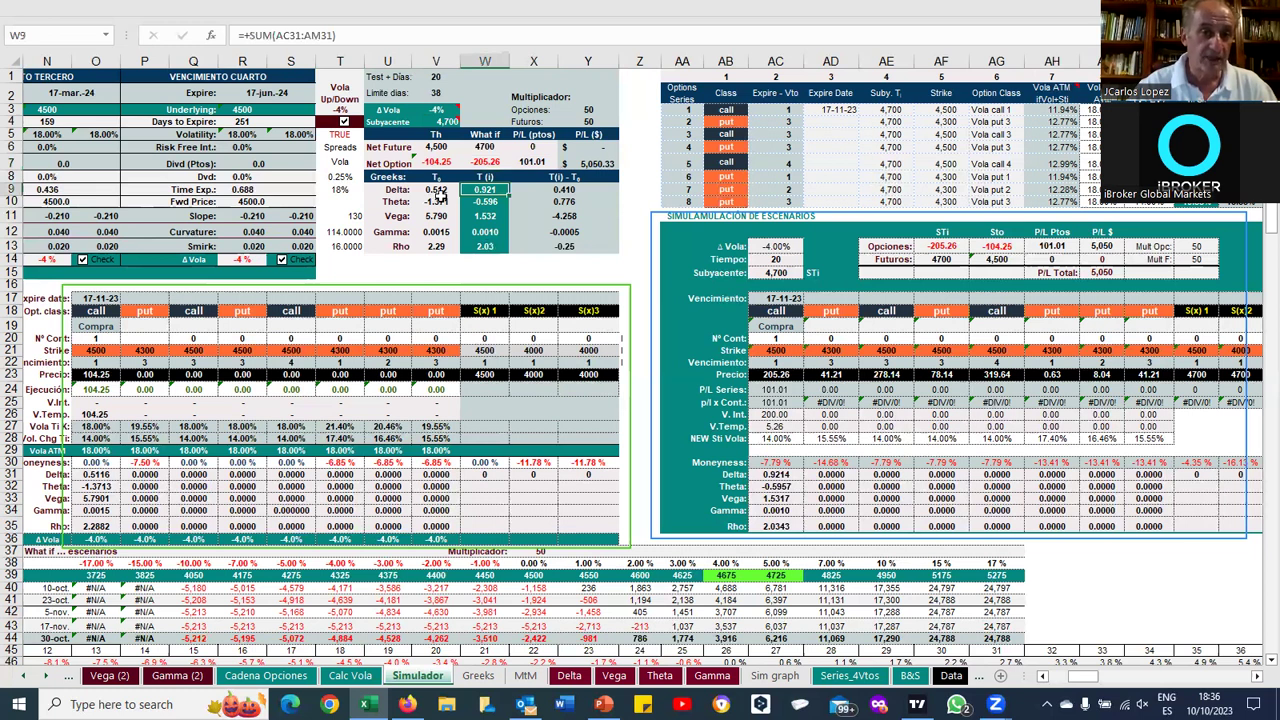
pyautogui.press('Left')
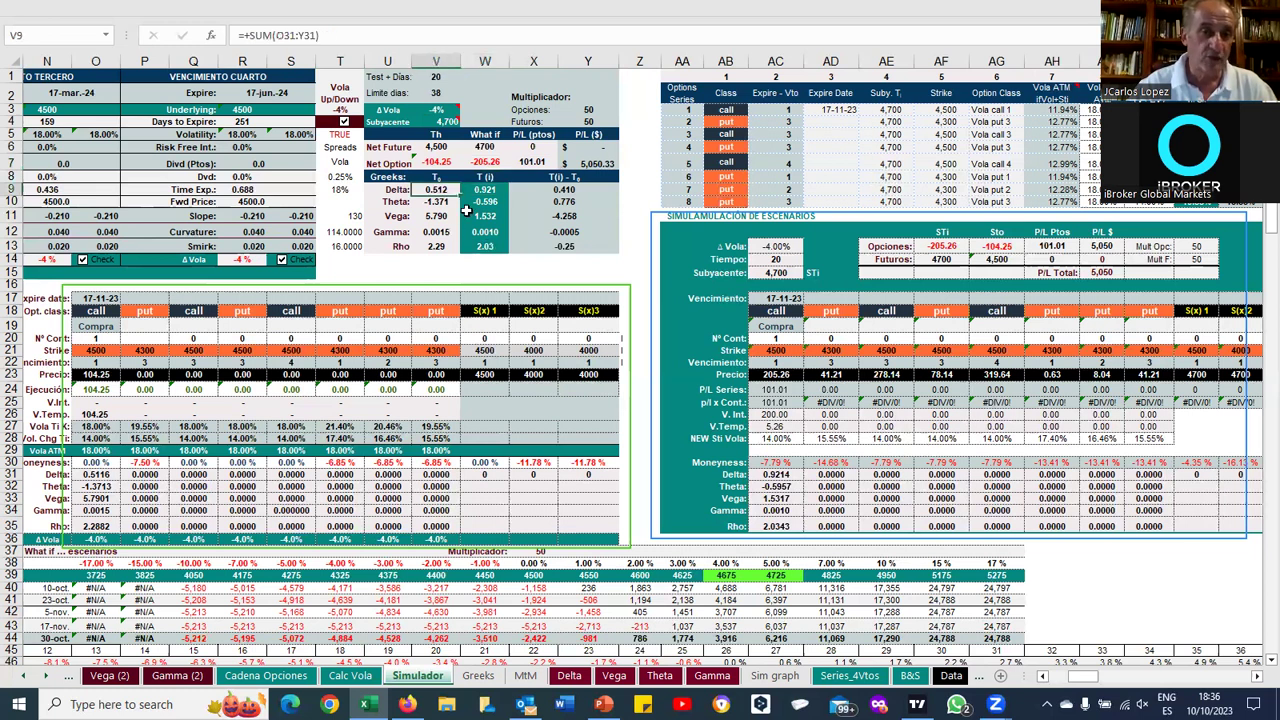
pyautogui.press('Right')
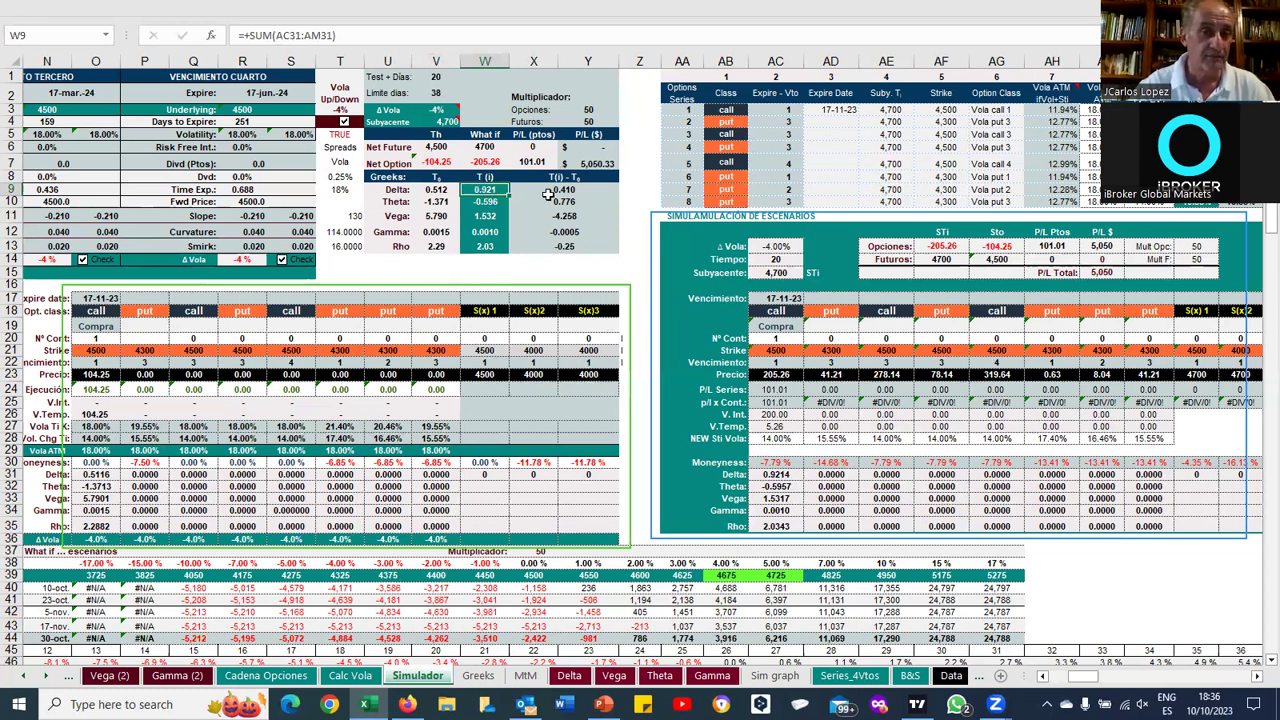
pyautogui.press('Right')
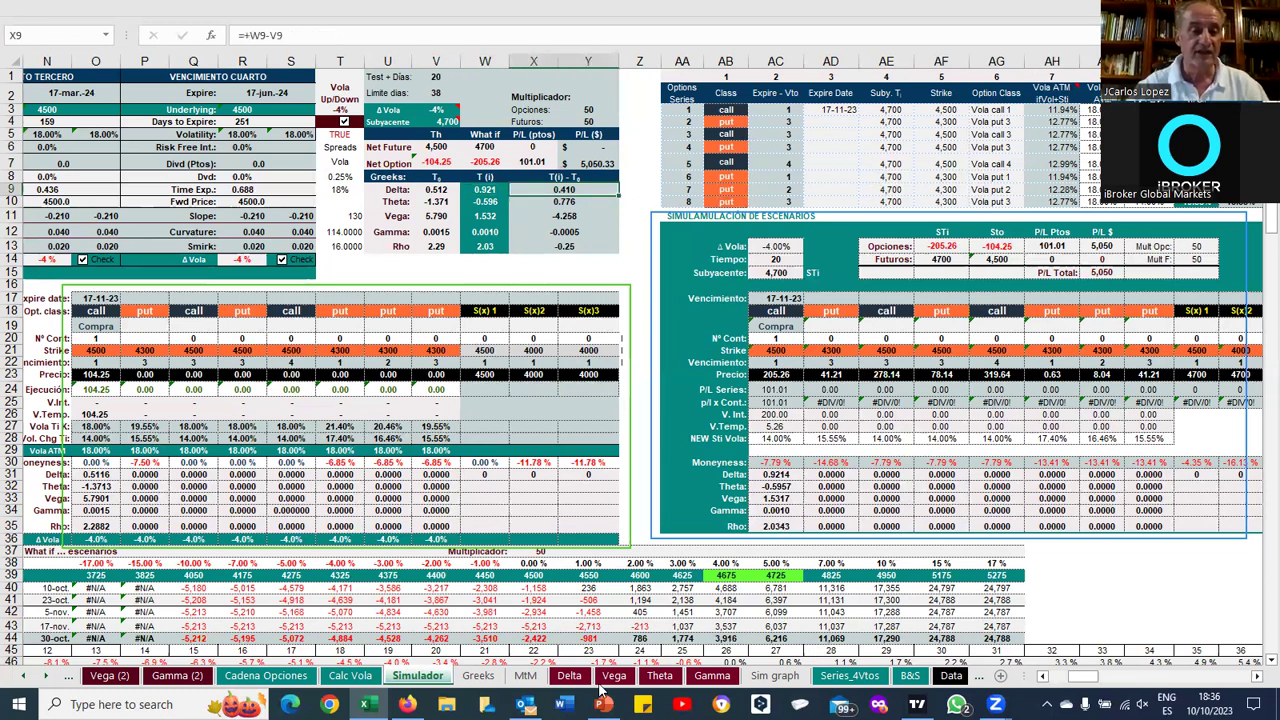
# Open the Greeks sheet and examine the If Market greeks table from its first Delta Sto value in C30
pyautogui.click(478, 677)
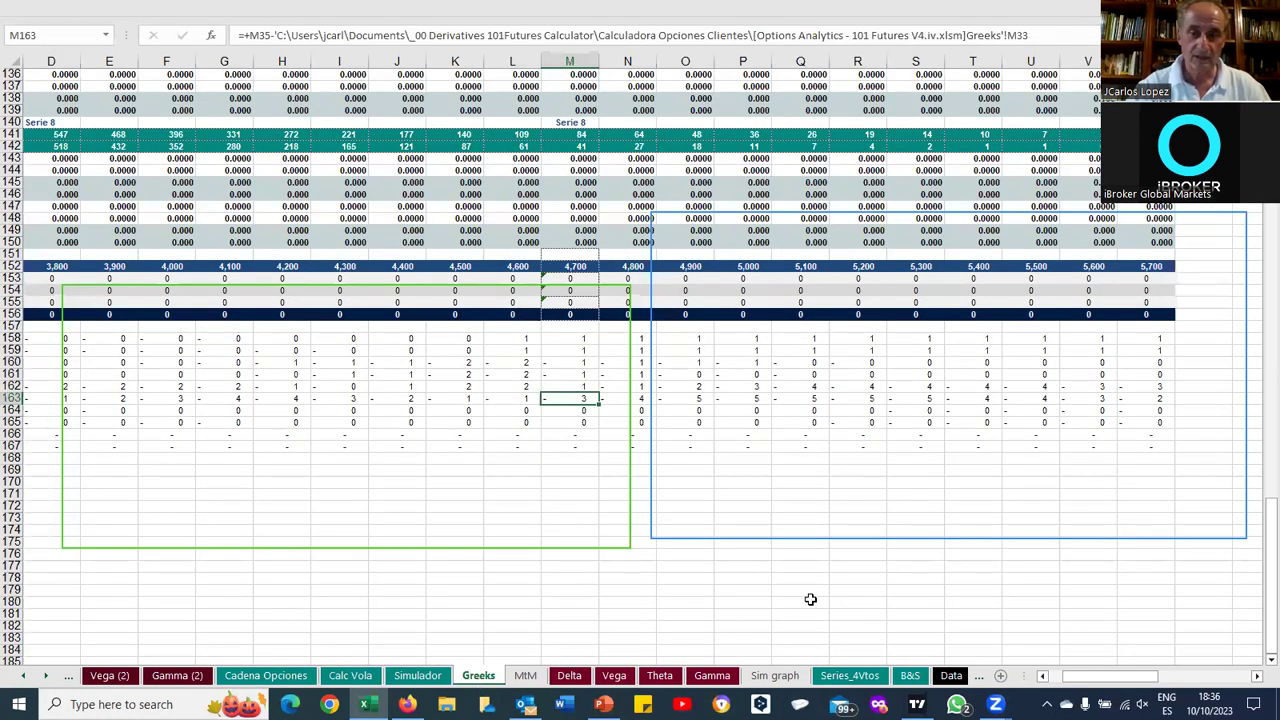
pyautogui.scroll(4, 810, 599)
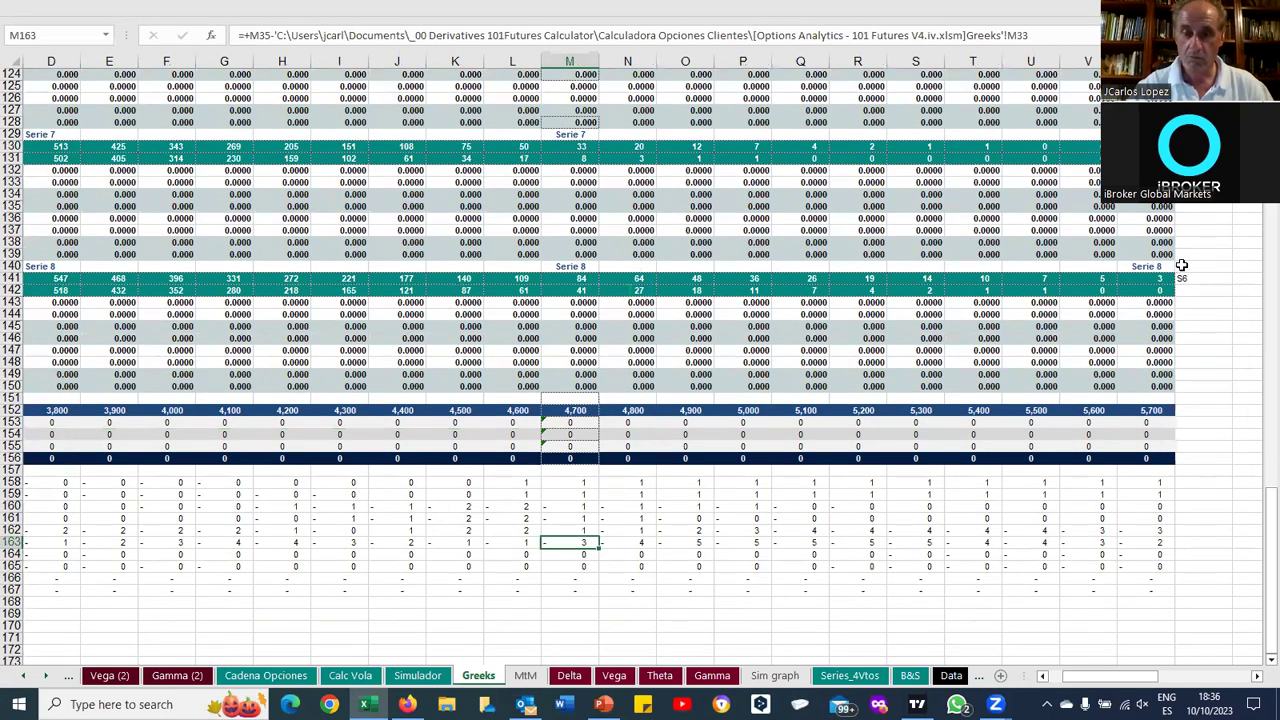
pyautogui.scroll(8, 1183, 265)
pyautogui.scroll(17, 1183, 265)
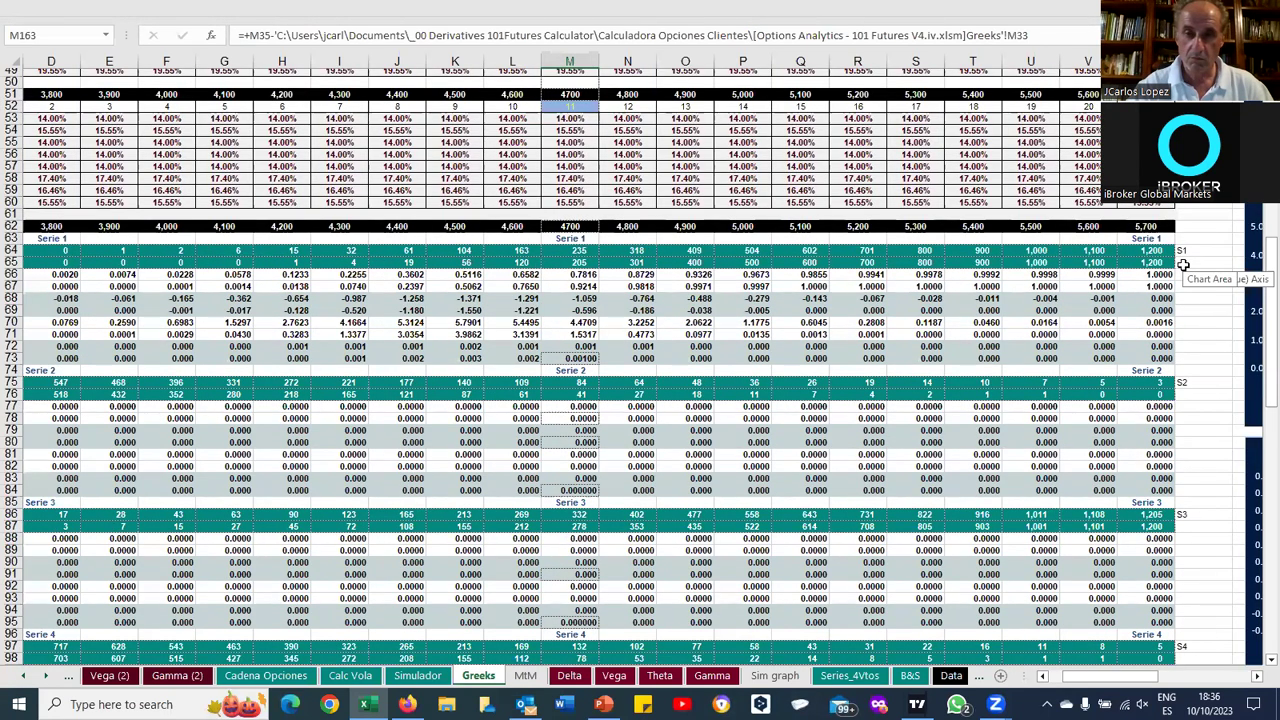
pyautogui.scroll(16, 1183, 265)
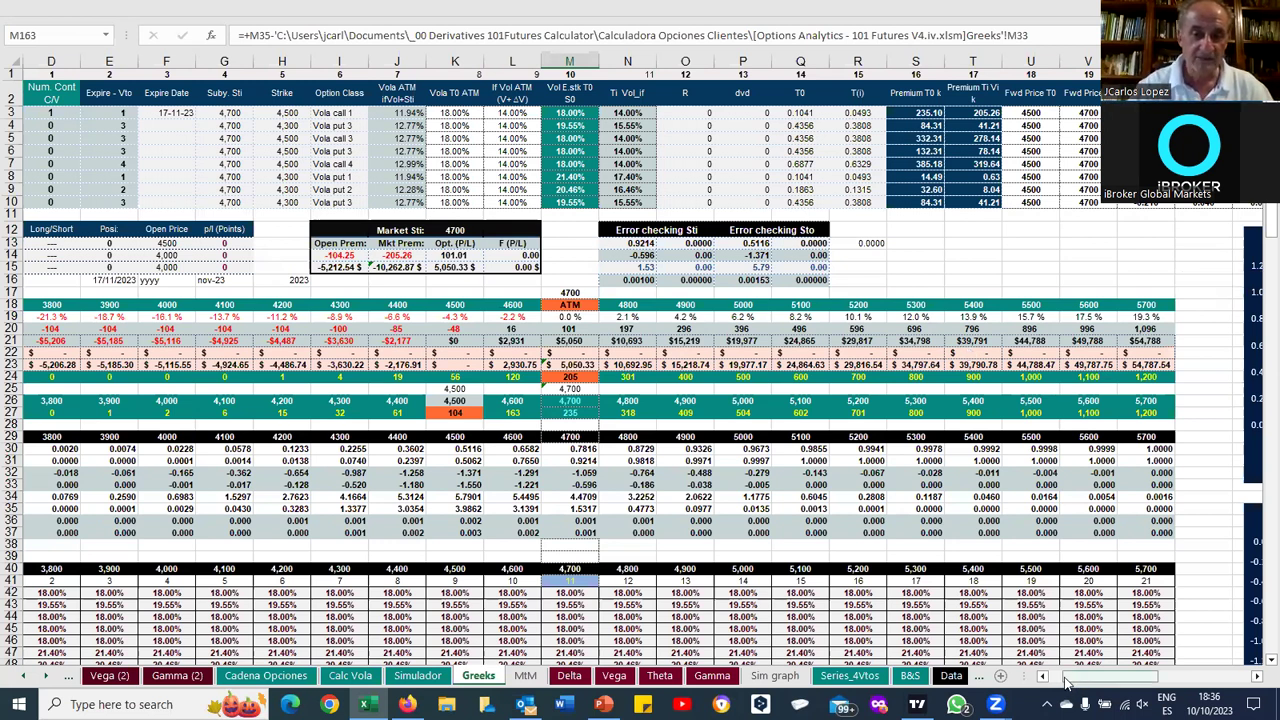
pyautogui.moveTo(1066, 685); pyautogui.dragTo(1060, 685)
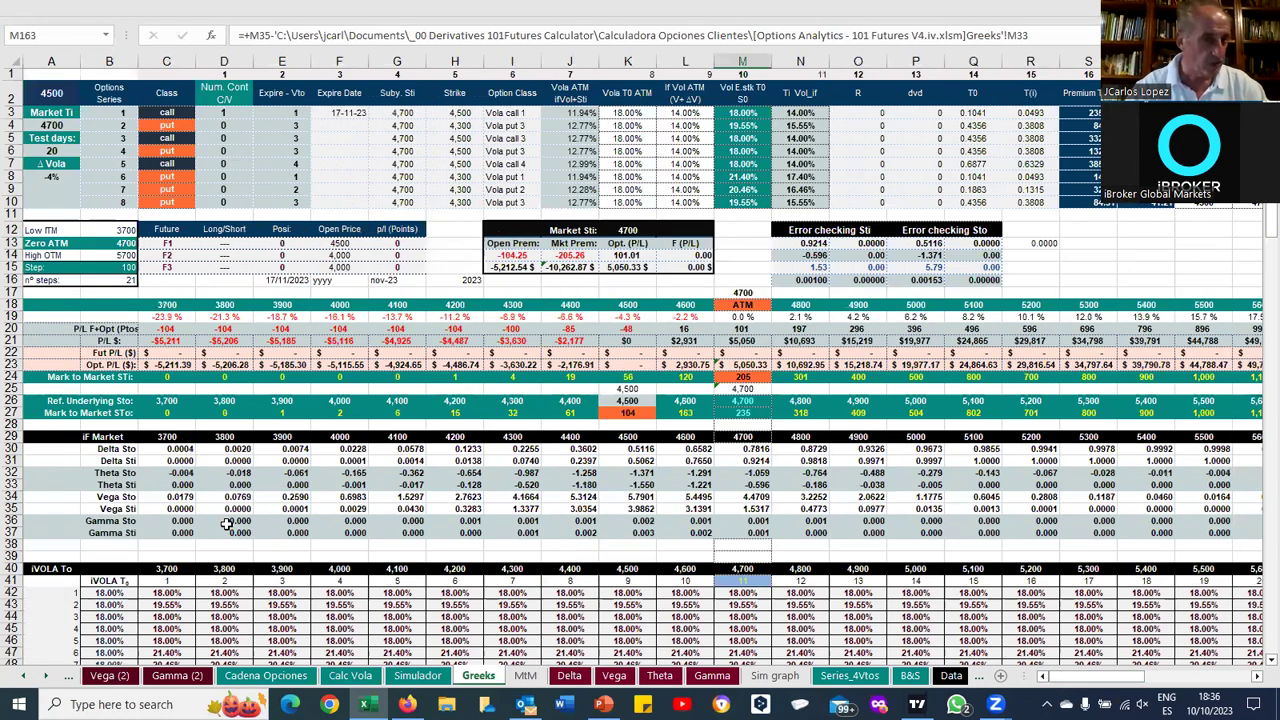
pyautogui.click(173, 449)
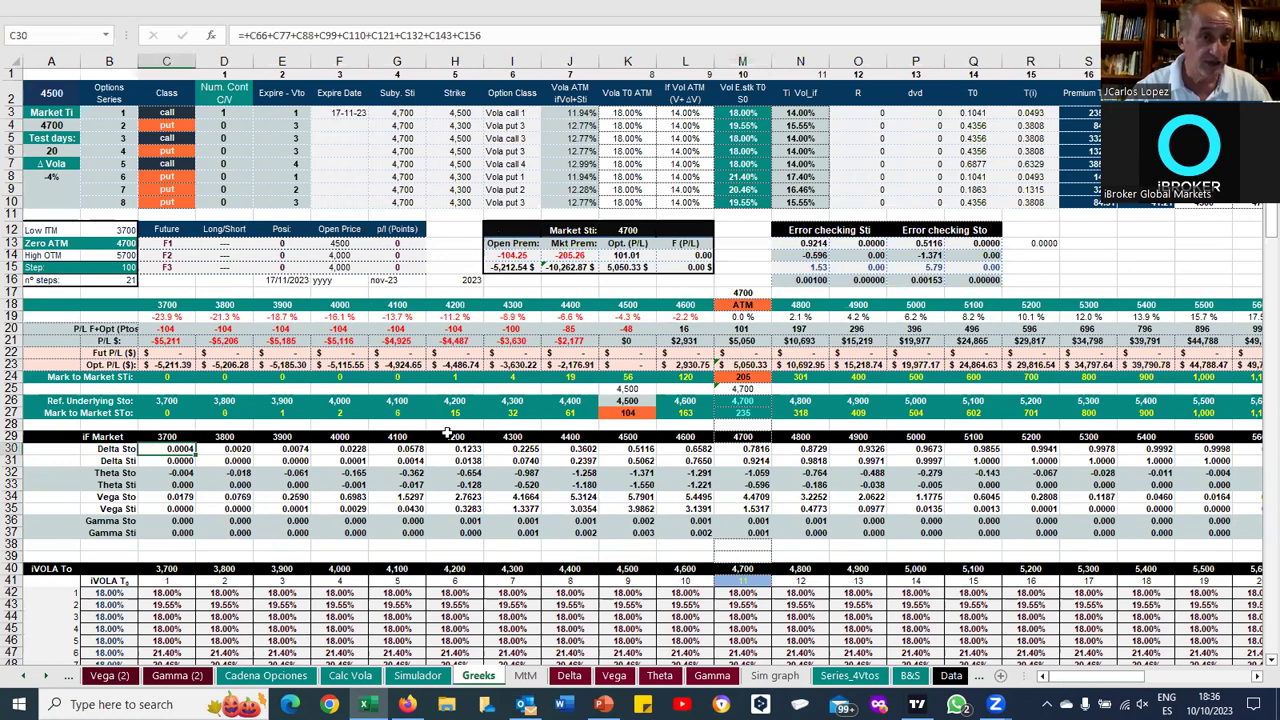
# Check the linked scenario inputs in A2, A4, A6 and A8: underlying, what-if market, test days and volatility change
pyautogui.click(56, 96)
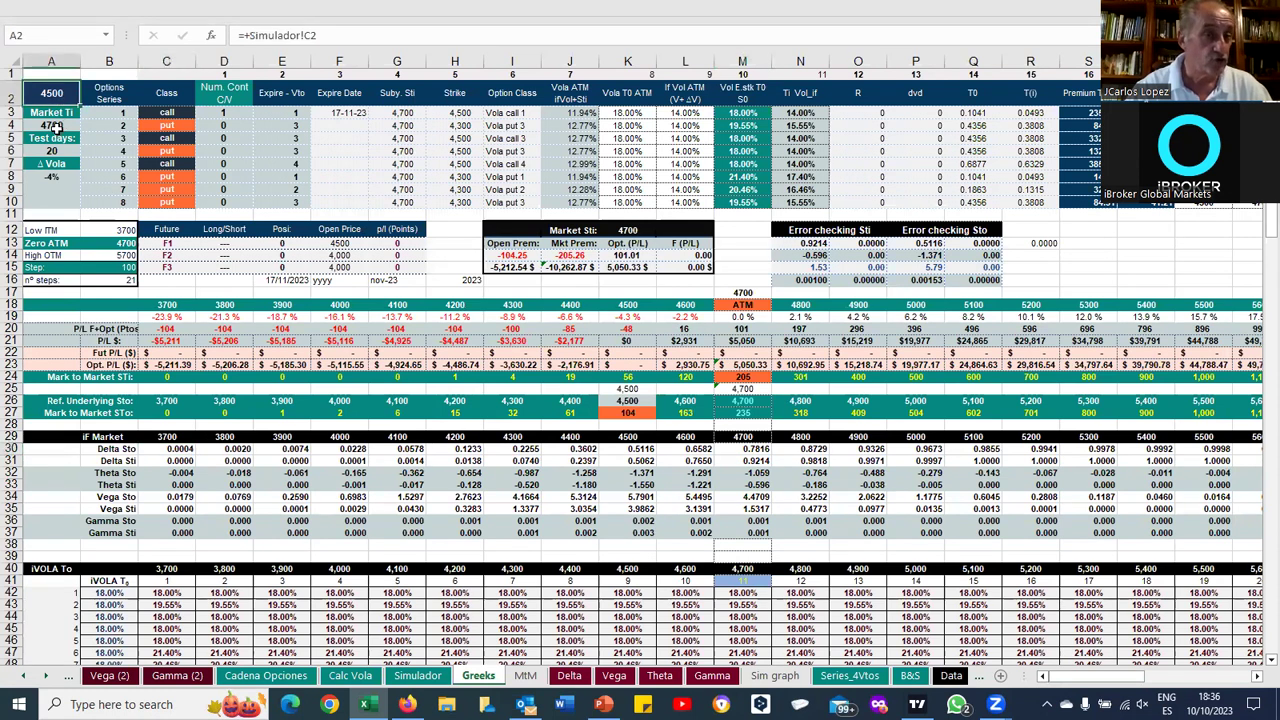
pyautogui.click(55, 126)
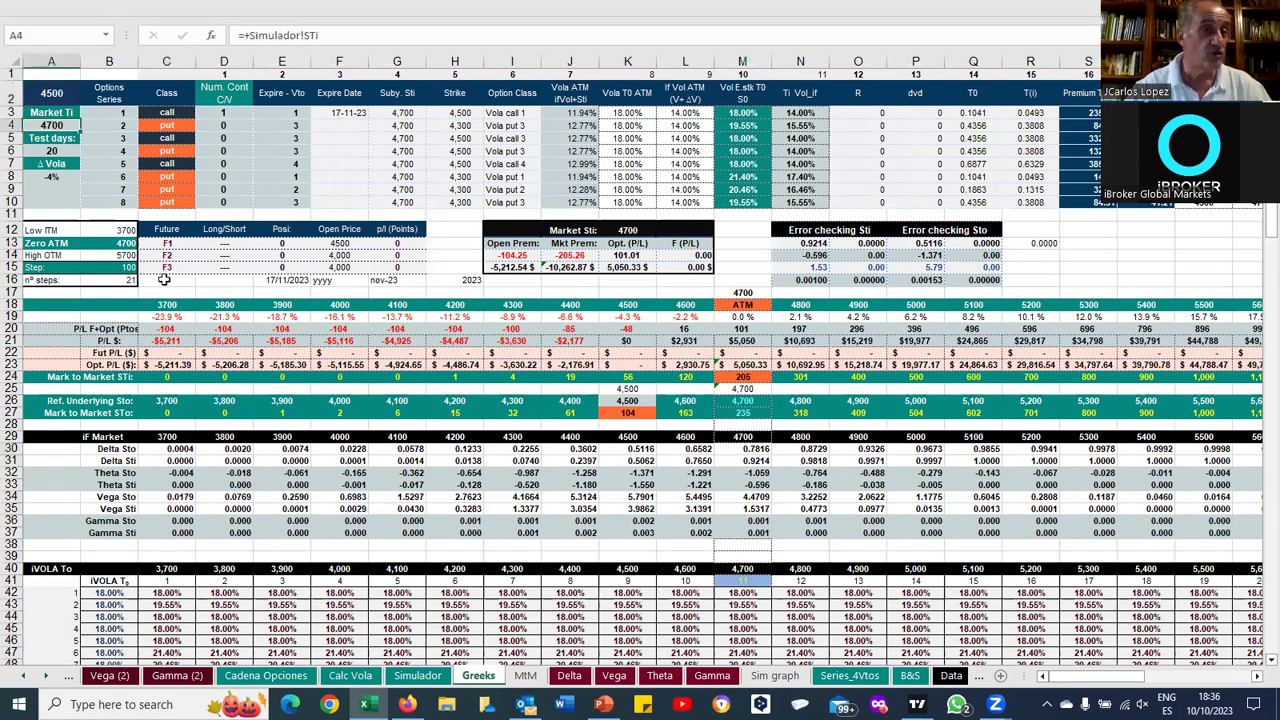
pyautogui.click(56, 151)
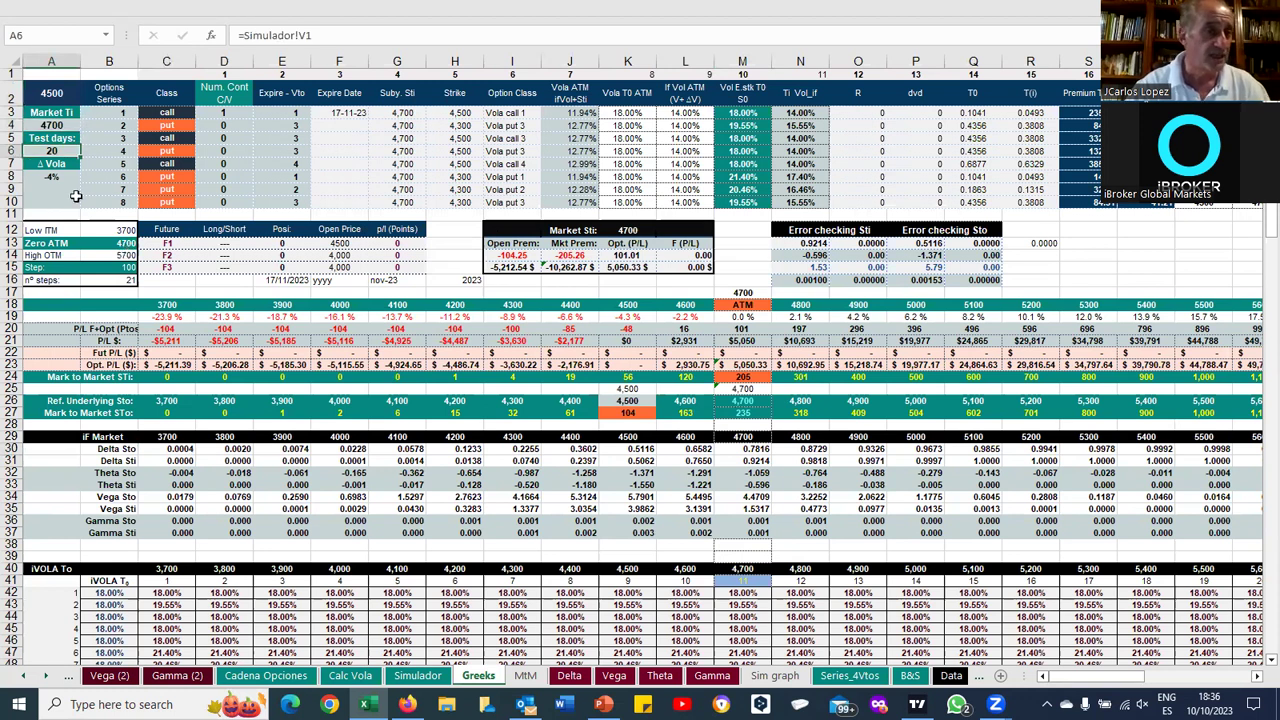
pyautogui.click(51, 128)
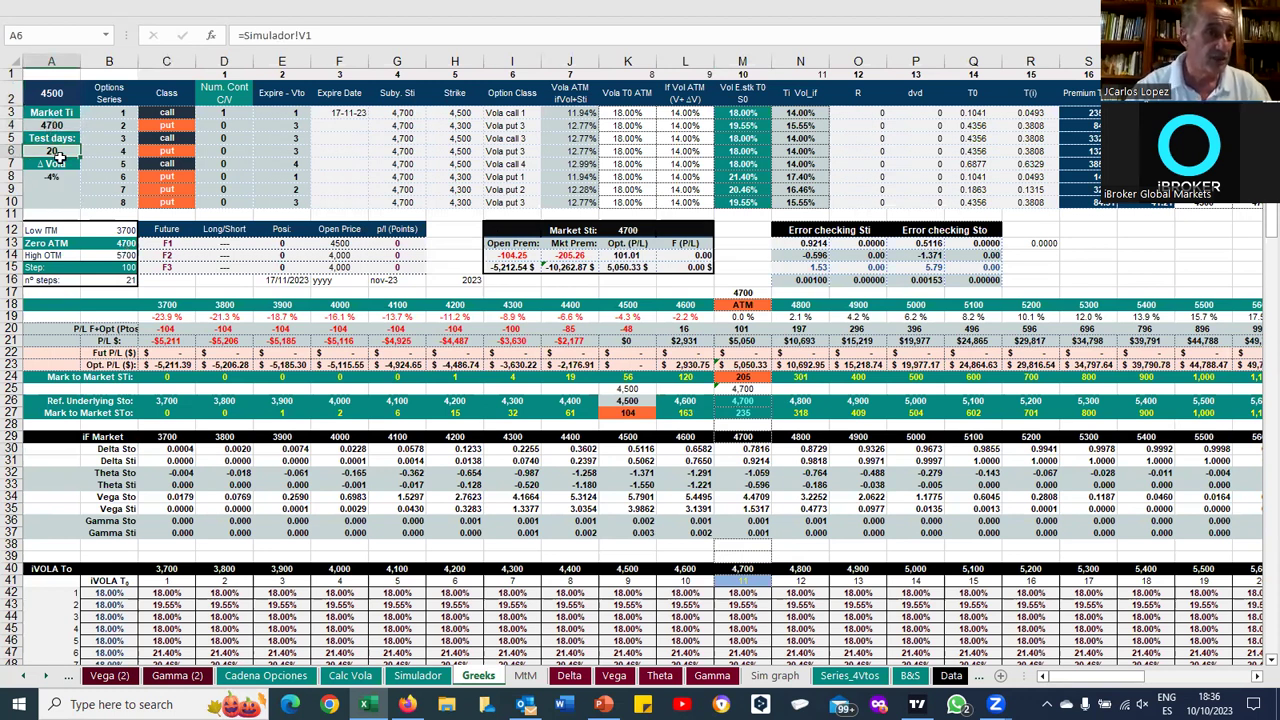
pyautogui.hotkey('ctrl', 'Down')
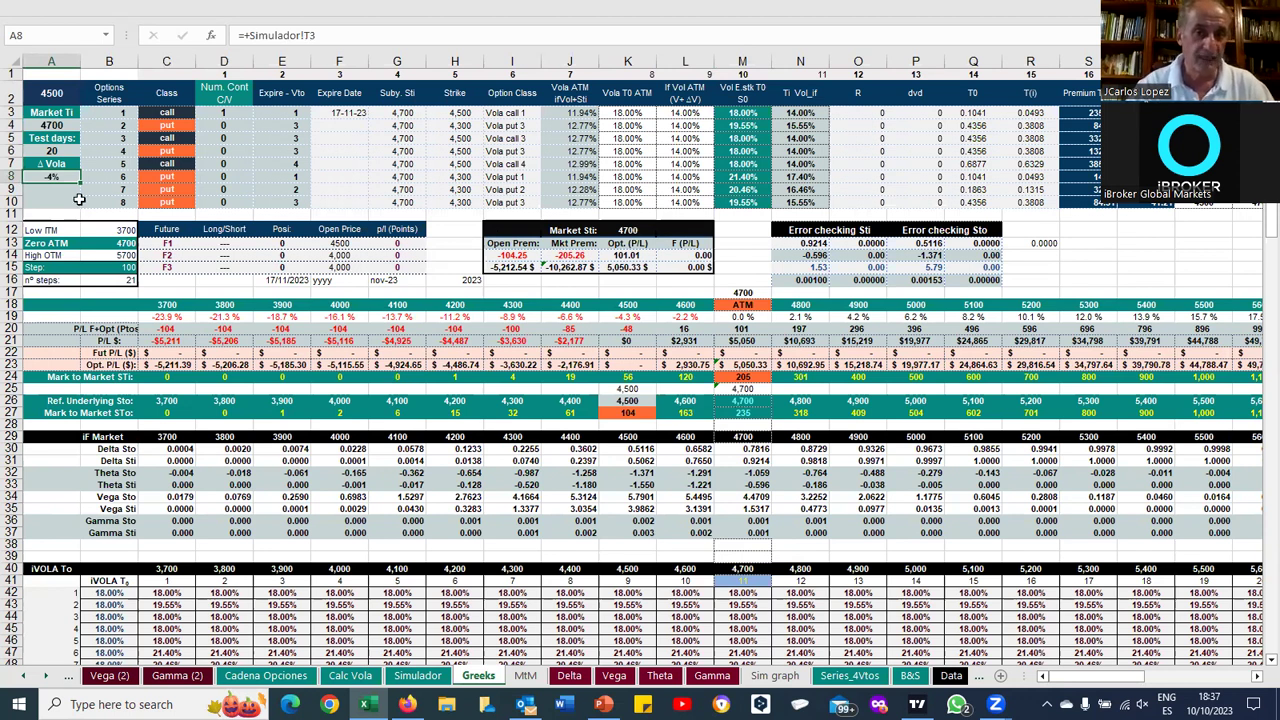
# Check the open premium, market premium and option P/L in I14:K14 against the P/L points for 4700 in M20
pyautogui.click(510, 255)
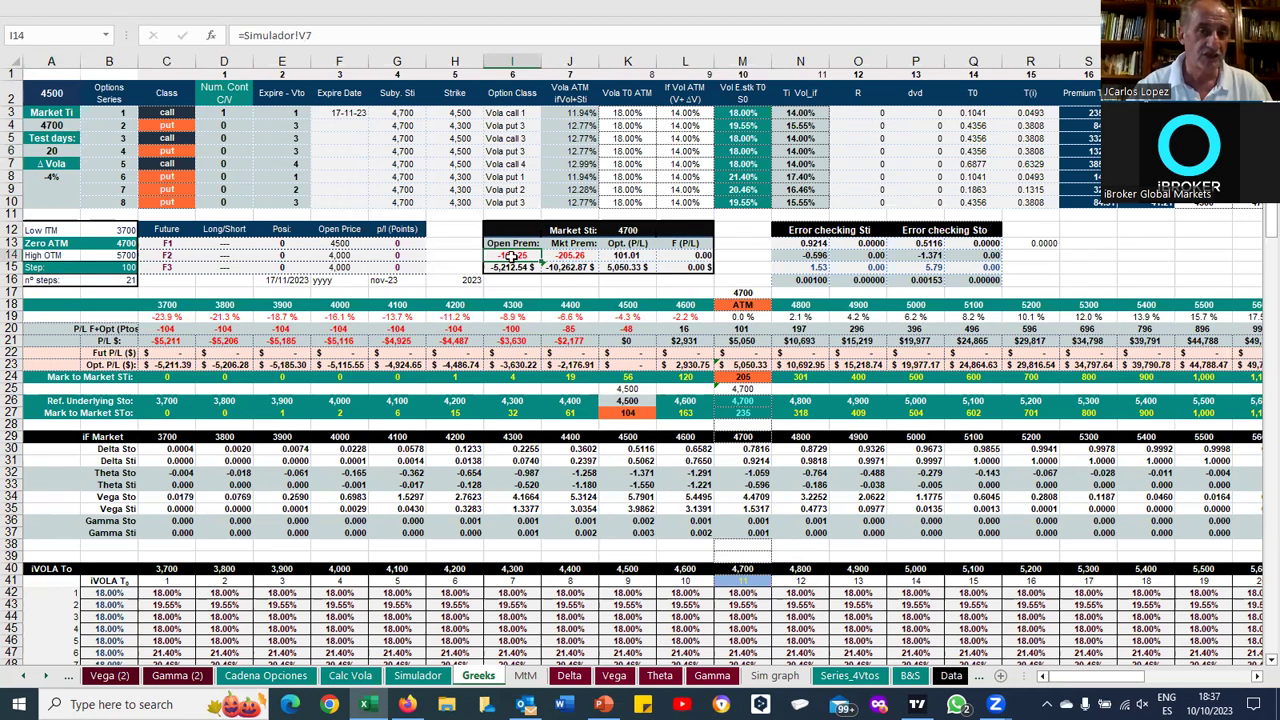
pyautogui.click(588, 256)
pyautogui.click(620, 254)
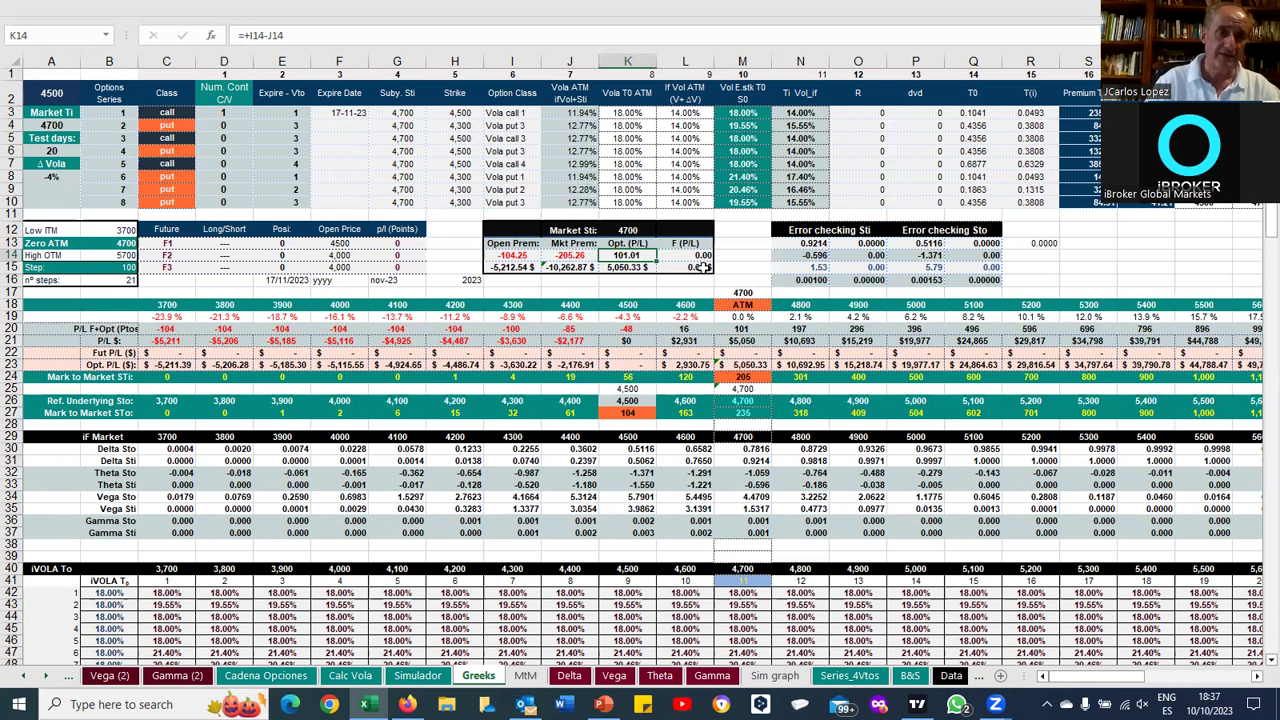
pyautogui.click(742, 329)
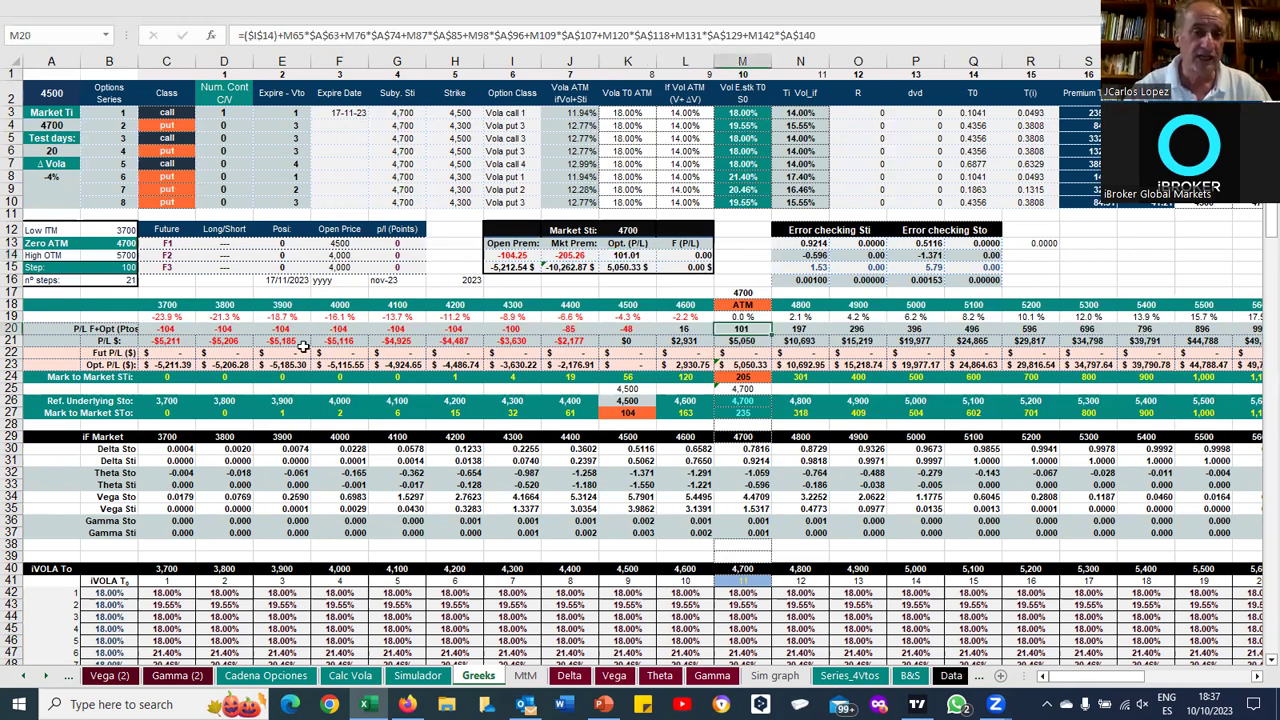
# Examine the P/L points from 3700 to 4500 and the mark-to-market values for 4500 in K27 and 4700 in M24
pyautogui.click(160, 328)
pyautogui.keyDown('shift'); pyautogui.click(607, 331); pyautogui.keyUp('shift')
pyautogui.moveTo(175, 306); pyautogui.dragTo(617, 307)
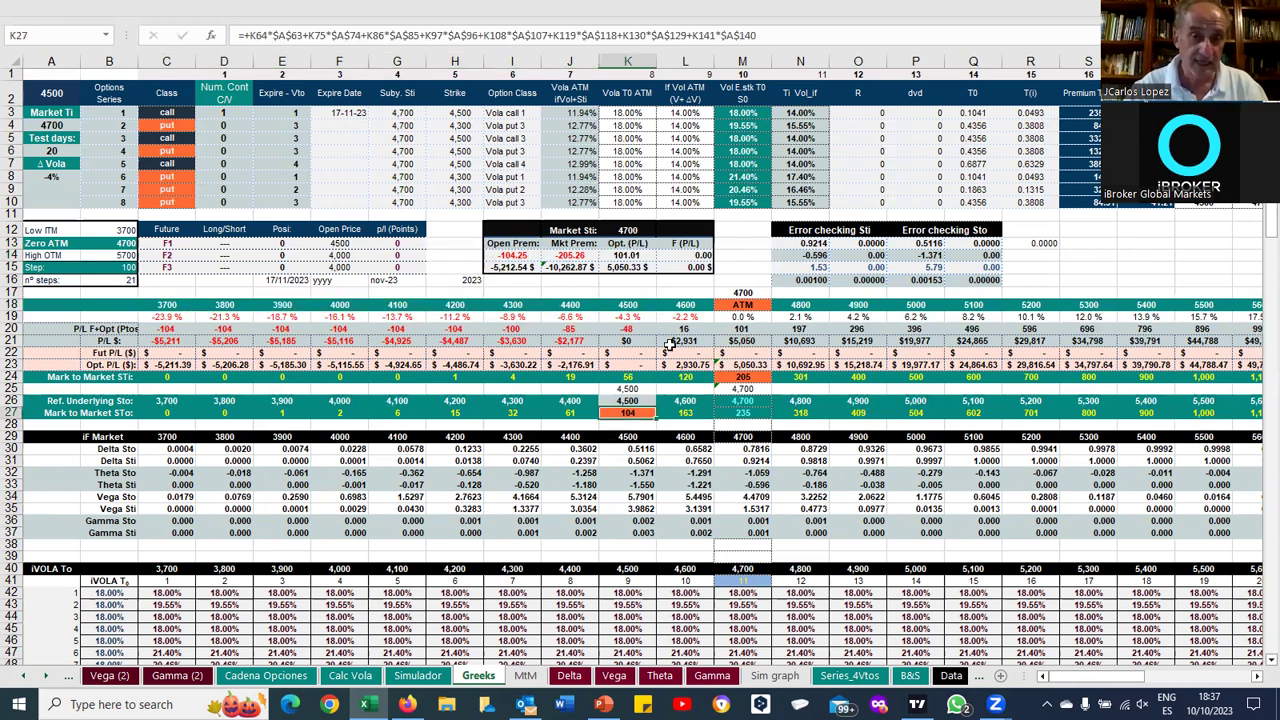
pyautogui.click(727, 366)
pyautogui.press('Down')
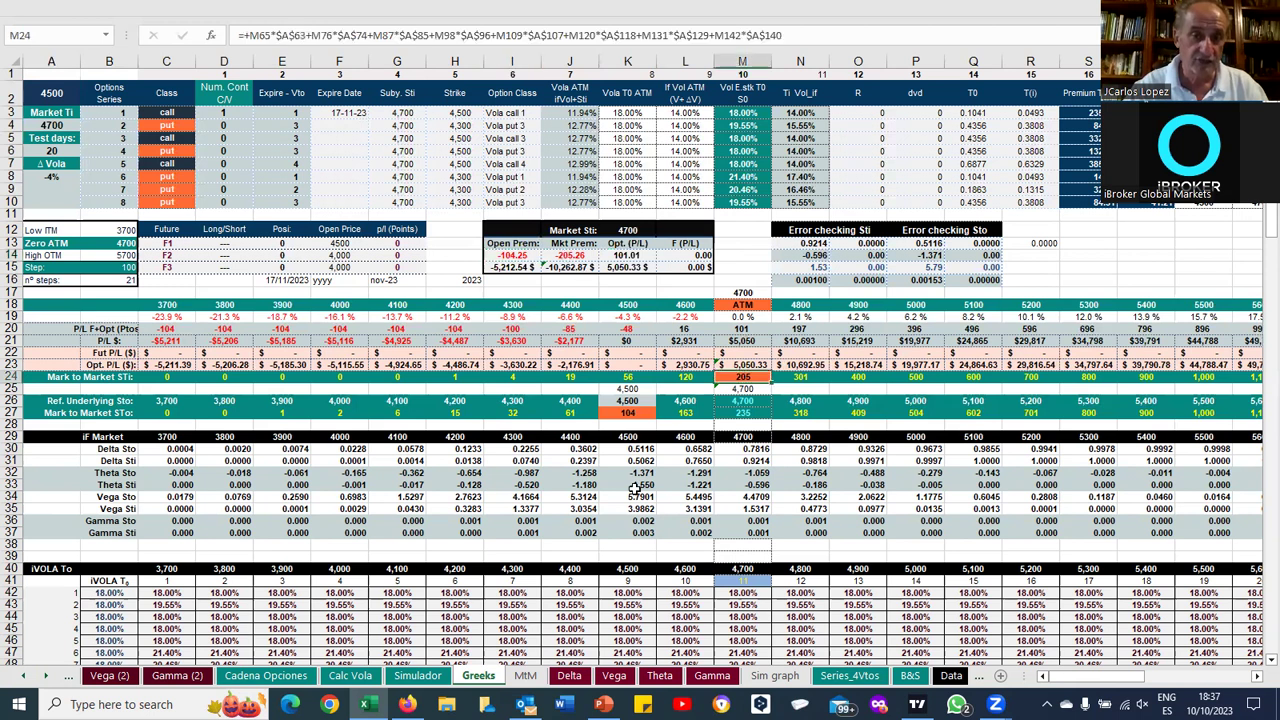
# Check the market premium in J14, then compare the Delta Sto values for 4500 in K30 and 4700 in M30
pyautogui.click(569, 255)
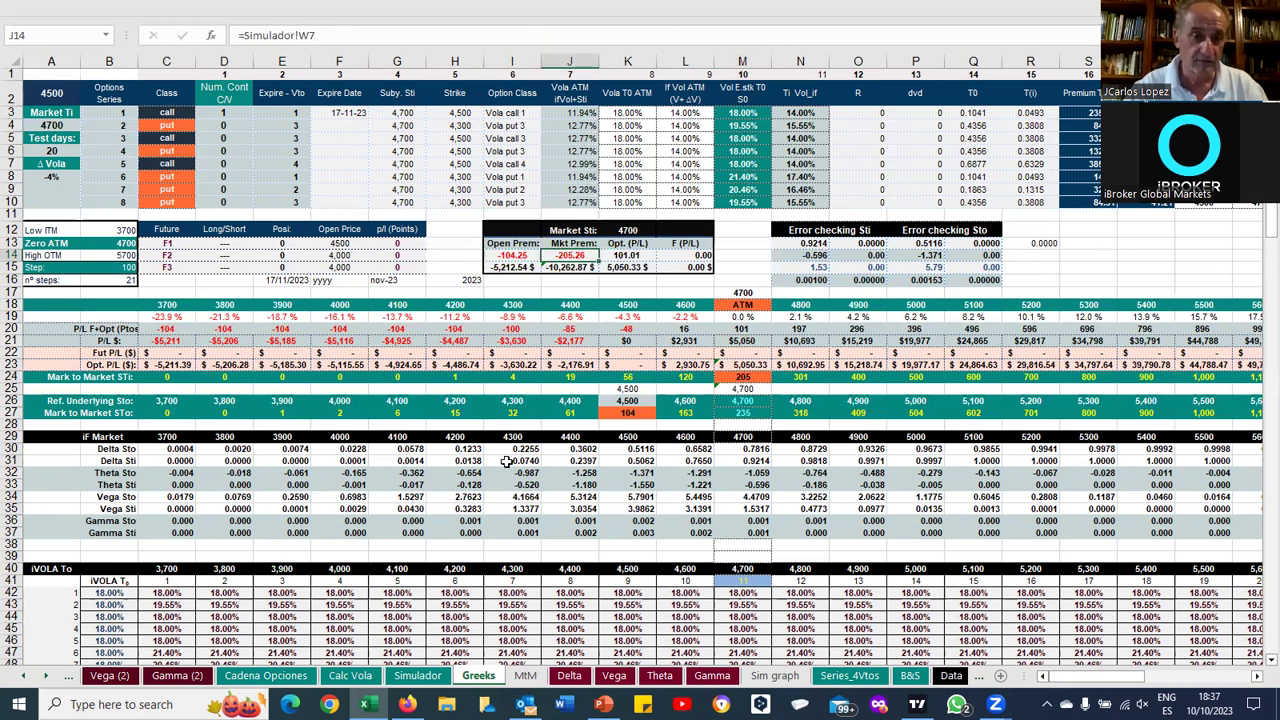
pyautogui.click(118, 451)
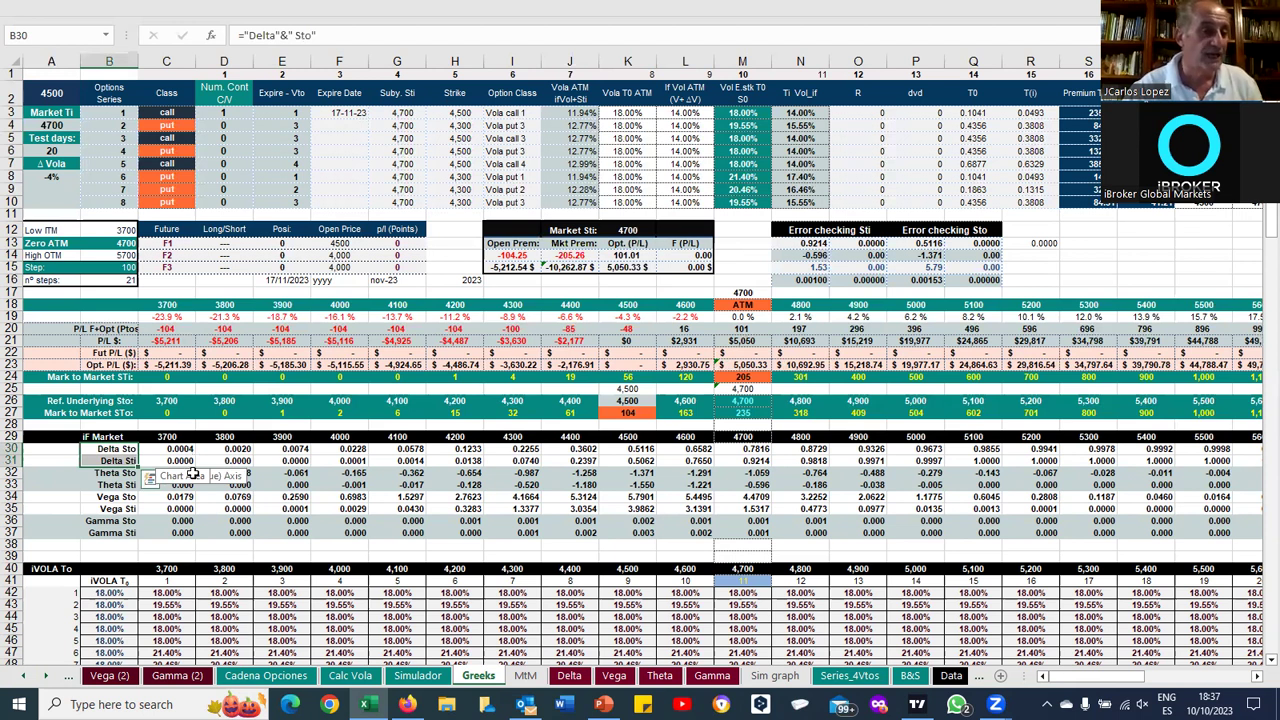
pyautogui.press('Right')
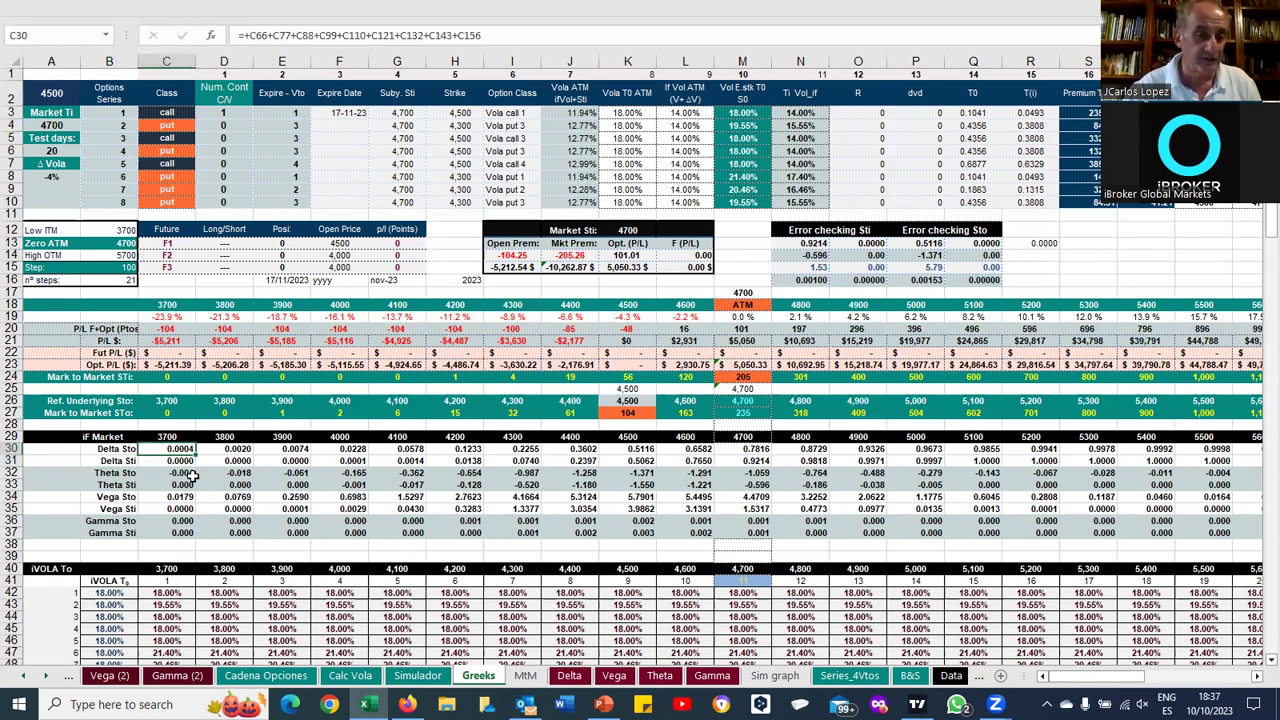
pyautogui.click(738, 448)
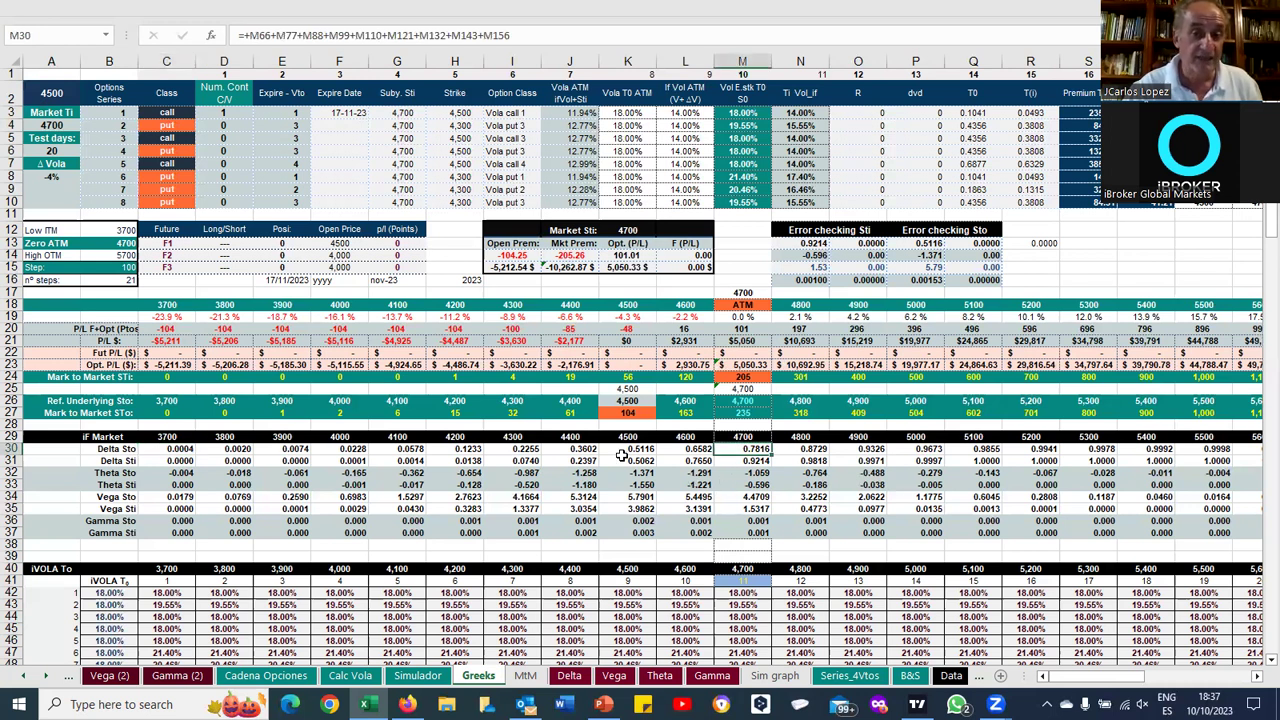
pyautogui.press('Left')
pyautogui.press('Left')
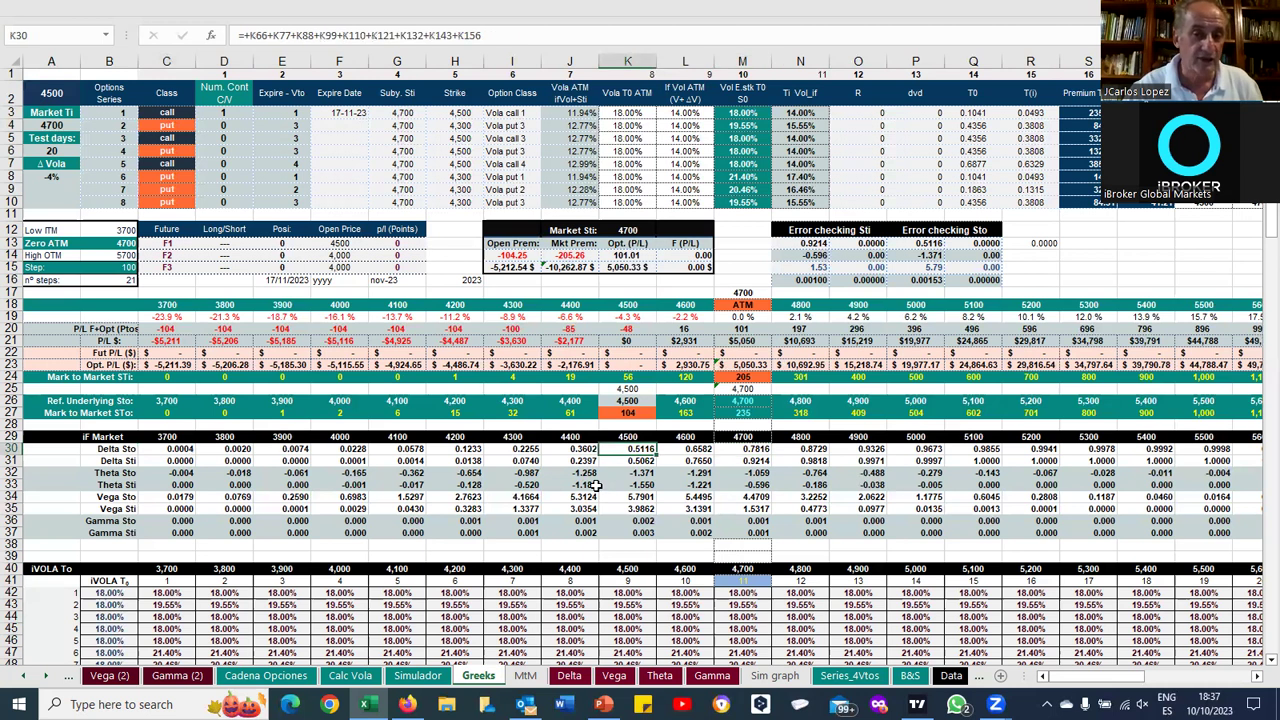
pyautogui.click(762, 449)
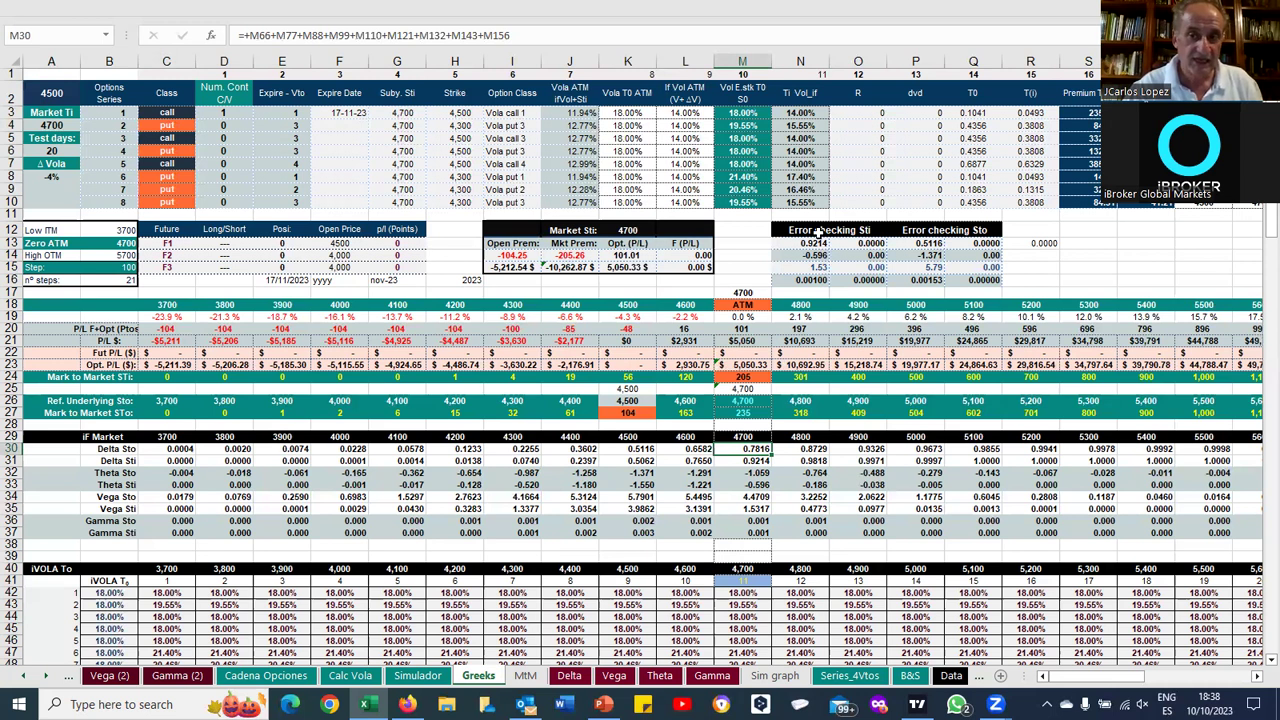
# Check the Sti delta and theta in N13:N14 and the Sto error differences in Q13:Q16
pyautogui.click(818, 244)
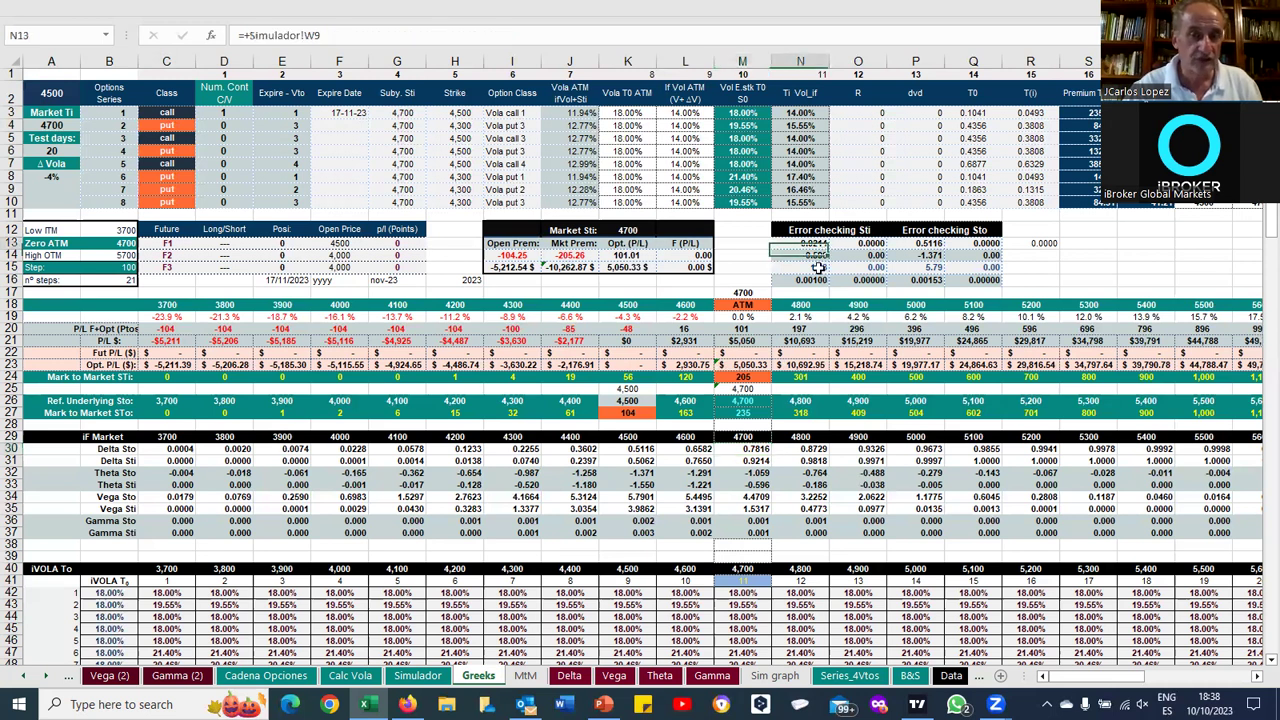
pyautogui.press('Down')
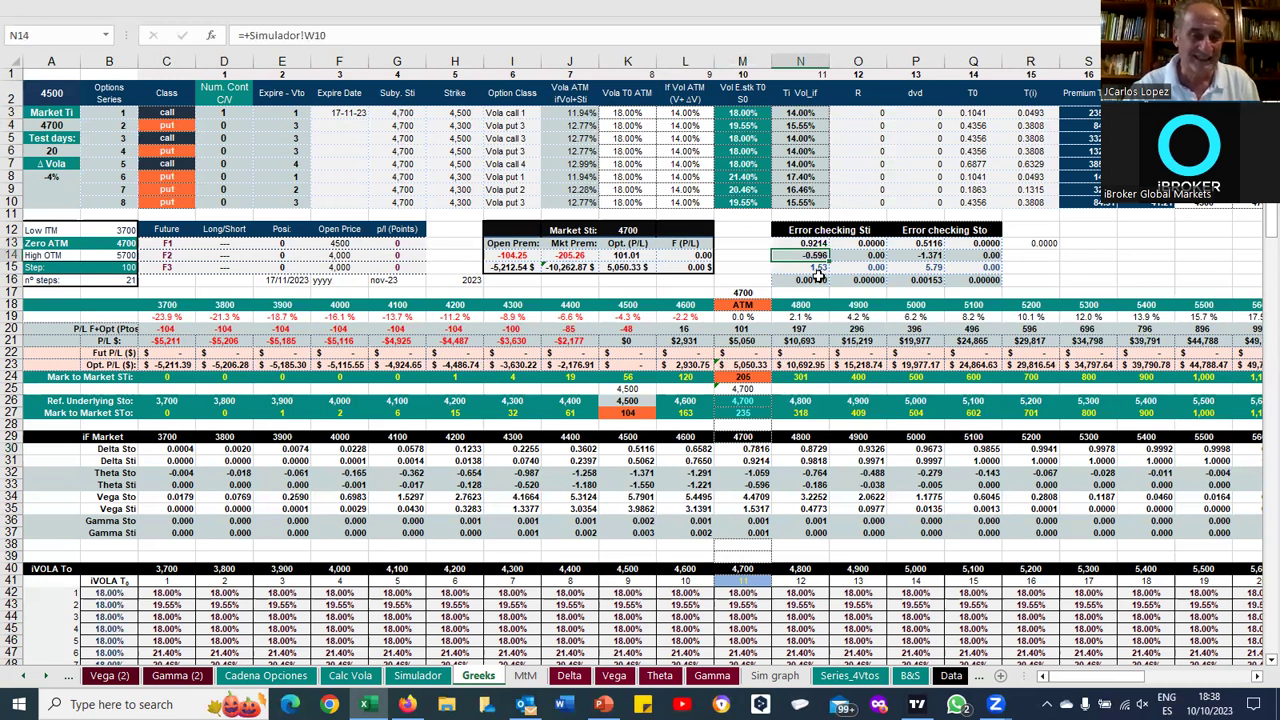
pyautogui.click(973, 245)
pyautogui.keyDown('shift'); pyautogui.click(975, 280); pyautogui.keyUp('shift')
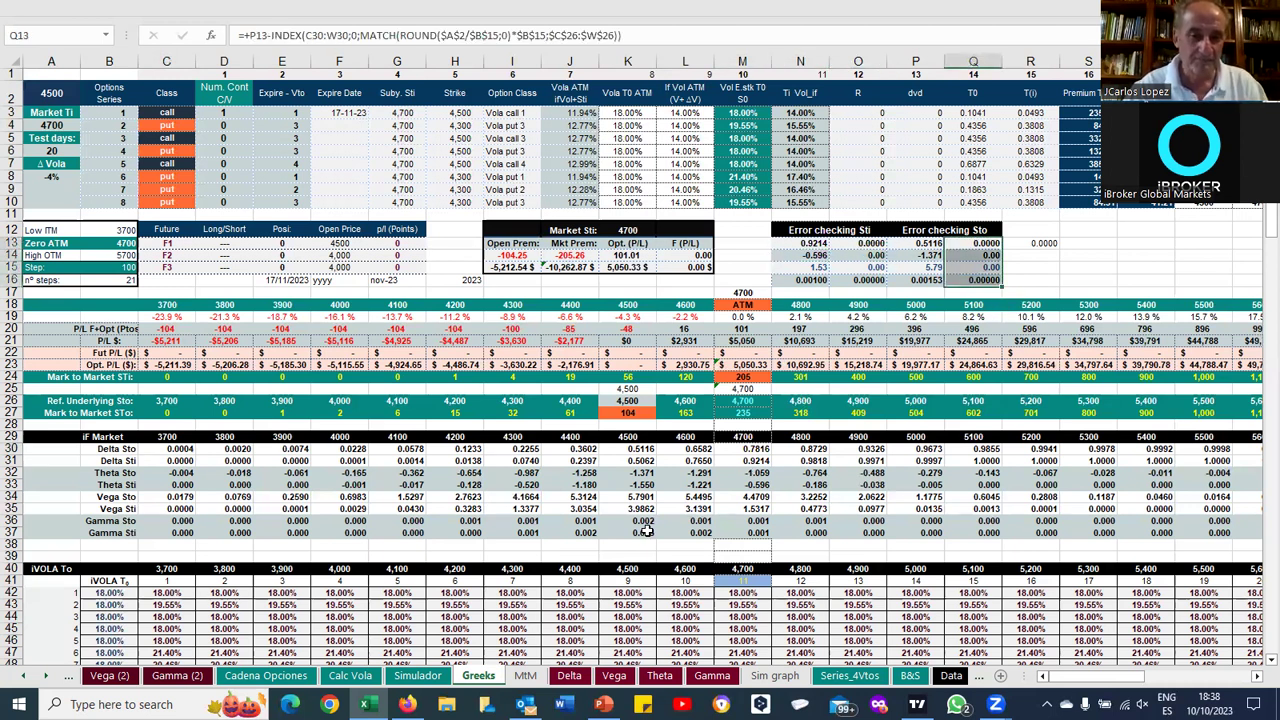
# Compare the Vega Sto and Vega Sti values for 4600 in L34 and L35
pyautogui.click(137, 500)
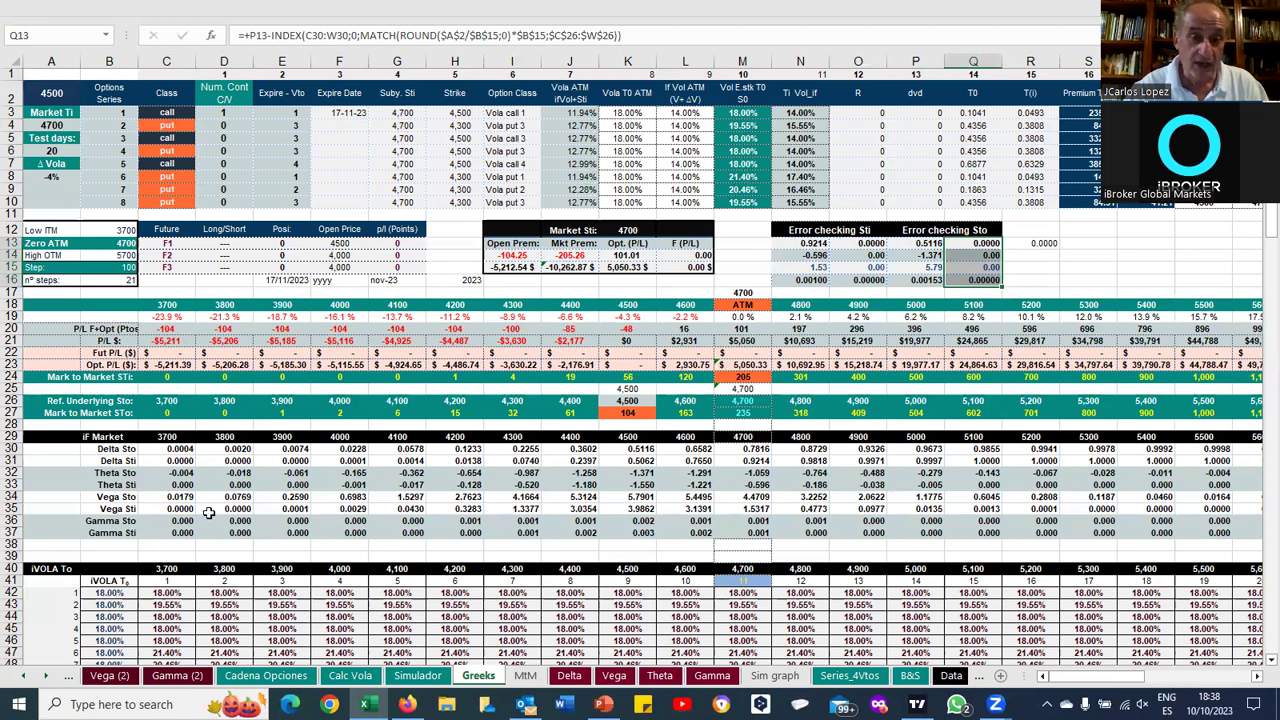
pyautogui.click(700, 498)
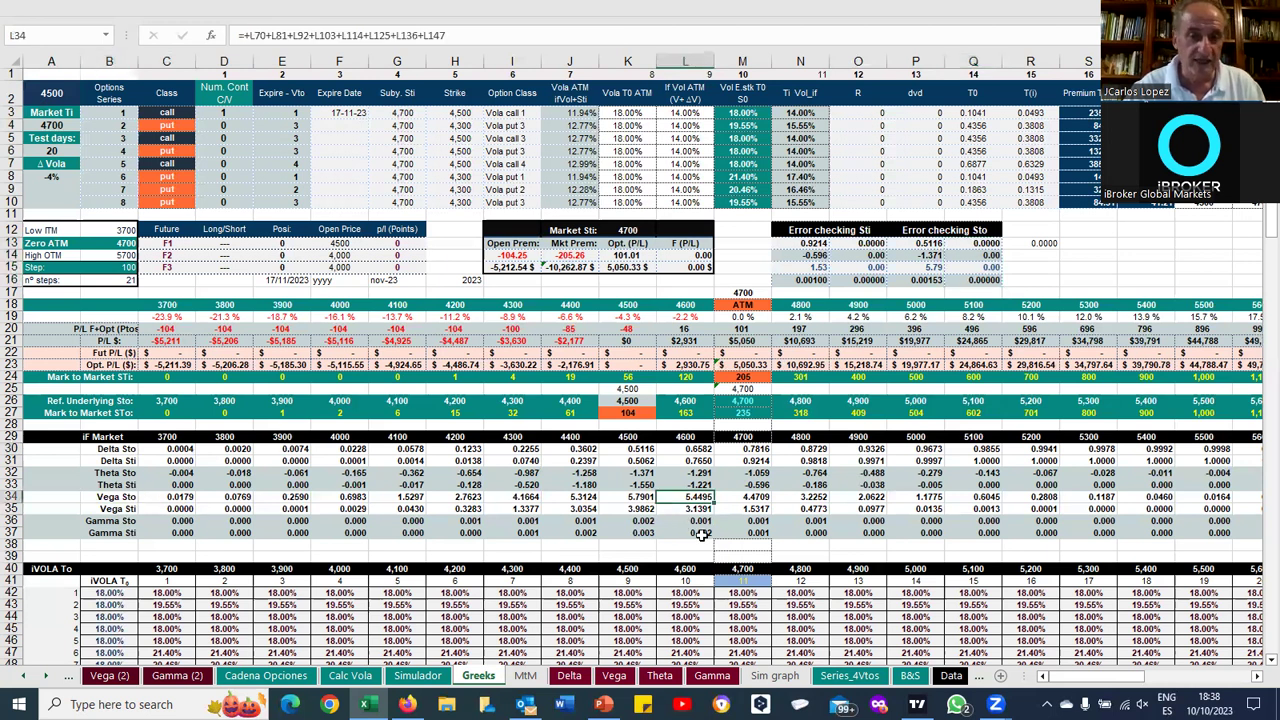
pyautogui.press('Down')
# Examine the Delta, Theta and Vega charts, comparing the Sto and Sti curves around the 4500 strike
pyautogui.moveTo(1052, 680); pyautogui.dragTo(1128, 669)
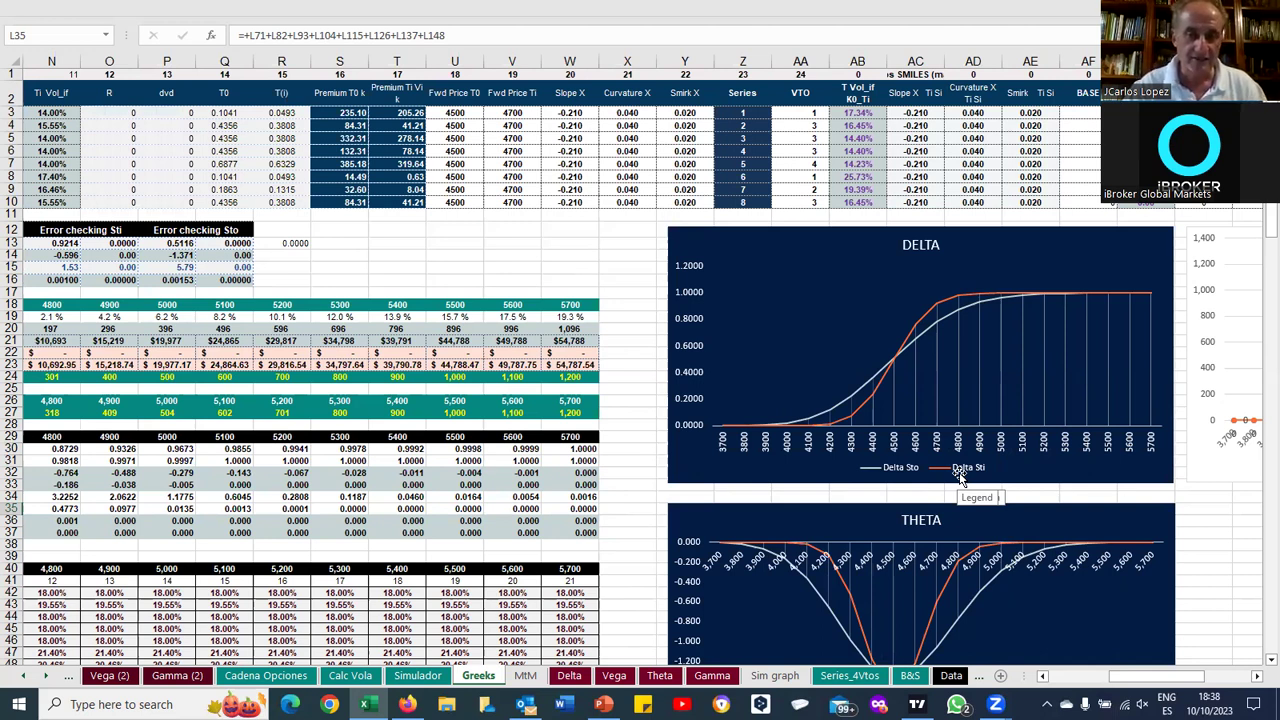
pyautogui.scroll(-3, 960, 480)
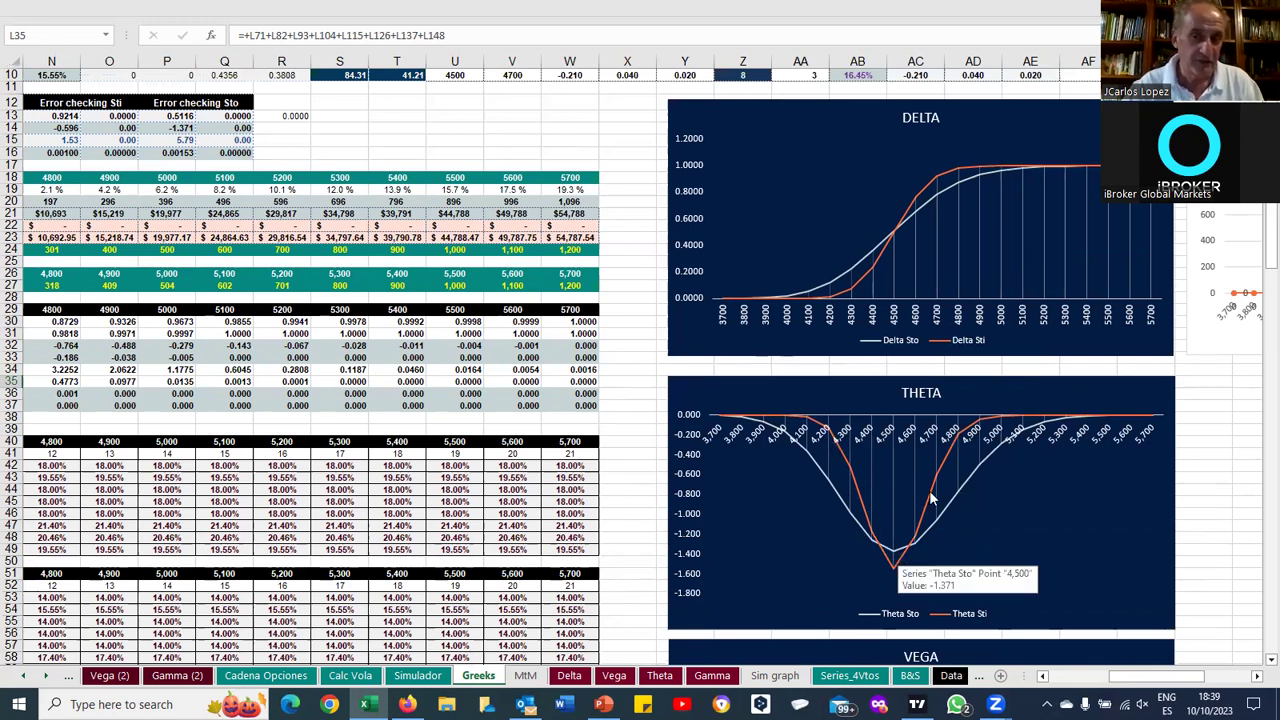
pyautogui.scroll(-6, 928, 490)
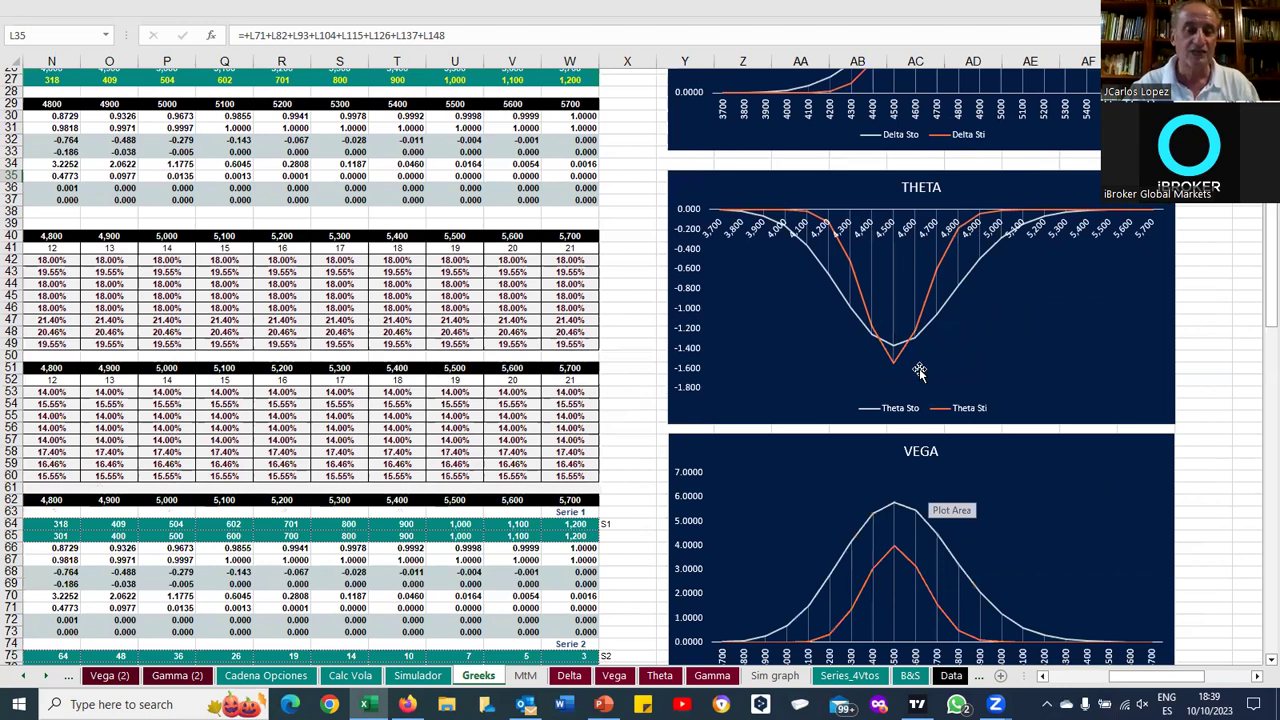
pyautogui.scroll(-2, 900, 360)
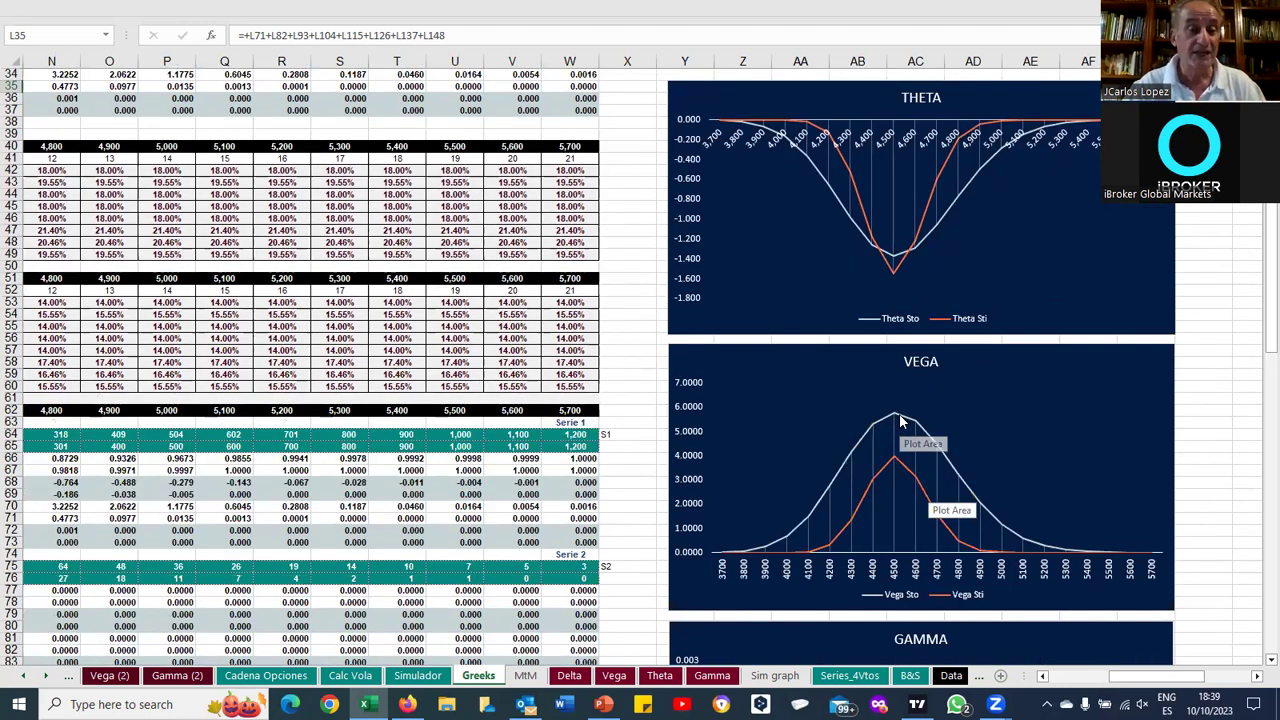
pyautogui.moveTo(900, 421)
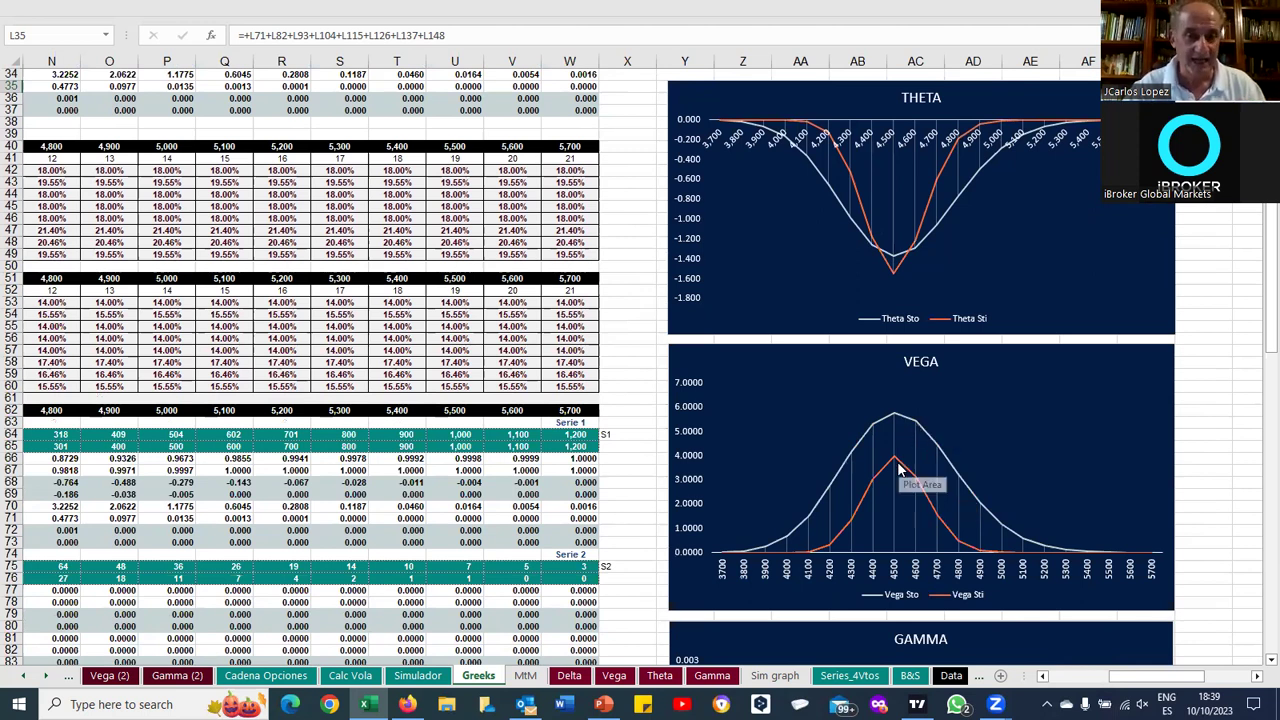
pyautogui.moveTo(899, 469)
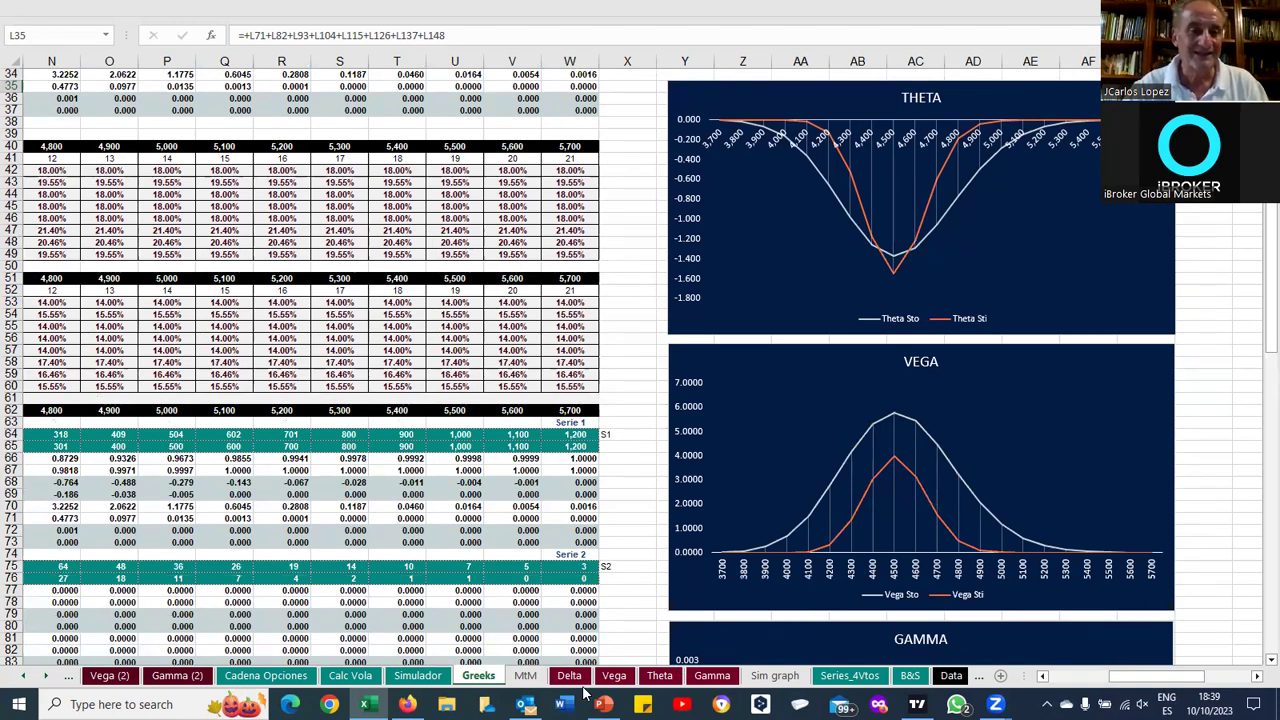
# Return to the Simulador sheet and examine the long call's P/L chart around the 4500 marker
pyautogui.click(416, 676)
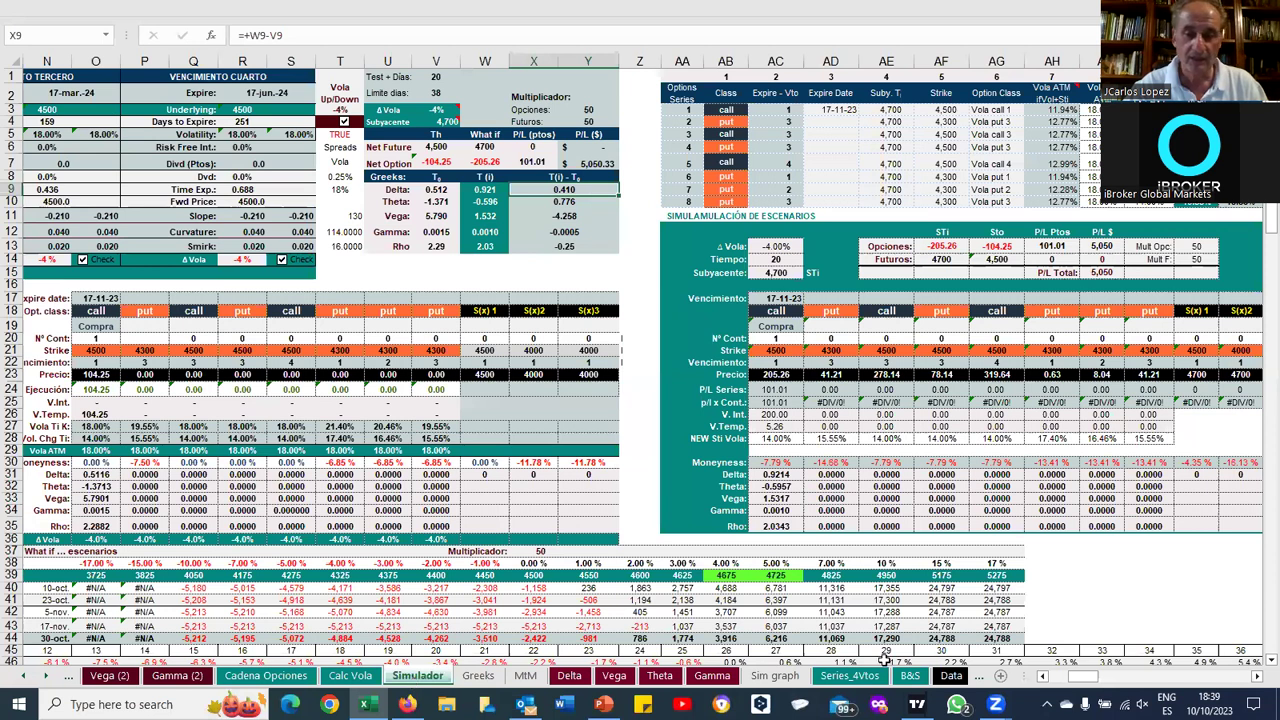
pyautogui.moveTo(1083, 680); pyautogui.dragTo(1054, 682)
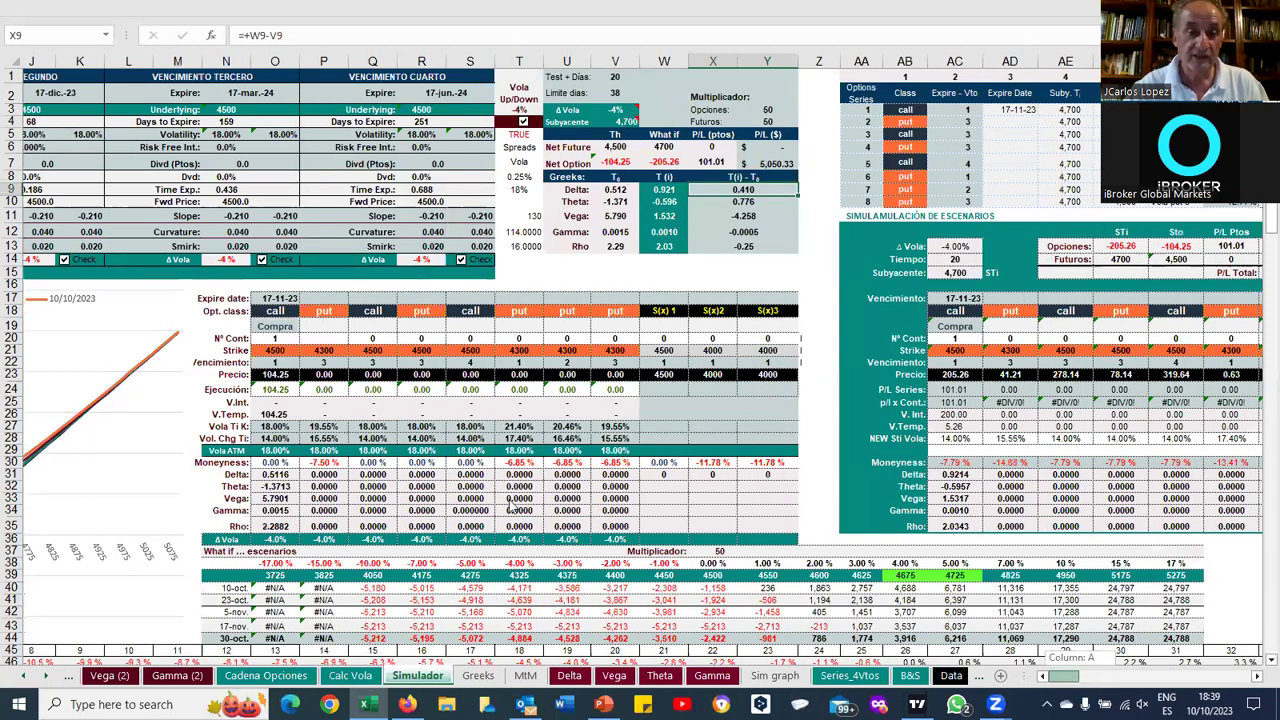
pyautogui.hscroll(-5, 514, 507)
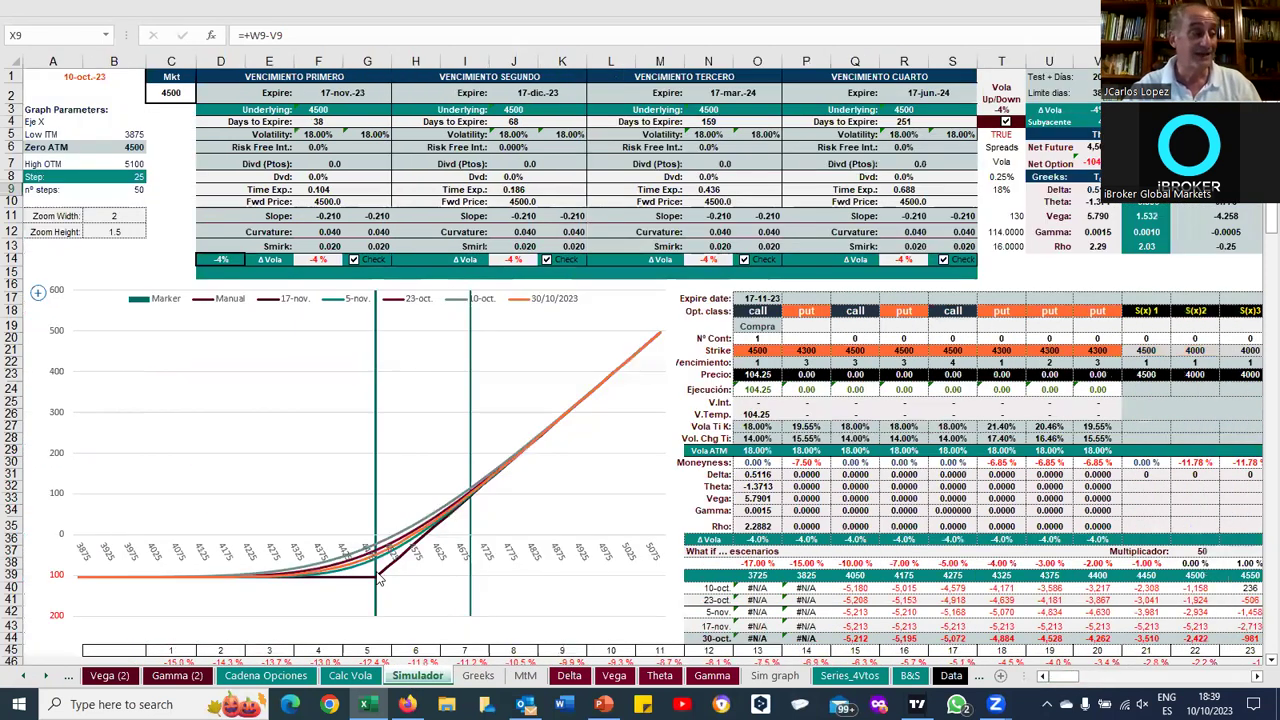
pyautogui.moveTo(379, 578)
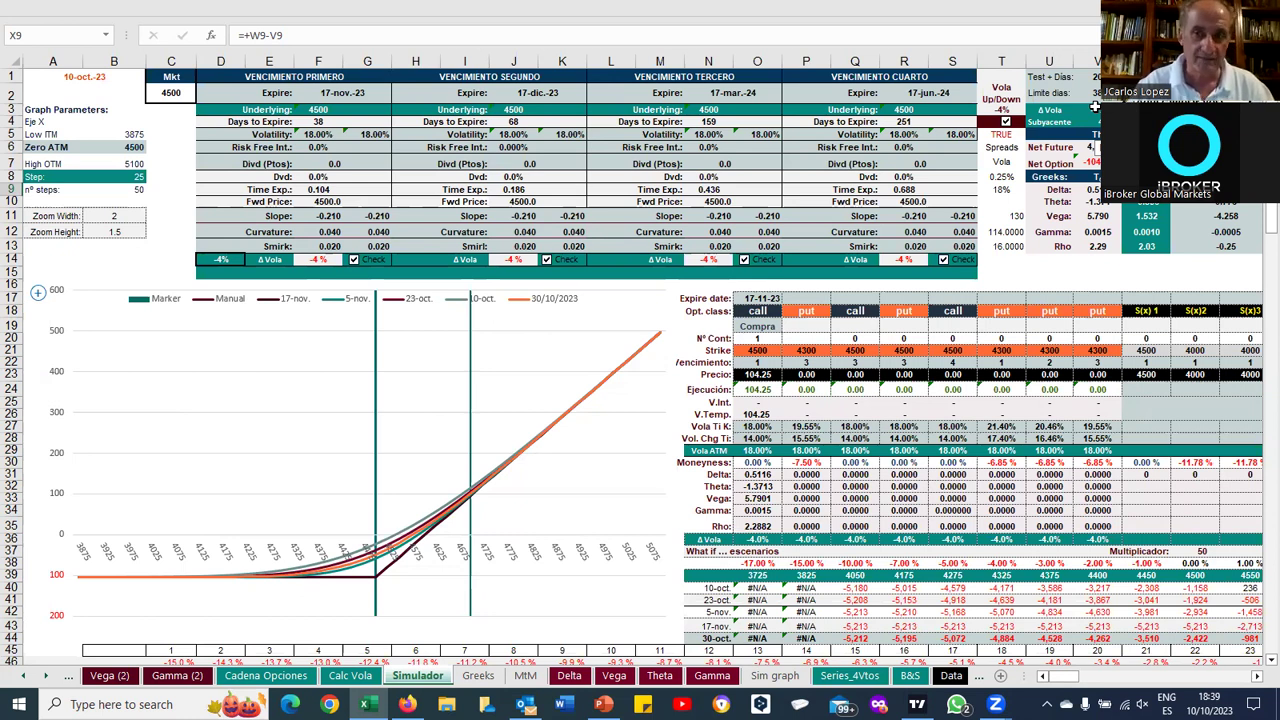
# Set the scenario's volatility change (Δ Vola) in V3 to 0%
pyautogui.click(1096, 109)
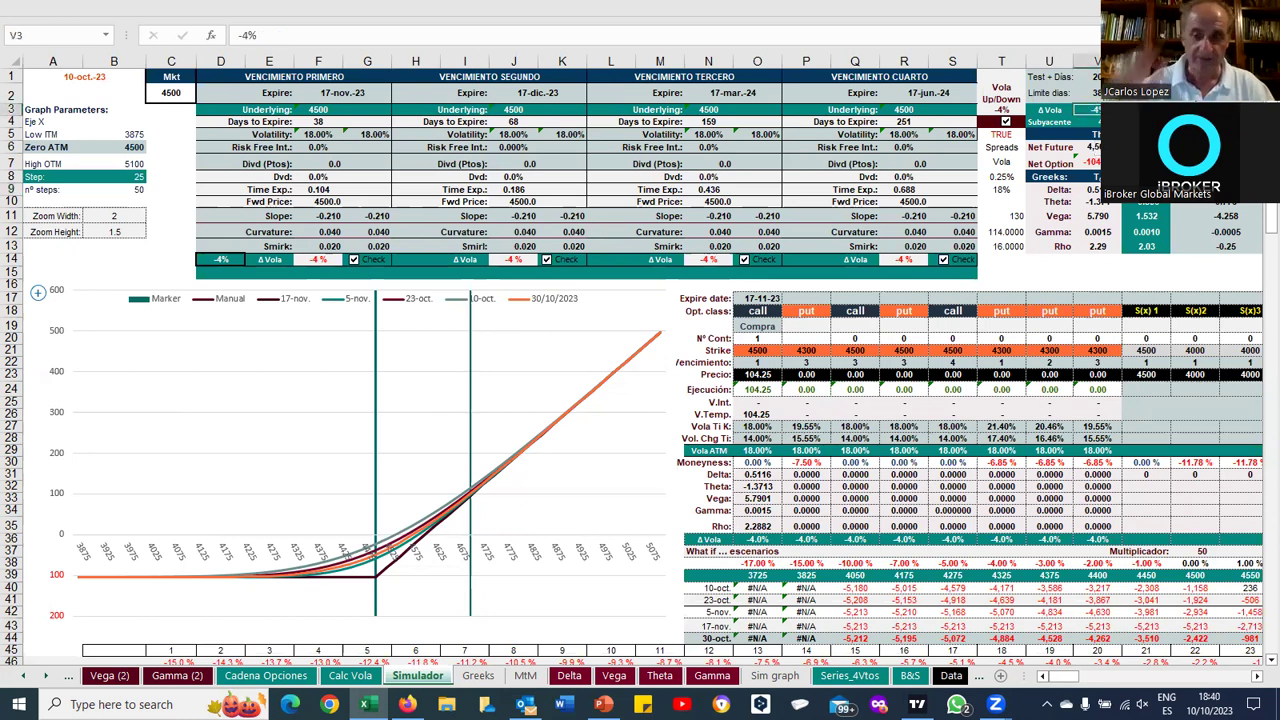
pyautogui.write('0')
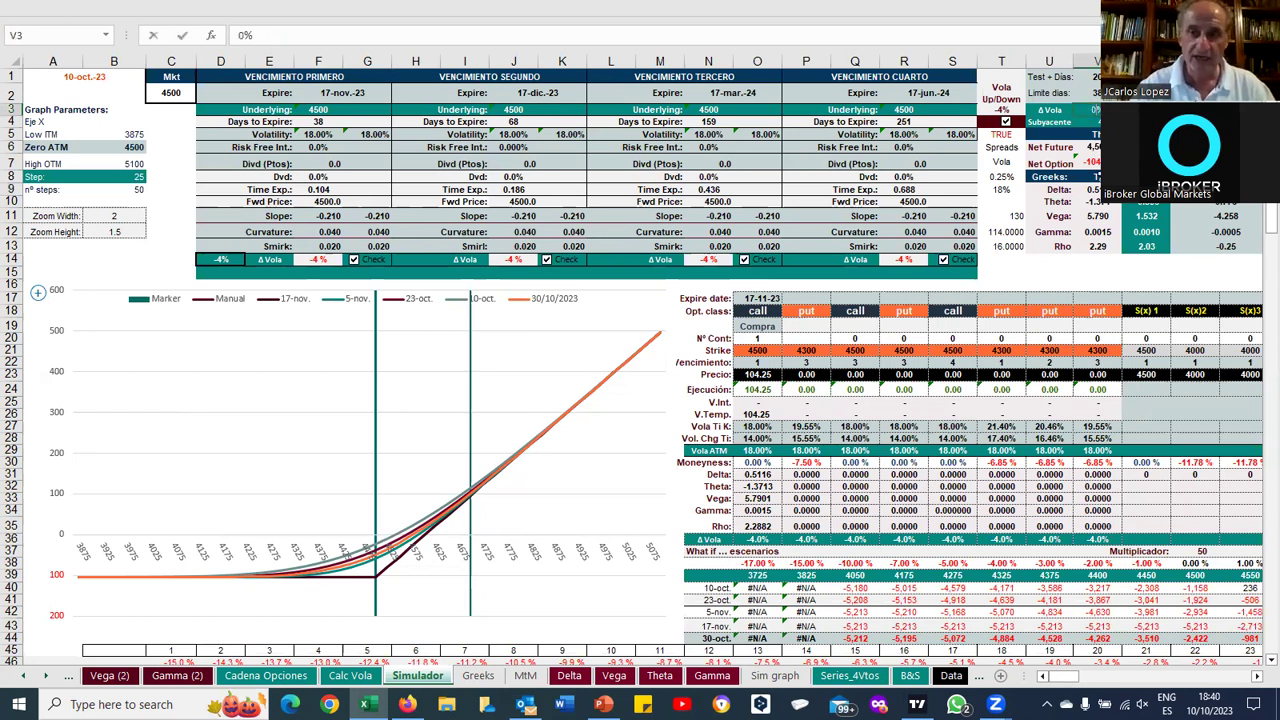
pyautogui.click(1096, 77)
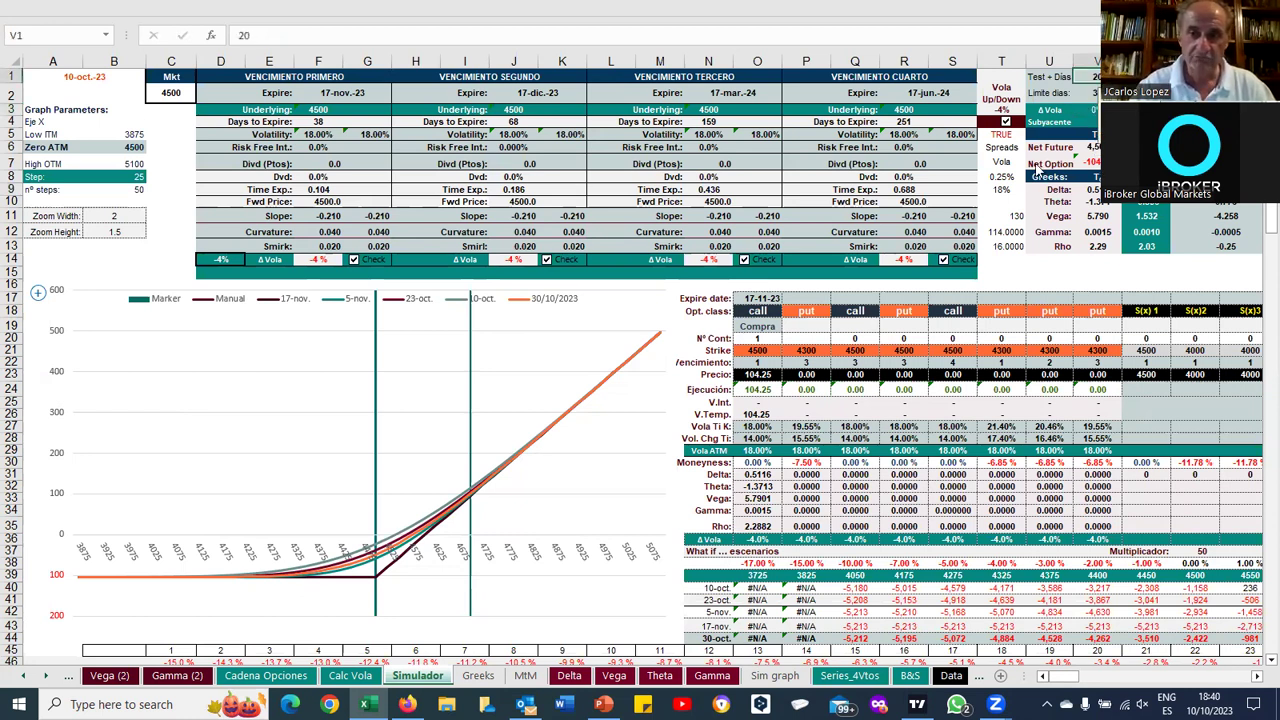
# Set the simulator's volatility change to 0% and the Subyacente value to 4500
pyautogui.click(1099, 121)
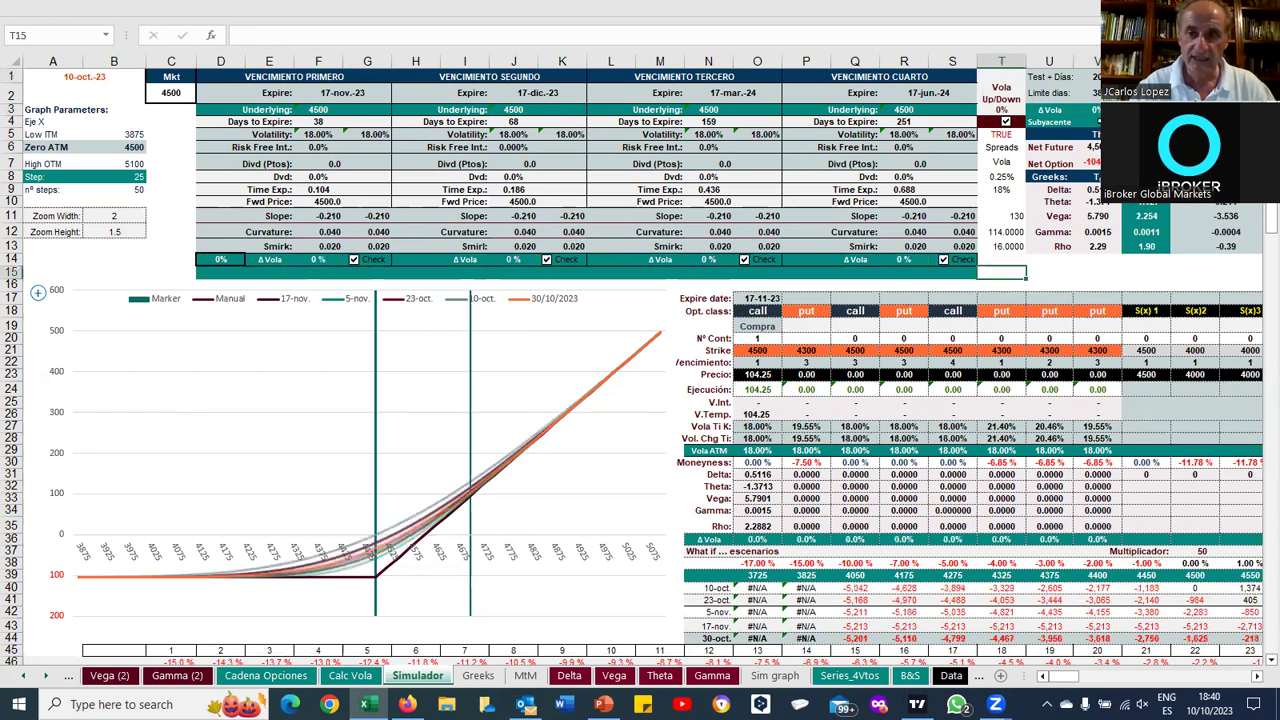
pyautogui.write('4500')
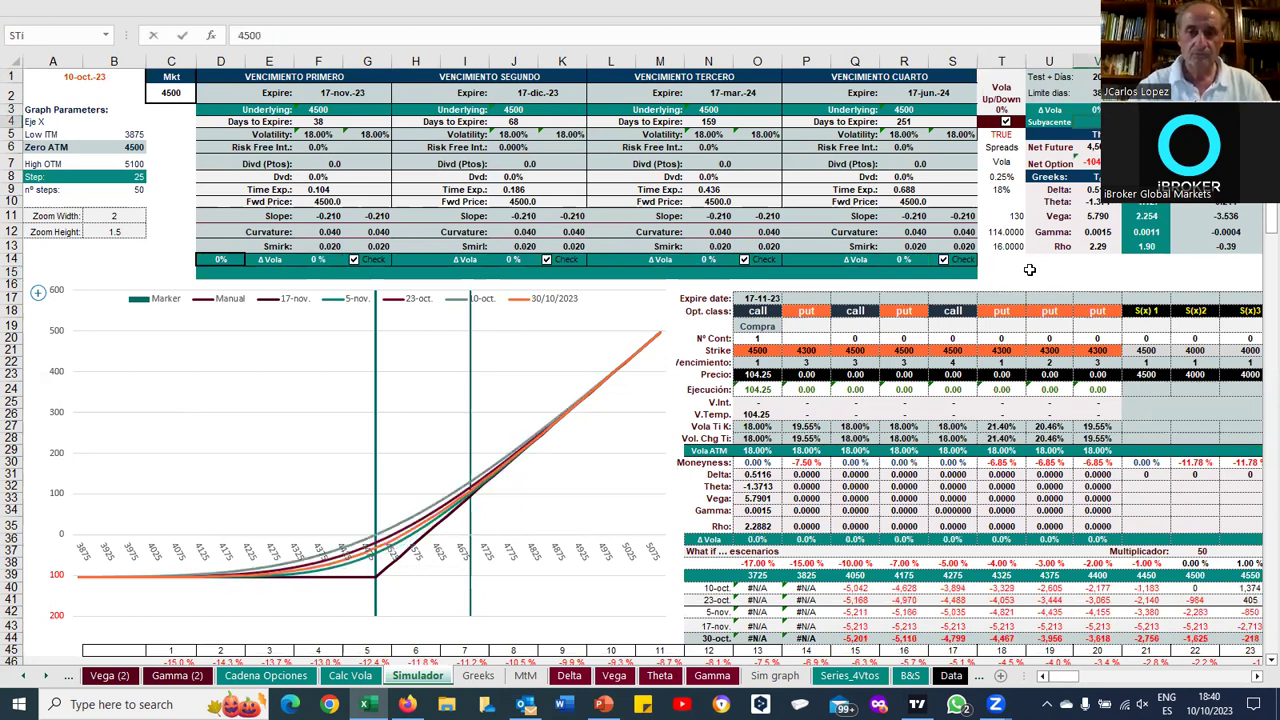
pyautogui.click(1030, 268)
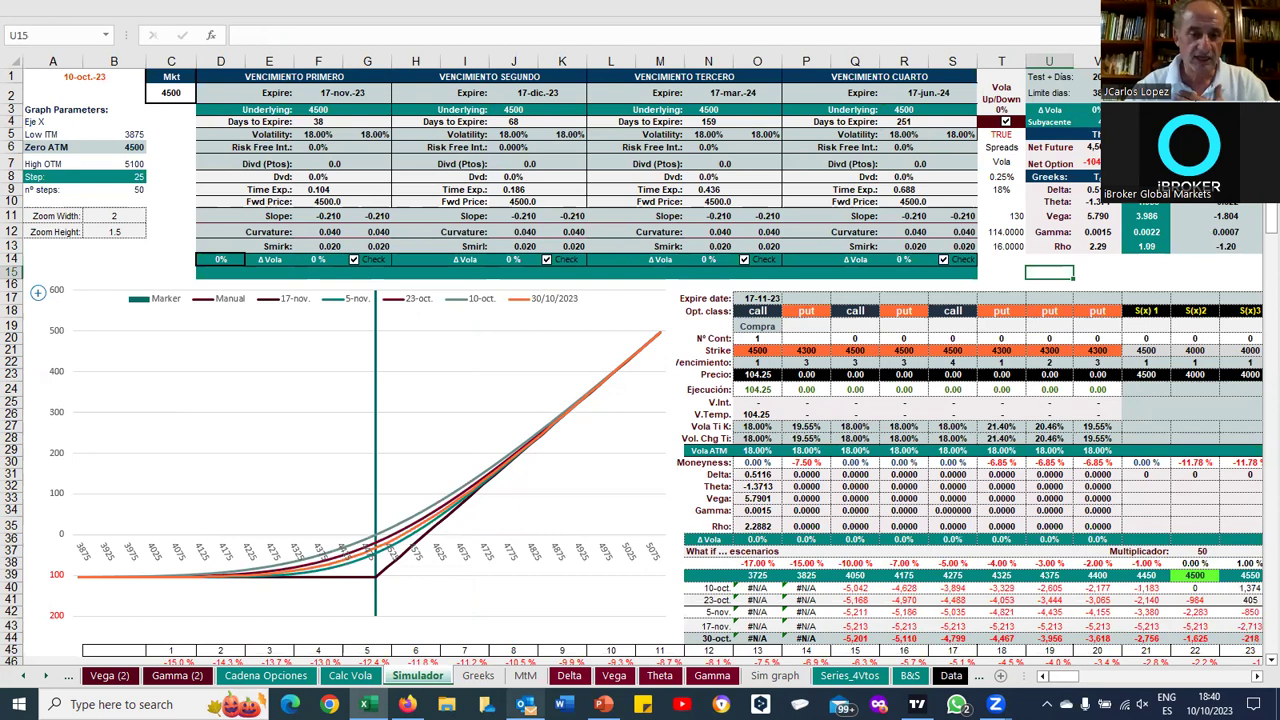
# Switch to iBroker in Firefox and open the Micro E-mini S&P 500 December 2023 option chain from the US micro indices
pyautogui.click(407, 704)
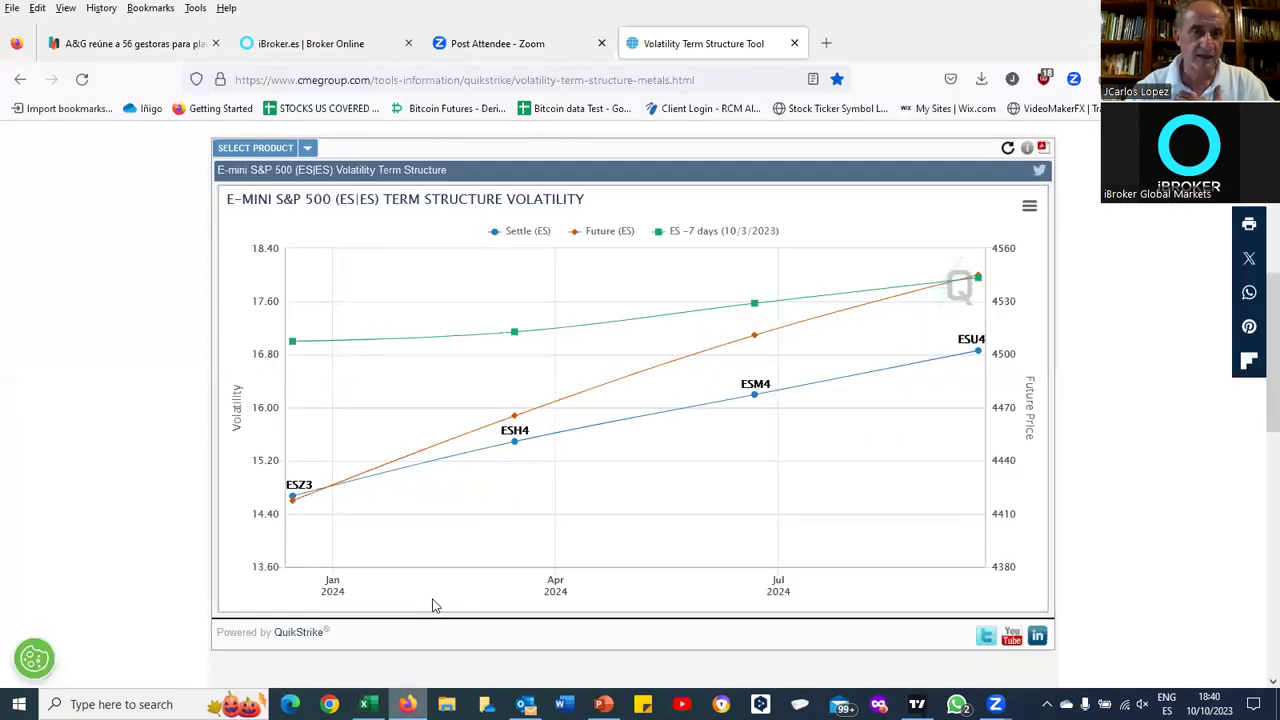
pyautogui.click(290, 44)
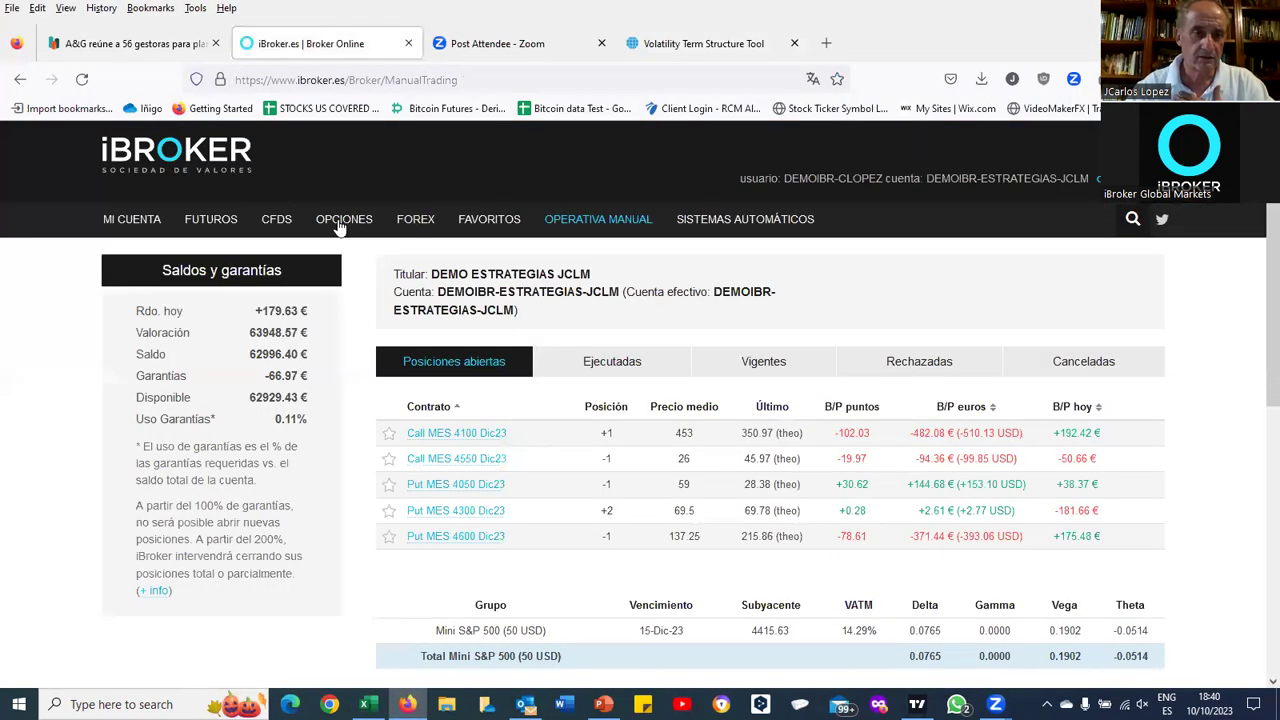
pyautogui.click(338, 224)
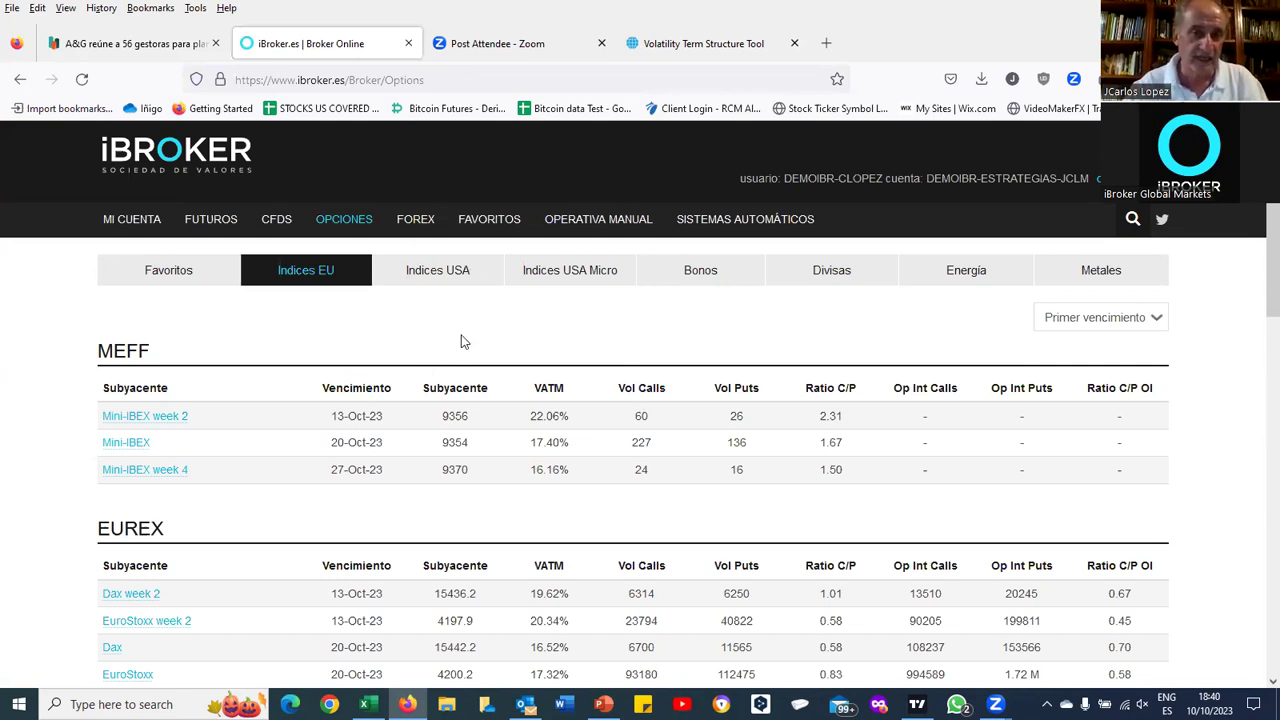
pyautogui.click(537, 277)
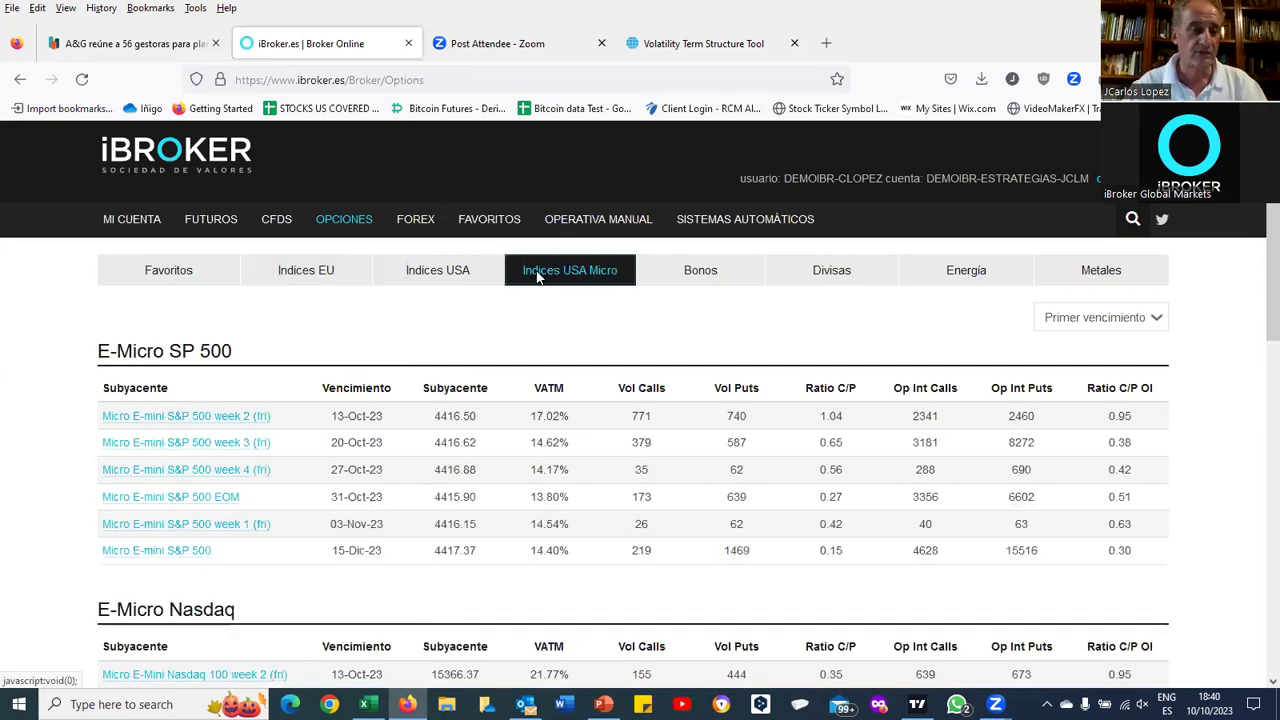
pyautogui.click(152, 553)
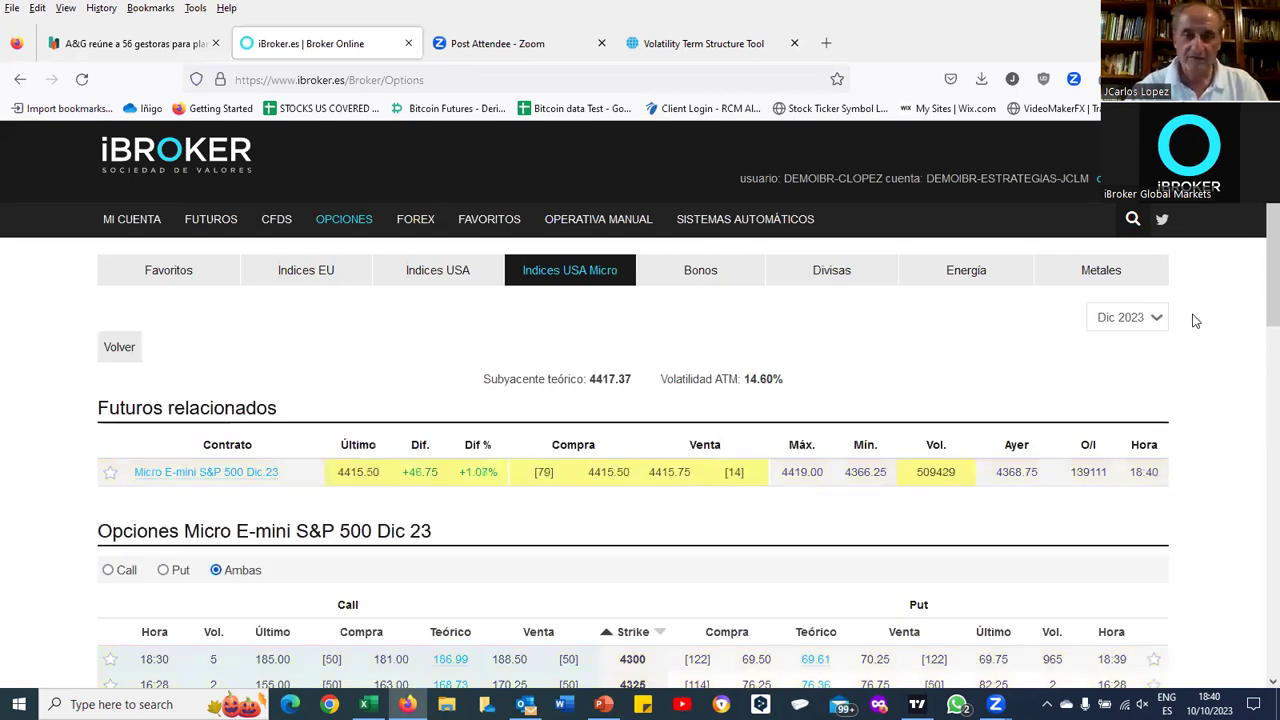
# Compare the ATM volatility of the December 2023 expiry with that of March 2024
pyautogui.moveTo(797, 380); pyautogui.dragTo(752, 380)
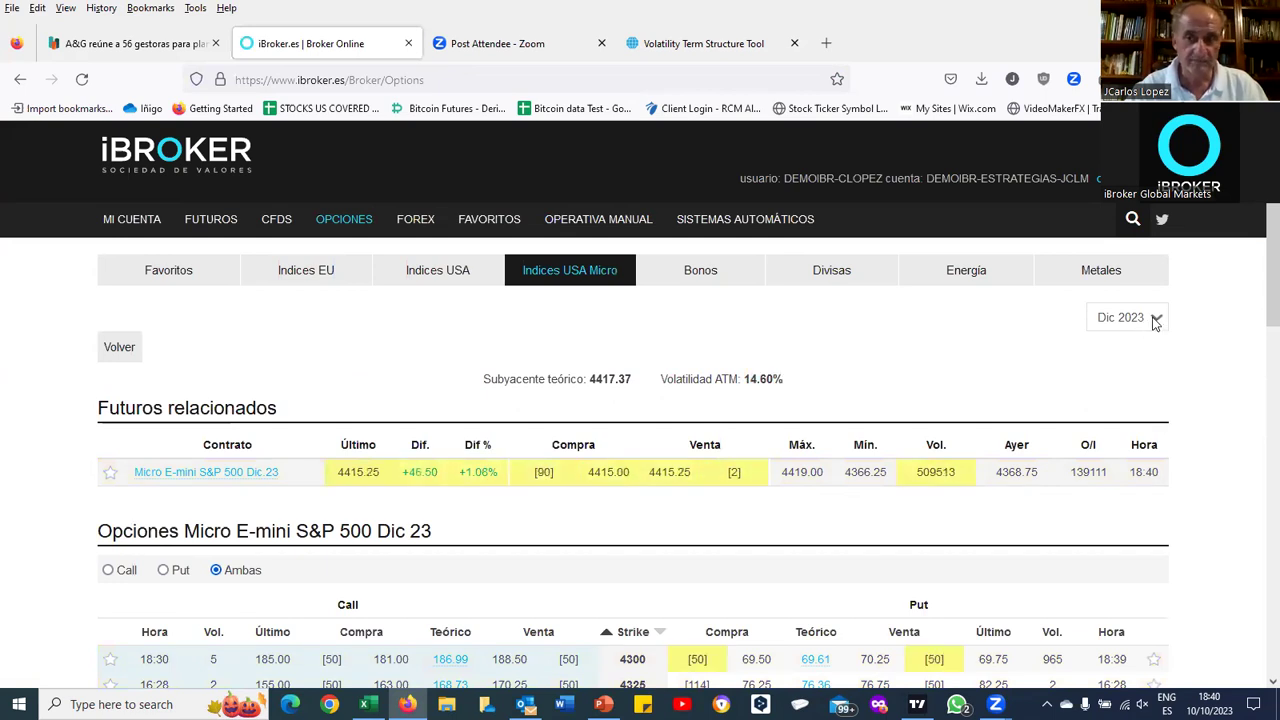
pyautogui.click(1155, 319)
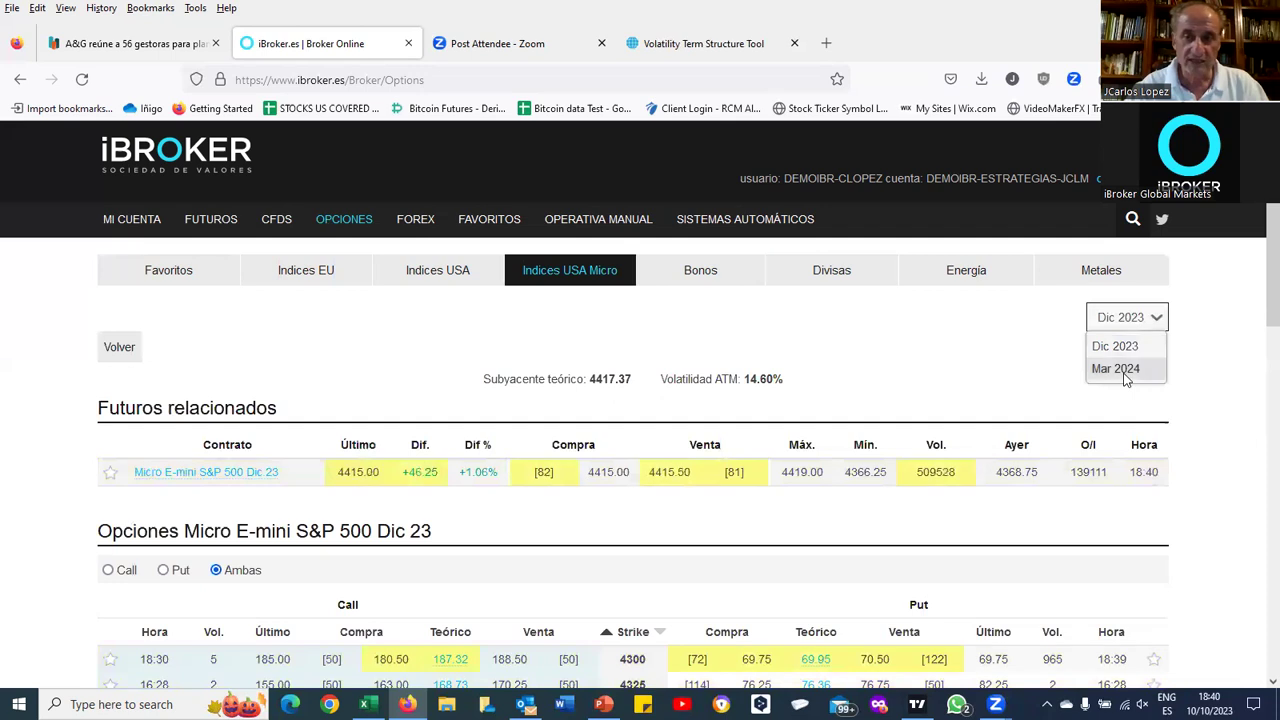
pyautogui.click(1116, 369)
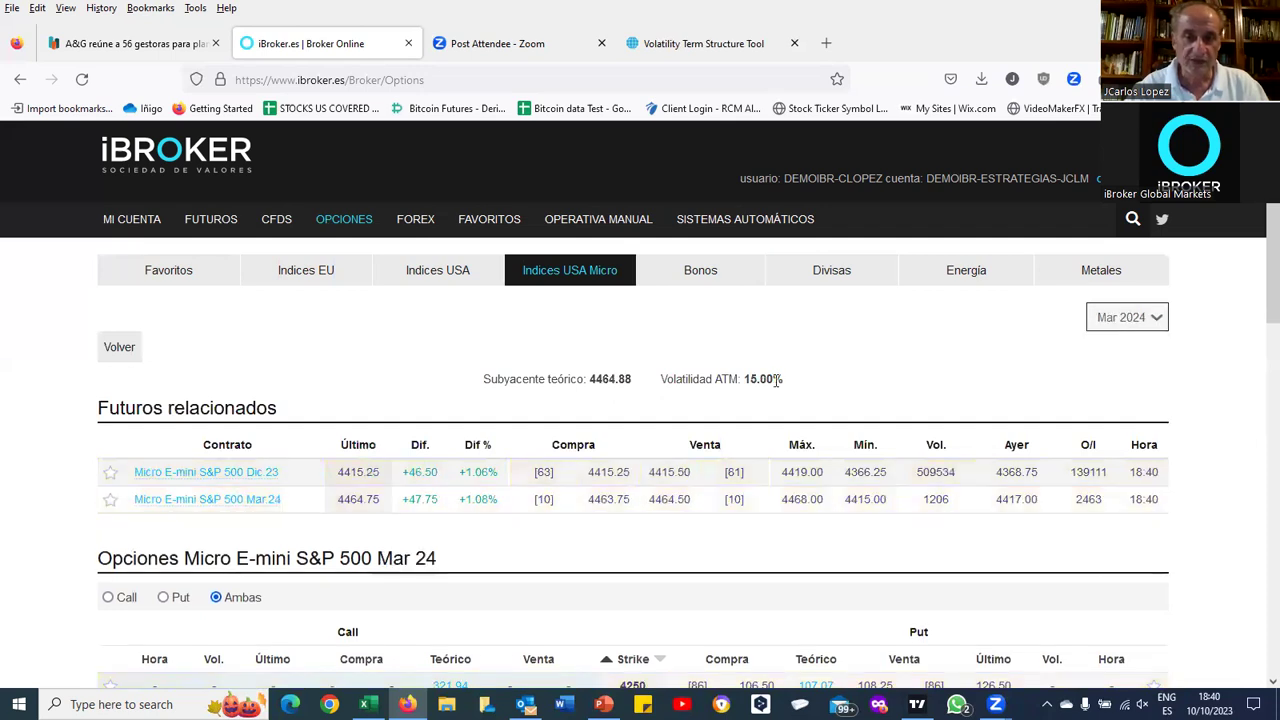
pyautogui.moveTo(744, 379); pyautogui.dragTo(786, 381)
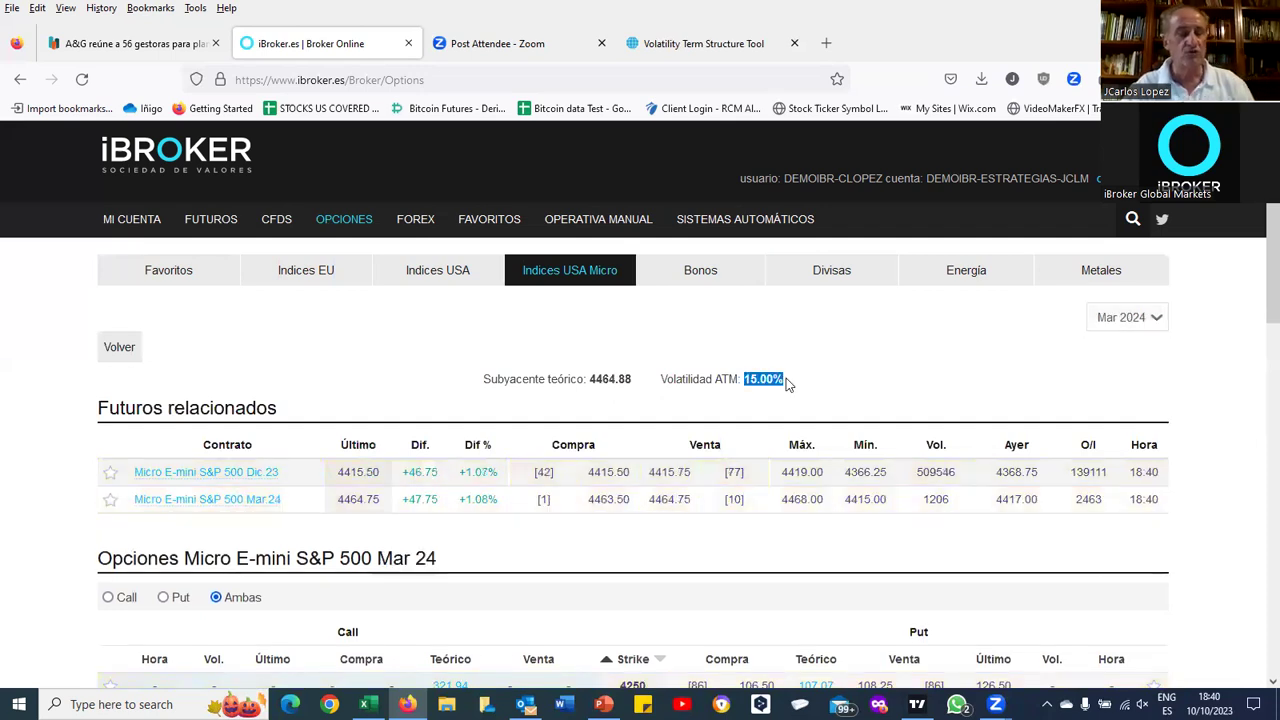
pyautogui.click(786, 381)
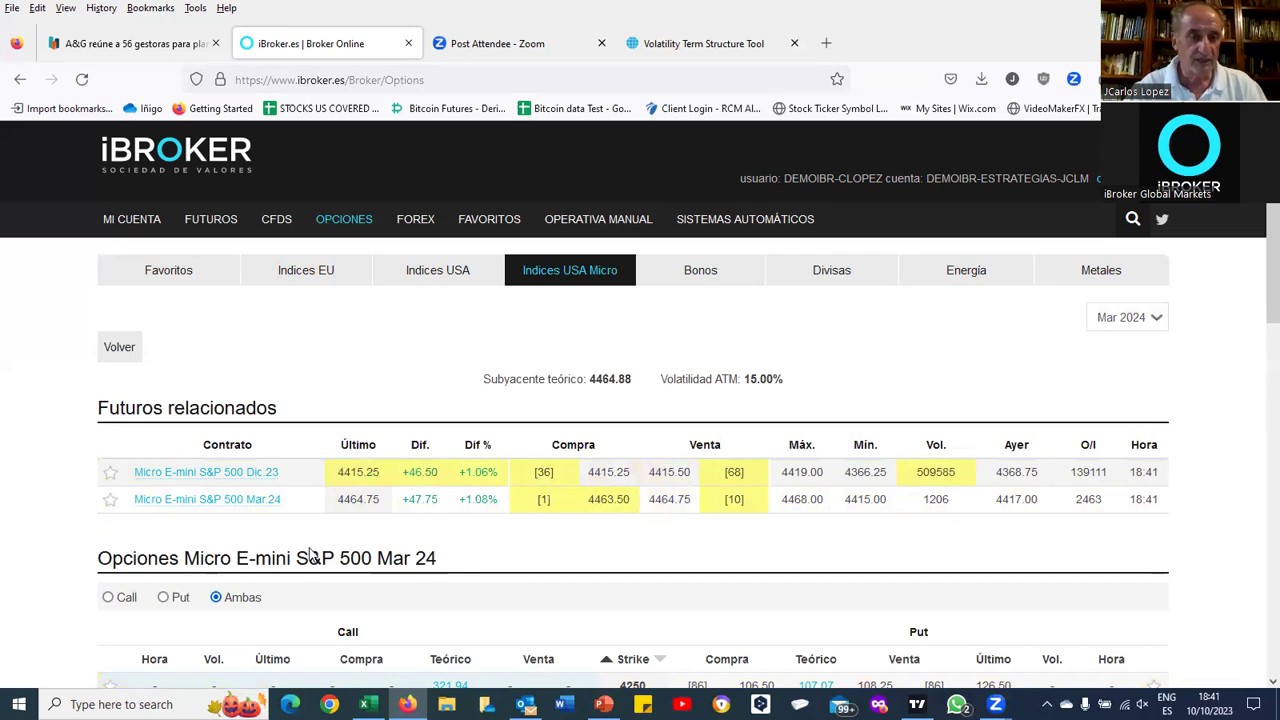
# Return the option chain to the Dic 2023 expiry and open the contract sheet of the 4400 call
pyautogui.scroll(-5, 310, 556)
pyautogui.scroll(4, 1120, 243)
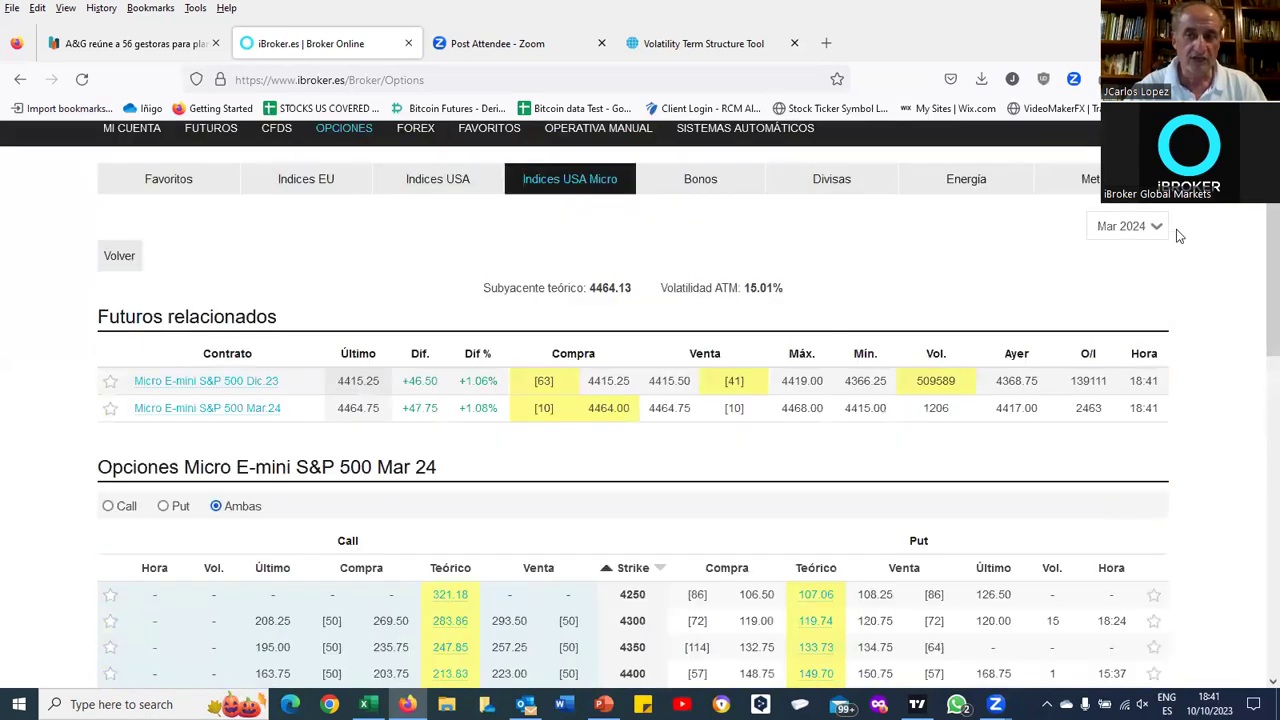
pyautogui.click(1156, 228)
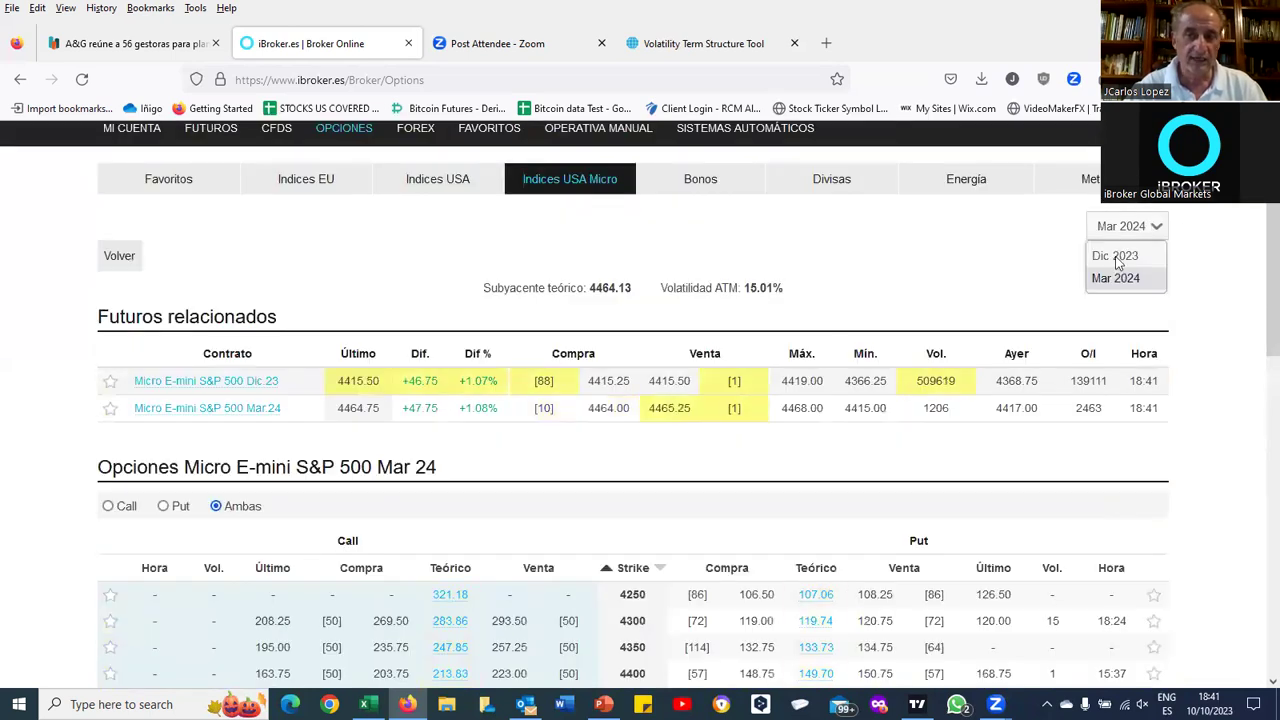
pyautogui.click(1118, 252)
pyautogui.scroll(-4, 925, 266)
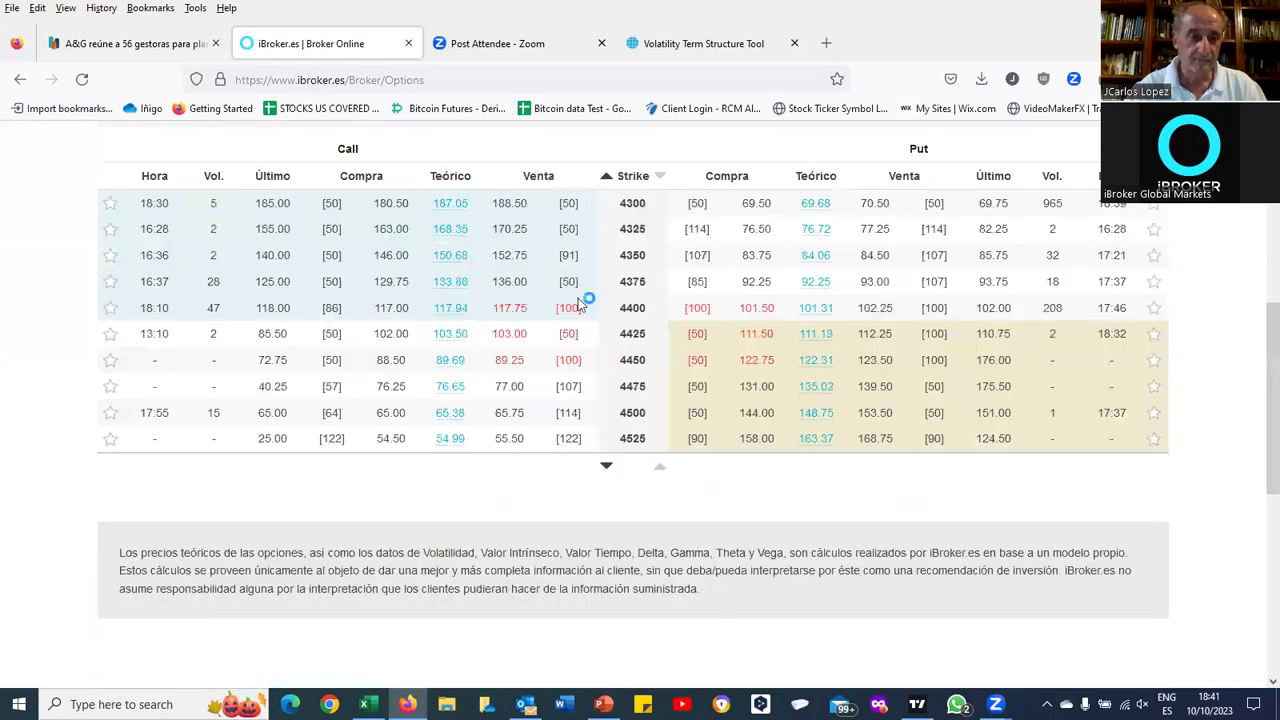
pyautogui.click(446, 310)
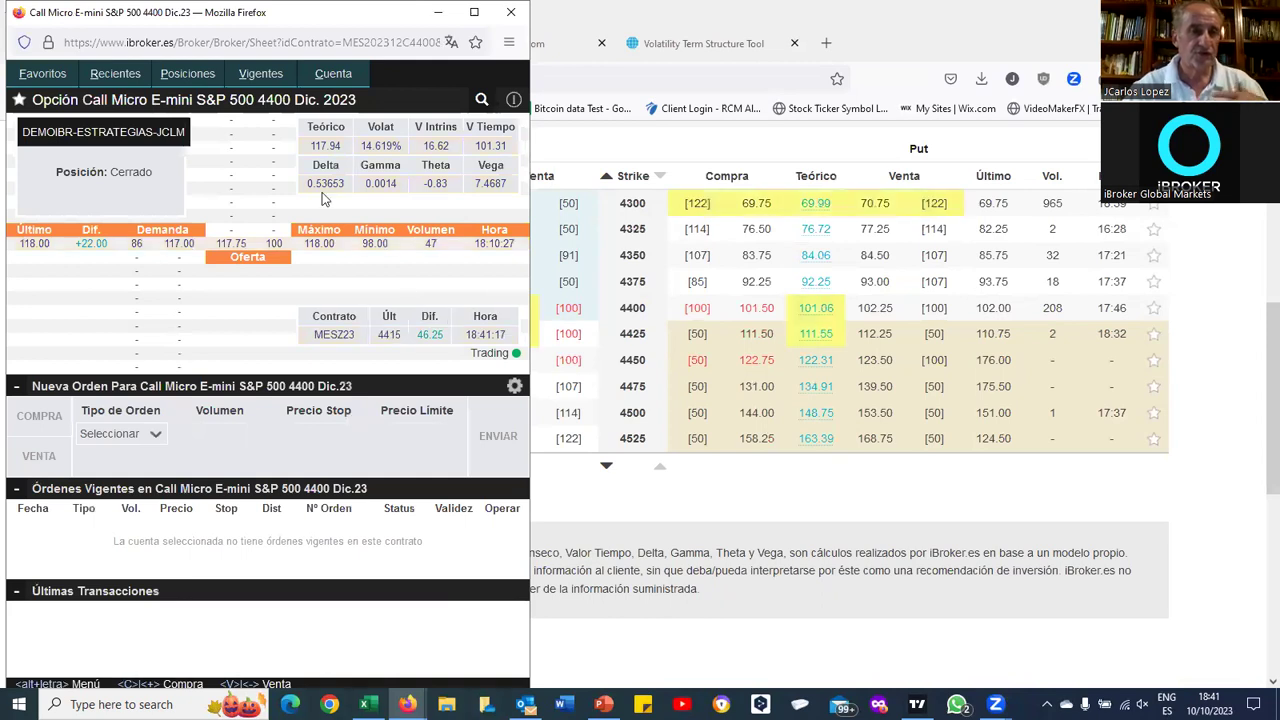
# Examine the delta, theoretical price, time value and vega of the December 2023 4400 call
pyautogui.moveTo(310, 182); pyautogui.dragTo(346, 183)
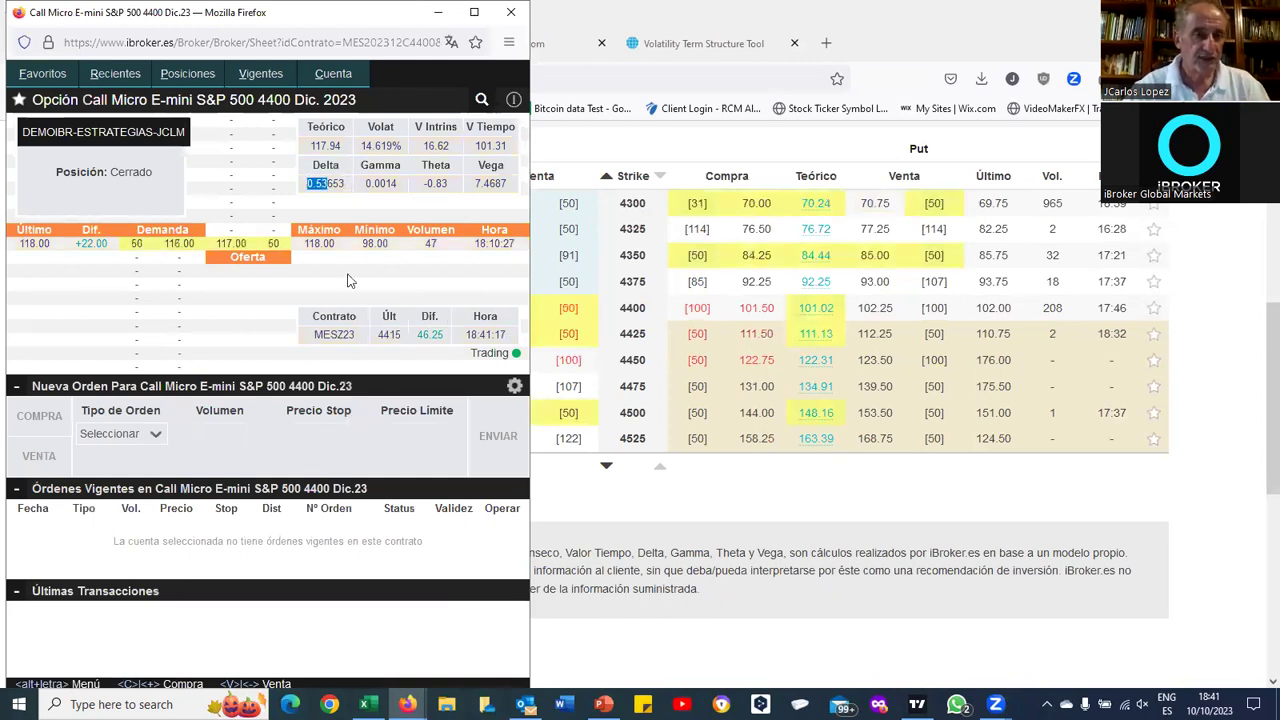
pyautogui.doubleClick(340, 145)
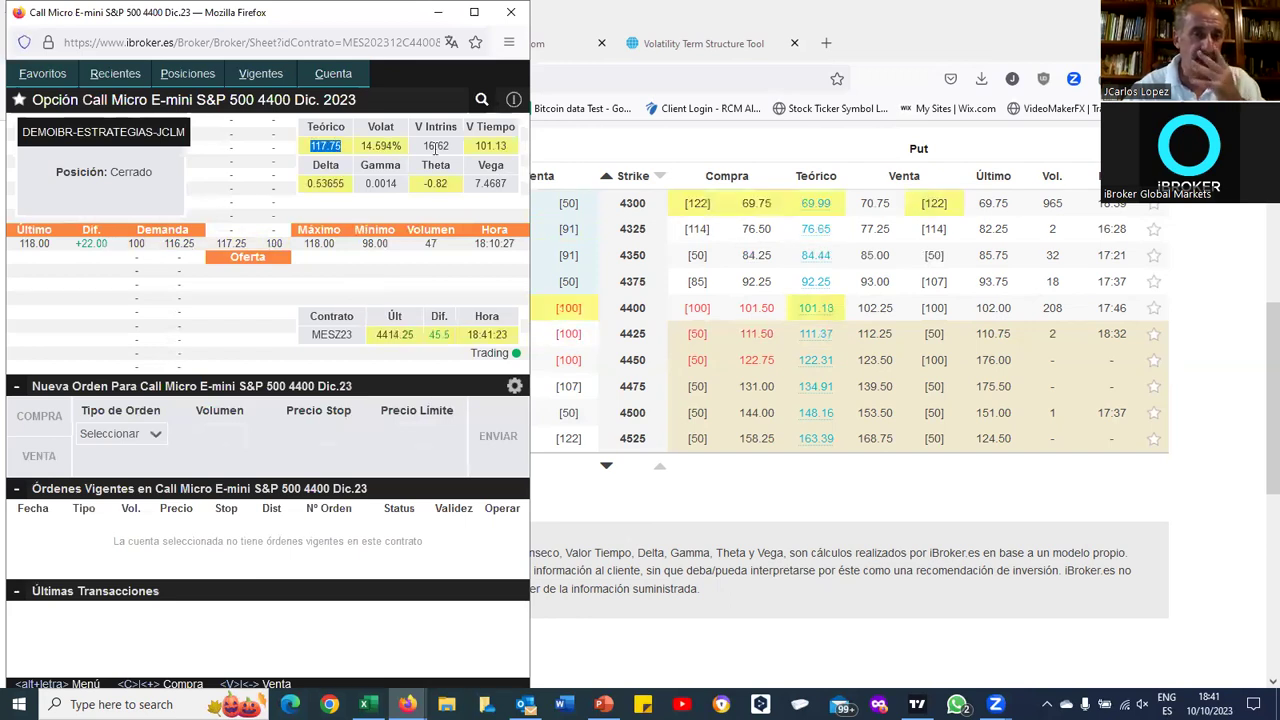
pyautogui.moveTo(476, 146); pyautogui.dragTo(512, 150)
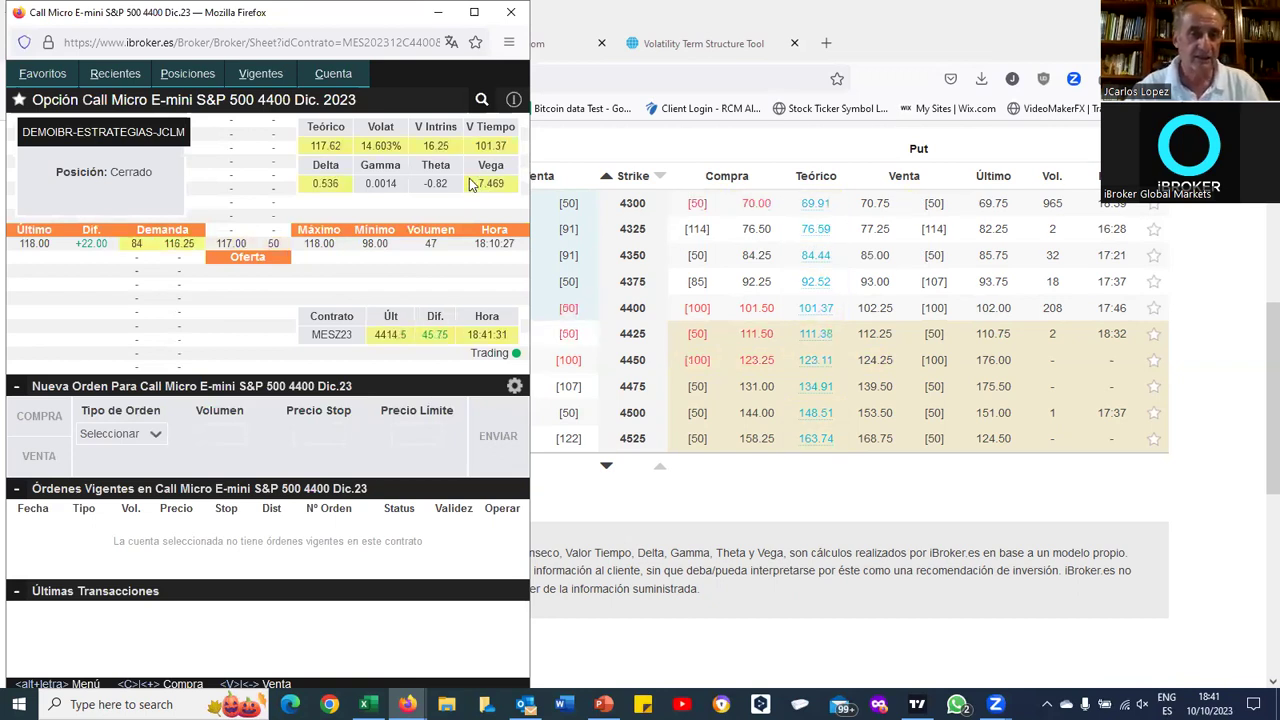
pyautogui.doubleClick(512, 190)
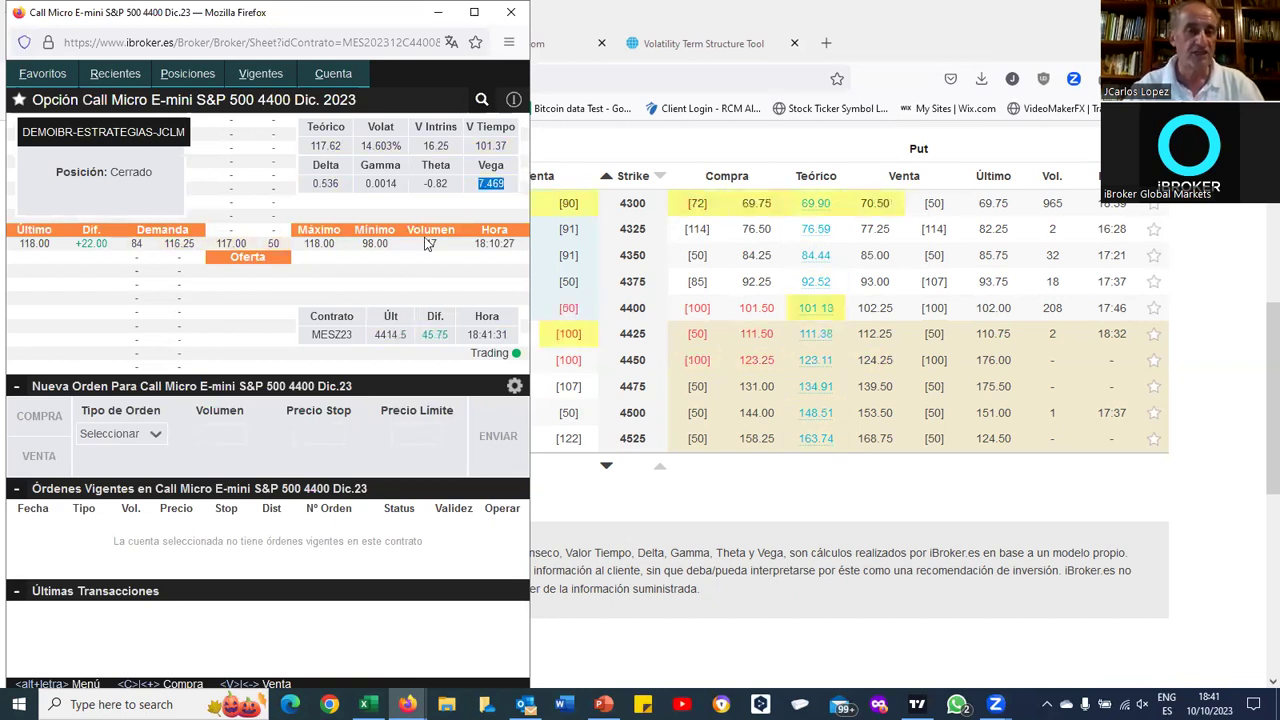
# Change the option chain to the Mar 2024 expiry and open the contract sheet of the 4400 call
pyautogui.click(643, 153)
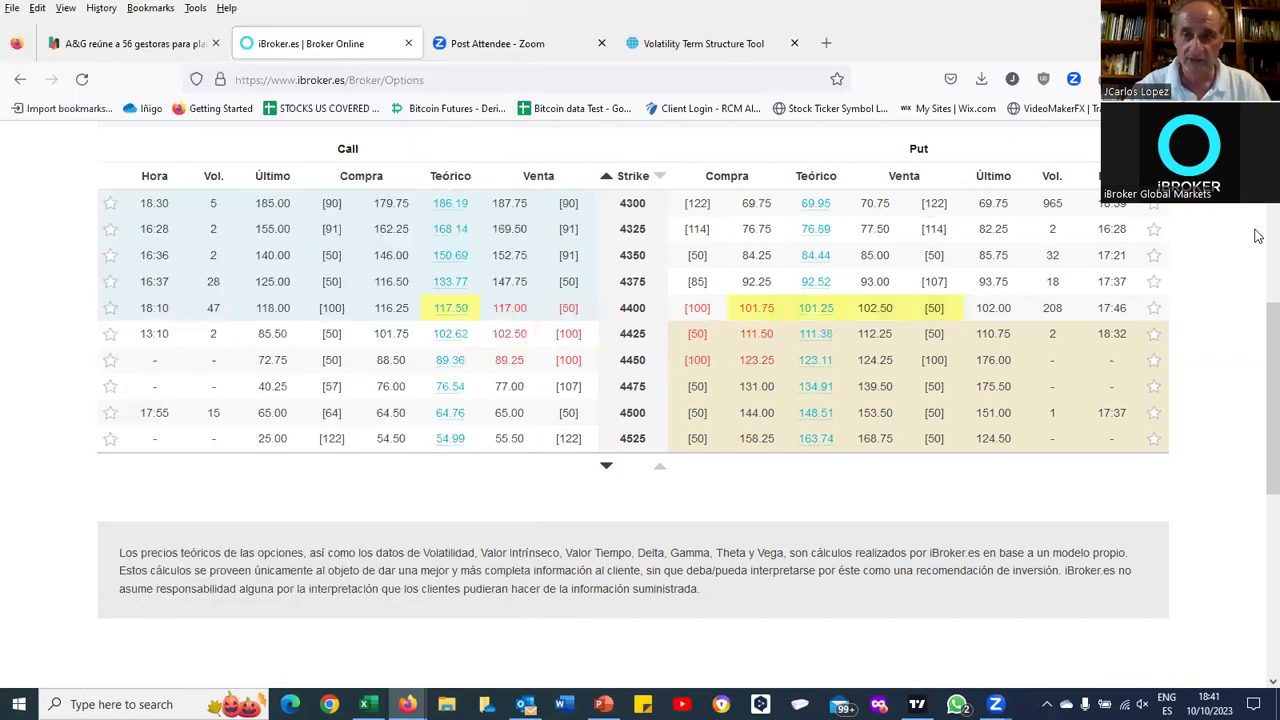
pyautogui.scroll(3, 1155, 232)
pyautogui.click(1155, 230)
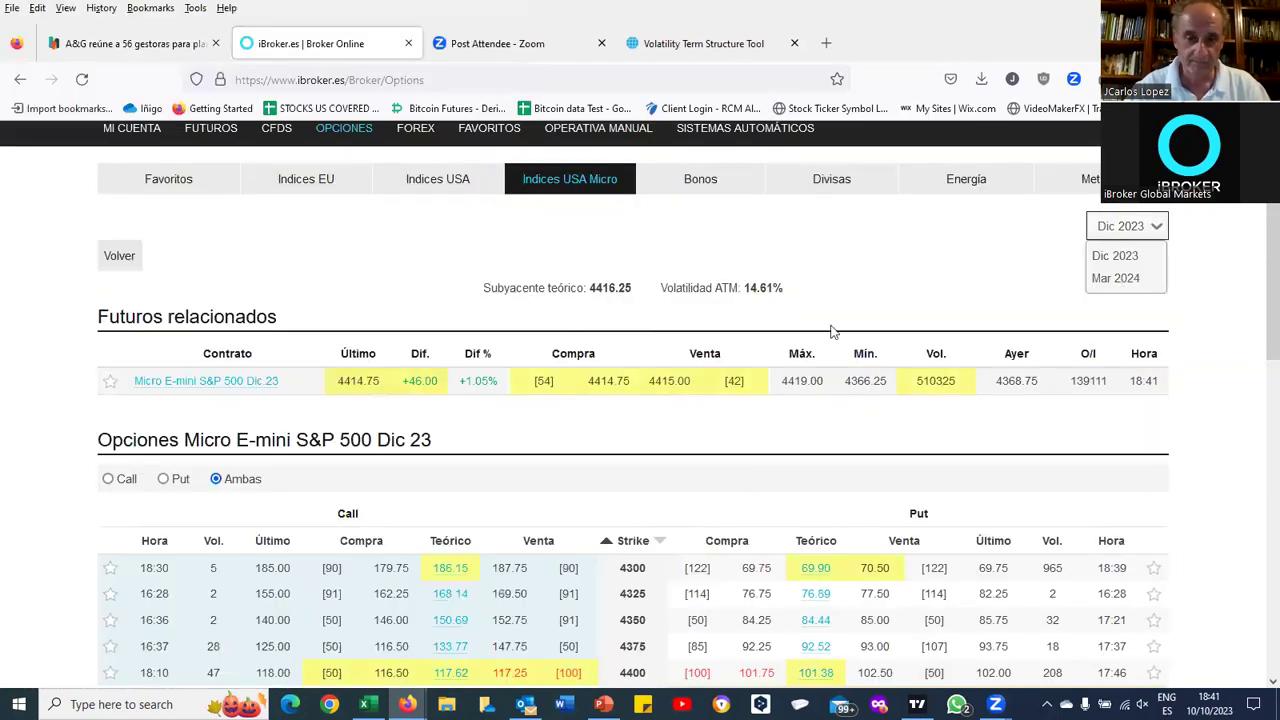
pyautogui.press('Down')
pyautogui.press('Return')
pyautogui.scroll(-3, 634, 443)
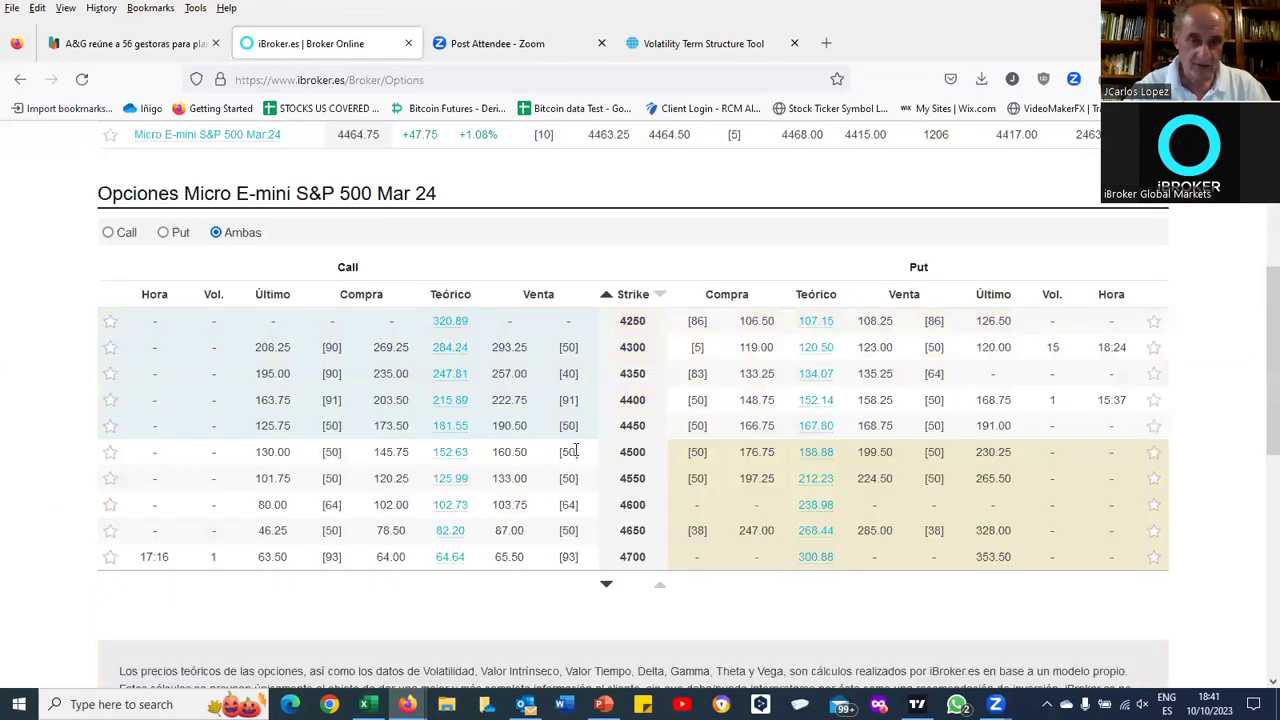
pyautogui.click(450, 402)
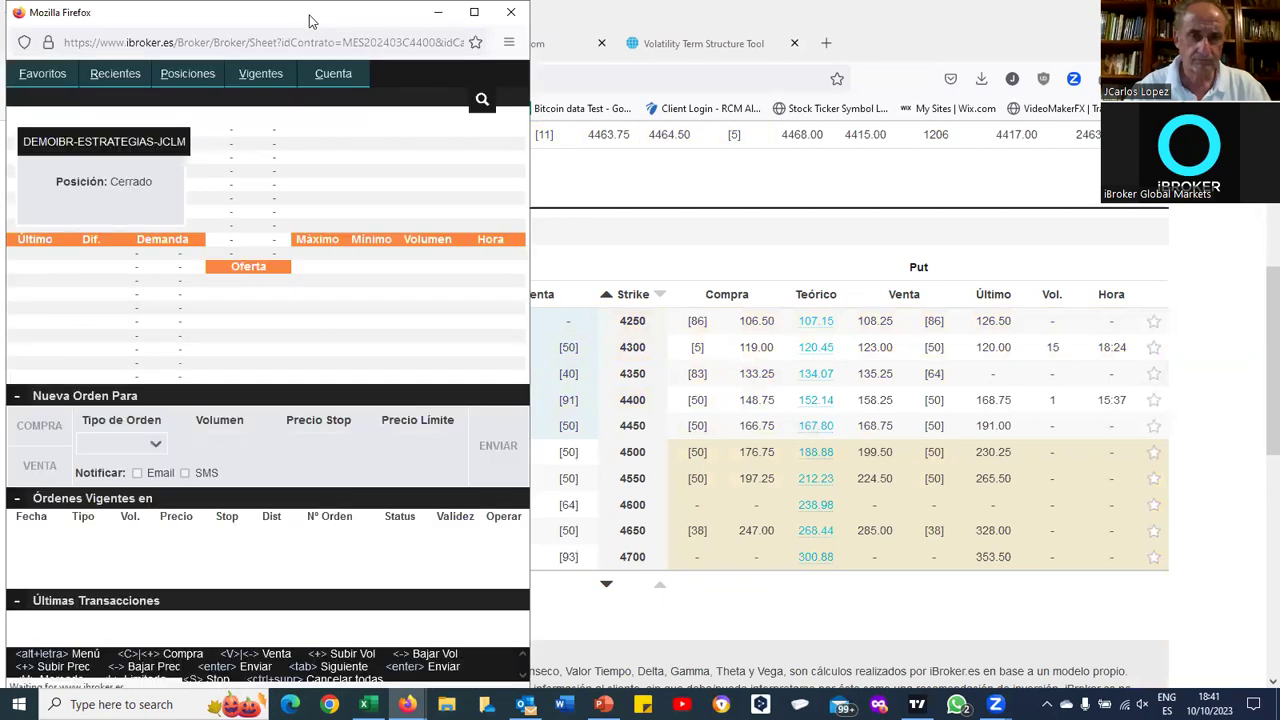
# Arrange the December 2023 and March 2024 4400 call sheets side by side
pyautogui.moveTo(310, 20); pyautogui.dragTo(952, 44)
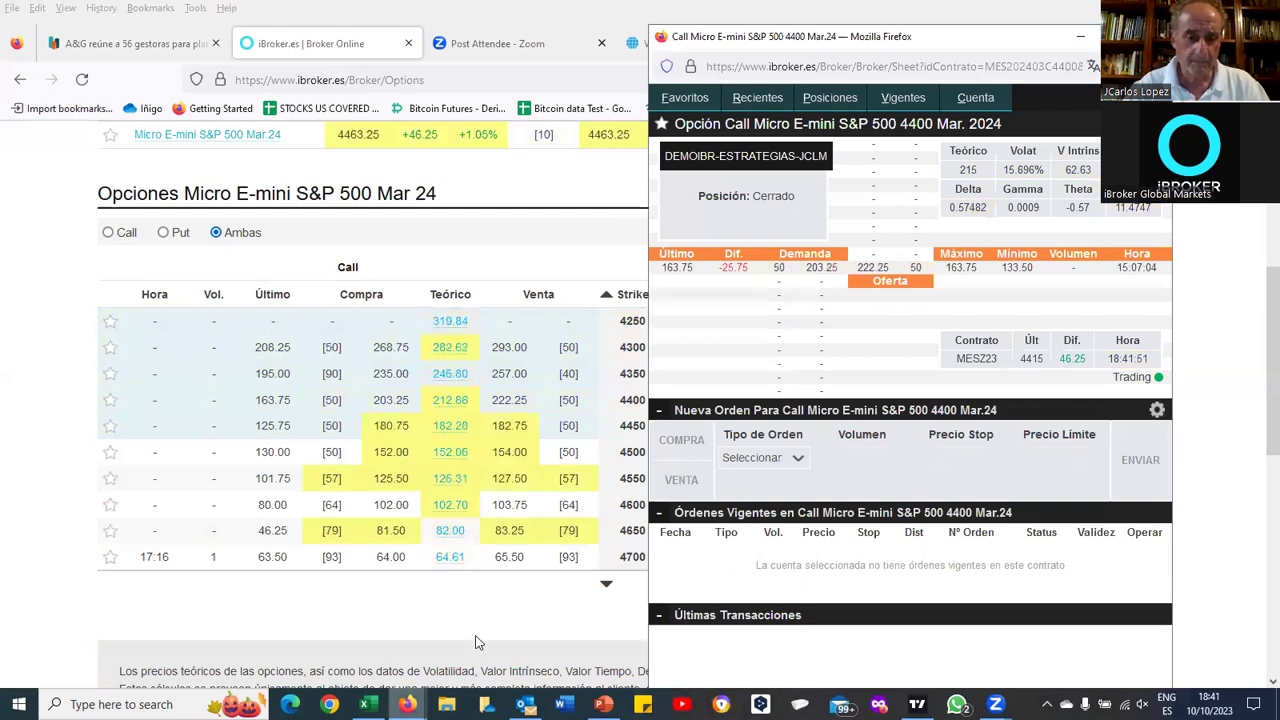
pyautogui.moveTo(407, 704)
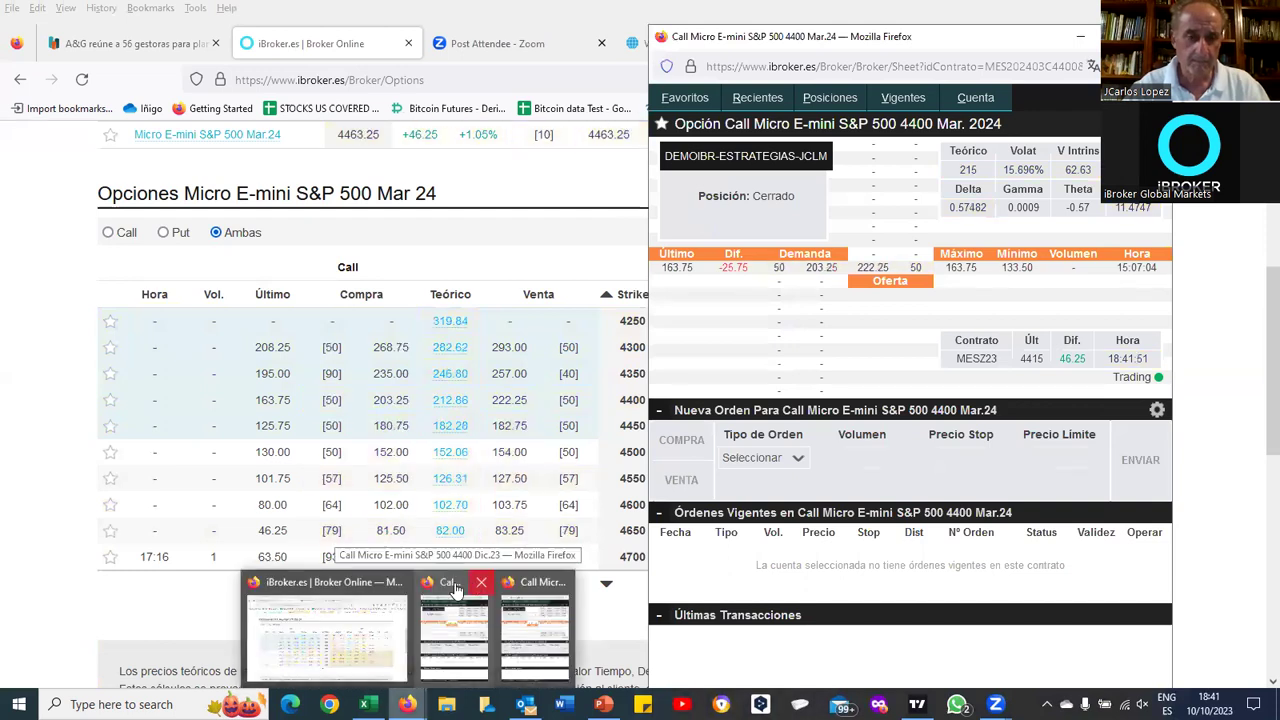
pyautogui.click(455, 592)
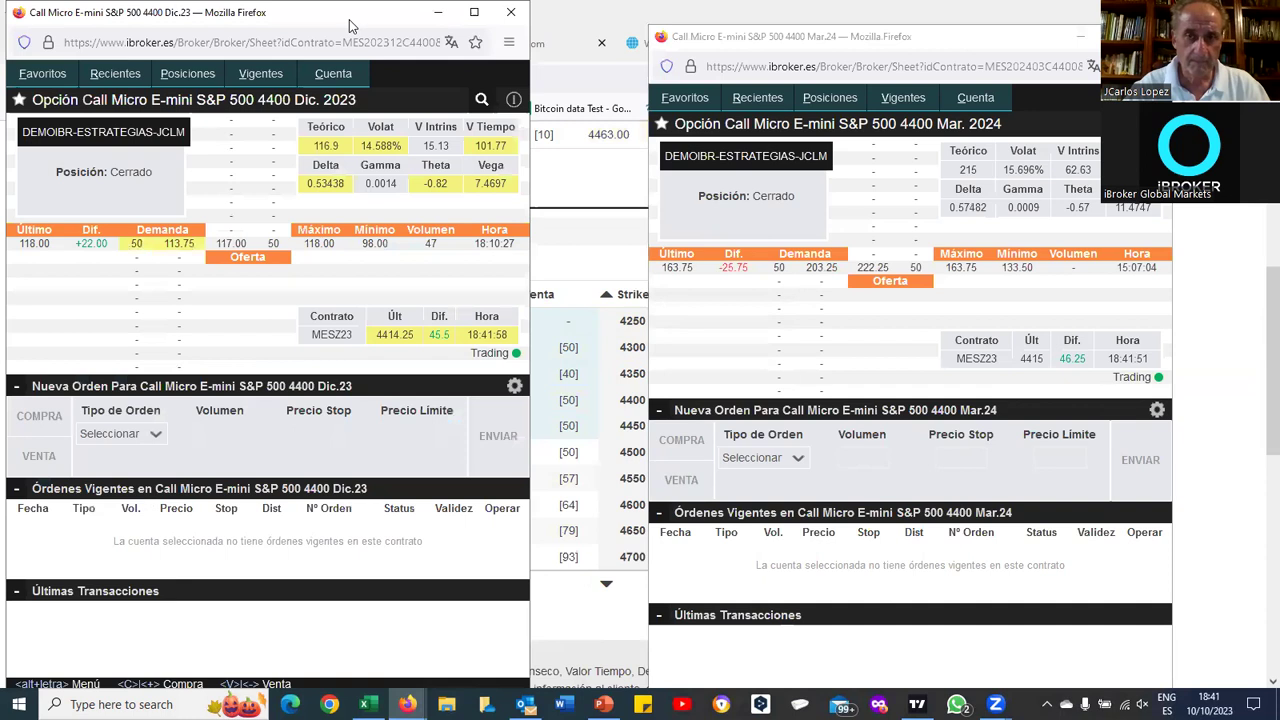
pyautogui.moveTo(350, 25); pyautogui.dragTo(470, 59)
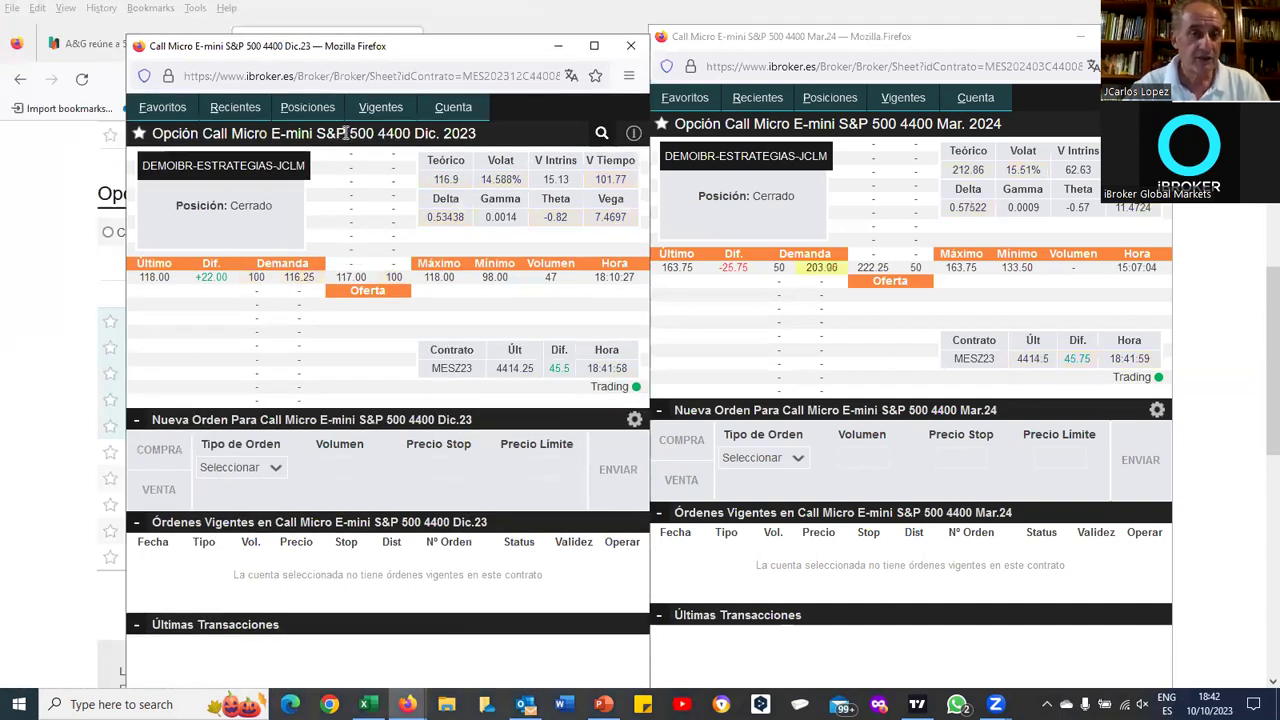
# Mark the expiry month and Vega on both 4400 call sheets to compare December 2023 with March 2024
pyautogui.moveTo(349, 133); pyautogui.dragTo(508, 144)
pyautogui.click(428, 152)
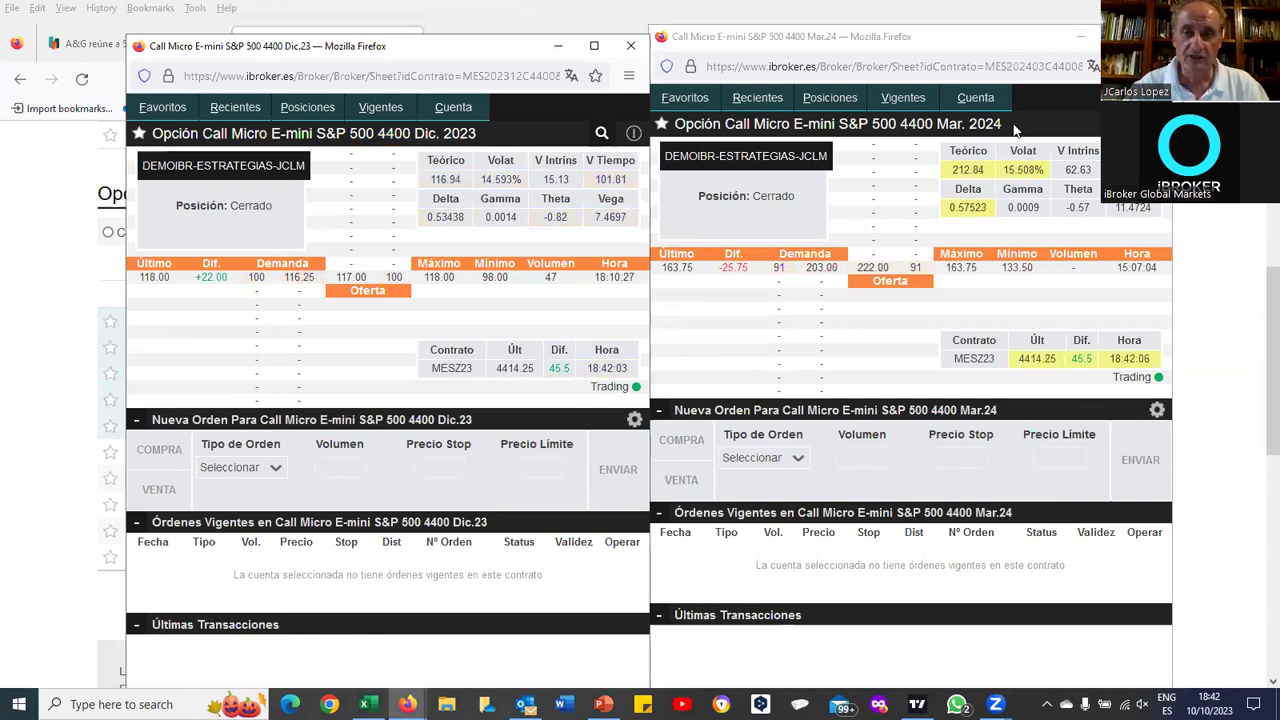
pyautogui.click(946, 233)
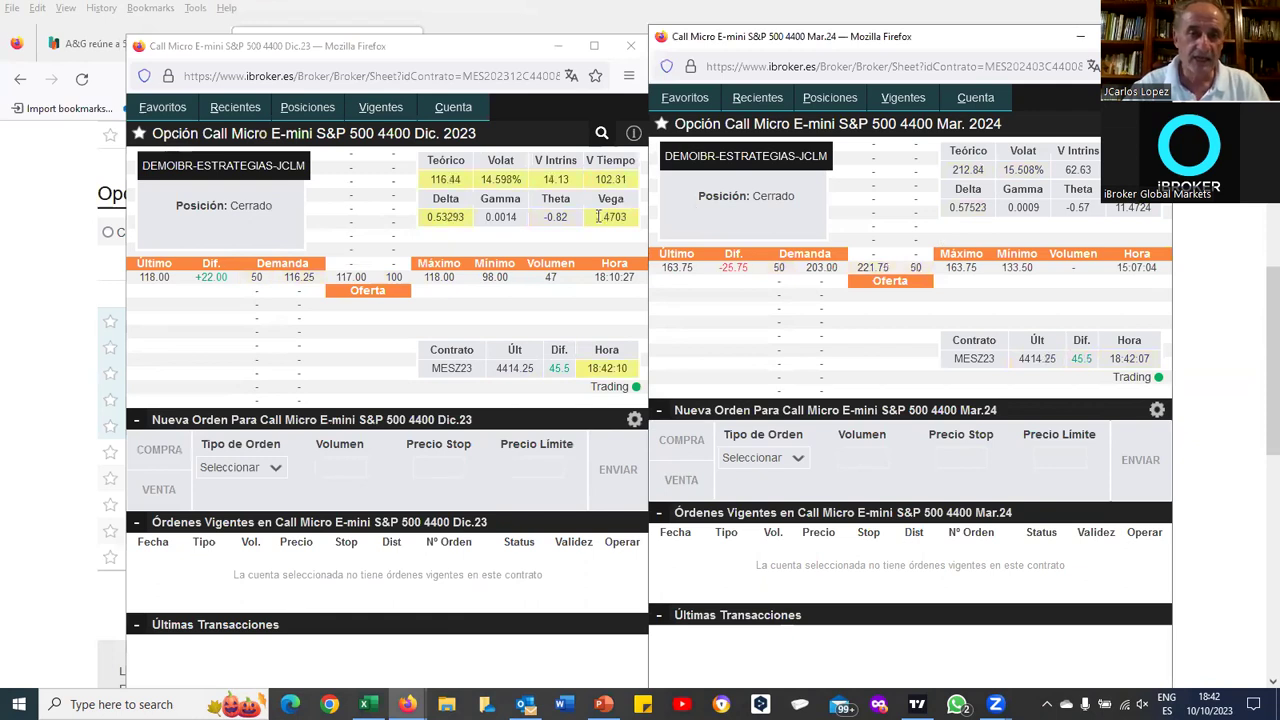
pyautogui.click(632, 216)
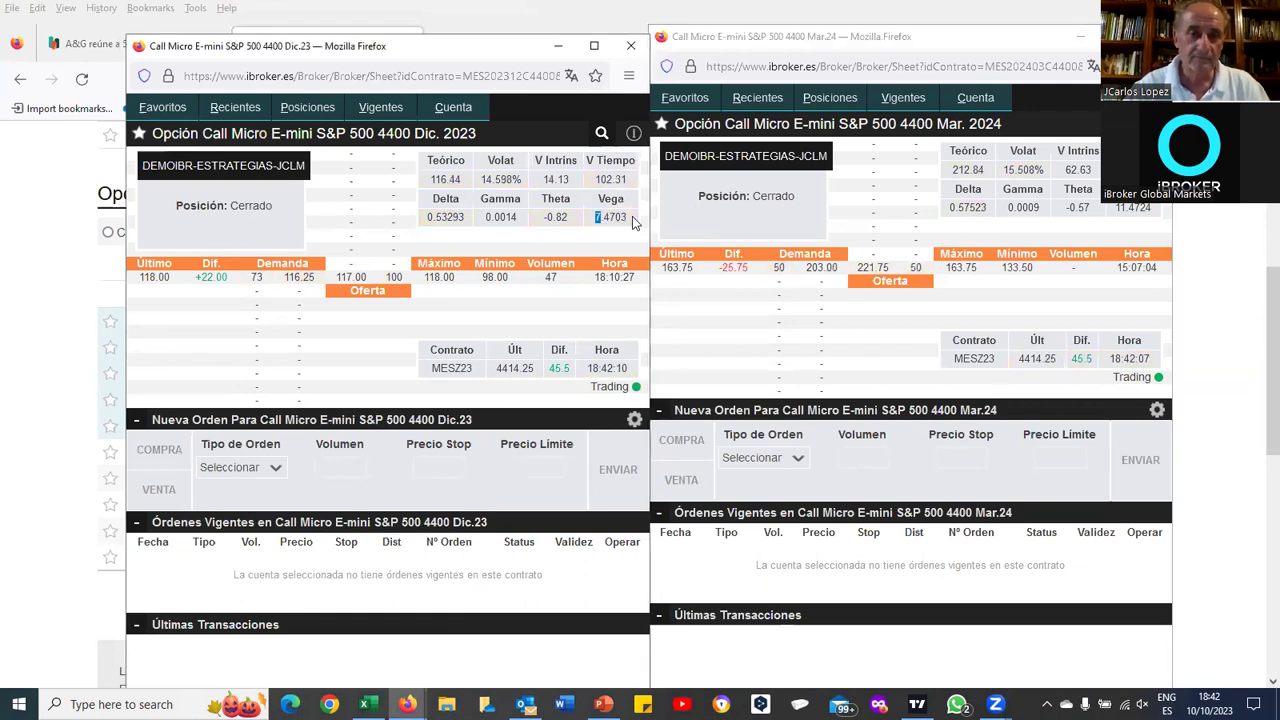
pyautogui.click(1136, 207)
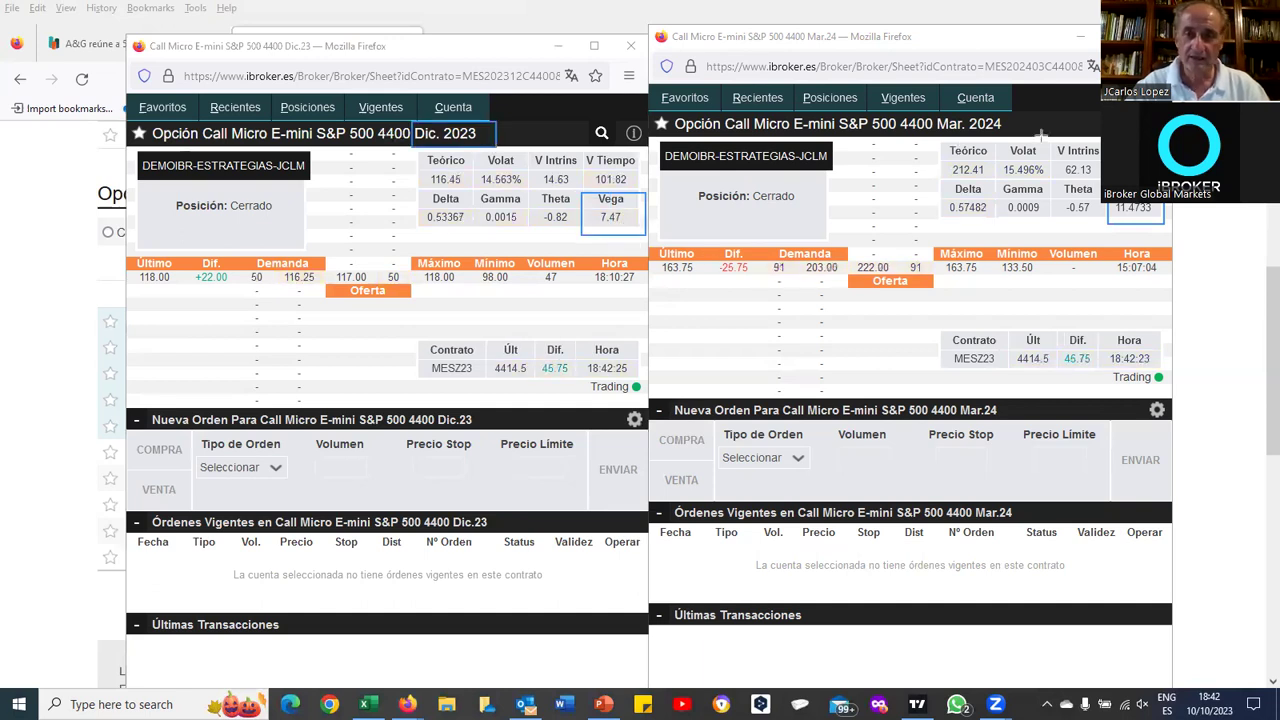
pyautogui.moveTo(935, 113); pyautogui.dragTo(1022, 134)
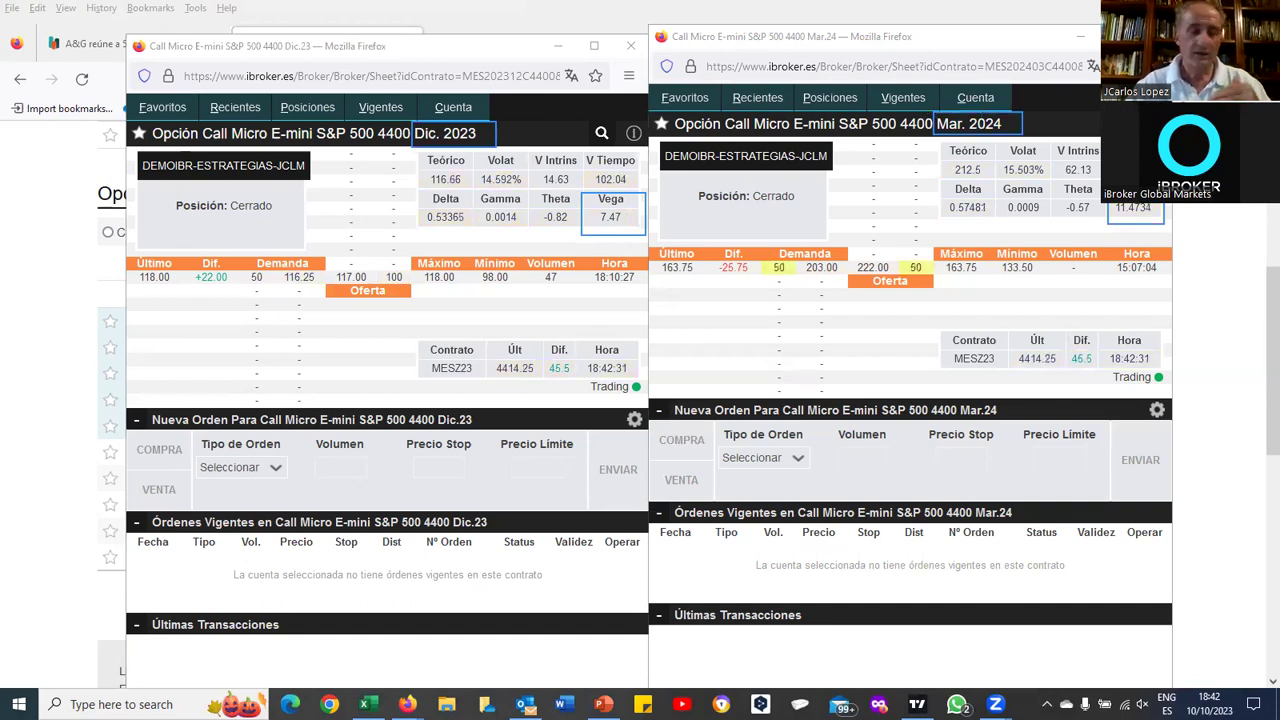
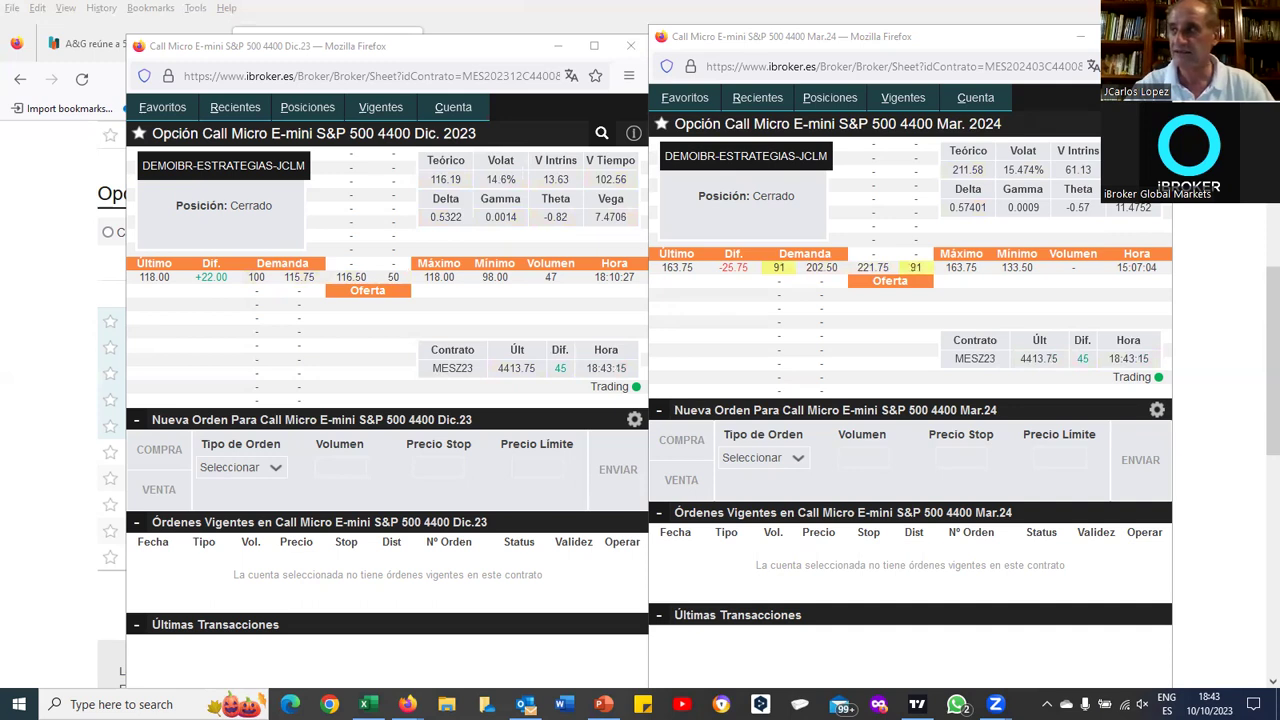
# Close both 4400 call contract sheets and switch to the Simulador sheet in Excel
pyautogui.click(631, 46)
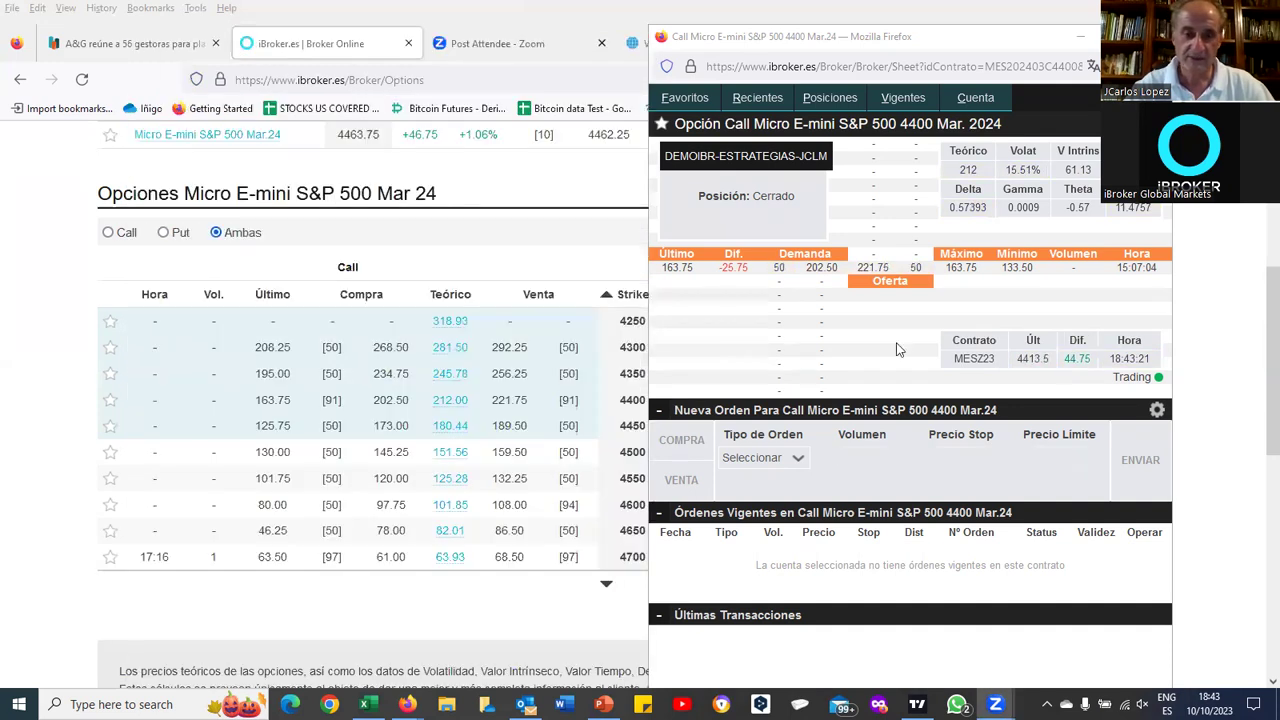
pyautogui.click(1151, 36)
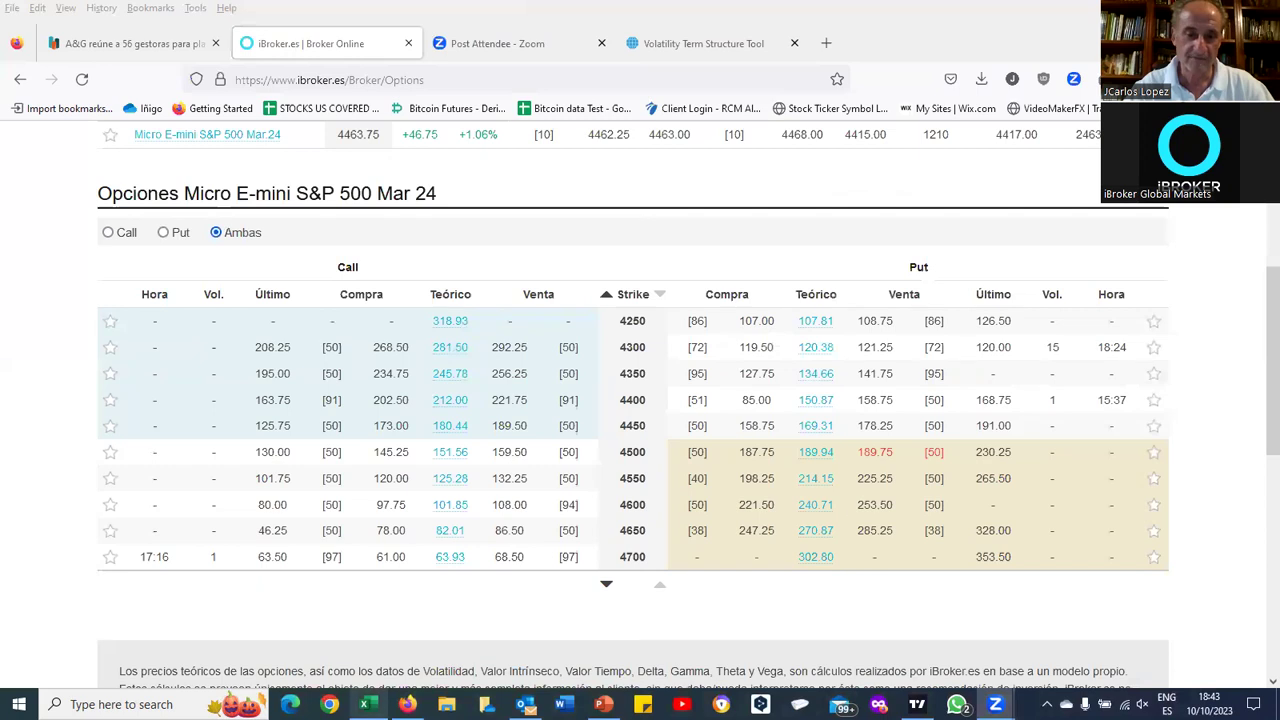
pyautogui.click(368, 704)
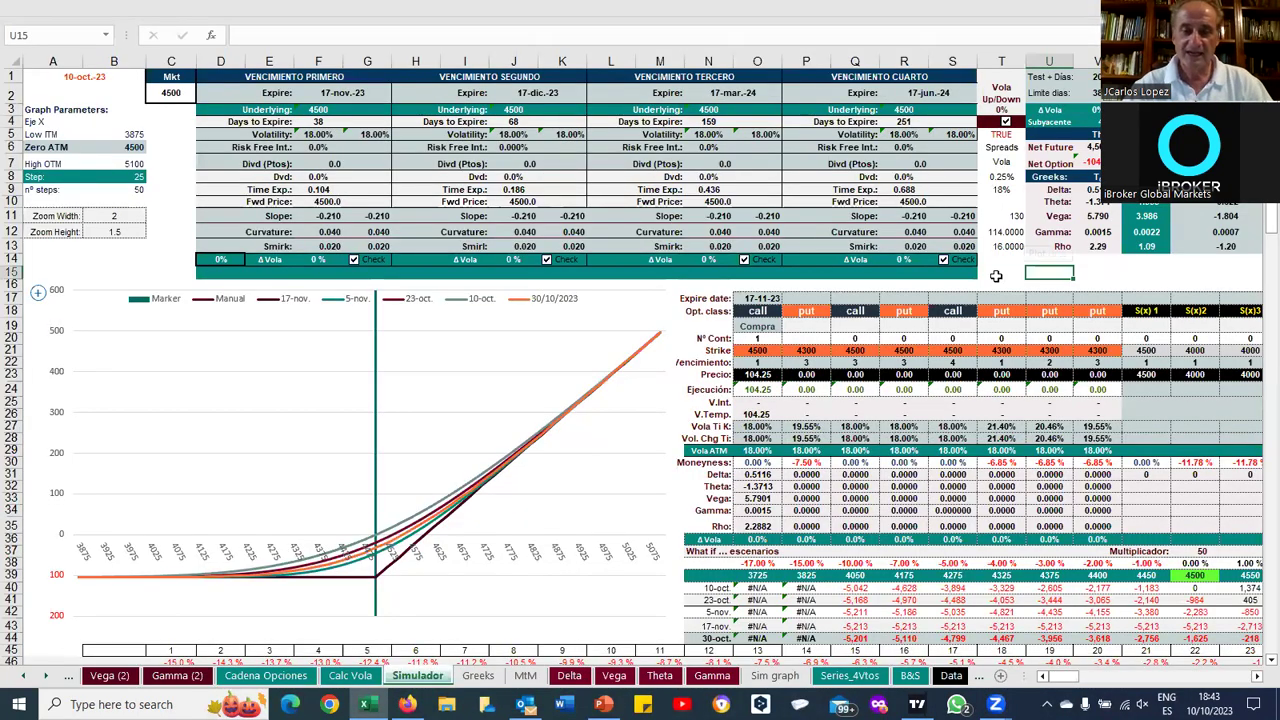
pyautogui.click(997, 278)
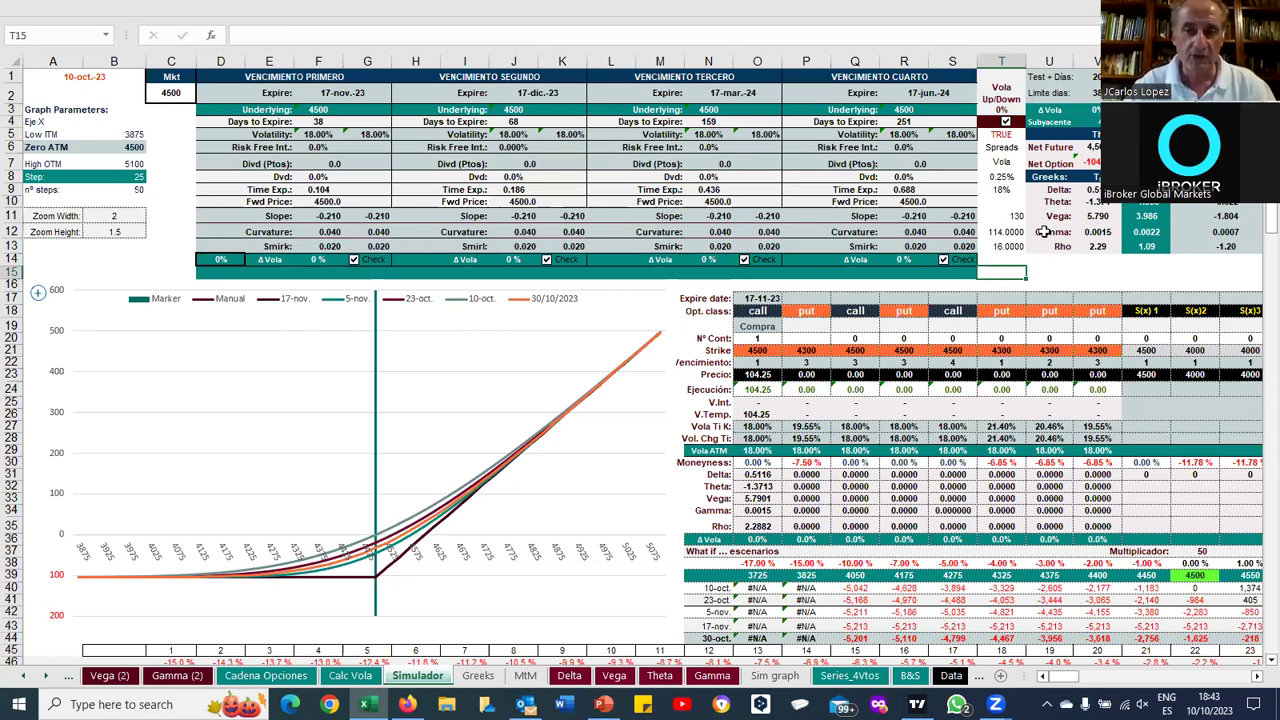
# Clear the scratch values in cells T11:T13
pyautogui.click(1004, 218)
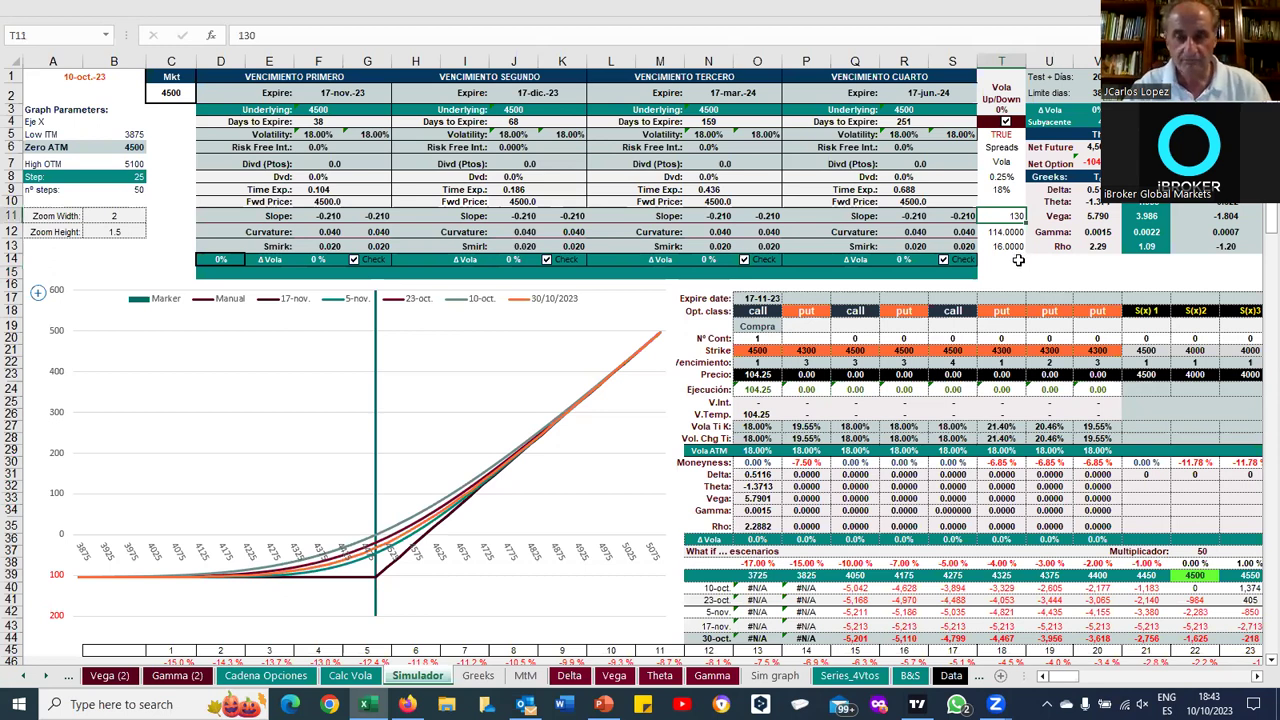
pyautogui.moveTo(1012, 216); pyautogui.dragTo(1018, 281)
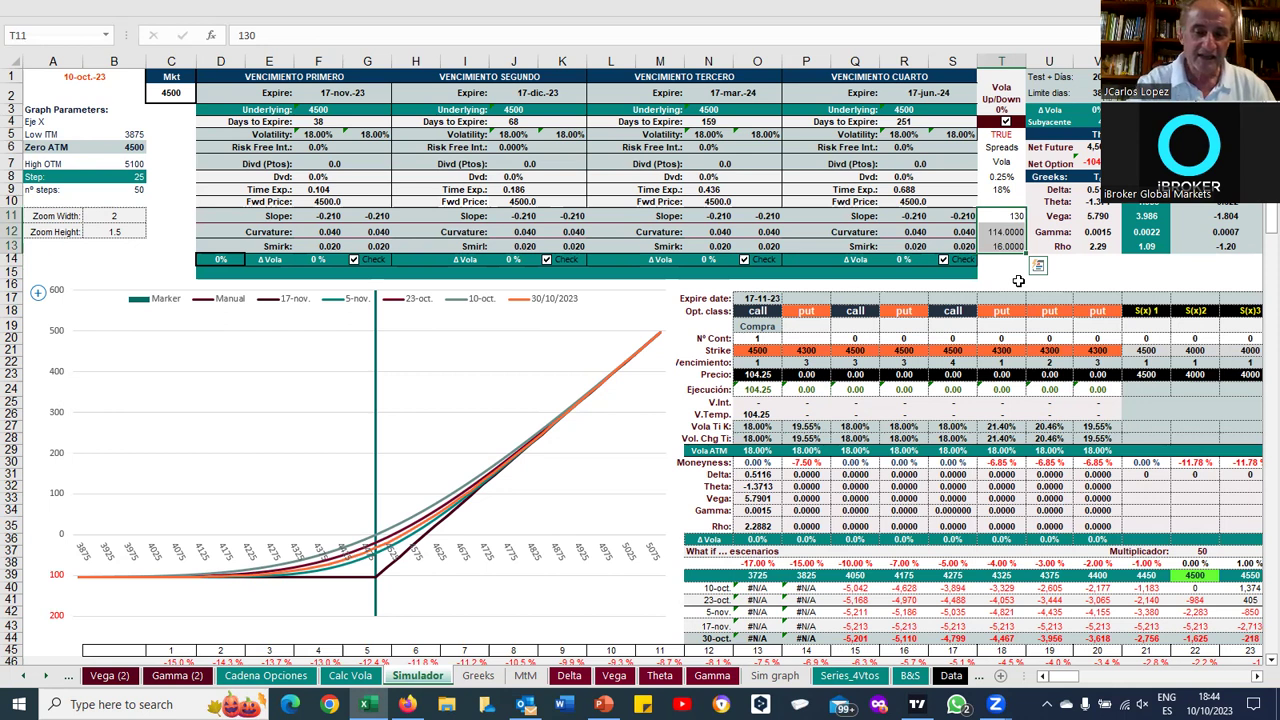
pyautogui.press('Delete')
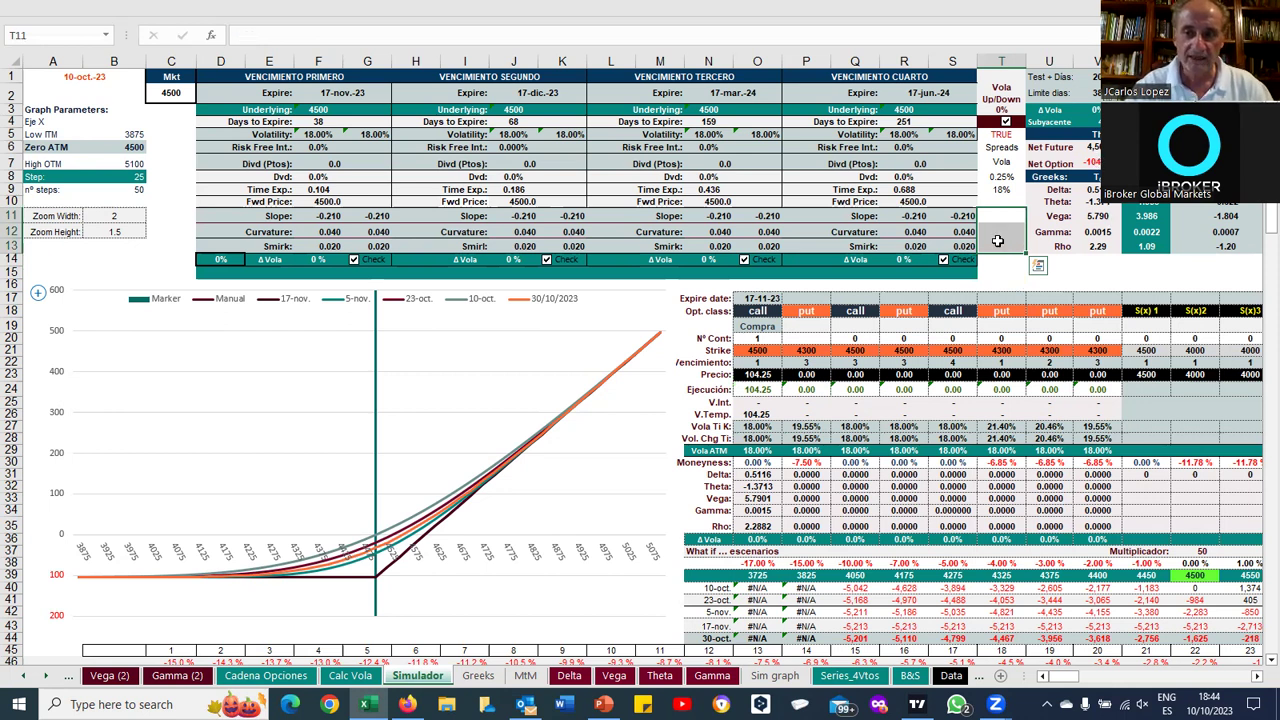
# Enter 105 in cell T11 as the new scratch value
pyautogui.click(1098, 162)
pyautogui.press('Left')
pyautogui.press('Left')
pyautogui.press('Down')
pyautogui.press('Down')
pyautogui.press('Down')
pyautogui.press('Down')
pyautogui.write('10')
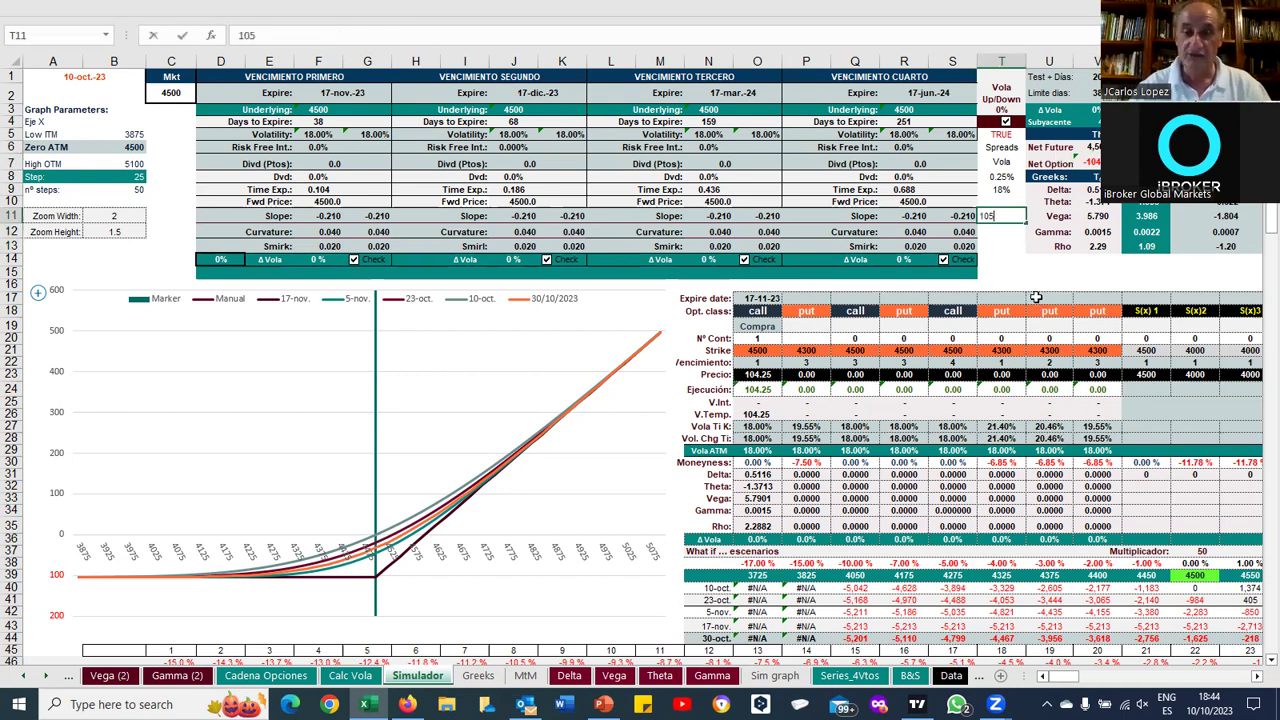
pyautogui.click(1008, 257)
pyautogui.click(1001, 217)
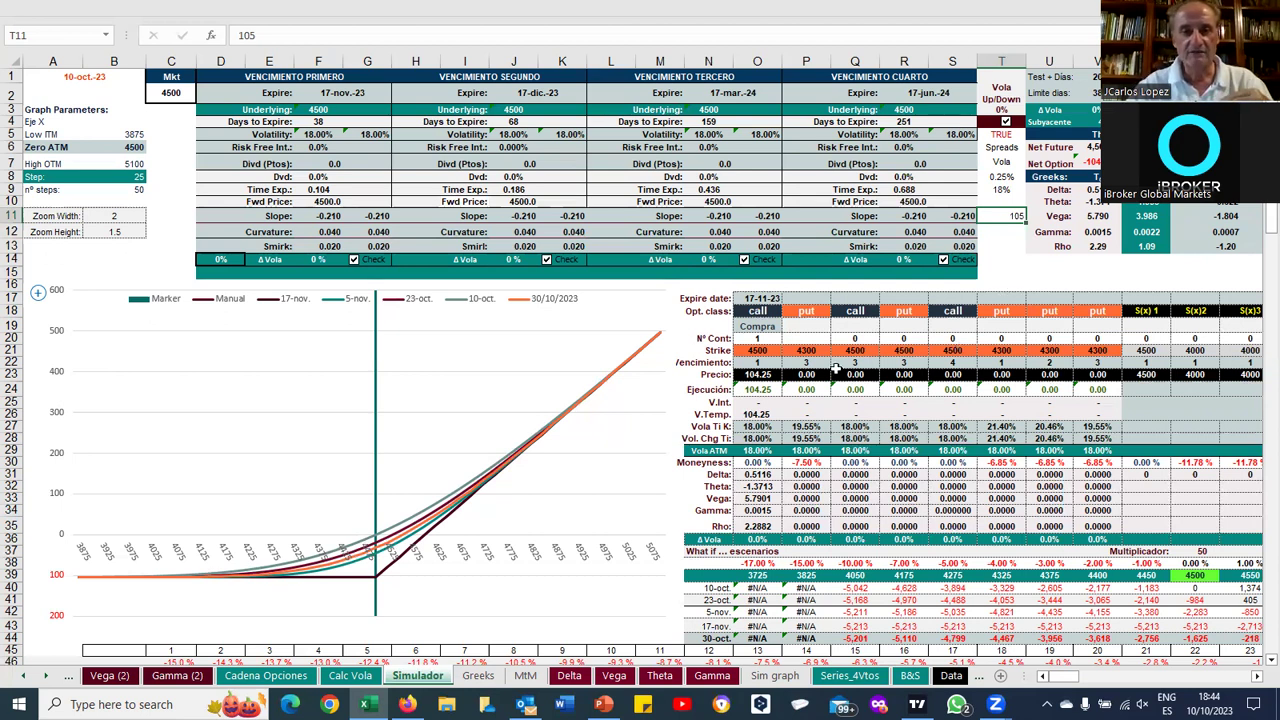
# Define the second option leg as a call with expiry 1 and strike 4800
pyautogui.click(828, 314)
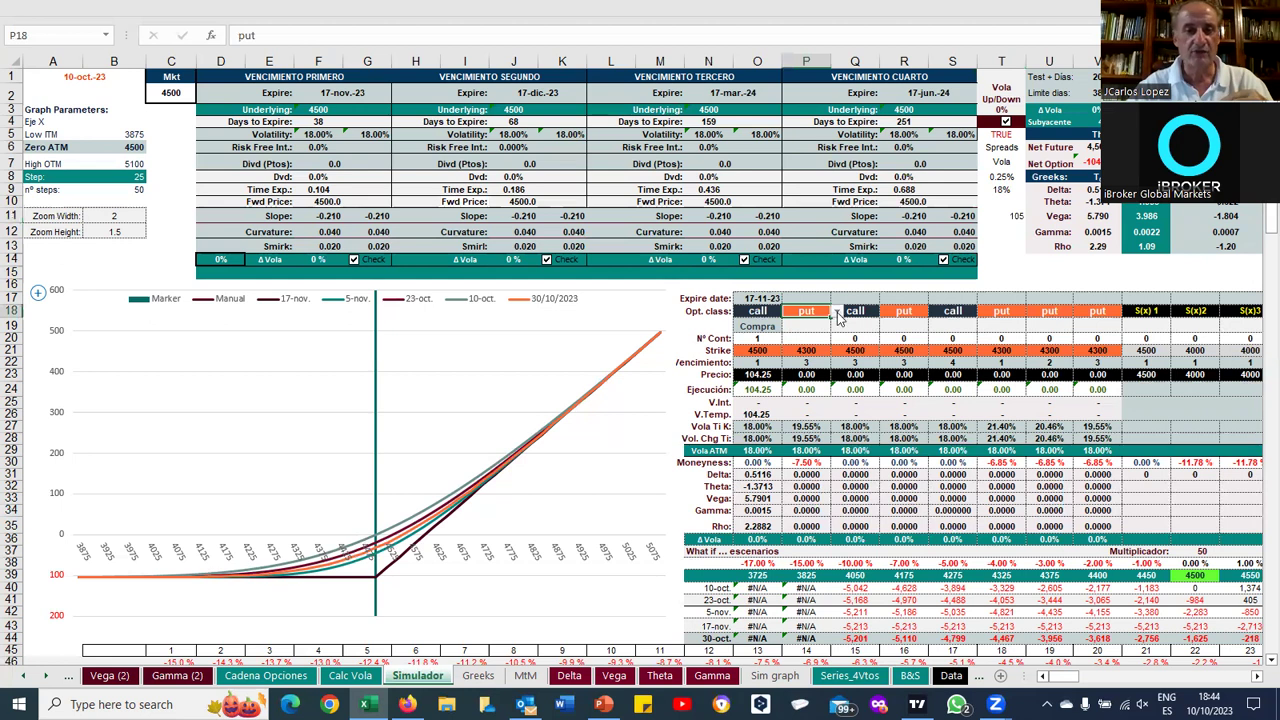
pyautogui.click(837, 311)
pyautogui.click(818, 324)
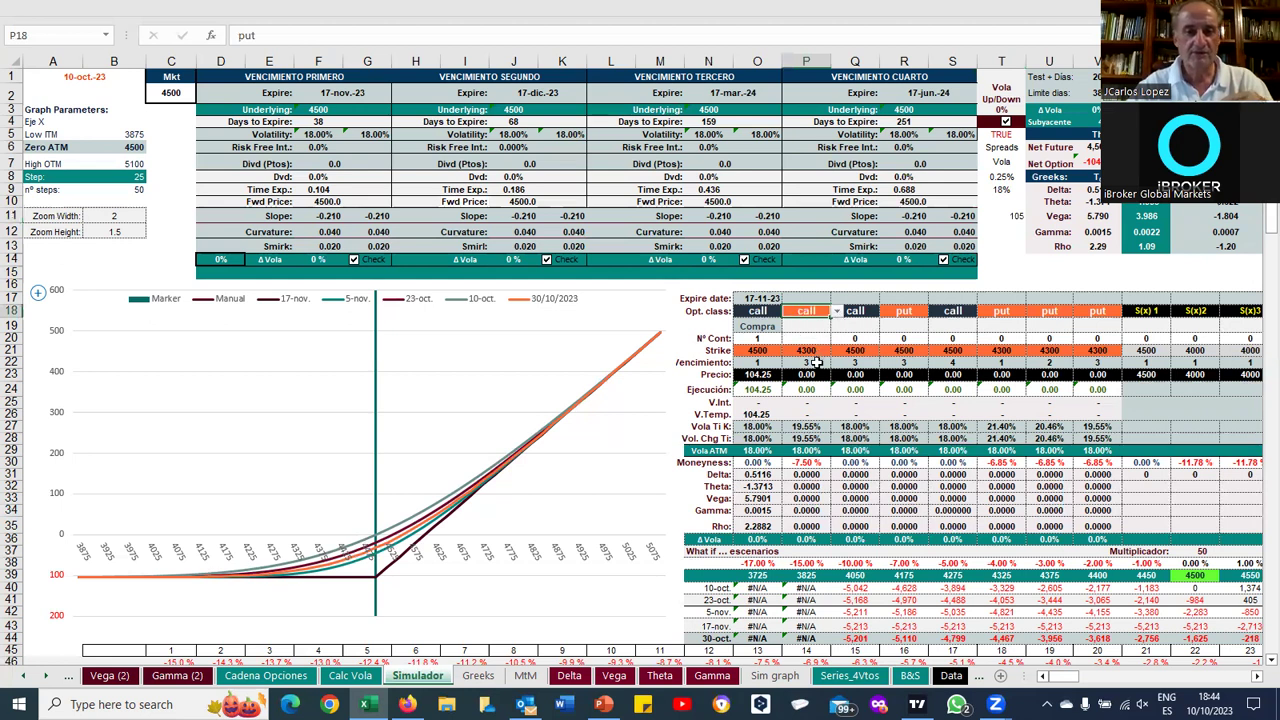
pyautogui.click(810, 352)
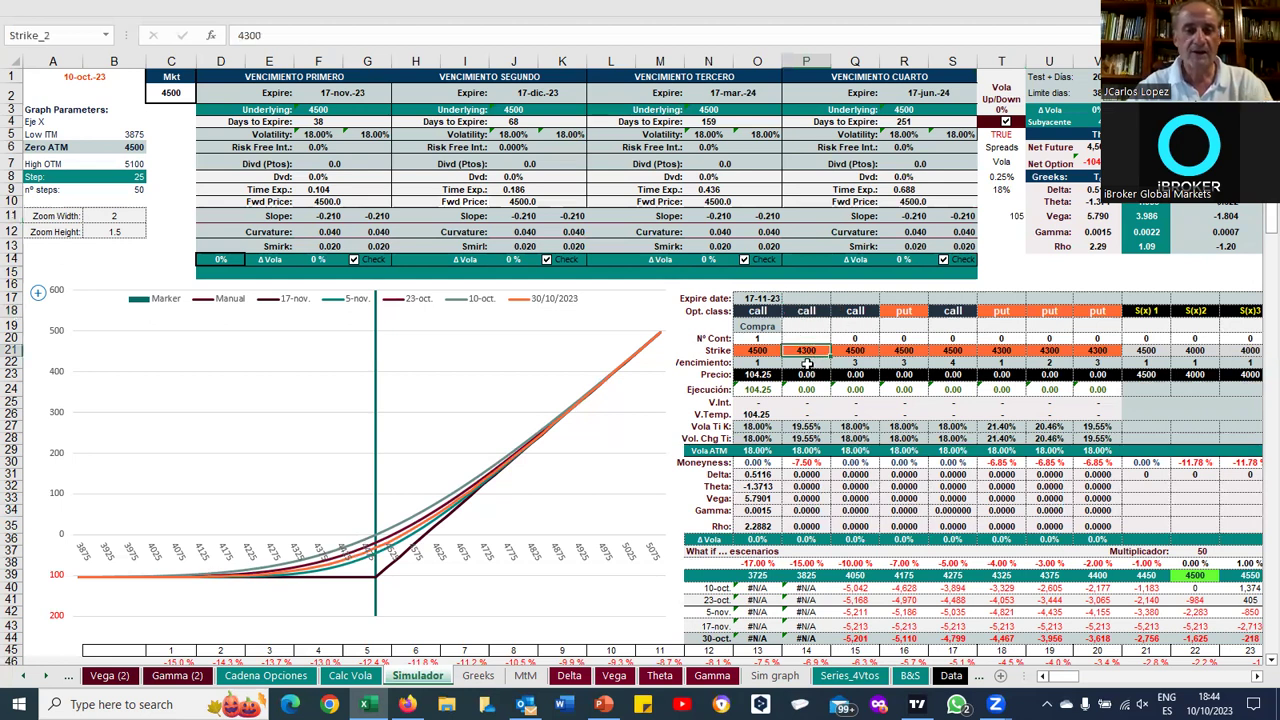
pyautogui.click(806, 362)
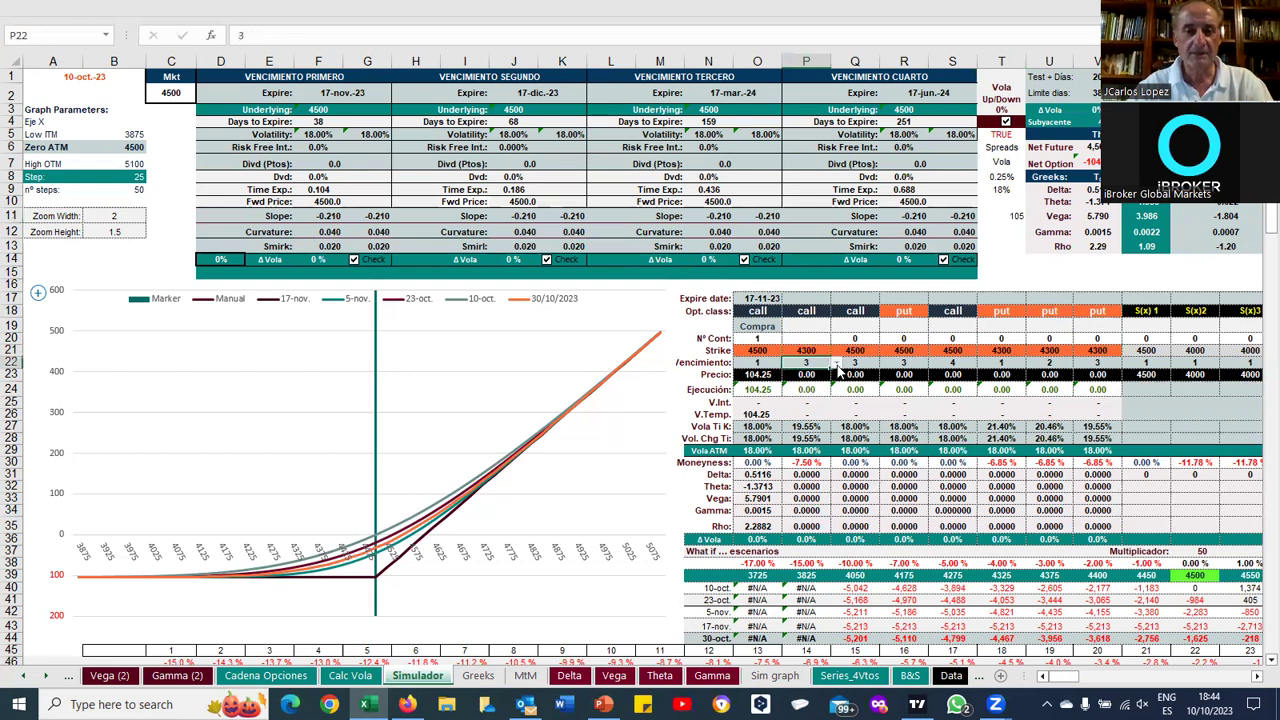
pyautogui.click(838, 362)
pyautogui.click(810, 374)
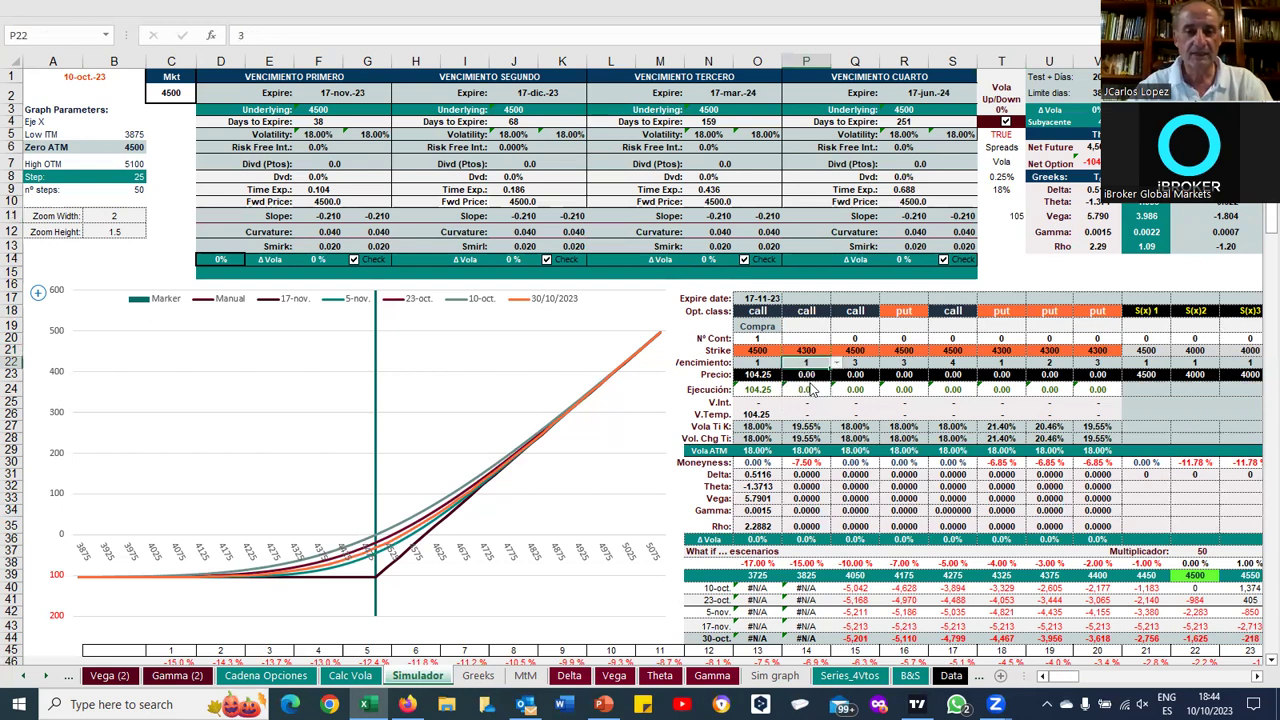
pyautogui.click(816, 351)
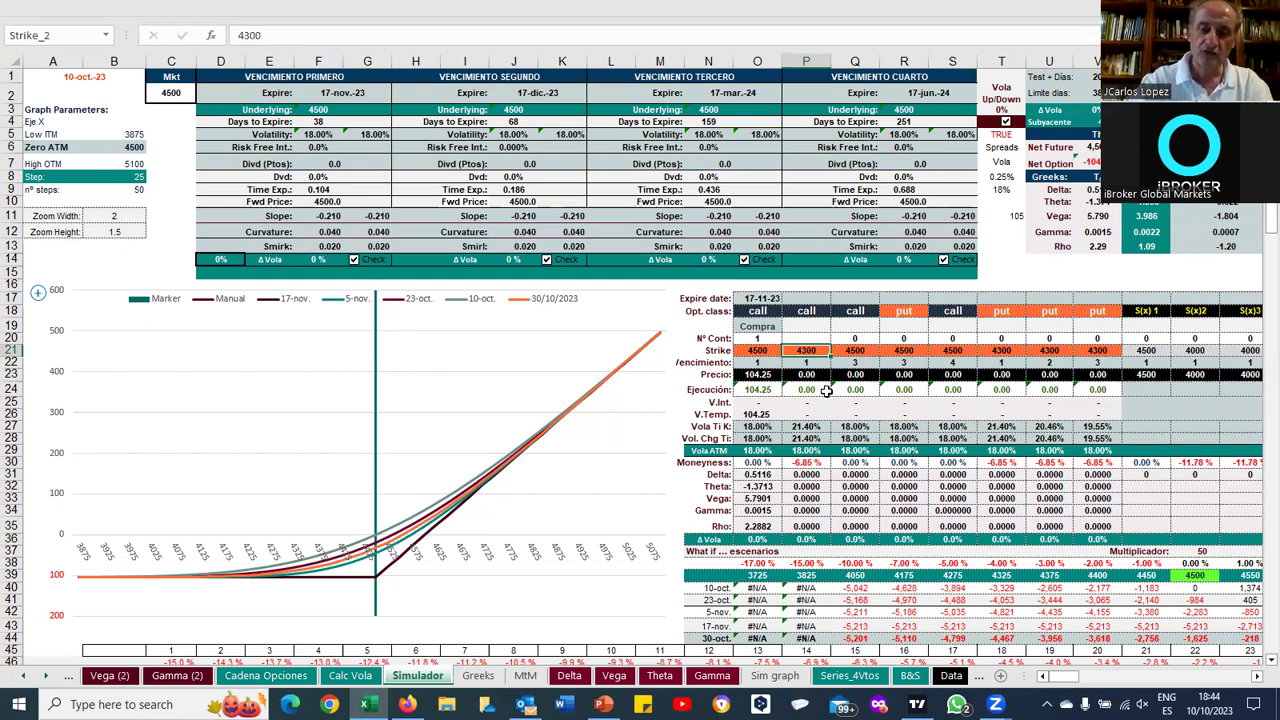
pyautogui.write('4800')
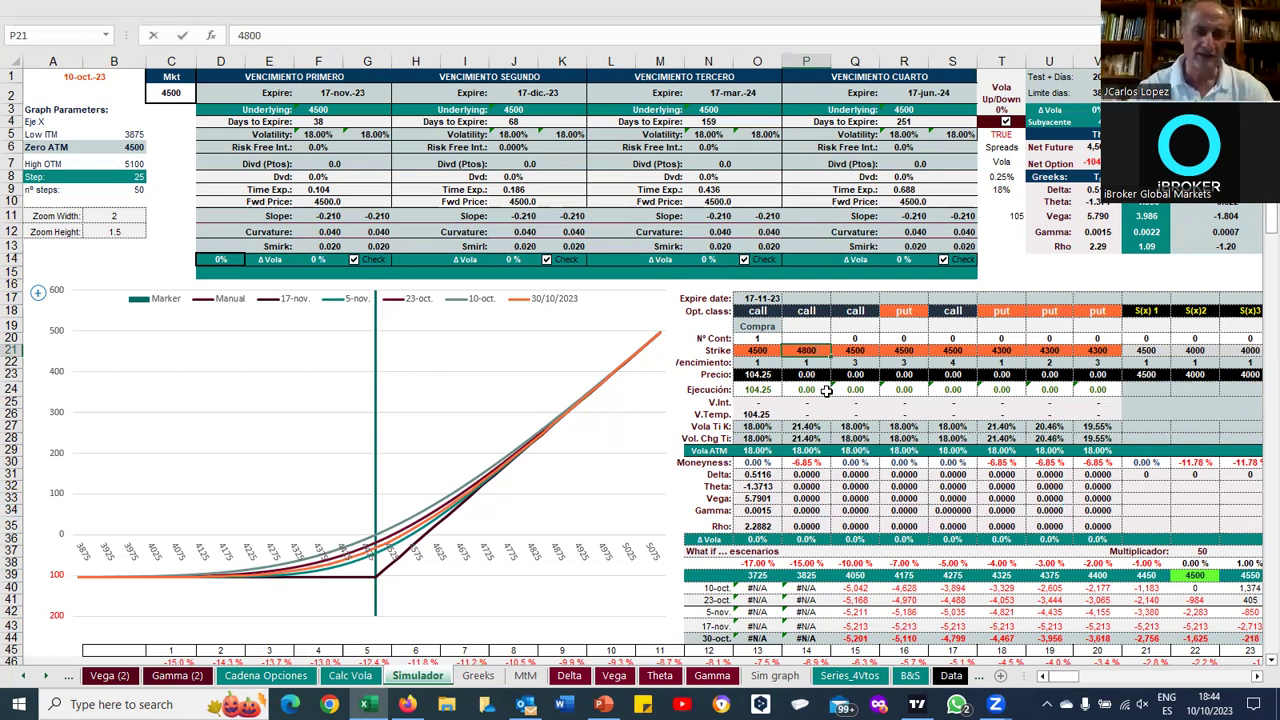
pyautogui.click(1009, 244)
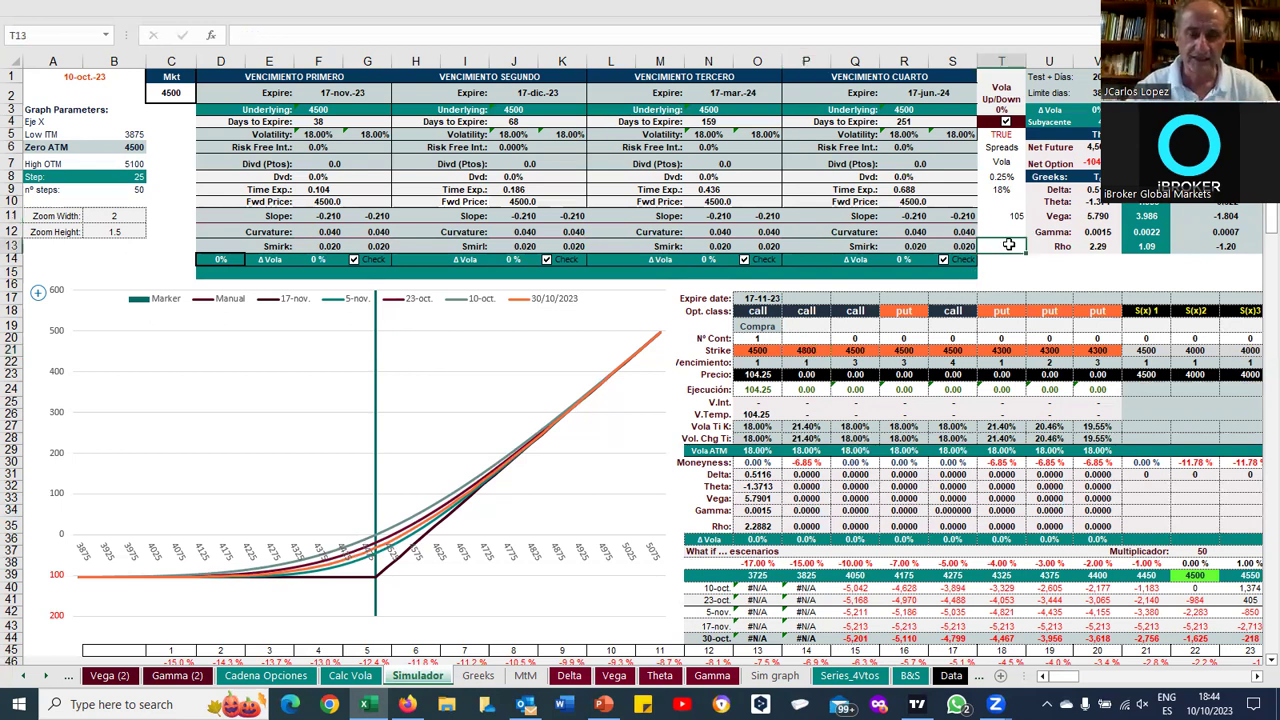
# Set the 4500 call to 0 contracts and the 4800 call to -1 to simulate only the sold call
pyautogui.click(757, 339)
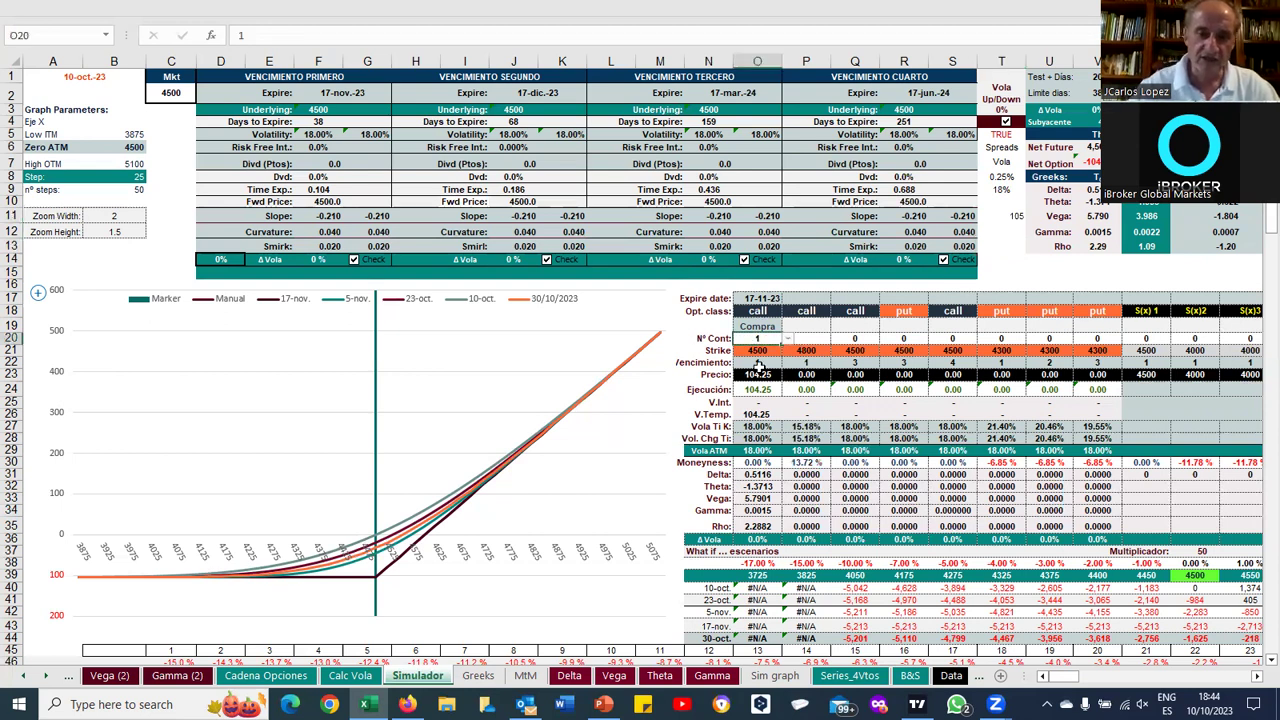
pyautogui.write('0')
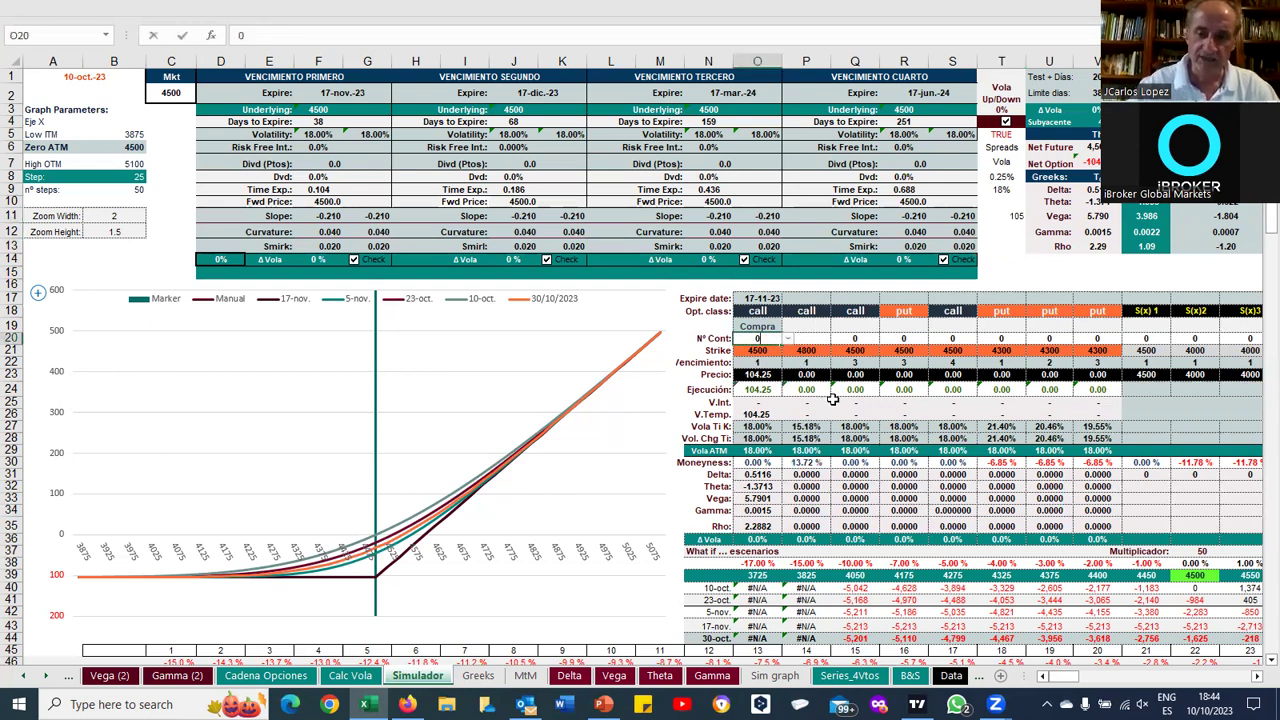
pyautogui.press('Tab')
pyautogui.write('-1')
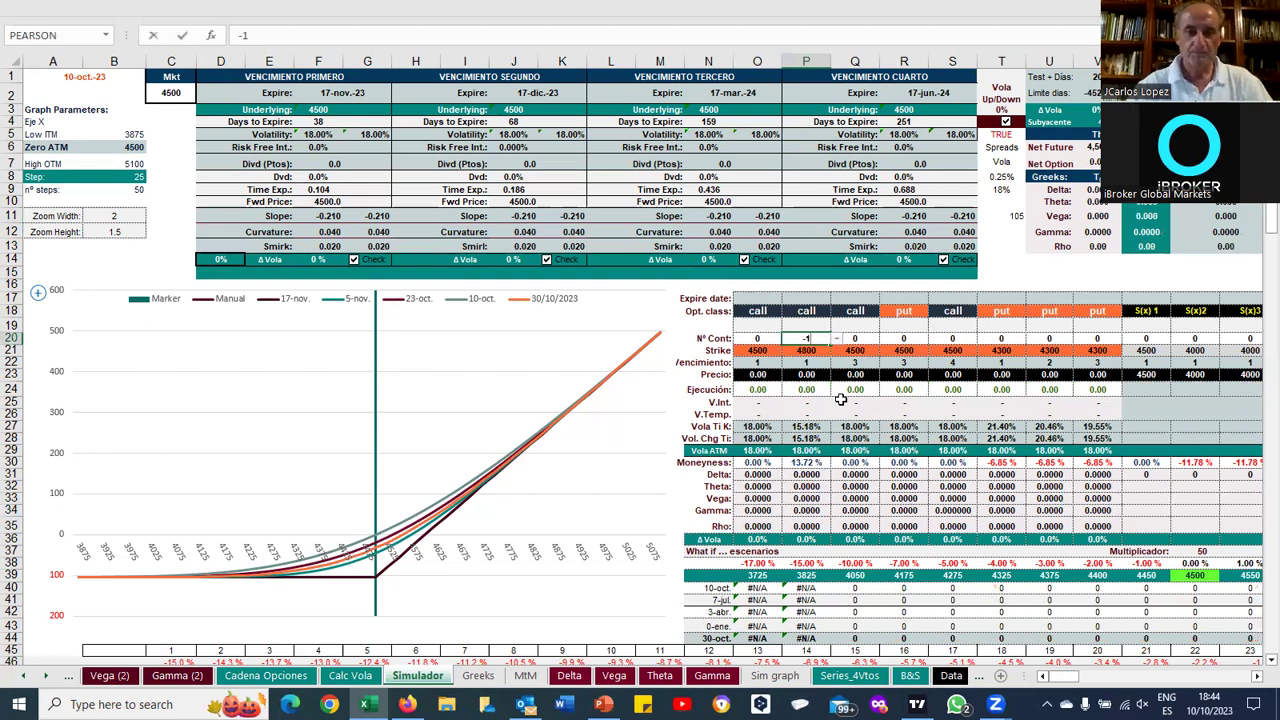
pyautogui.click(798, 405)
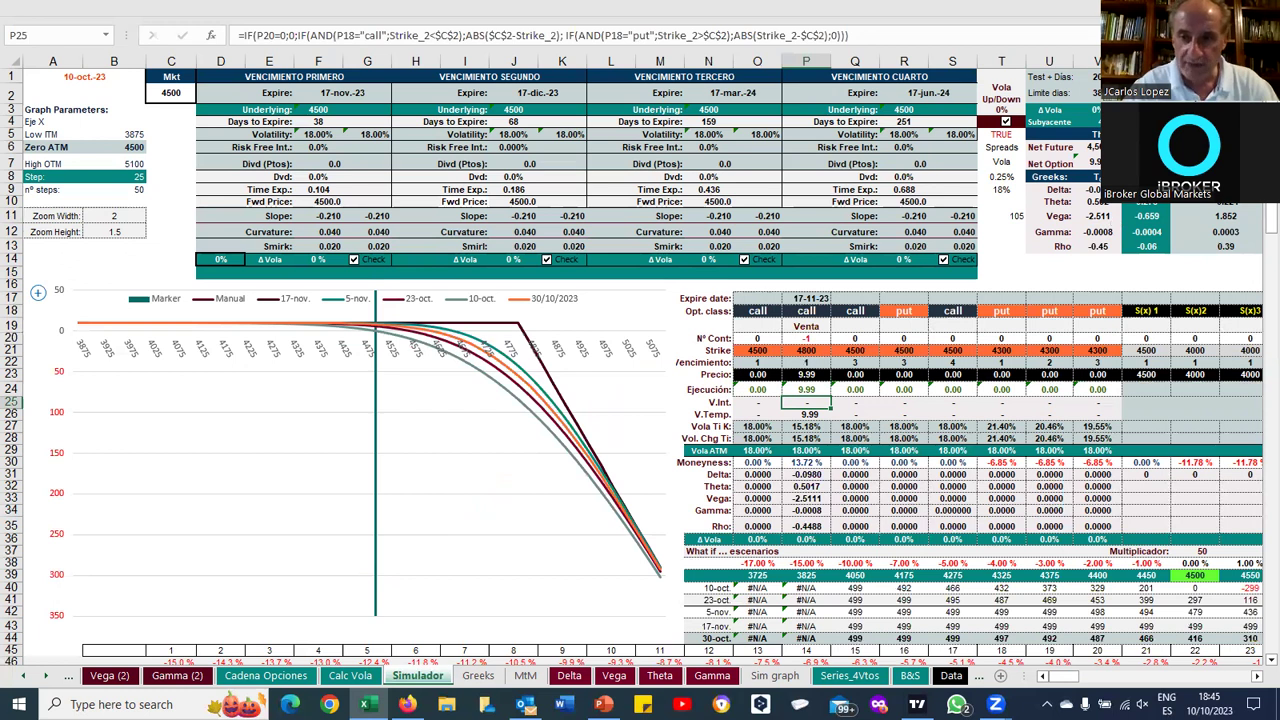
# Examine the sold call's total delta and vega and the 23-oct. curve at 4800
pyautogui.click(1090, 189)
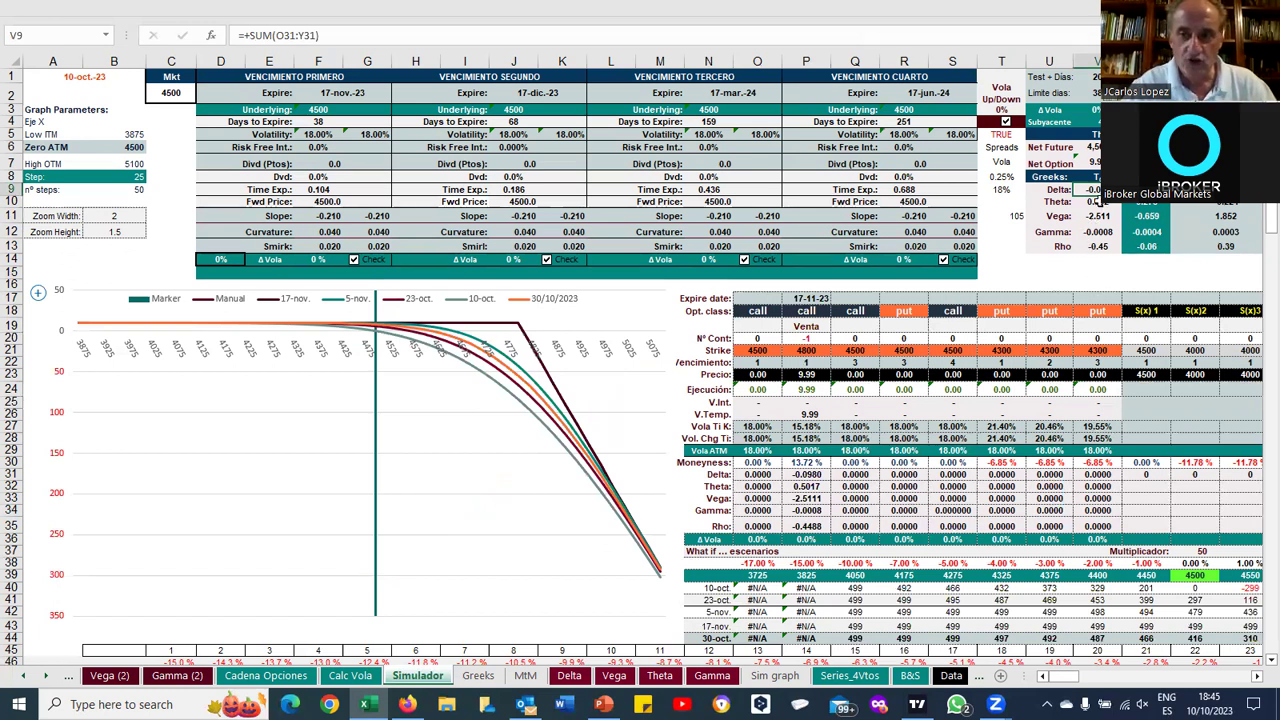
pyautogui.click(1100, 215)
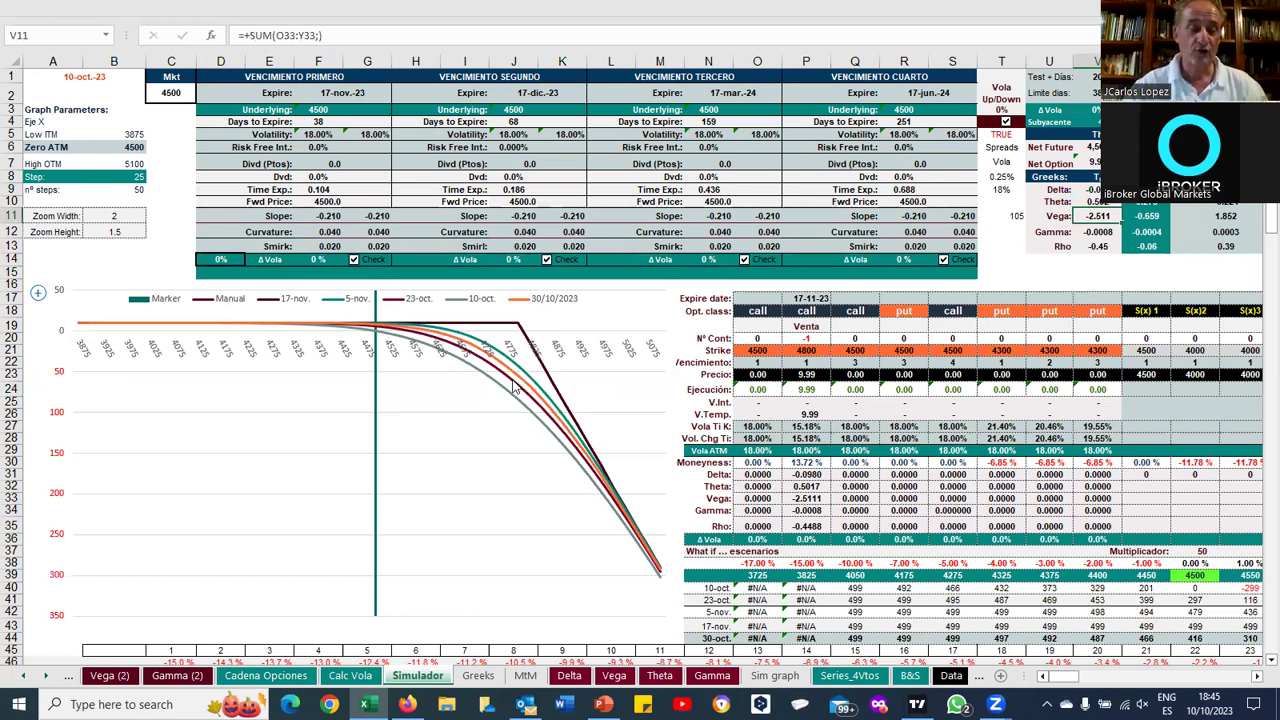
pyautogui.moveTo(514, 386)
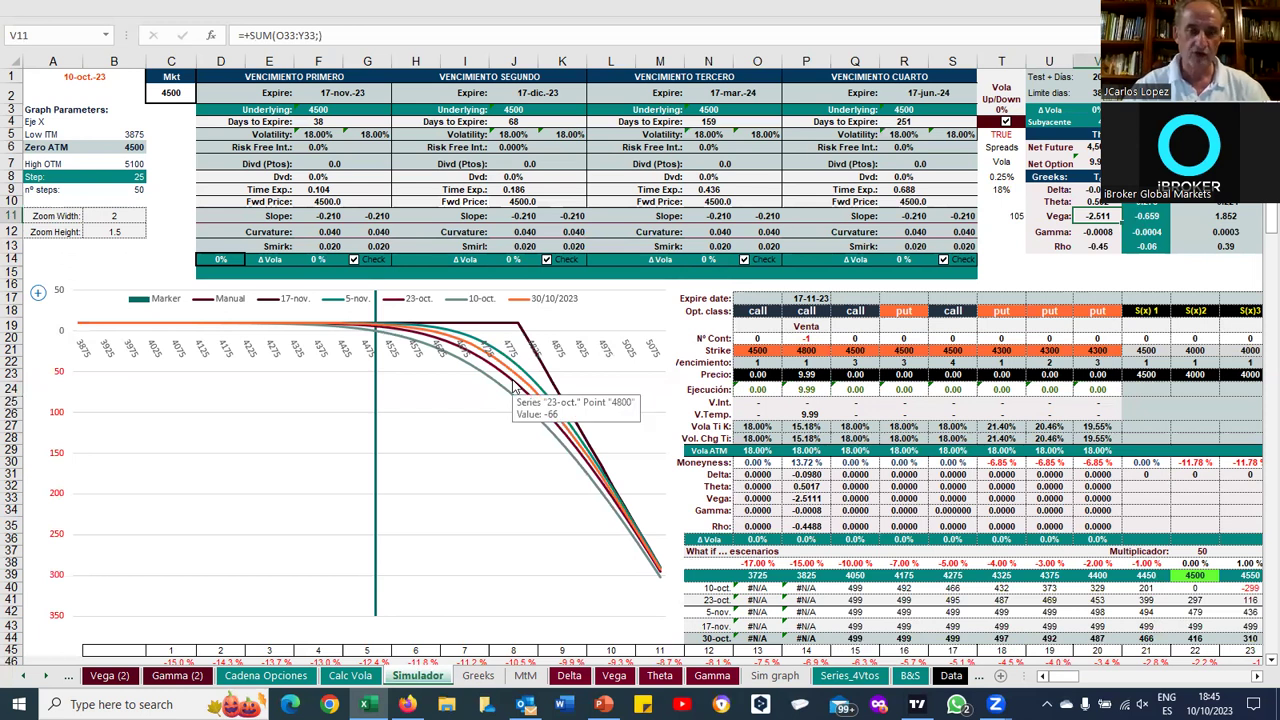
# Set the 4500 call in the first leg to 1 contract to build a bull call spread
pyautogui.click(757, 350)
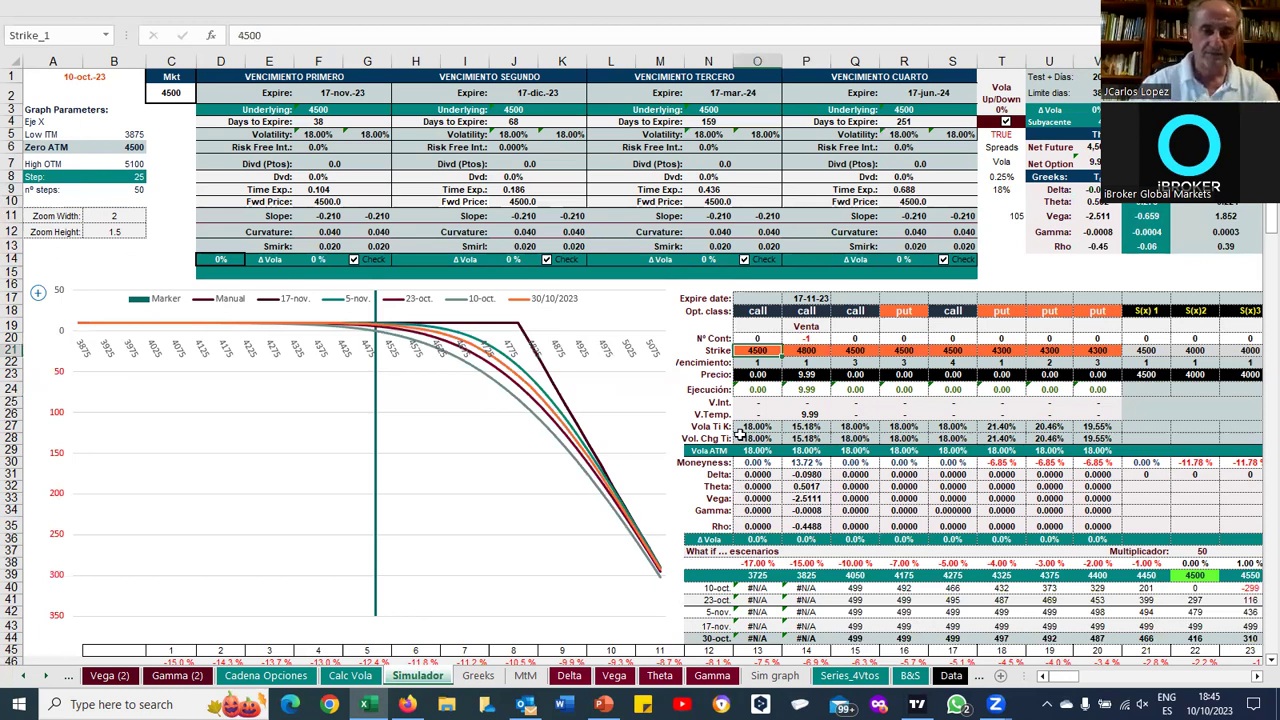
pyautogui.click(751, 339)
pyautogui.write('1')
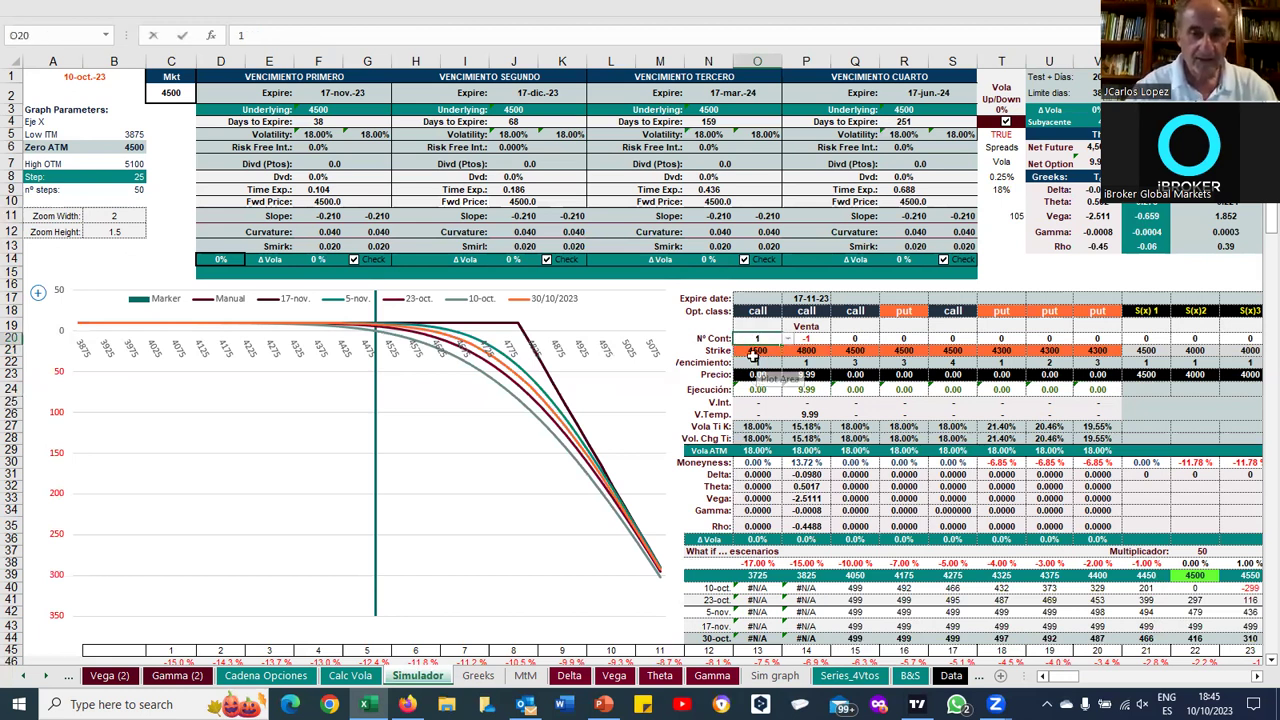
pyautogui.click(755, 363)
pyautogui.press('Up')
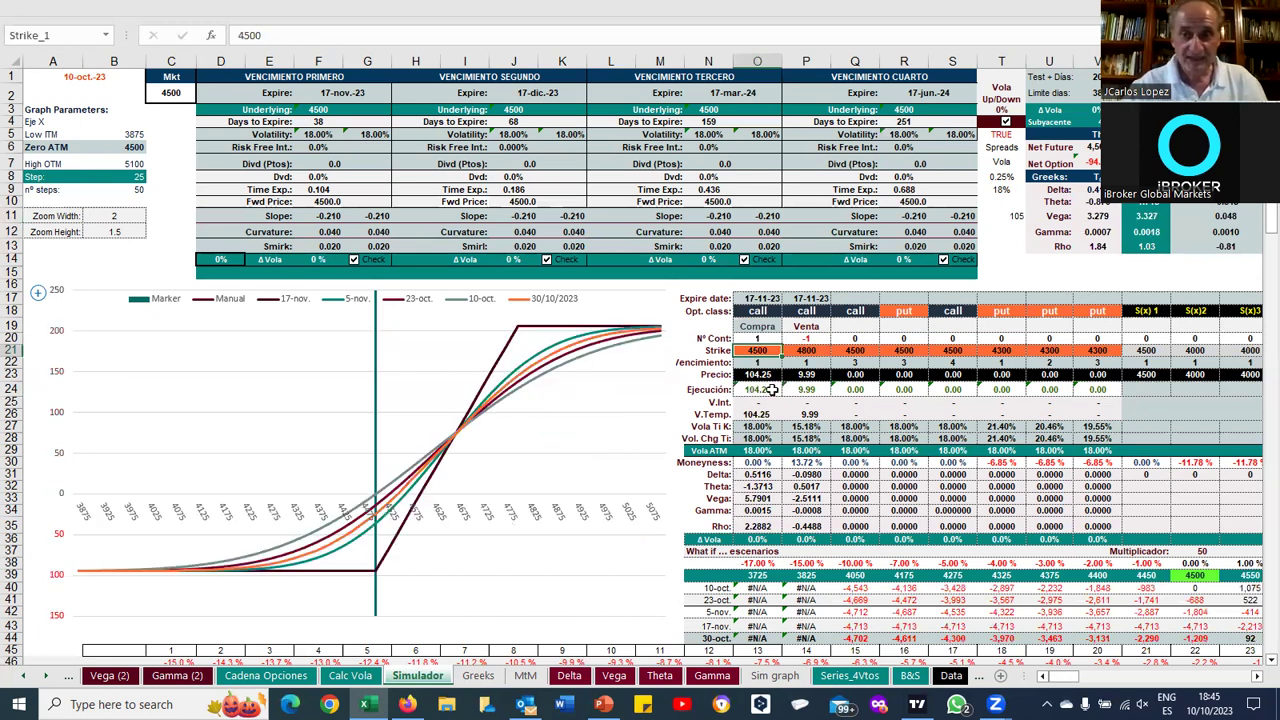
# Check the spread's total vega and change the sold 4800 call to expiry 3
pyautogui.click(1106, 215)
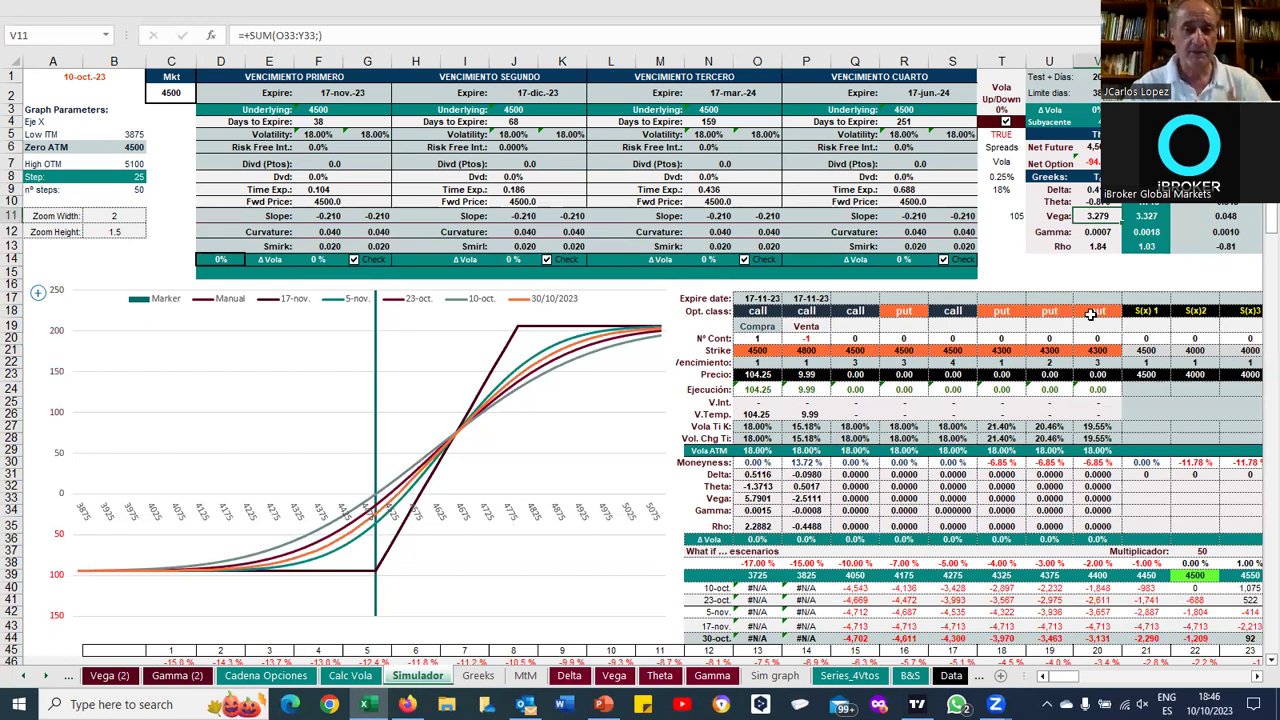
pyautogui.click(814, 363)
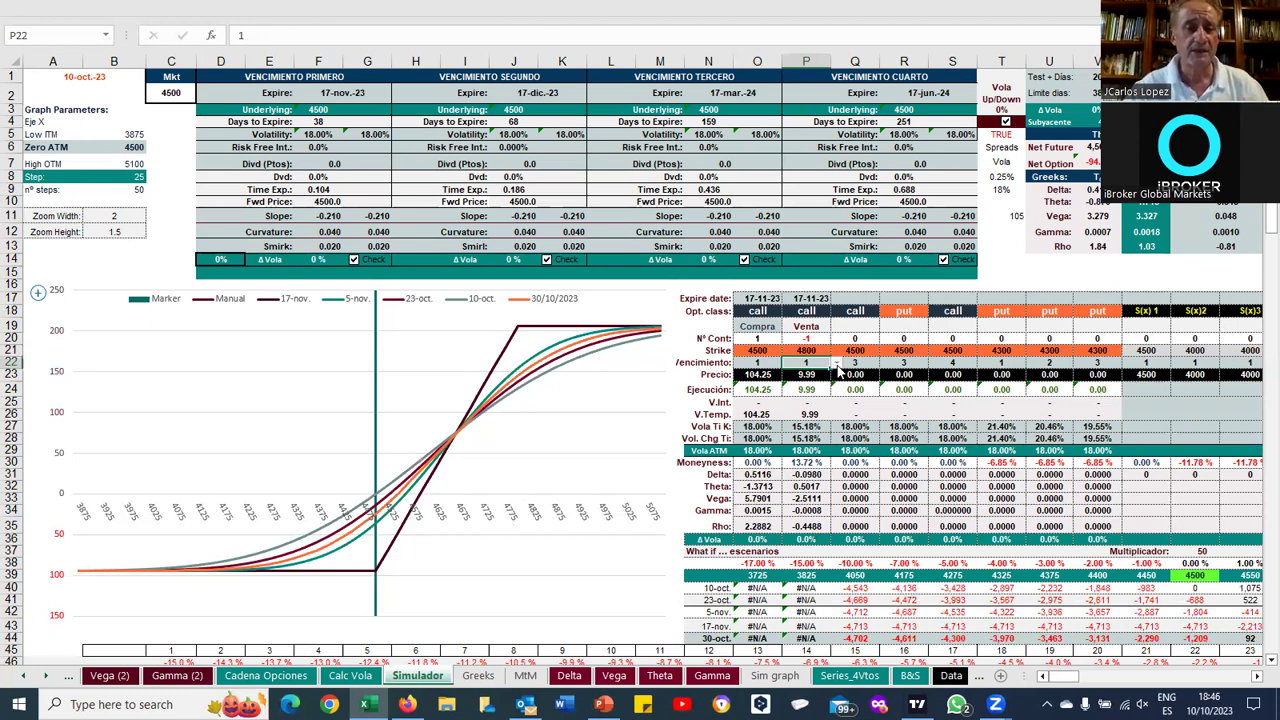
pyautogui.click(837, 366)
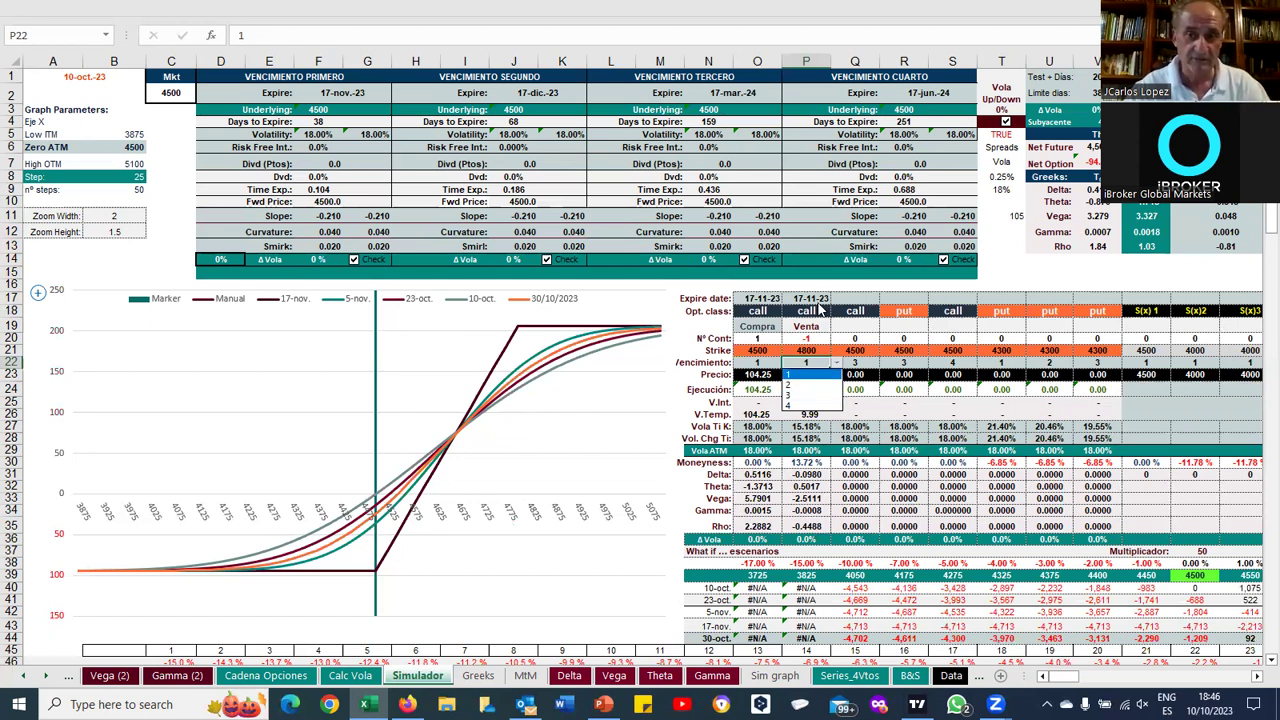
pyautogui.click(815, 396)
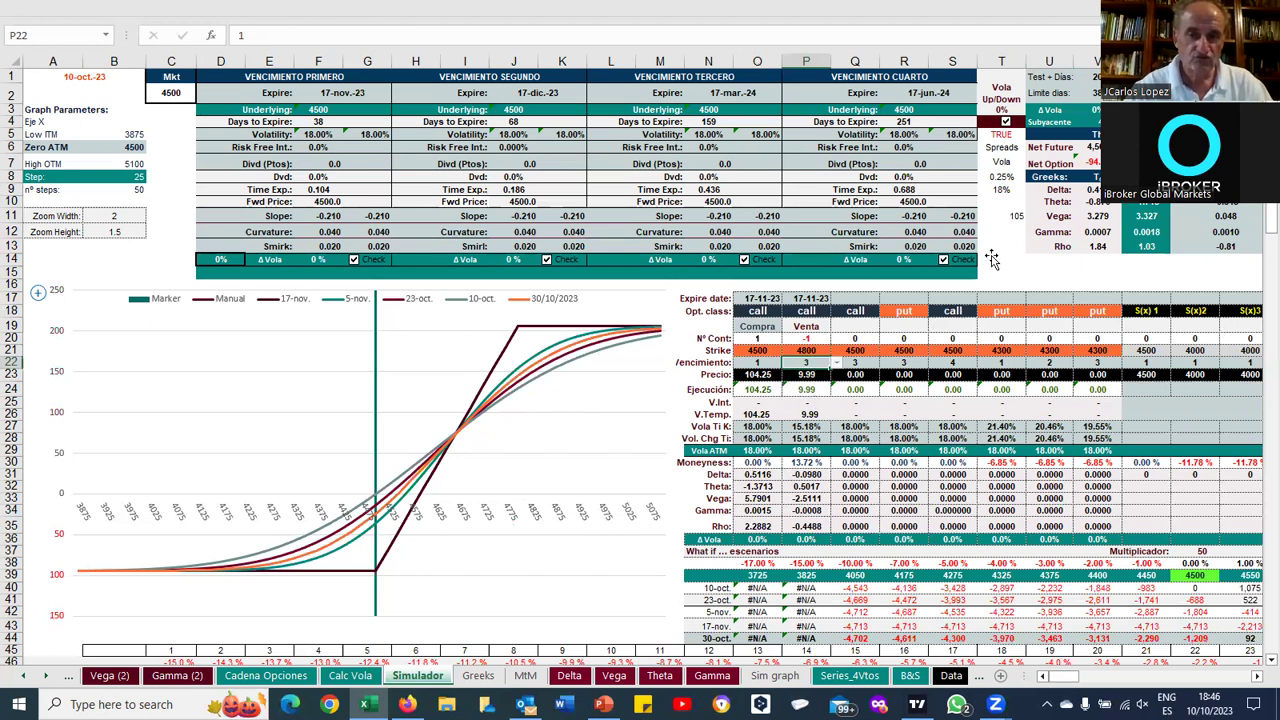
pyautogui.click(993, 259)
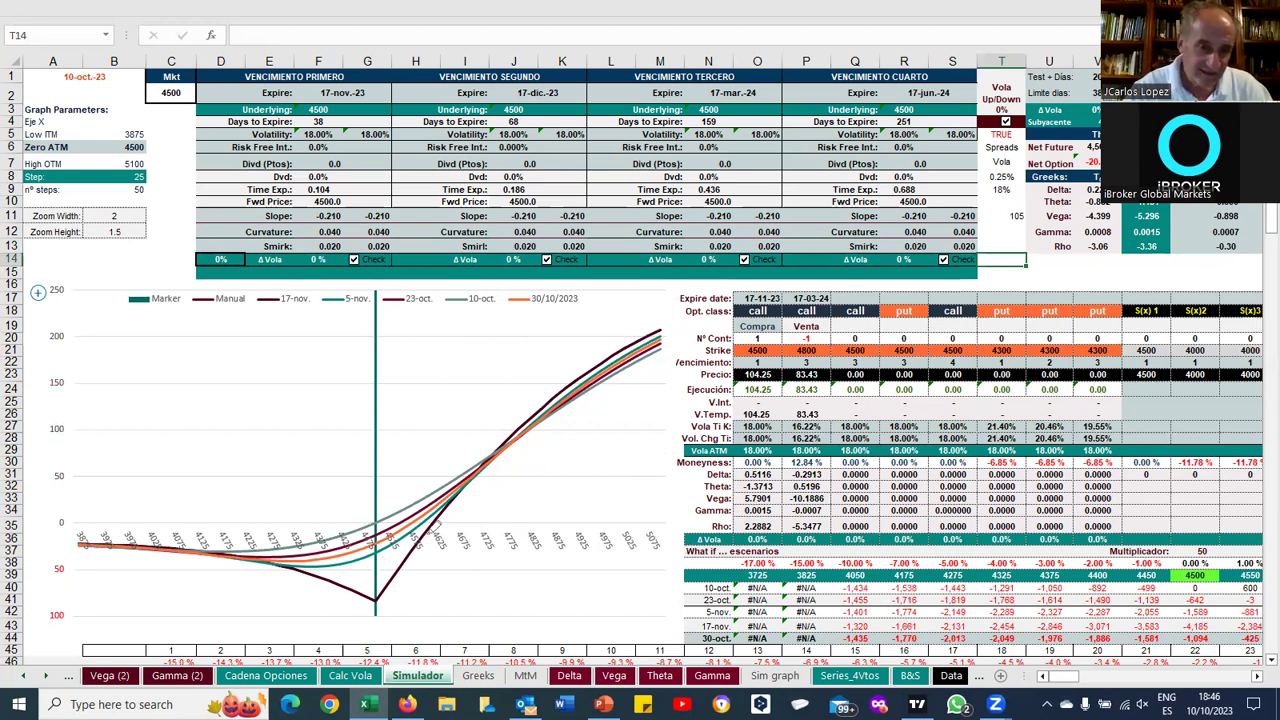
# Mark the loss area around 4500 on the payoff chart and the 5-nov. legend entry, and clear the marks
pyautogui.moveTo(452, 521)
pyautogui.mouseDown()
pyautogui.moveTo(366, 552)
pyautogui.moveTo(330, 632)
pyautogui.moveTo(452, 522)
pyautogui.mouseUp()
pyautogui.moveTo(398, 563)
pyautogui.mouseDown()
pyautogui.moveTo(372, 582)
pyautogui.moveTo(390, 590)
pyautogui.mouseUp()
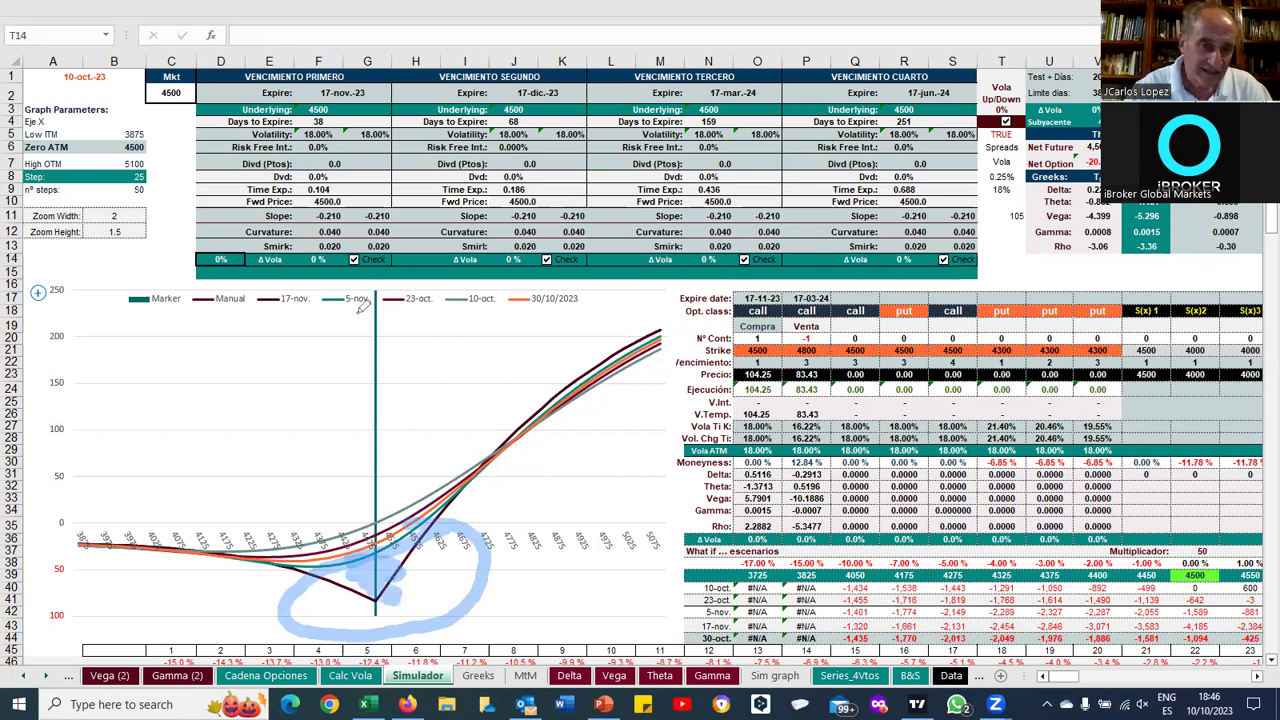
pyautogui.moveTo(355, 310); pyautogui.dragTo(358, 312)
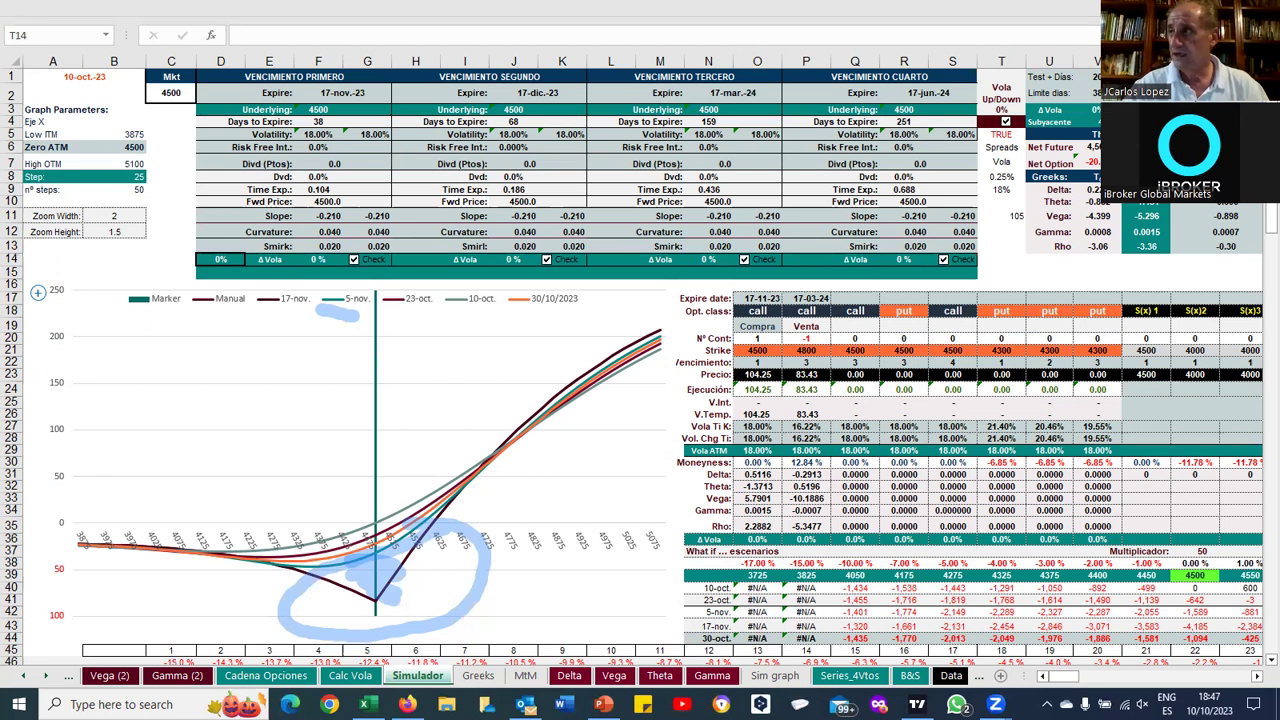
pyautogui.press('Escape')
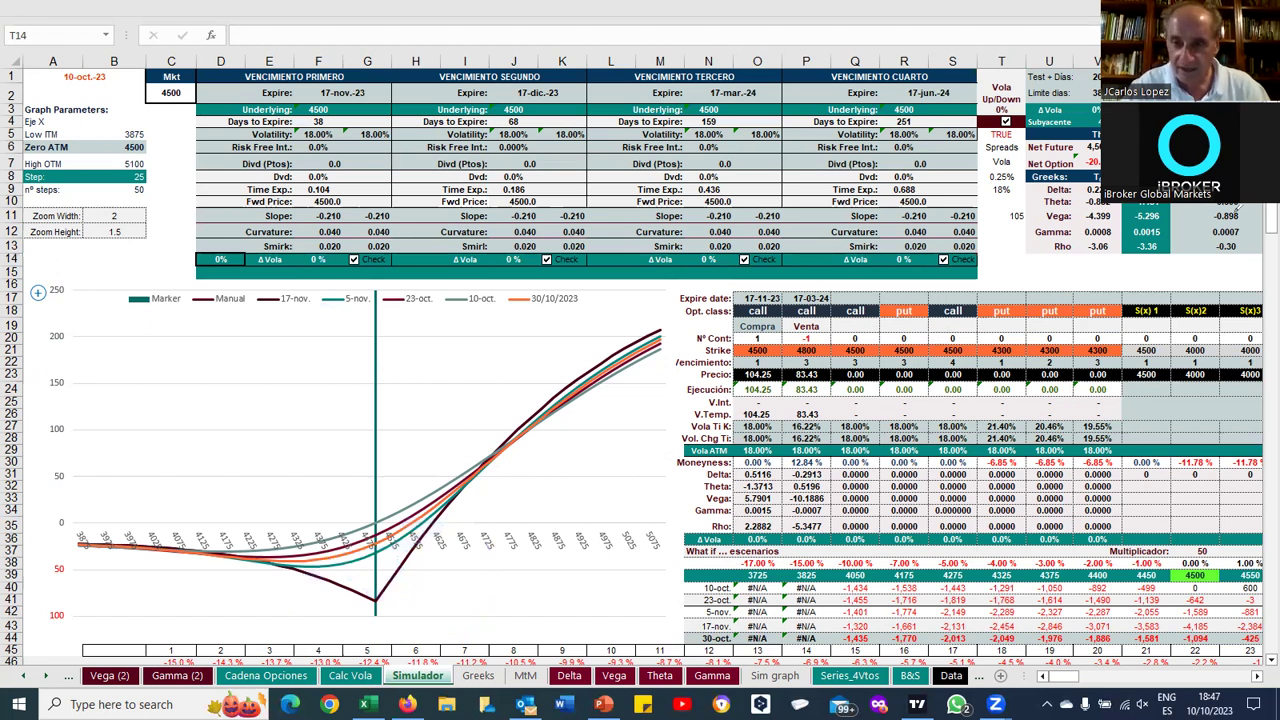
# Mark the spread's total vega, and set the scenario to an underlying of 4700 with a volatility change of -4%
pyautogui.moveTo(1133, 214)
pyautogui.mouseDown()
pyautogui.moveTo(1030, 220)
pyautogui.moveTo(1126, 207)
pyautogui.mouseUp()
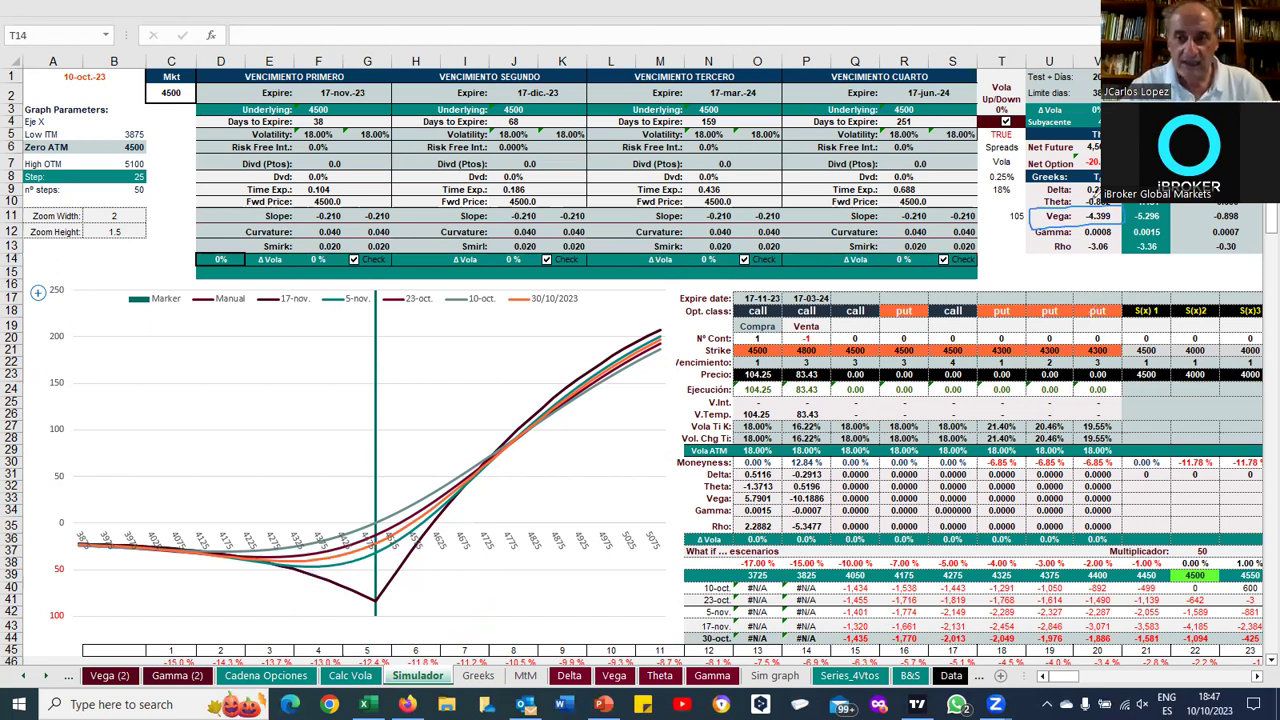
pyautogui.moveTo(1088, 186); pyautogui.dragTo(1082, 196)
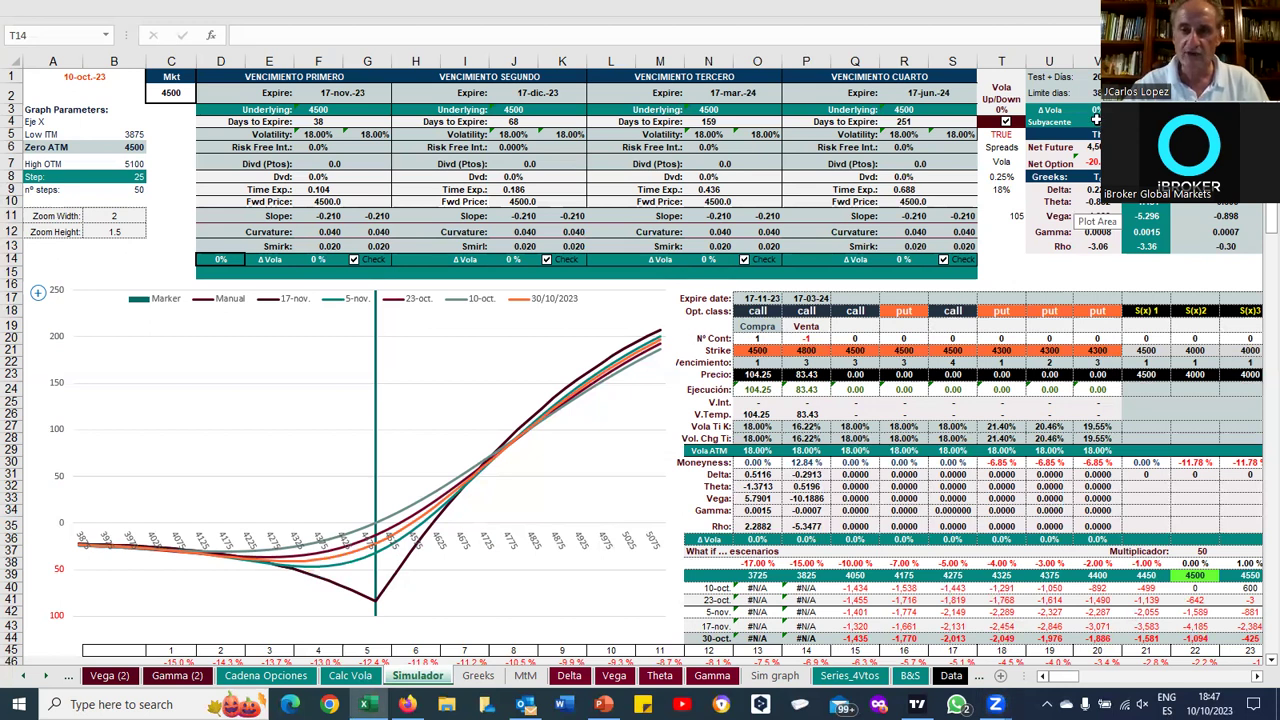
pyautogui.click(1096, 121)
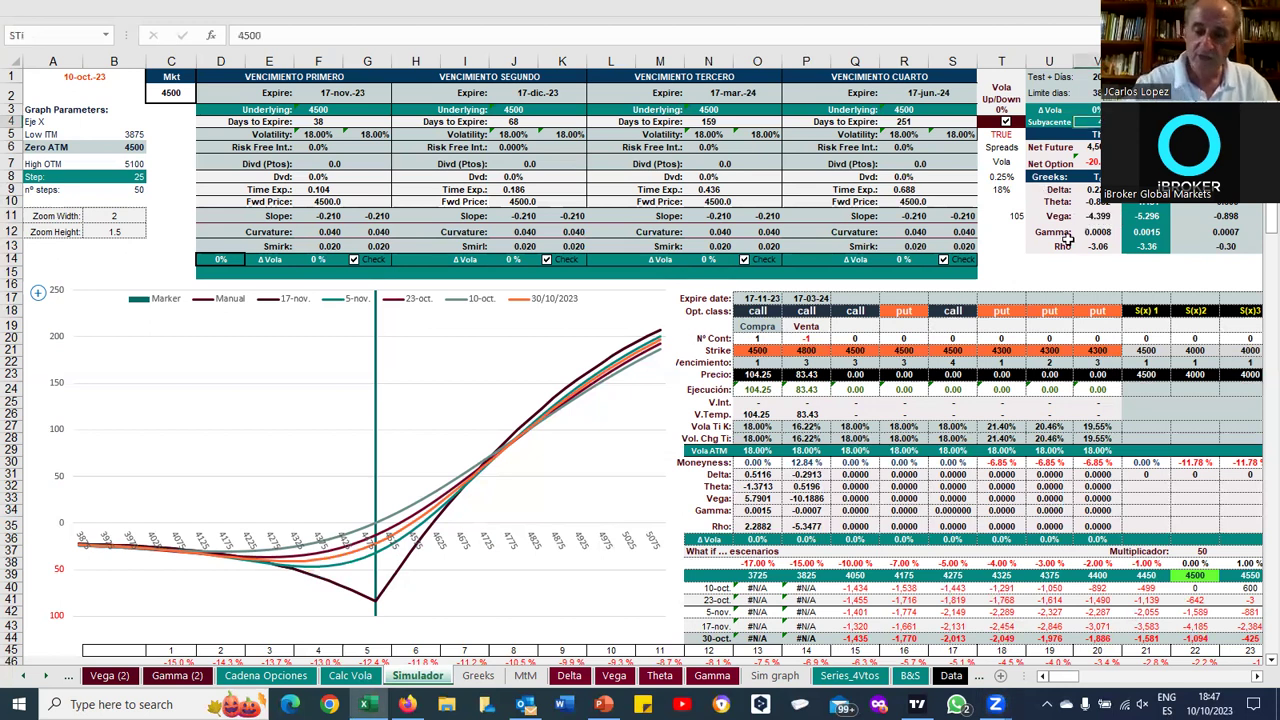
pyautogui.write('4700')
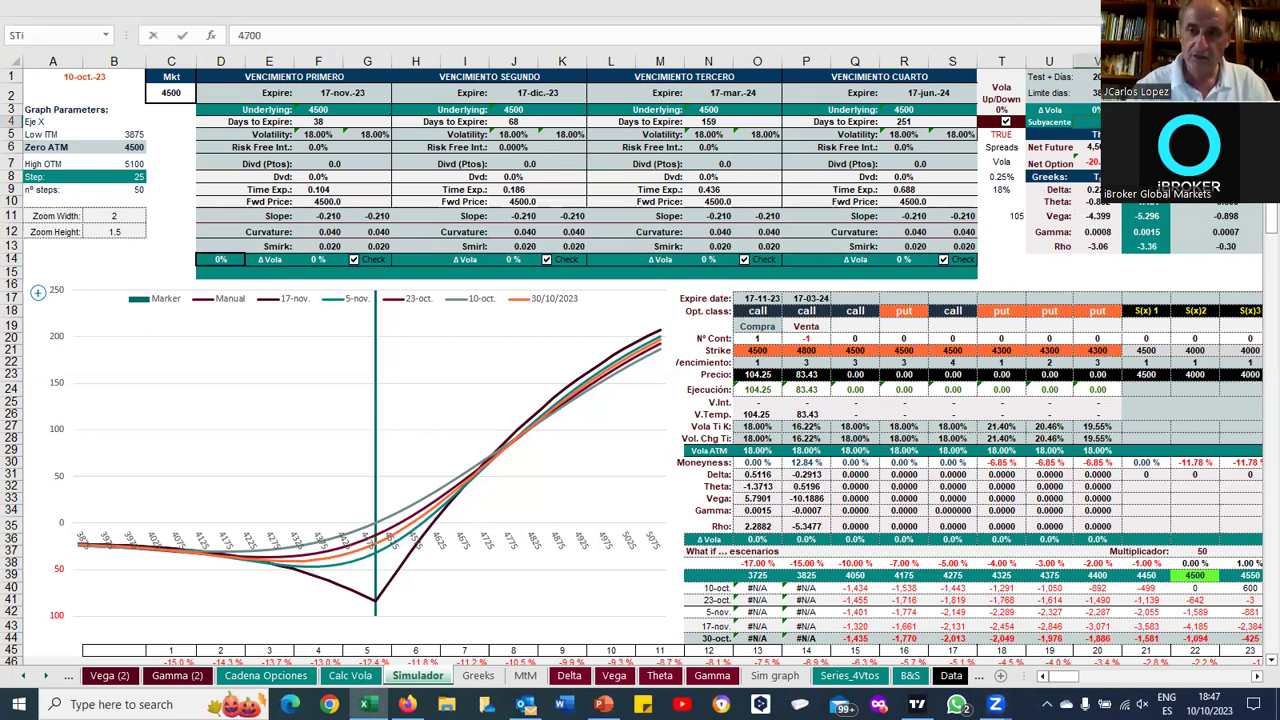
pyautogui.press('Up')
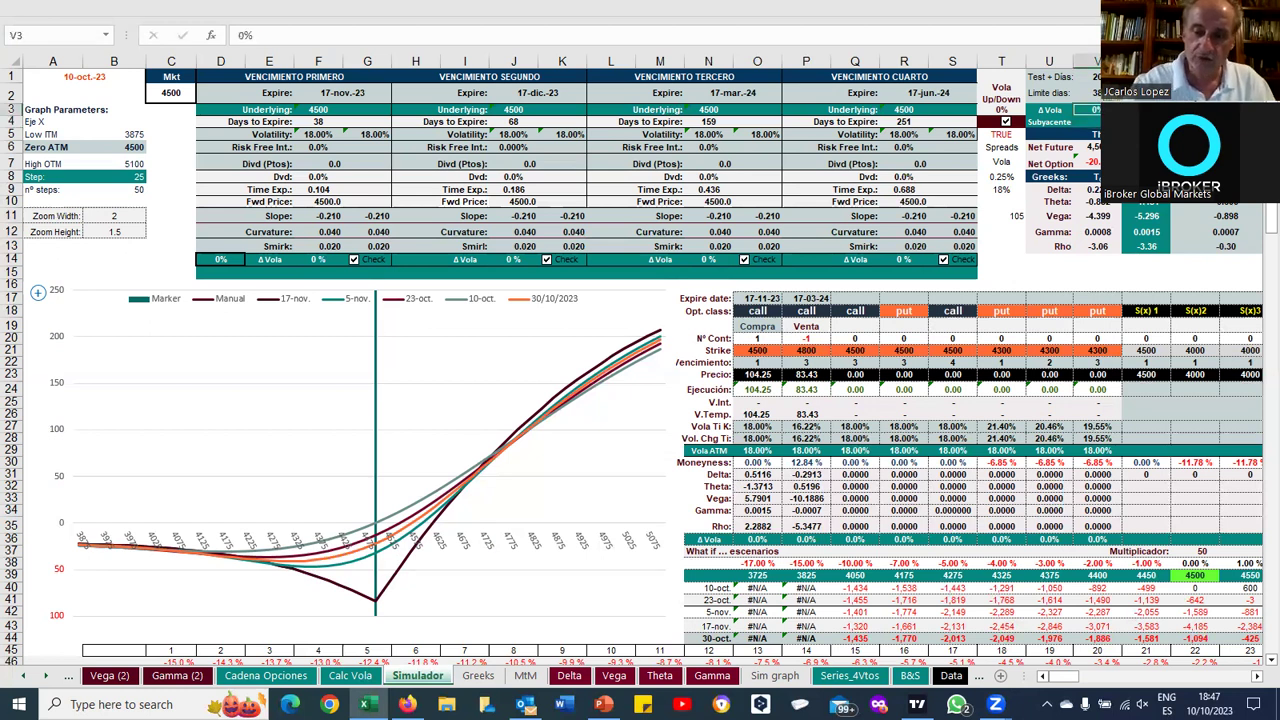
pyautogui.write('-4')
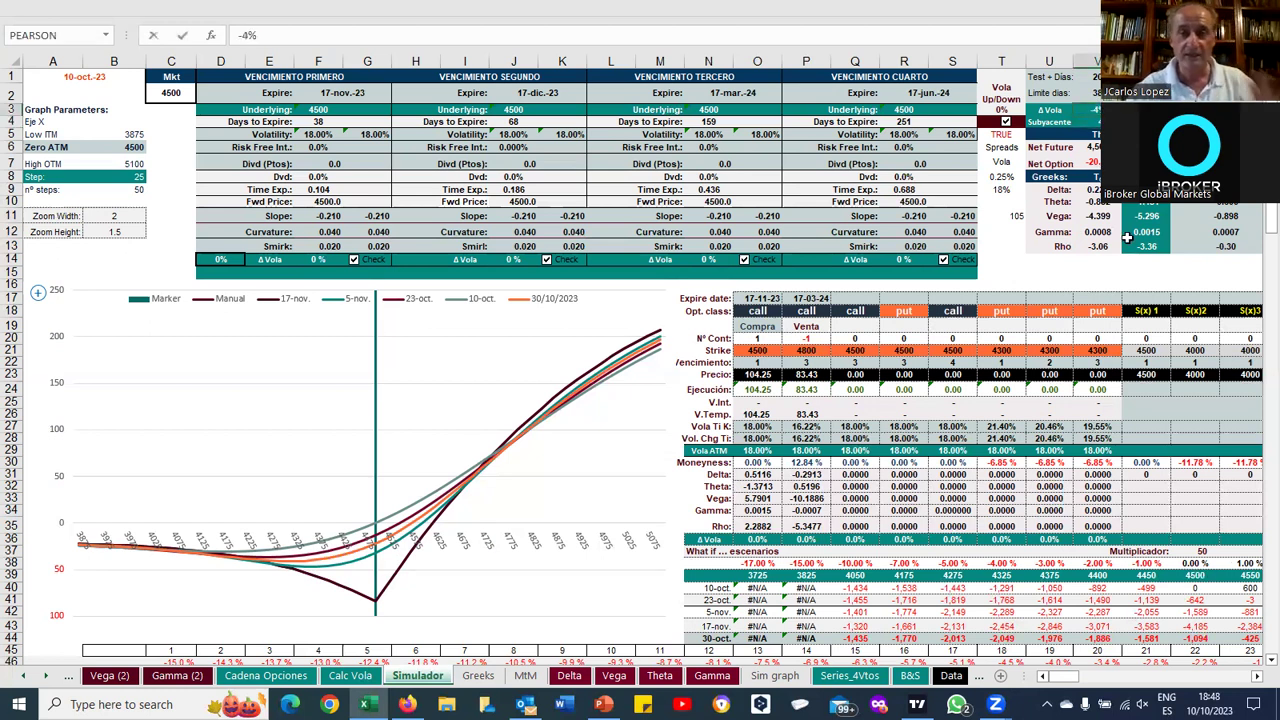
pyautogui.press('Return')
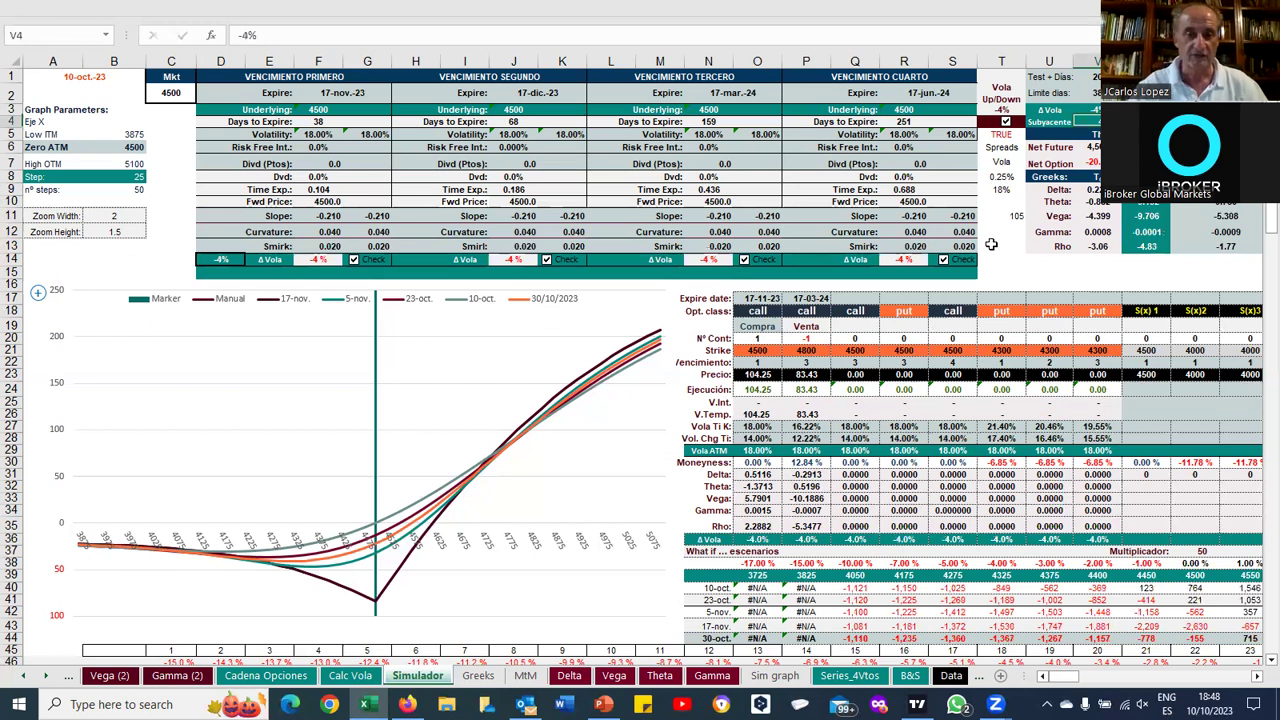
pyautogui.press('Down')
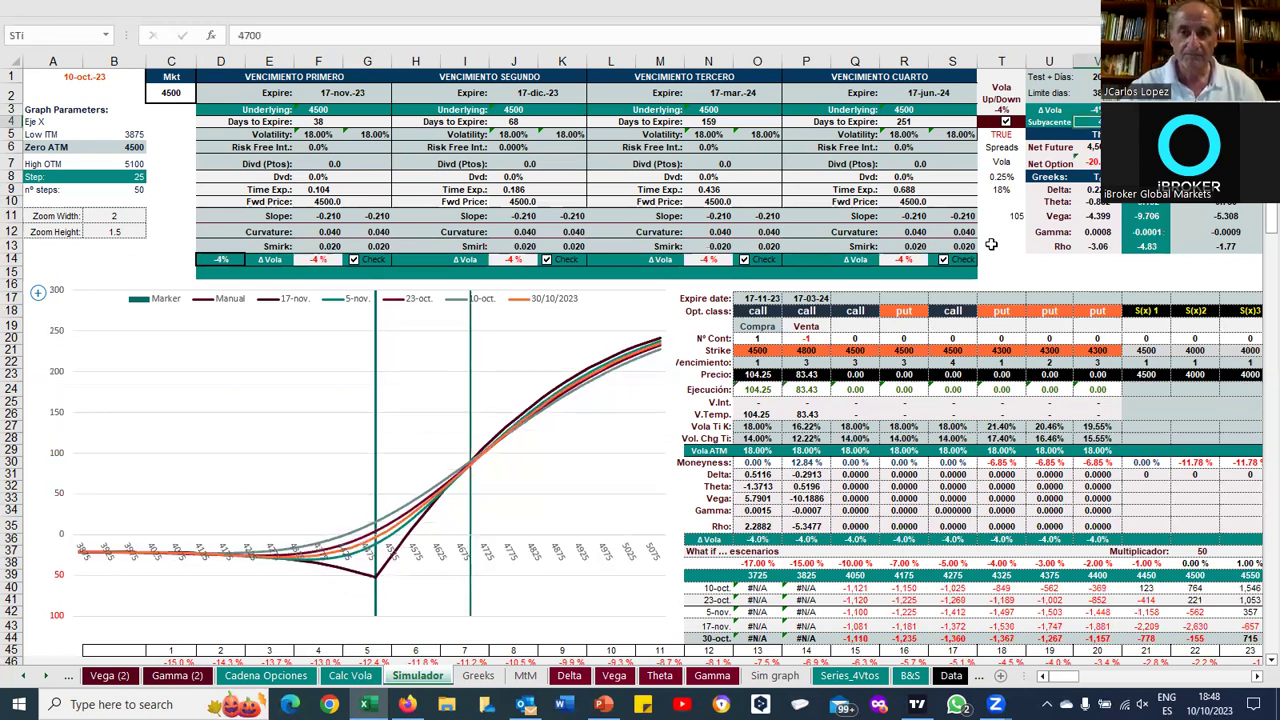
# Check the scenario's option value difference, its underlying and volatility inputs, and the spread's total delta
pyautogui.click(1195, 163)
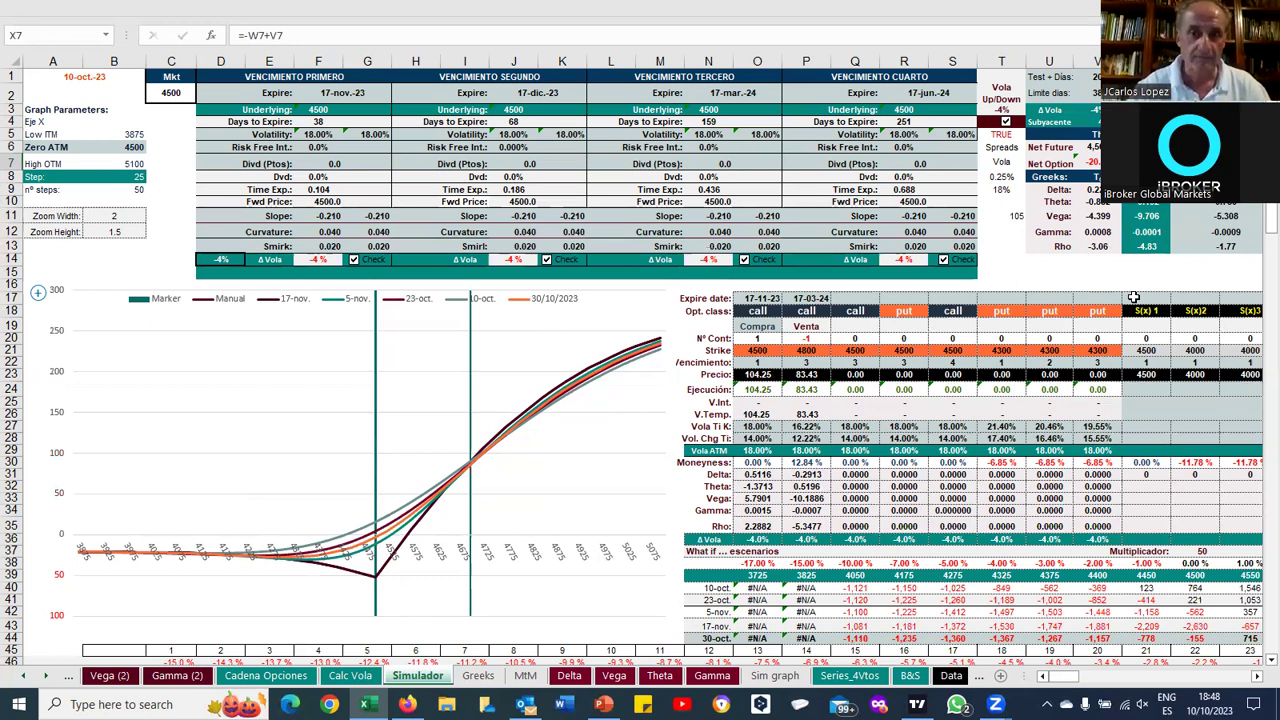
pyautogui.click(1098, 121)
pyautogui.click(1096, 109)
pyautogui.hotkey('ctrl', 'z')
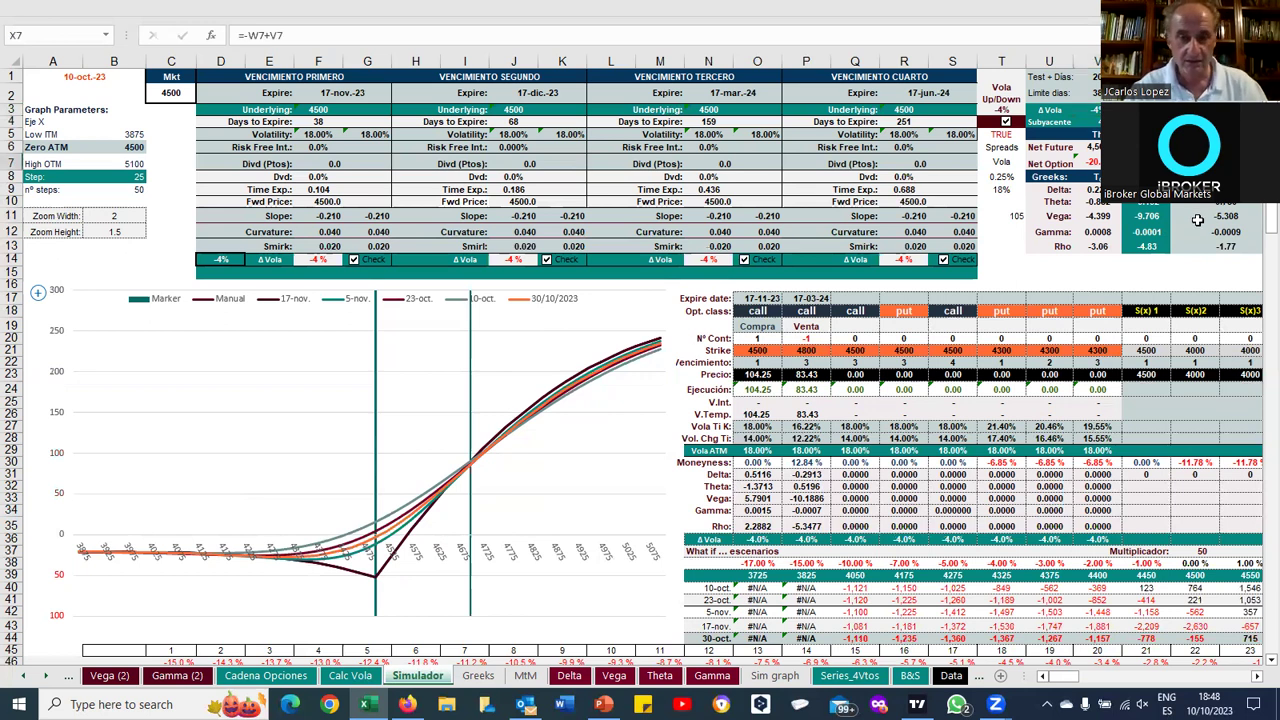
pyautogui.click(1092, 190)
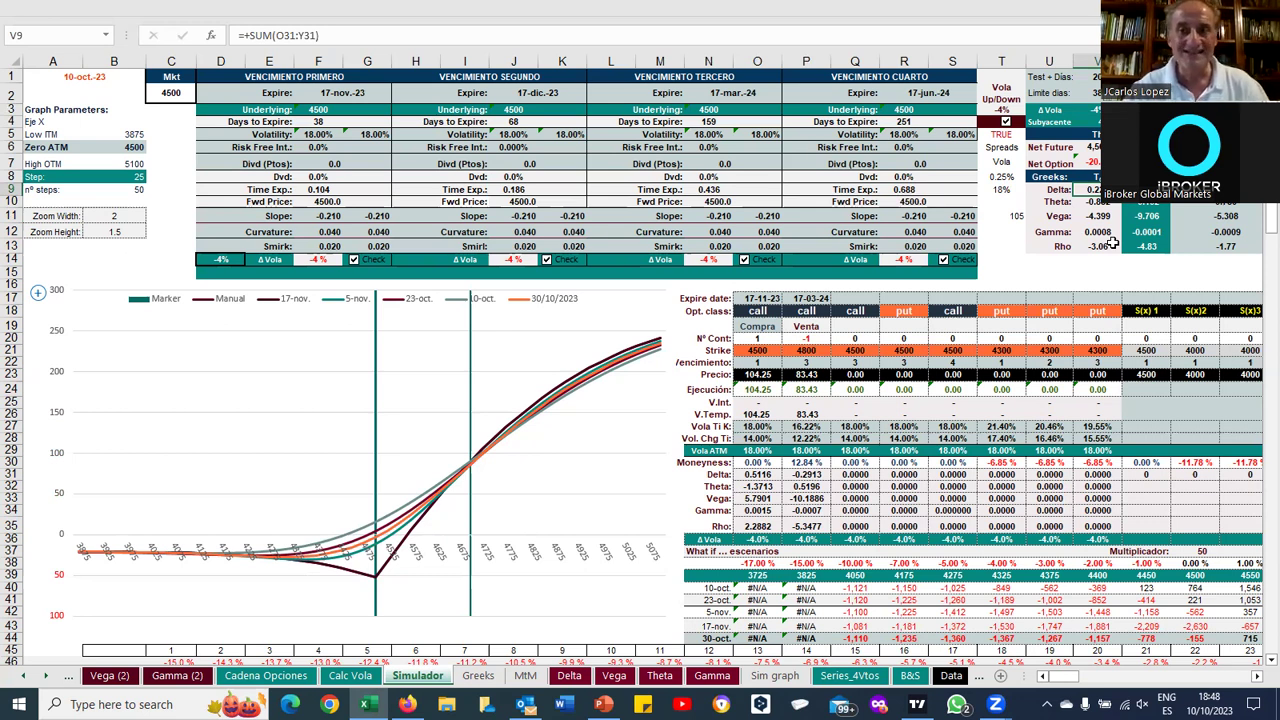
# Set the bought call's strike to 4400, and check the spread's total vega and option value difference
pyautogui.click(766, 350)
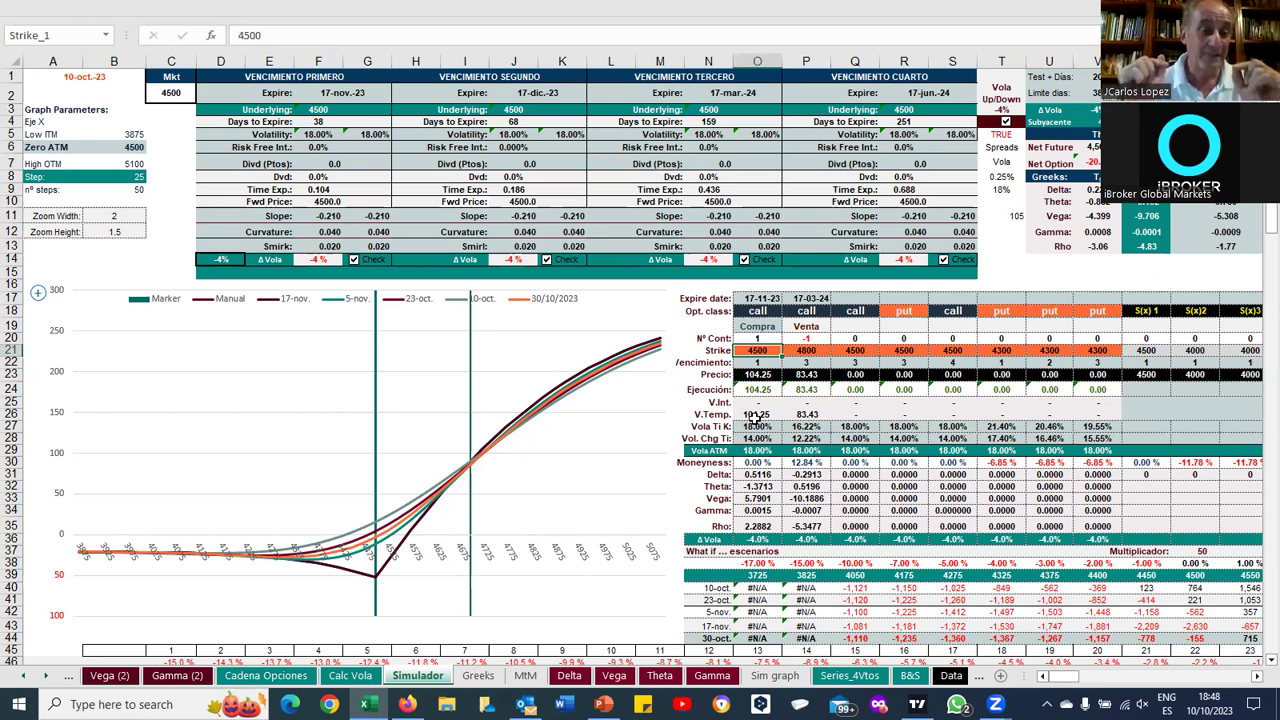
pyautogui.write('4400')
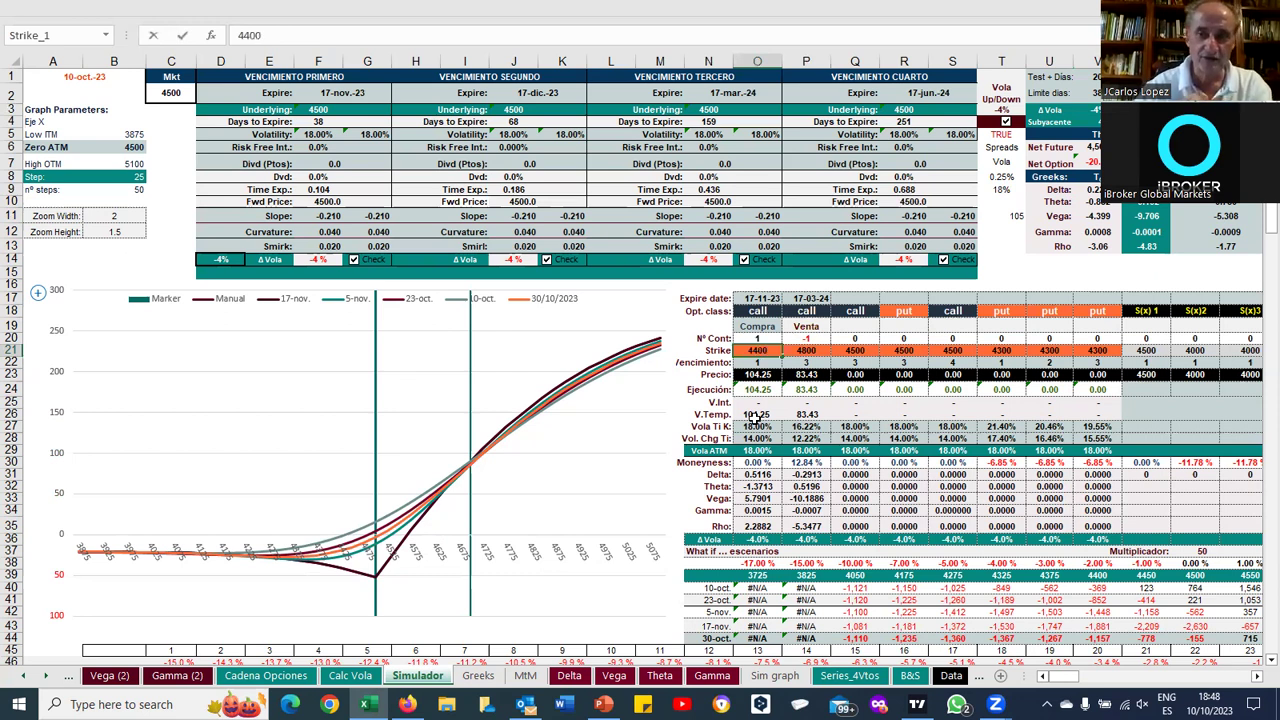
pyautogui.press('Return')
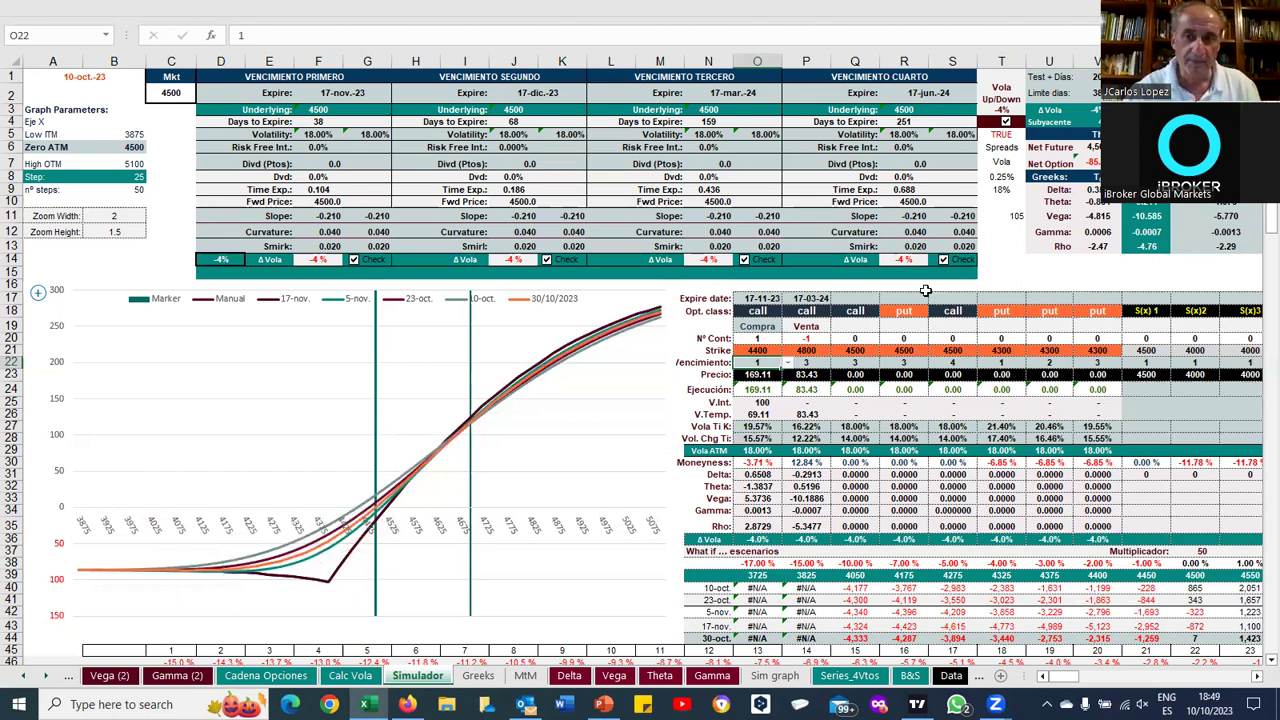
pyautogui.click(1014, 218)
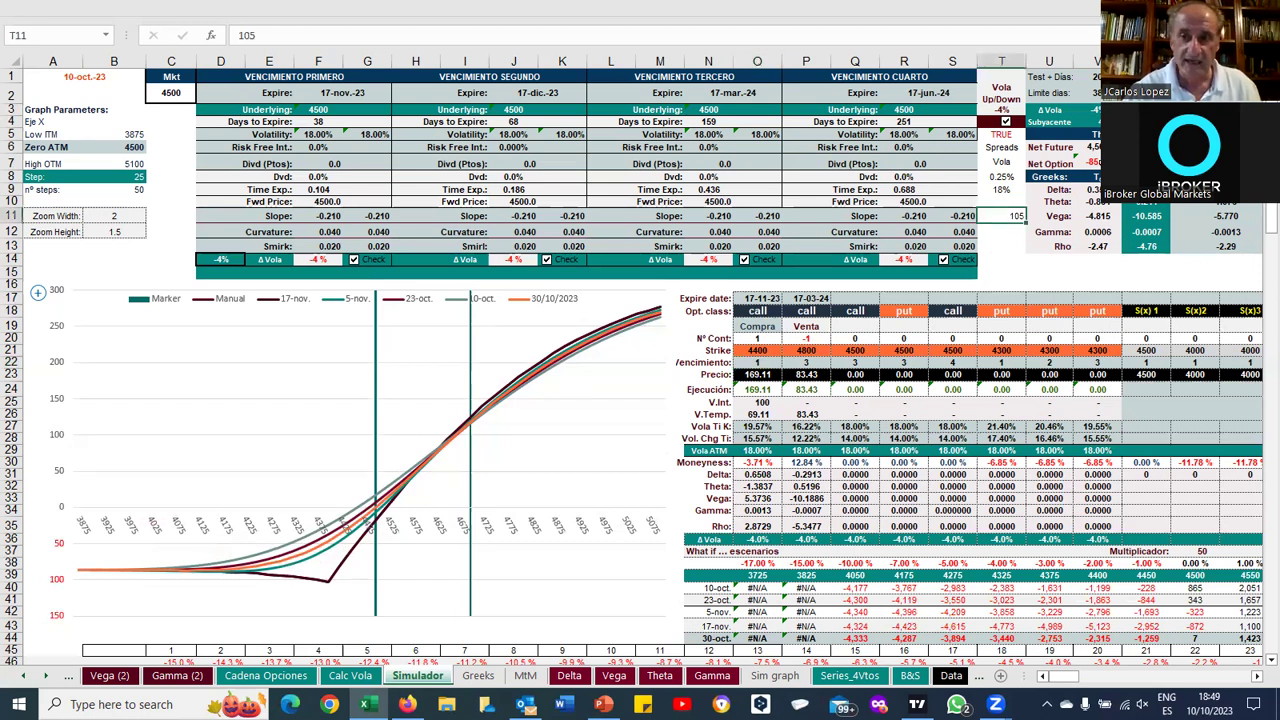
pyautogui.click(1093, 217)
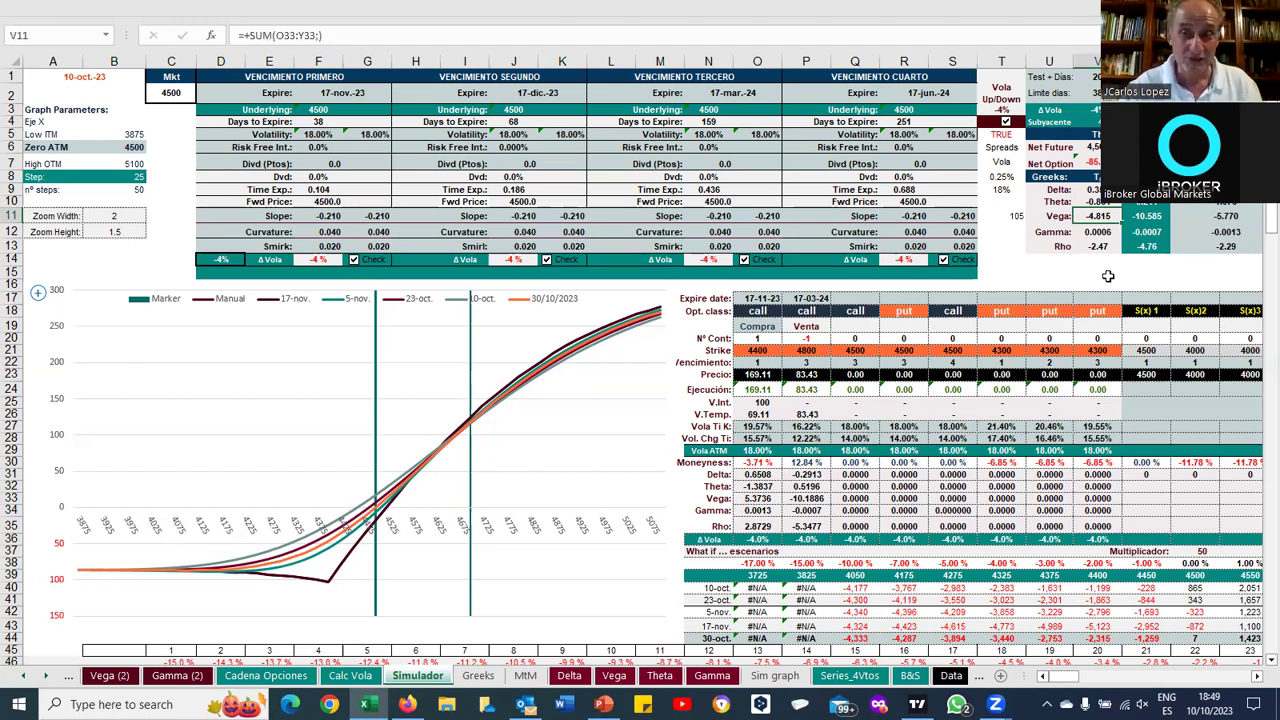
pyautogui.click(1193, 163)
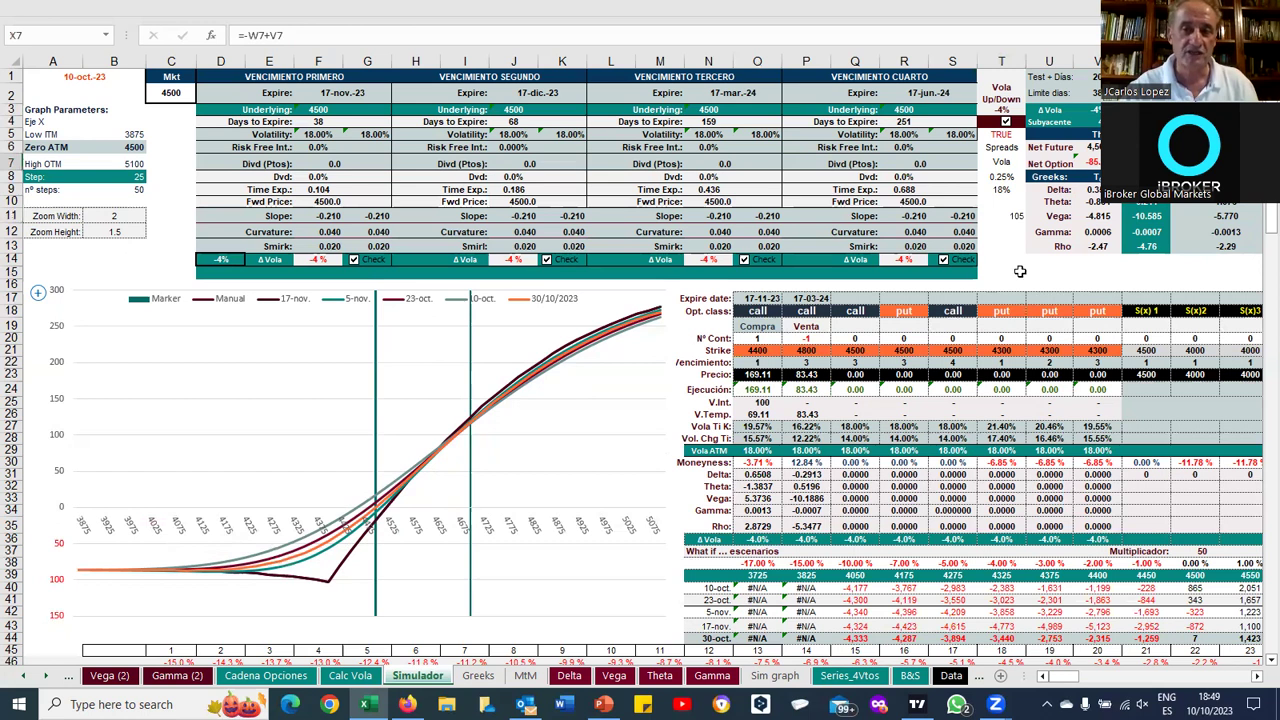
pyautogui.click(1039, 268)
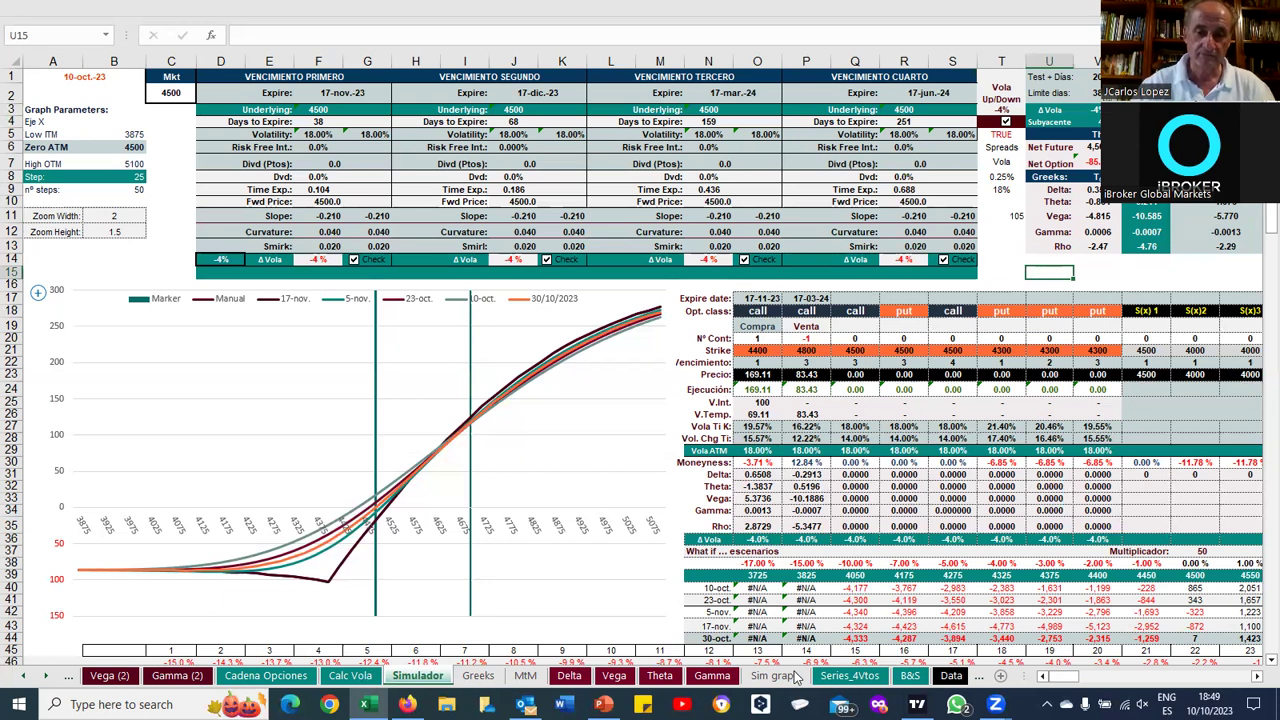
# Switch to TradingView and examine the E-mini S&P 500 futures against the VIX over a multi-year period
pyautogui.click(916, 704)
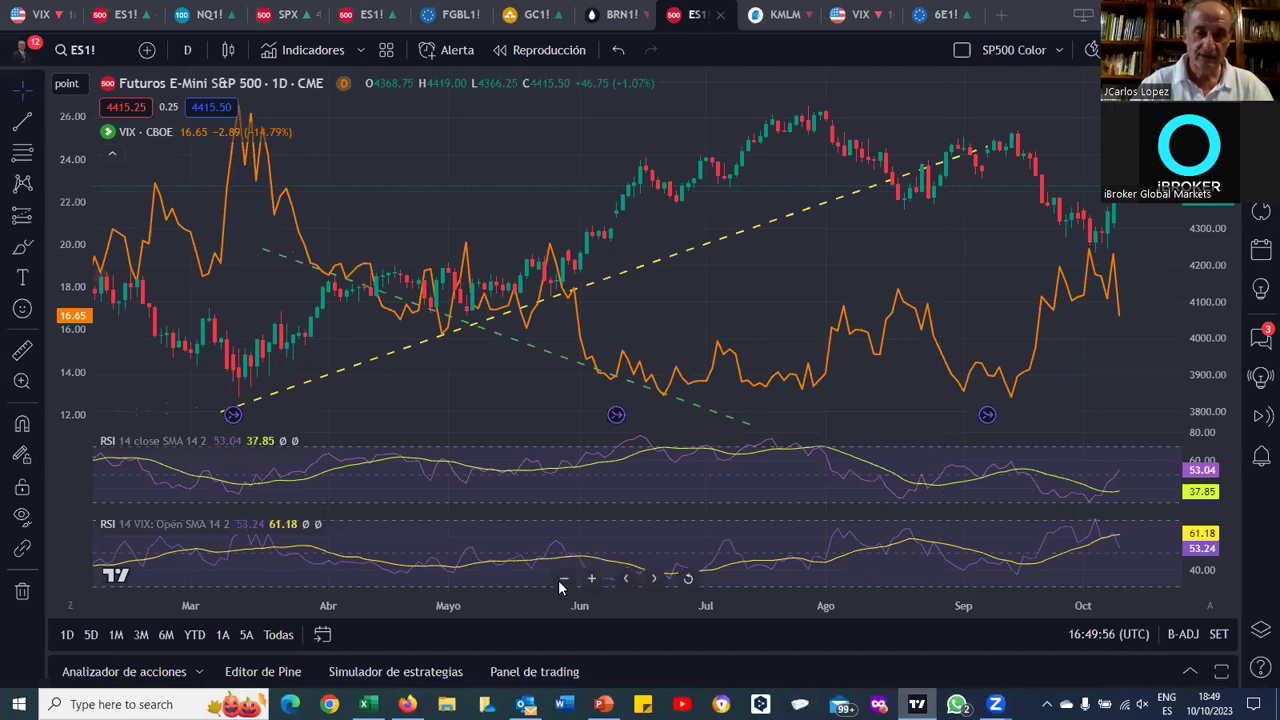
pyautogui.click(563, 580)
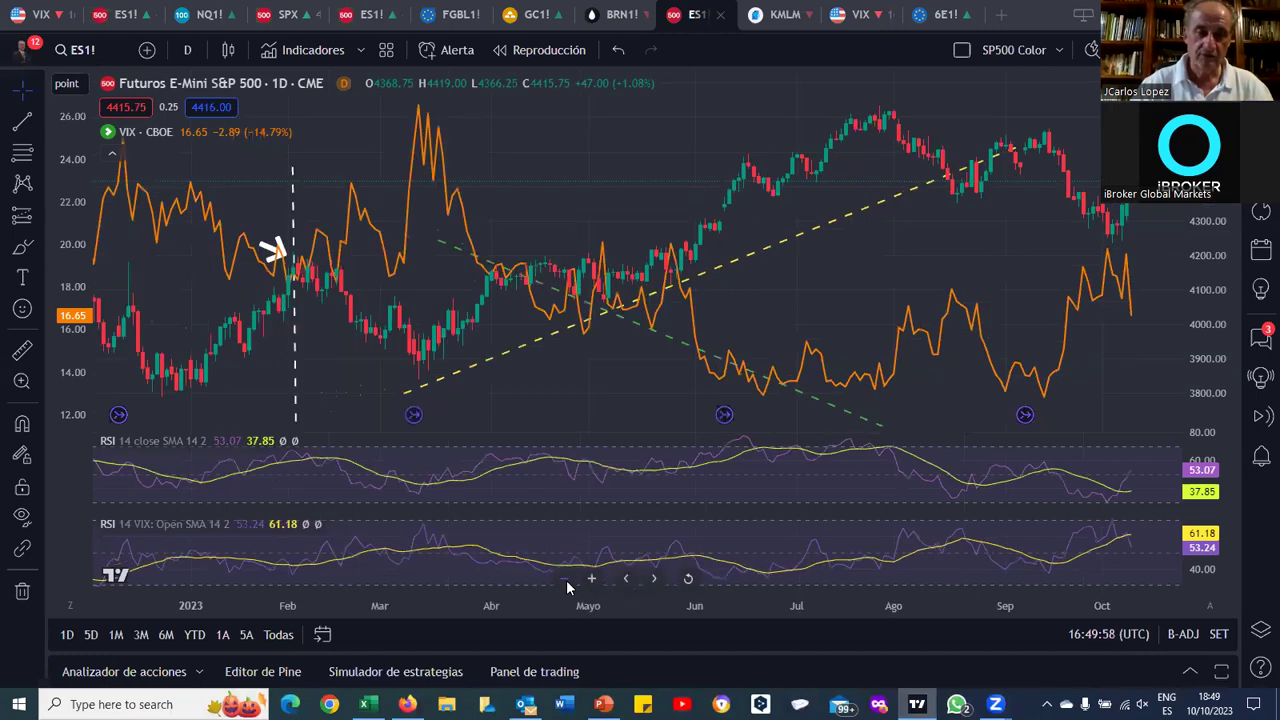
pyautogui.click(565, 580)
pyautogui.click(566, 580)
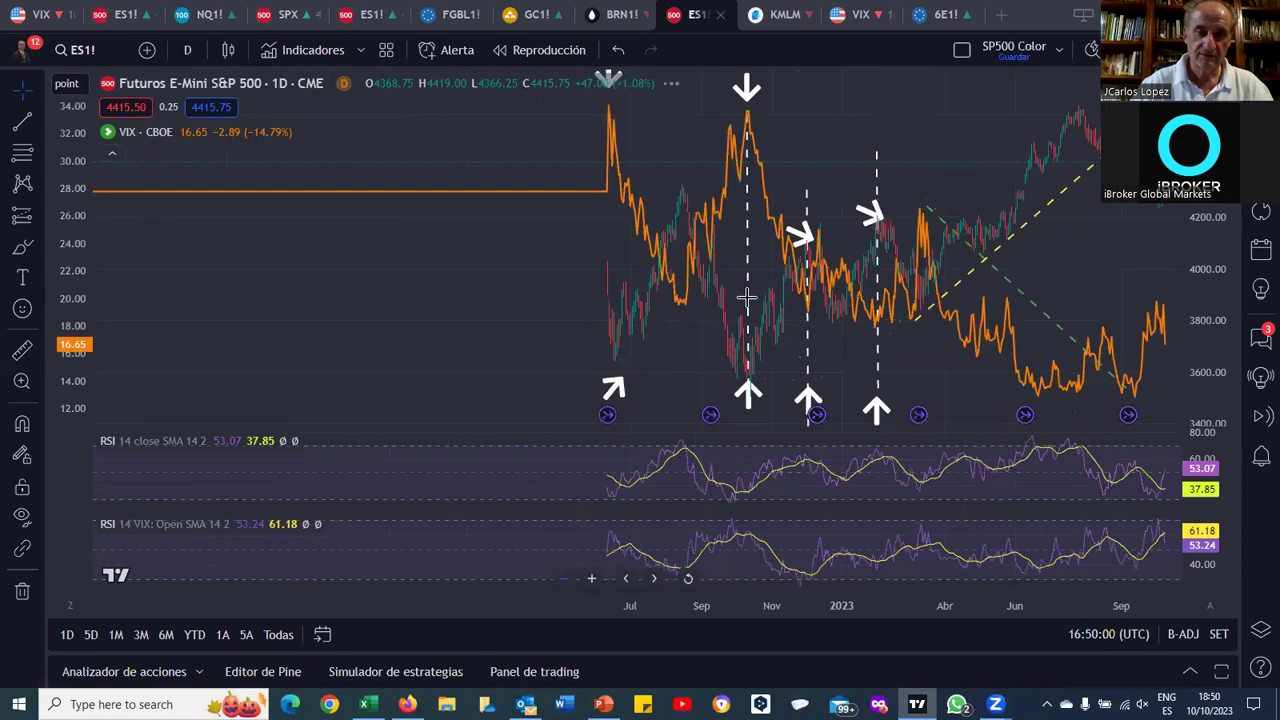
pyautogui.scroll(-2, 750, 292)
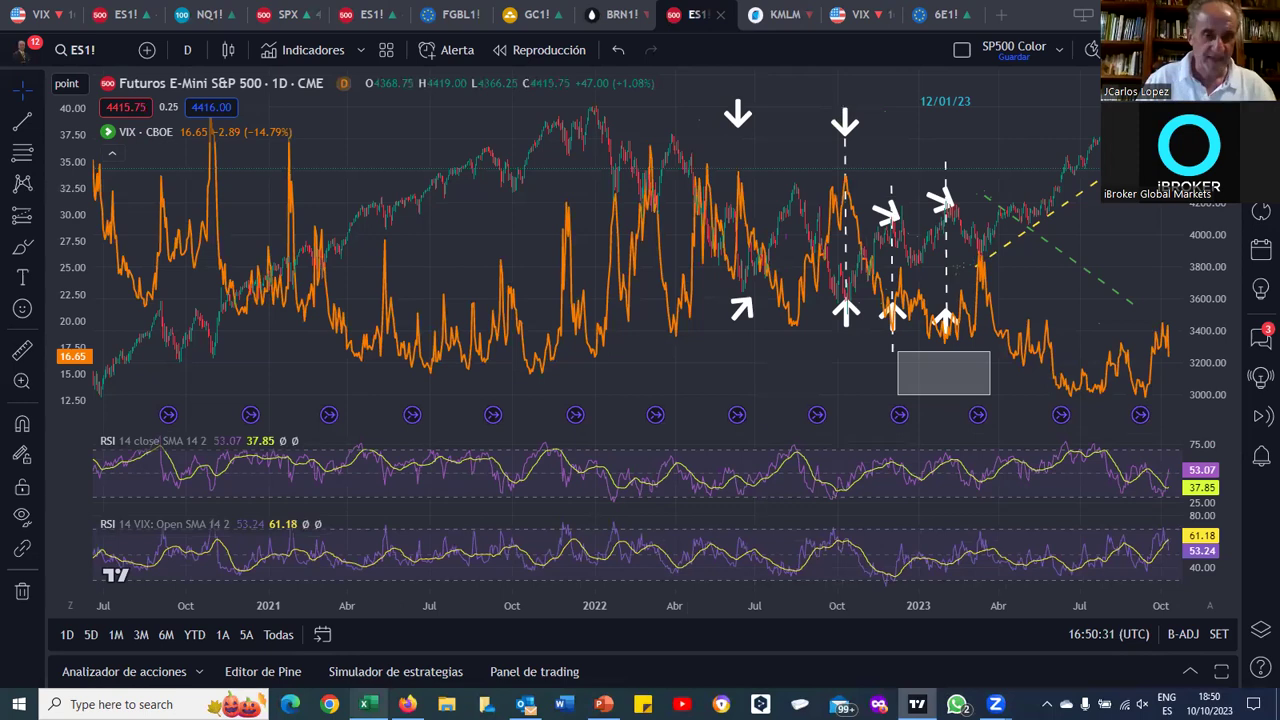
# Return to the Excel simulator and set the sold 4800 call to 0 contracts
pyautogui.click(368, 704)
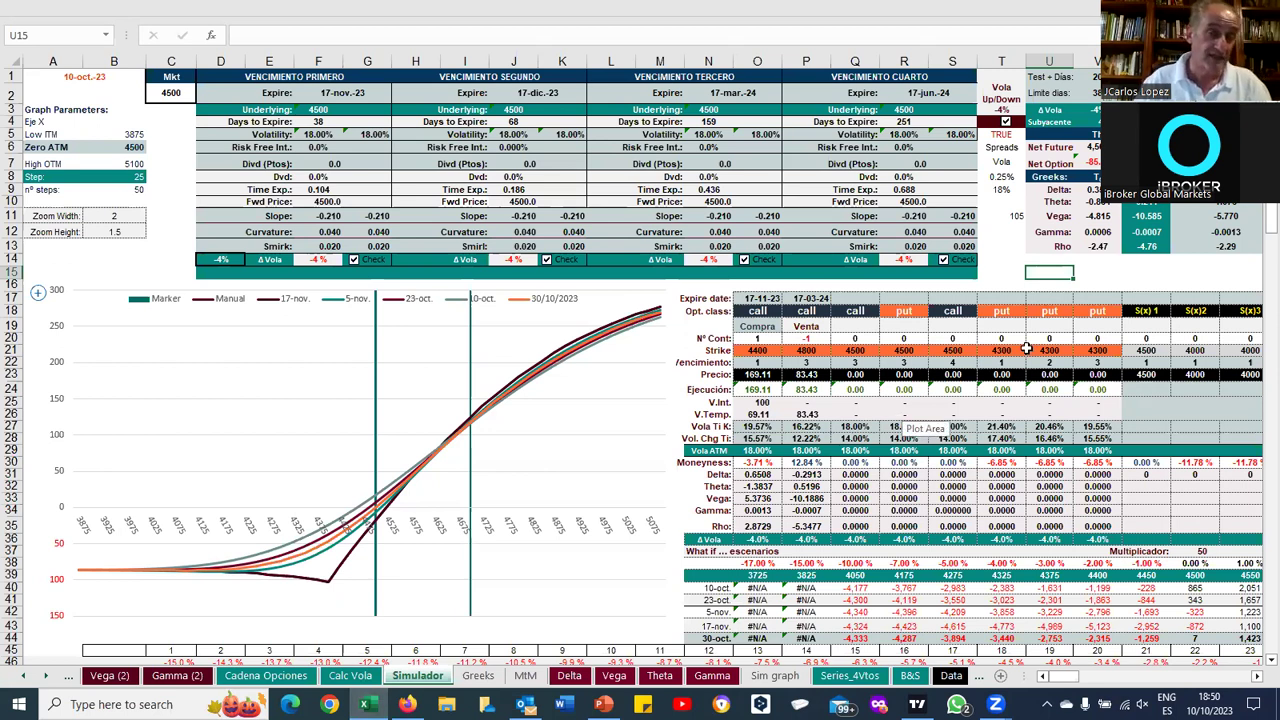
pyautogui.click(812, 338)
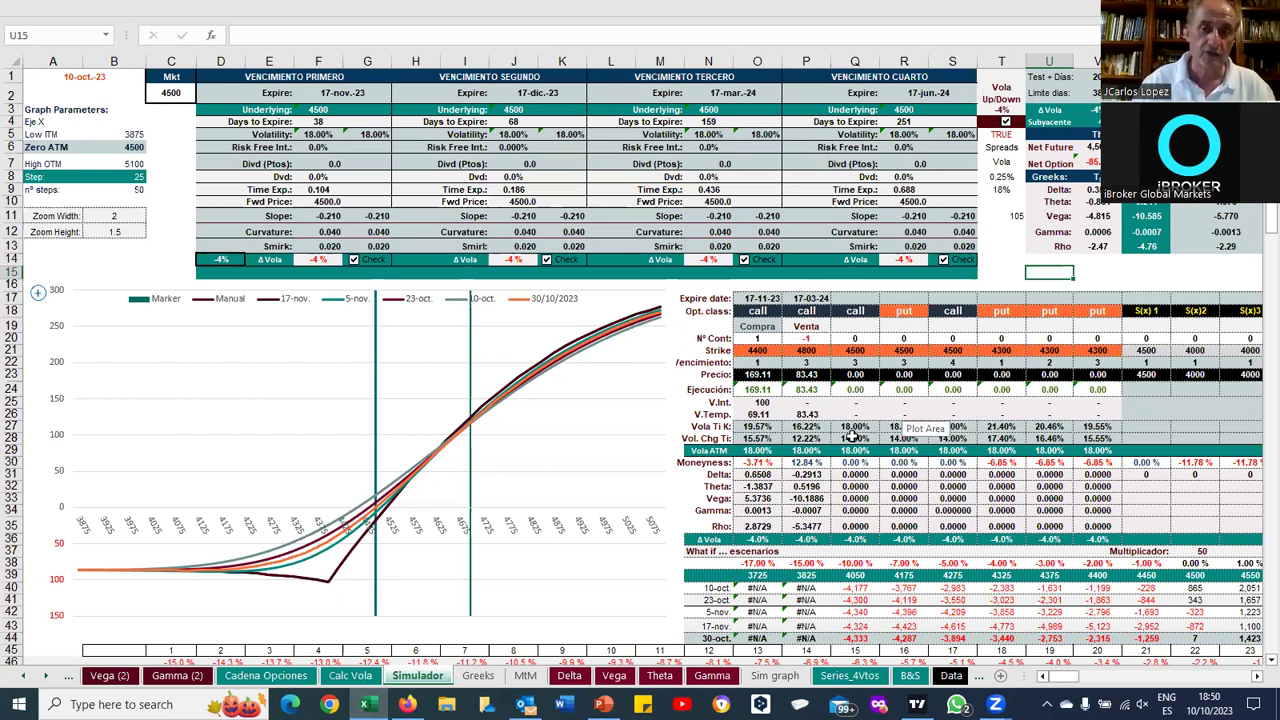
pyautogui.write('0')
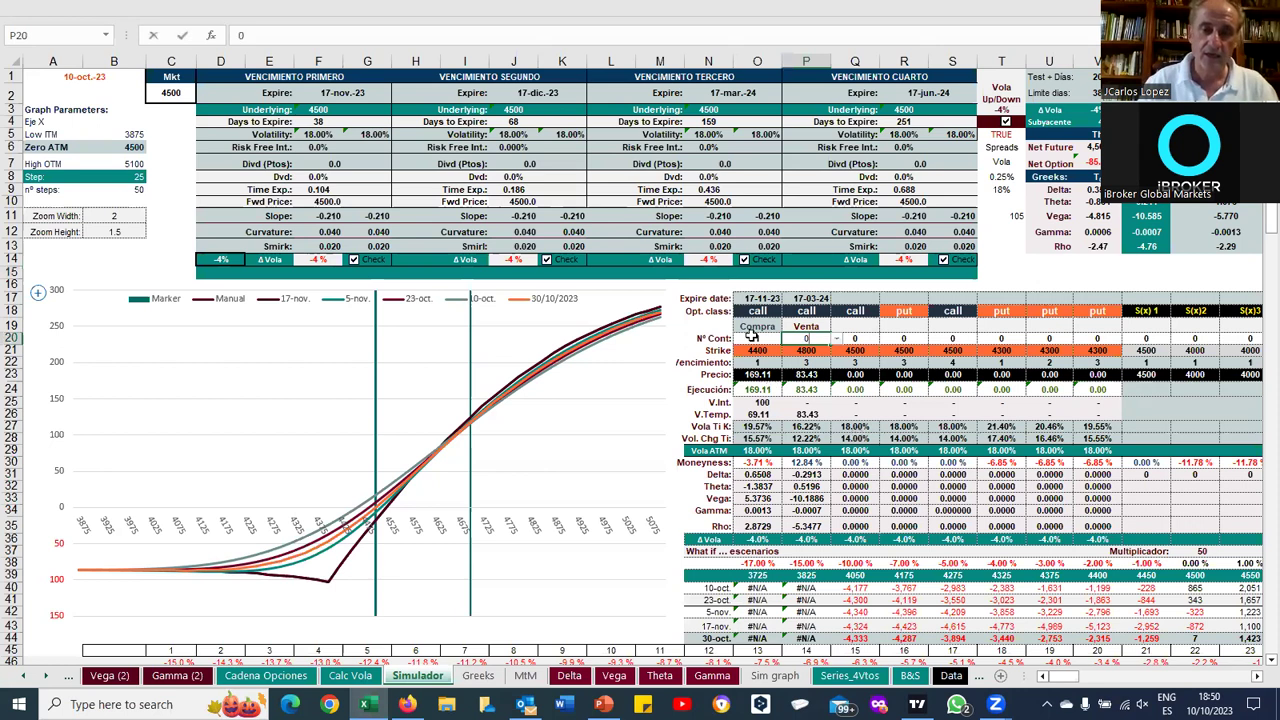
pyautogui.press('Left')
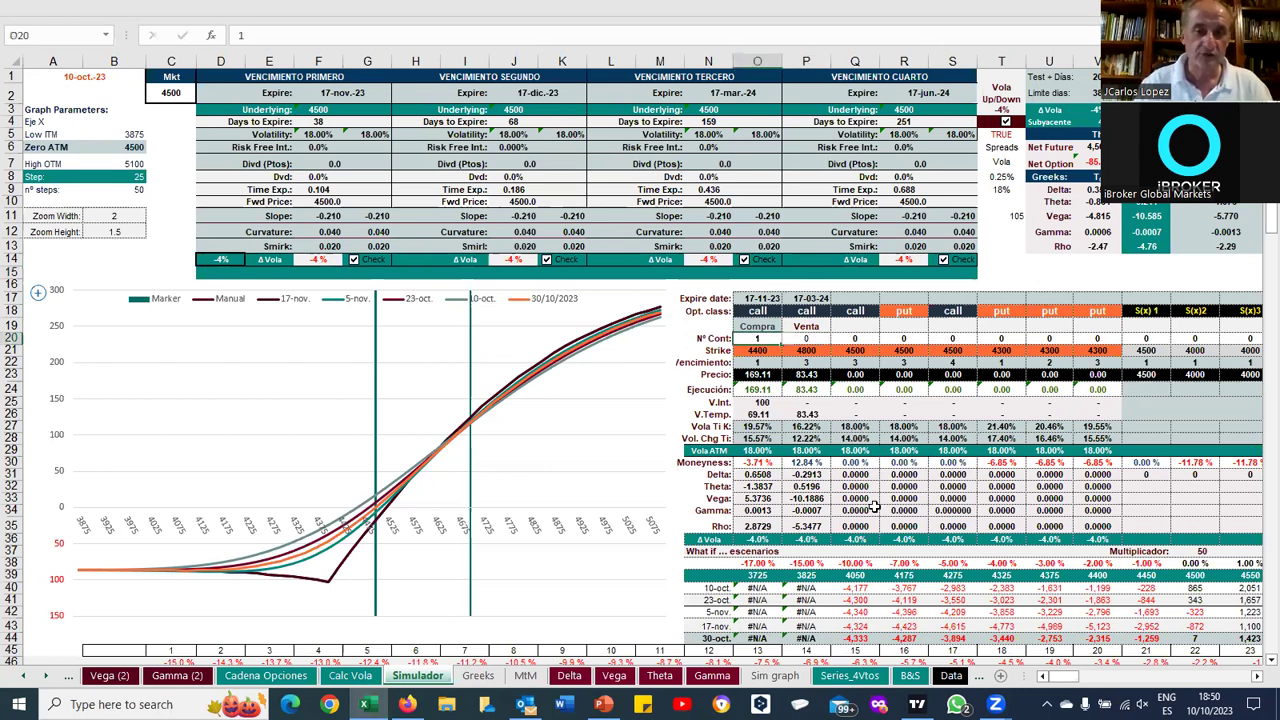
# Change the option class of the bought 4400 option in the first leg to put
pyautogui.click(762, 326)
pyautogui.click(781, 315)
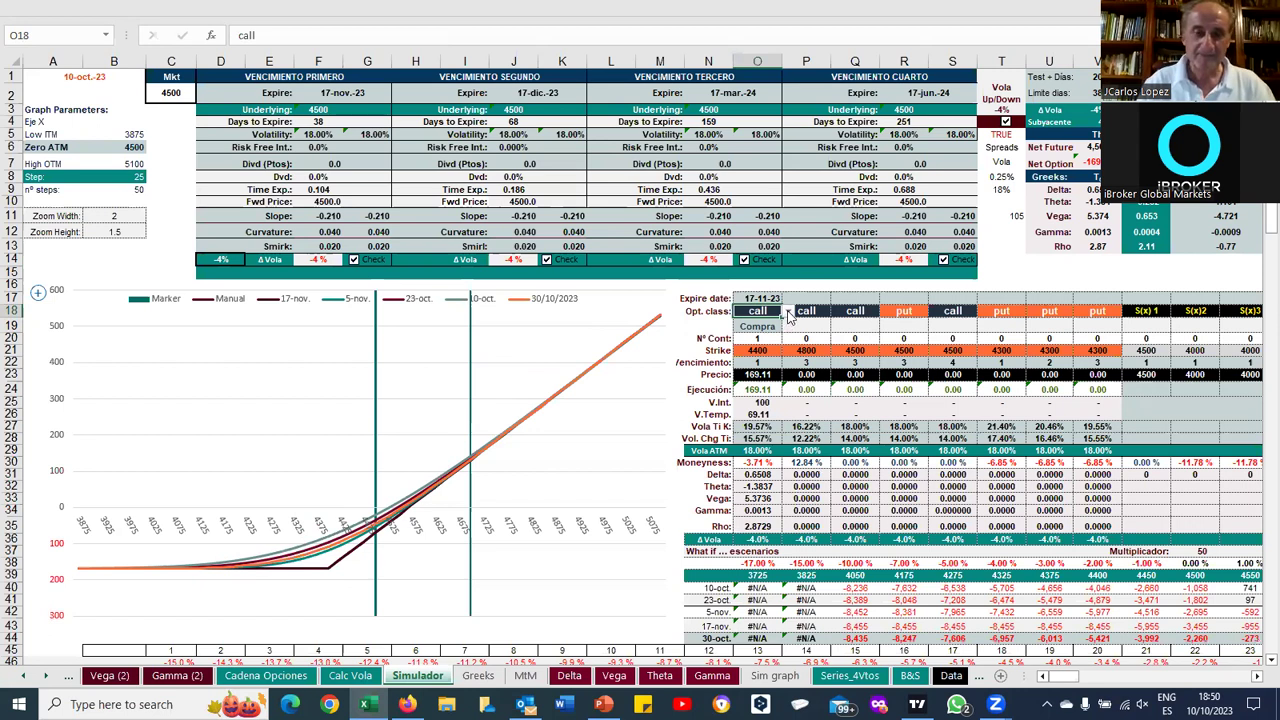
pyautogui.click(788, 311)
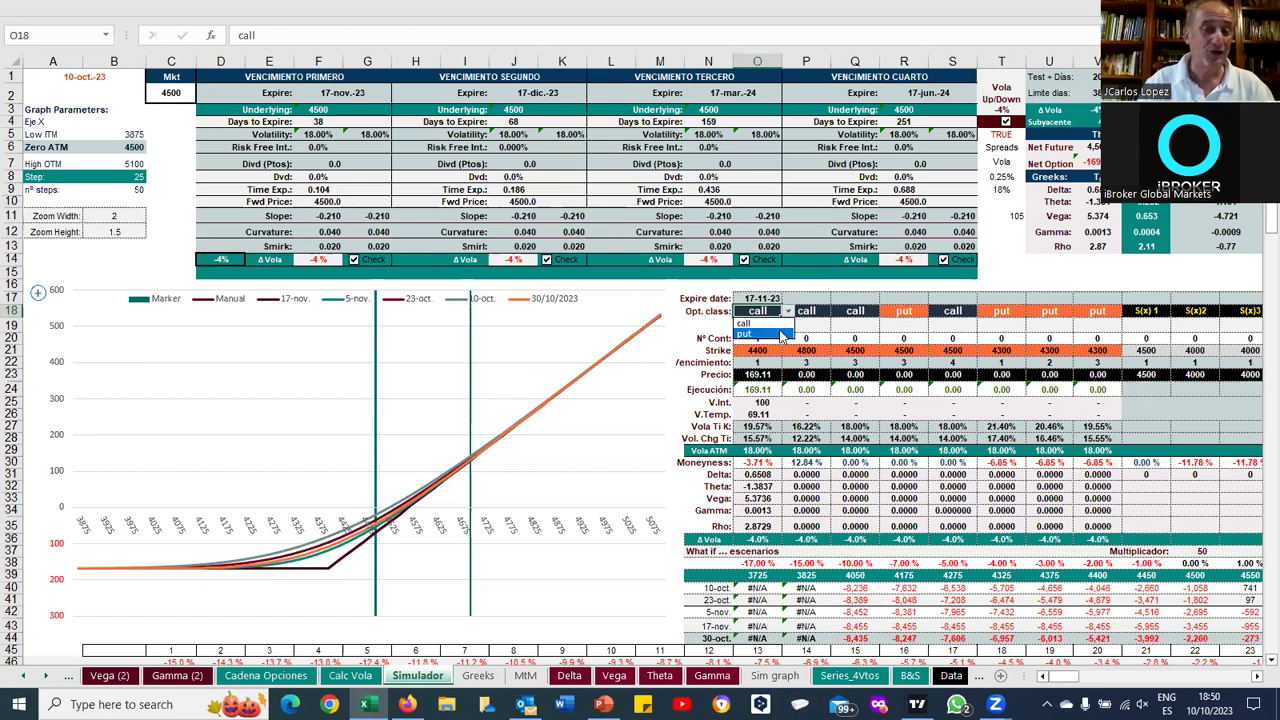
pyautogui.click(779, 334)
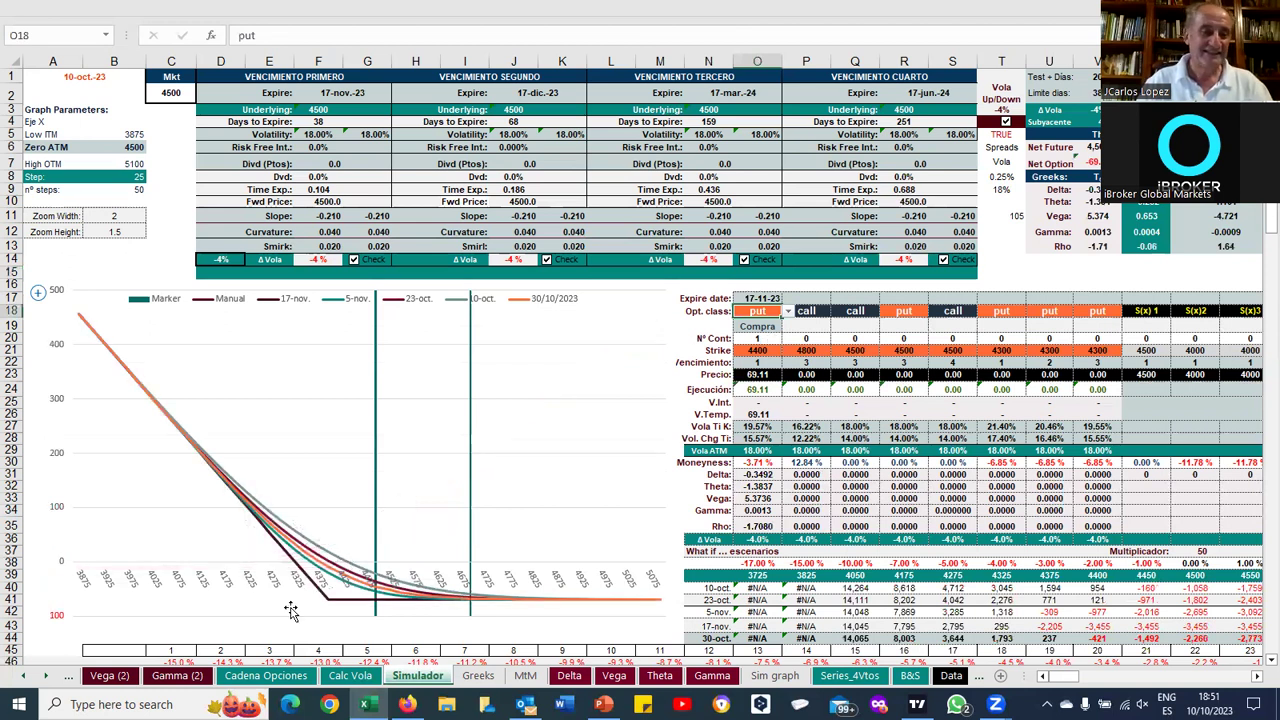
# Reset the scenario to a volatility change of 0% and an underlying of 4500
pyautogui.click(1084, 110)
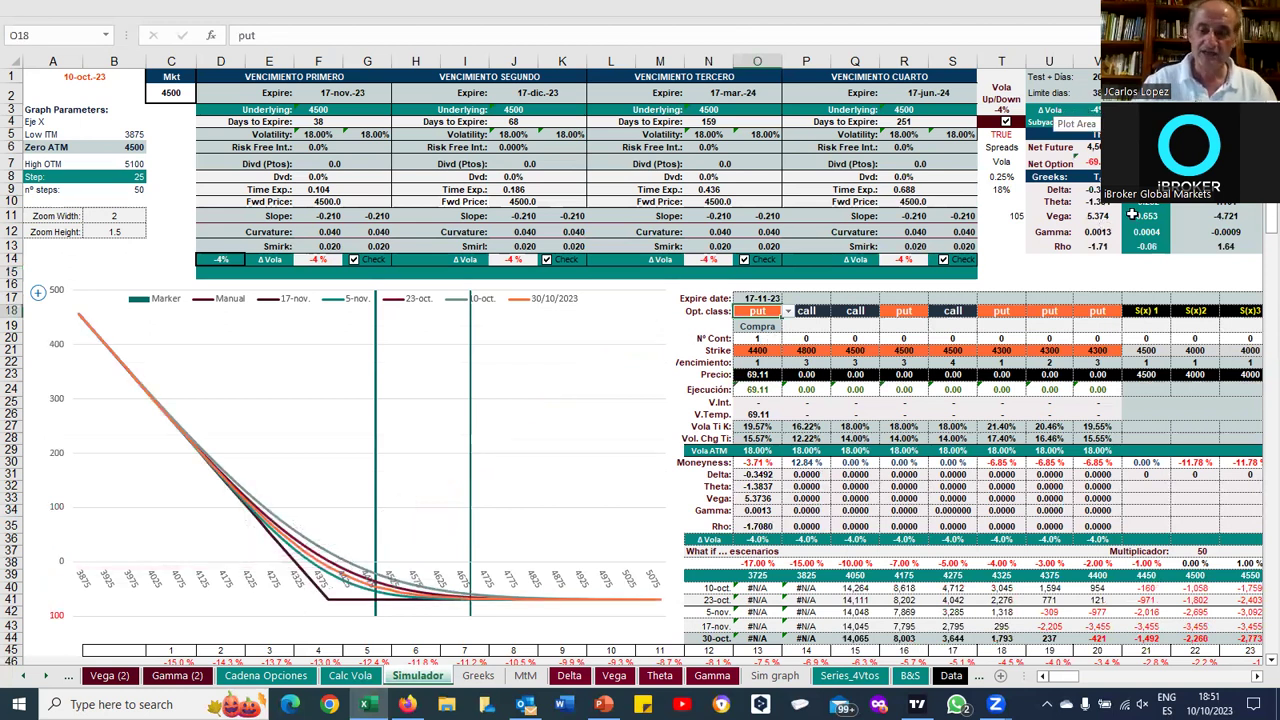
pyautogui.write('0')
pyautogui.press('Return')
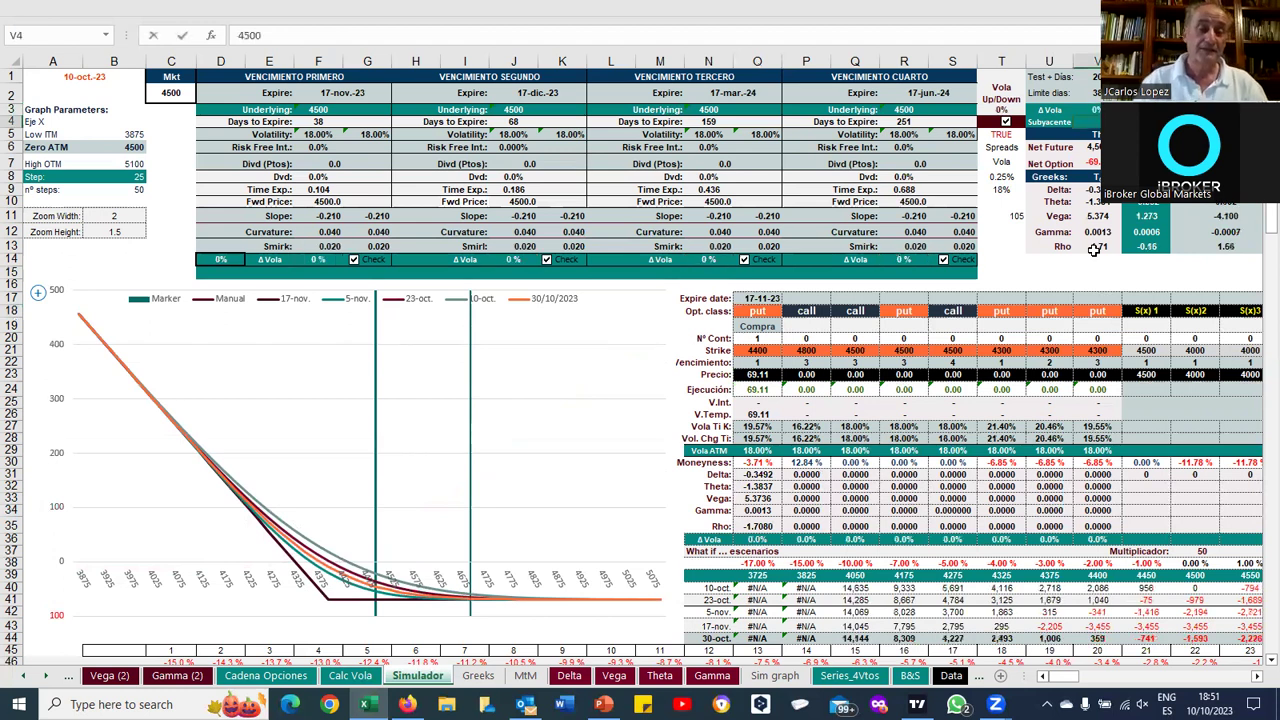
pyautogui.press('Return')
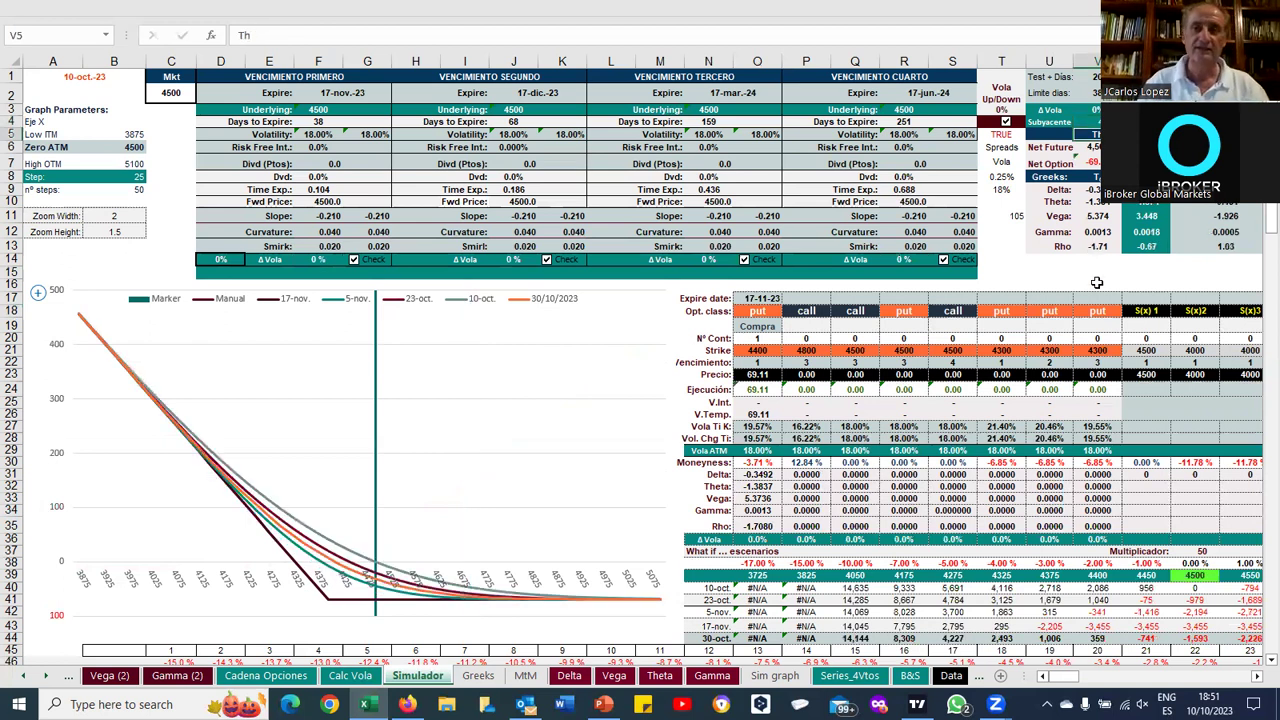
# Set the scenario's volatility change to 4% and mark the payoff curves between the 4400 strike and the current underlying with a rectangle
pyautogui.click(1013, 246)
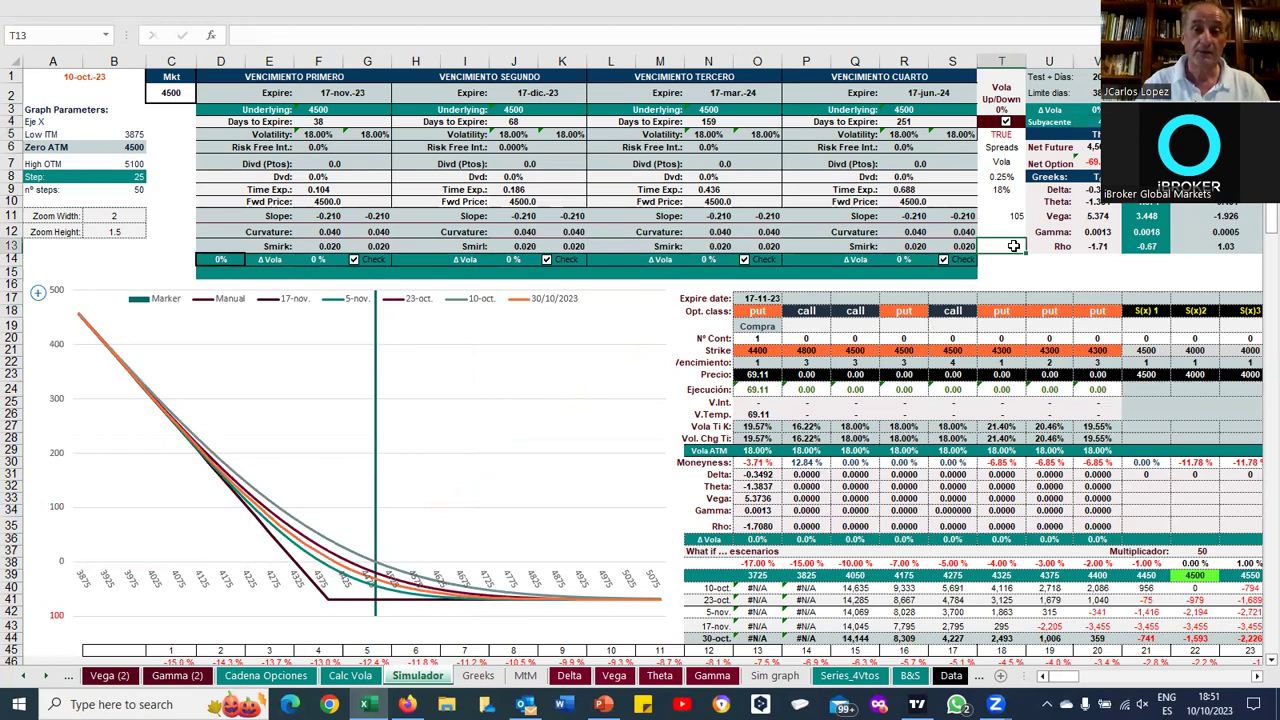
pyautogui.click(768, 498)
pyautogui.click(1083, 110)
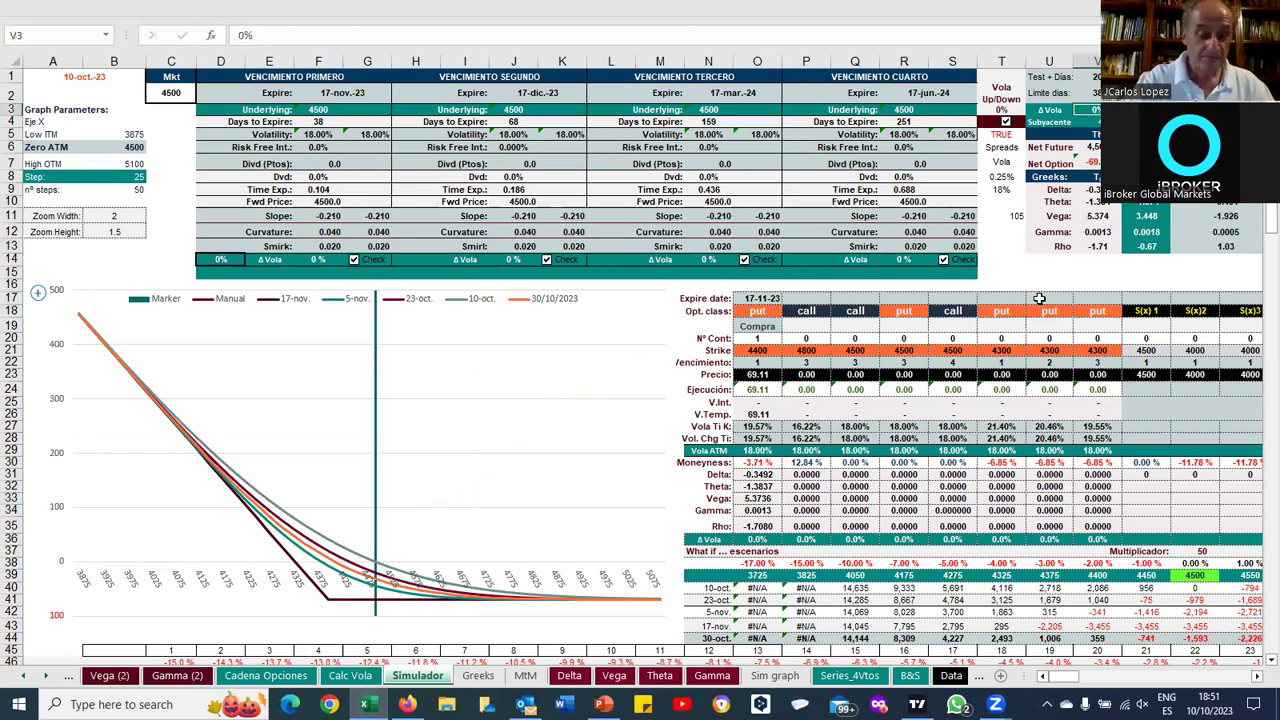
pyautogui.write('5')
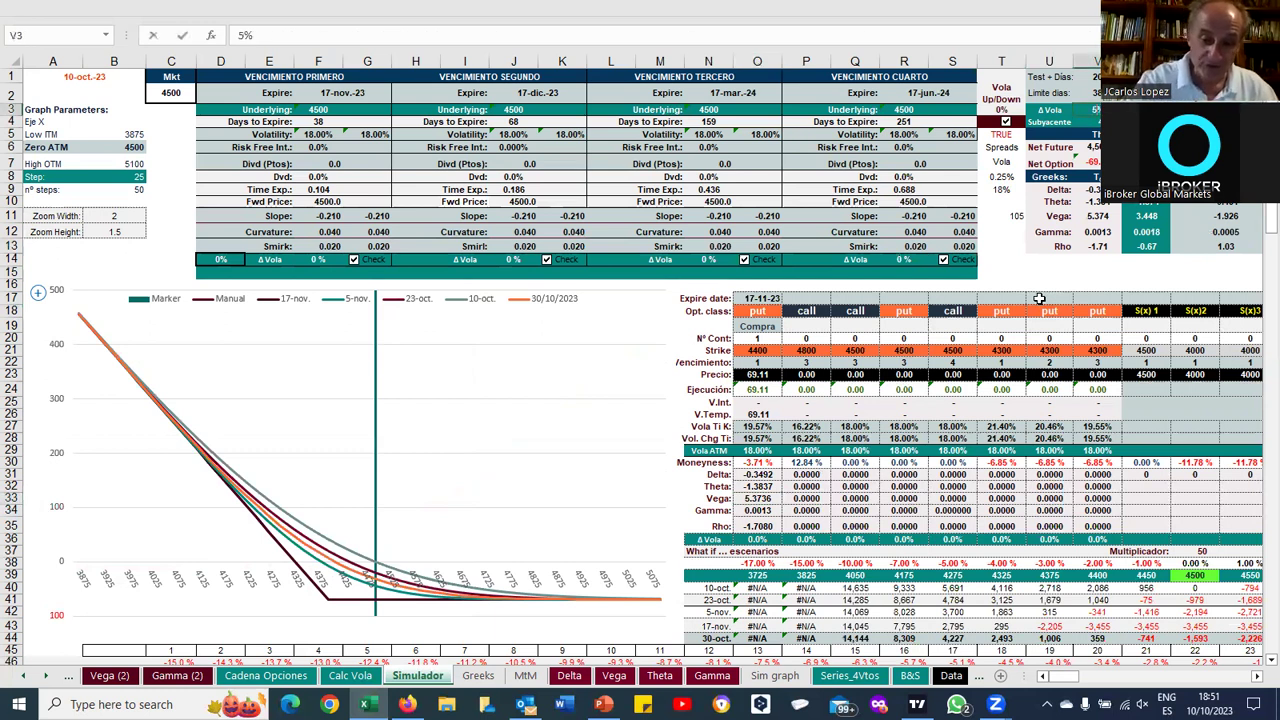
pyautogui.click(1009, 247)
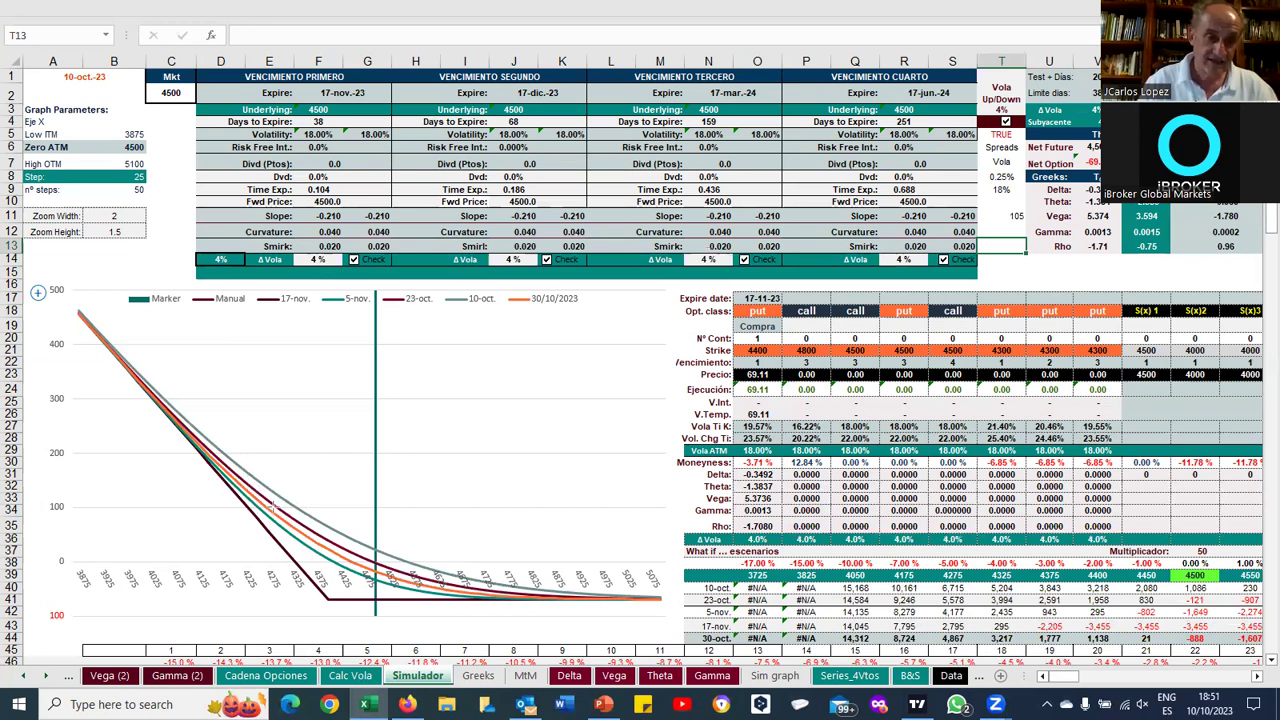
pyautogui.moveTo(273, 503); pyautogui.dragTo(416, 605)
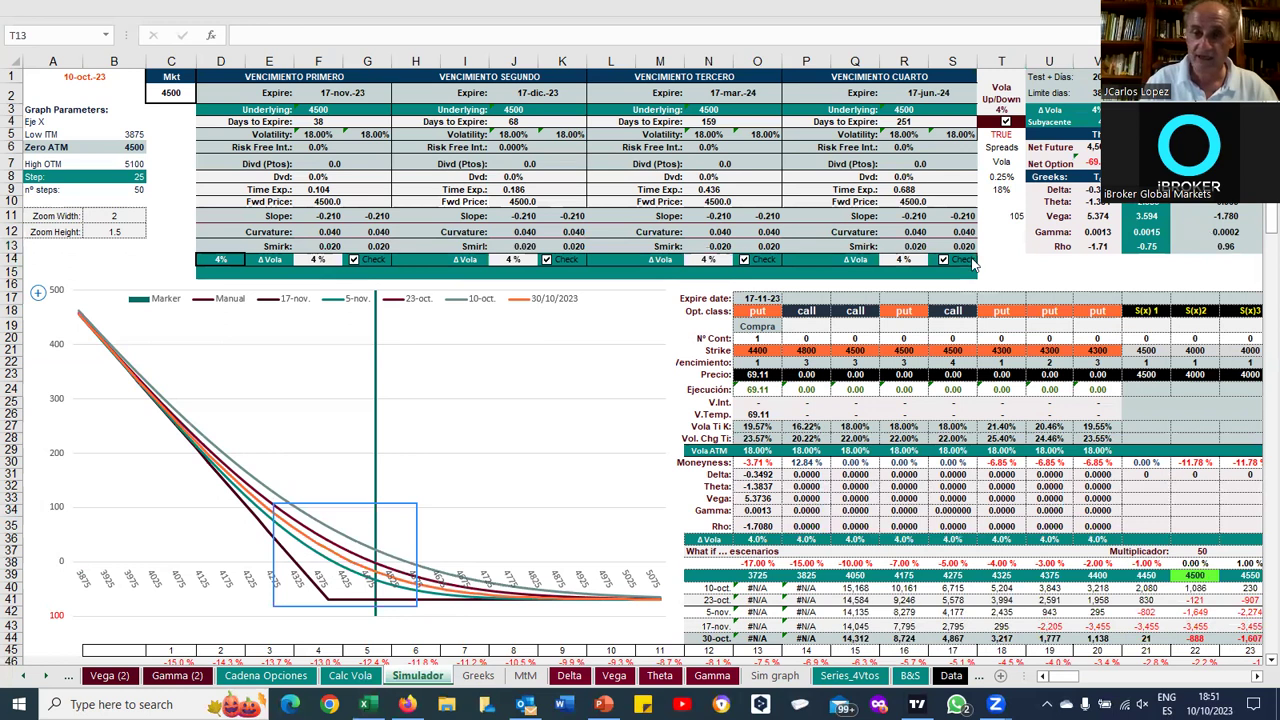
# Reset the scenario's volatility change to 0%
pyautogui.click(1008, 130)
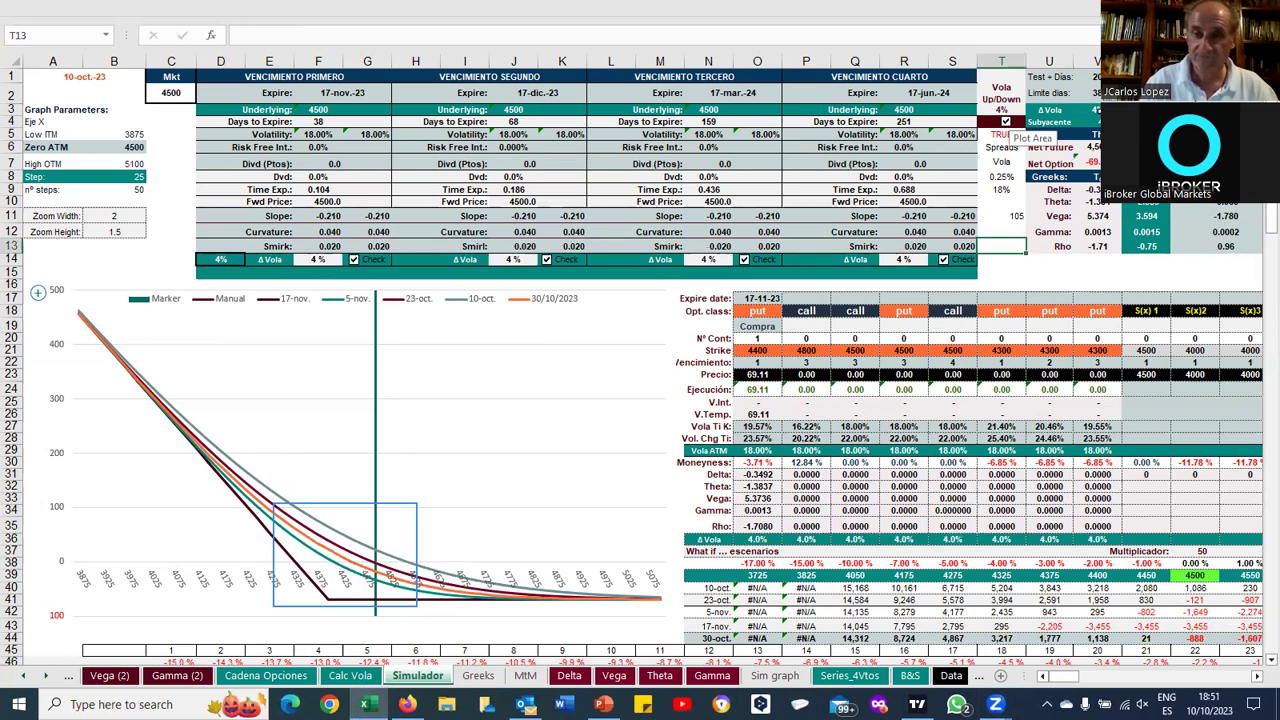
pyautogui.click(1097, 109)
pyautogui.write('0')
pyautogui.press('Return')
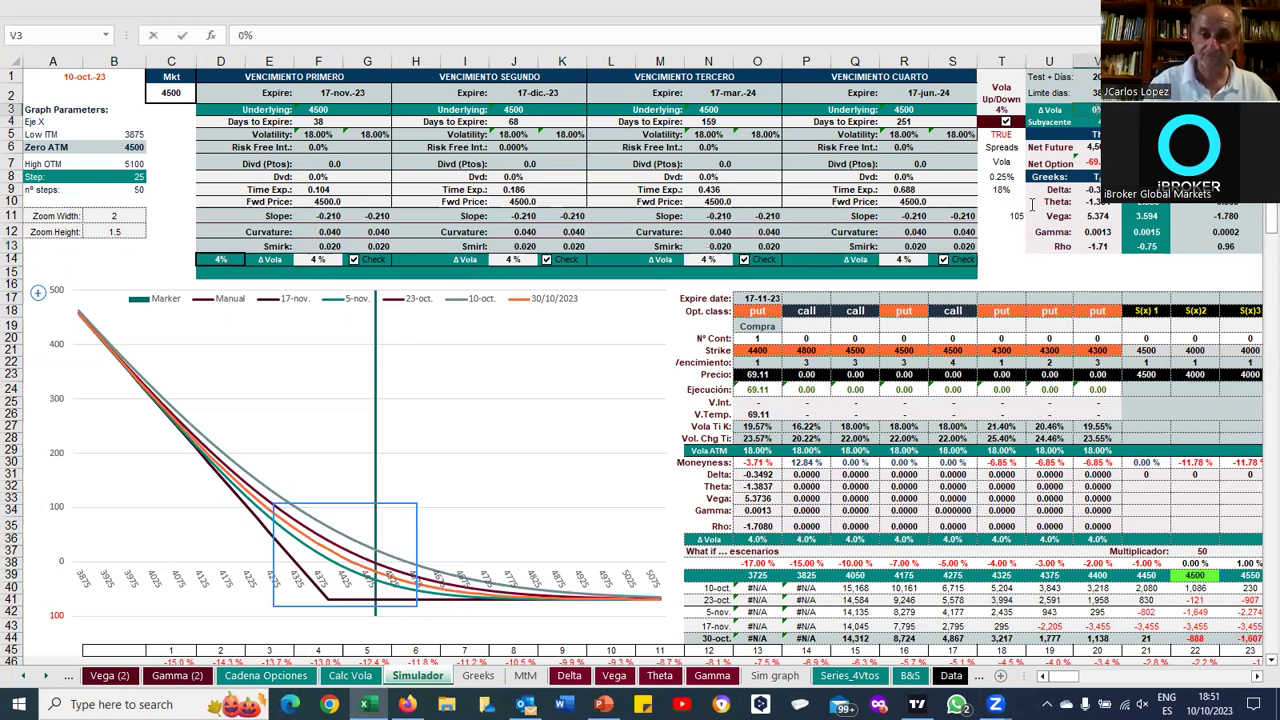
pyautogui.press('Return')
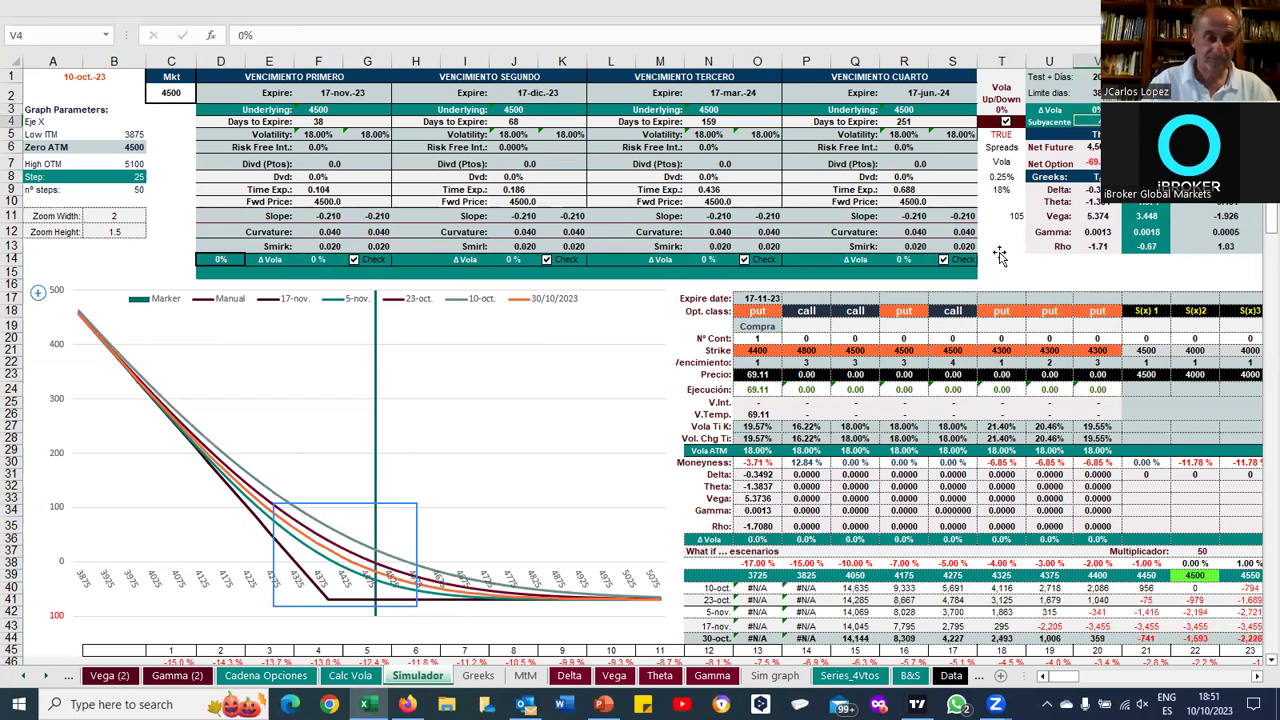
pyautogui.click(998, 248)
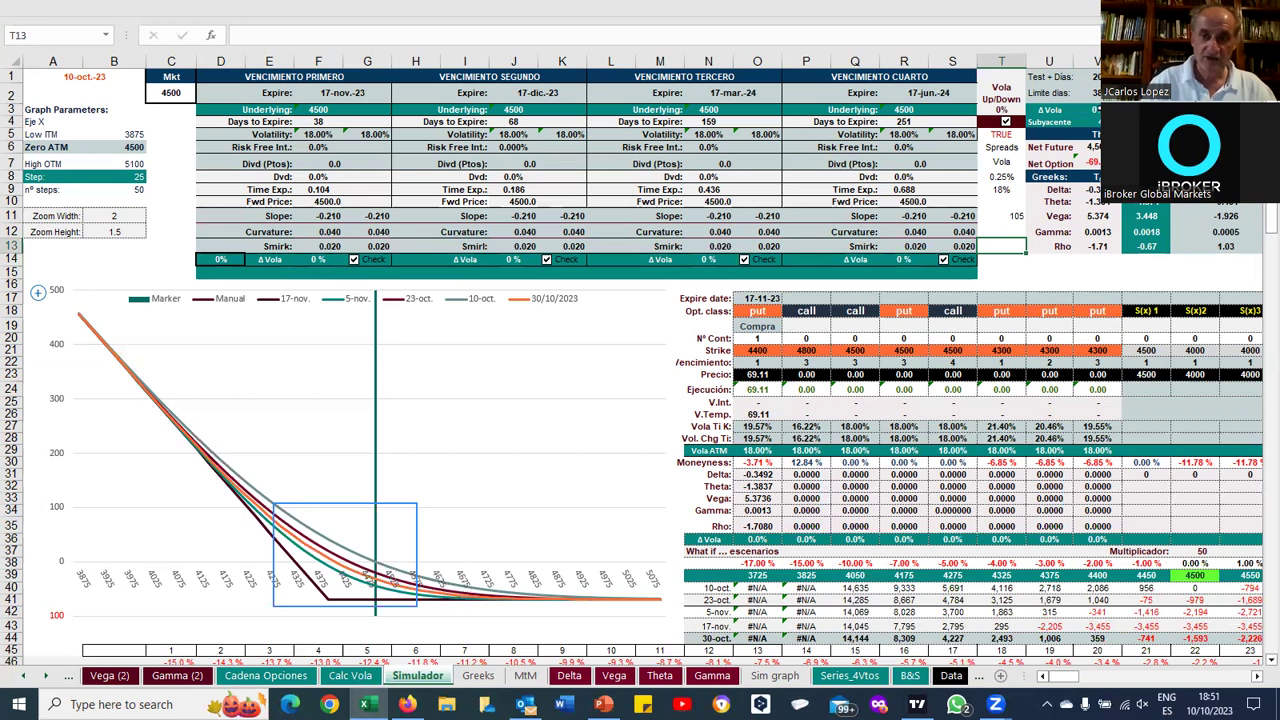
# Inspect the put position's net option premium, its what-if difference and its theta in the scenario summary
pyautogui.click(1097, 109)
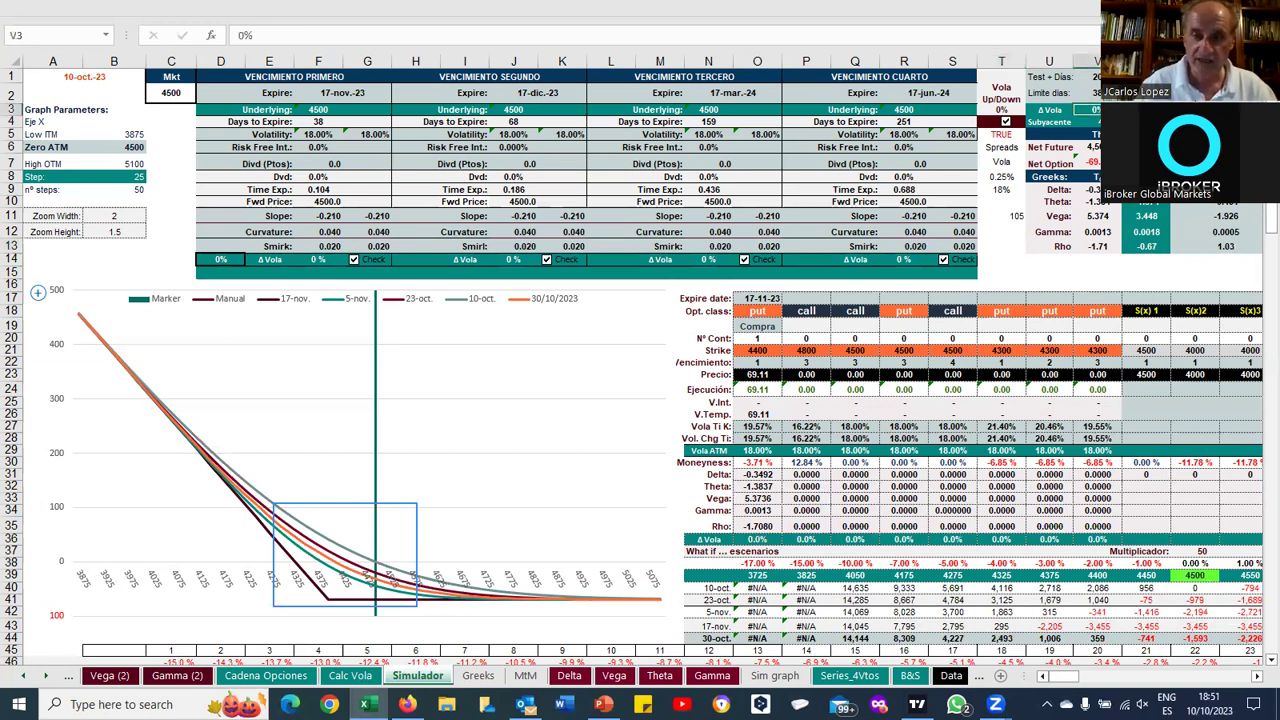
pyautogui.click(1193, 163)
pyautogui.click(1090, 162)
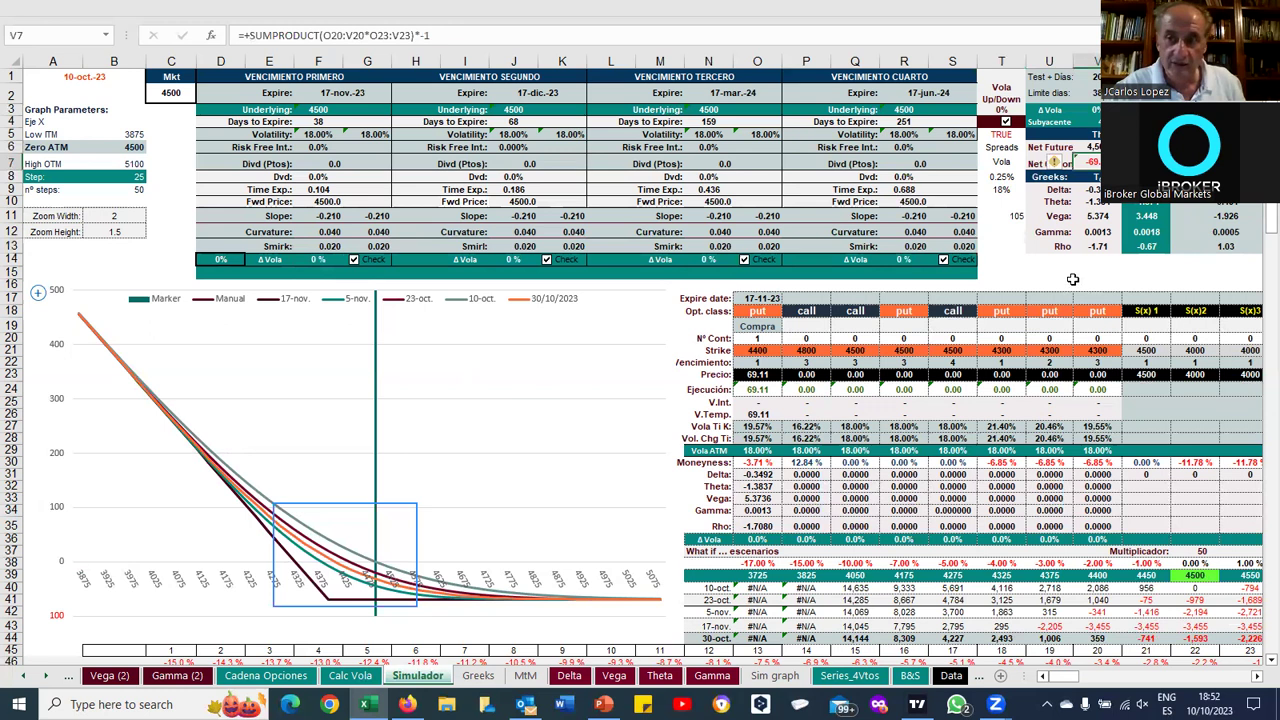
pyautogui.press('Right')
pyautogui.press('Right')
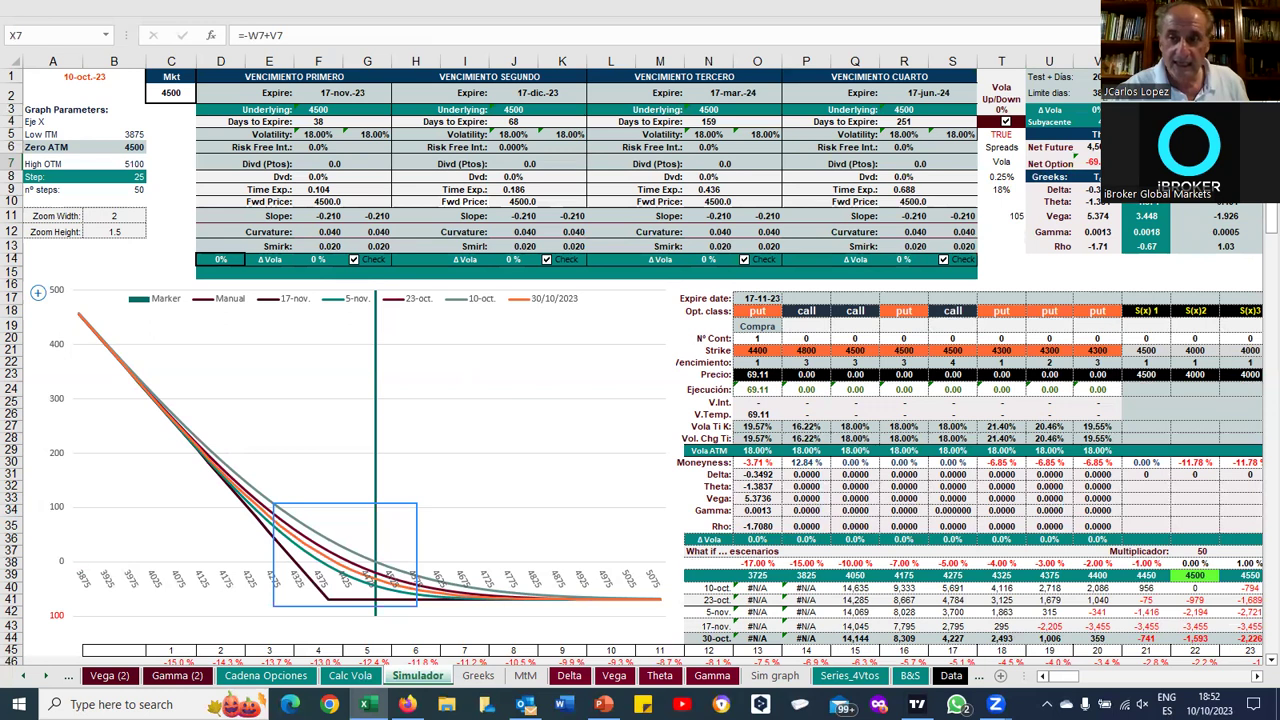
pyautogui.click(1097, 201)
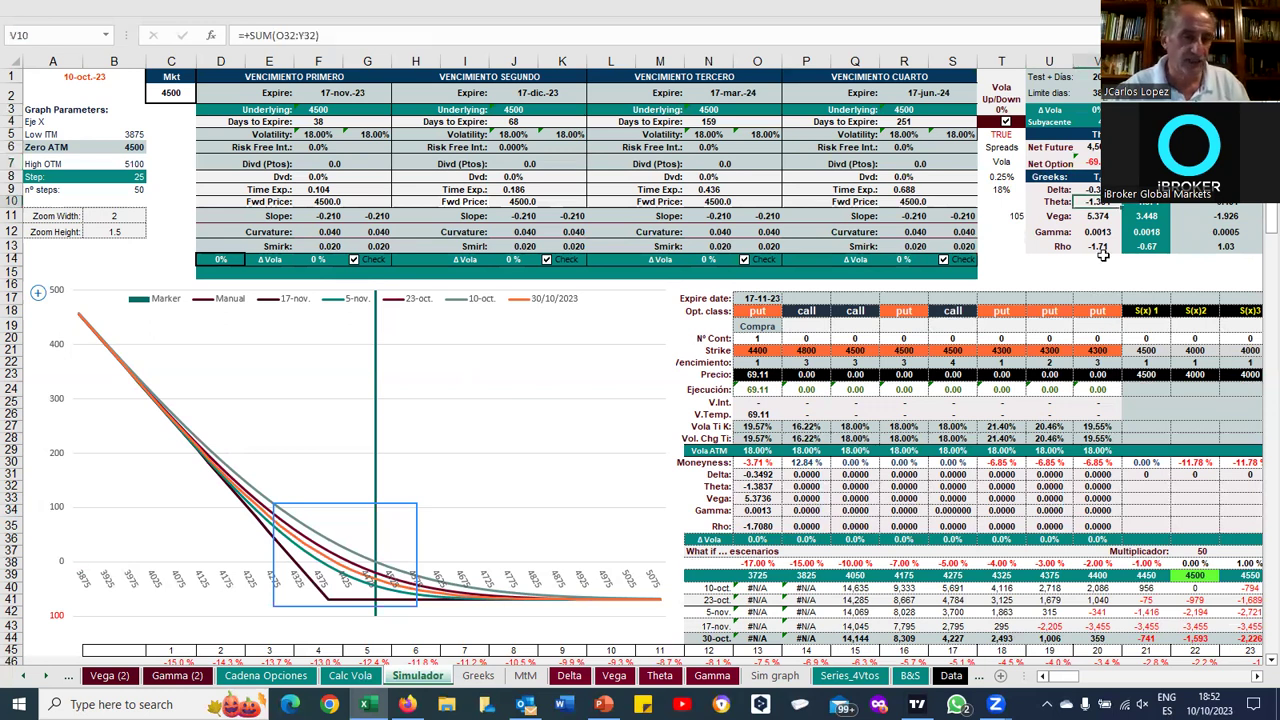
# Set the scenario's volatility change to 4%, mark the put's payoff curves with arrows, and clear the chart annotations
pyautogui.click(1095, 113)
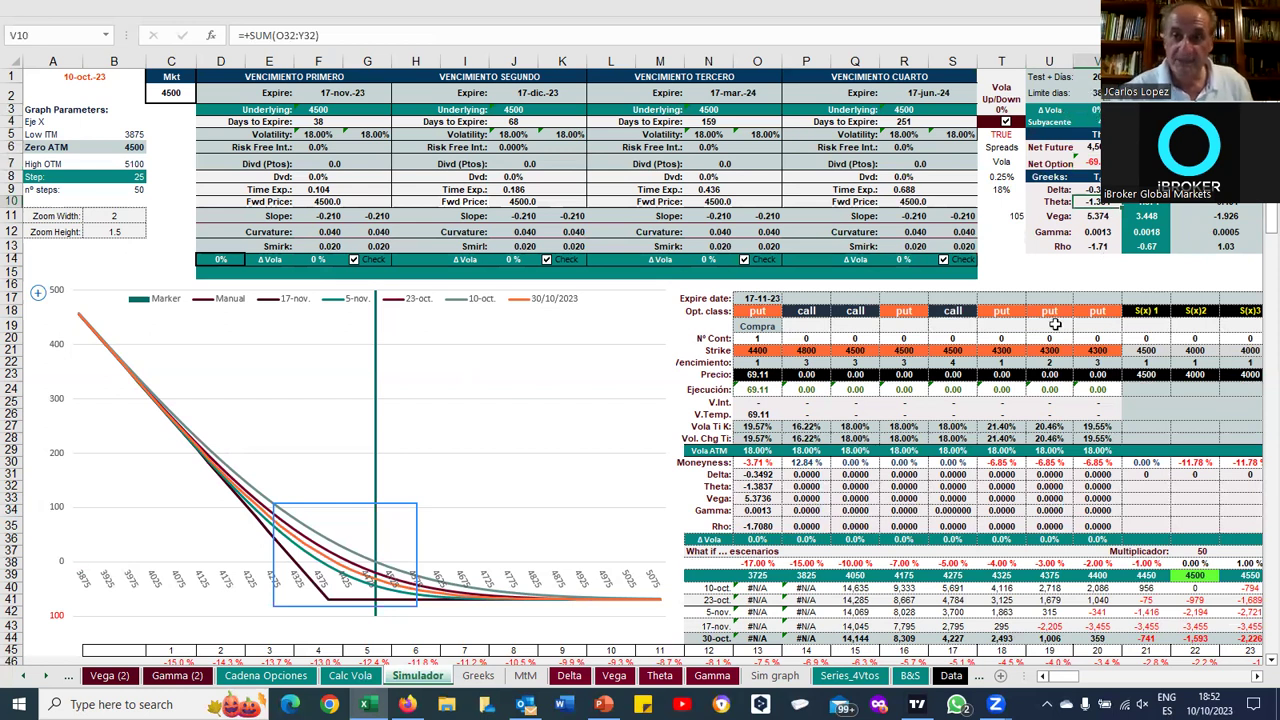
pyautogui.write('4')
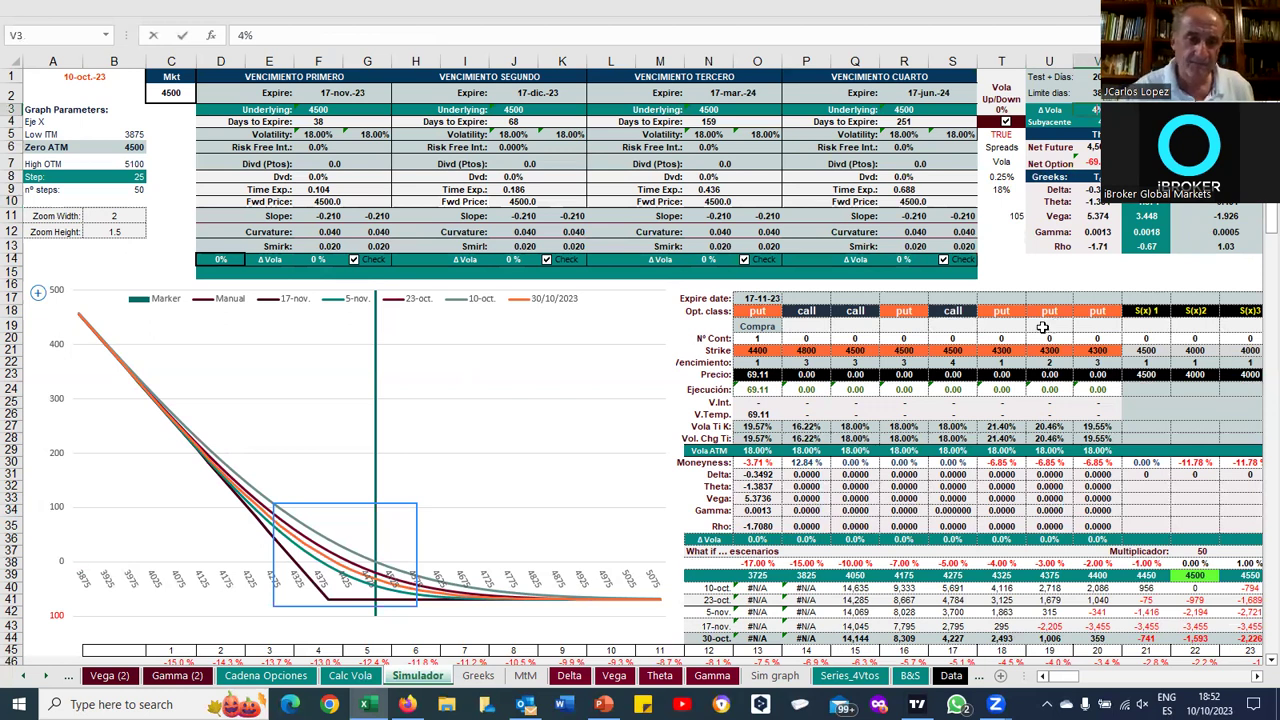
pyautogui.press('Return')
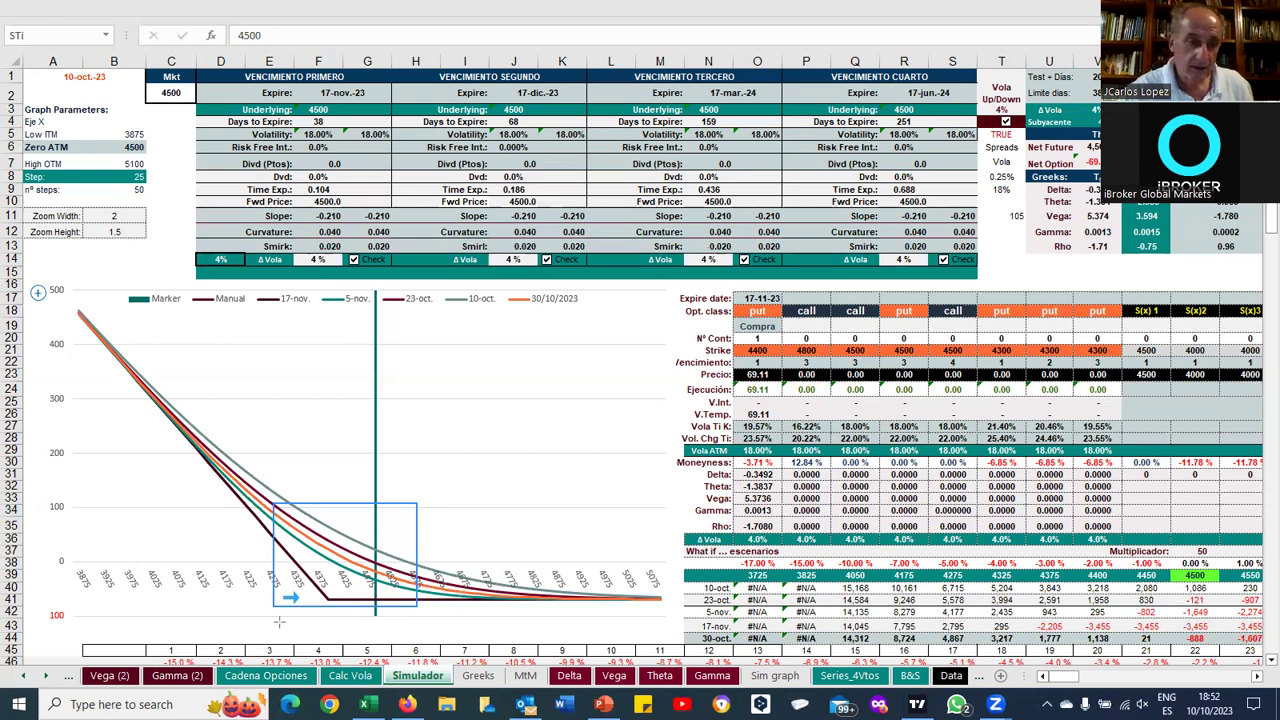
pyautogui.moveTo(311, 591); pyautogui.dragTo(345, 541)
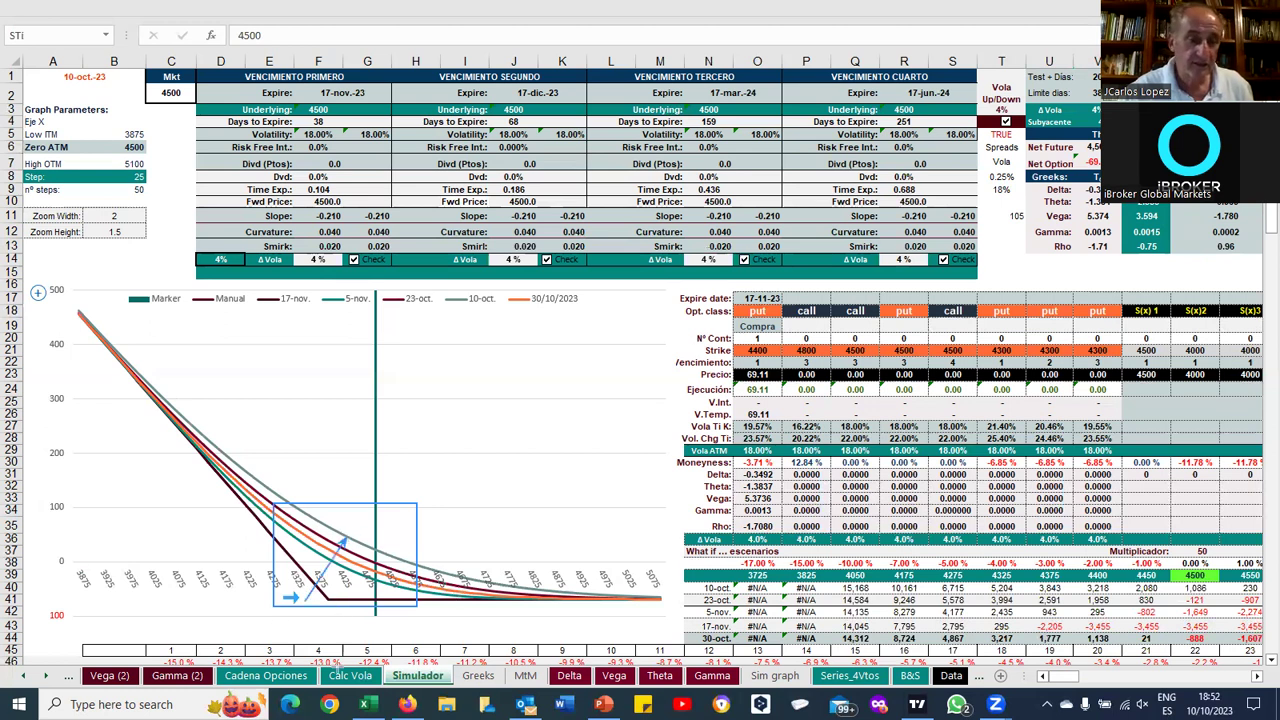
pyautogui.moveTo(319, 603); pyautogui.dragTo(346, 540)
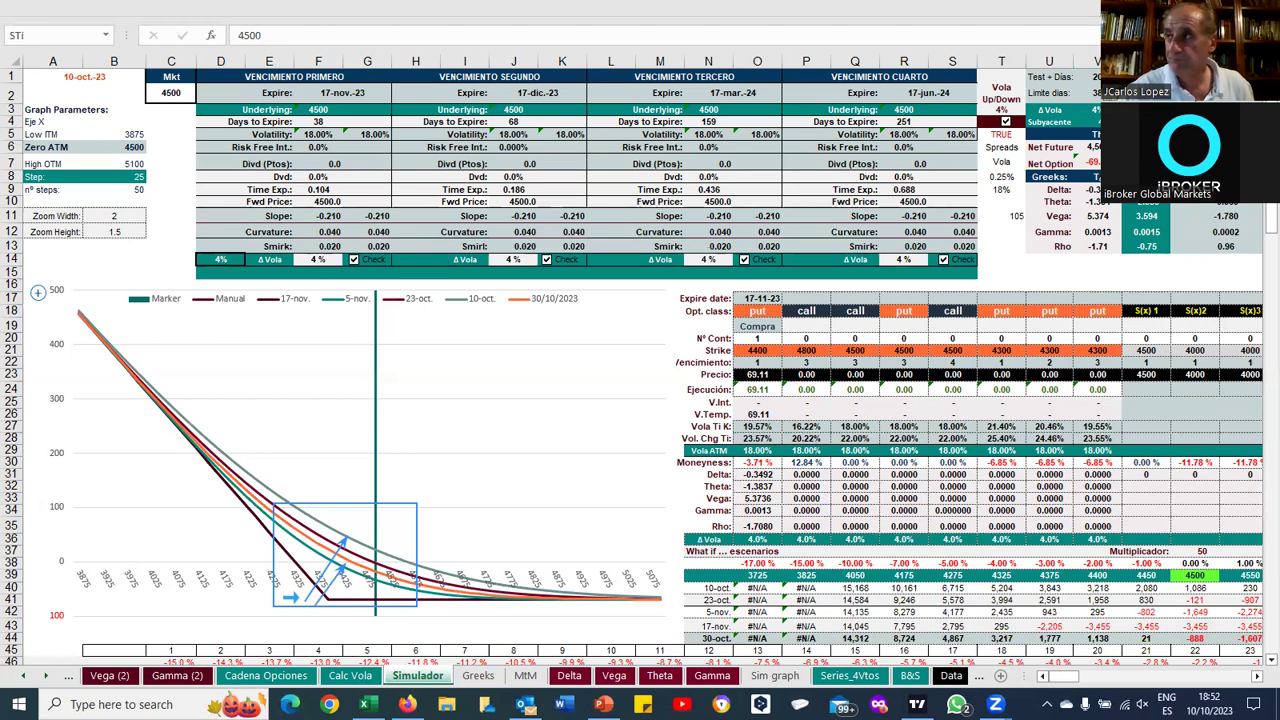
pyautogui.press('Escape')
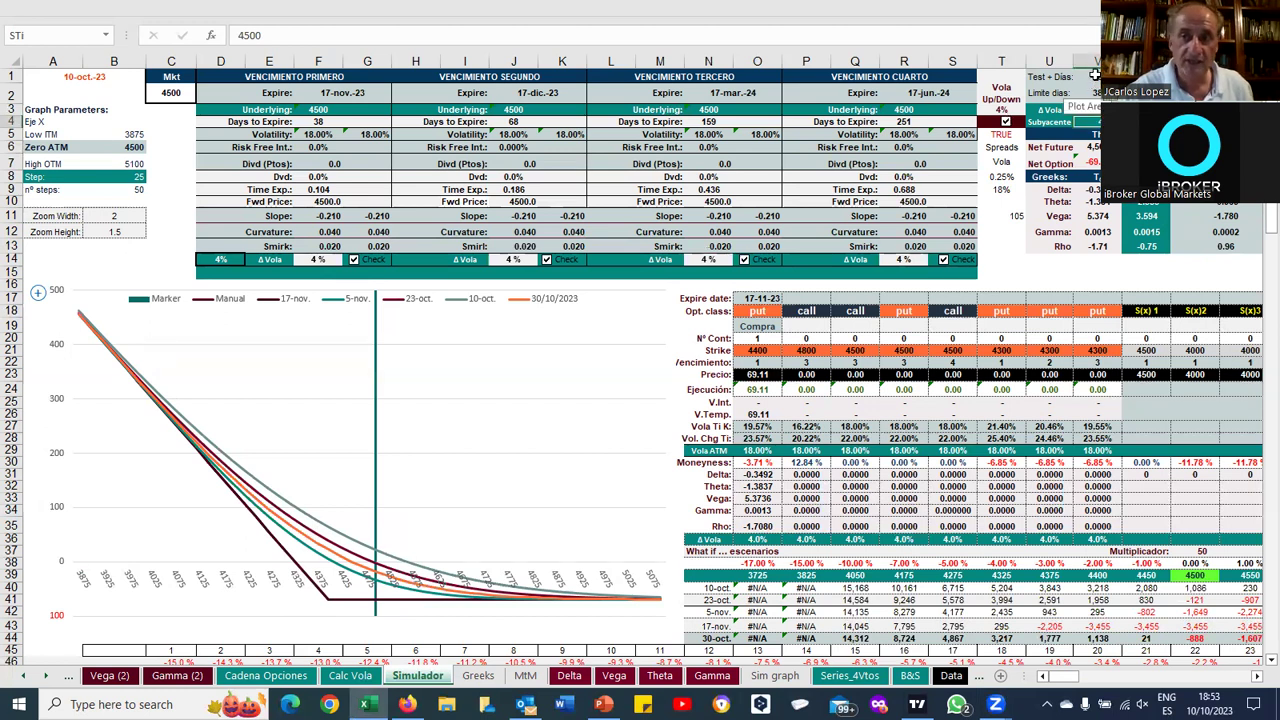
# Compare the put position's initial Greeks with the what-if Greeks, focusing on vega
pyautogui.moveTo(1095, 190); pyautogui.dragTo(1094, 246)
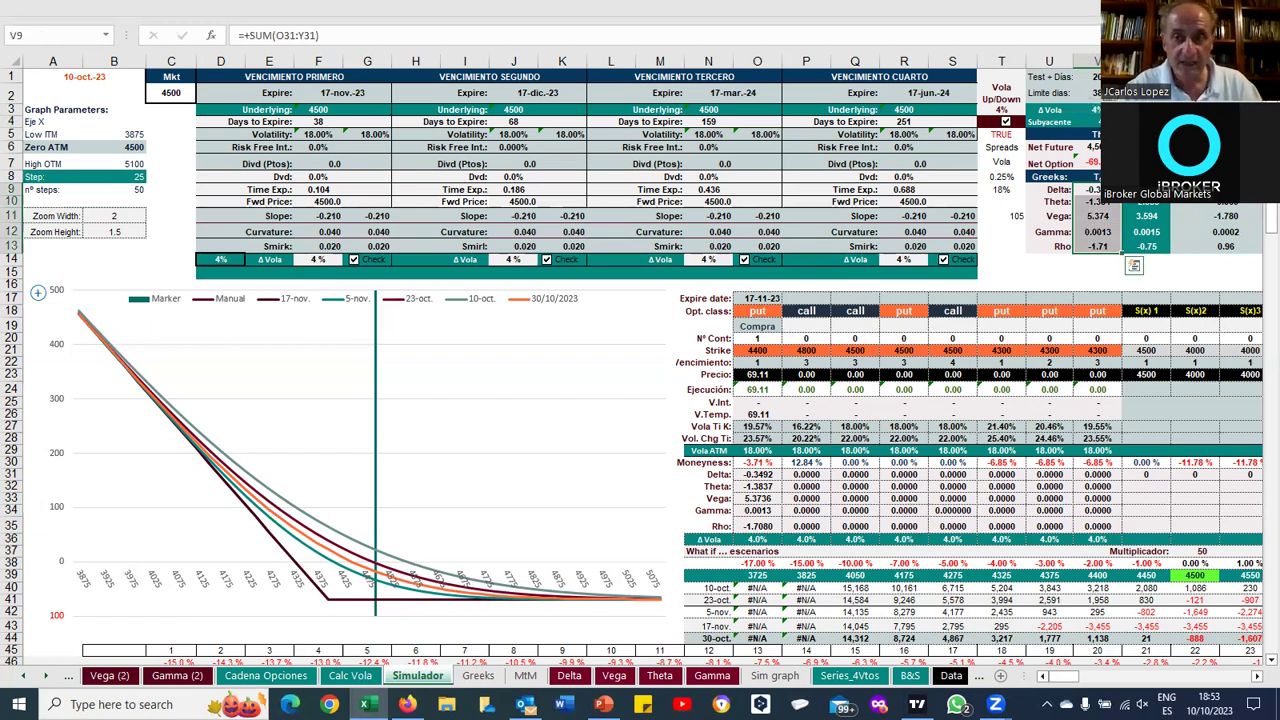
pyautogui.moveTo(1147, 190); pyautogui.dragTo(1147, 246)
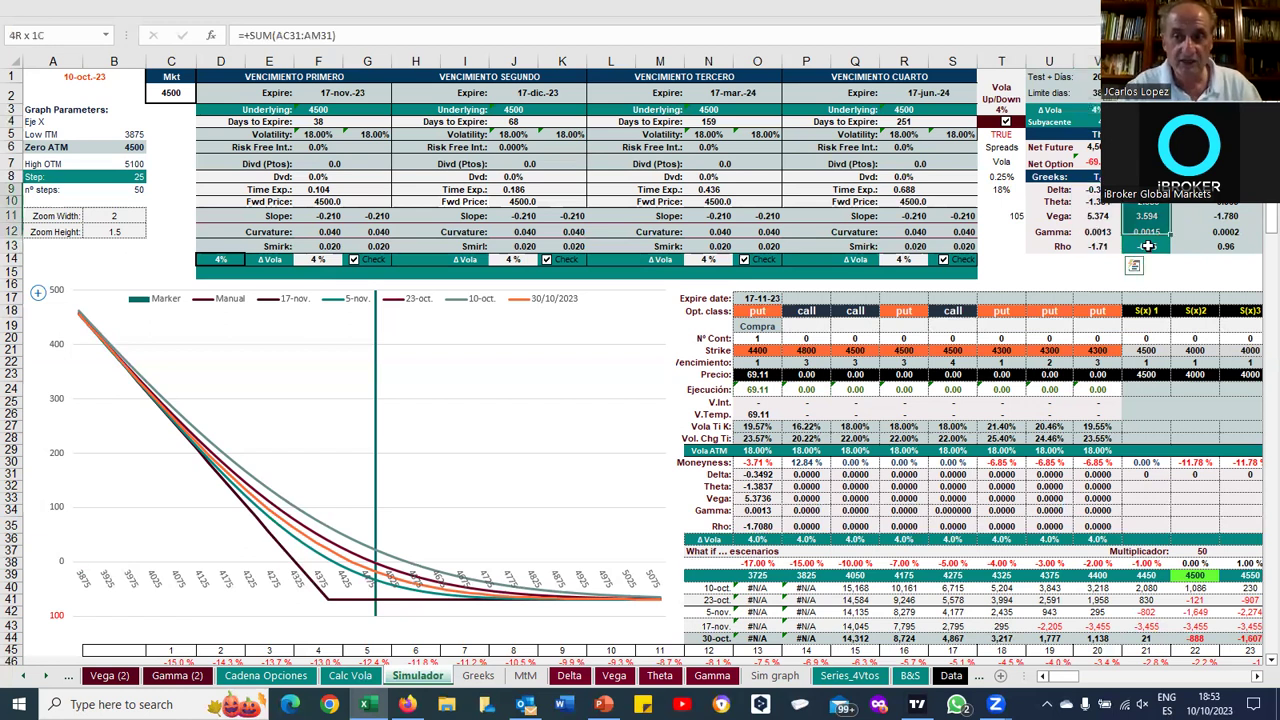
pyautogui.click(1098, 215)
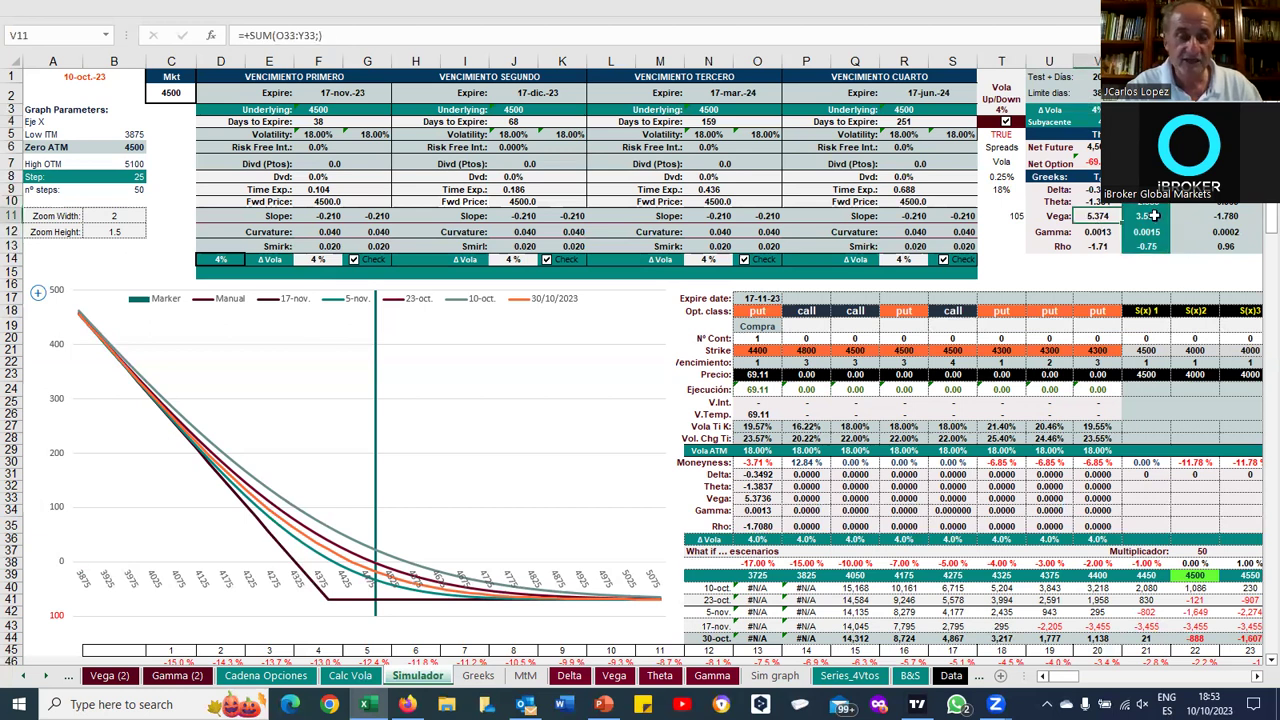
pyautogui.click(1153, 215)
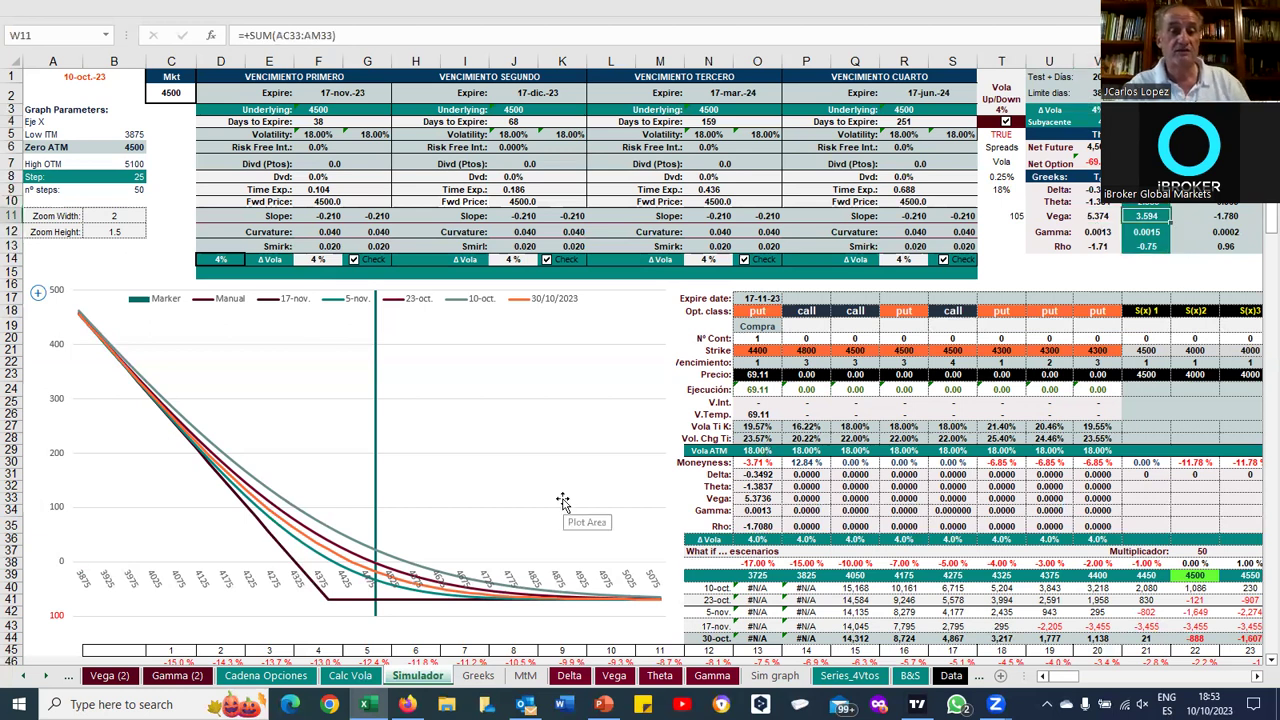
# Set the scenario's underlying to 4300
pyautogui.click(1097, 121)
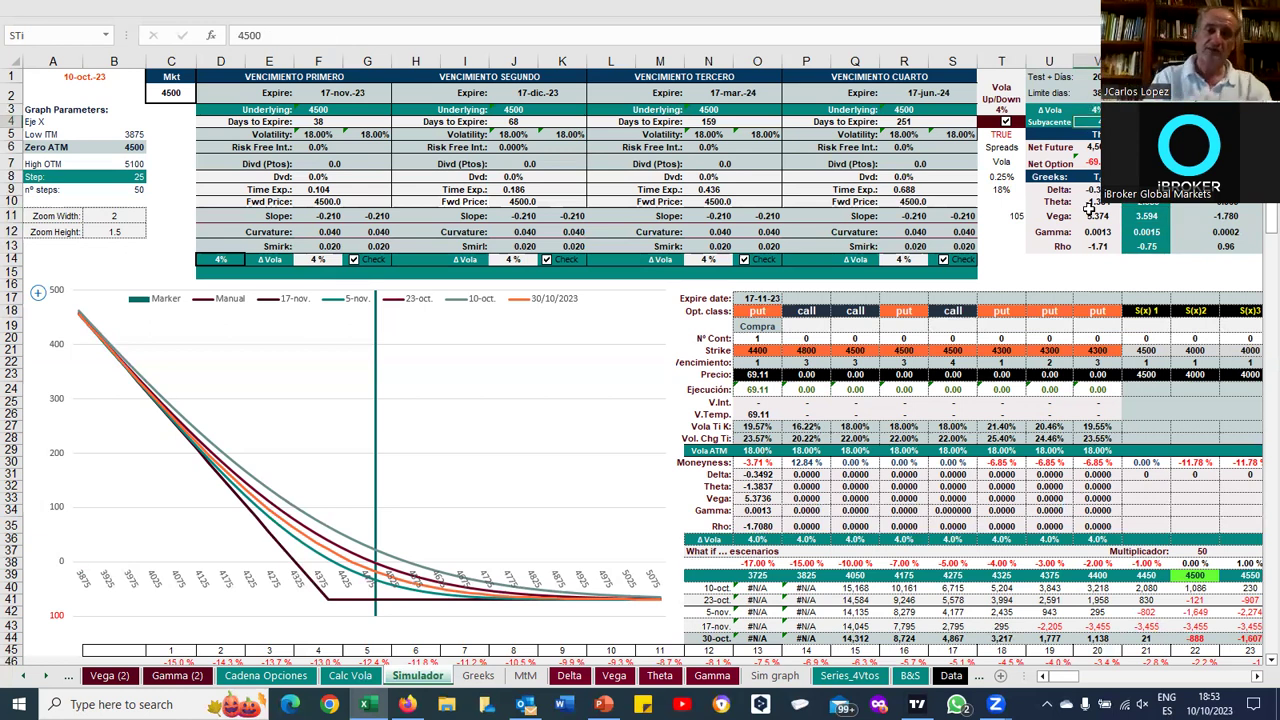
pyautogui.write('430')
pyautogui.press('Return')
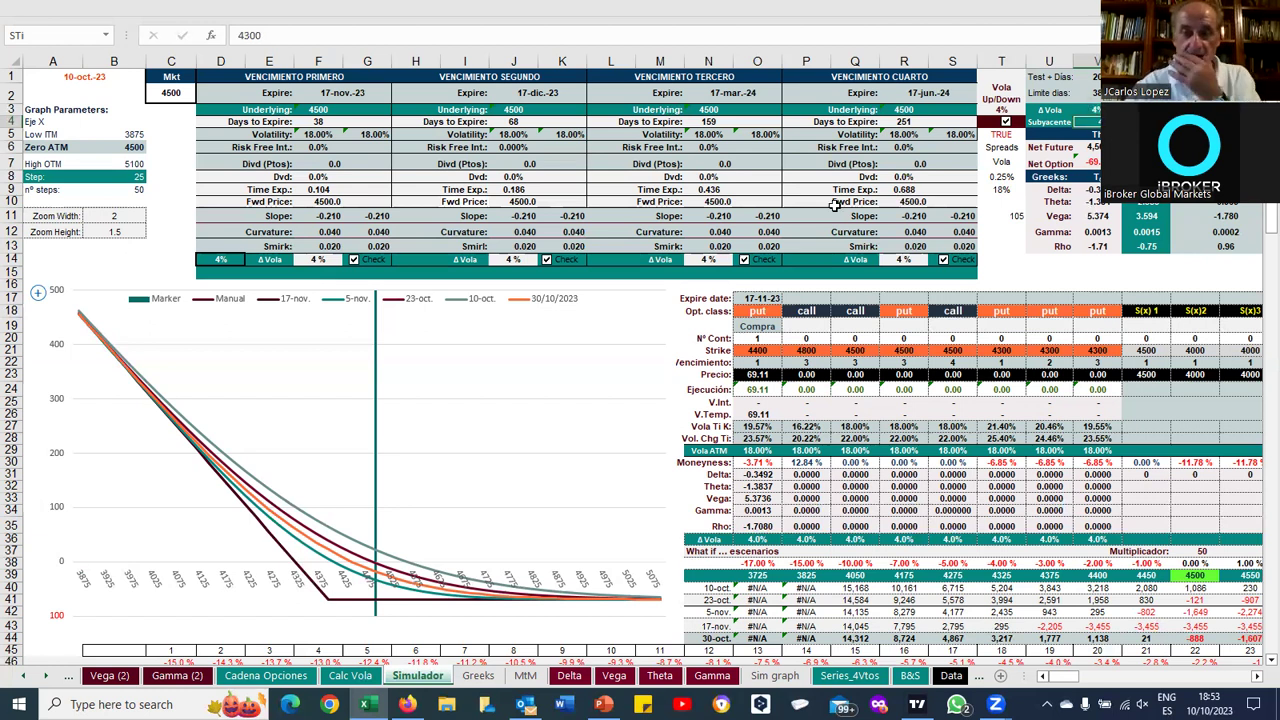
pyautogui.click(1007, 262)
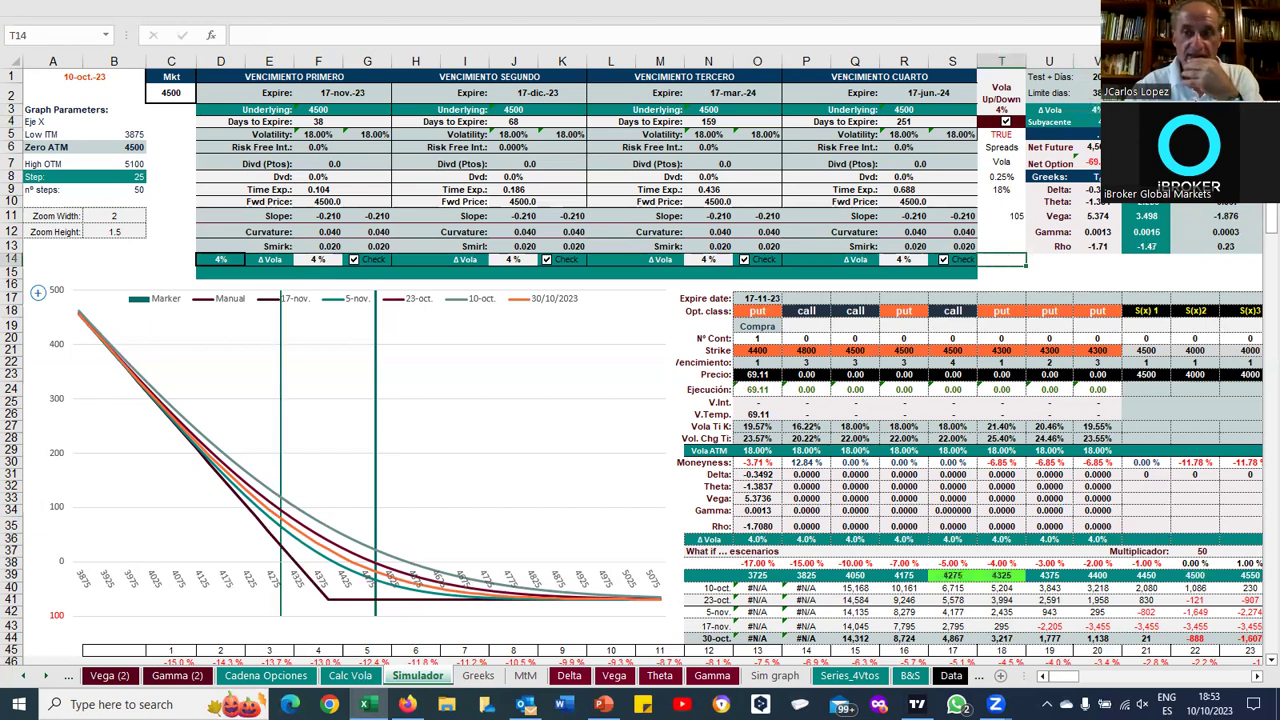
# Check the scenario's net option result in points along with the strike and price of the bought put
pyautogui.click(1195, 163)
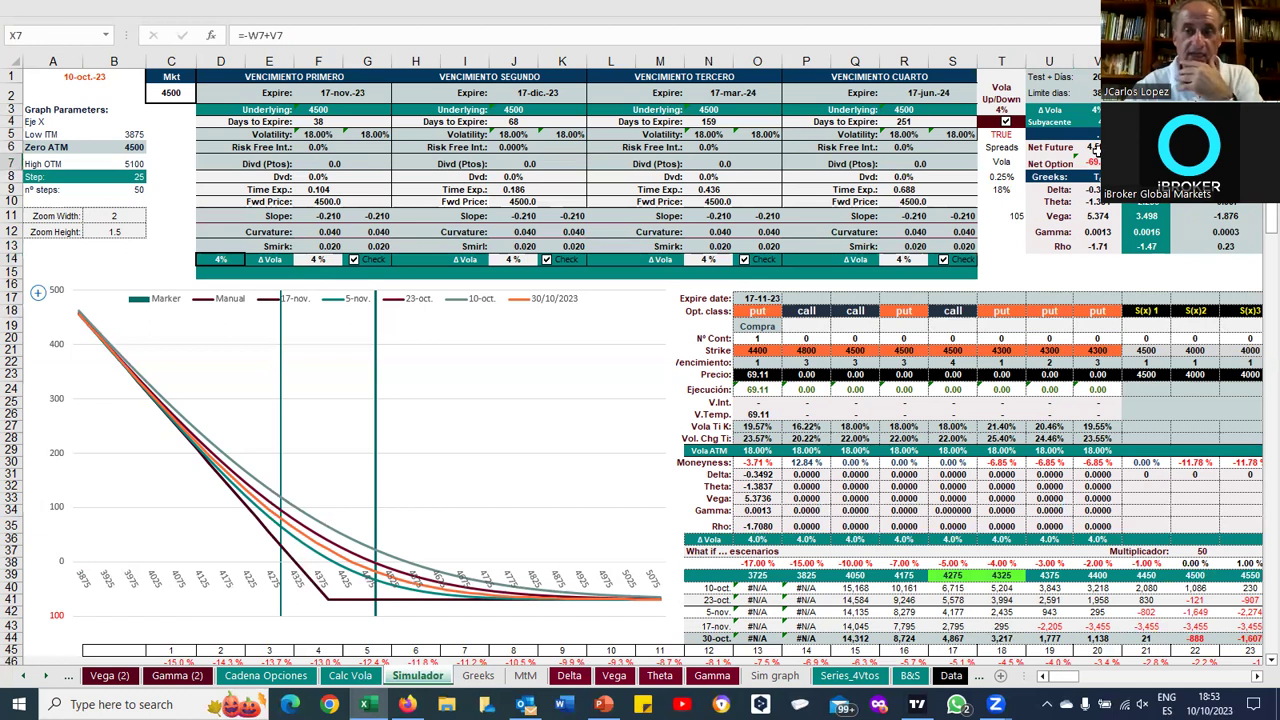
pyautogui.click(1099, 266)
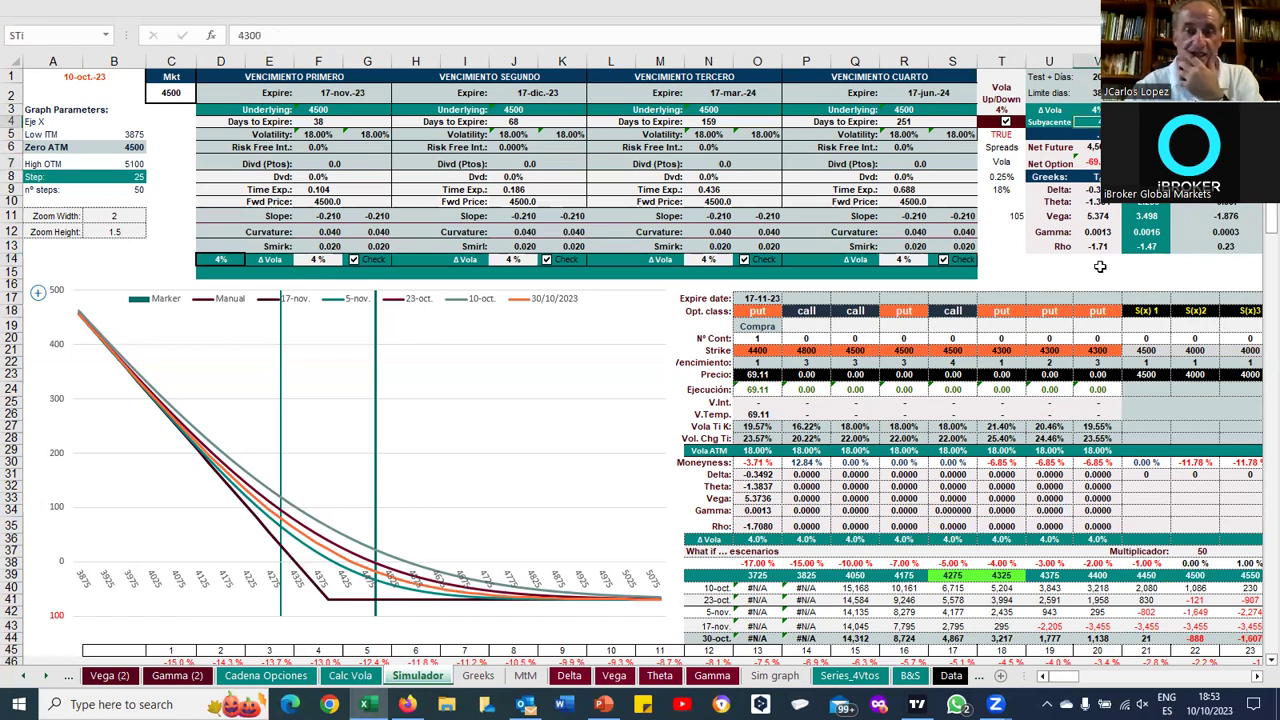
pyautogui.click(1087, 109)
pyautogui.click(1195, 163)
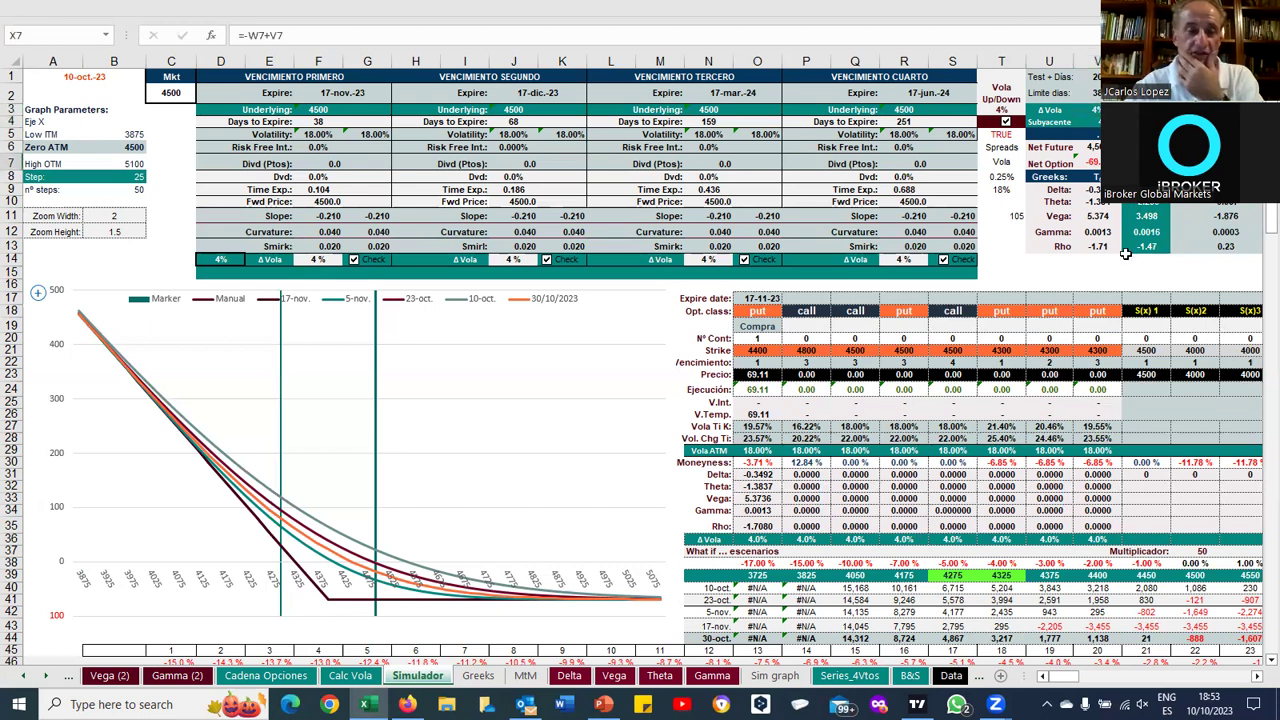
pyautogui.click(760, 352)
pyautogui.click(758, 376)
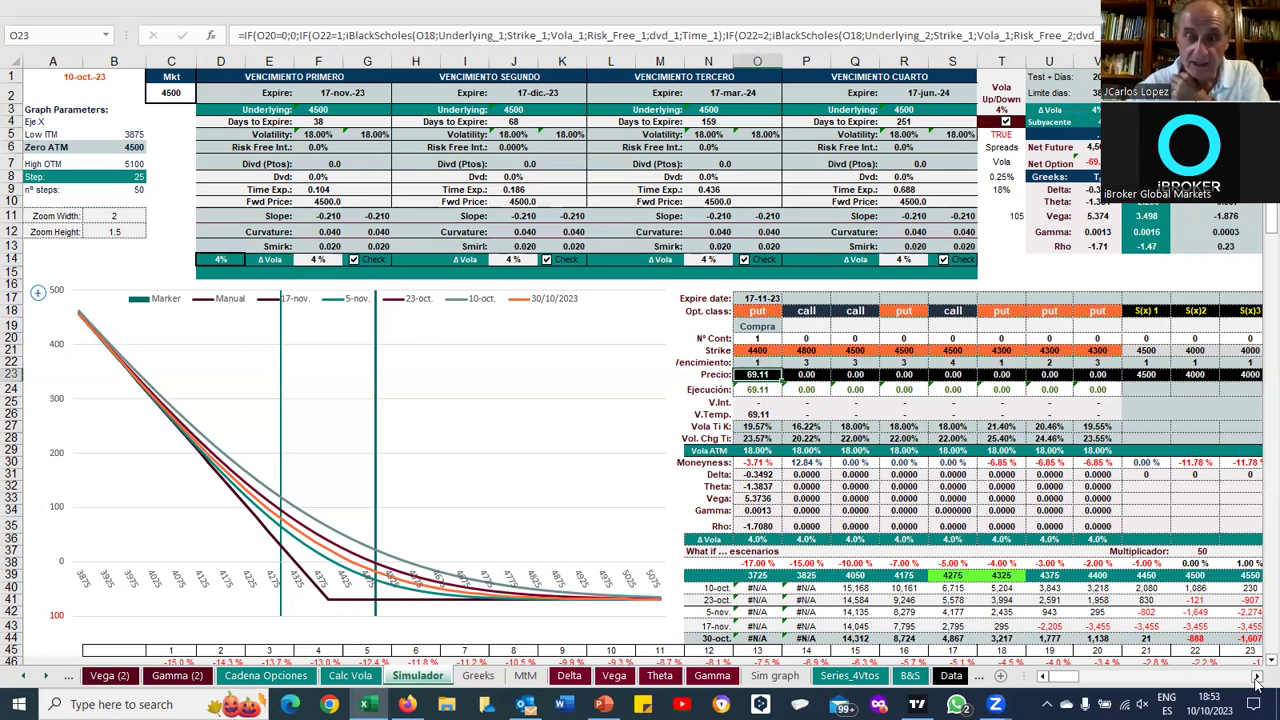
# Compare the contracts, strikes and prices of the initial position block with those of the scenario simulation block
pyautogui.click(1257, 677)
pyautogui.hscroll(5, 700, 400)
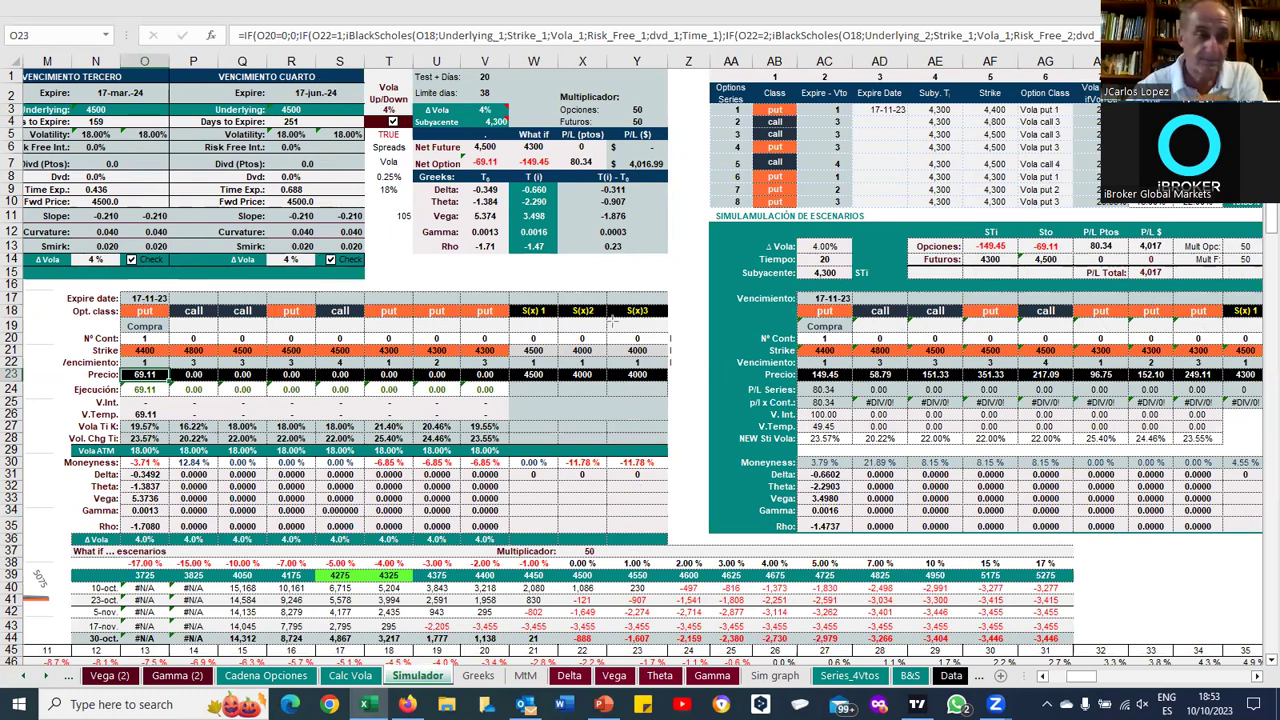
pyautogui.moveTo(45, 285); pyautogui.dragTo(690, 549)
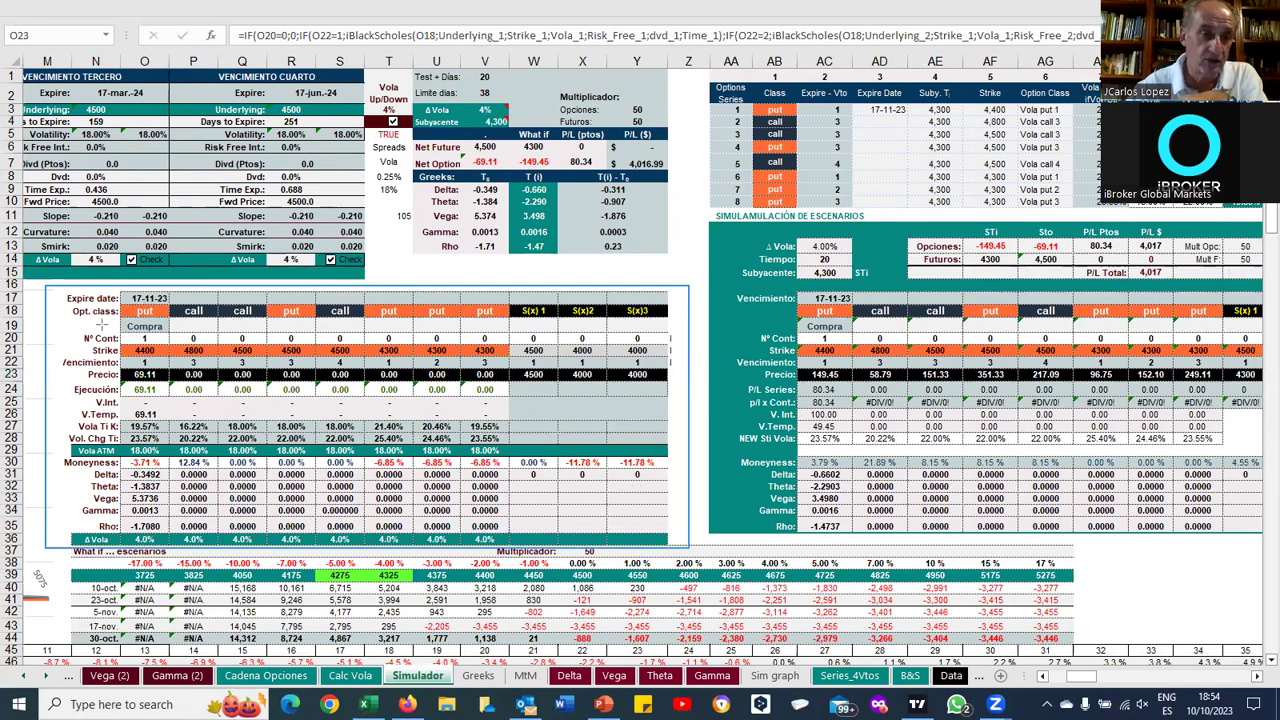
pyautogui.moveTo(125, 327)
pyautogui.mouseDown()
pyautogui.moveTo(545, 358)
pyautogui.moveTo(105, 360)
pyautogui.moveTo(147, 383)
pyautogui.moveTo(500, 382)
pyautogui.mouseUp()
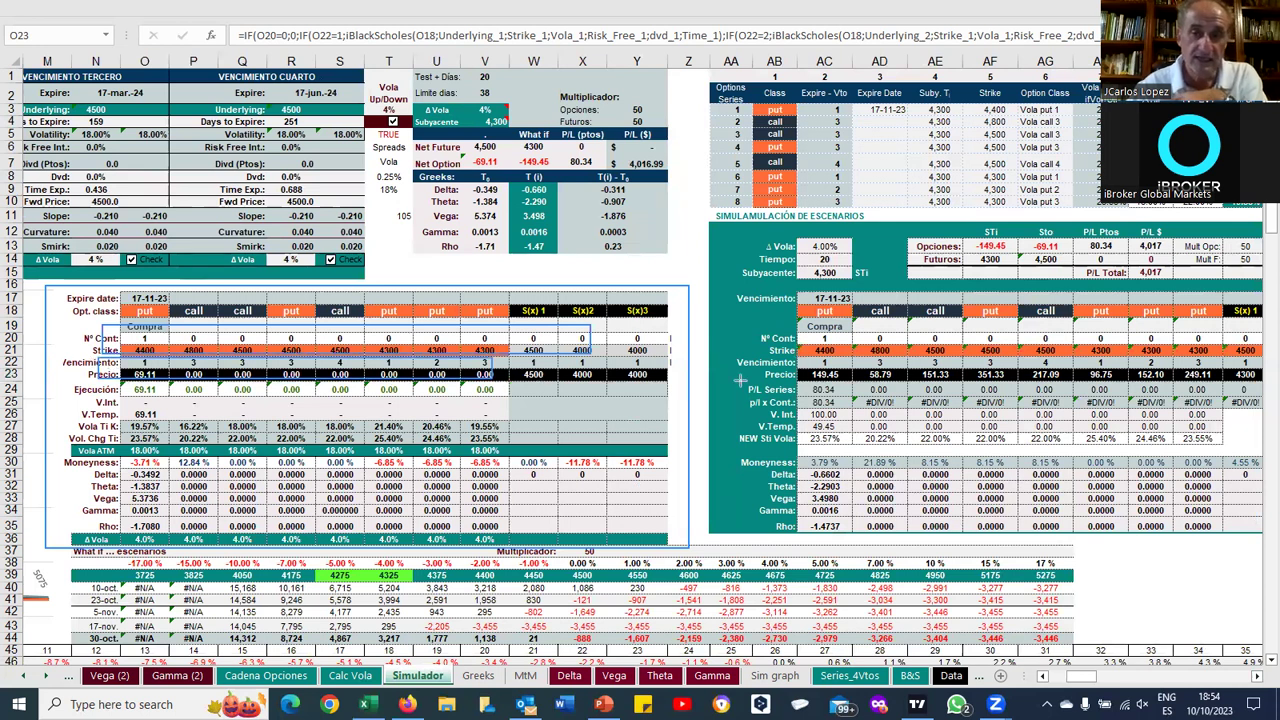
pyautogui.moveTo(790, 343); pyautogui.dragTo(1250, 369)
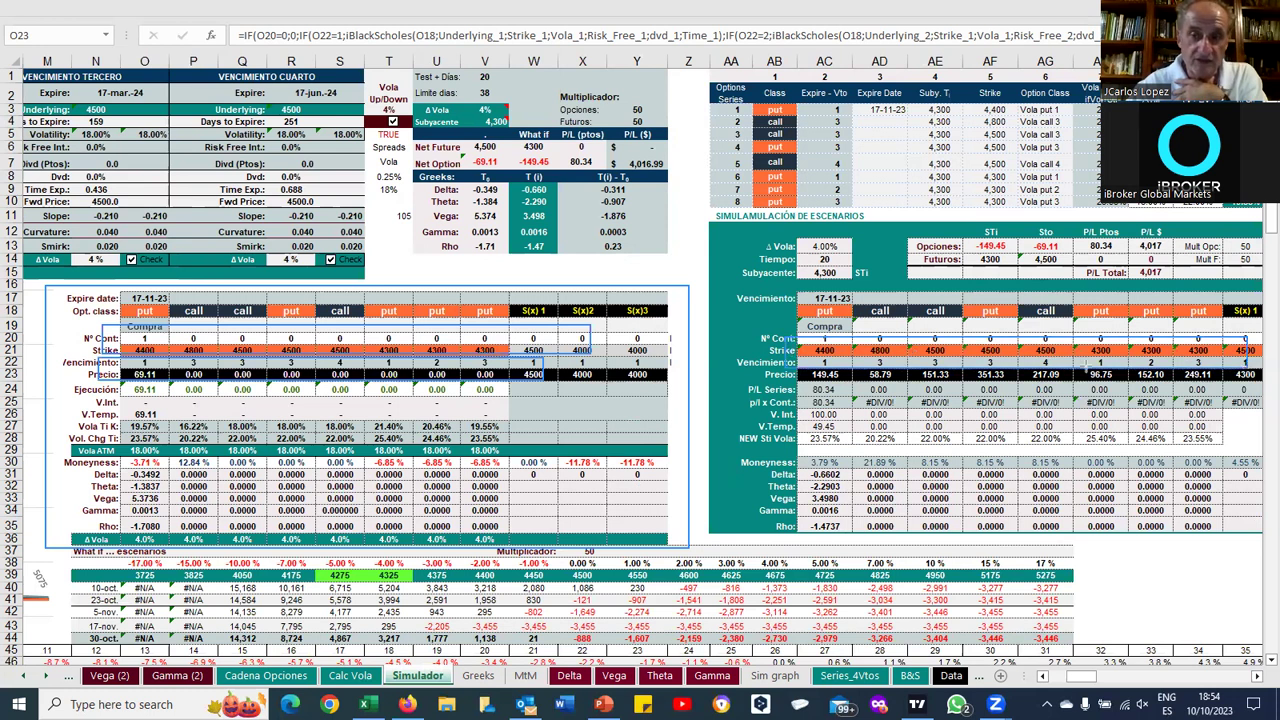
pyautogui.moveTo(780, 352); pyautogui.dragTo(1228, 378)
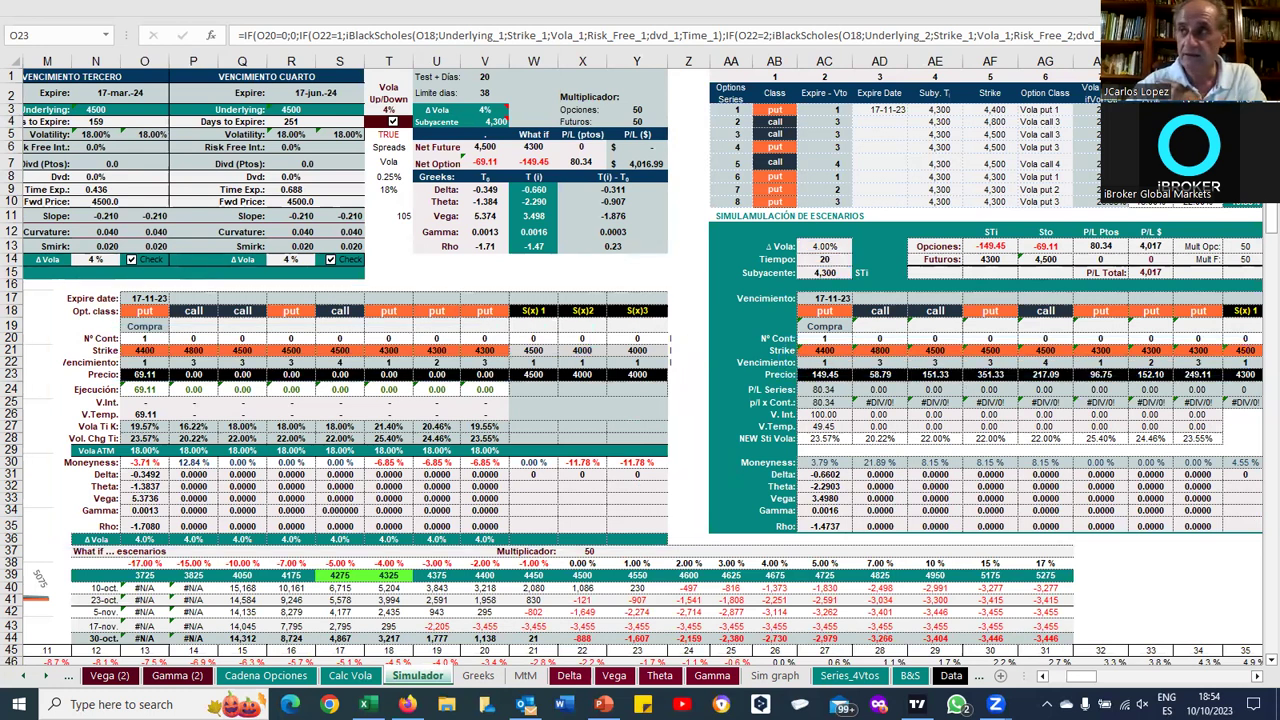
# Compare the initial and scenario curves on the Delta, Vega, Theta and Gamma charts, then return to the Simulador sheet
pyautogui.click(571, 682)
pyautogui.click(569, 677)
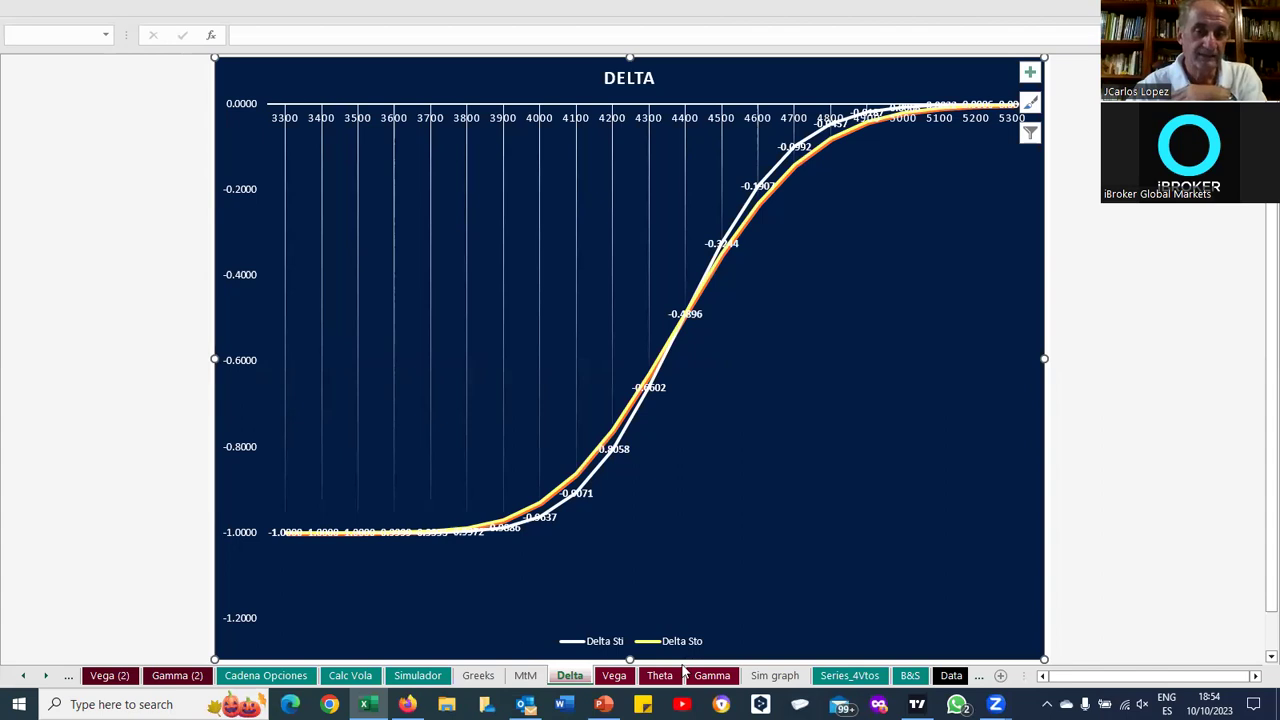
pyautogui.click(614, 677)
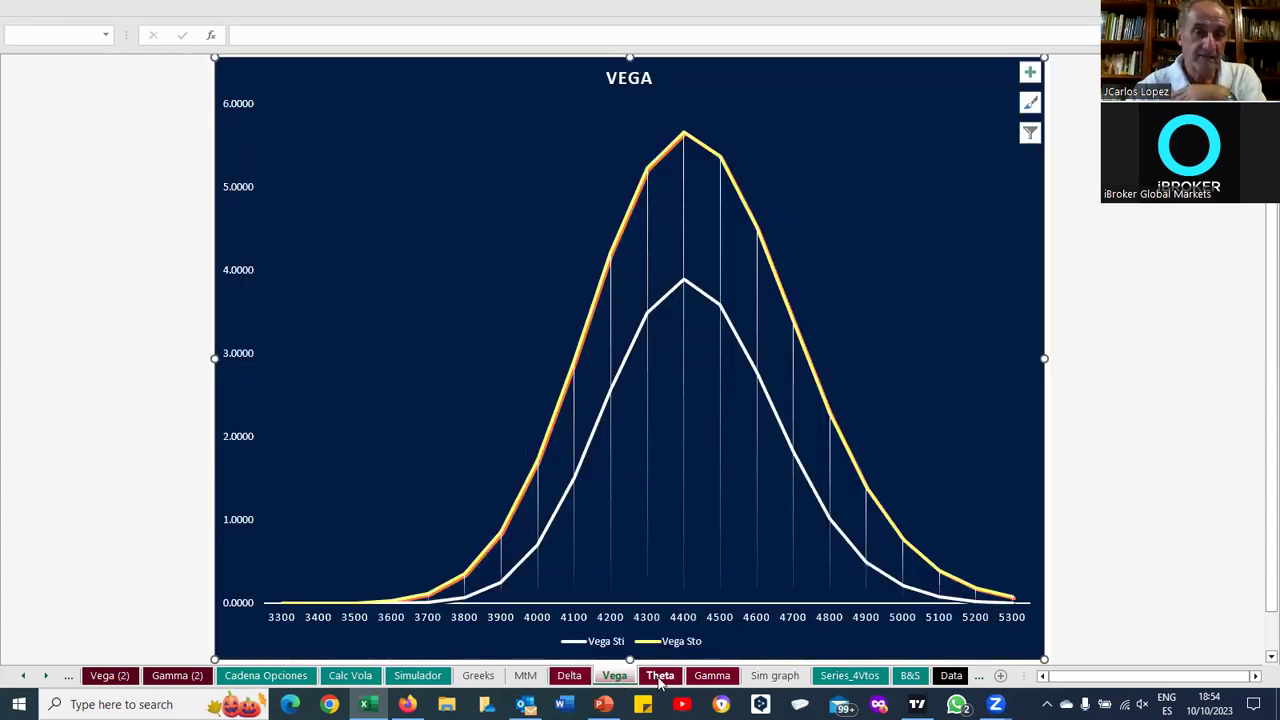
pyautogui.click(660, 677)
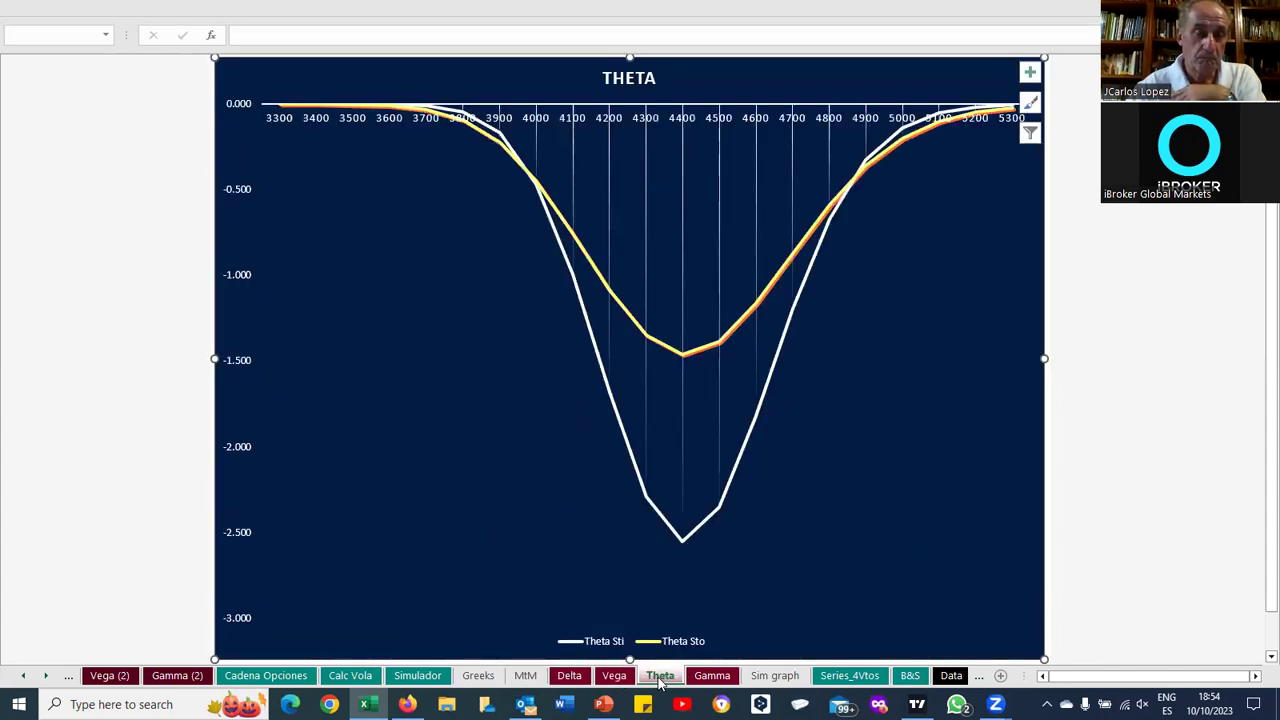
pyautogui.click(712, 677)
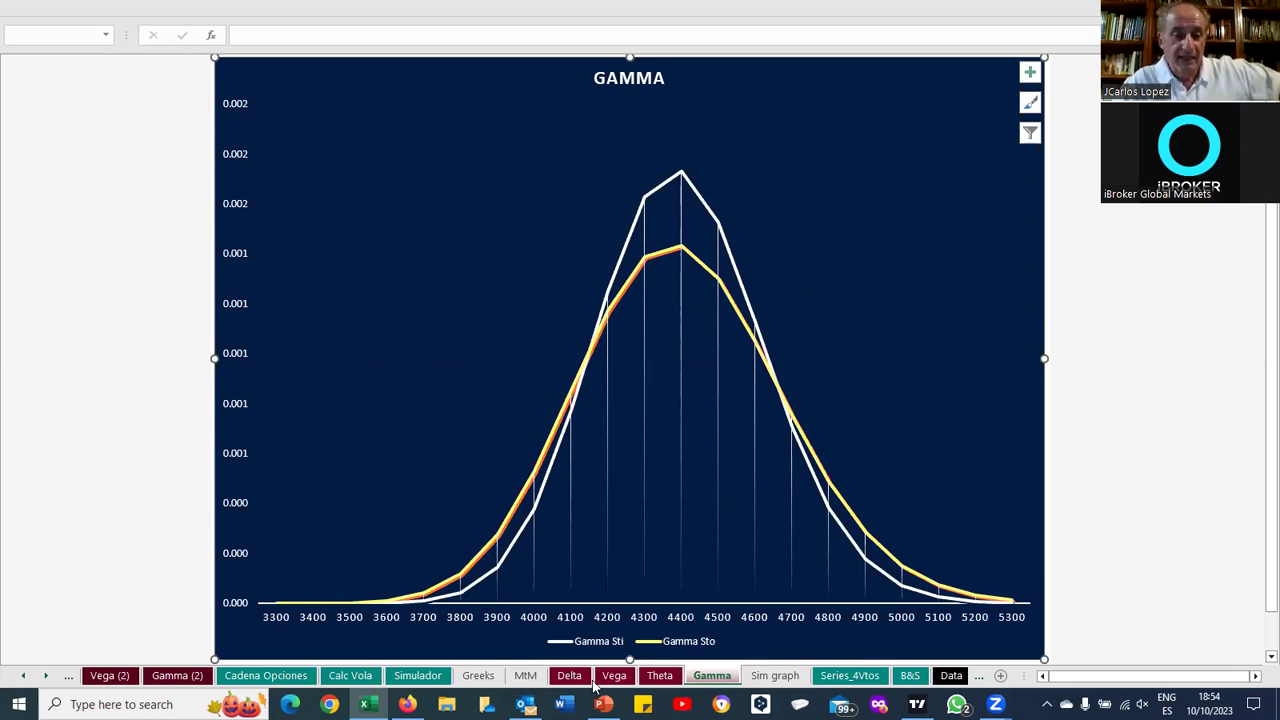
pyautogui.click(418, 677)
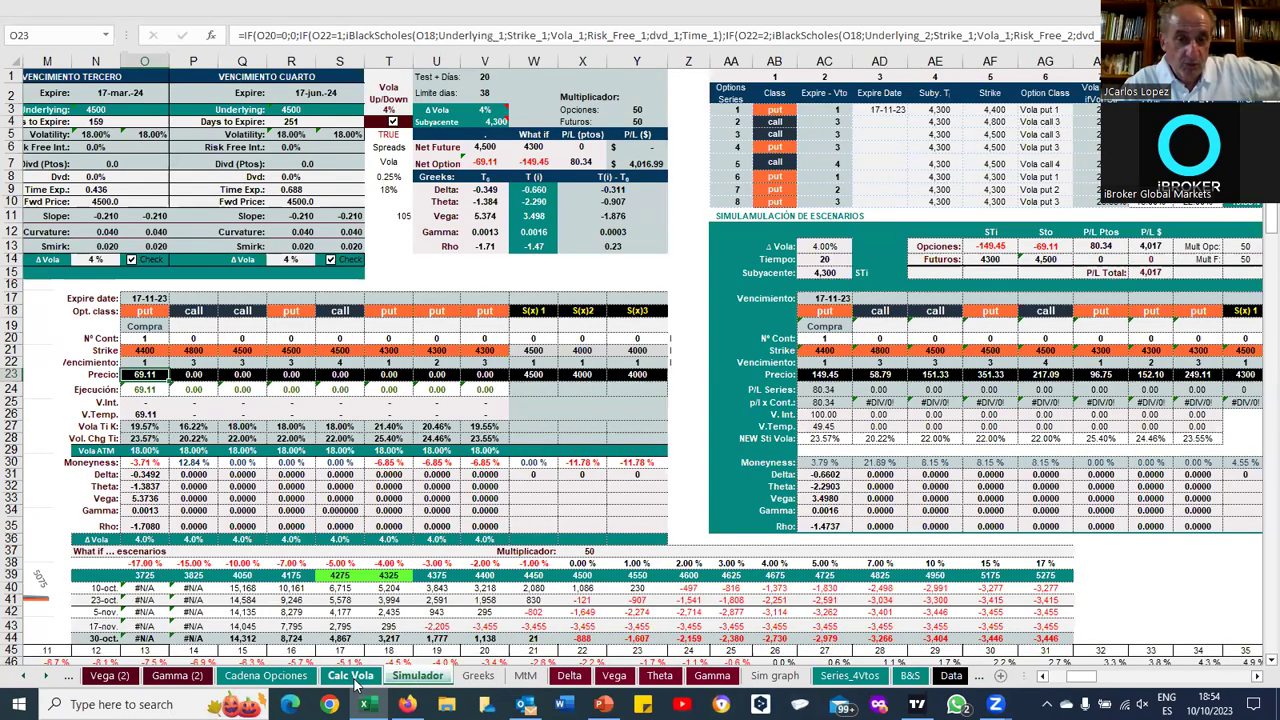
# Switch to Firefox, open 101futures.com in a new tab and decline the page translation
pyautogui.moveTo(367, 704)
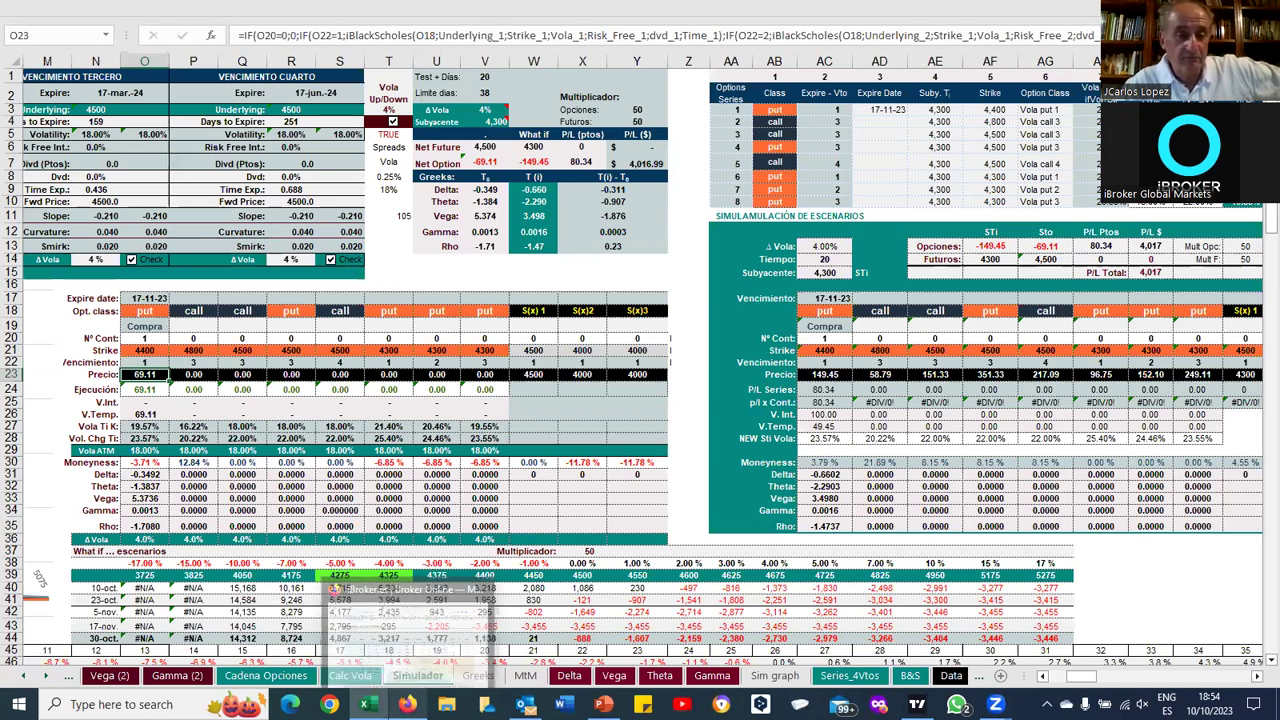
pyautogui.click(405, 625)
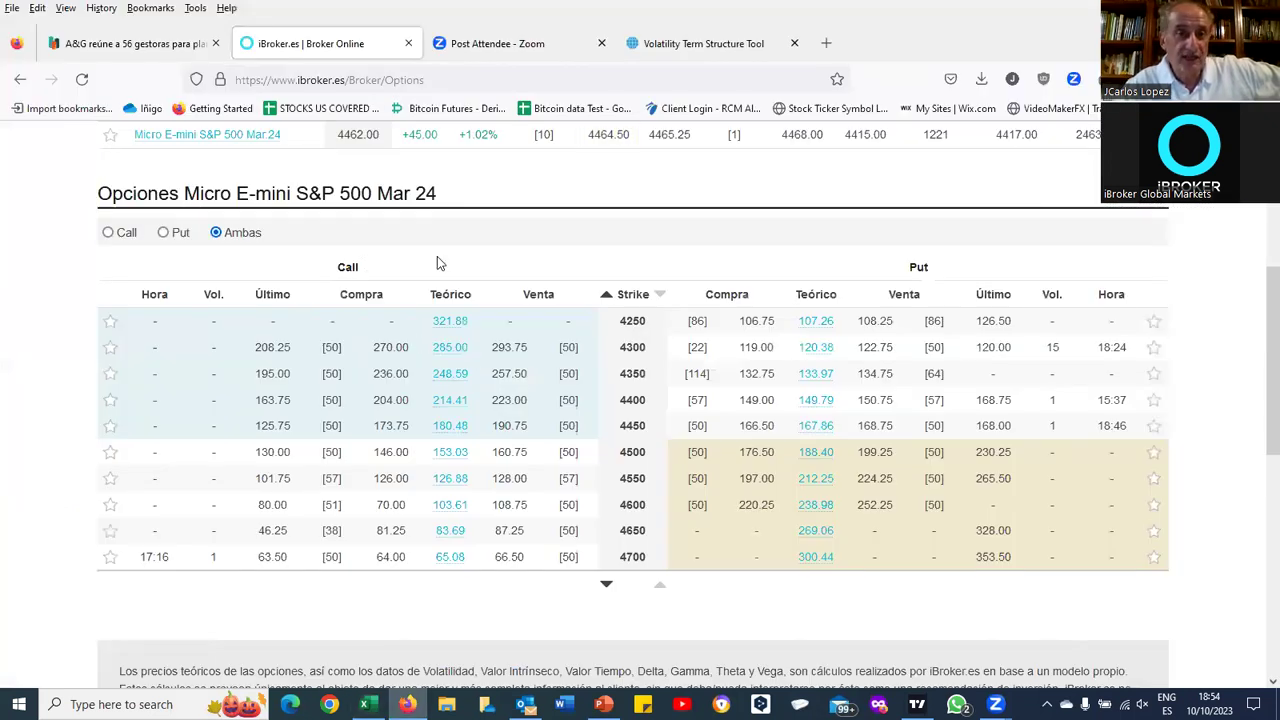
pyautogui.scroll(5, 437, 256)
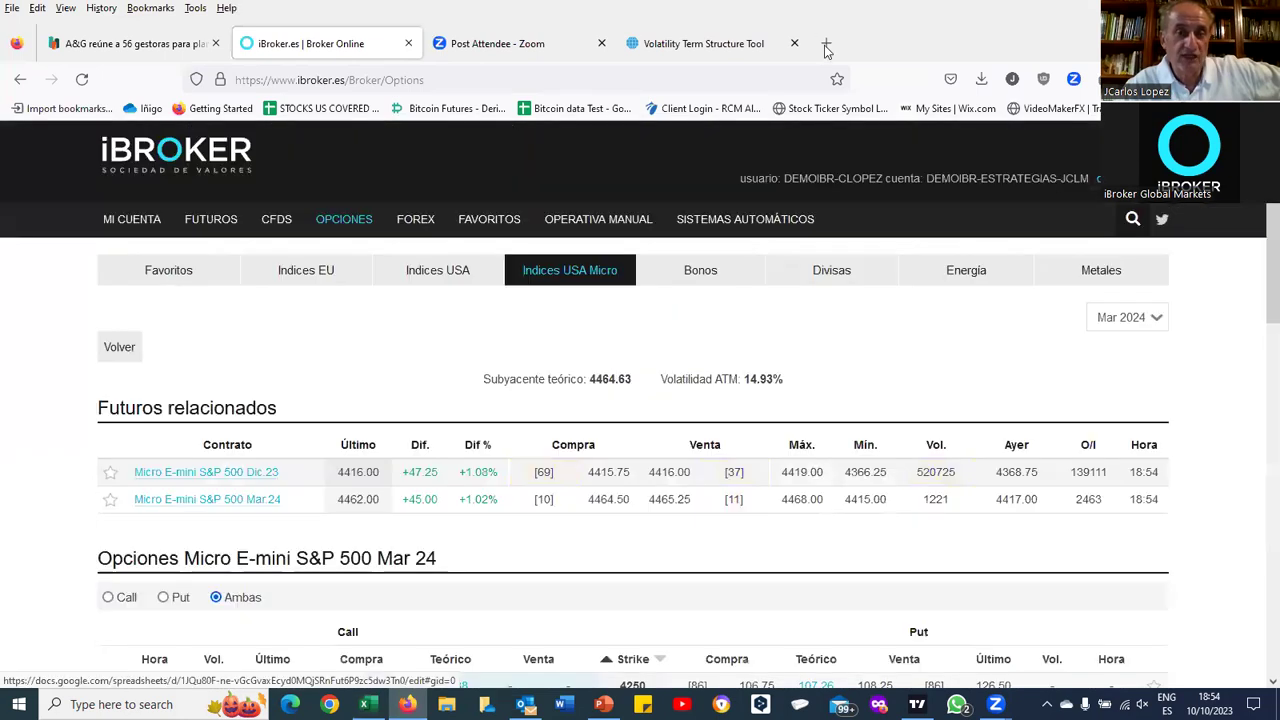
pyautogui.click(826, 45)
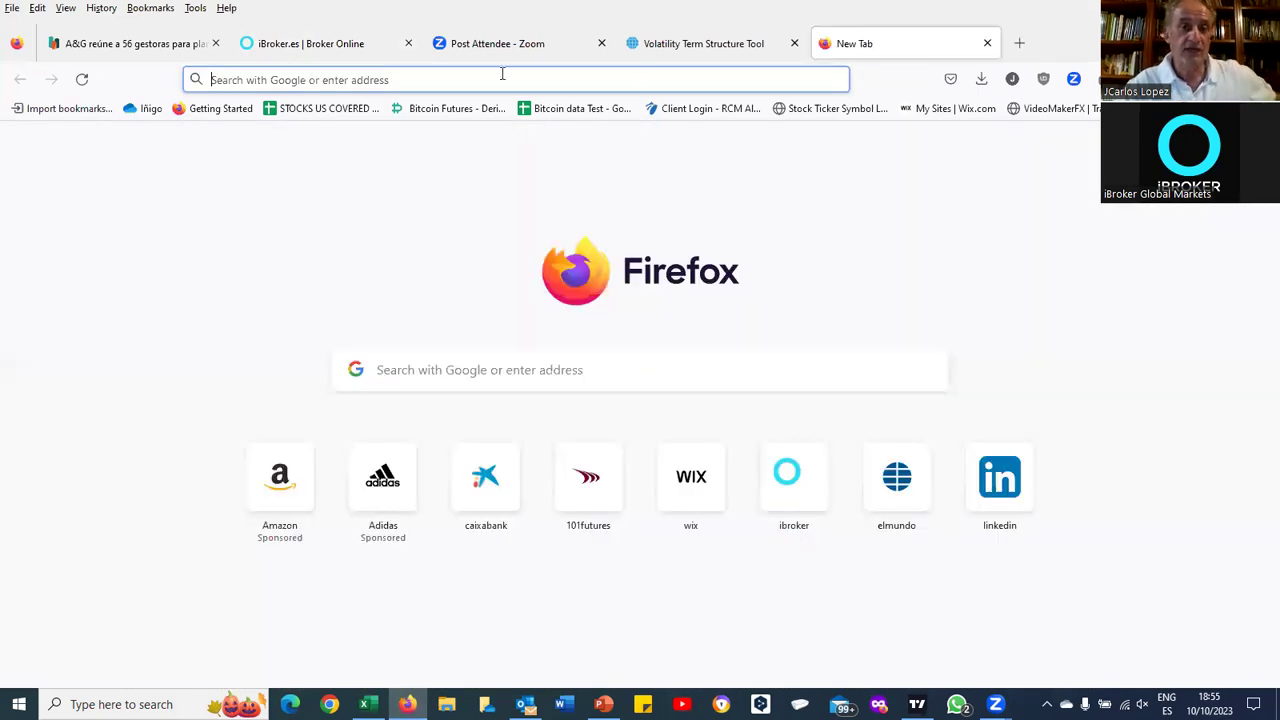
pyautogui.write('1')
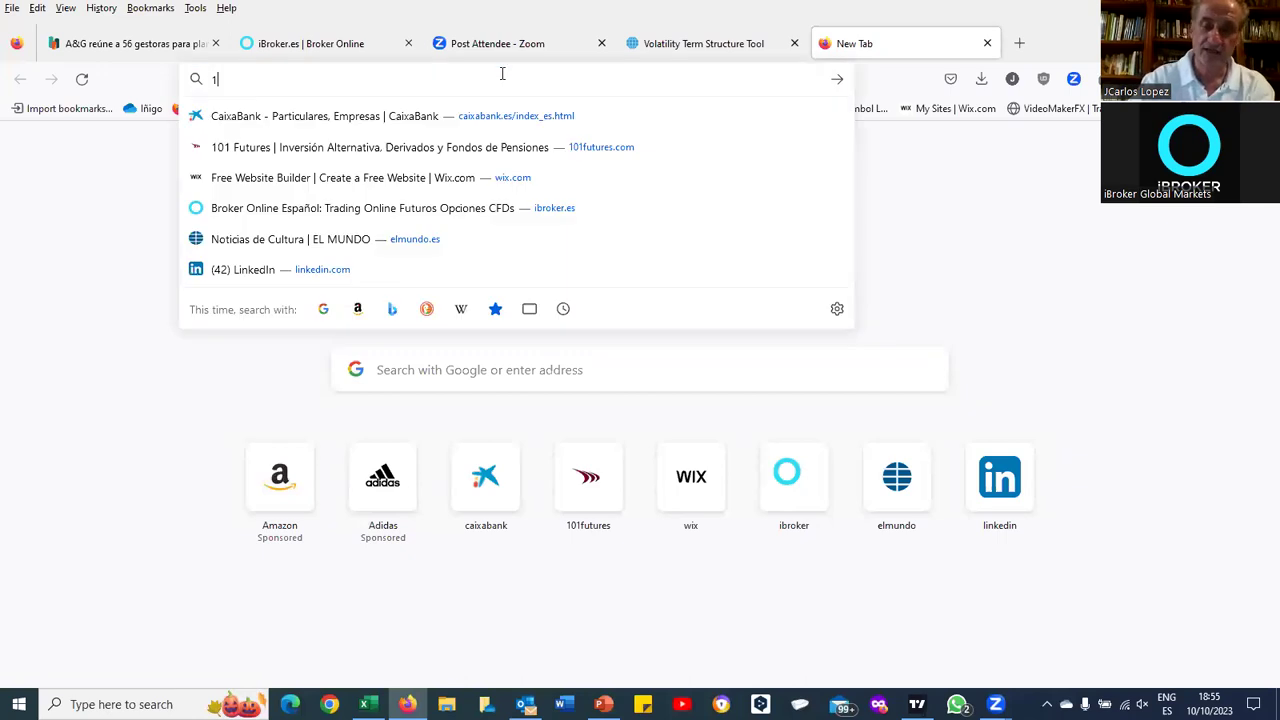
pyautogui.write('01futures.com')
pyautogui.press('Return')
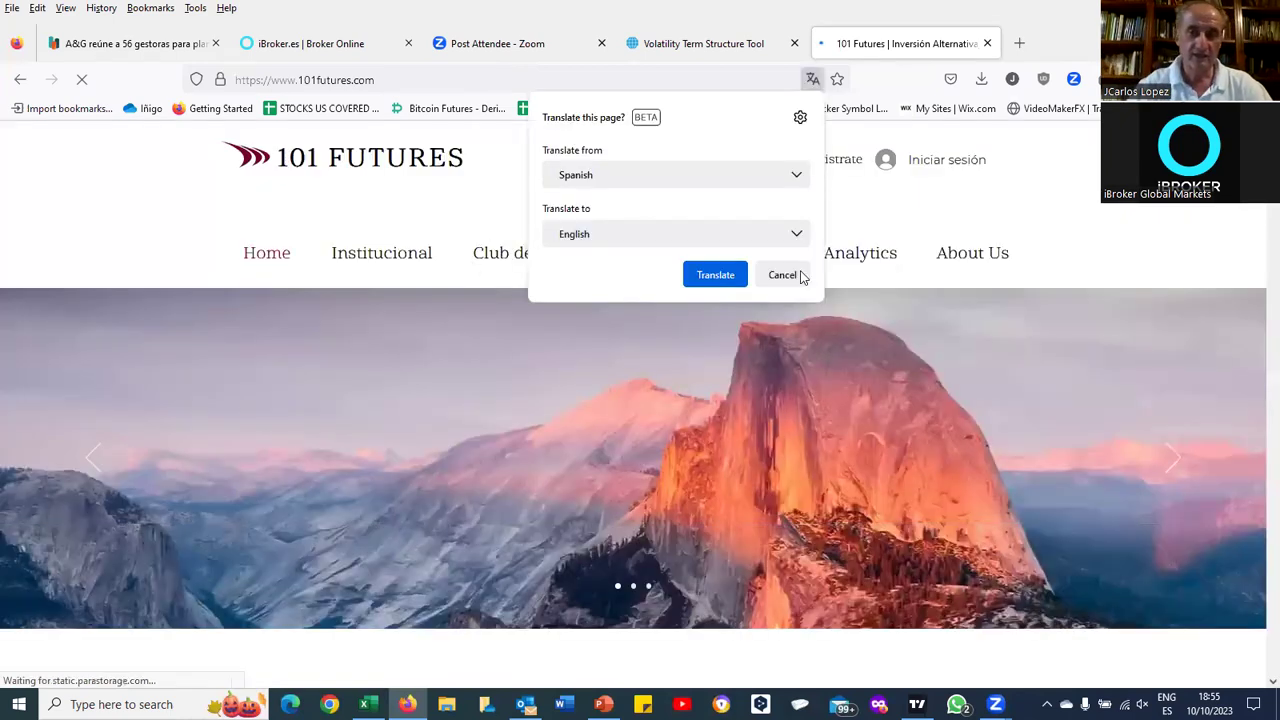
pyautogui.click(789, 277)
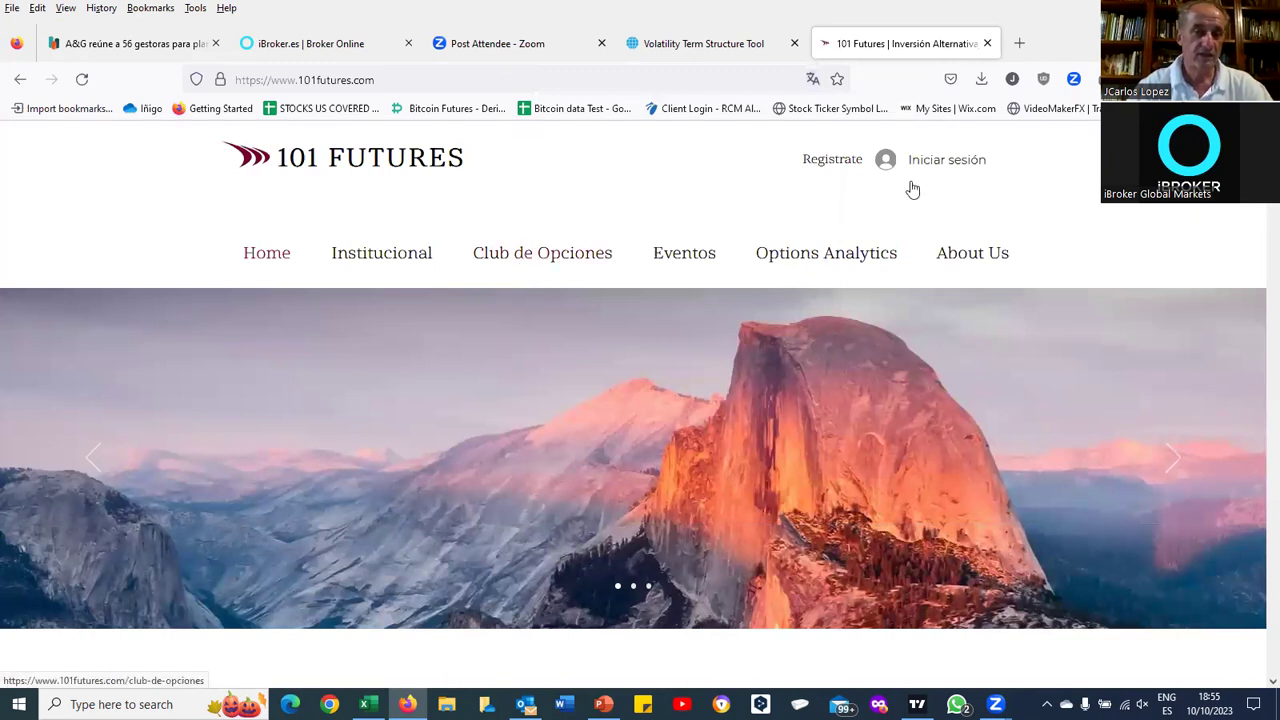
# Open the Options Club page of the 101 Futures site and show its section links
pyautogui.click(540, 262)
pyautogui.click(540, 262)
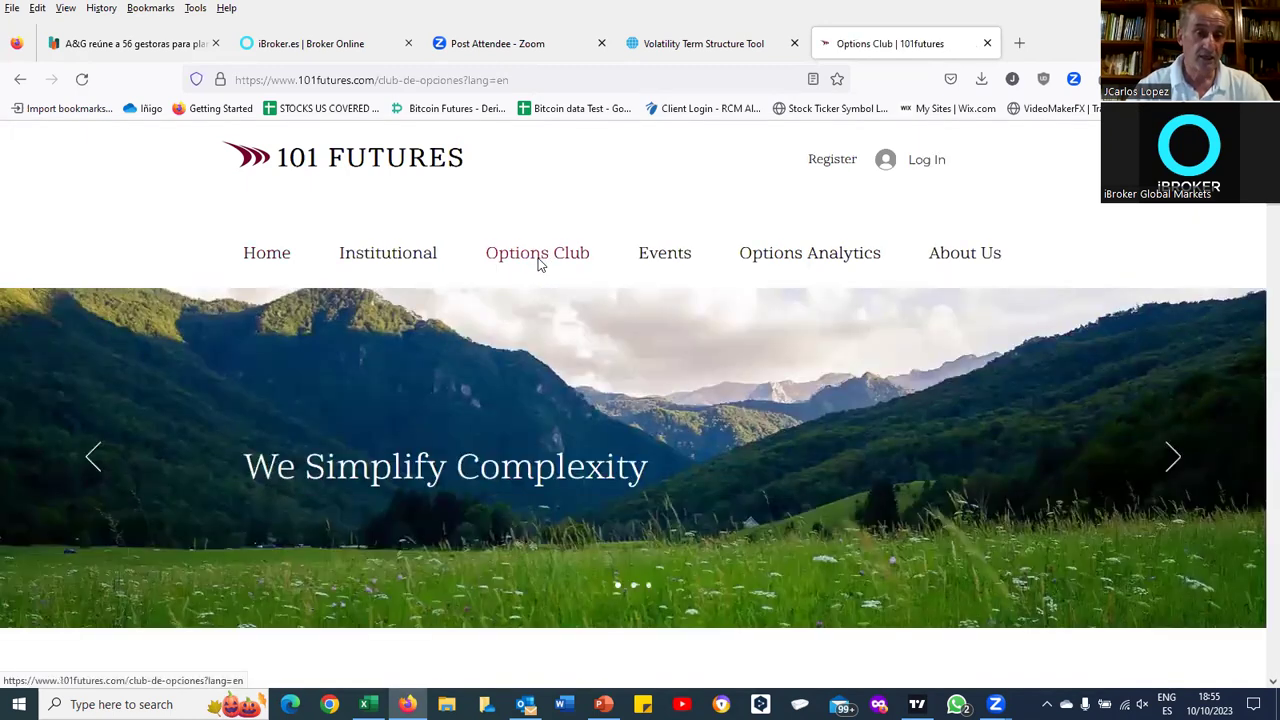
pyautogui.scroll(-5, 538, 263)
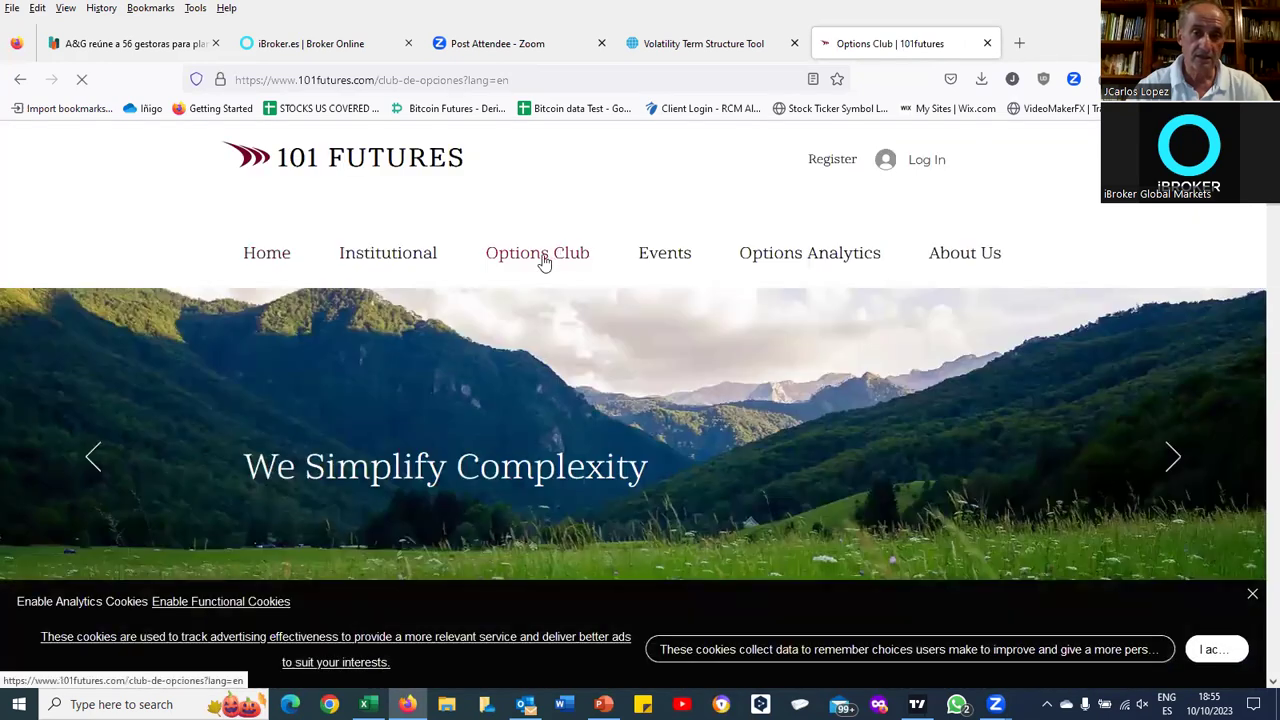
pyautogui.moveTo(536, 265)
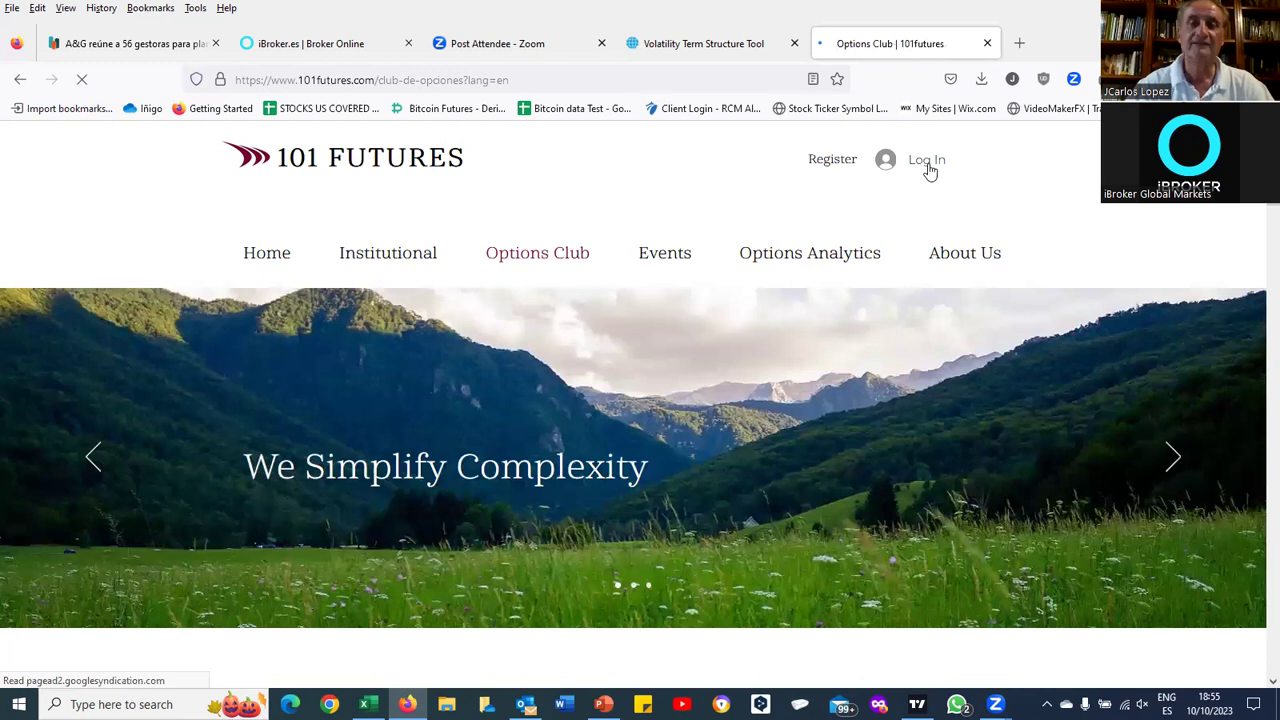
pyautogui.click(520, 256)
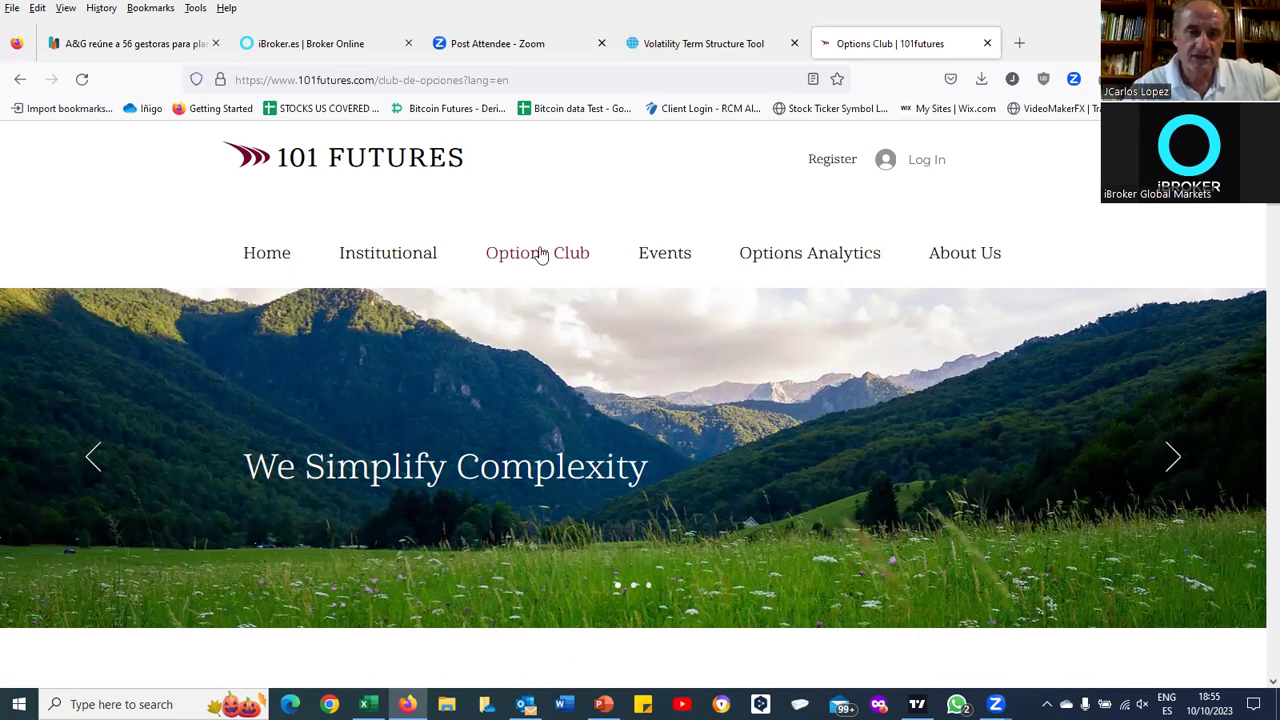
pyautogui.scroll(-3, 549, 318)
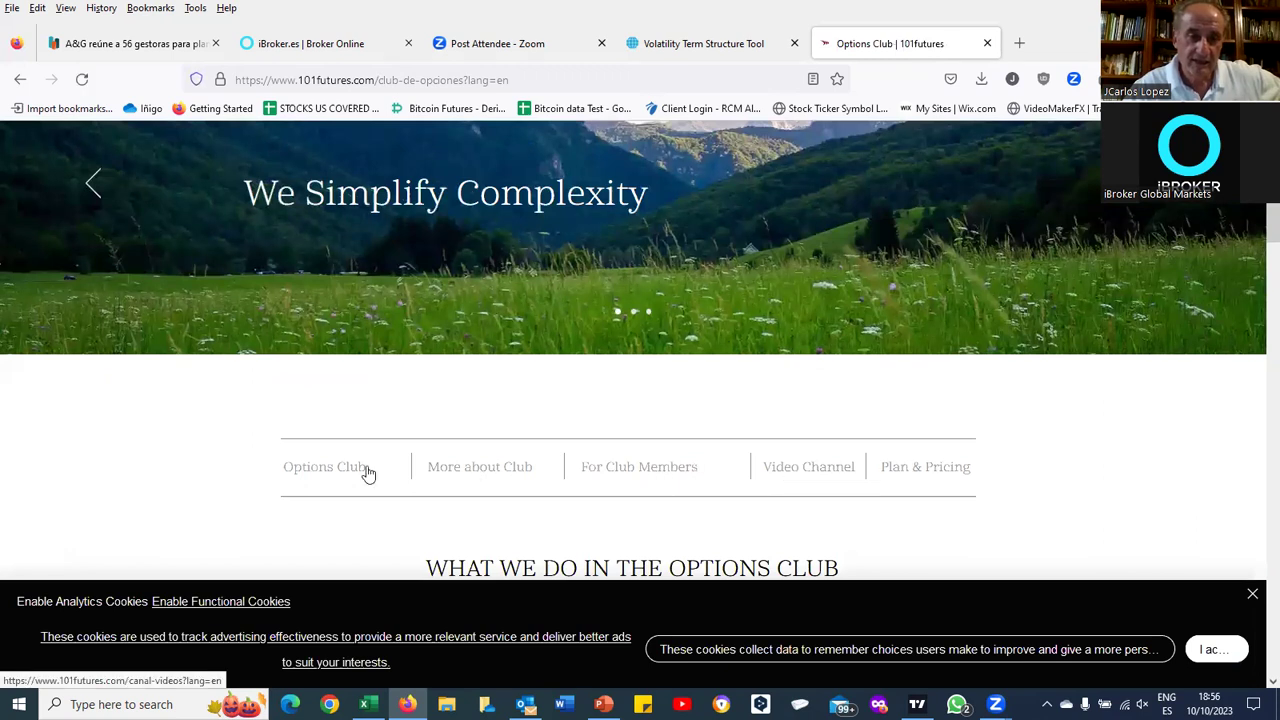
pyautogui.click(361, 471)
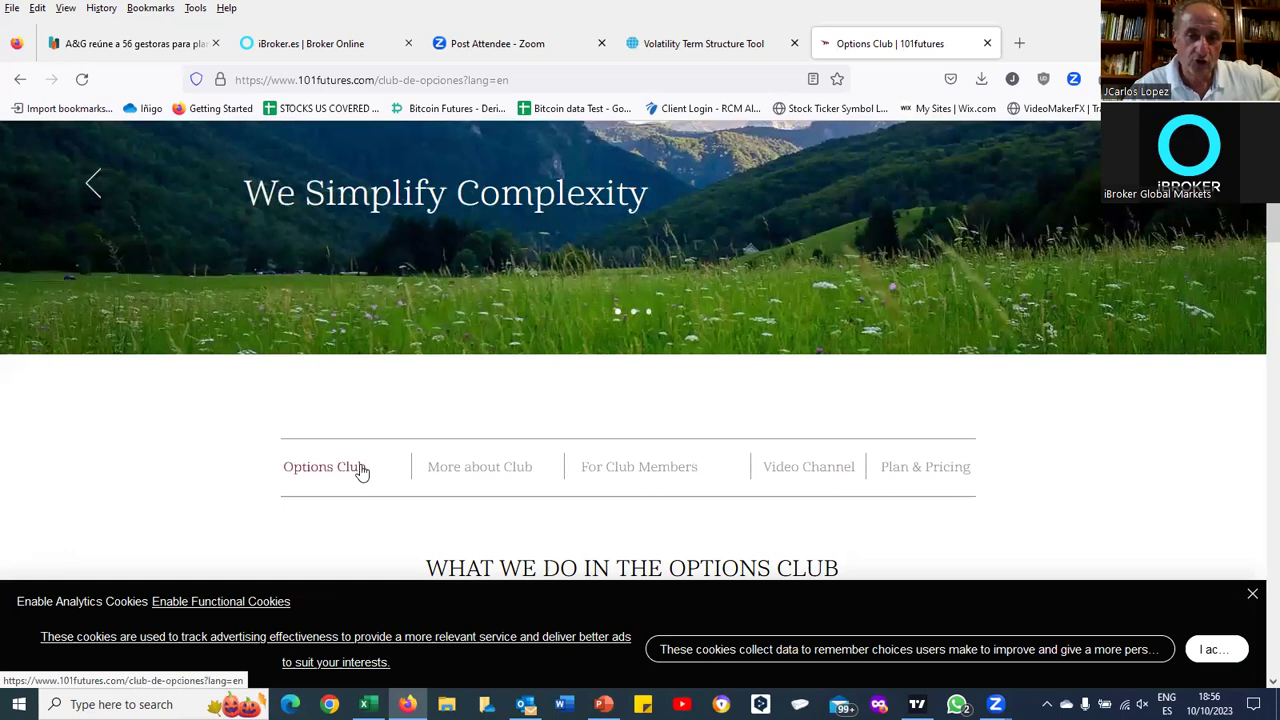
# Accept the site's cookies and open the Plan & Pricing page of the Options Club
pyautogui.click(913, 478)
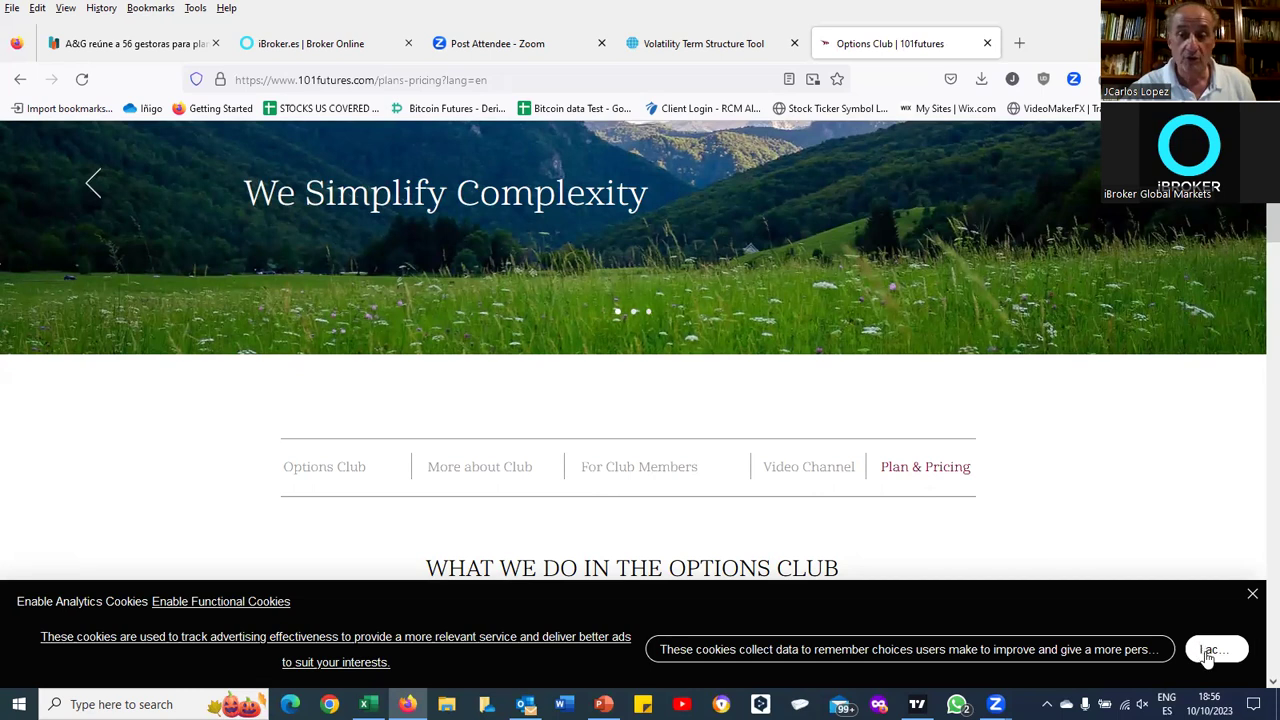
pyautogui.click(907, 478)
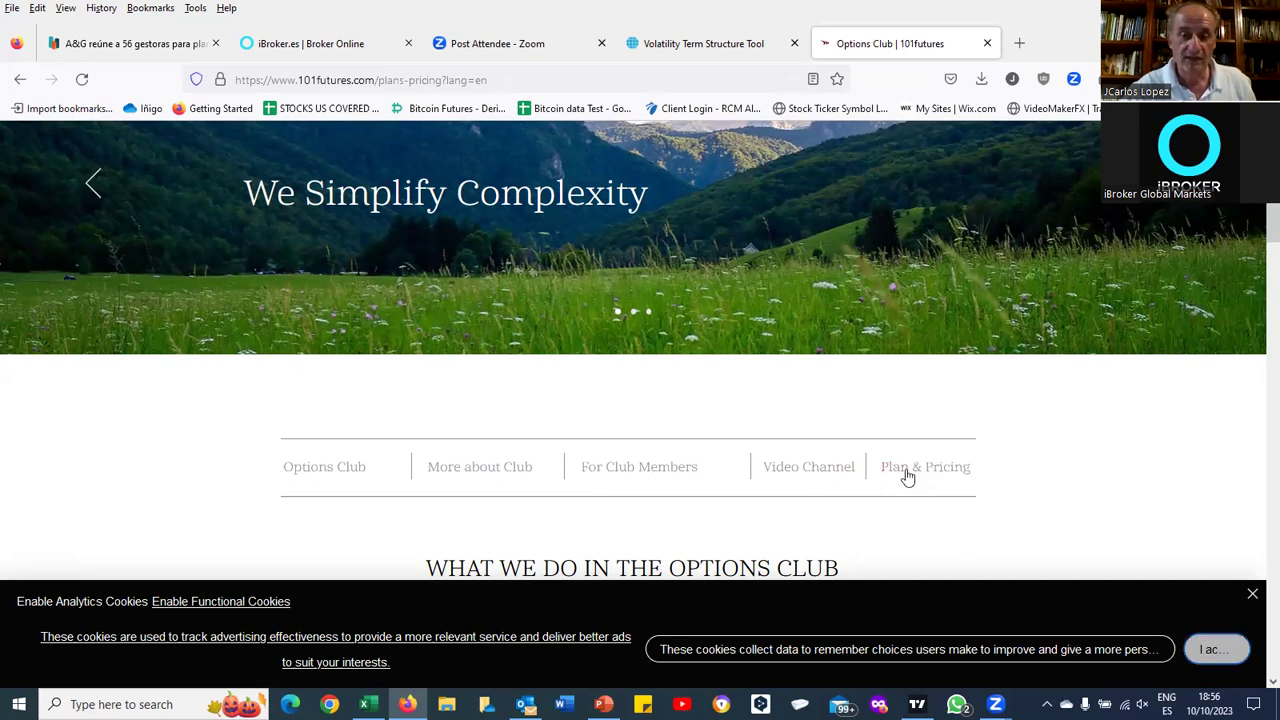
pyautogui.click(907, 474)
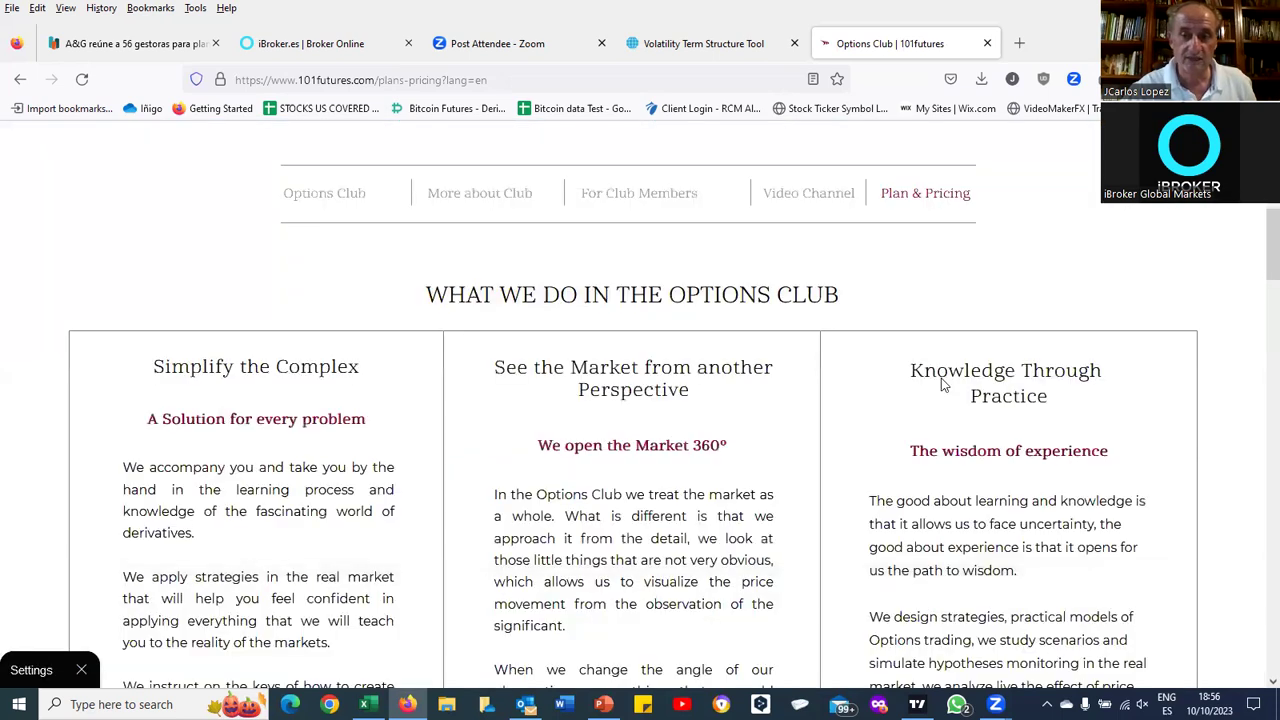
pyautogui.scroll(1, 908, 295)
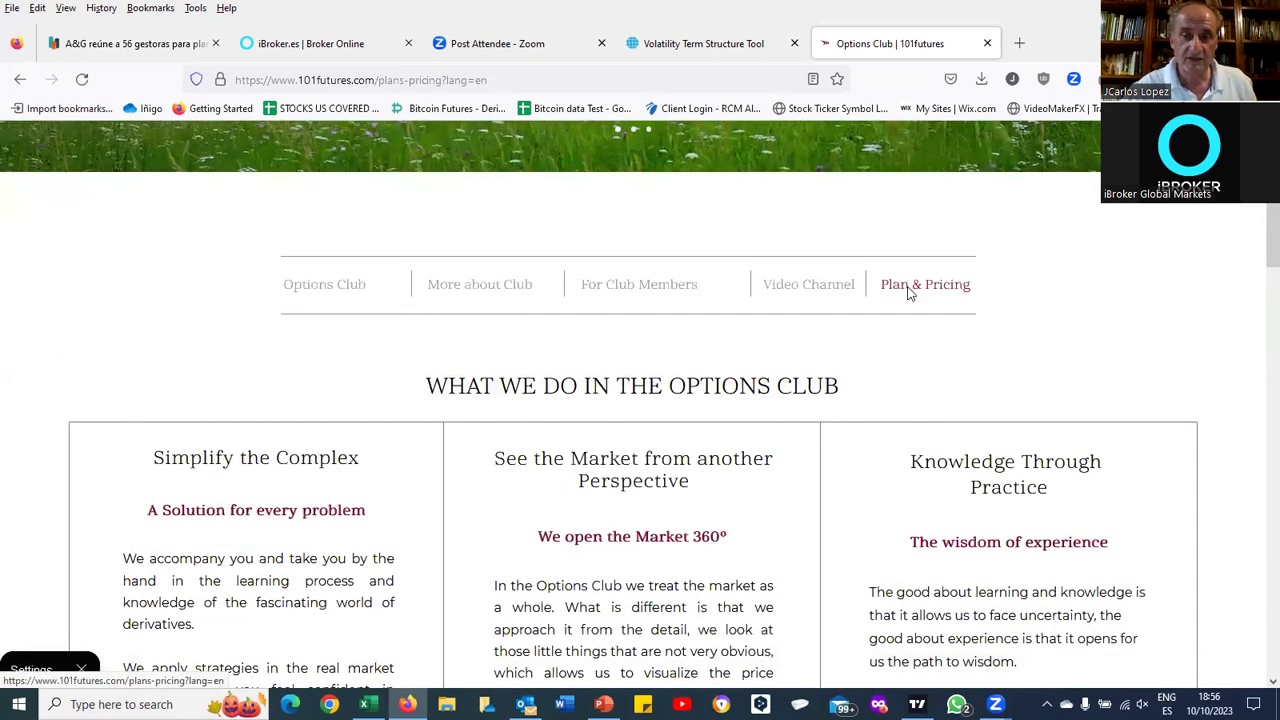
pyautogui.scroll(2, 825, 412)
pyautogui.scroll(3, 826, 411)
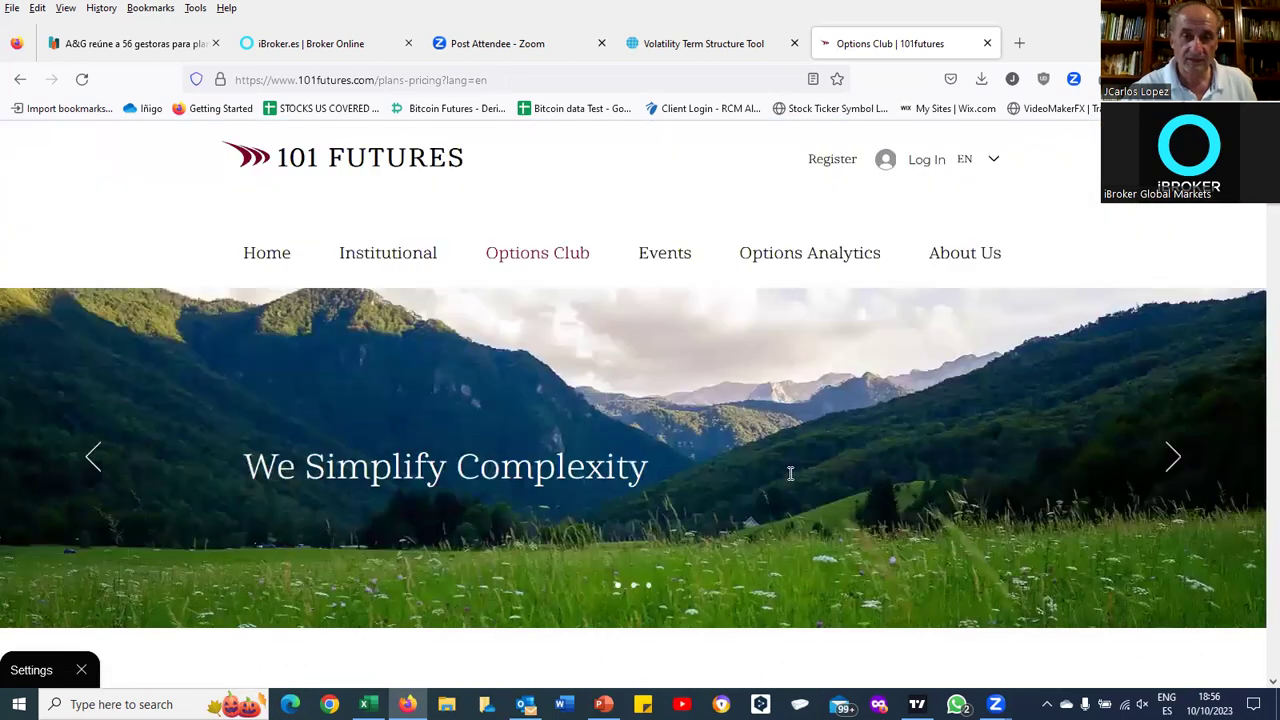
pyautogui.scroll(-4, 790, 475)
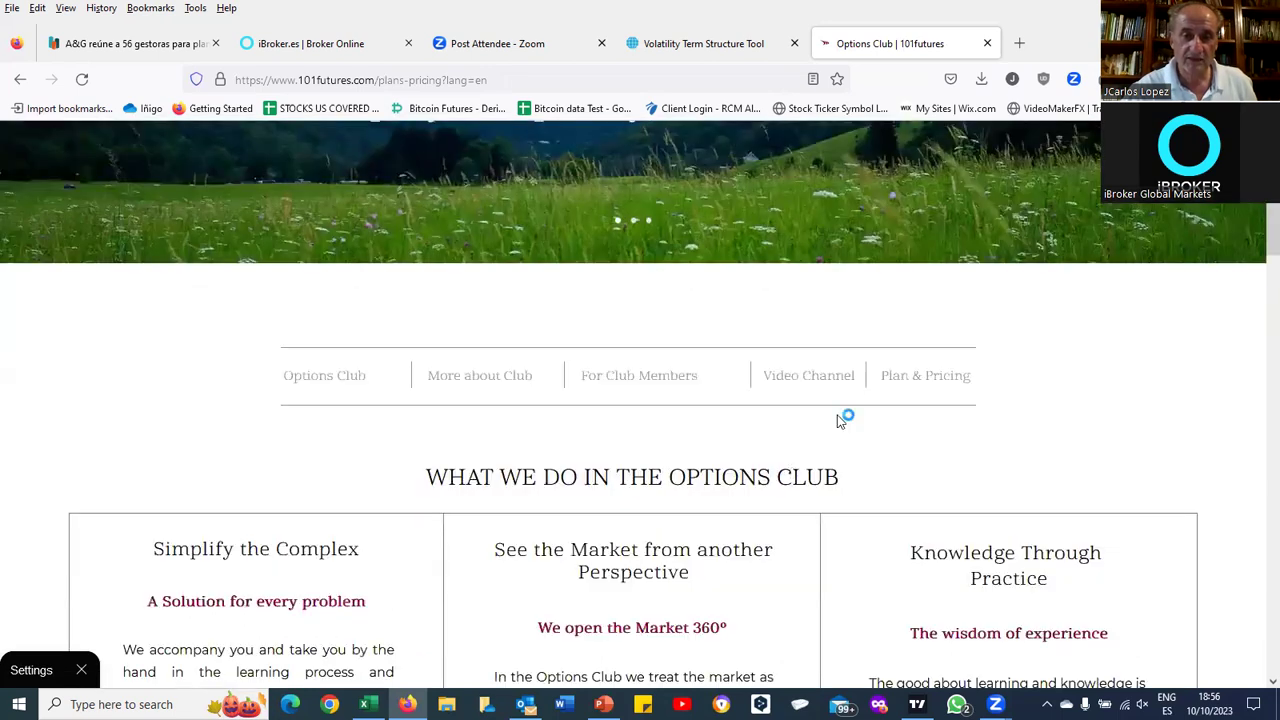
pyautogui.click(896, 390)
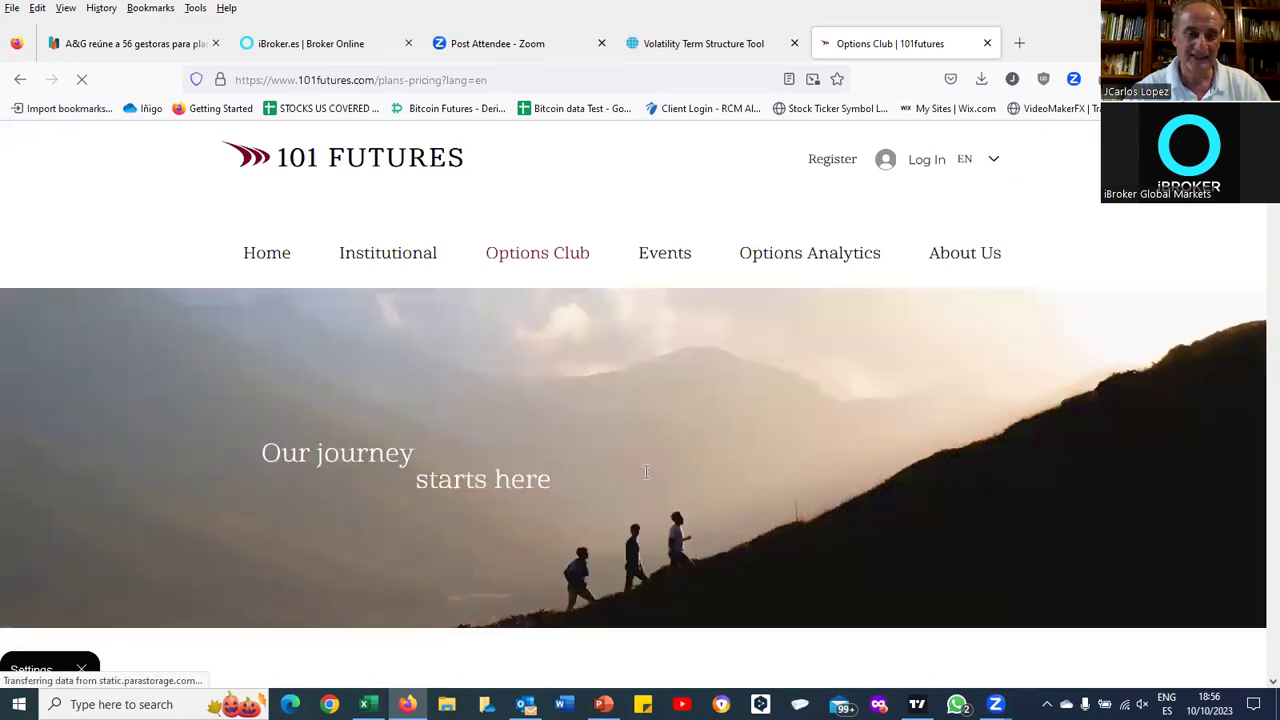
# Look through the Option Club program and its month-by-month list of strategies up to December
pyautogui.scroll(-5, 646, 475)
pyautogui.scroll(-1, 646, 471)
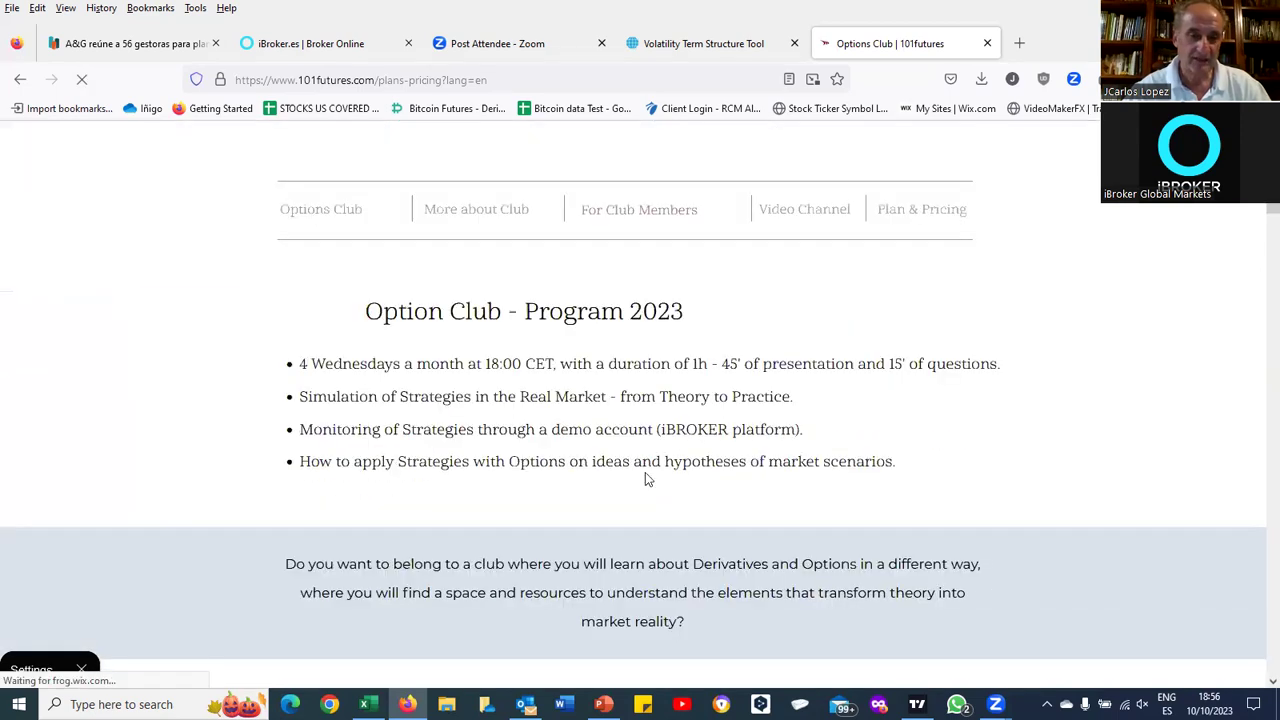
pyautogui.scroll(-5, 645, 476)
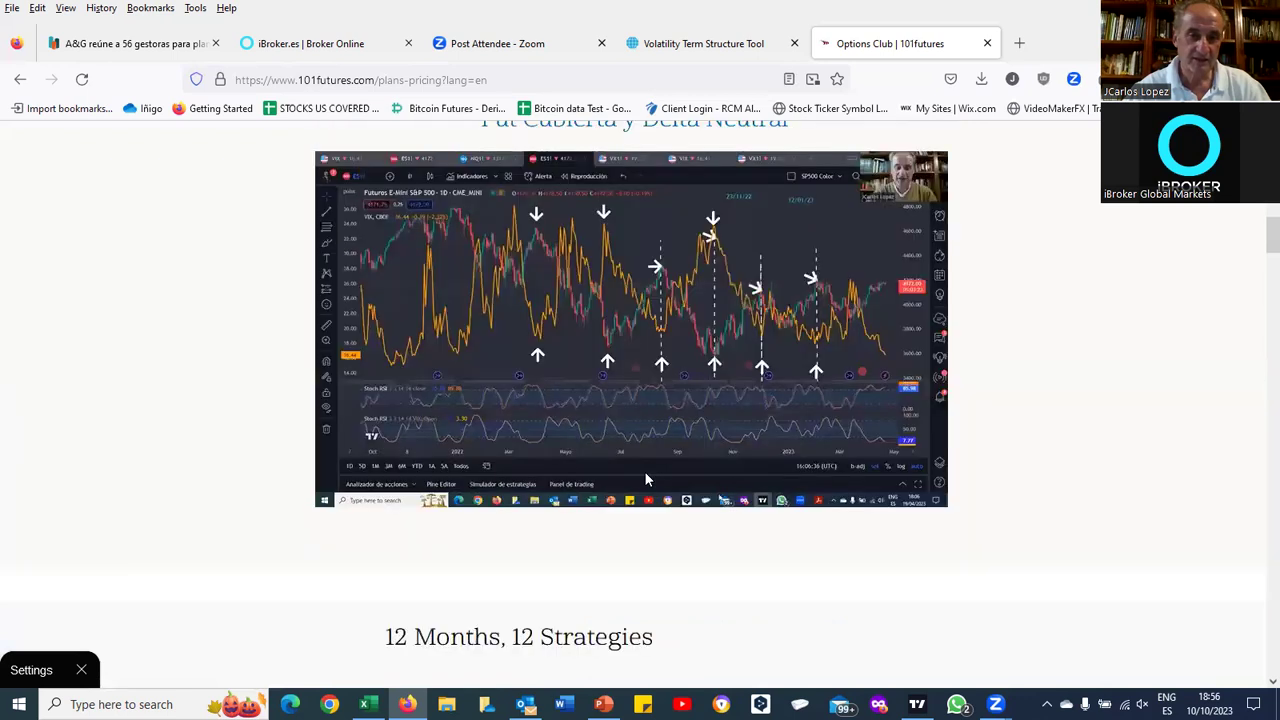
pyautogui.scroll(-10, 644, 471)
pyautogui.scroll(-5, 645, 478)
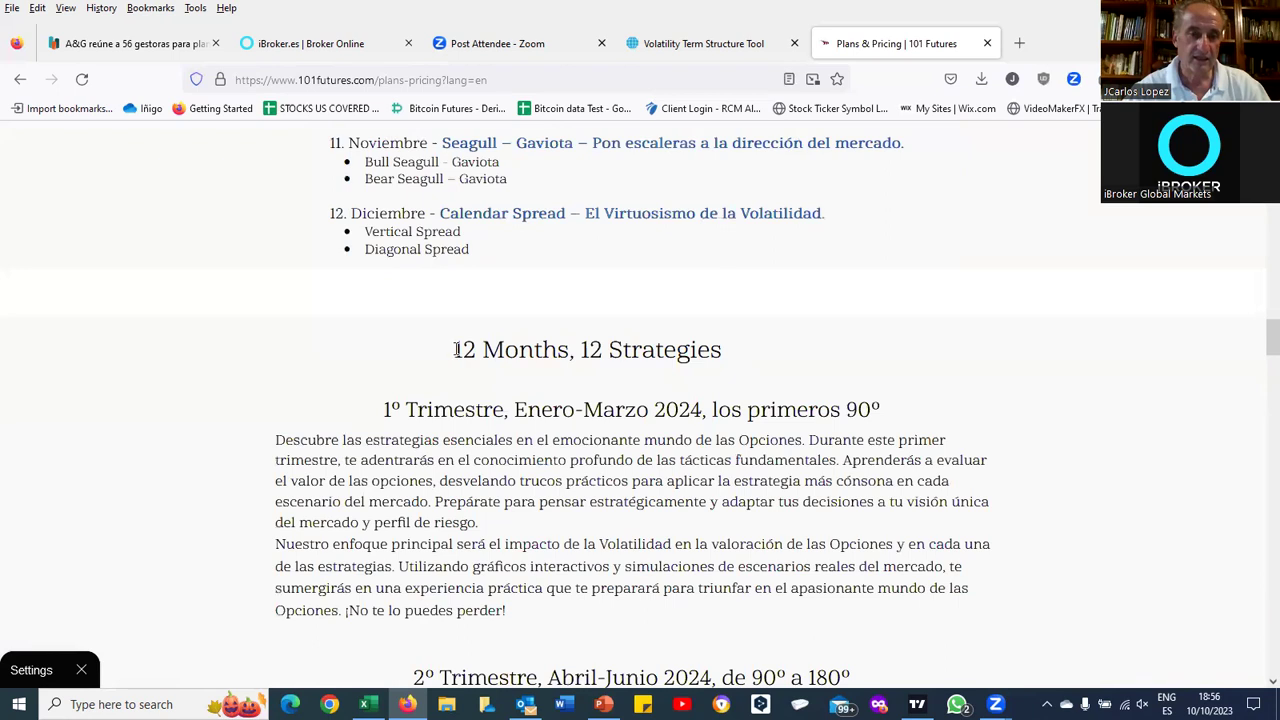
pyautogui.scroll(2, 456, 349)
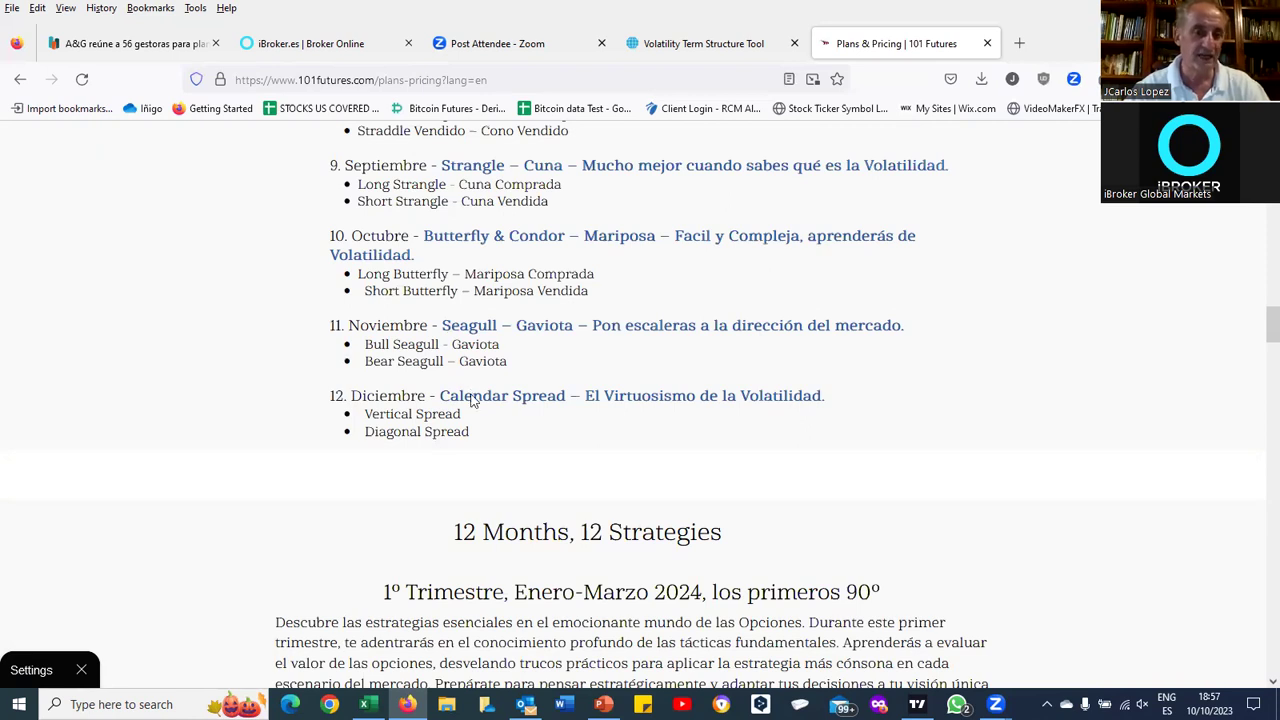
# Read the quarterly descriptions of the 2024 program and the lists of call, put and volatility spread strategies
pyautogui.scroll(-5, 472, 395)
pyautogui.scroll(1, 472, 397)
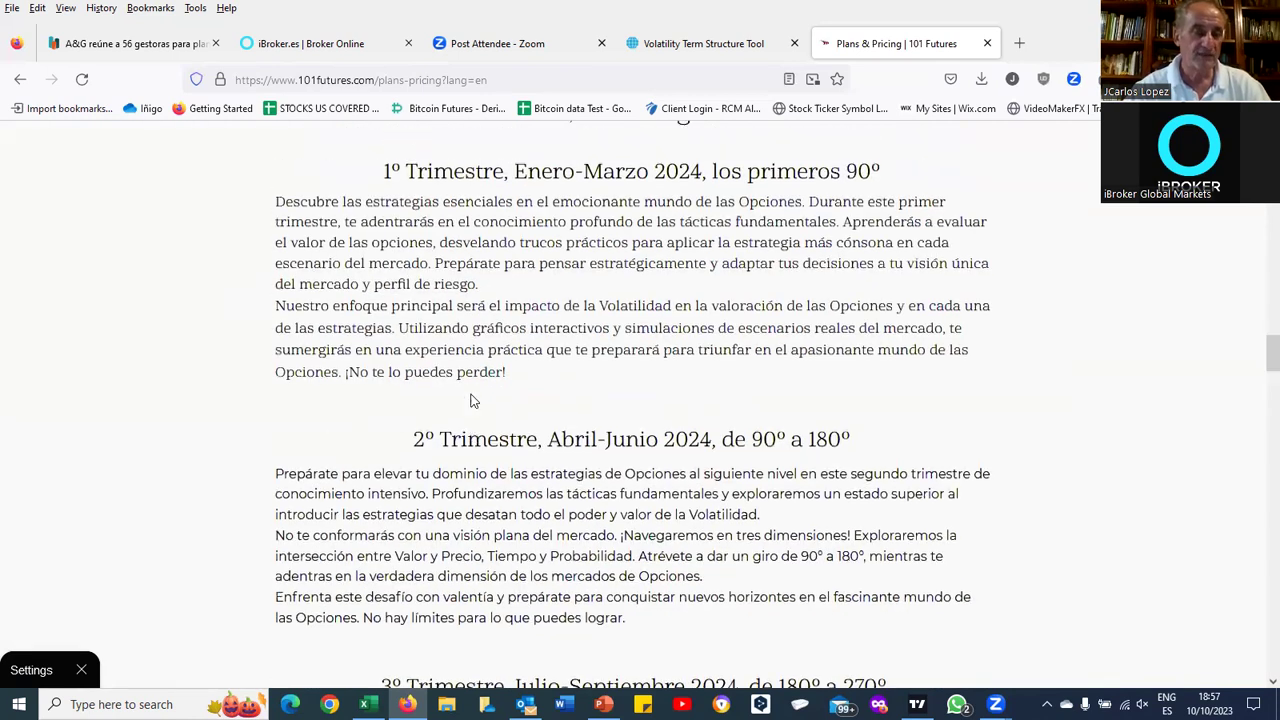
pyautogui.scroll(1, 473, 400)
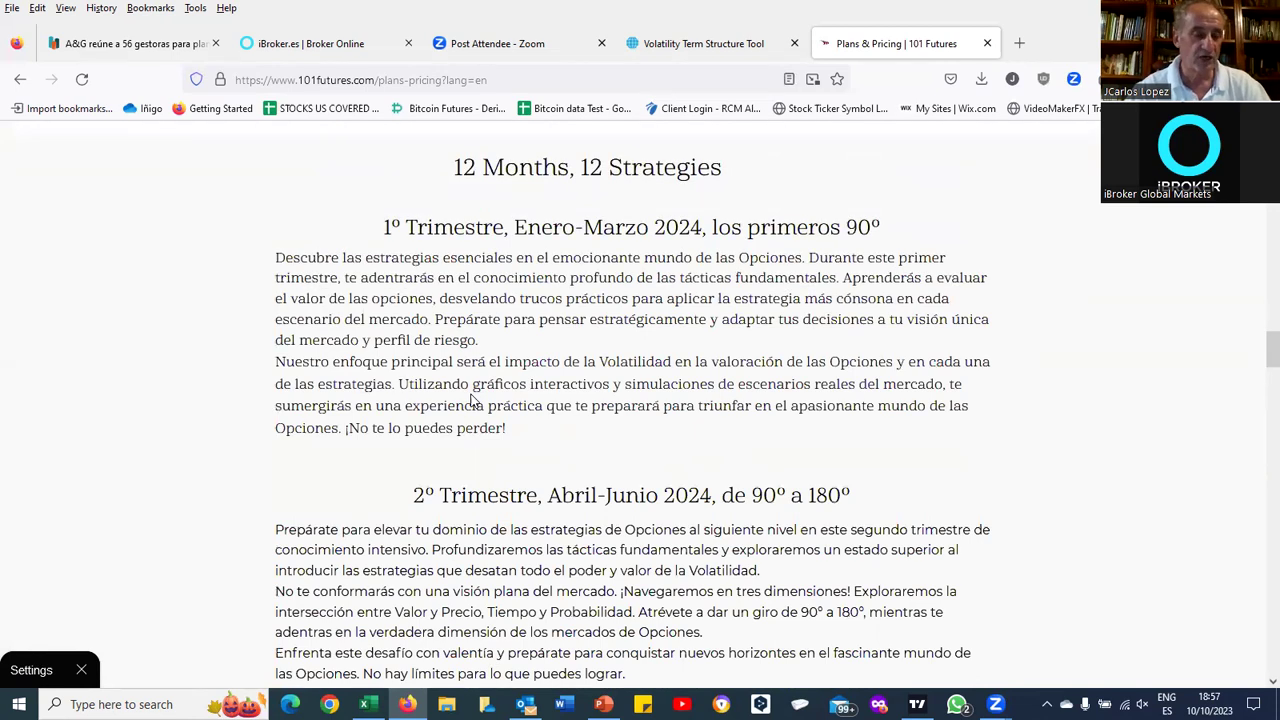
pyautogui.scroll(-8, 472, 397)
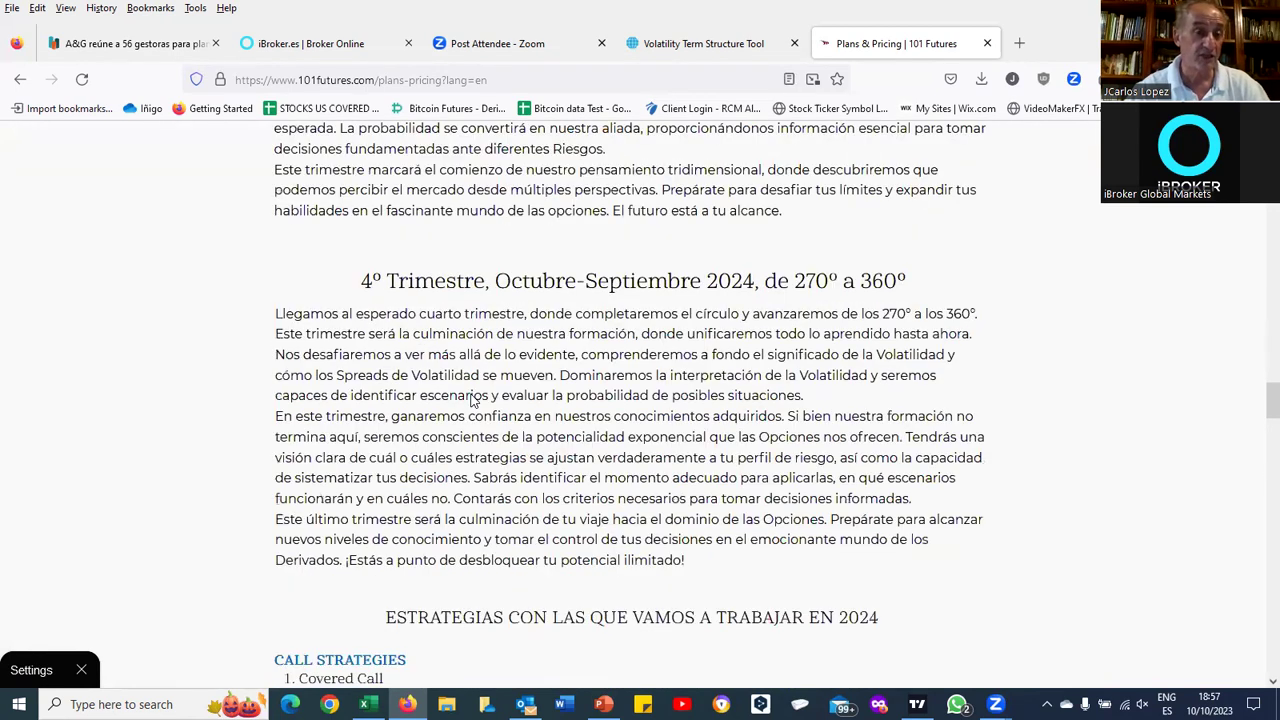
pyautogui.scroll(-6, 473, 400)
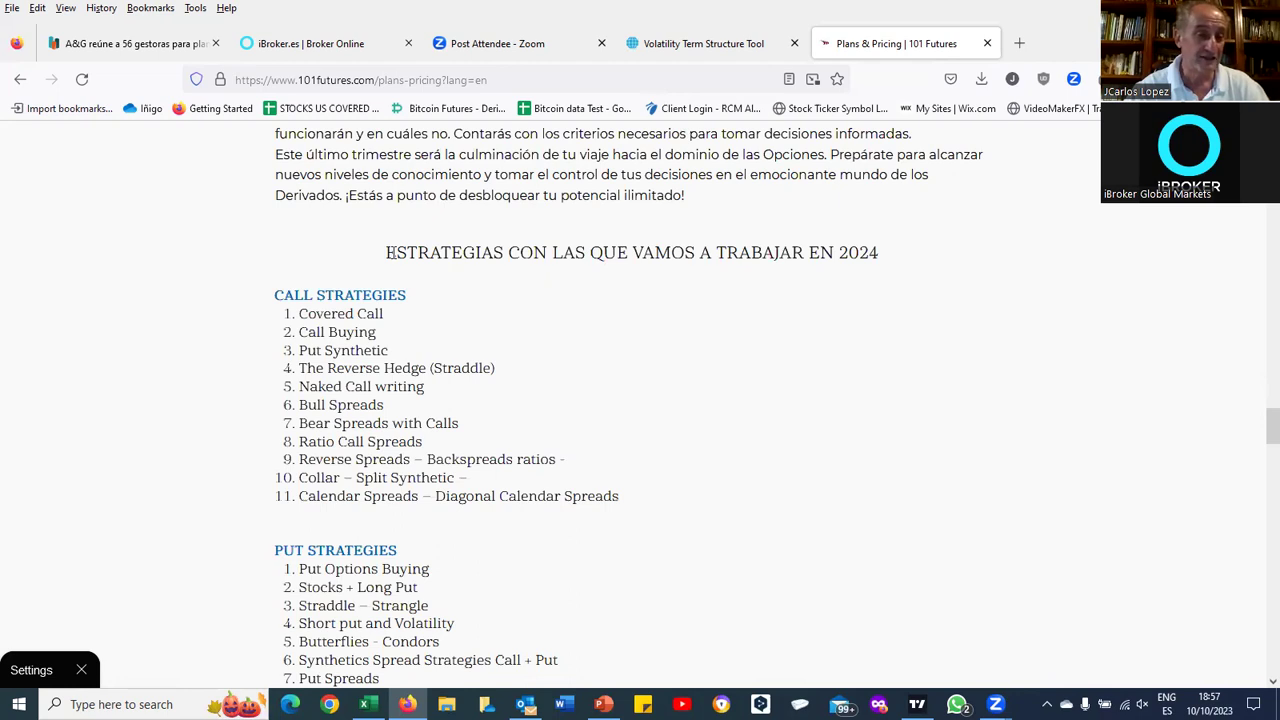
pyautogui.scroll(-3, 389, 253)
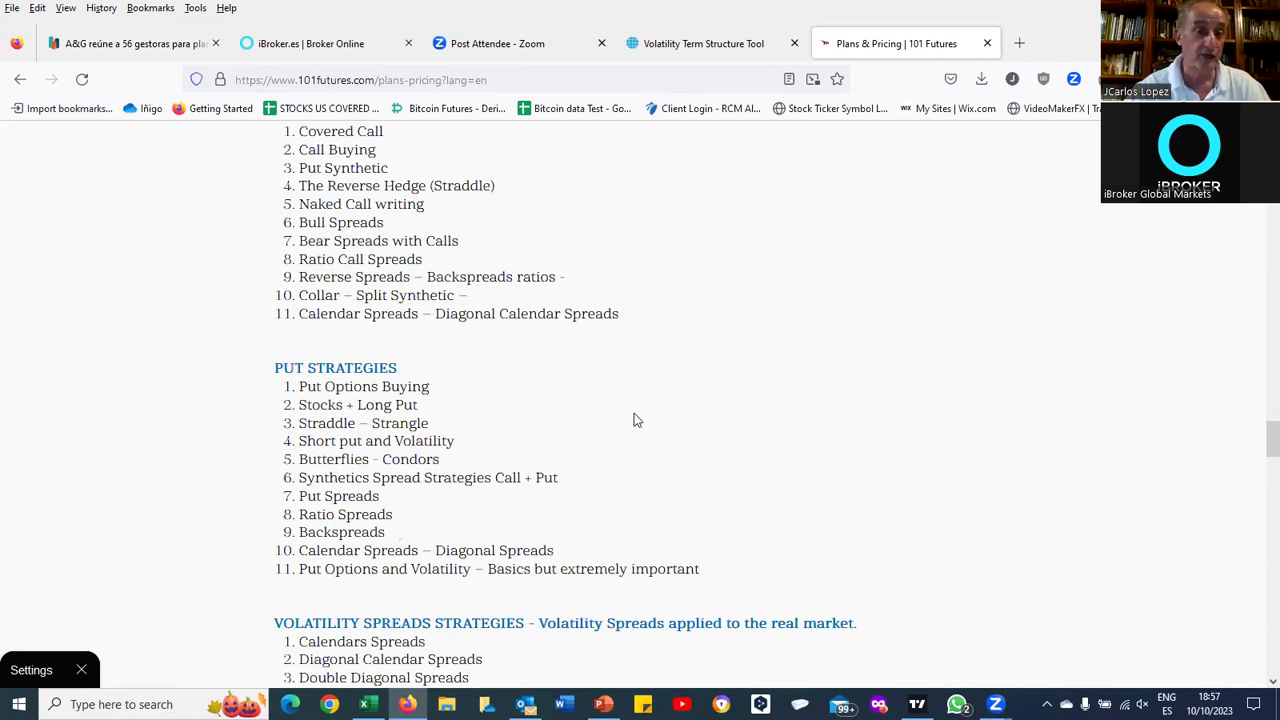
pyautogui.scroll(6, 634, 413)
pyautogui.scroll(10, 634, 413)
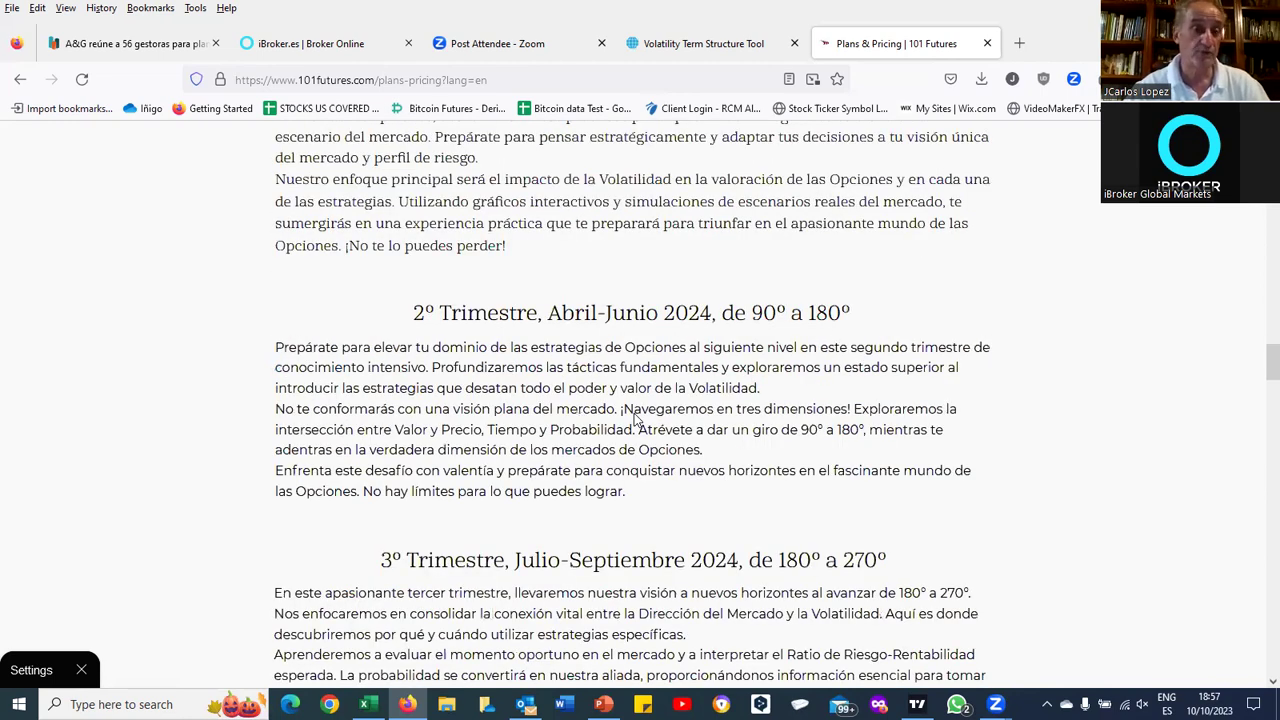
# Look back through the month-by-month strategy list and the Option Club presentation up to the page header
pyautogui.scroll(10, 634, 418)
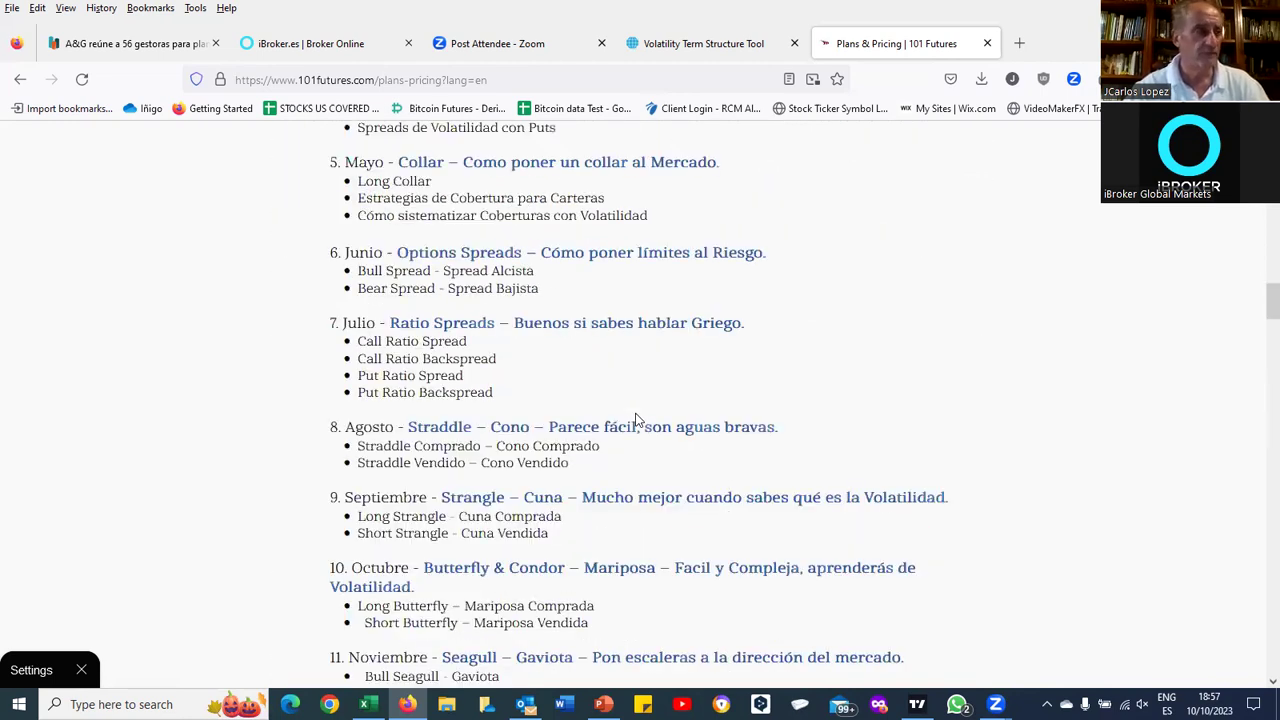
pyautogui.scroll(3, 637, 420)
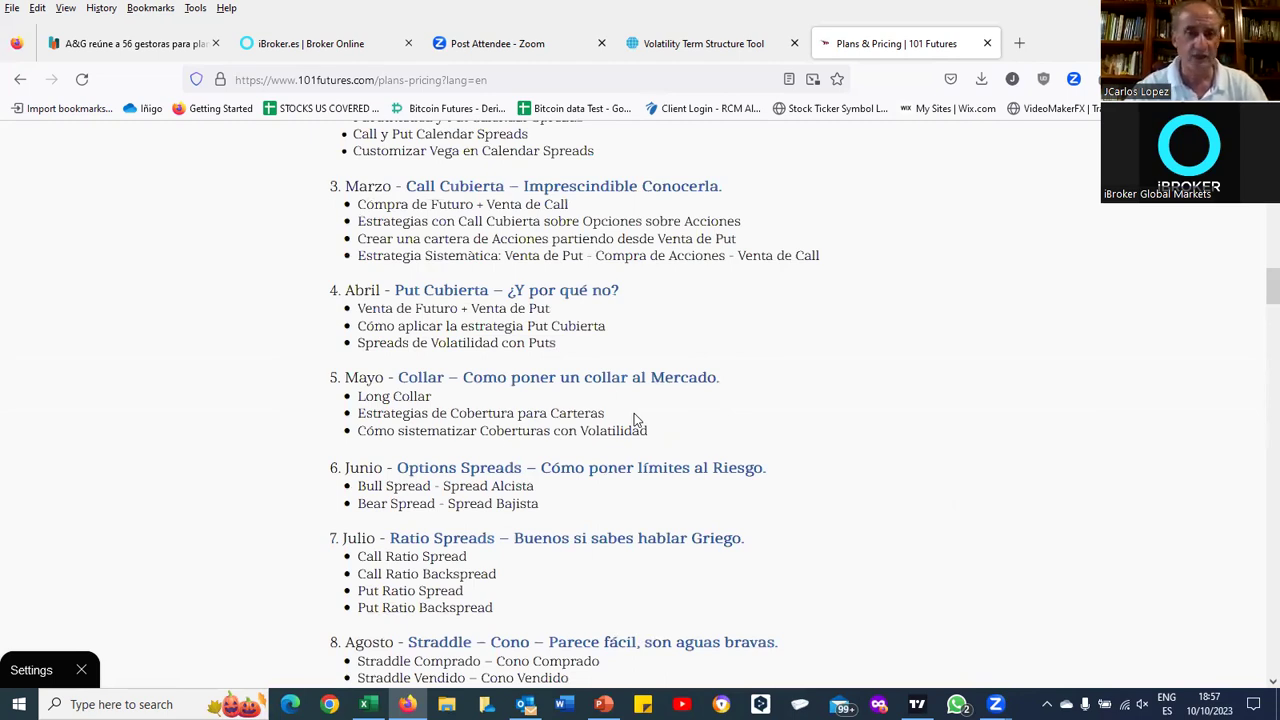
pyautogui.scroll(10, 634, 413)
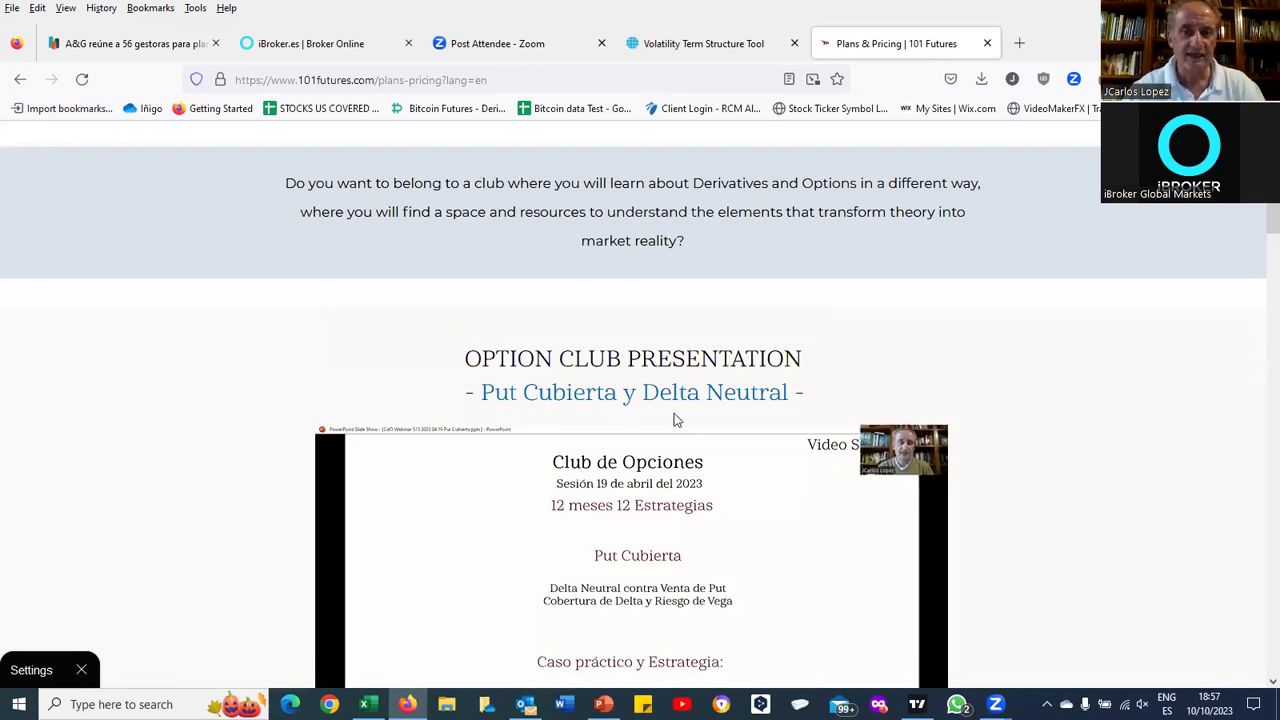
pyautogui.scroll(10, 675, 416)
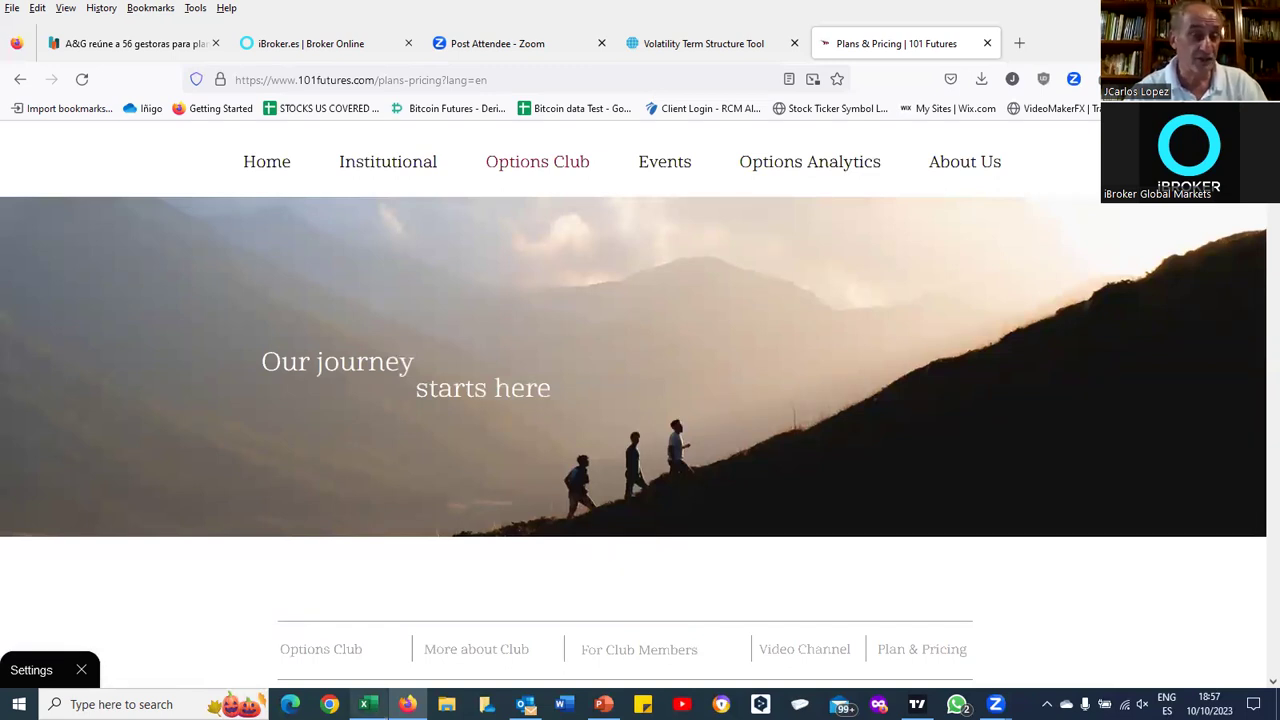
# Switch to the Excel simulator sheet and examine the payoff graph and the price levels of the what-if scenarios
pyautogui.click(368, 704)
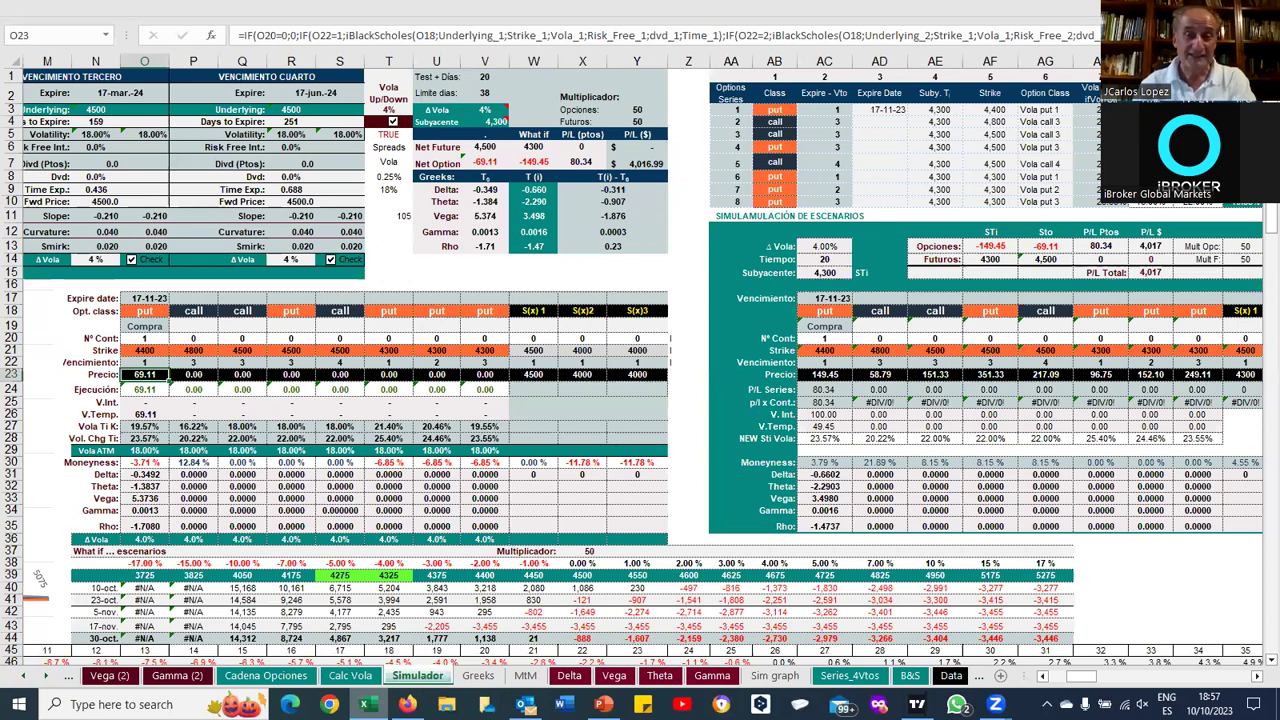
pyautogui.click(1043, 680)
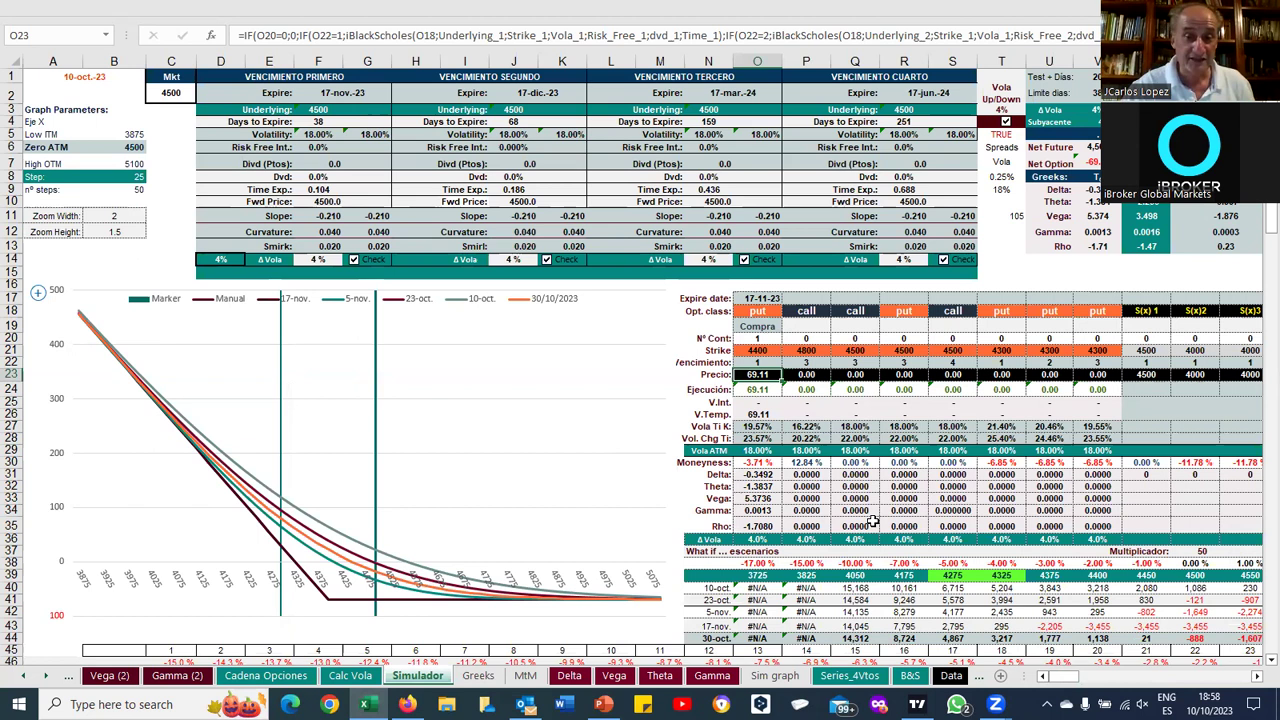
pyautogui.scroll(-2, 873, 521)
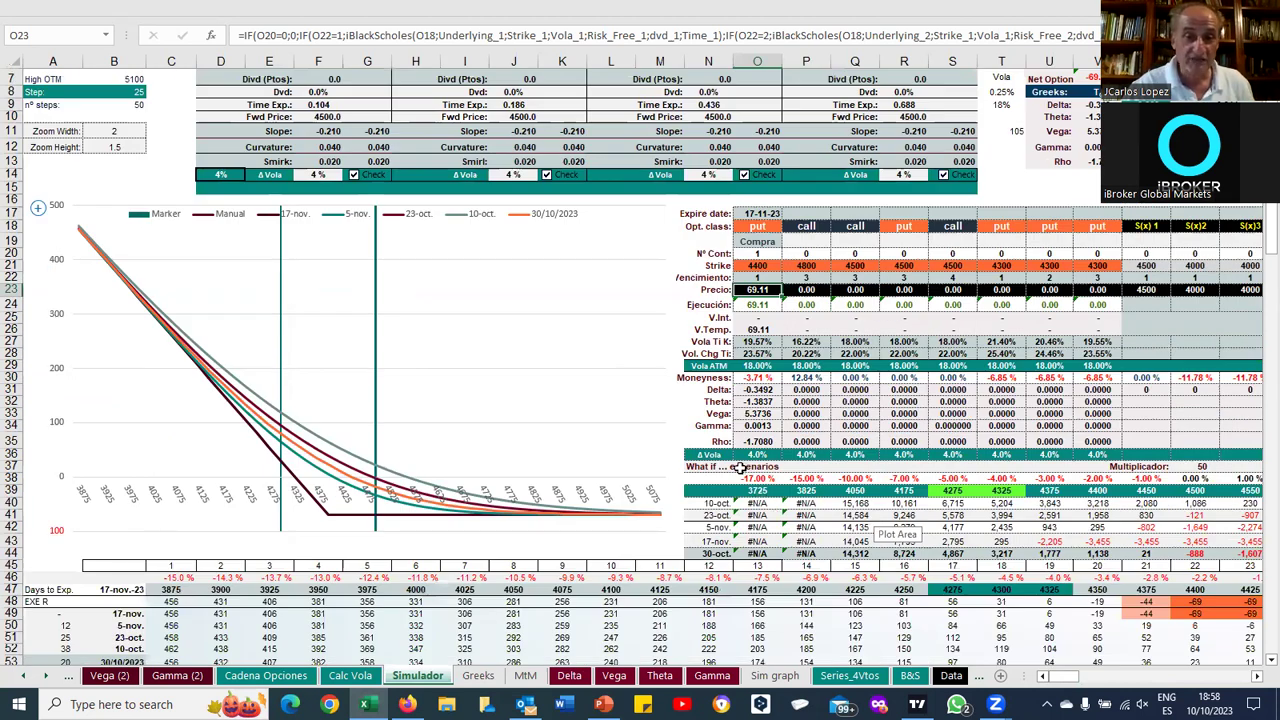
pyautogui.click(745, 467)
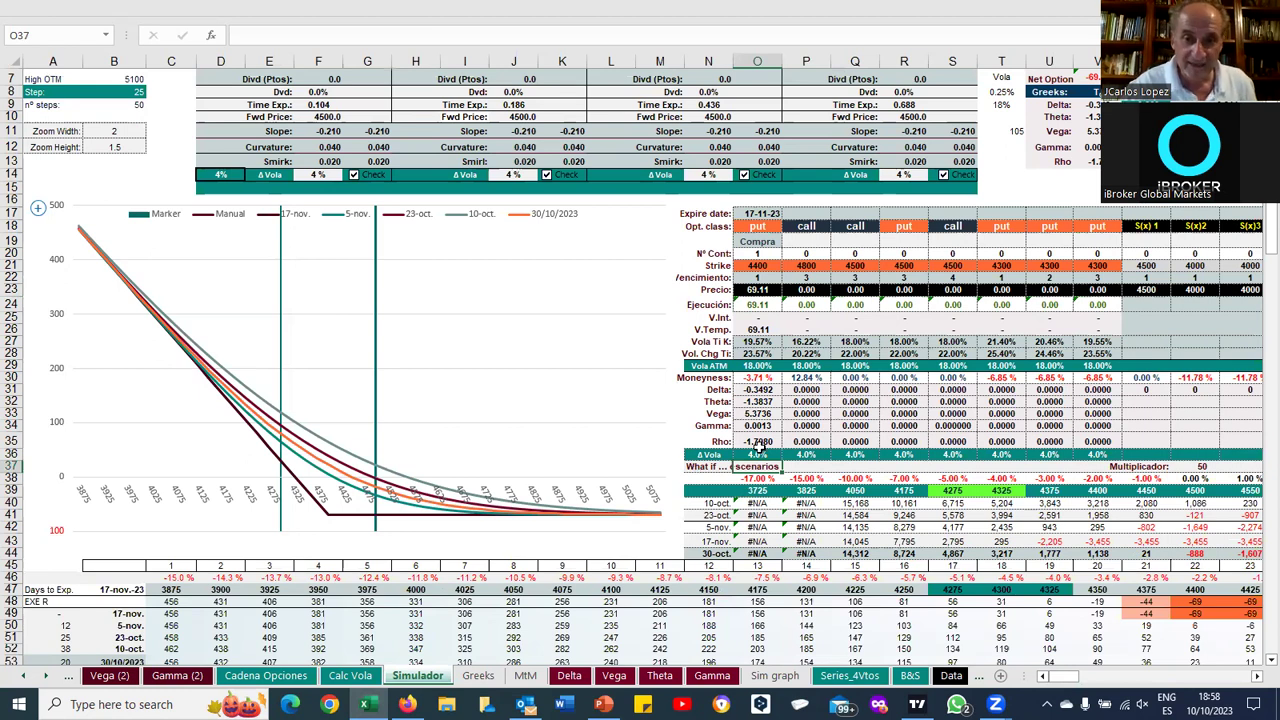
pyautogui.scroll(-1, 893, 440)
pyautogui.click(855, 448)
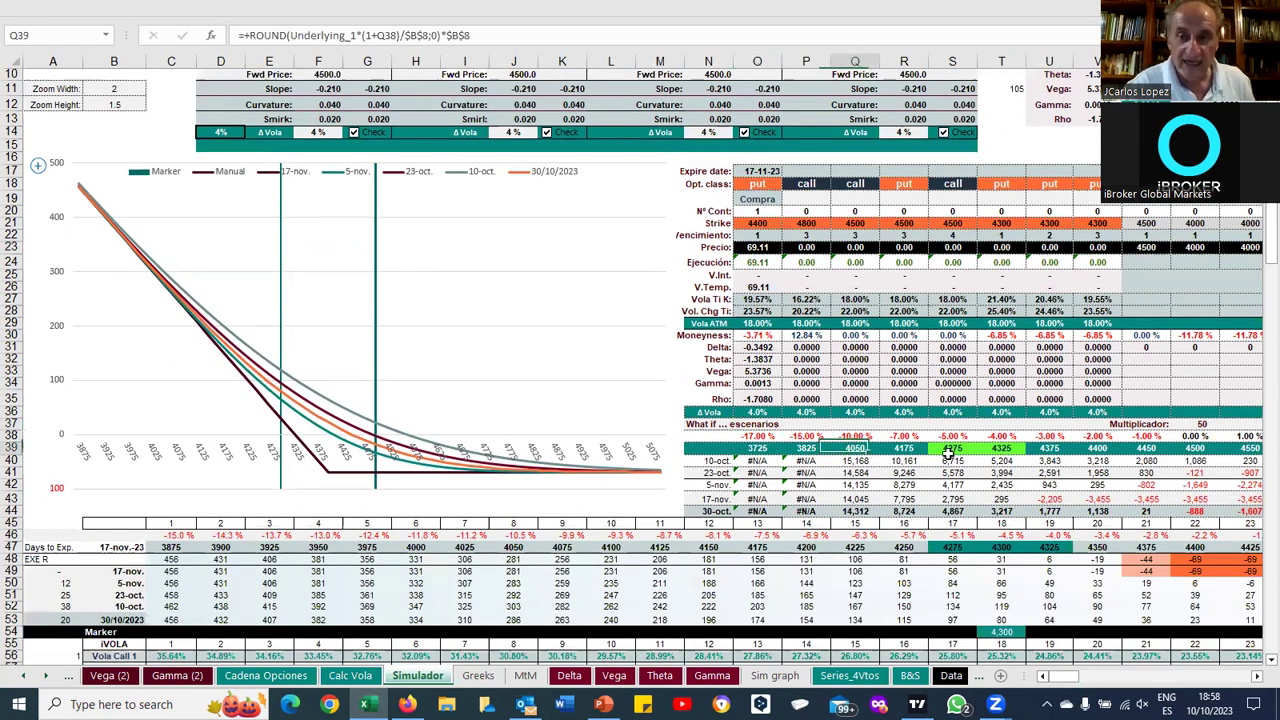
pyautogui.click(797, 436)
pyautogui.click(807, 448)
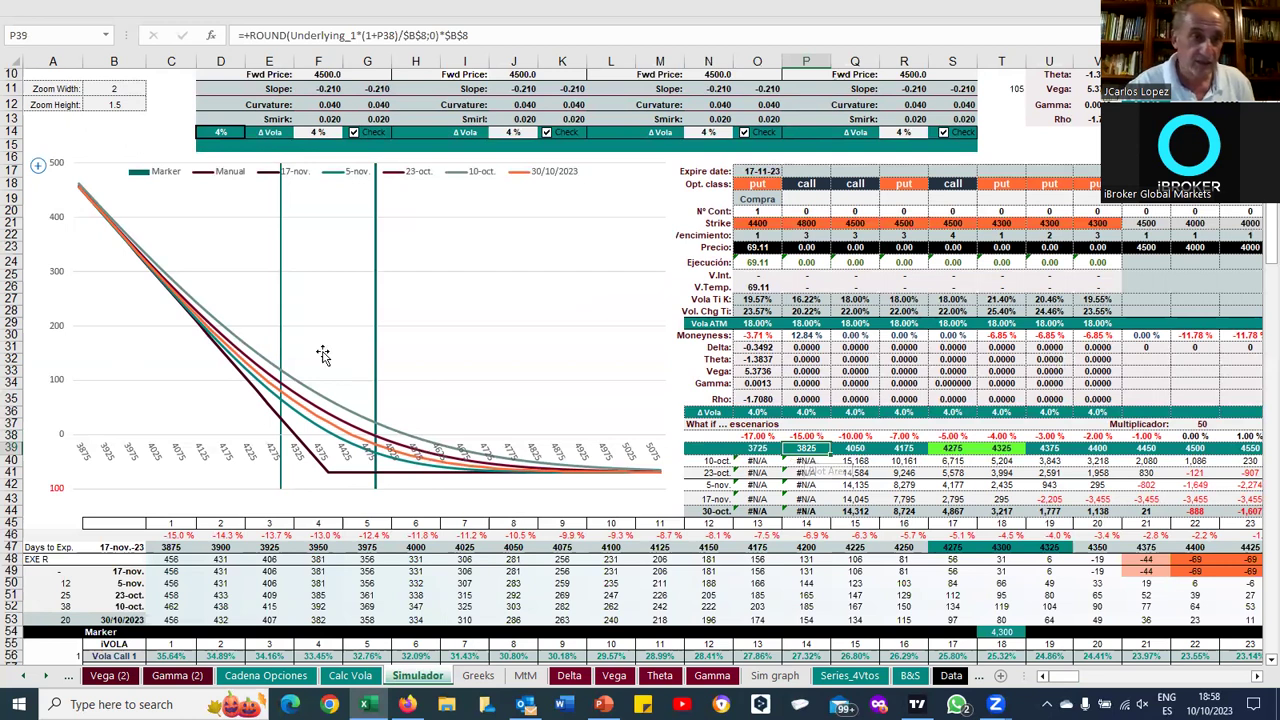
# Set the graph parameter Step to 50
pyautogui.scroll(1, 324, 356)
pyautogui.scroll(2, 134, 176)
pyautogui.click(134, 176)
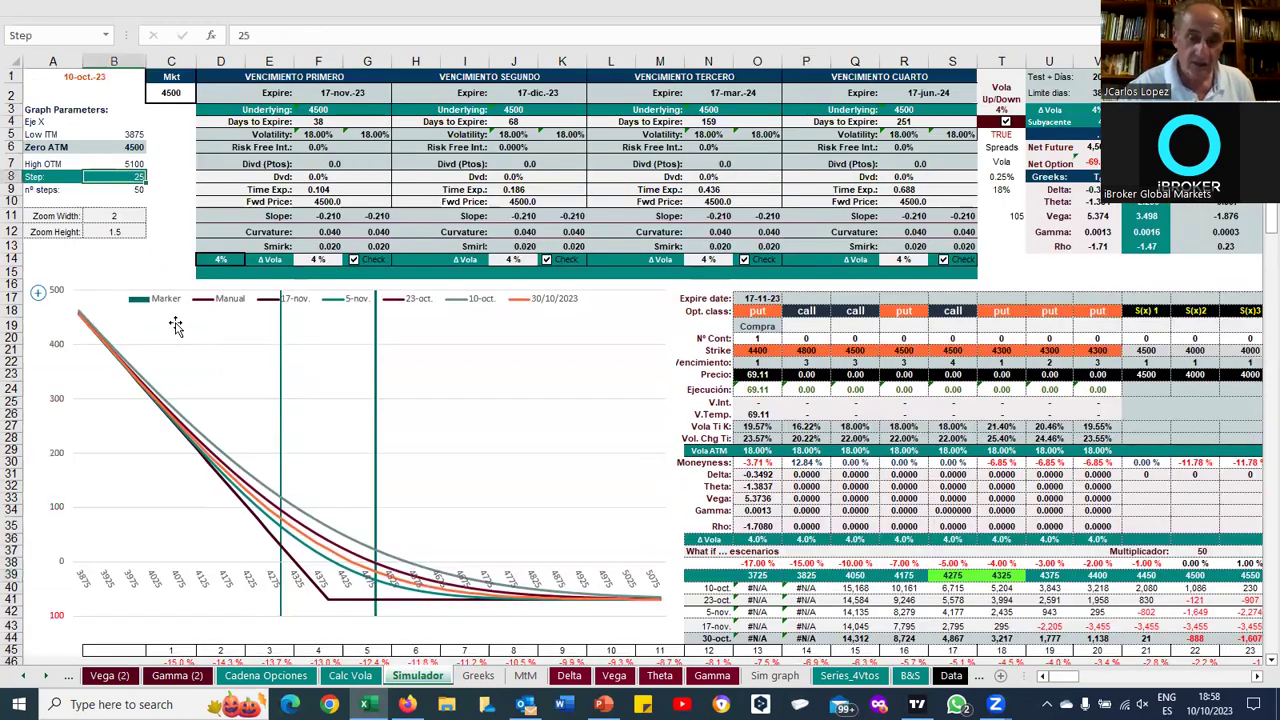
pyautogui.write('50')
pyautogui.press('Return')
pyautogui.click(688, 399)
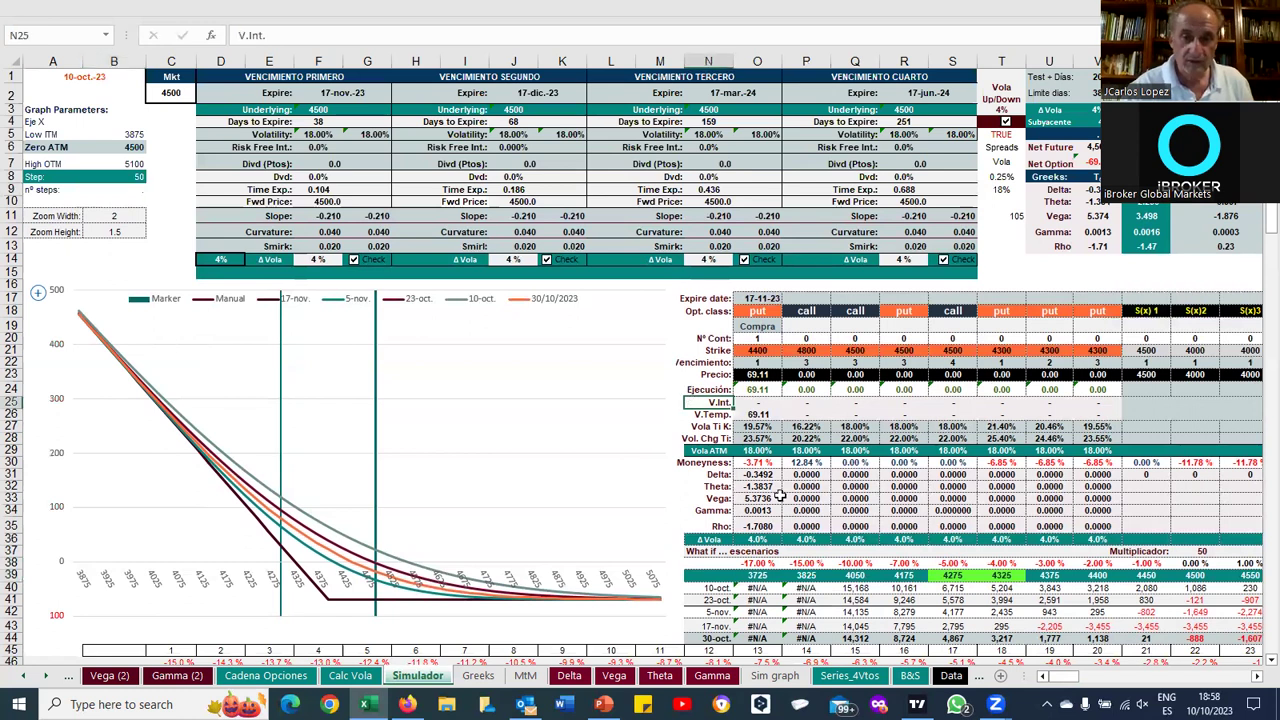
# Check the what-if scenario cells and the High OTM formula, and undo the graph parameter edits
pyautogui.click(806, 577)
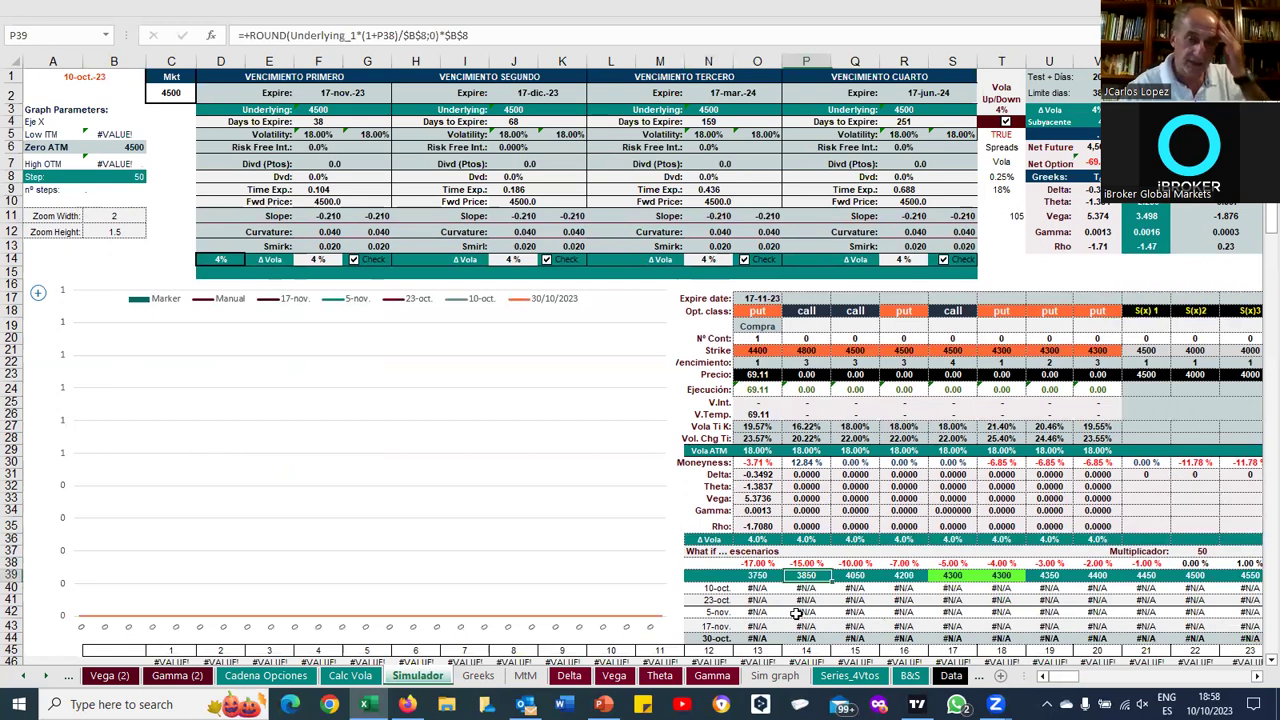
pyautogui.click(852, 578)
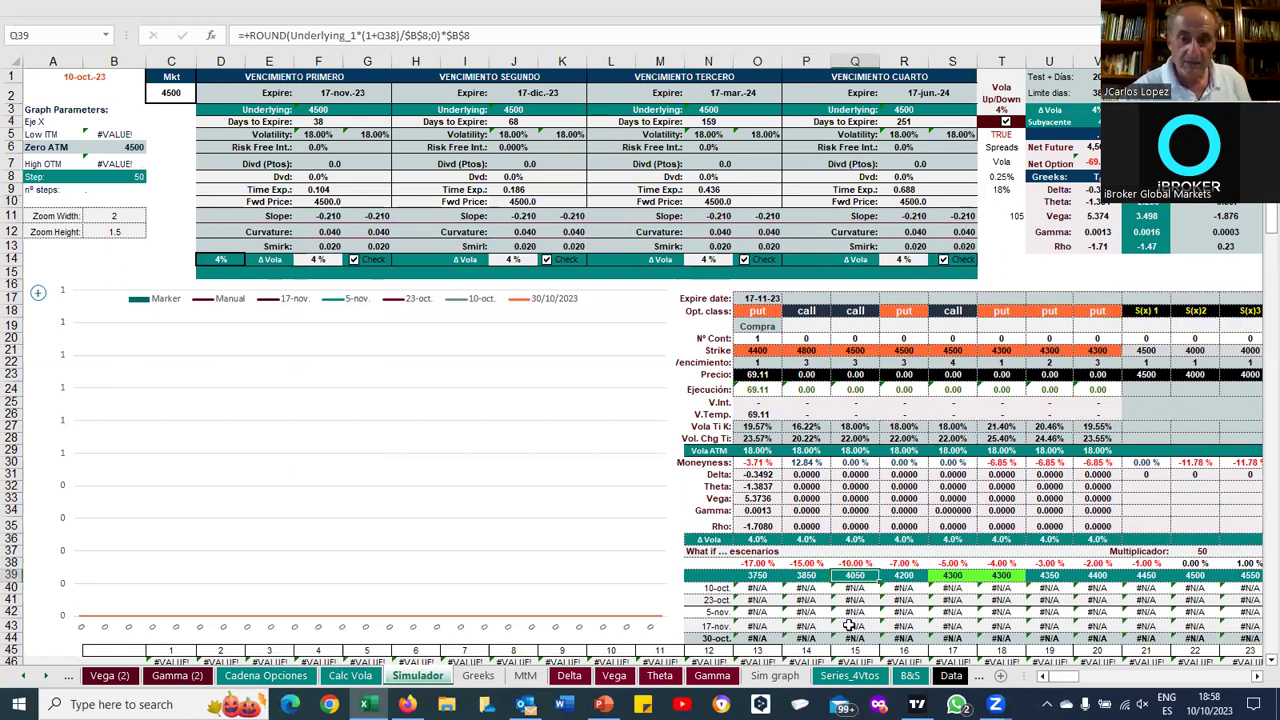
pyautogui.scroll(-2, 848, 625)
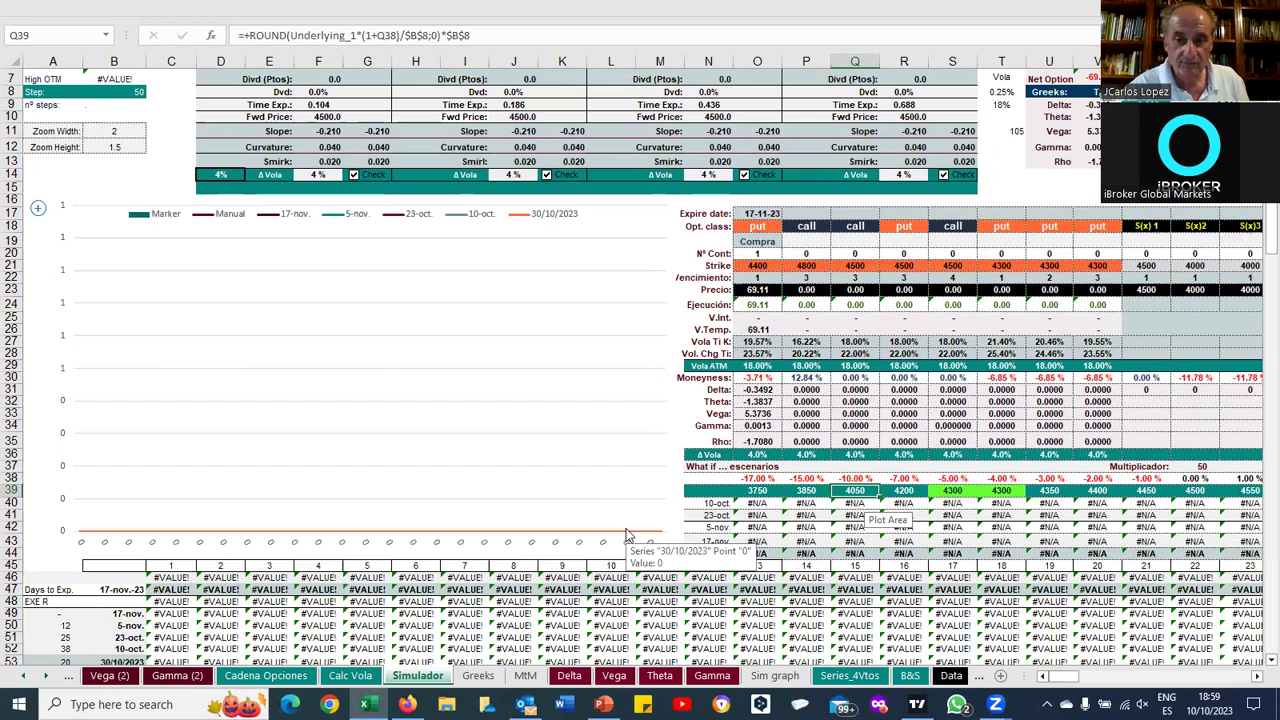
pyautogui.scroll(2, 626, 533)
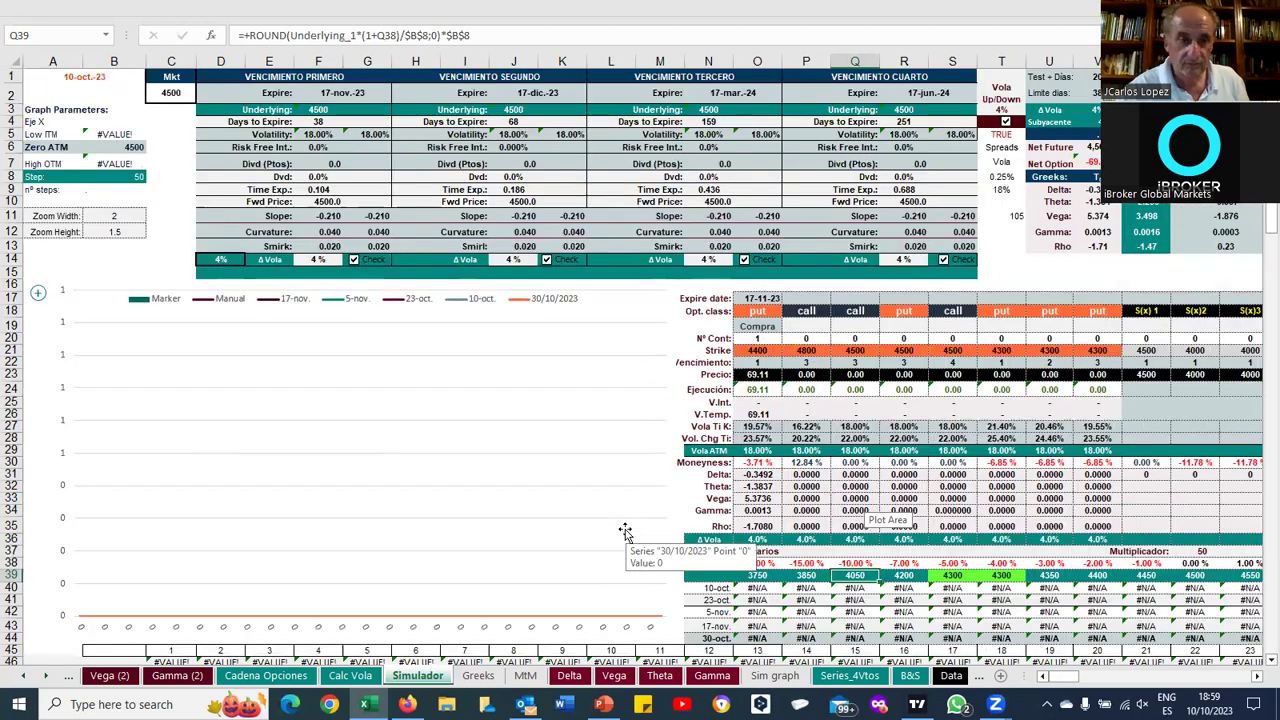
pyautogui.click(104, 165)
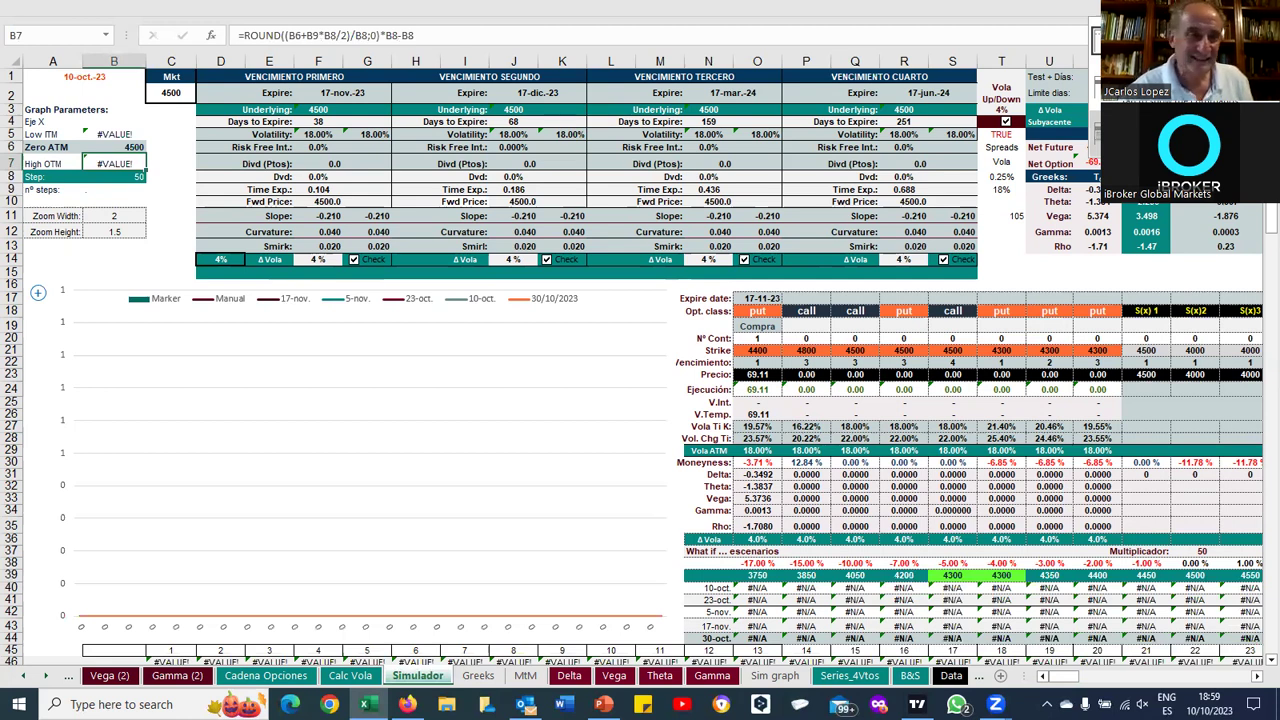
pyautogui.hotkey('ctrl', 'shift', 'F1')
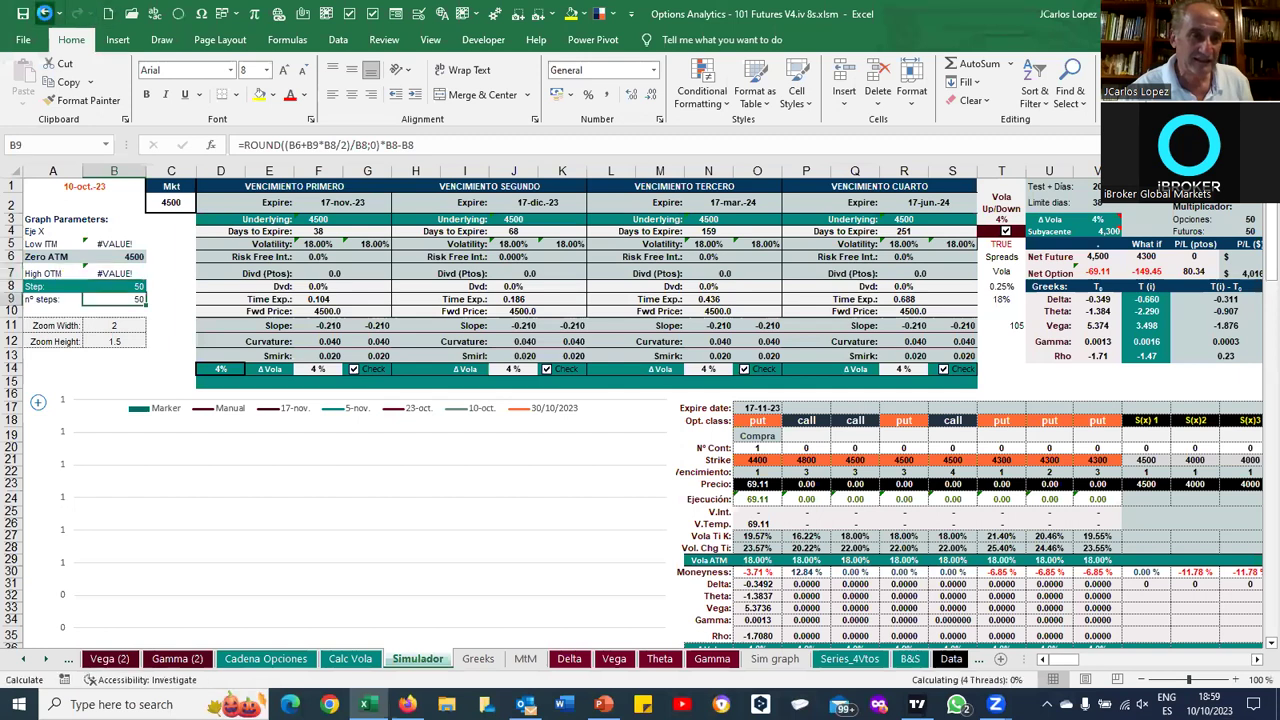
pyautogui.click(45, 14)
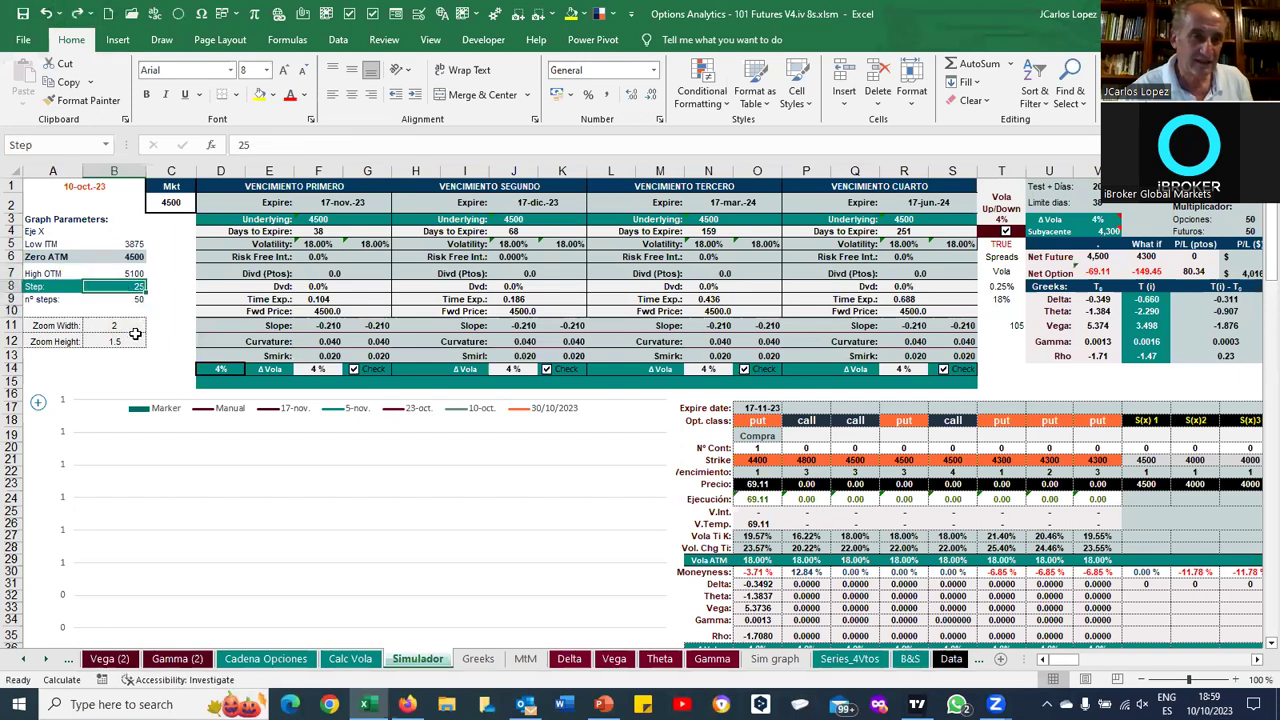
# Enter 50 as the graph's Step value in B8 and inspect the what-if column for the -17% move
pyautogui.write('50')
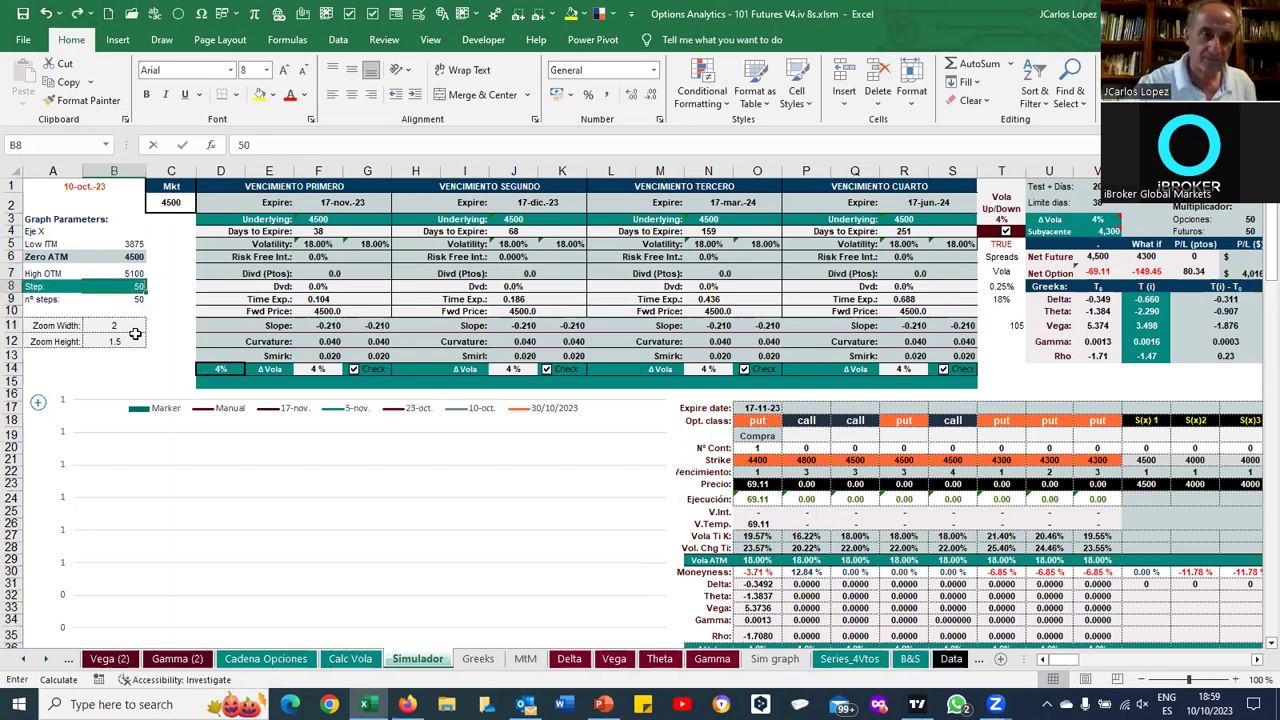
pyautogui.press('Return')
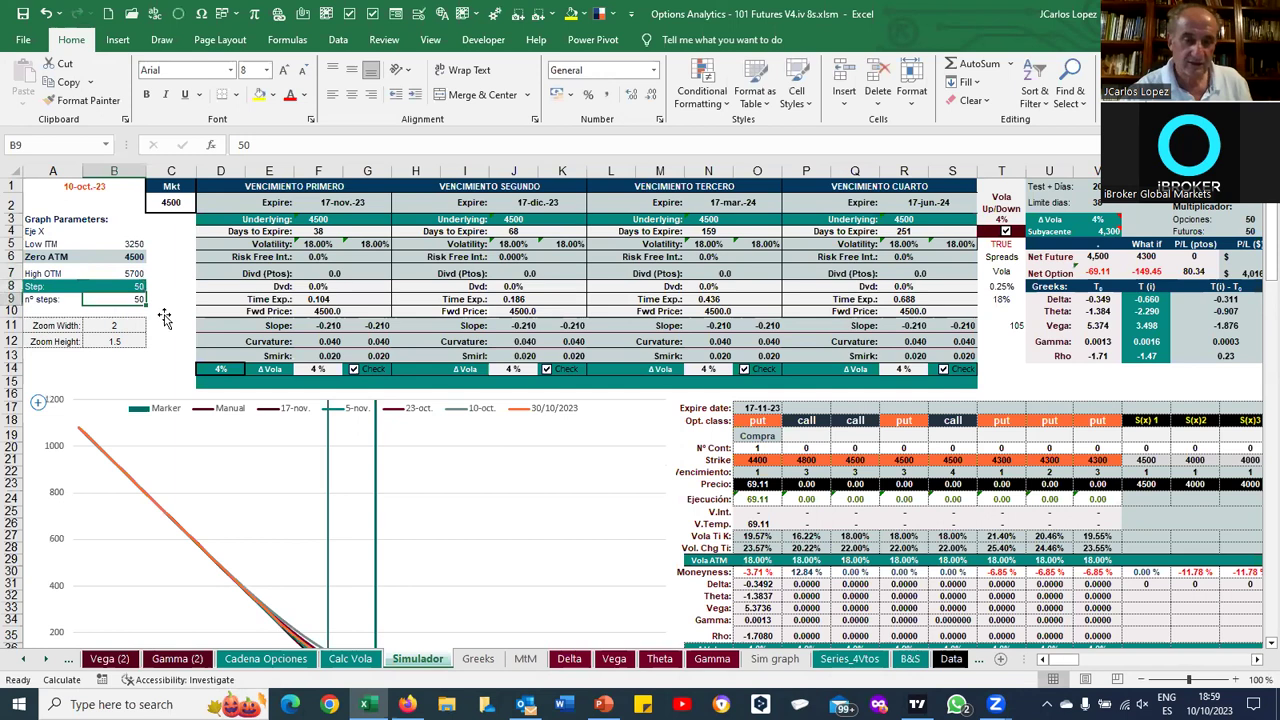
pyautogui.scroll(-3, 165, 318)
pyautogui.scroll(-3, 165, 318)
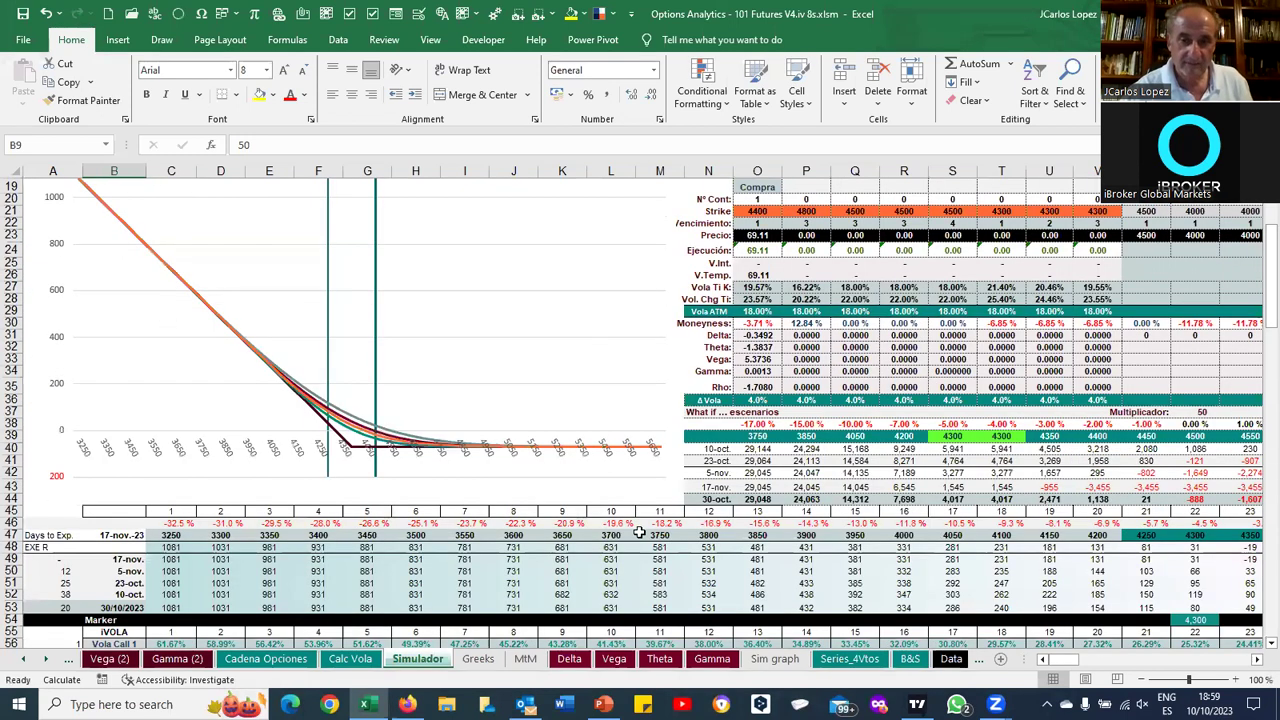
pyautogui.click(760, 437)
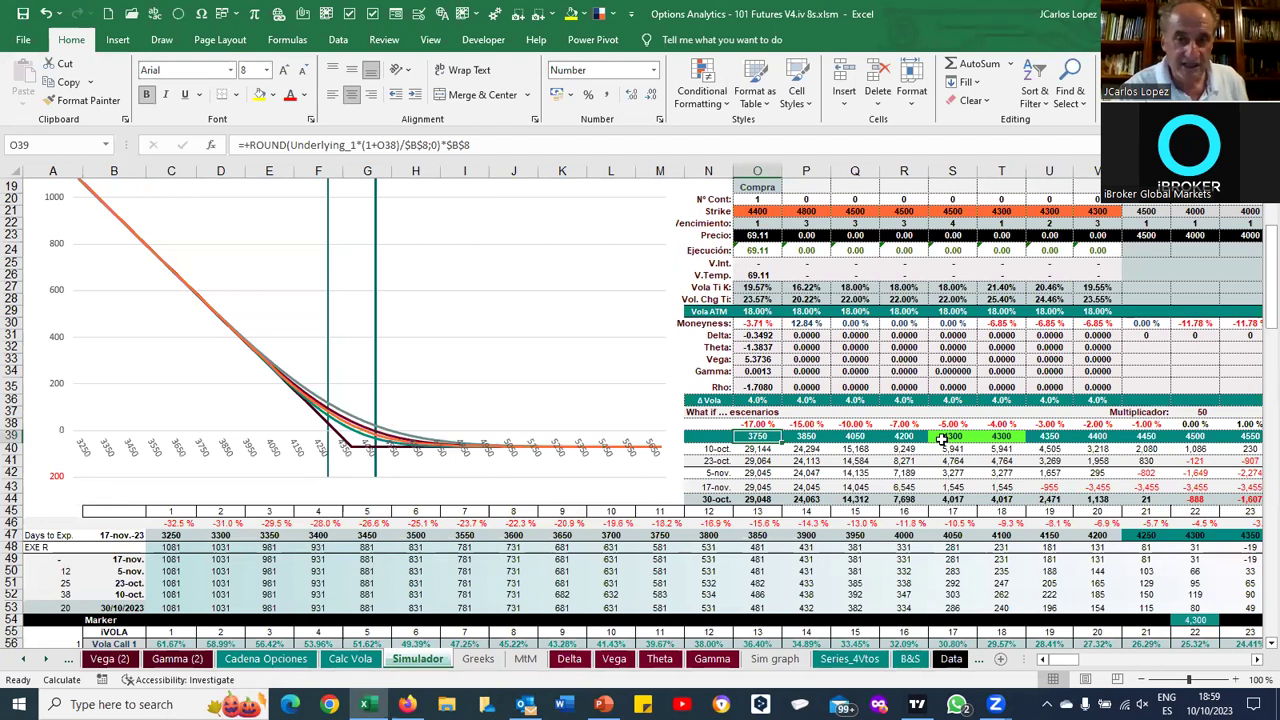
pyautogui.scroll(1, 942, 440)
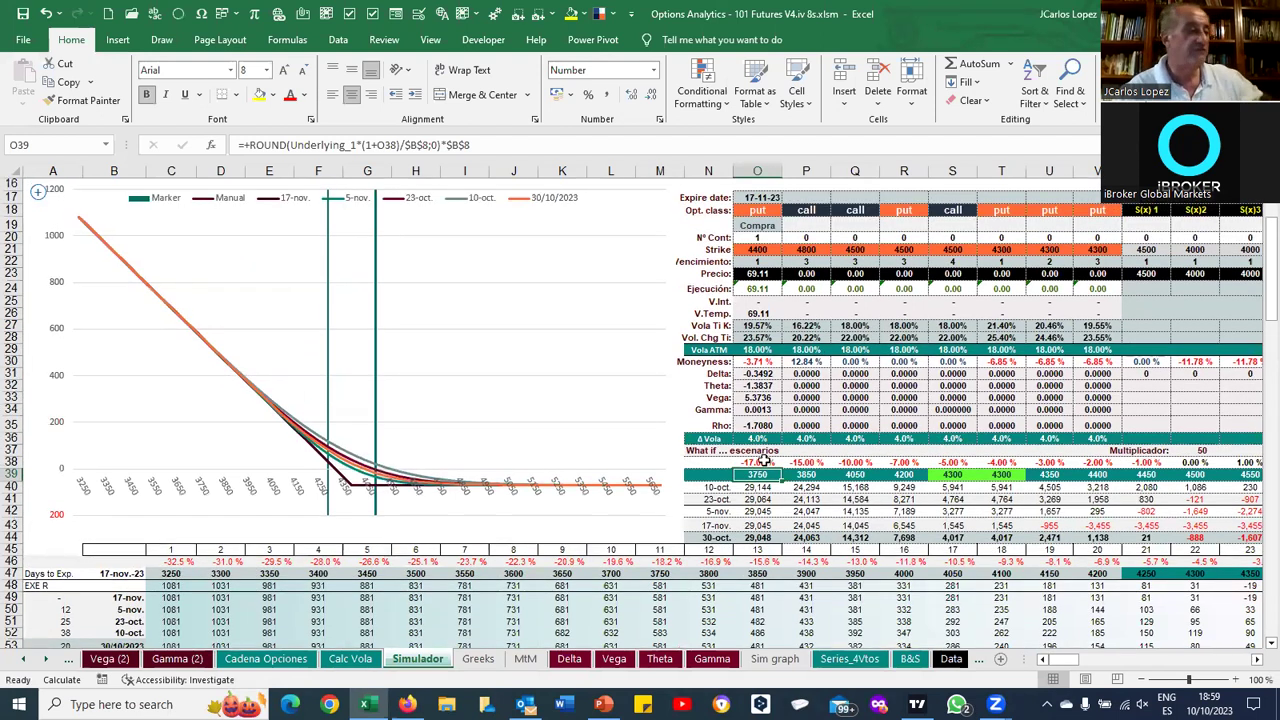
pyautogui.click(764, 461)
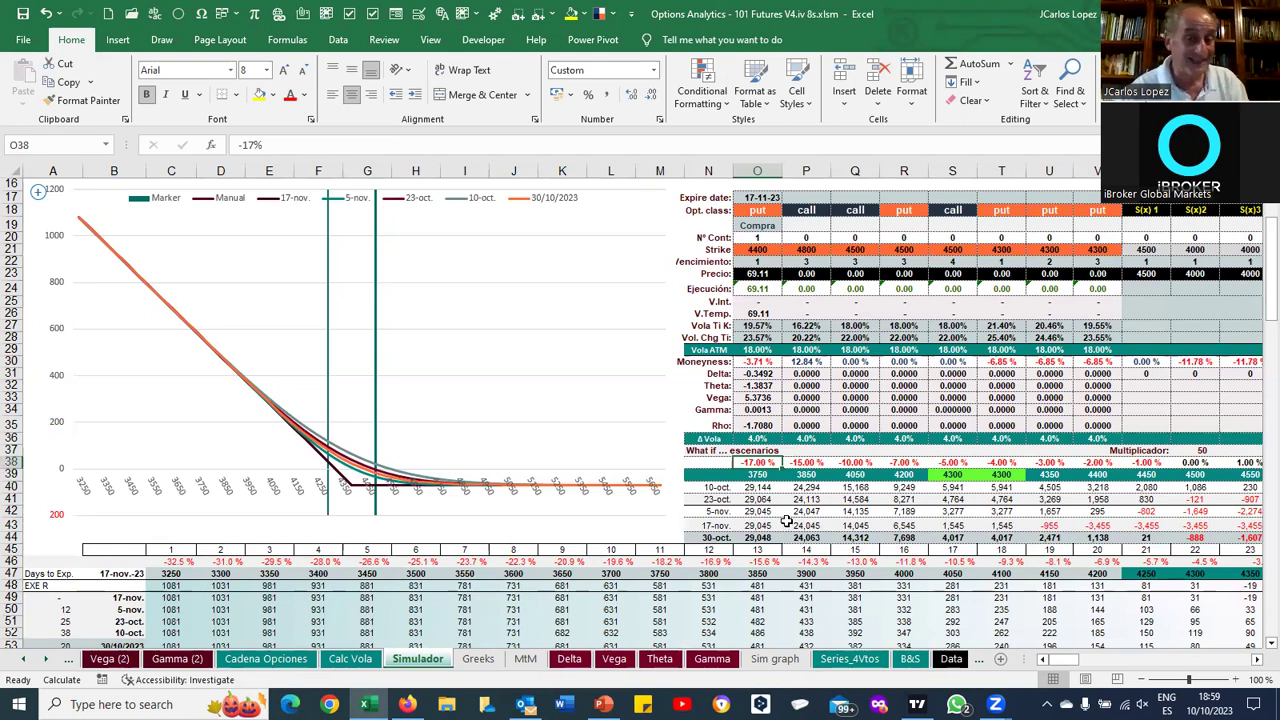
# Compare the first put's strike and moneyness formula with the -17% scenario and its price level
pyautogui.scroll(2, 787, 521)
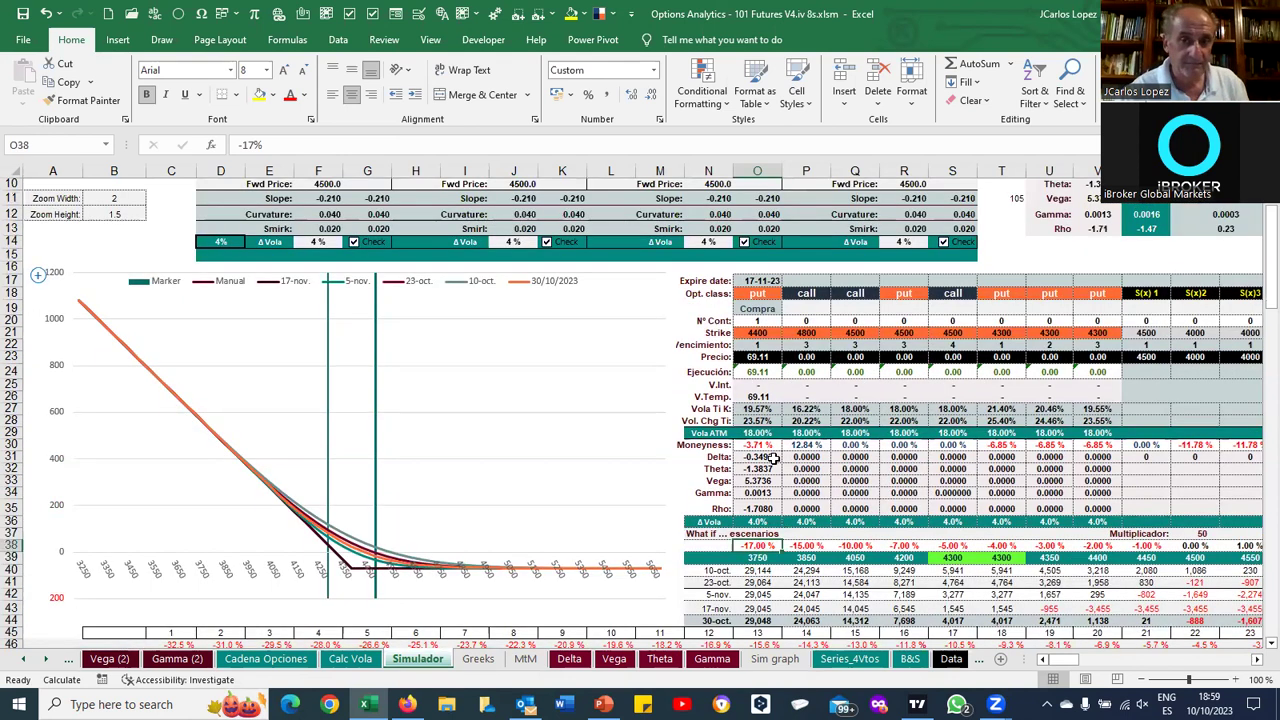
pyautogui.click(762, 332)
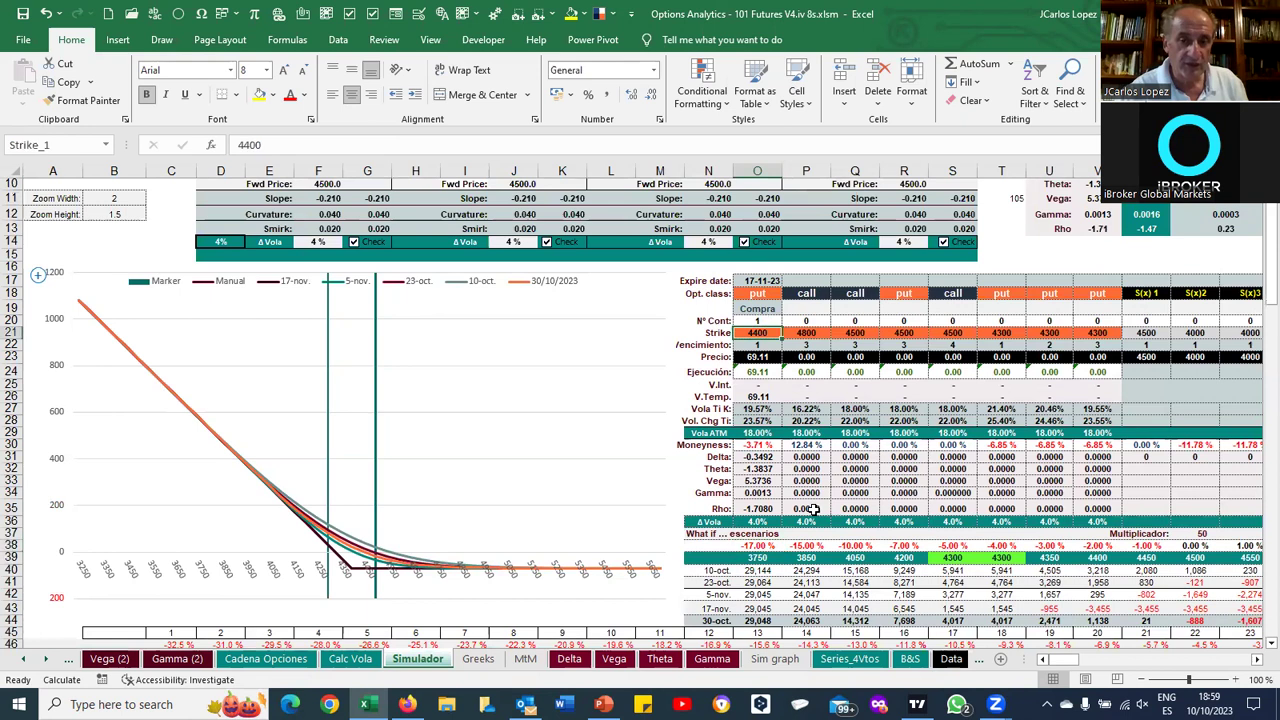
pyautogui.scroll(-2, 778, 486)
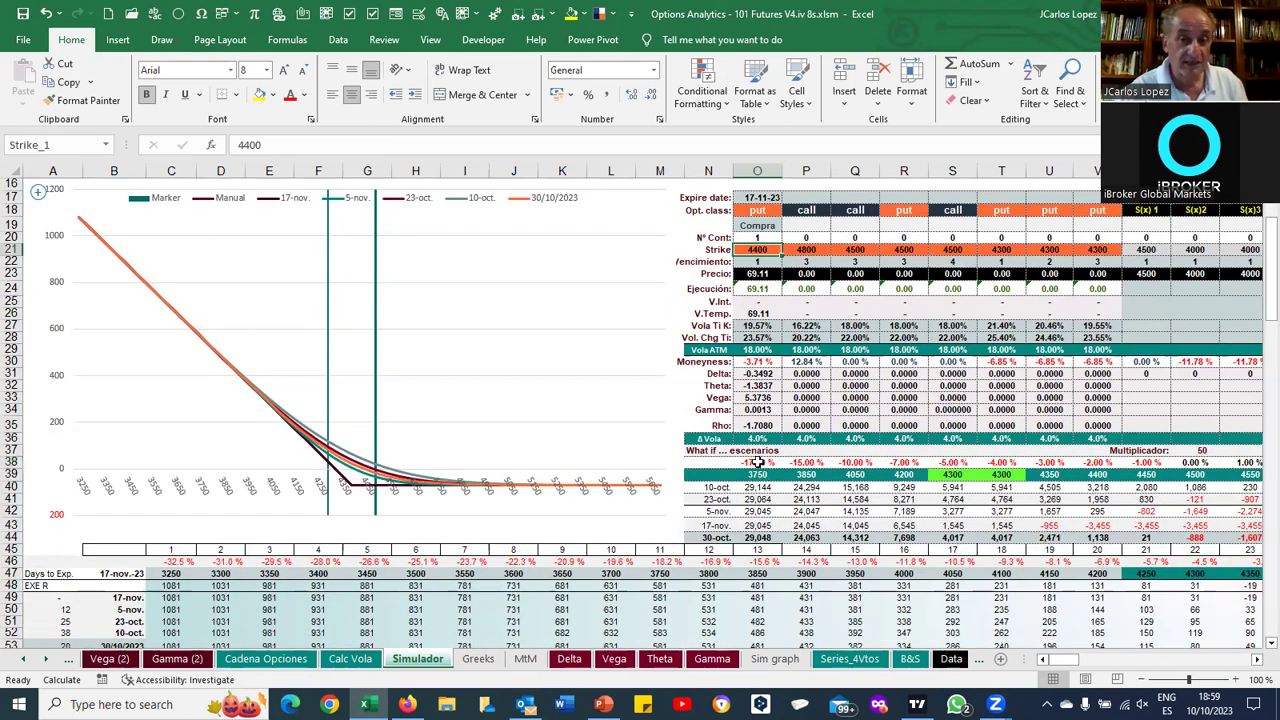
pyautogui.click(757, 462)
pyautogui.click(757, 474)
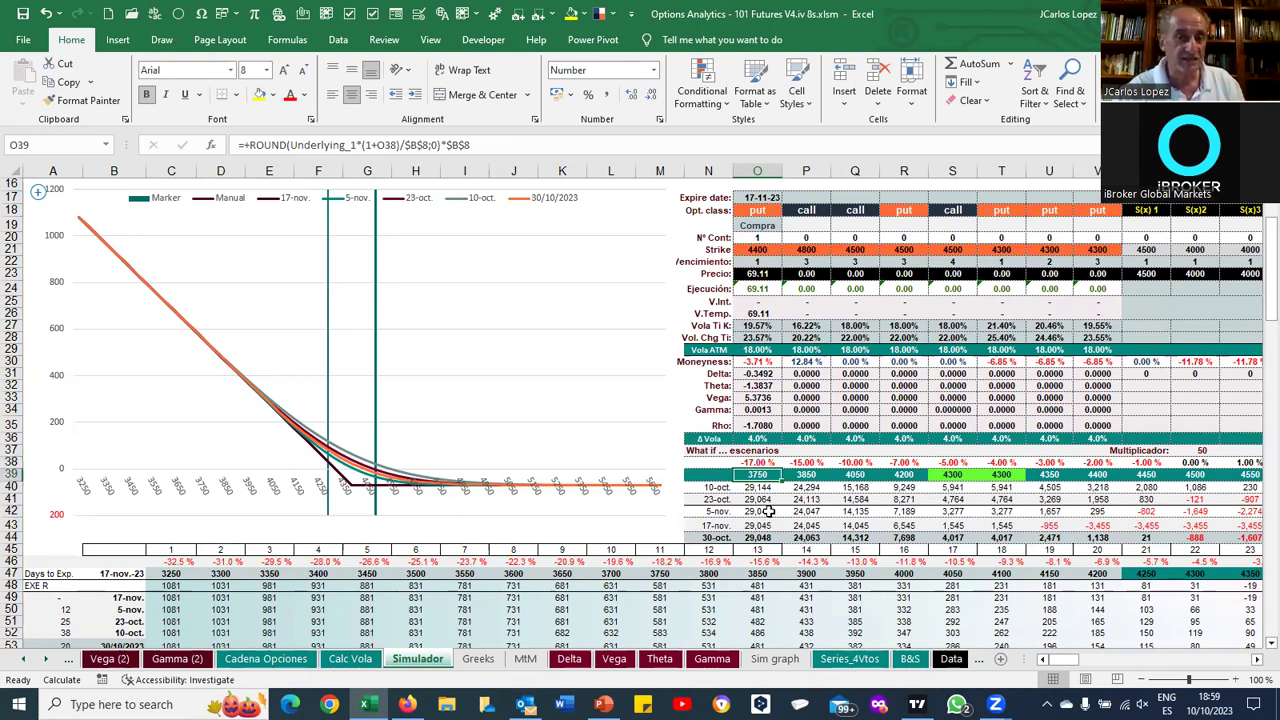
pyautogui.click(755, 361)
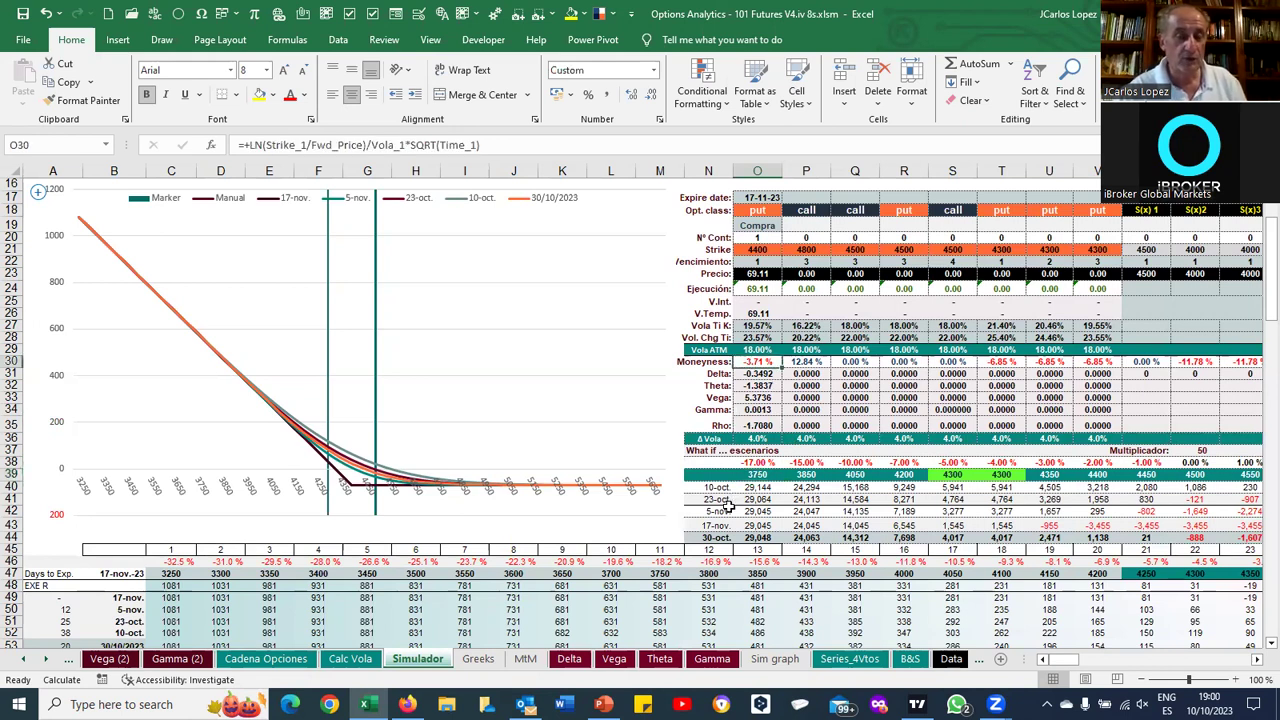
pyautogui.click(753, 462)
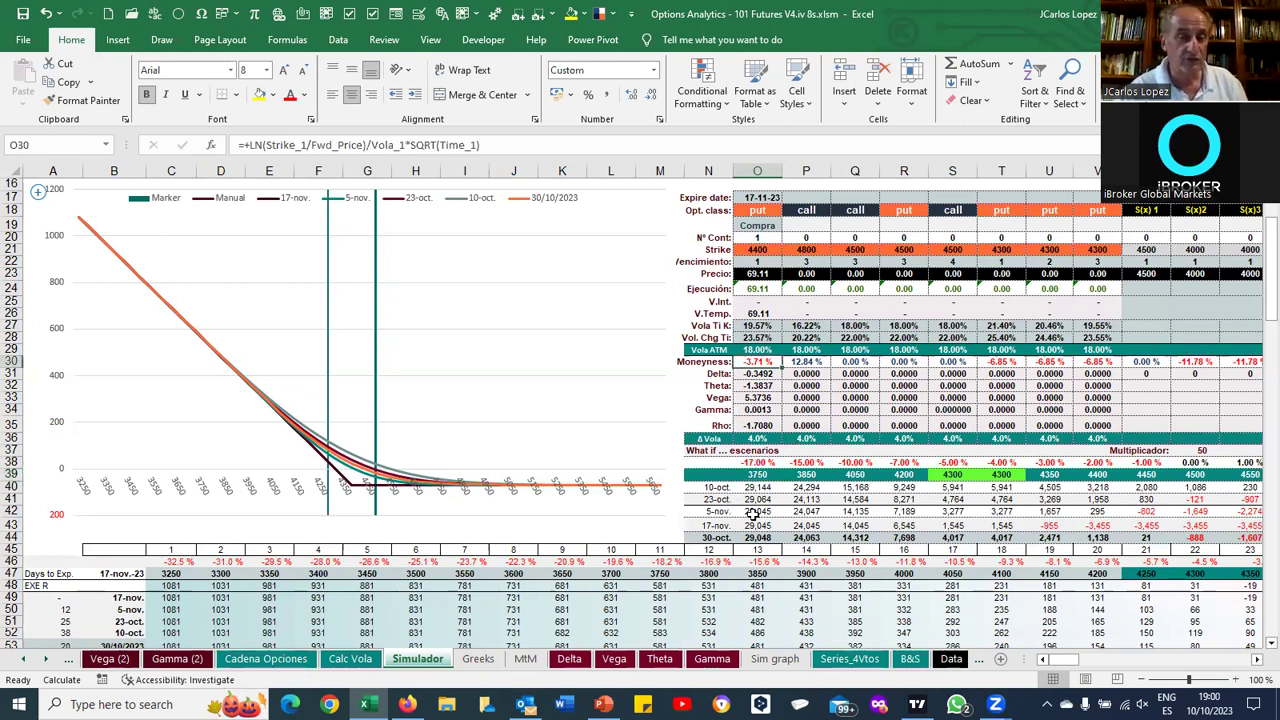
pyautogui.click(753, 362)
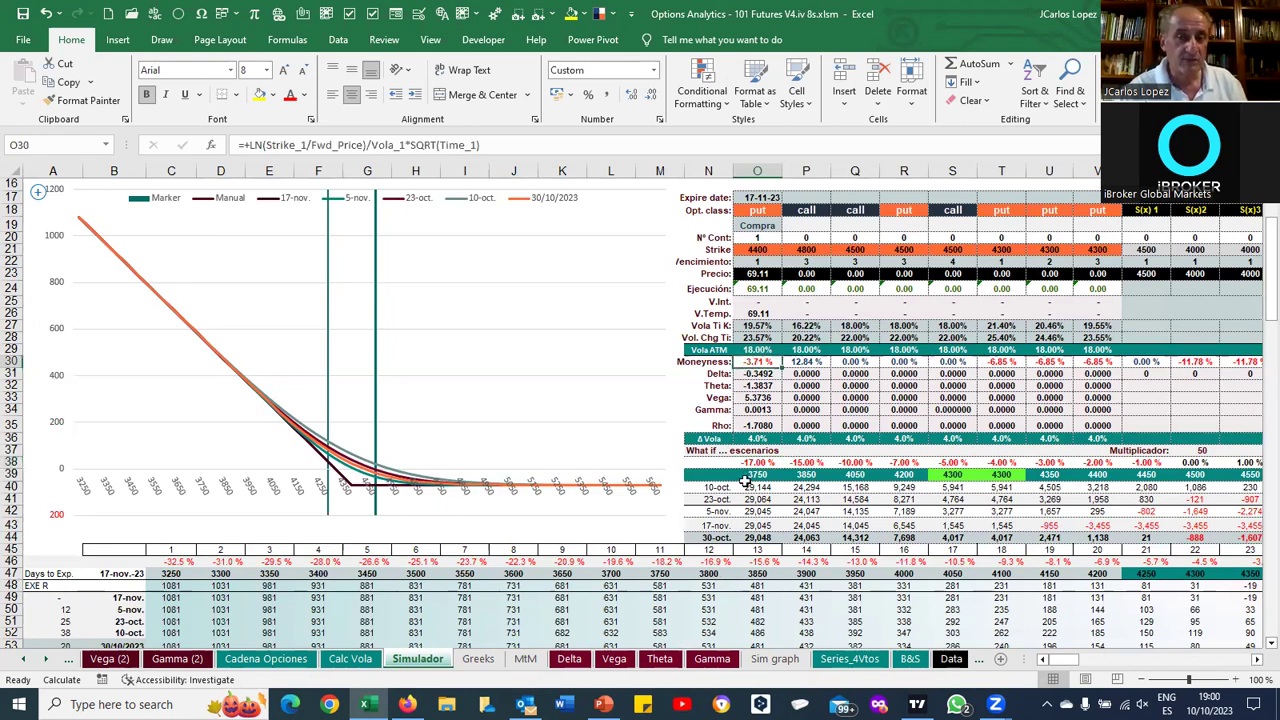
# Set the strike of the first put in the position table to 4500
pyautogui.scroll(2, 742, 505)
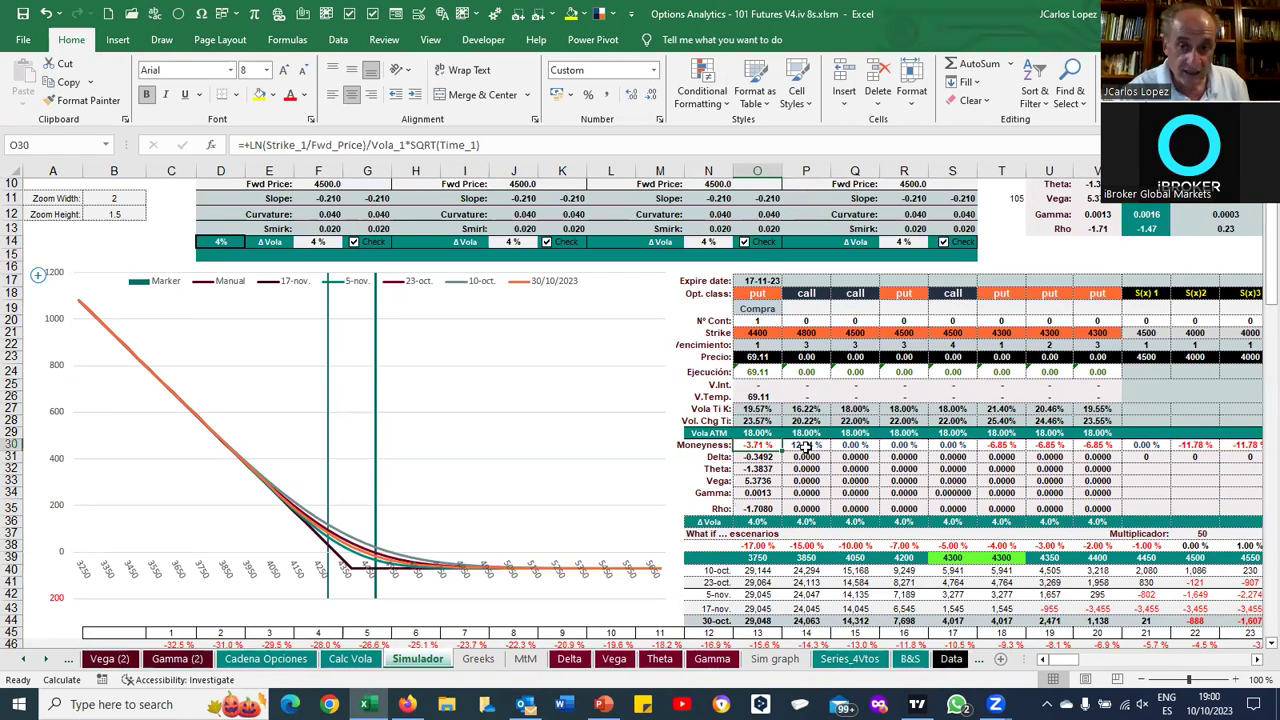
pyautogui.scroll(3, 895, 484)
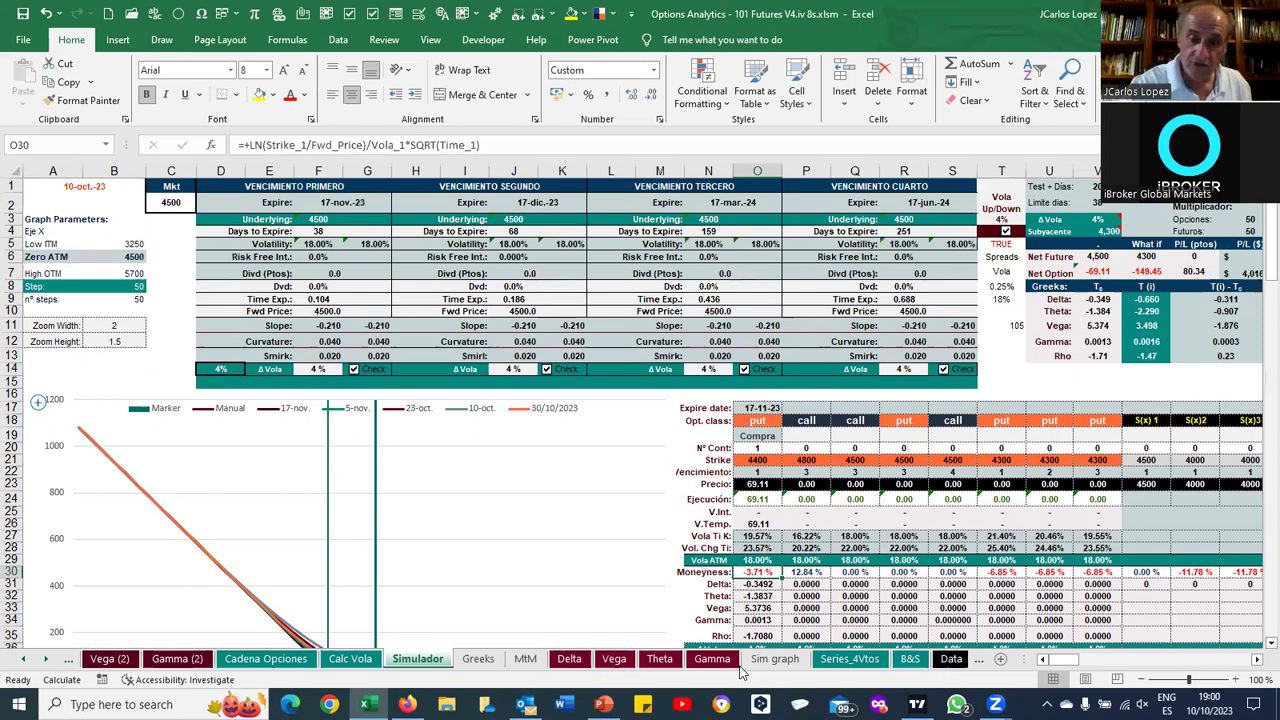
pyautogui.press('Up')
pyautogui.press('Up')
pyautogui.press('Up')
pyautogui.press('Up')
pyautogui.press('Up')
pyautogui.press('Up')
pyautogui.press('Up')
pyautogui.press('Up')
pyautogui.press('Up')
pyautogui.write('4500')
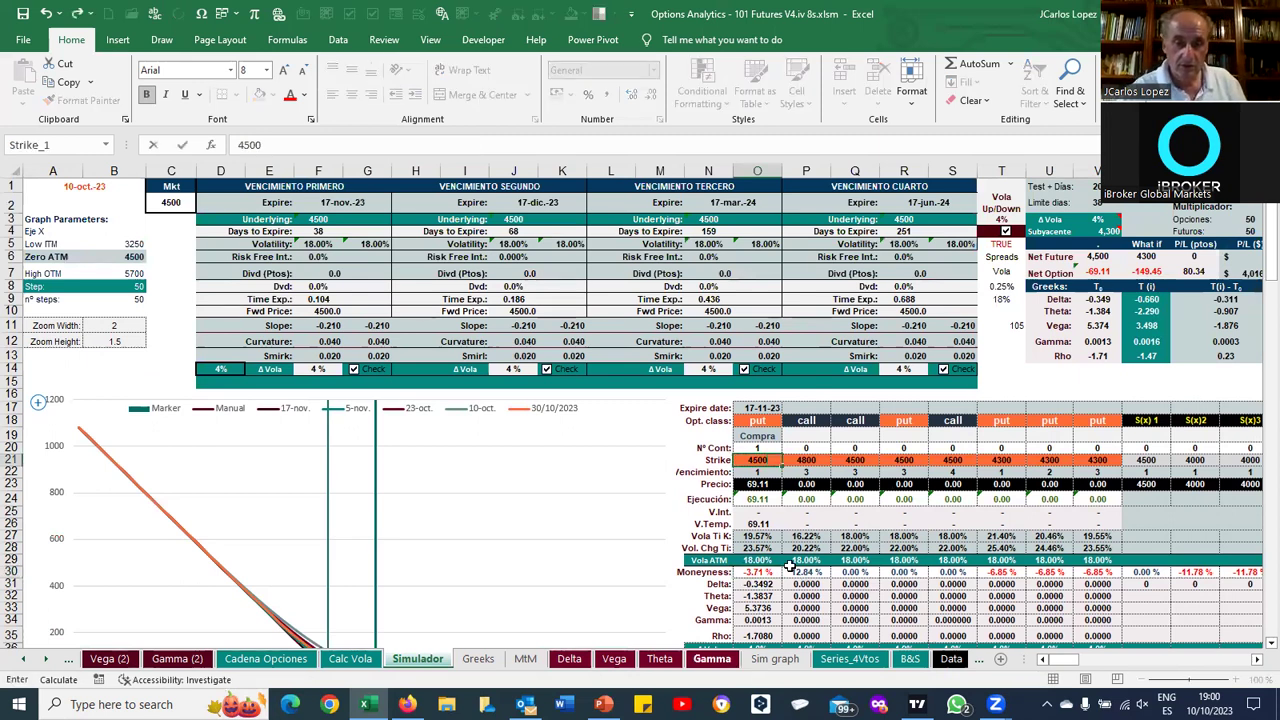
pyautogui.press('Return')
pyautogui.scroll(-3, 789, 566)
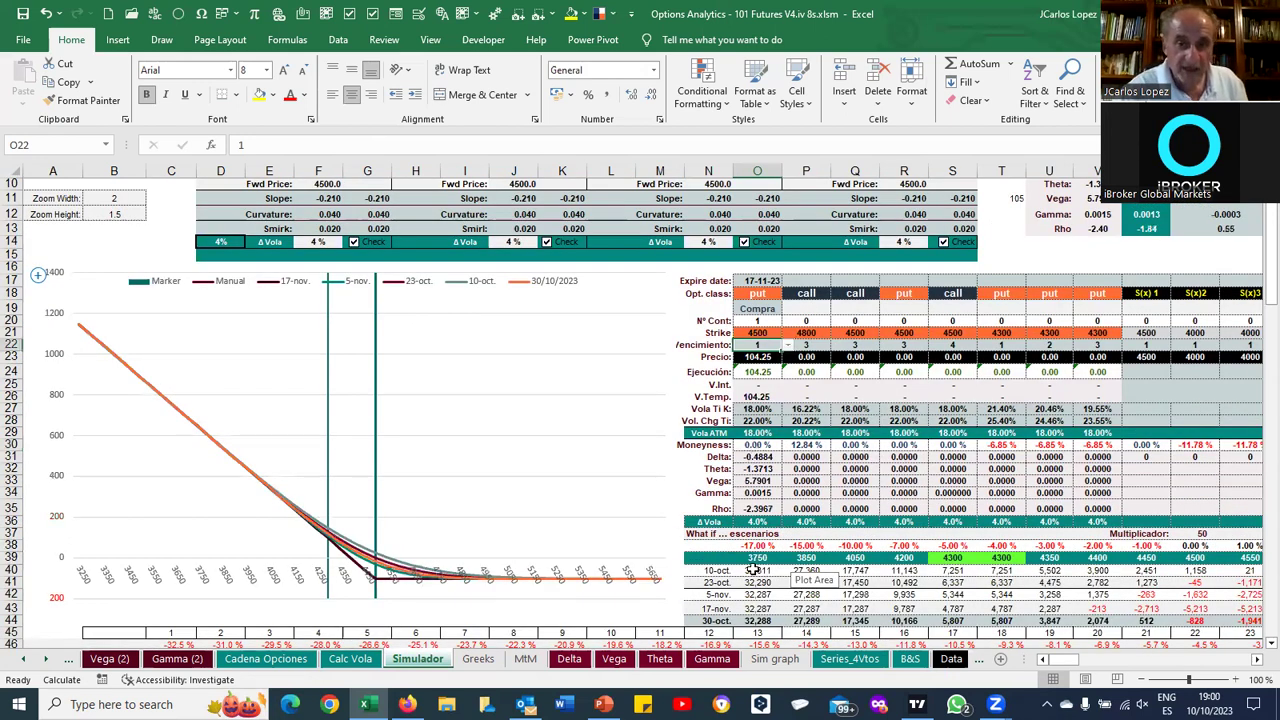
# Compare the first put's moneyness formula with the market price, the Subyacente value and the what-if scenario columns
pyautogui.press('Down')
pyautogui.press('Down')
pyautogui.press('Down')
pyautogui.press('Down')
pyautogui.press('Down')
pyautogui.press('Down')
pyautogui.press('Down')
pyautogui.press('Down')
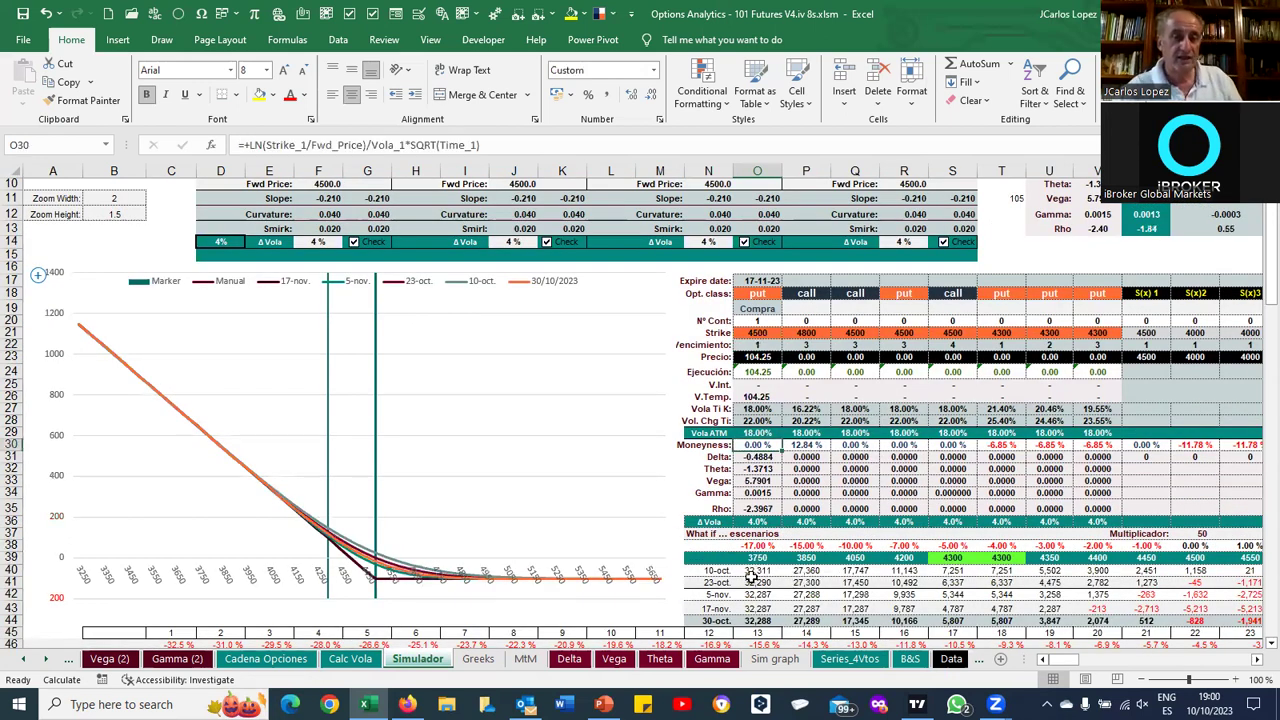
pyautogui.scroll(3, 481, 508)
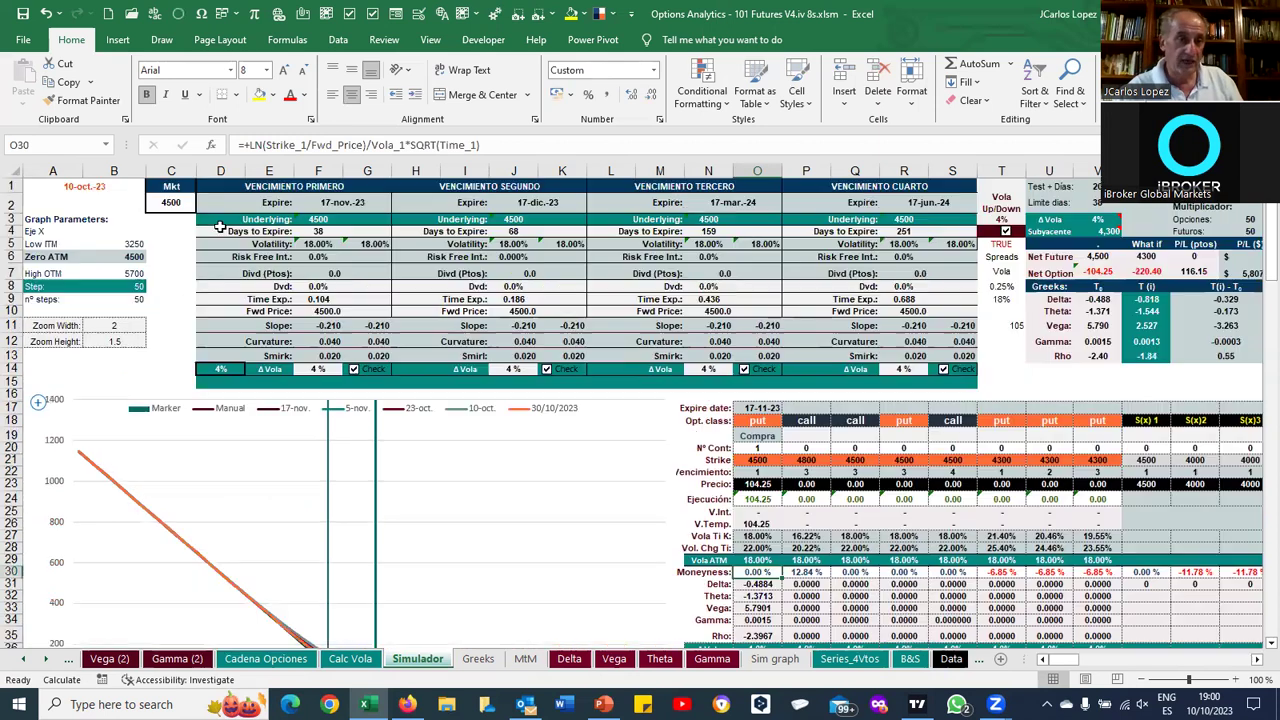
pyautogui.click(171, 202)
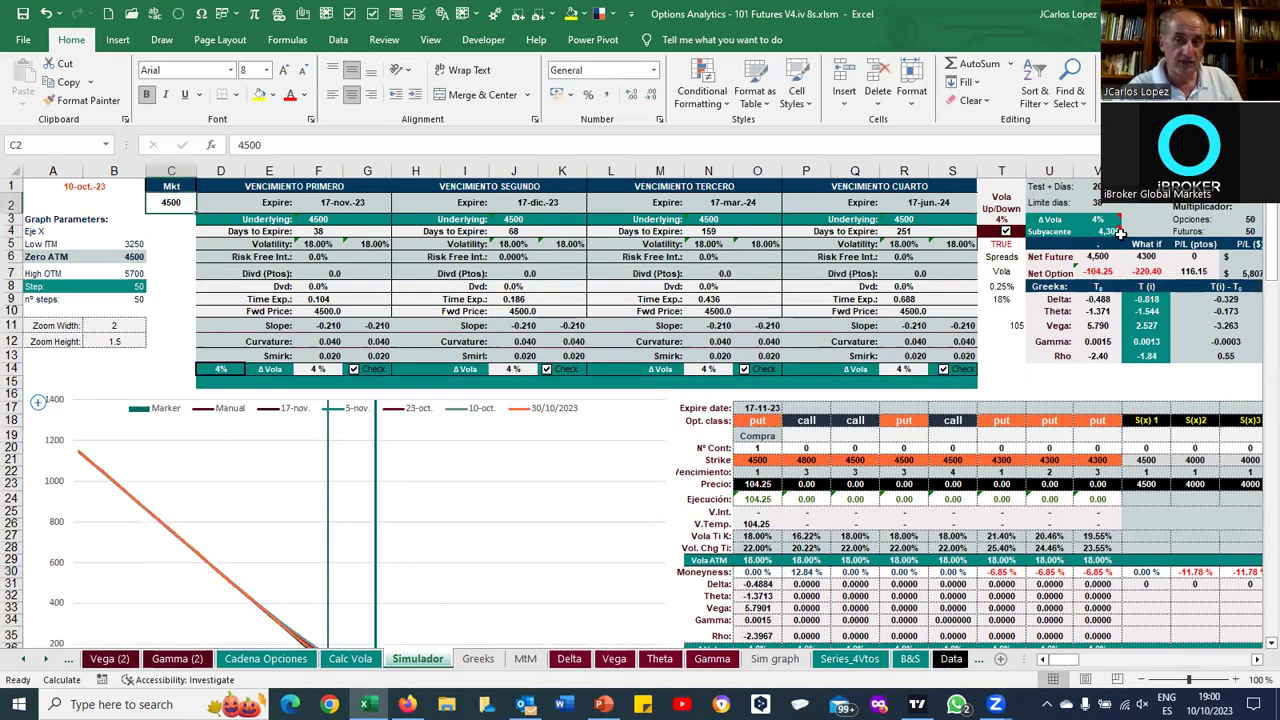
pyautogui.click(1118, 232)
pyautogui.click(158, 205)
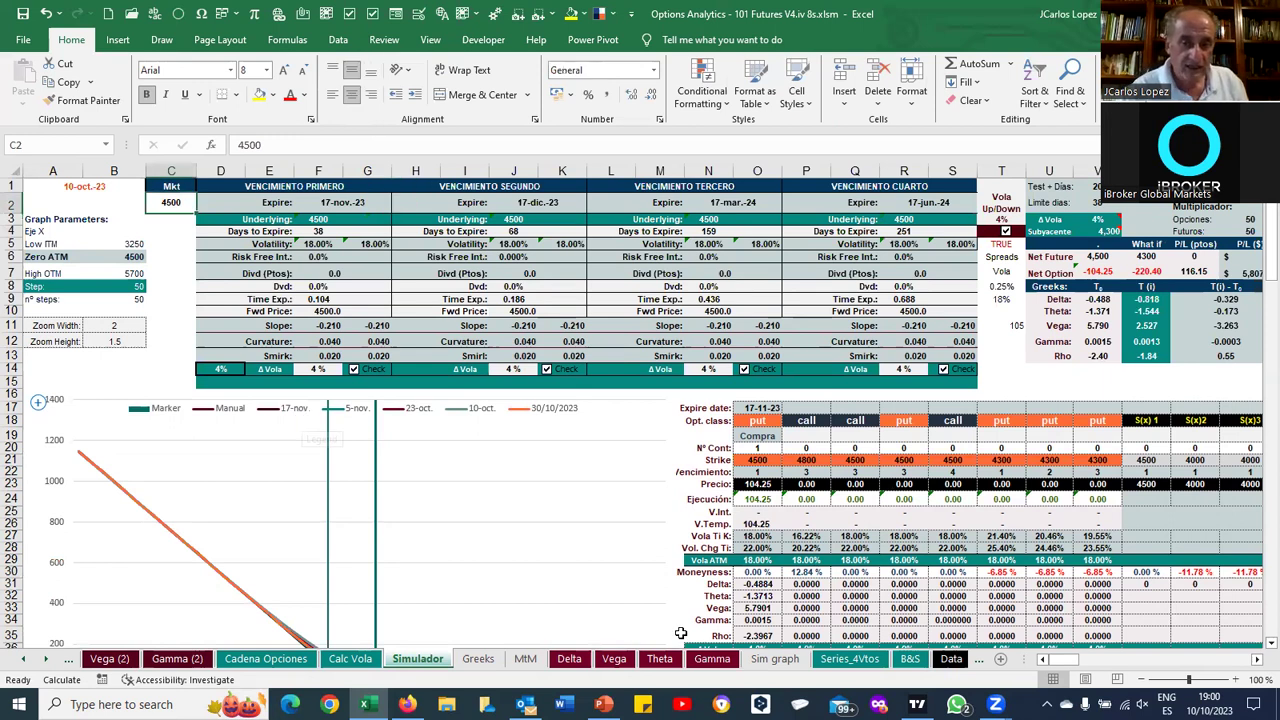
pyautogui.click(745, 574)
pyautogui.scroll(-2, 743, 578)
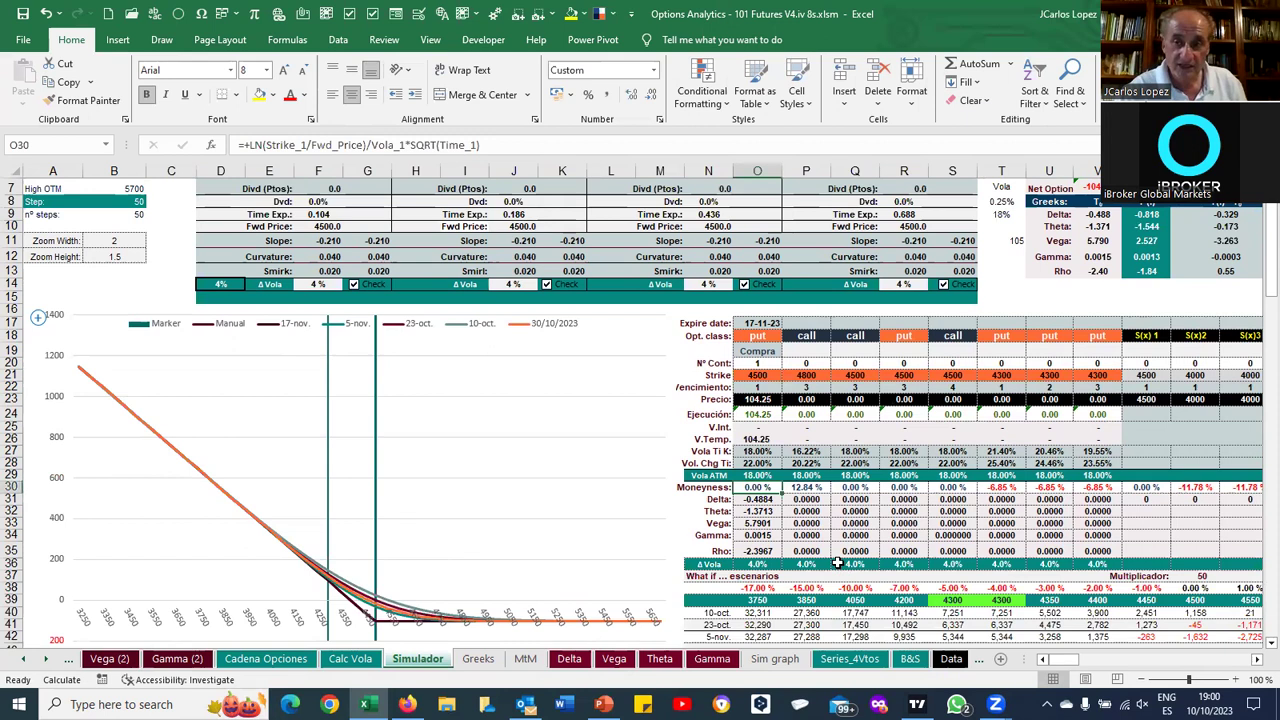
pyautogui.scroll(2, 838, 563)
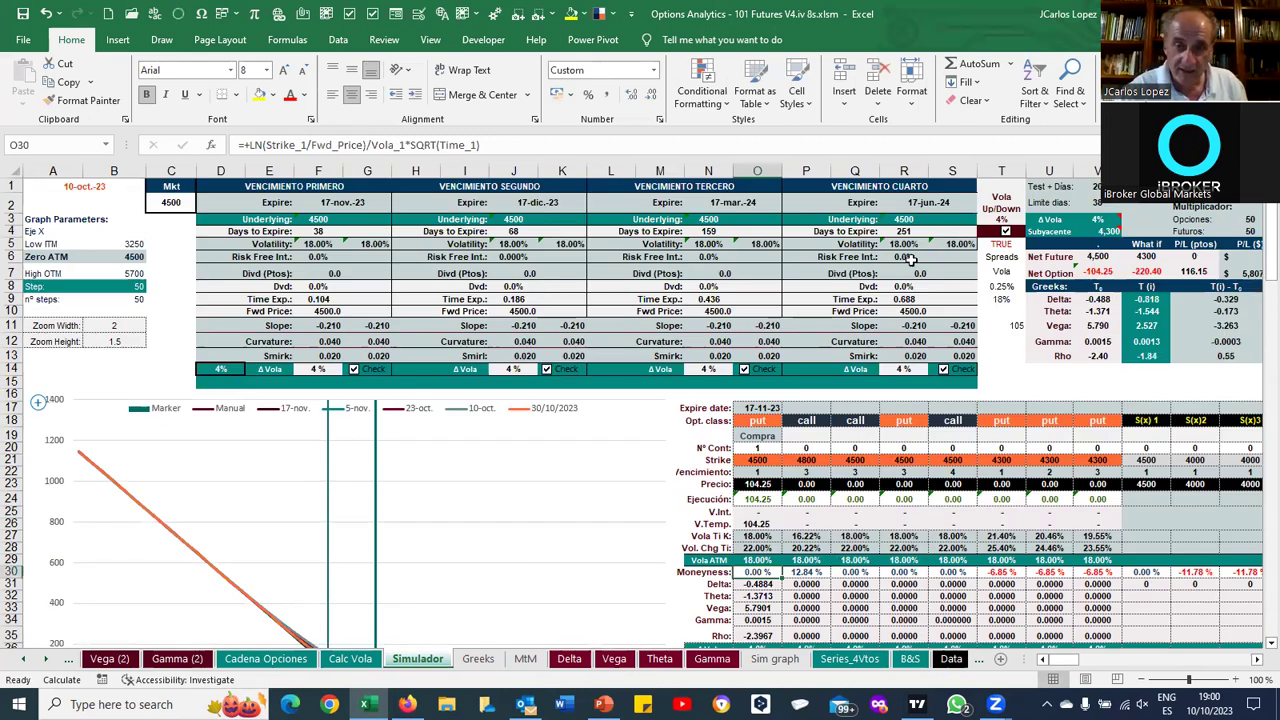
# Try to set the first put's strike to 4200, and discard the stray entry in its expiry cell
pyautogui.click(760, 460)
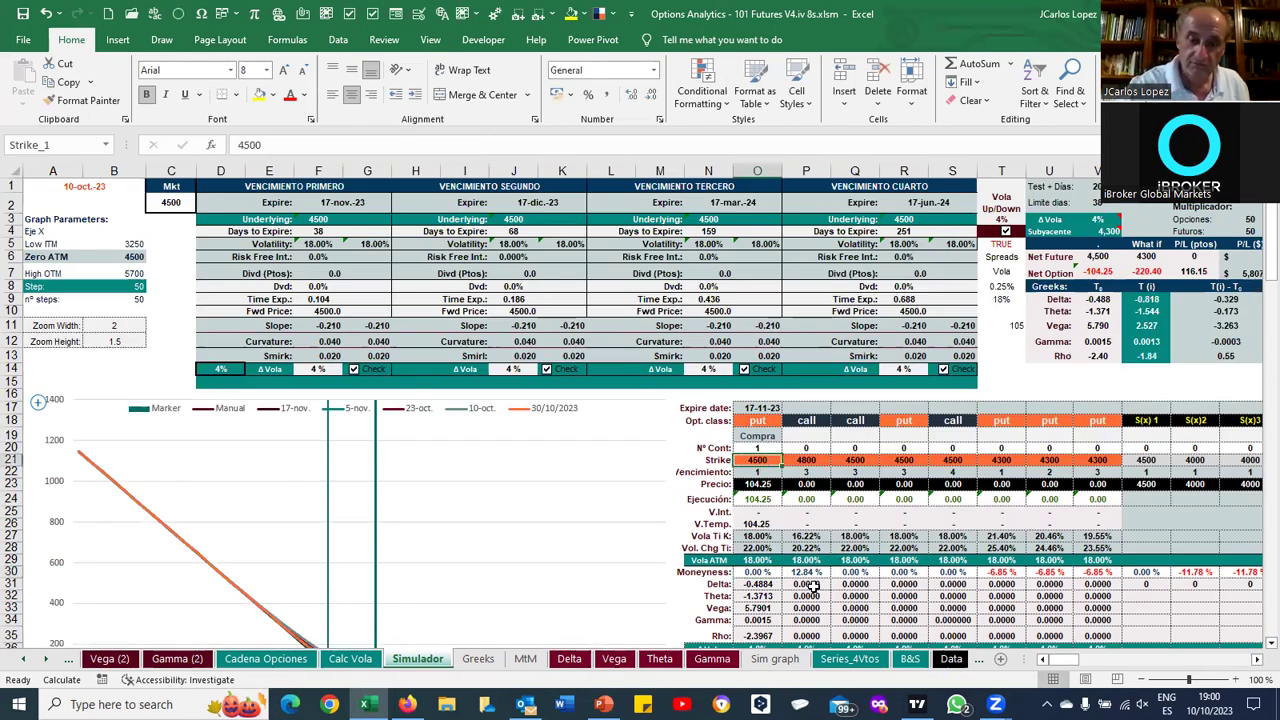
pyautogui.write('4200')
pyautogui.press('Return')
pyautogui.write('.')
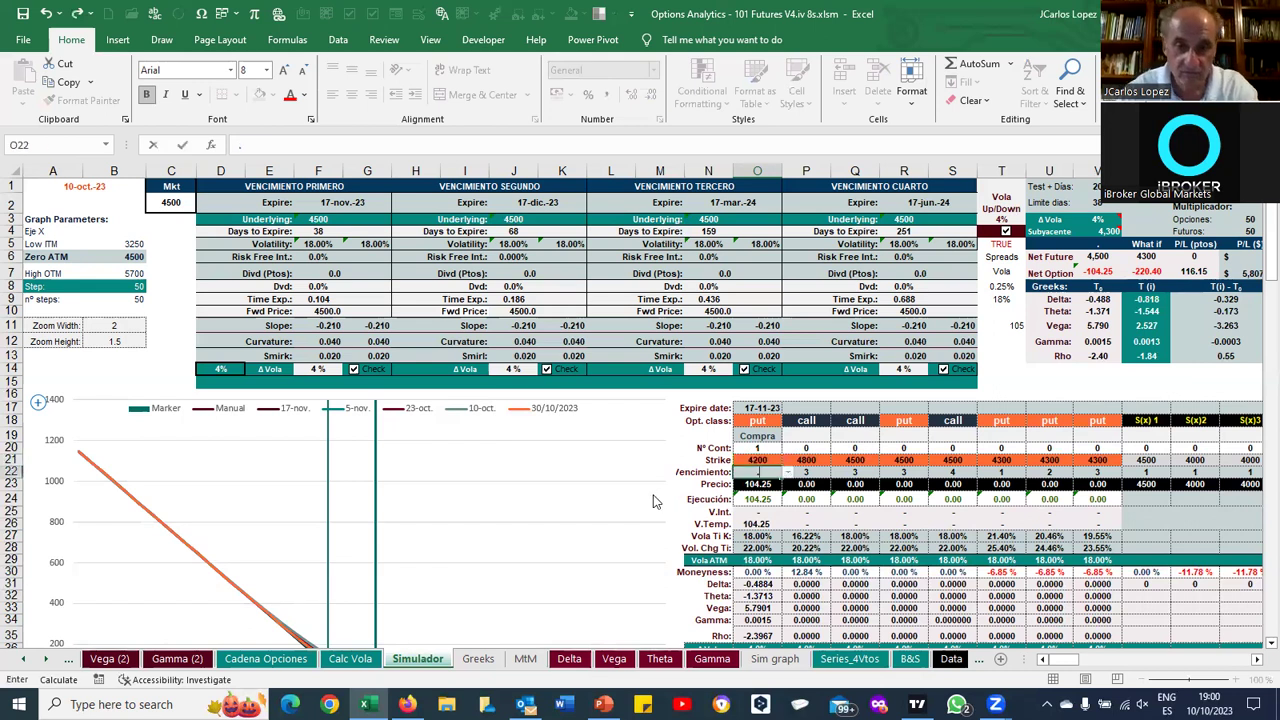
pyautogui.press('Escape')
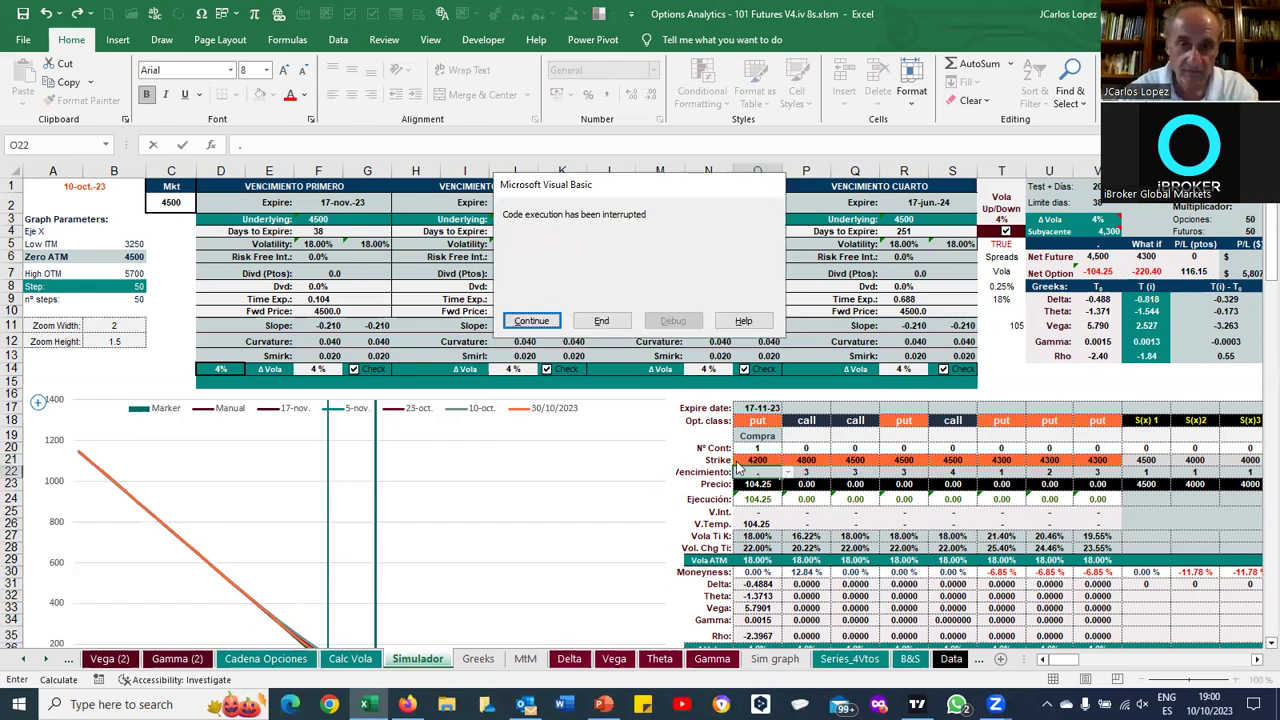
pyautogui.click(601, 321)
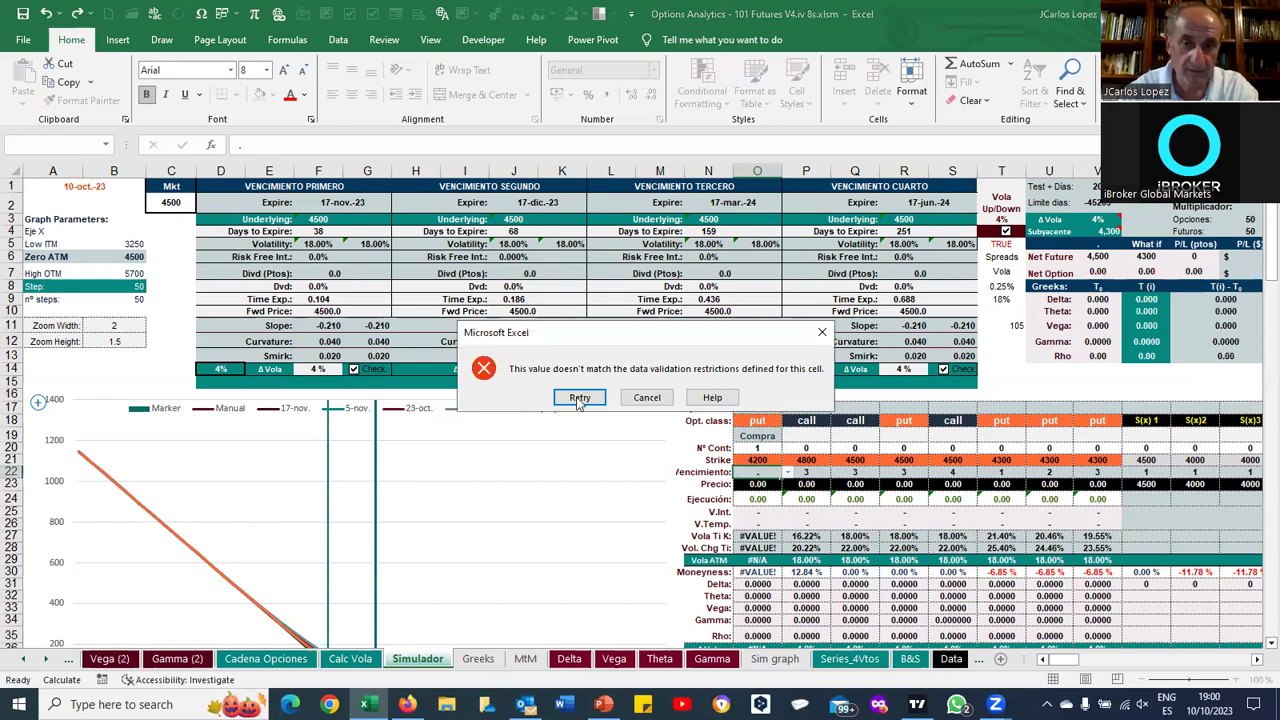
pyautogui.click(647, 397)
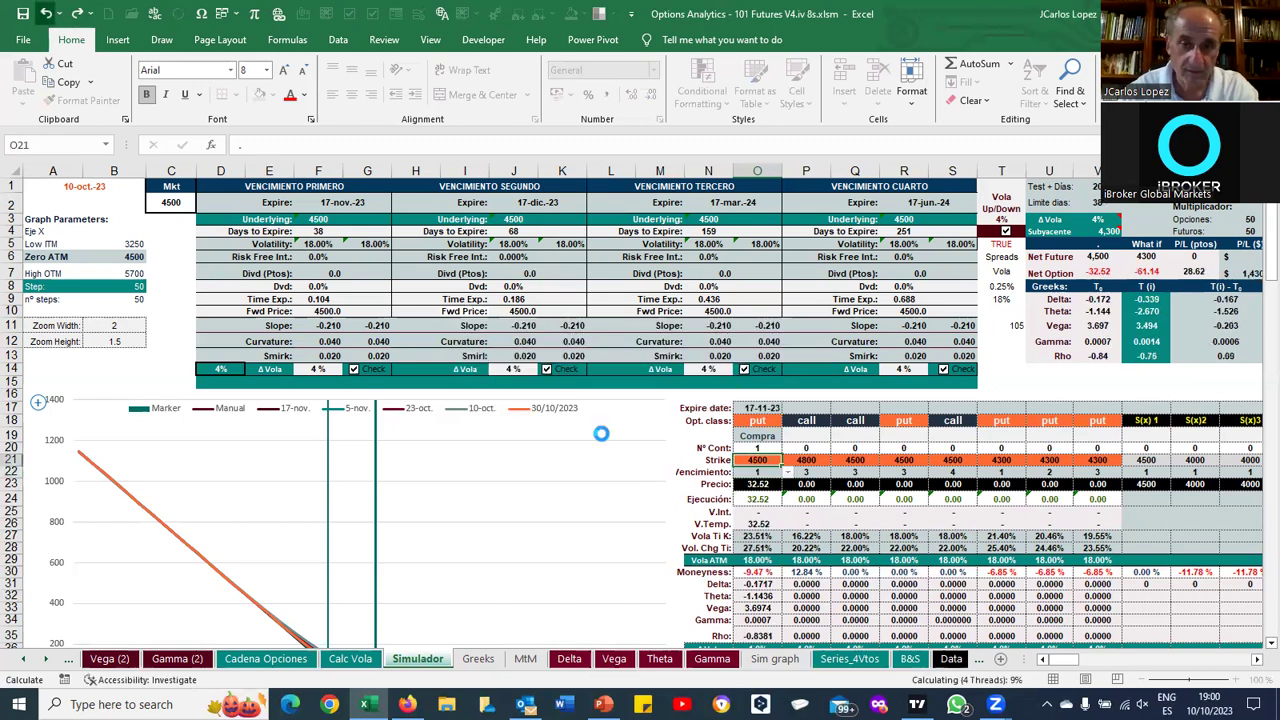
pyautogui.press('Escape')
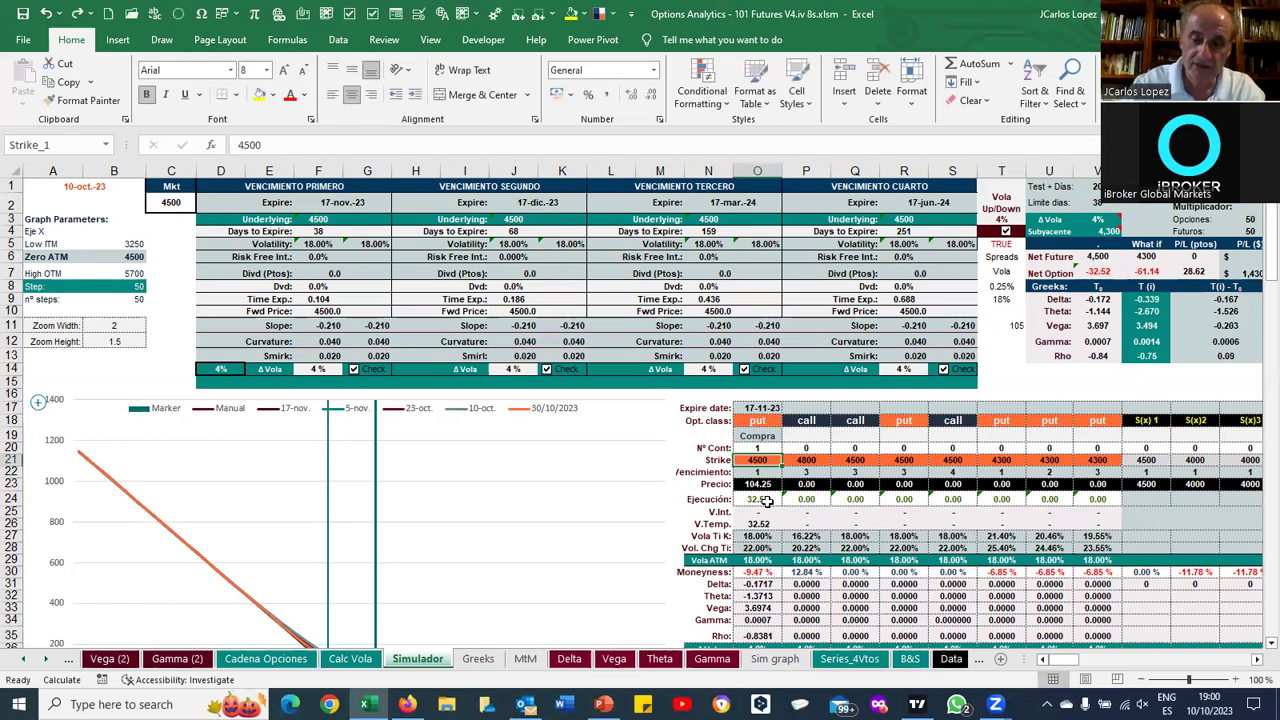
# Set the first put's strike to 4300 and select its moneyness cell
pyautogui.write('4300')
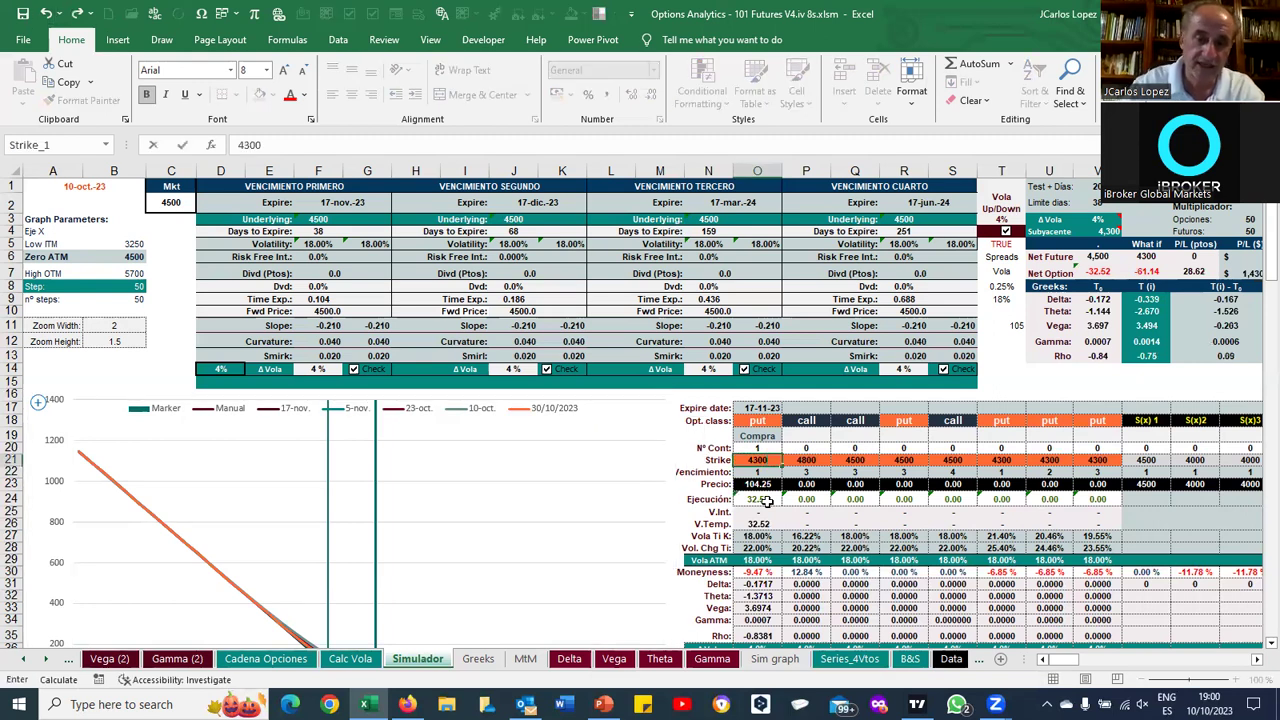
pyautogui.click(644, 507)
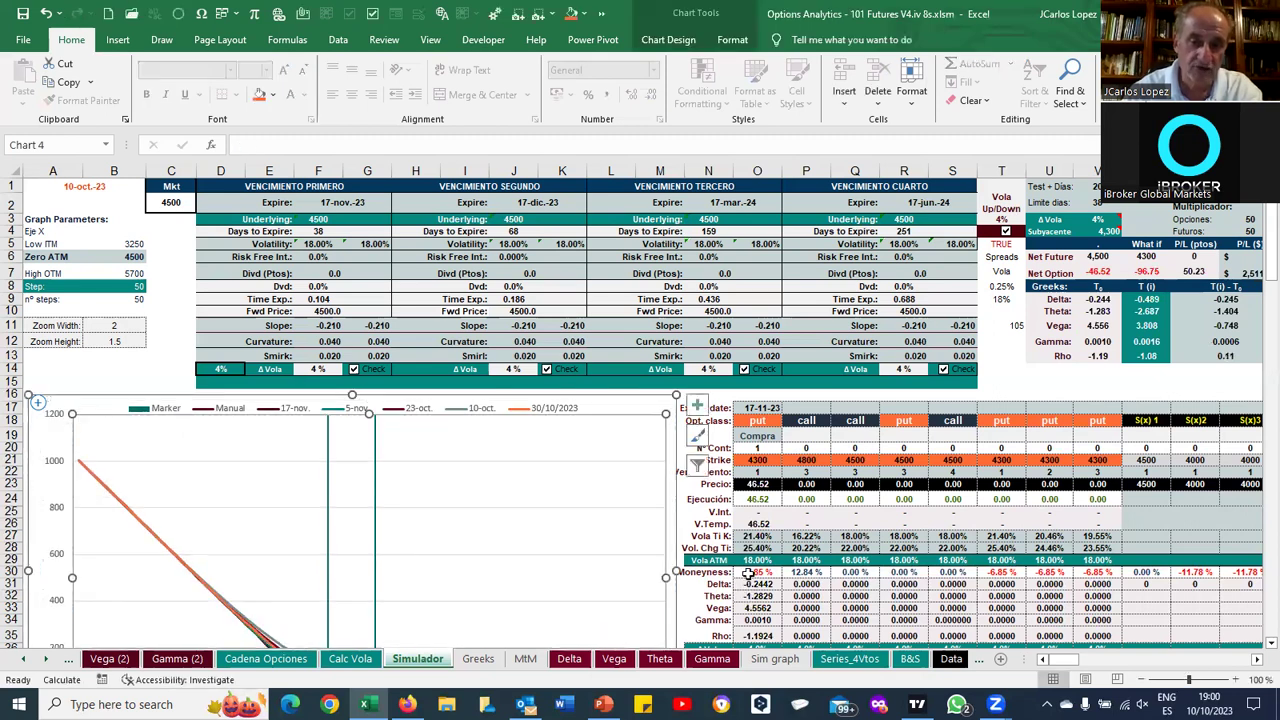
pyautogui.click(748, 574)
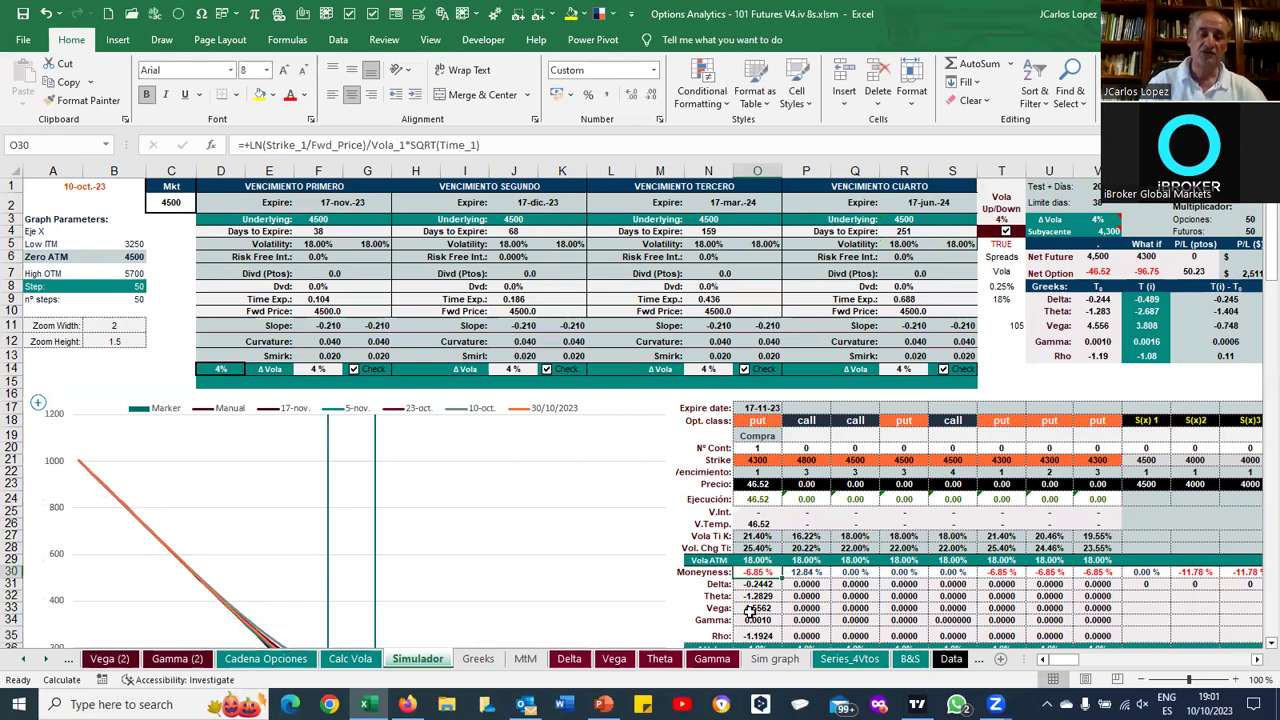
# Examine the what-if scenario results for the large downward moves and the -17% scenario cell
pyautogui.click(1005, 340)
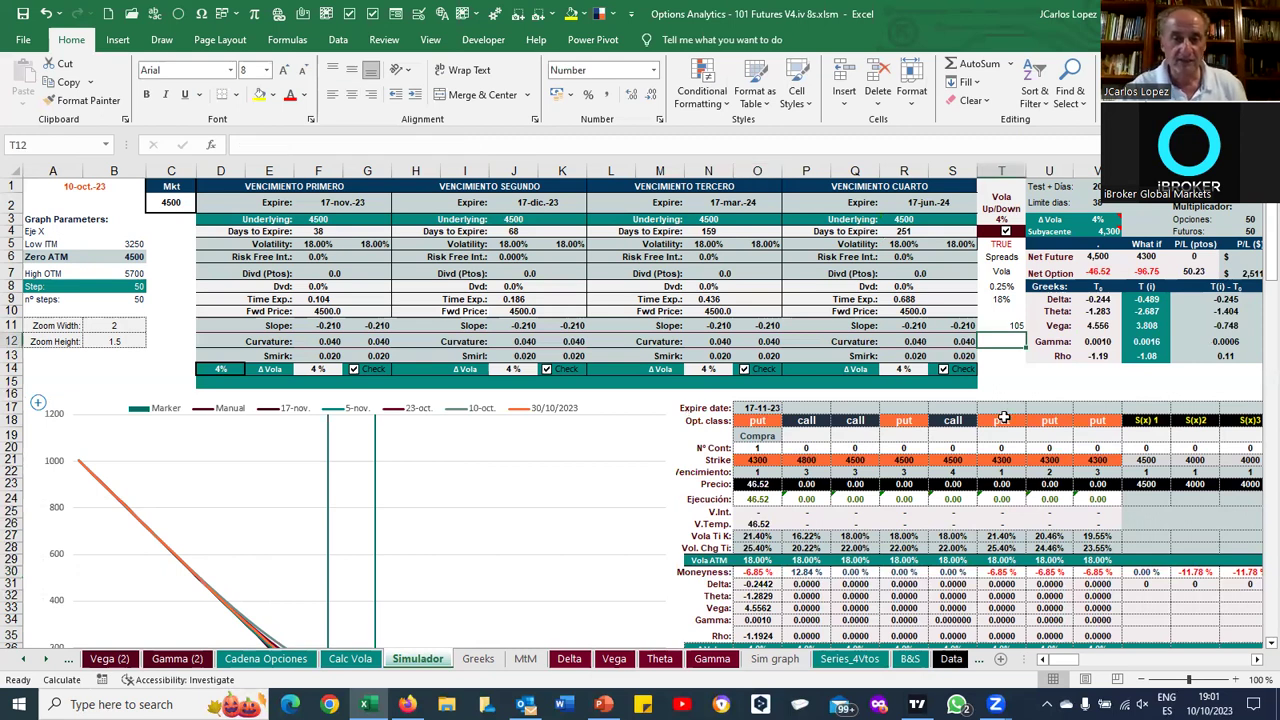
pyautogui.scroll(-7, 1010, 415)
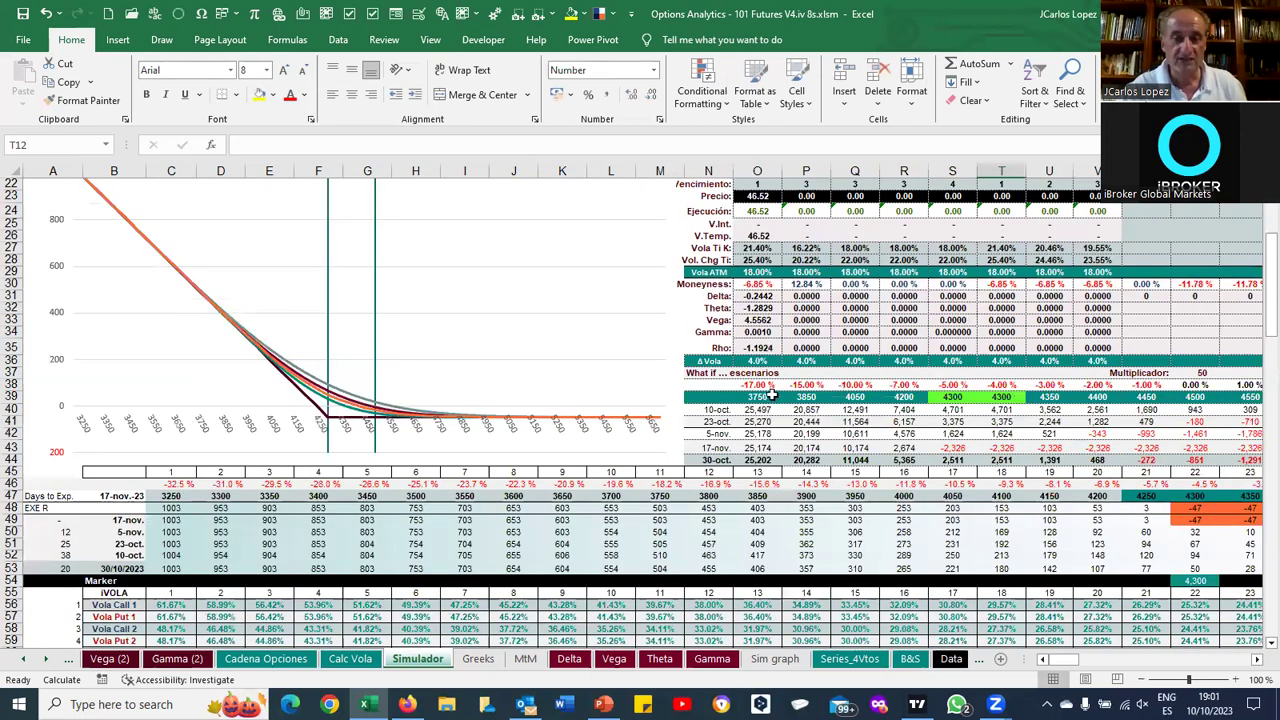
pyautogui.moveTo(758, 408); pyautogui.dragTo(900, 488)
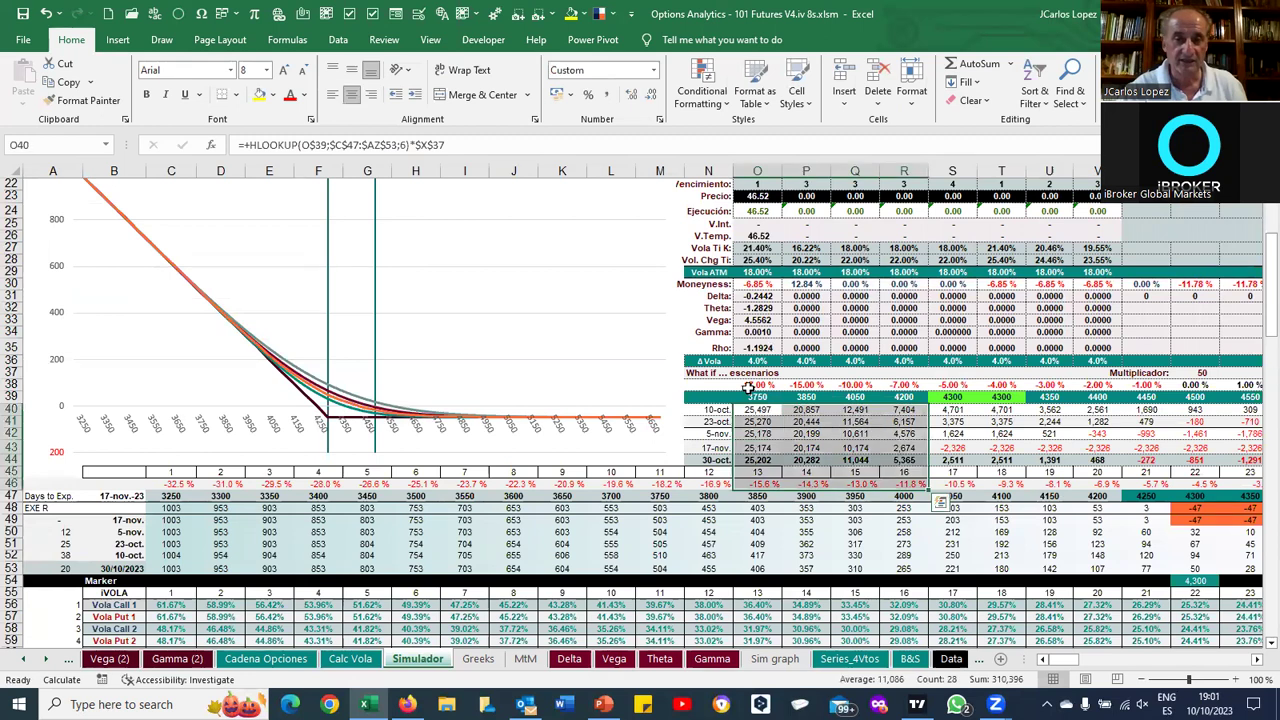
pyautogui.click(758, 385)
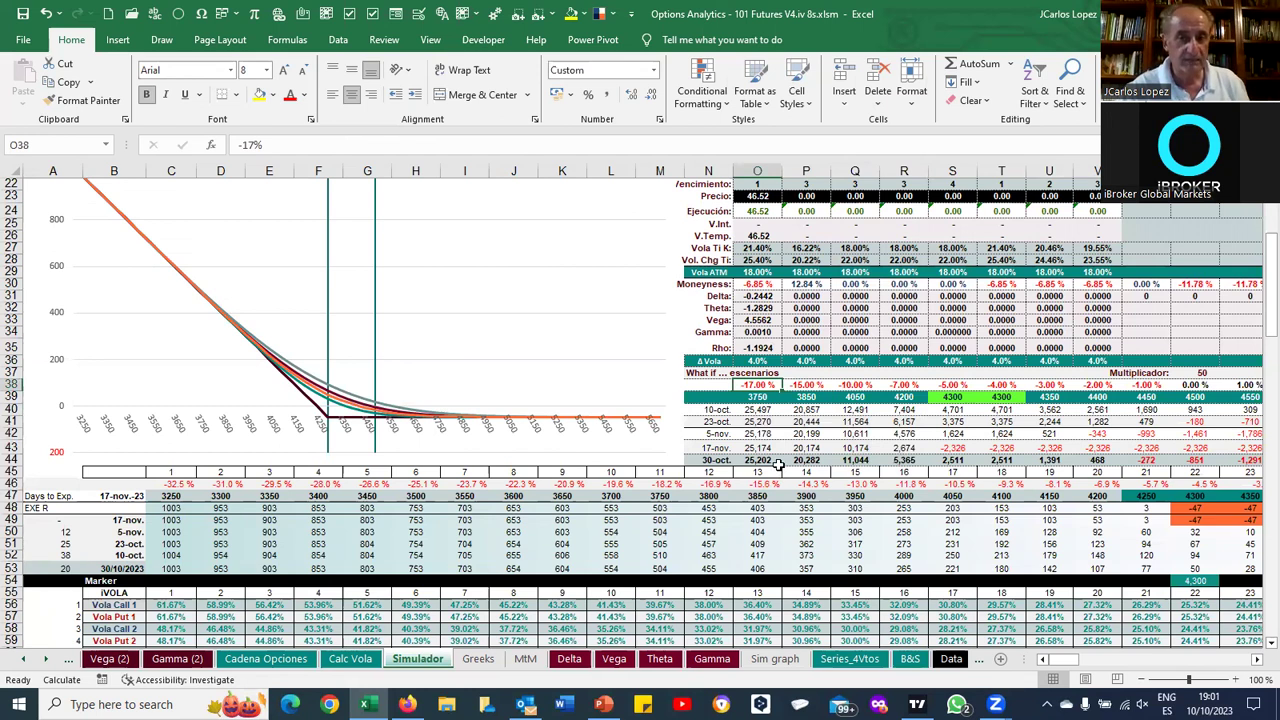
# Inspect the first put's execution price and moneyness formula against the what-if percentages
pyautogui.scroll(1, 778, 465)
pyautogui.scroll(4, 755, 420)
pyautogui.click(753, 414)
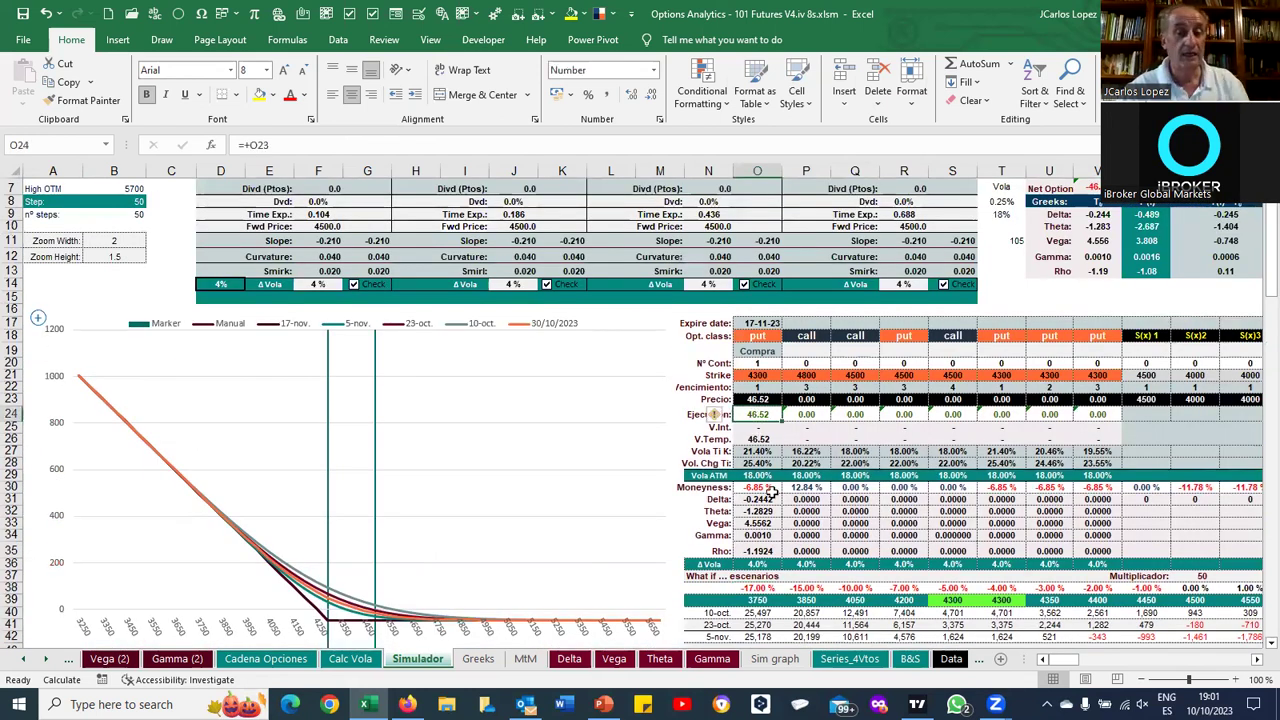
pyautogui.press('Down')
pyautogui.press('Down')
pyautogui.press('Down')
pyautogui.press('Down')
pyautogui.press('Down')
pyautogui.press('Down')
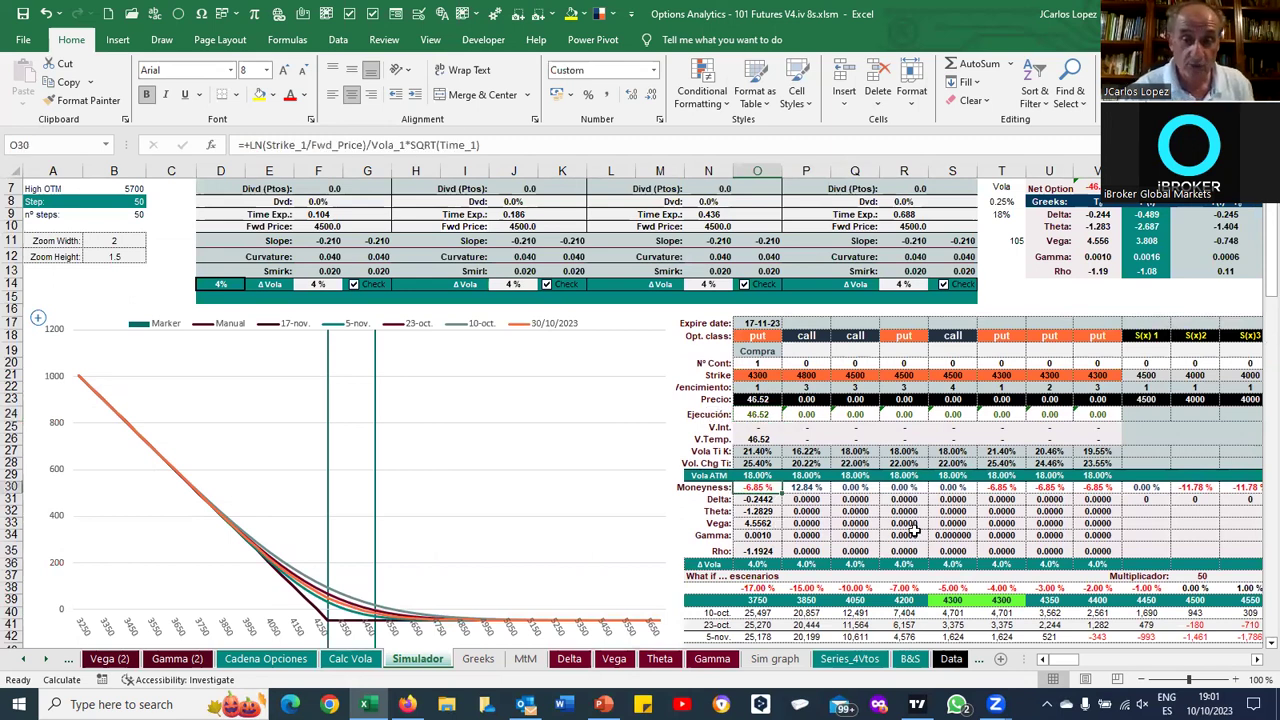
# Set the first put's strike to 4700 and check its recalculated moneyness cell
pyautogui.scroll(2, 912, 530)
pyautogui.click(760, 461)
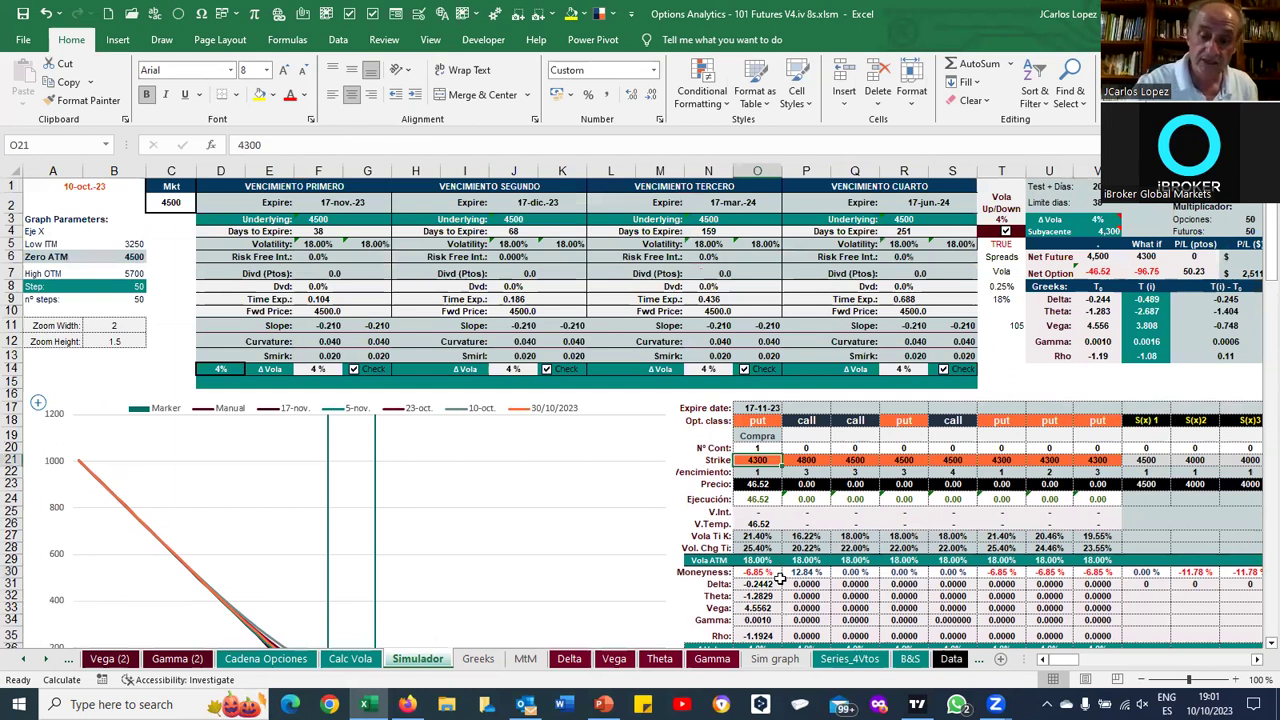
pyautogui.write('4700')
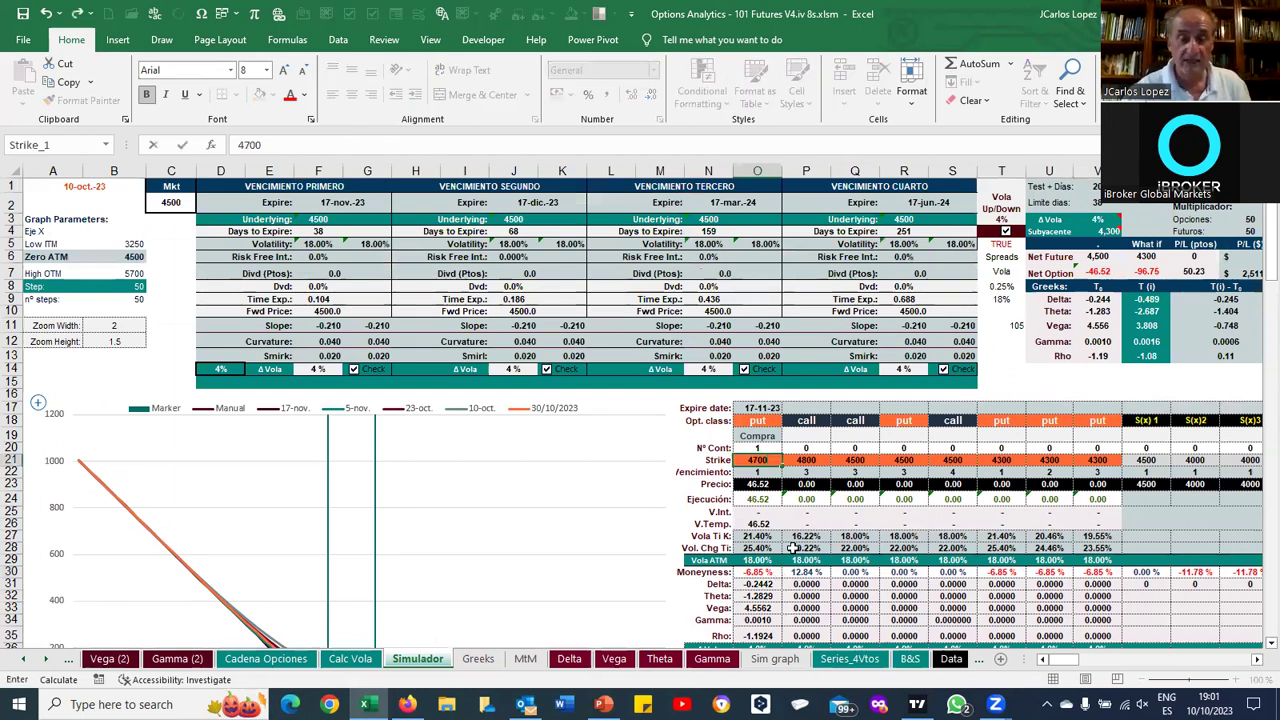
pyautogui.click(793, 548)
pyautogui.scroll(-4, 793, 548)
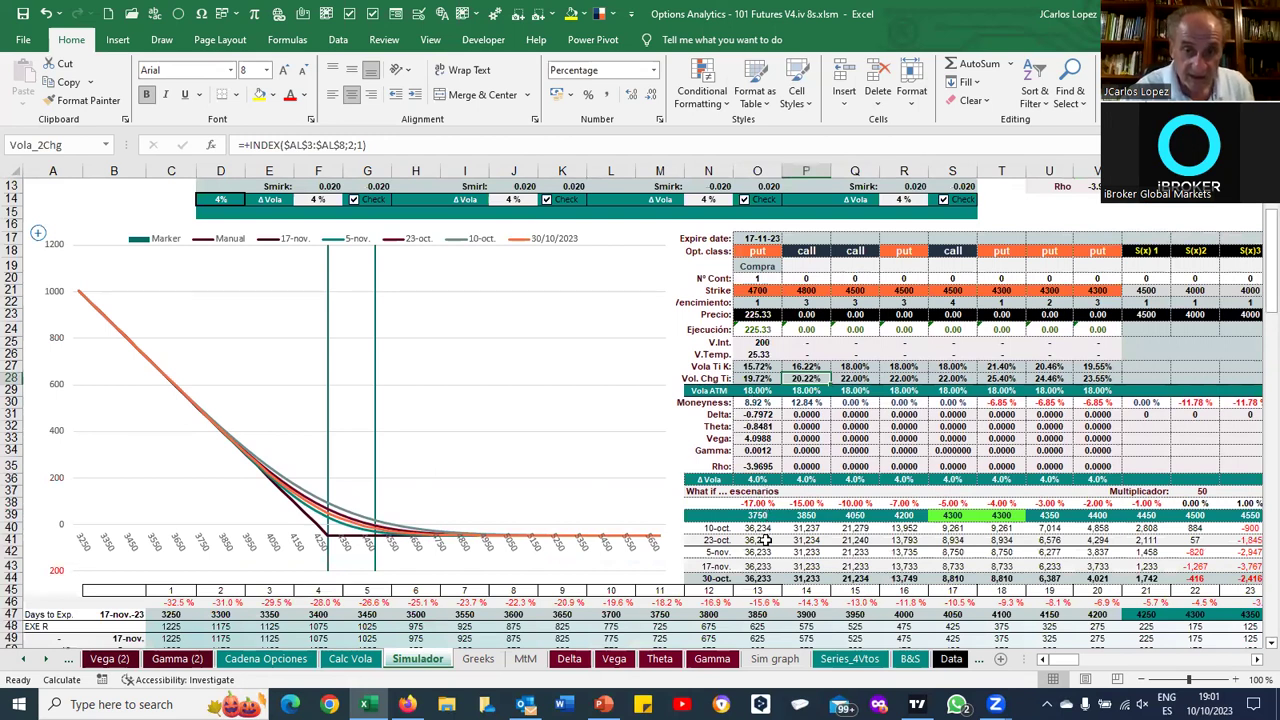
pyautogui.press('Down')
pyautogui.press('Down')
pyautogui.press('Left')
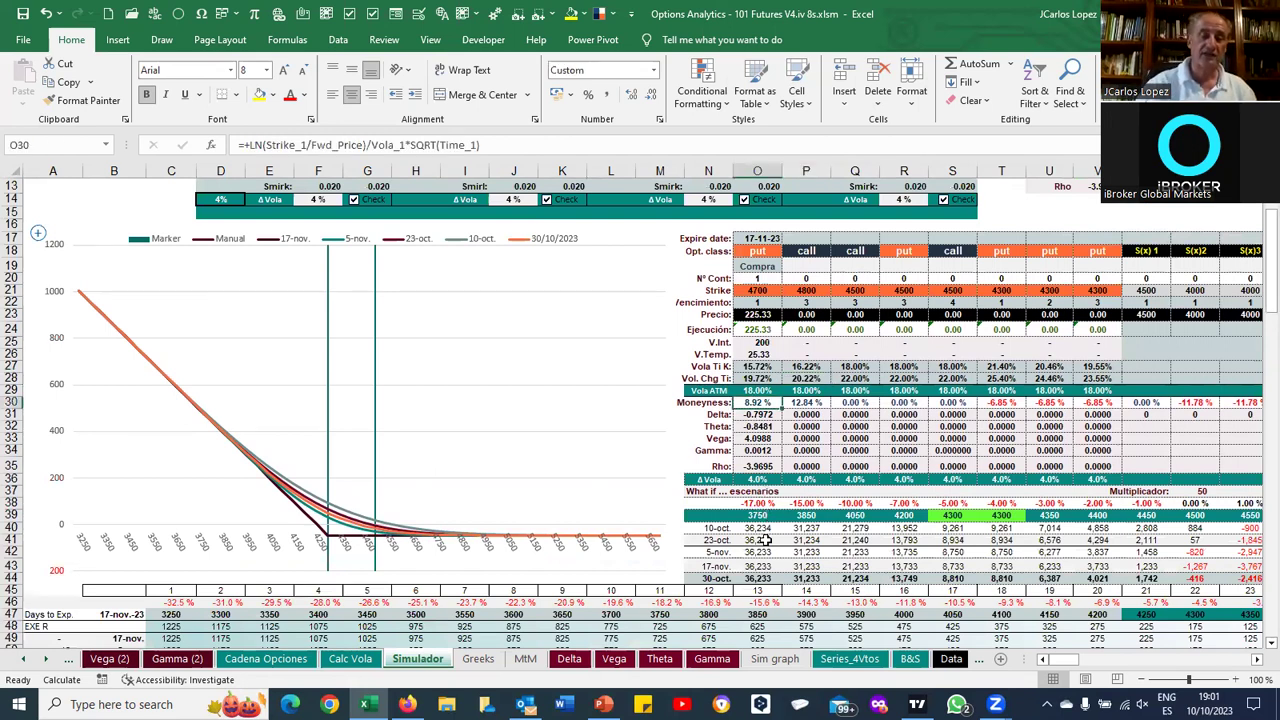